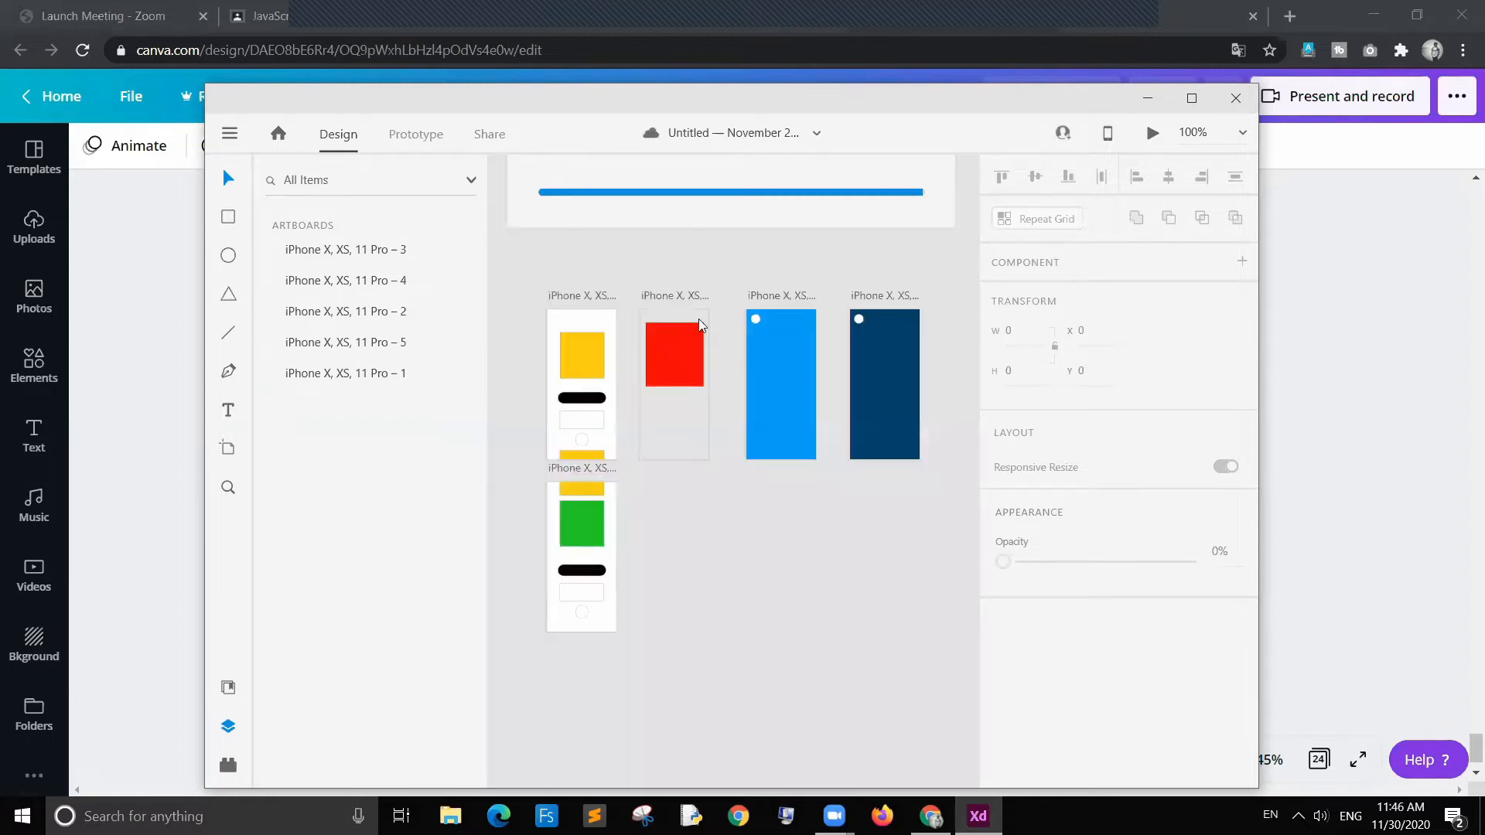
Step: Maximize the design window and inspect the existing artboards and their shapes
click(1192, 99)
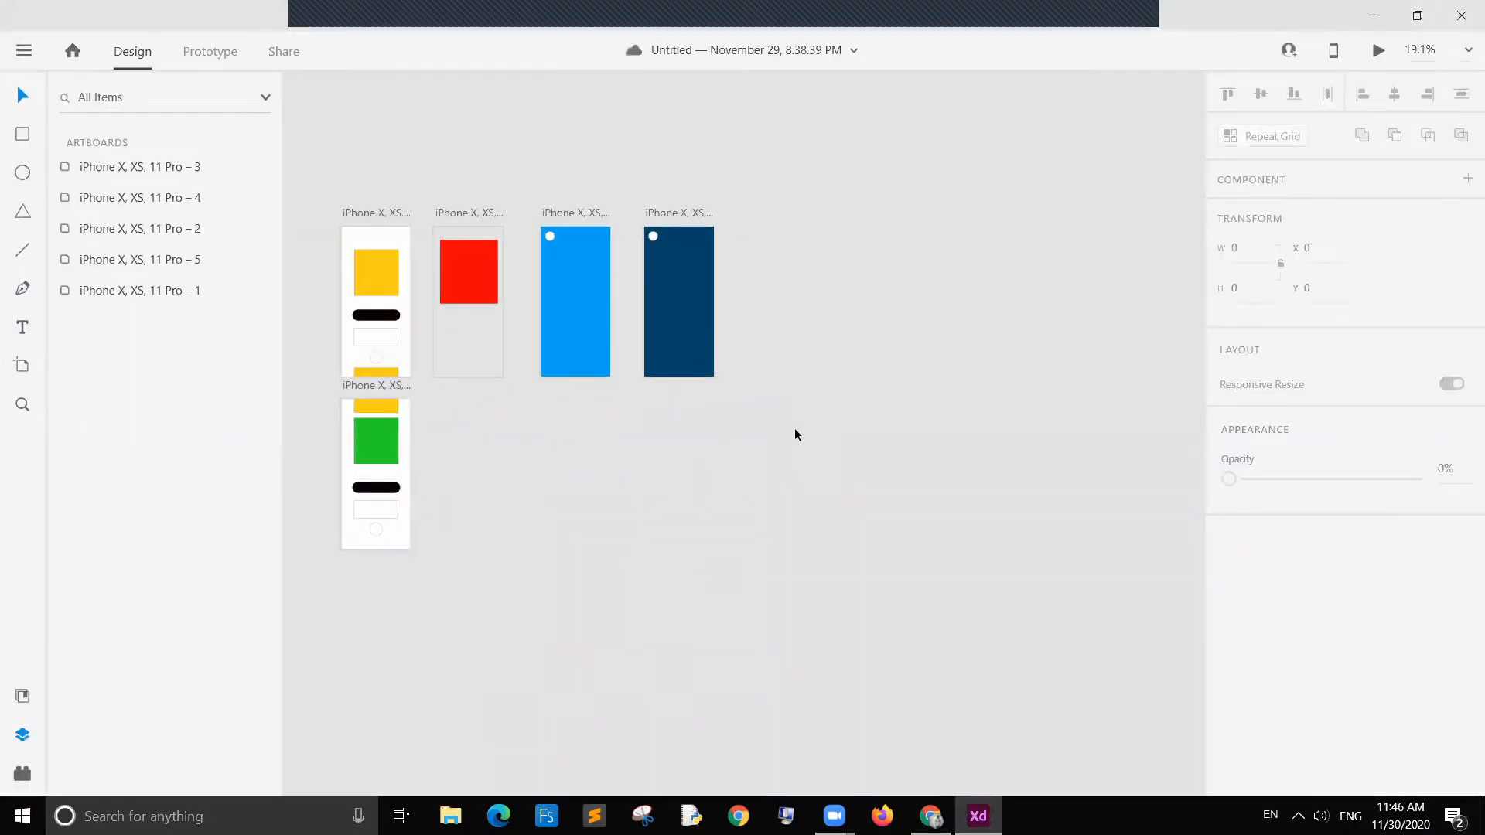
scroll(795, 428, up, 3)
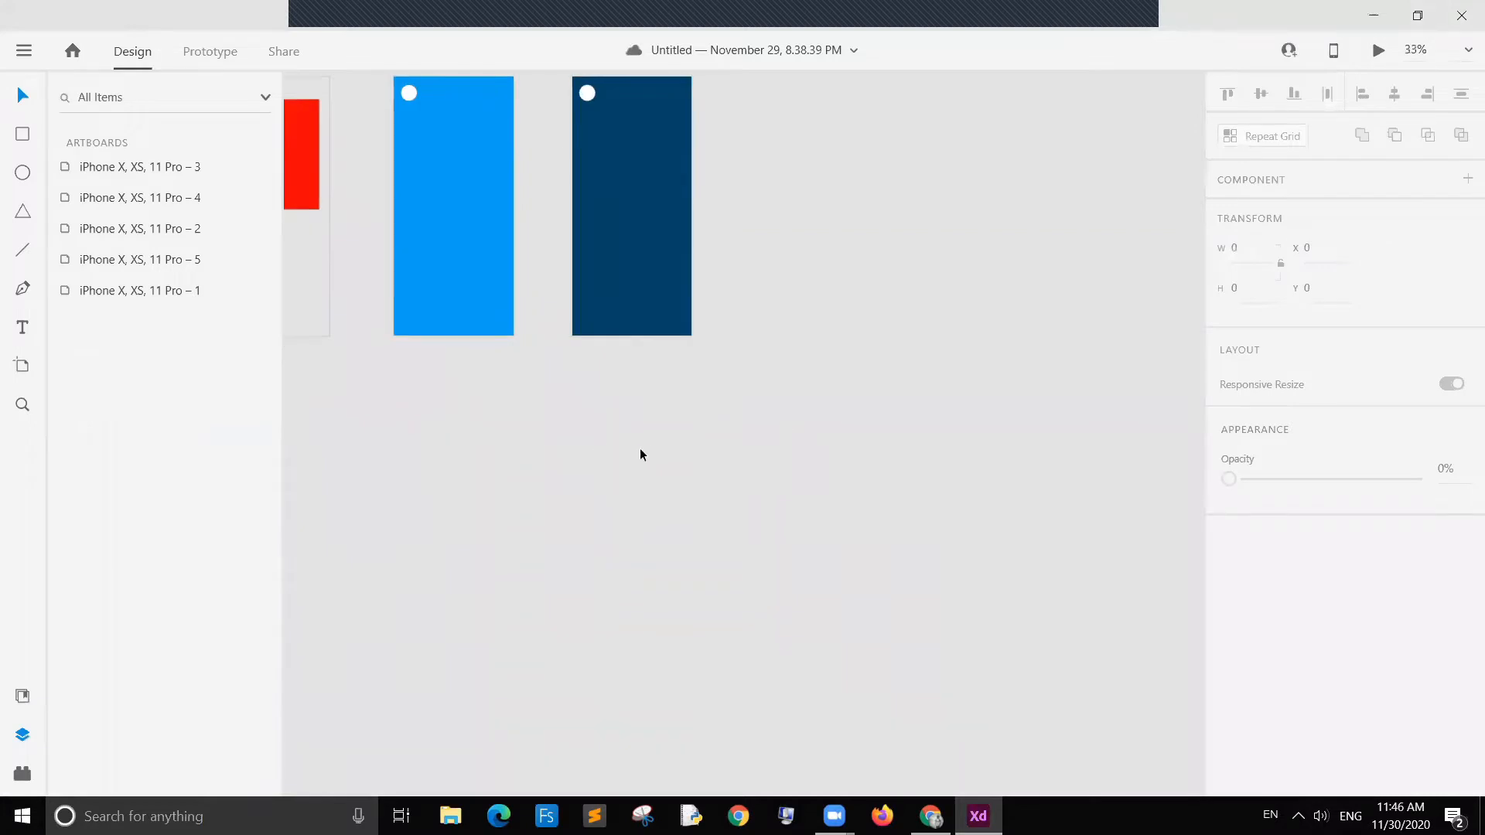
drag(609, 517, 663, 523)
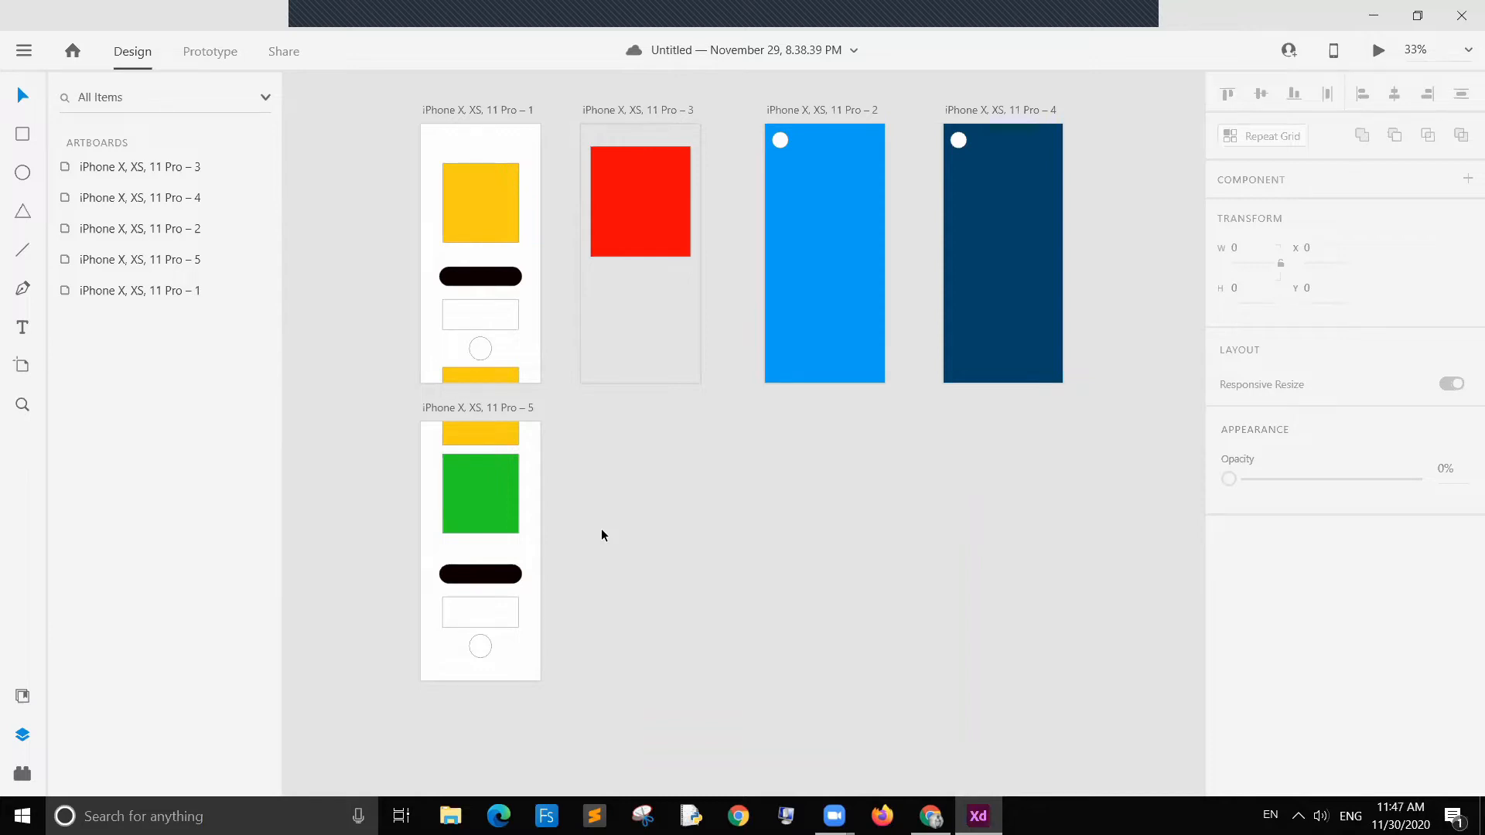
click(516, 150)
click(491, 206)
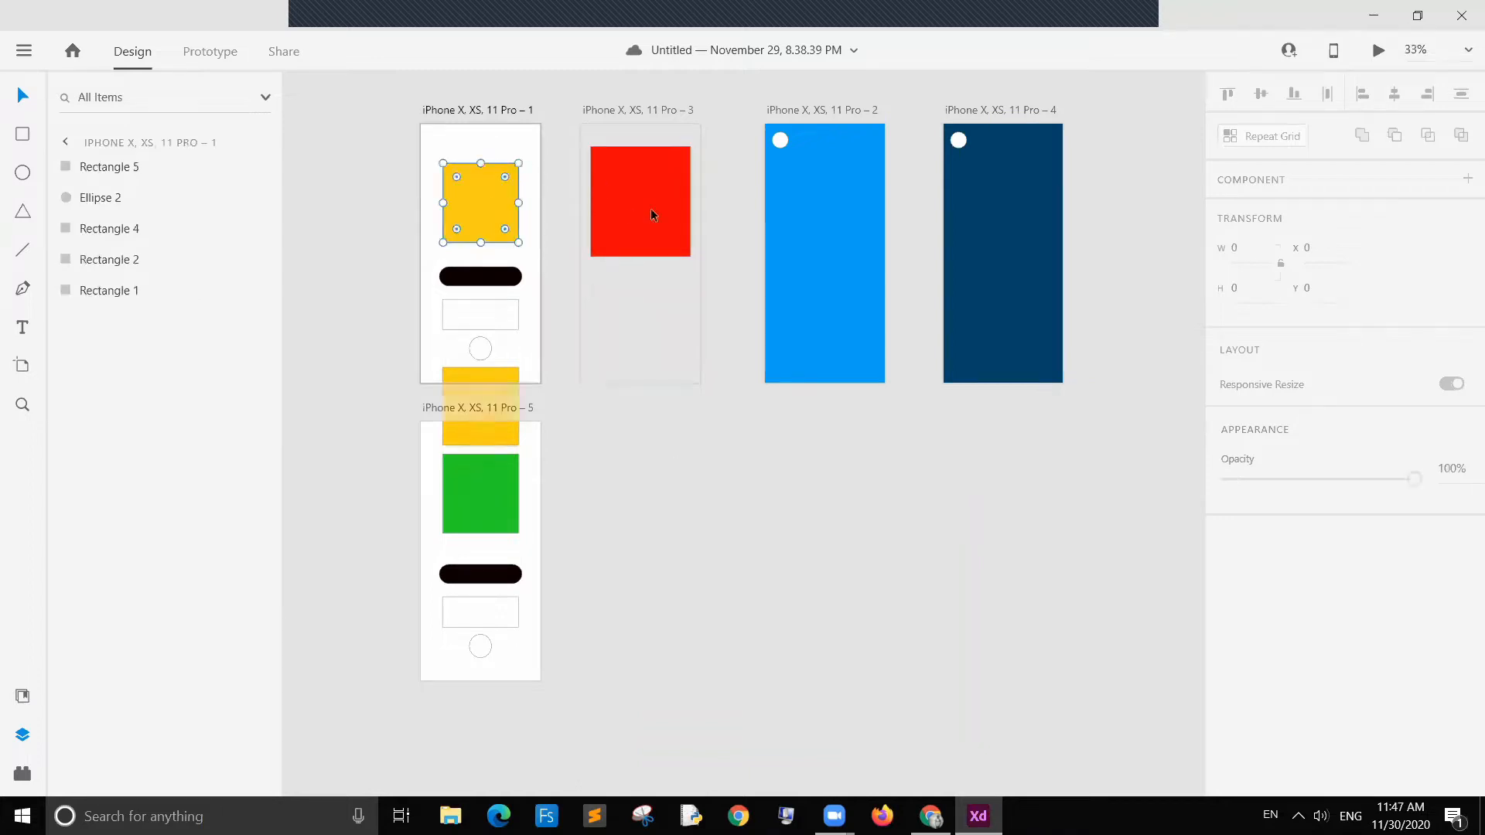
click(653, 210)
click(700, 489)
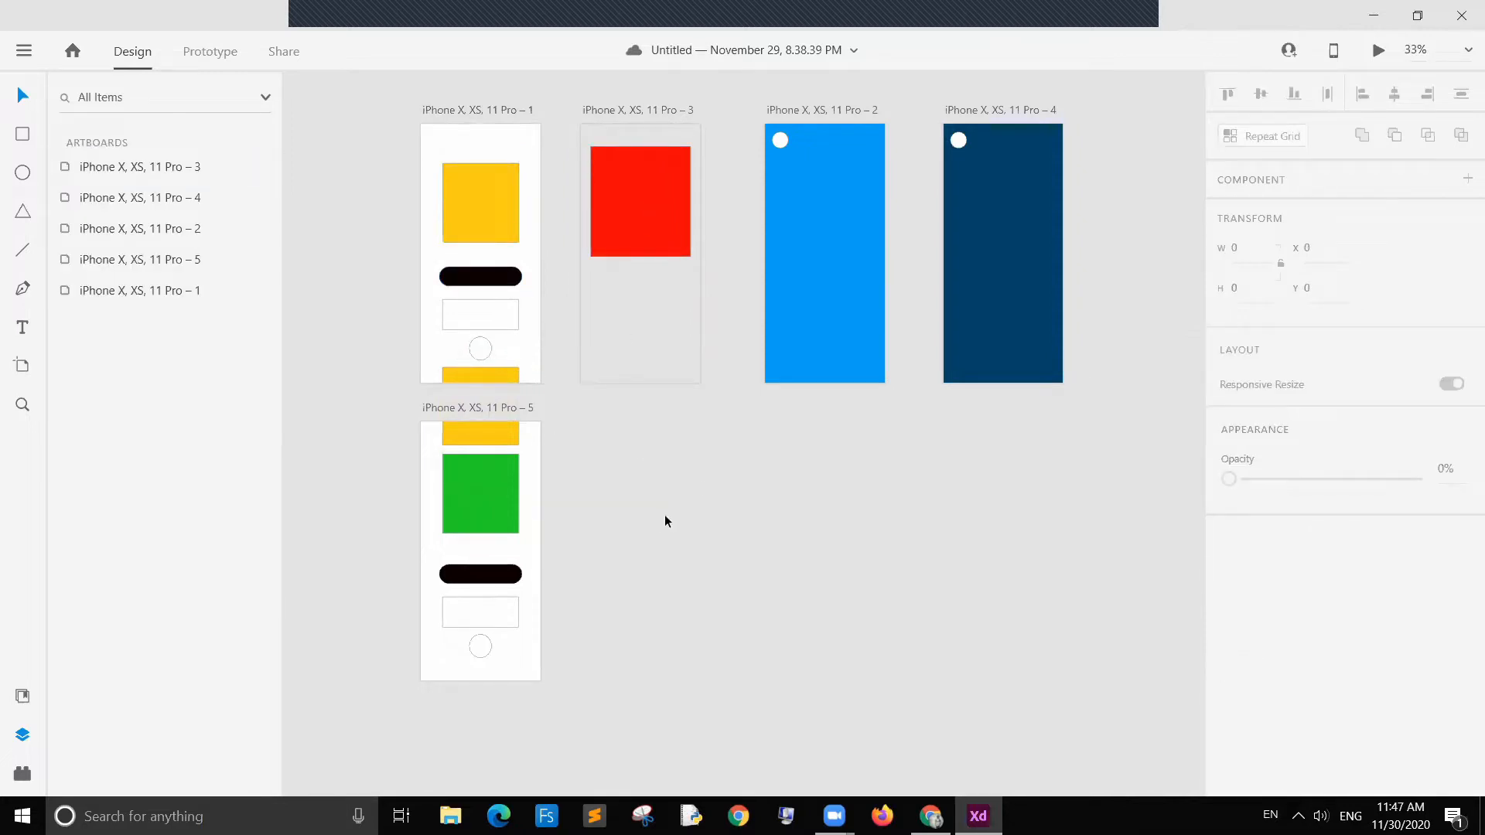
scroll(666, 518, up, 1)
click(462, 180)
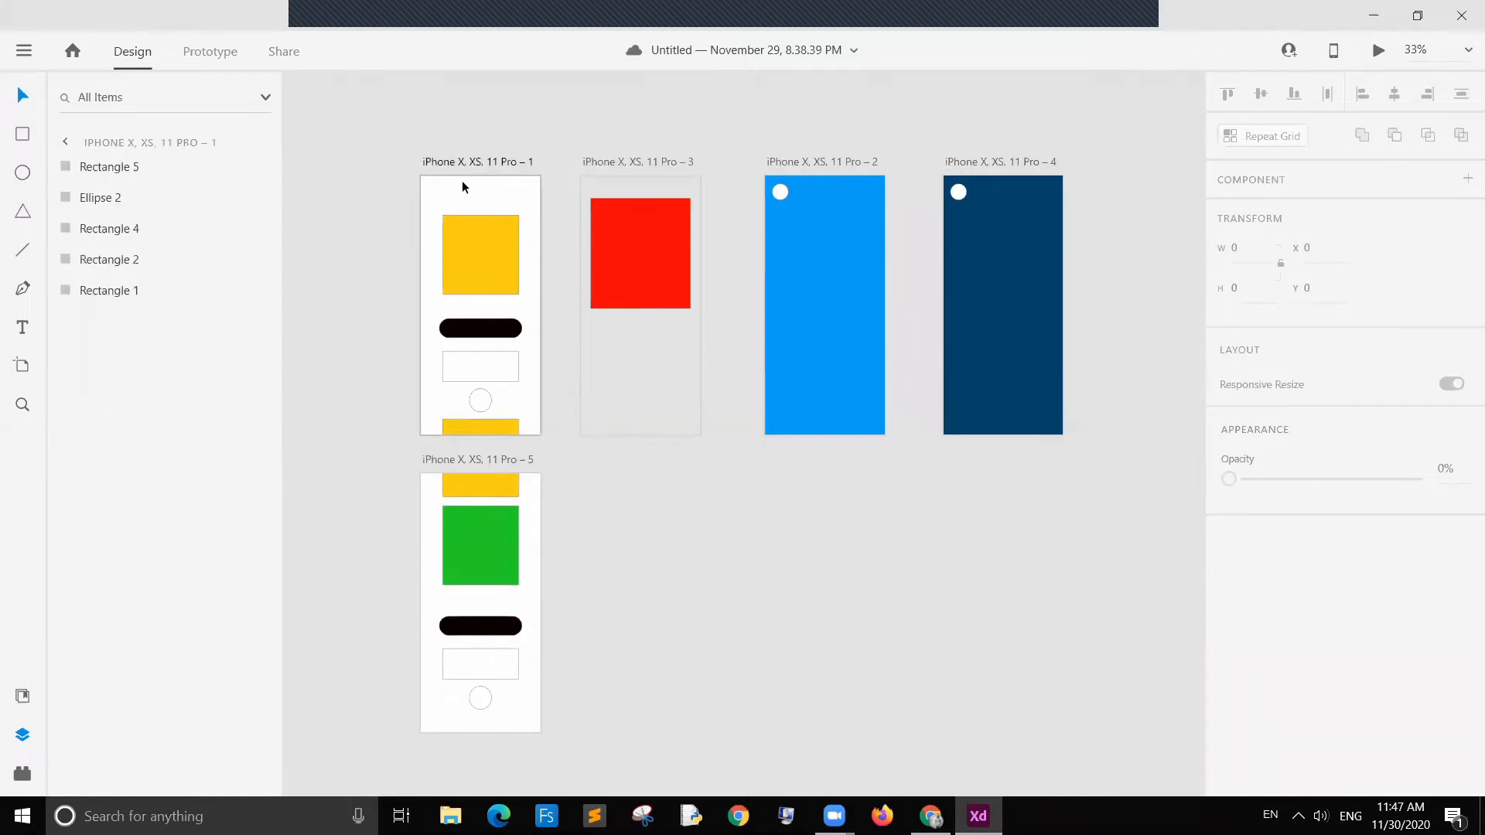
Step: Review the existing prototype interactions linking the artboards, then return to design mode
click(213, 67)
scroll(842, 570, up, 1)
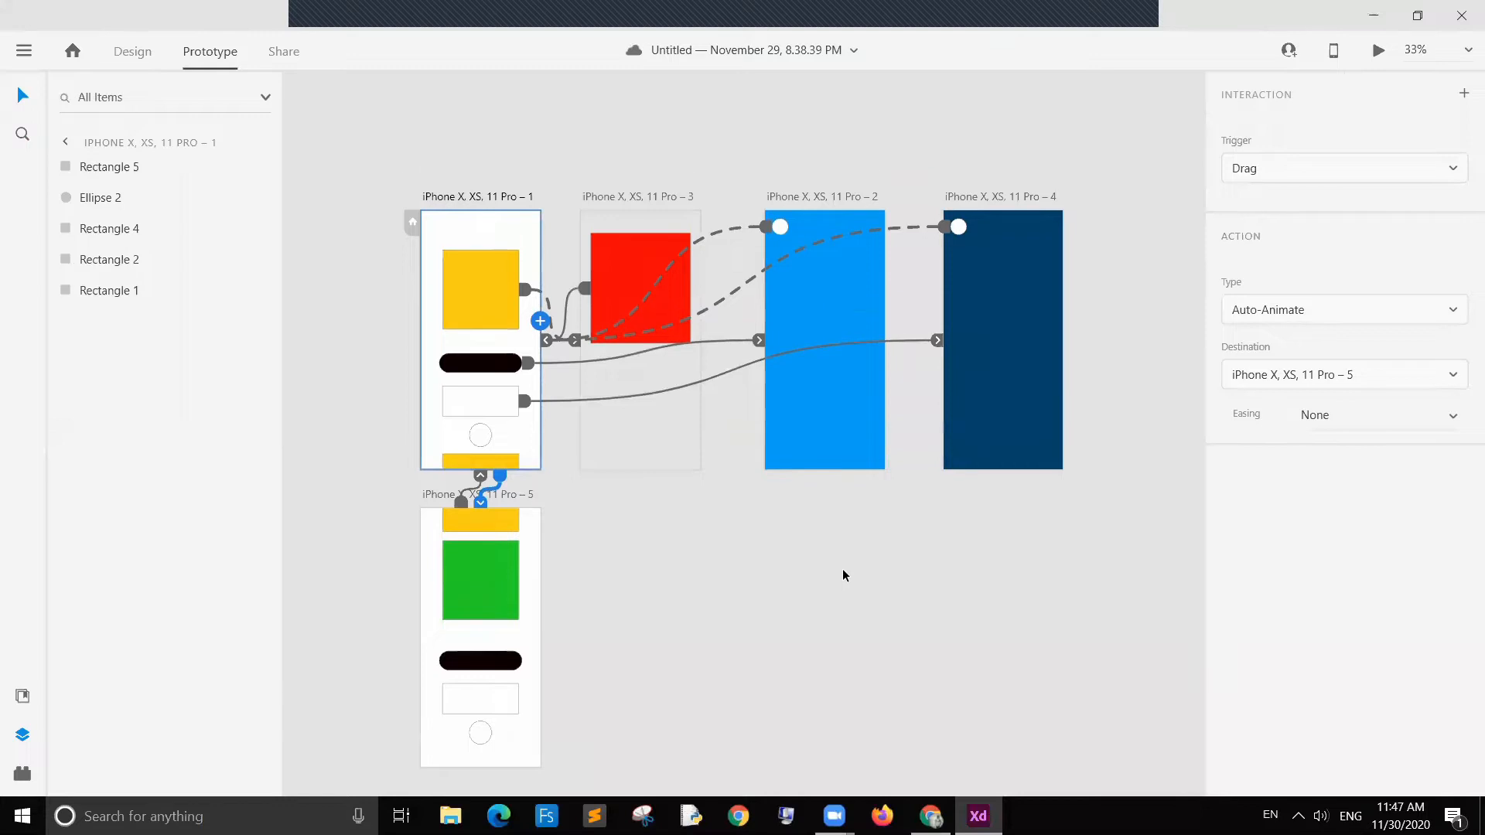
click(659, 205)
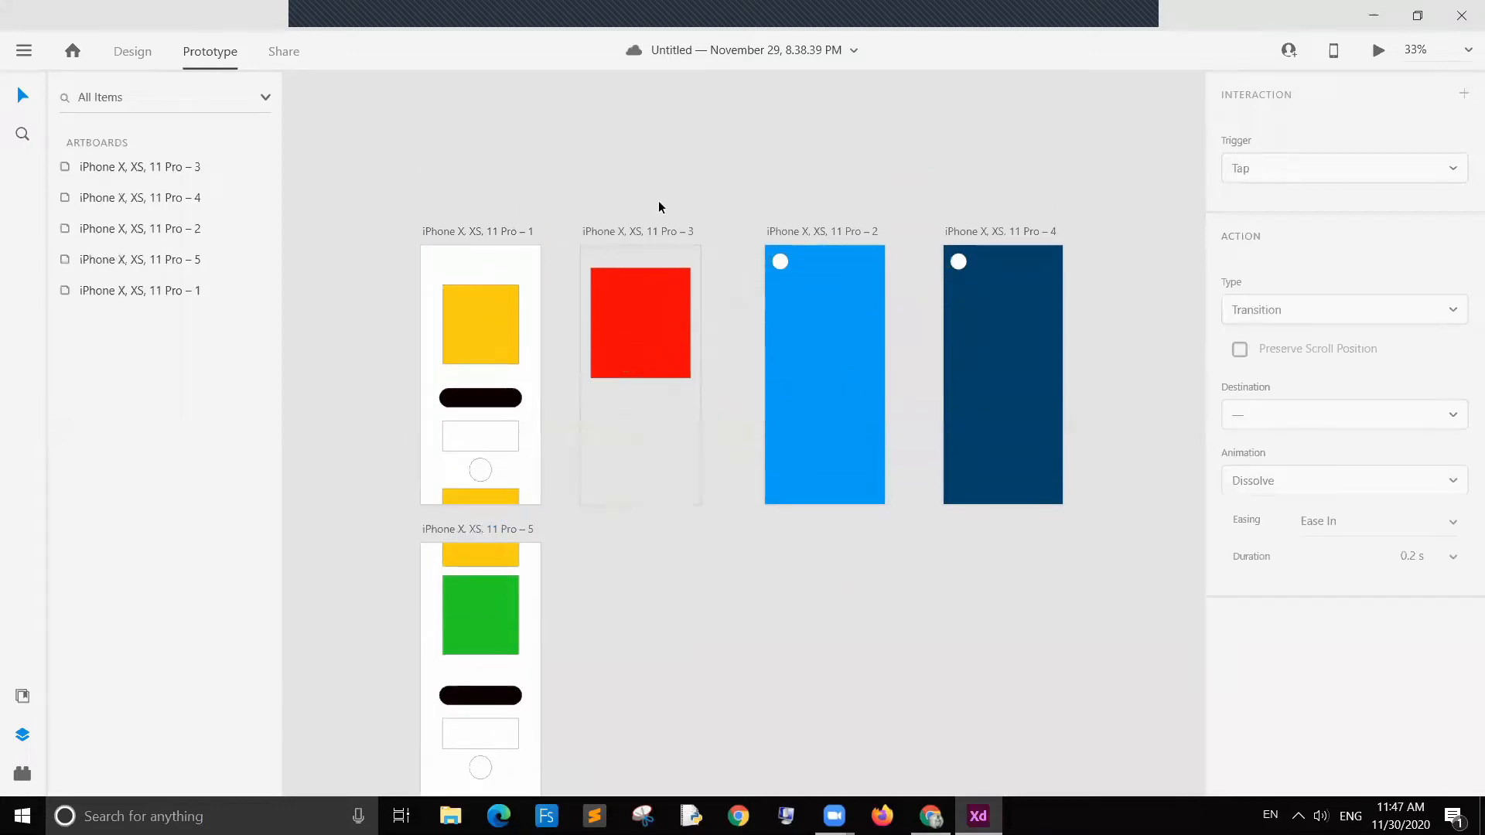
click(468, 258)
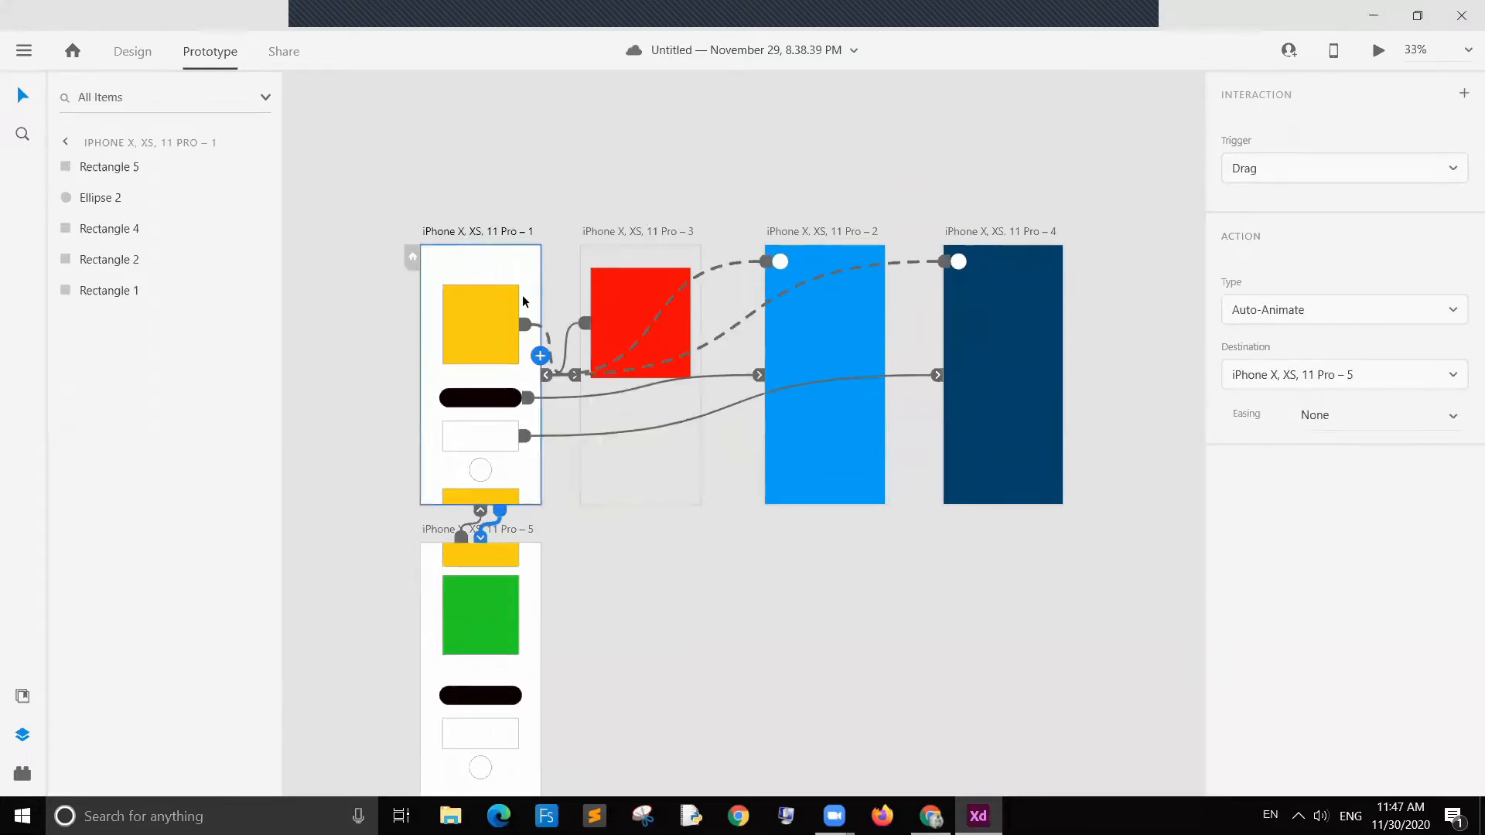
click(484, 330)
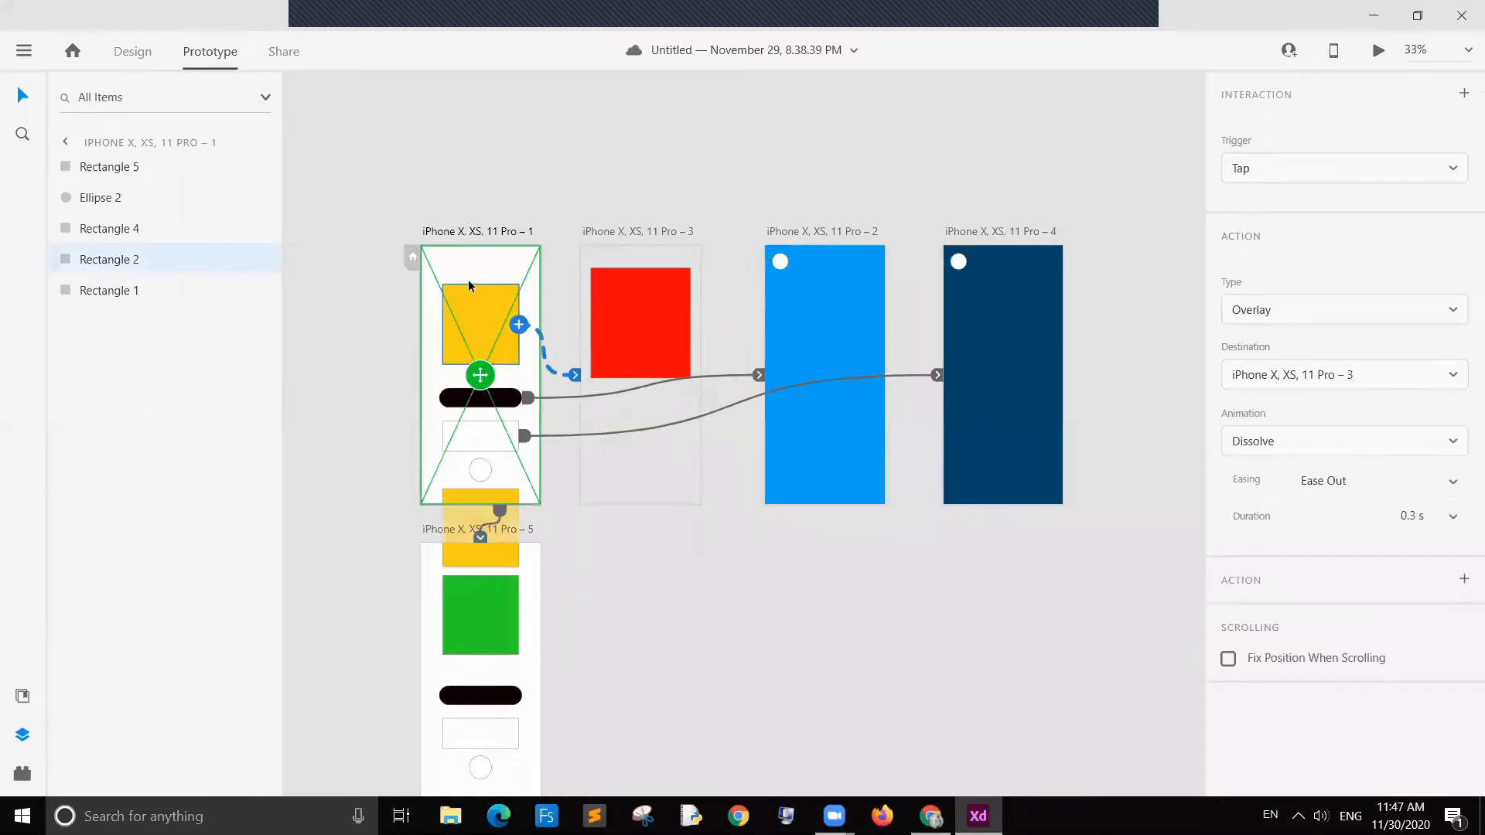
click(529, 193)
scroll(464, 209, up, 3)
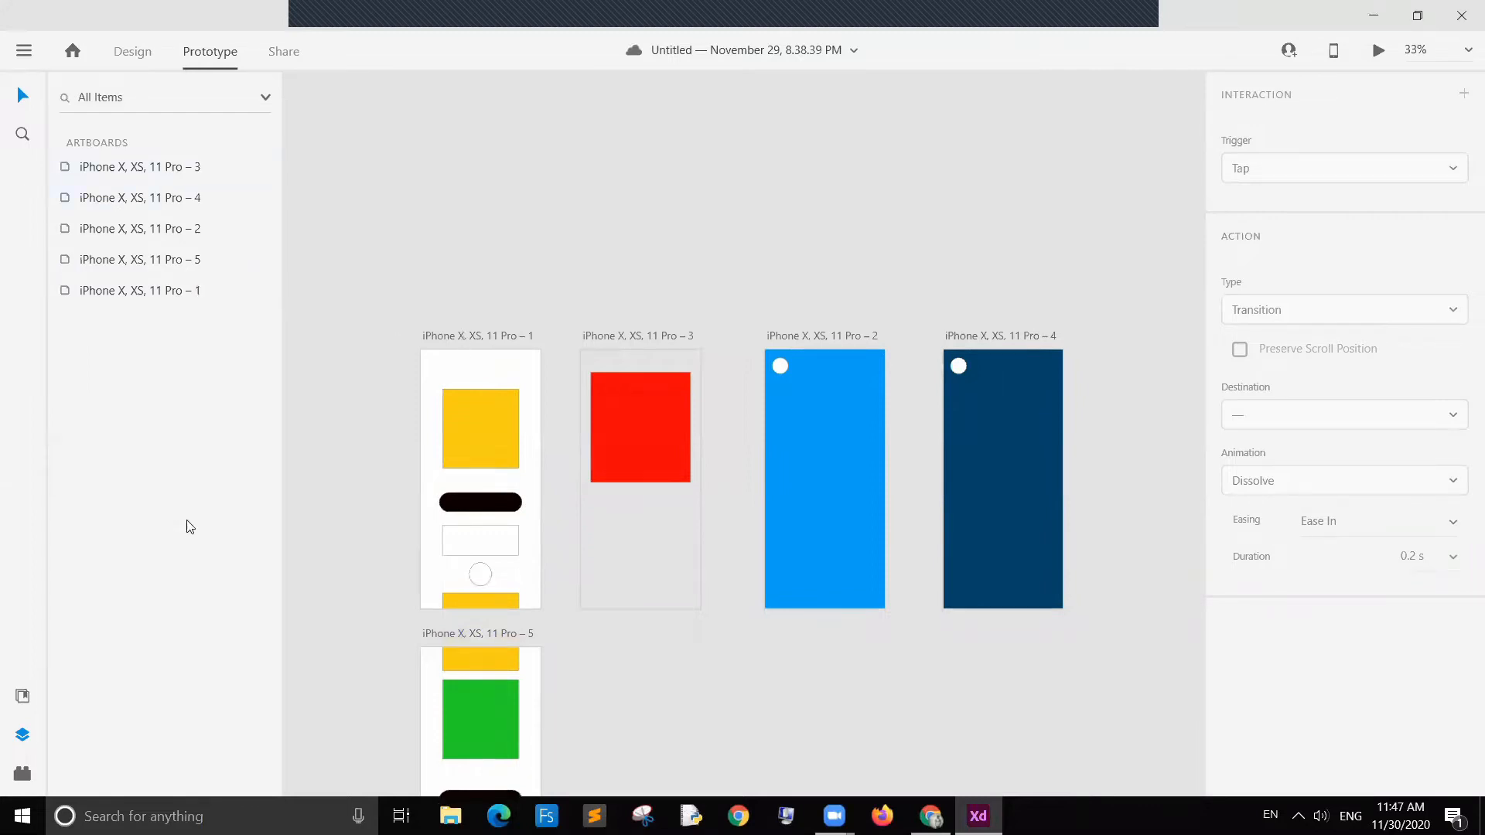
click(133, 52)
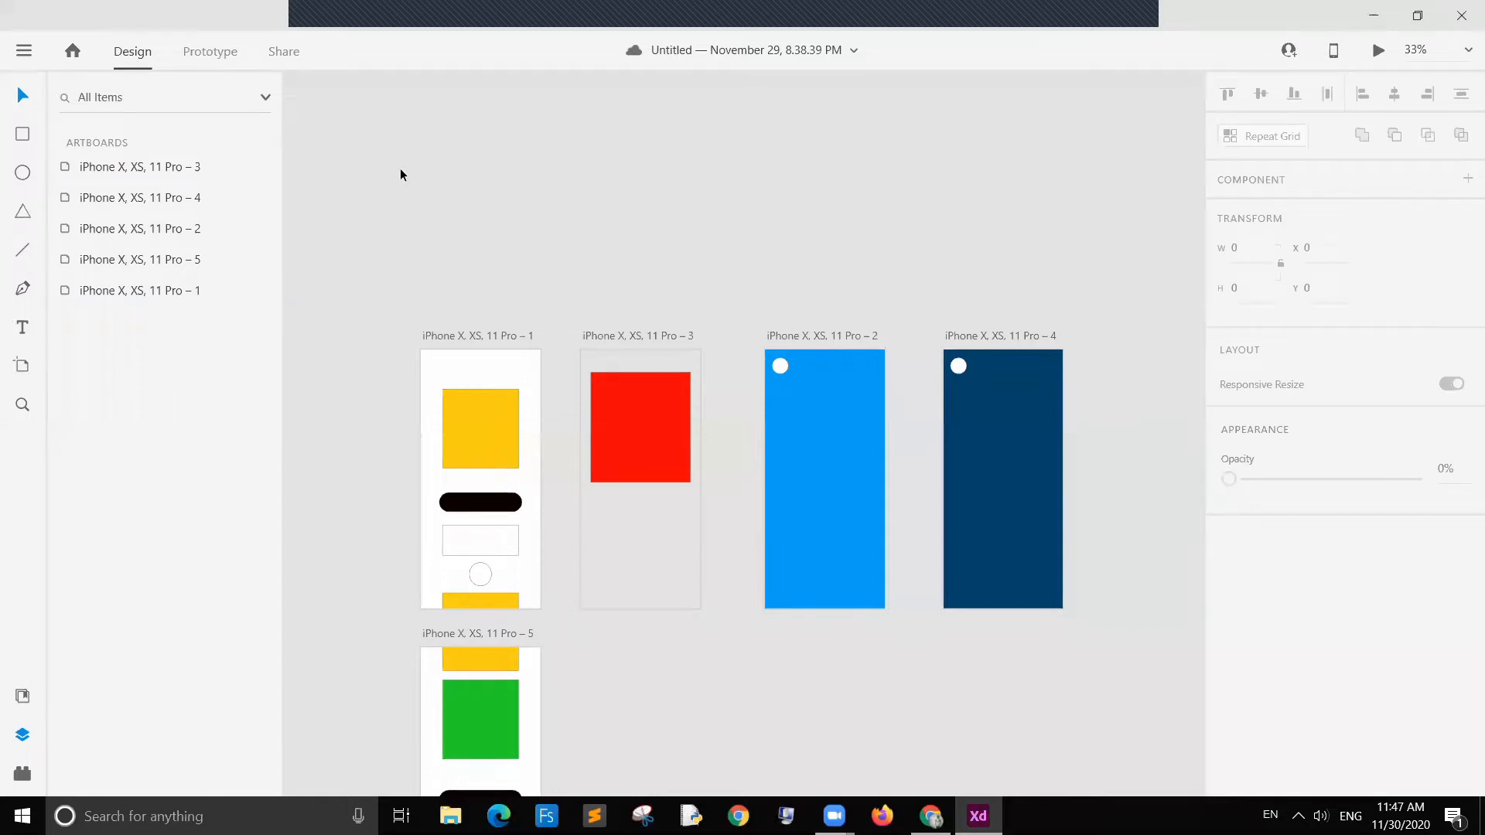
Step: Add a new iPhone X, XS, 11 Pro artboard and move it above the first artboard
key(a)
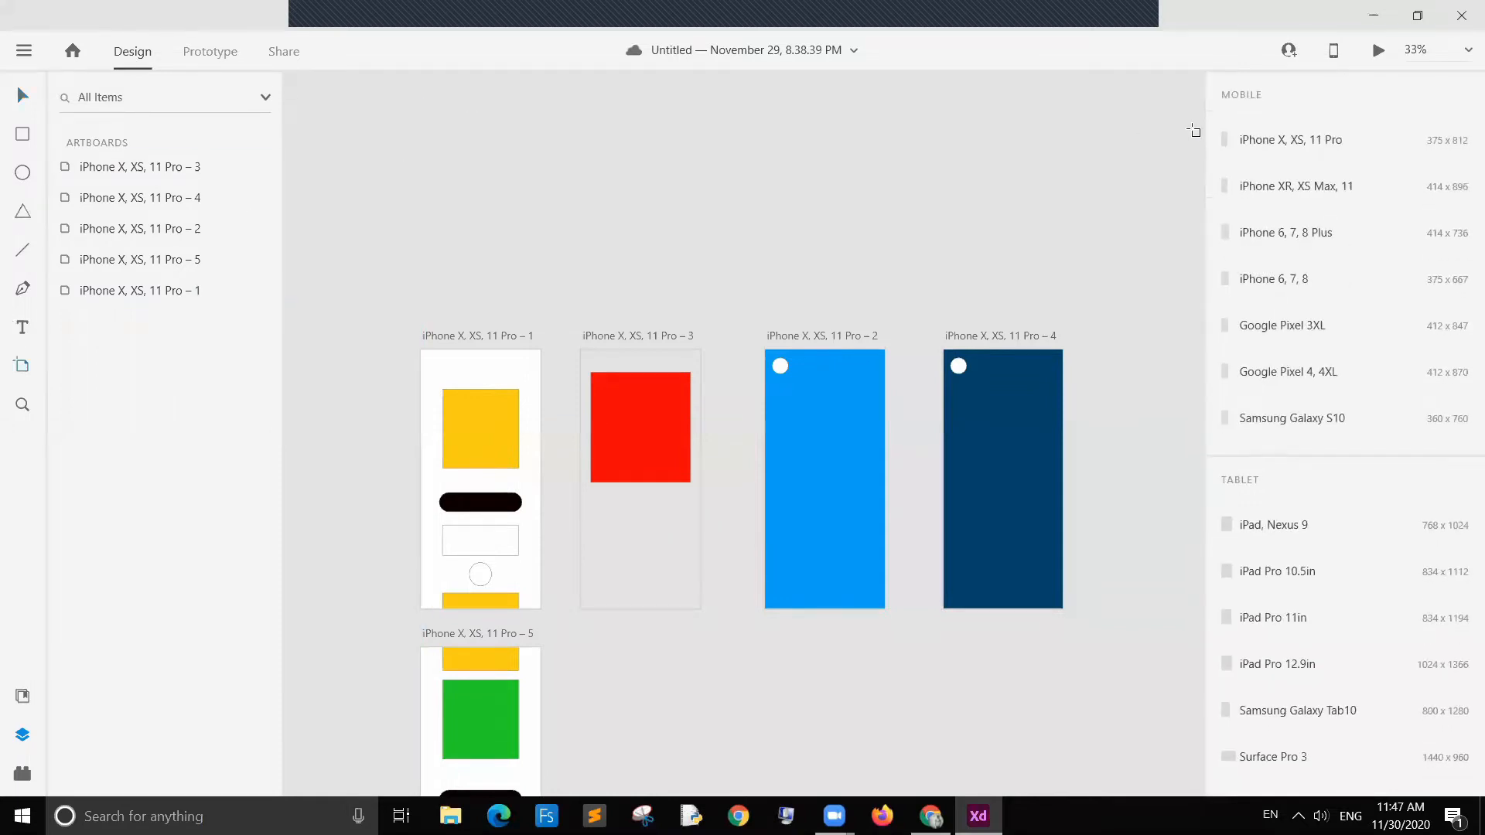
click(1272, 147)
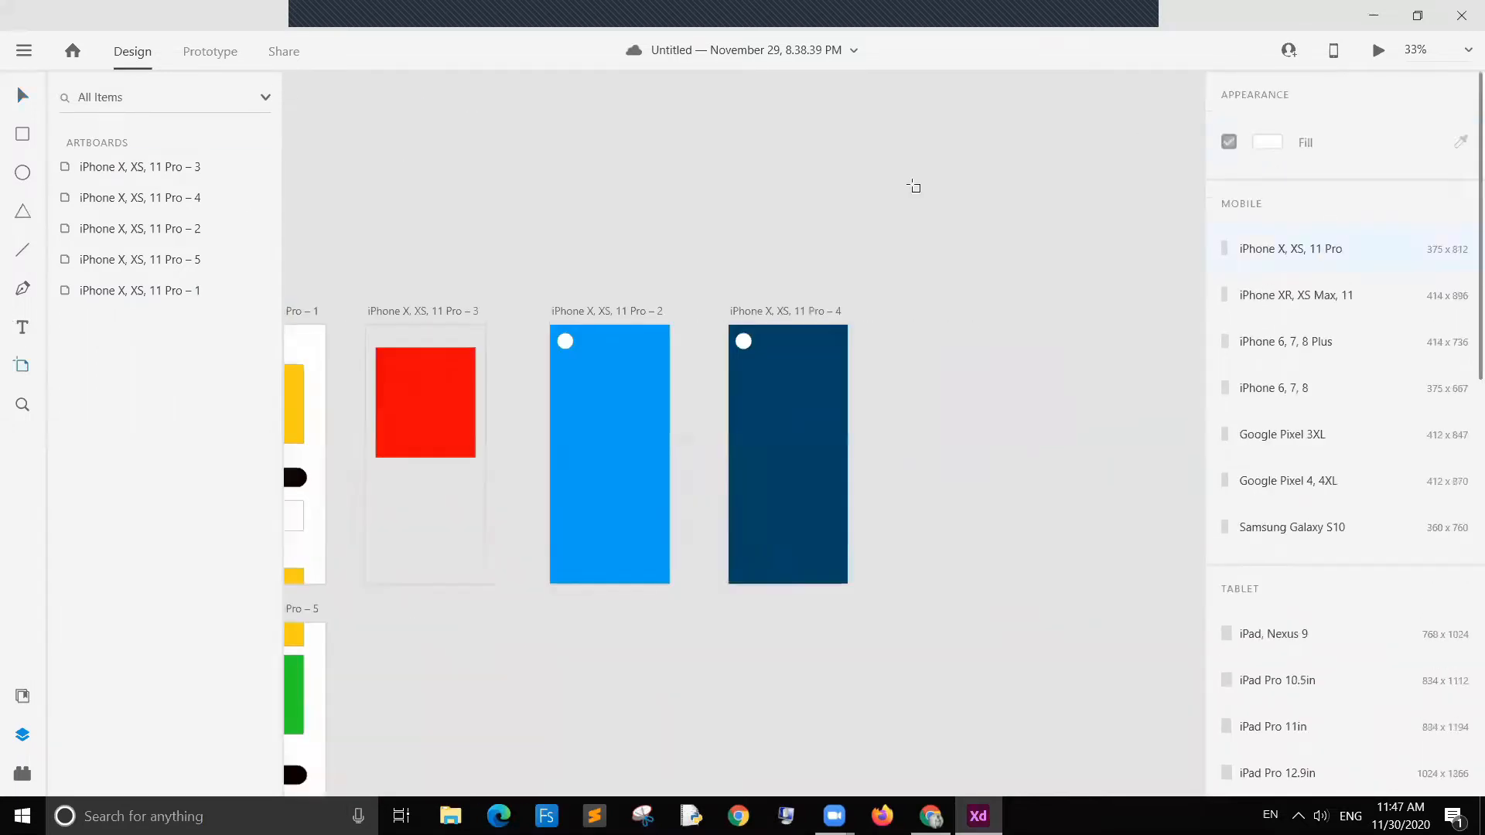
click(22, 98)
key(space)
drag(524, 712, 913, 759)
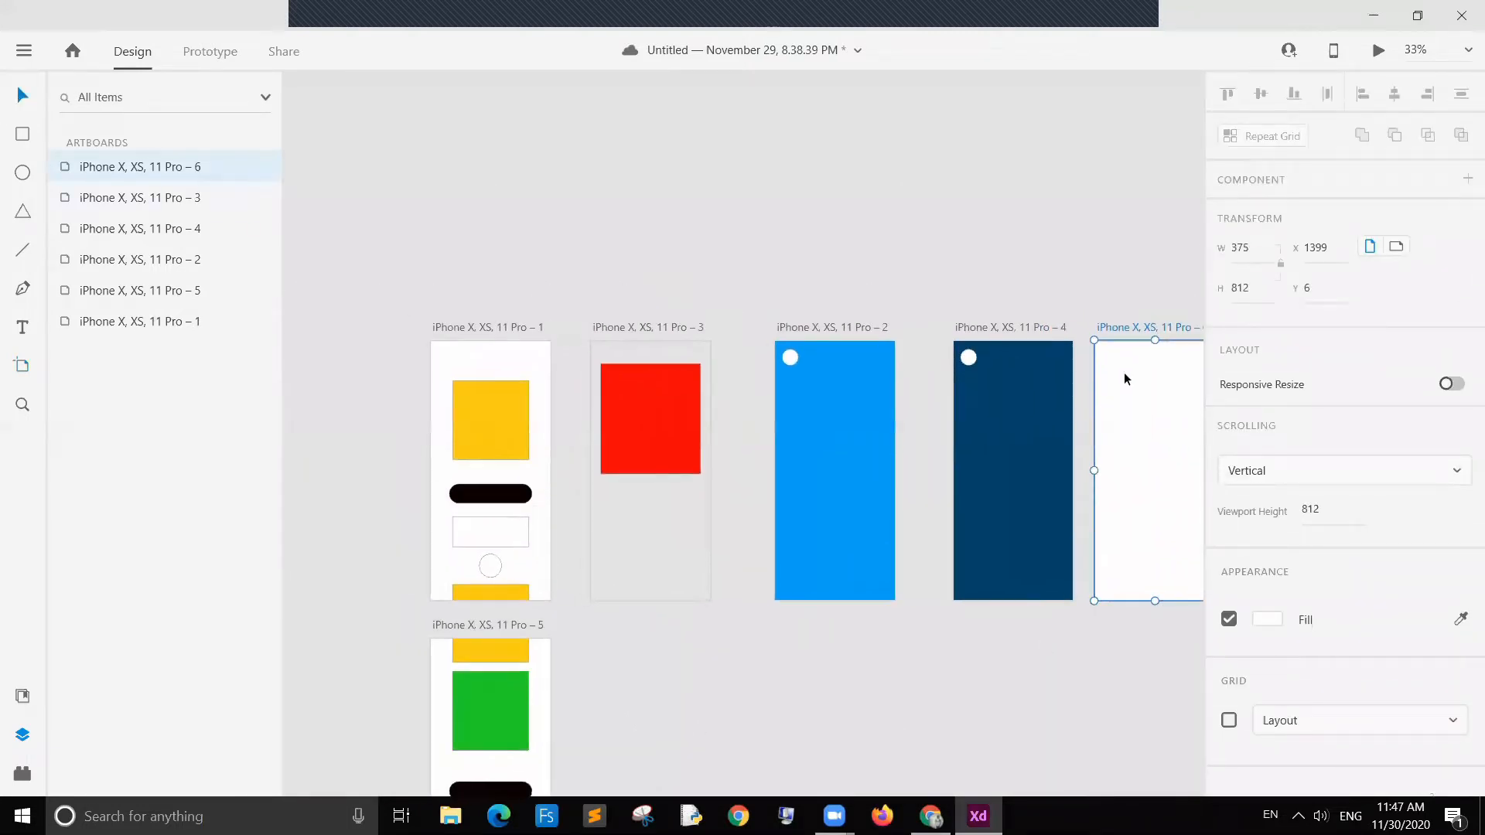
drag(1144, 326, 476, 143)
click(689, 195)
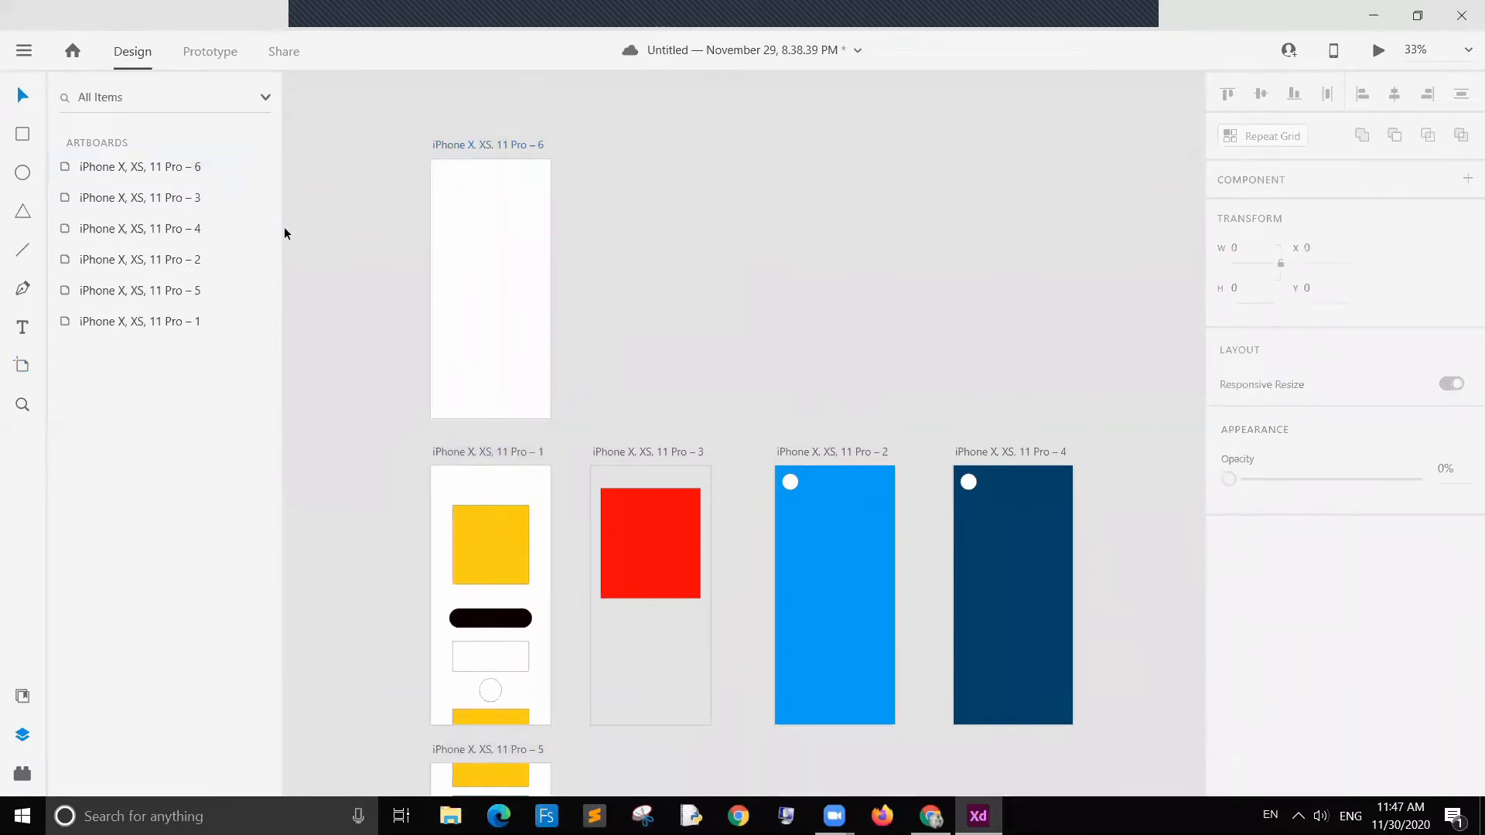
Step: Draw a square about 226 × 235 near the top of the new artboard and fill it red #FF0000
click(23, 138)
mouse_move(453, 193)
mouse_down()
mouse_move(504, 266)
mouse_move(526, 270)
mouse_up()
click(23, 103)
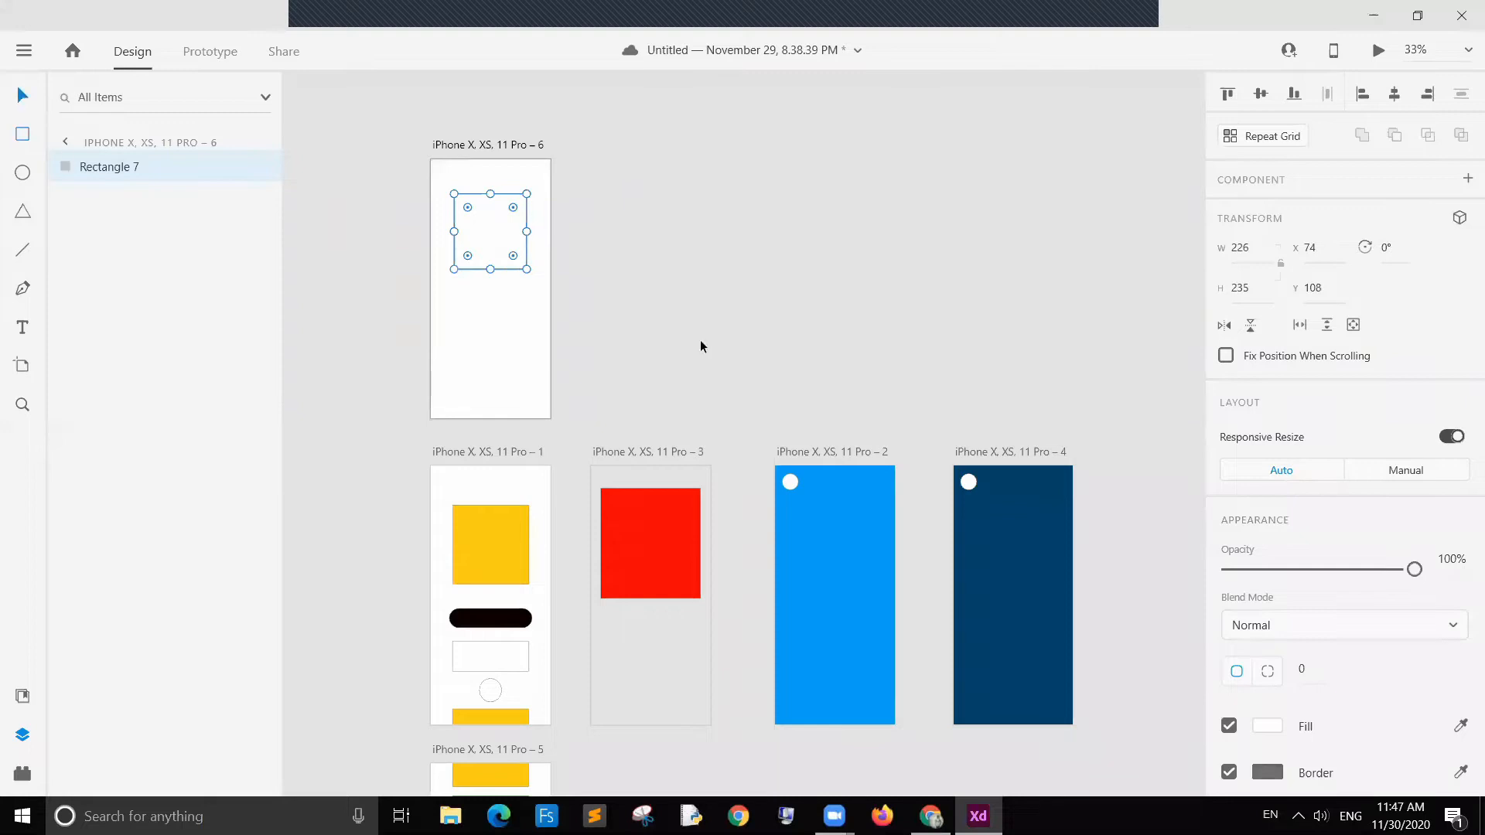
click(699, 340)
click(507, 244)
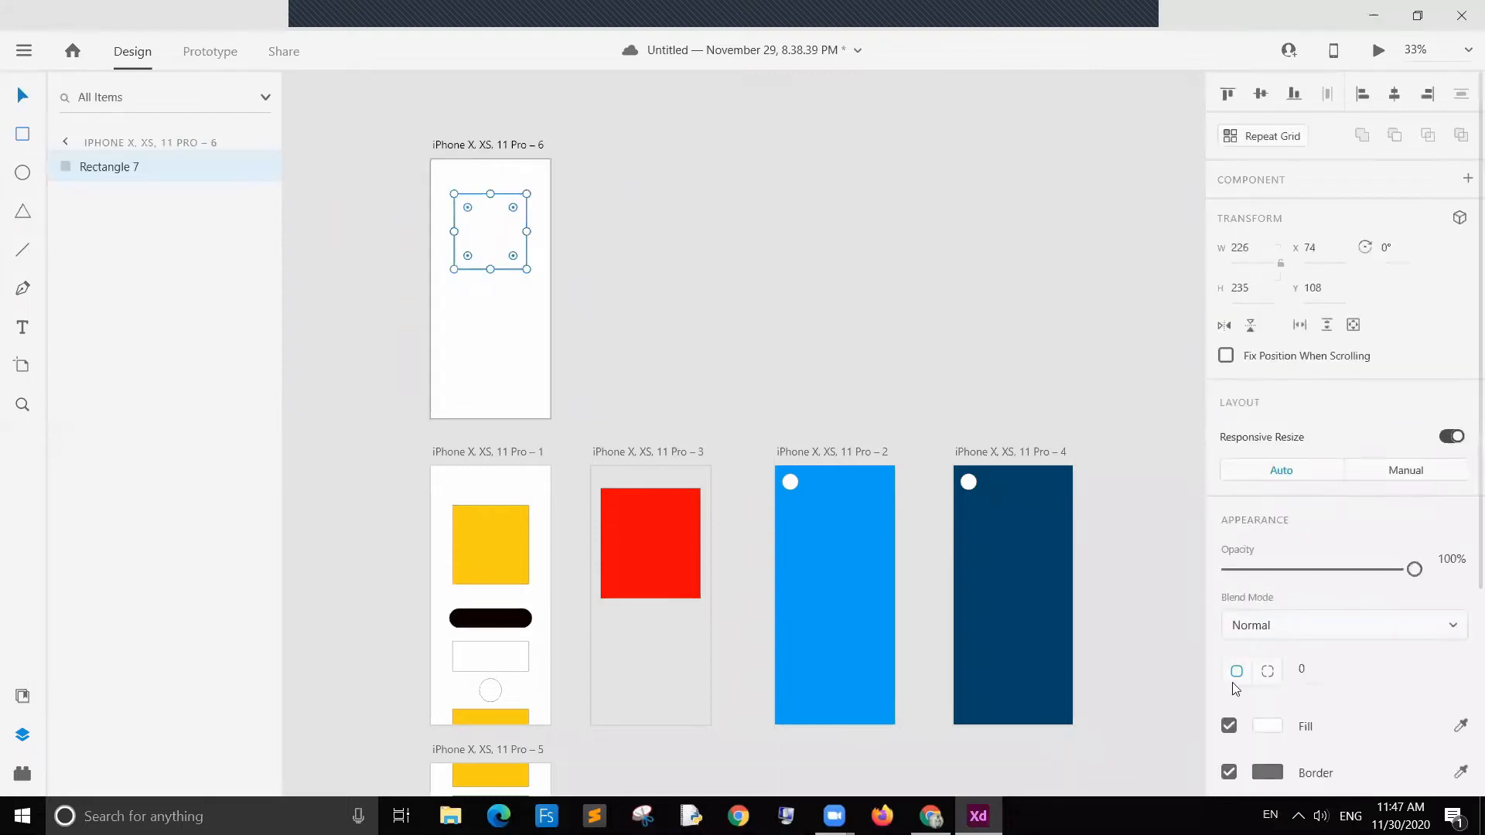
click(1268, 727)
click(1171, 517)
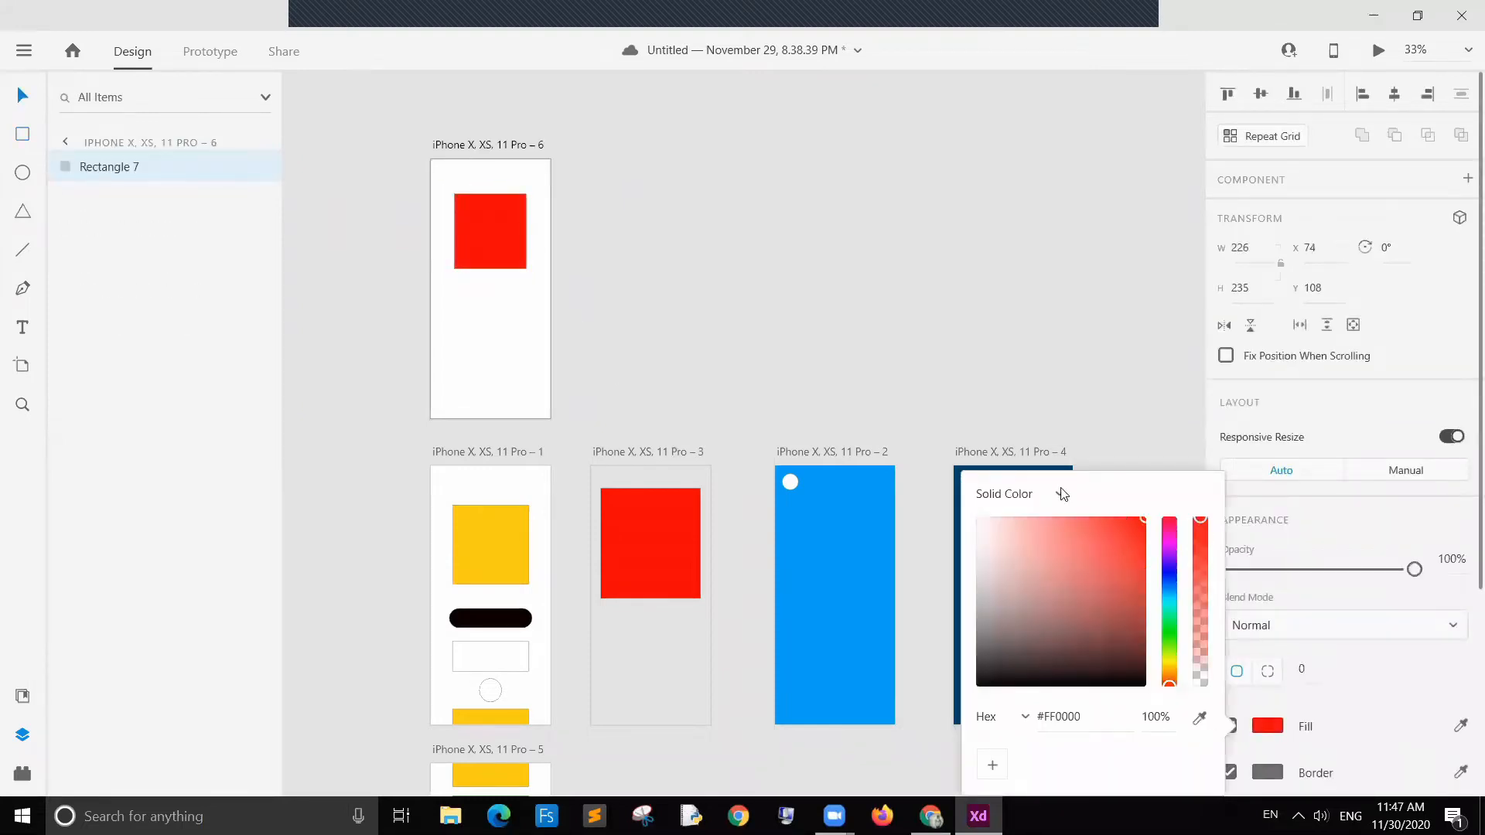
click(1007, 331)
click(527, 236)
click(684, 291)
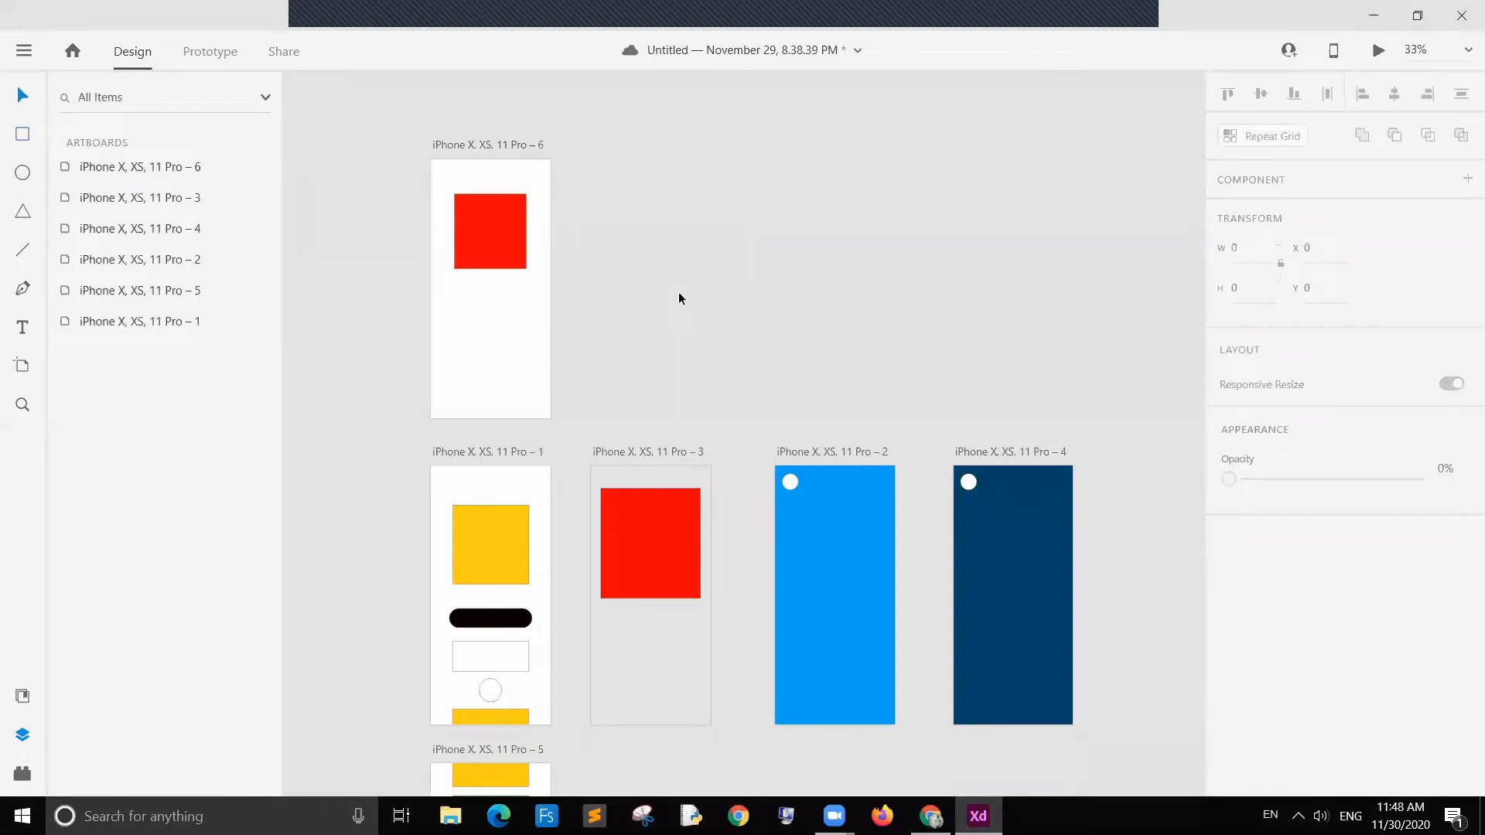
Step: Nudge the red square's position slightly within the new artboard
click(494, 229)
click(560, 245)
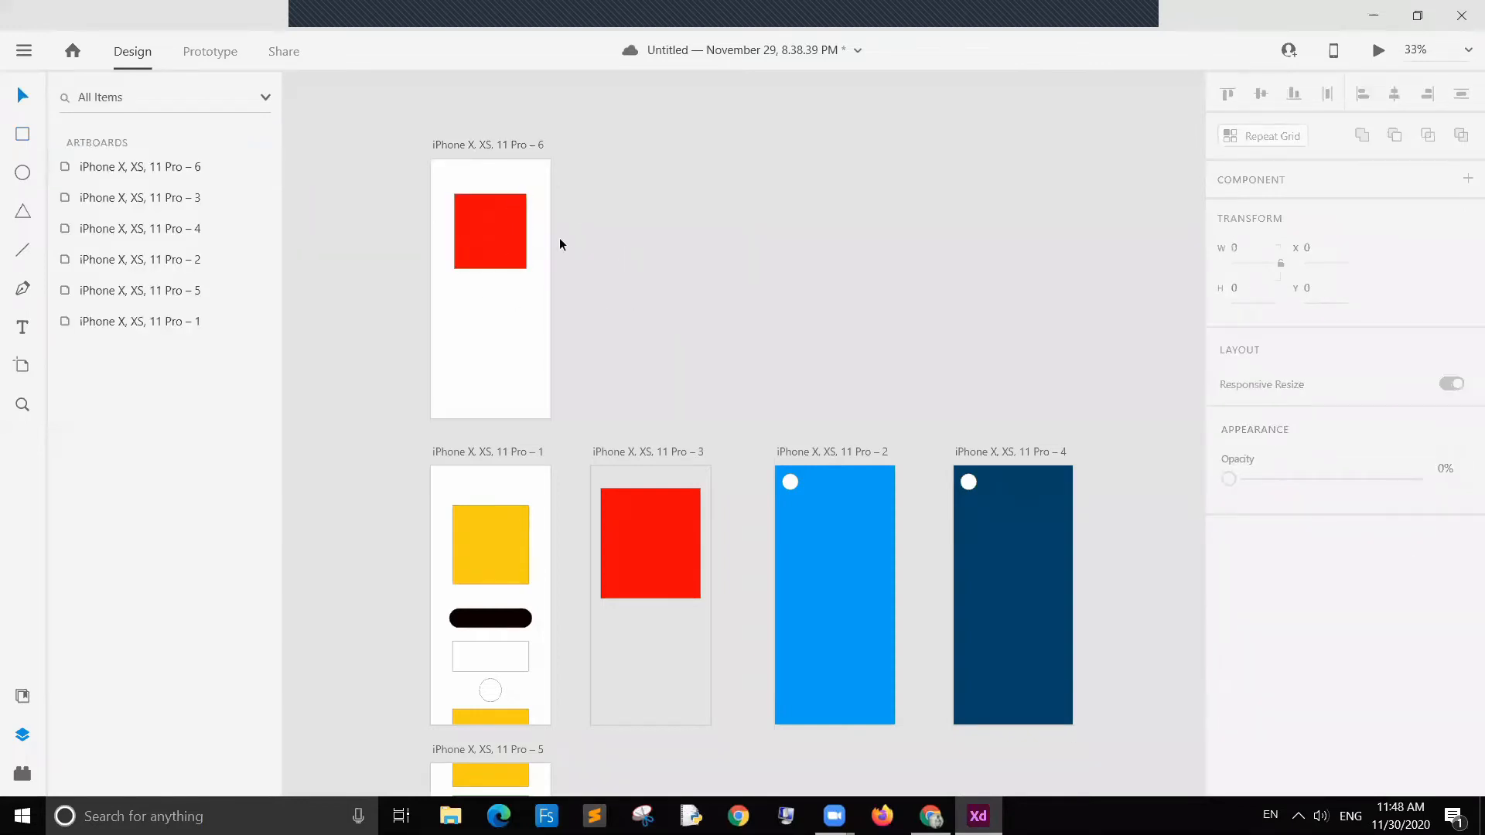
click(486, 240)
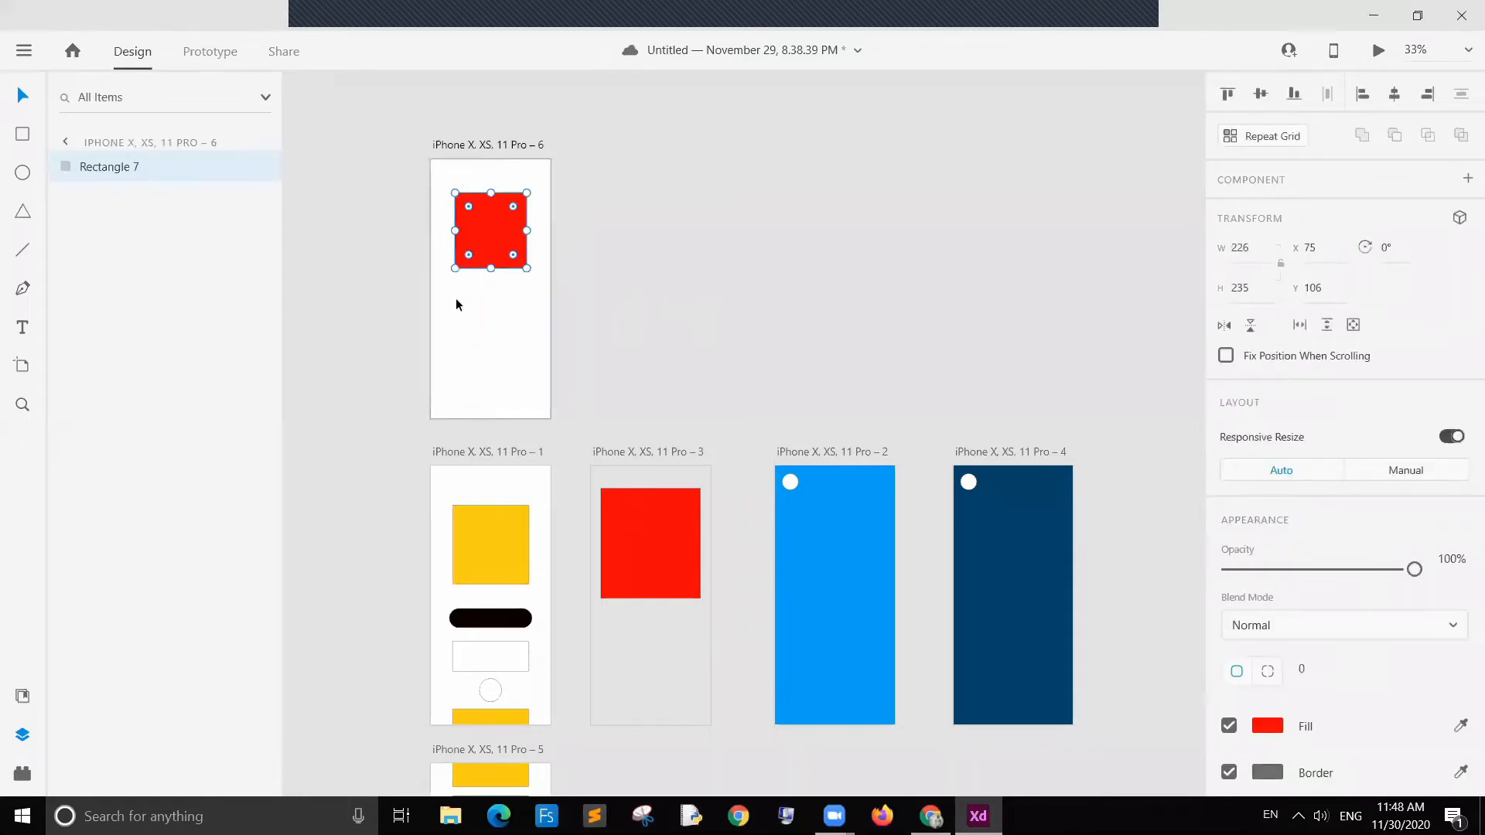
click(623, 271)
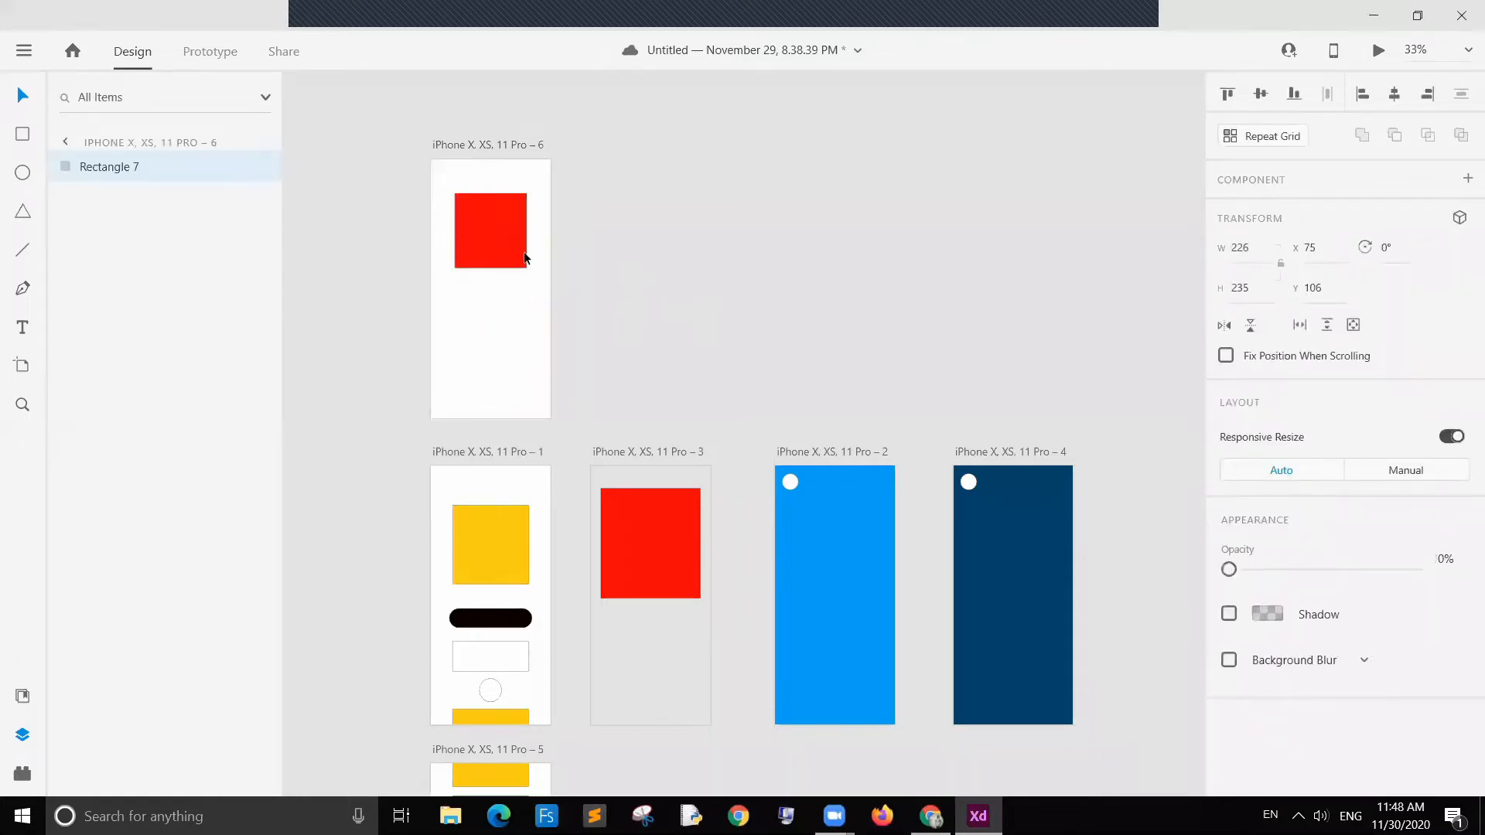
click(508, 240)
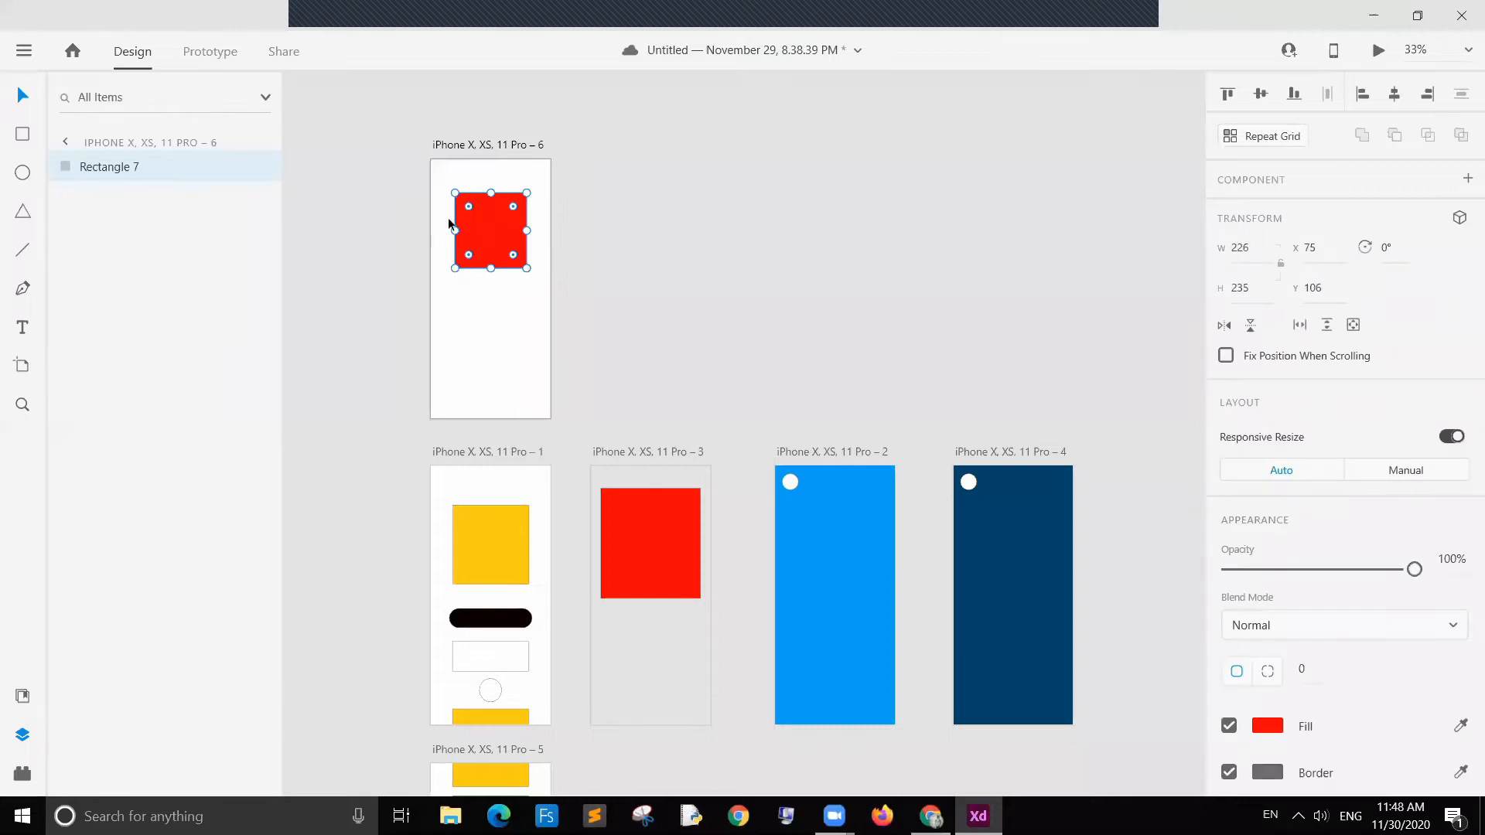
click(609, 244)
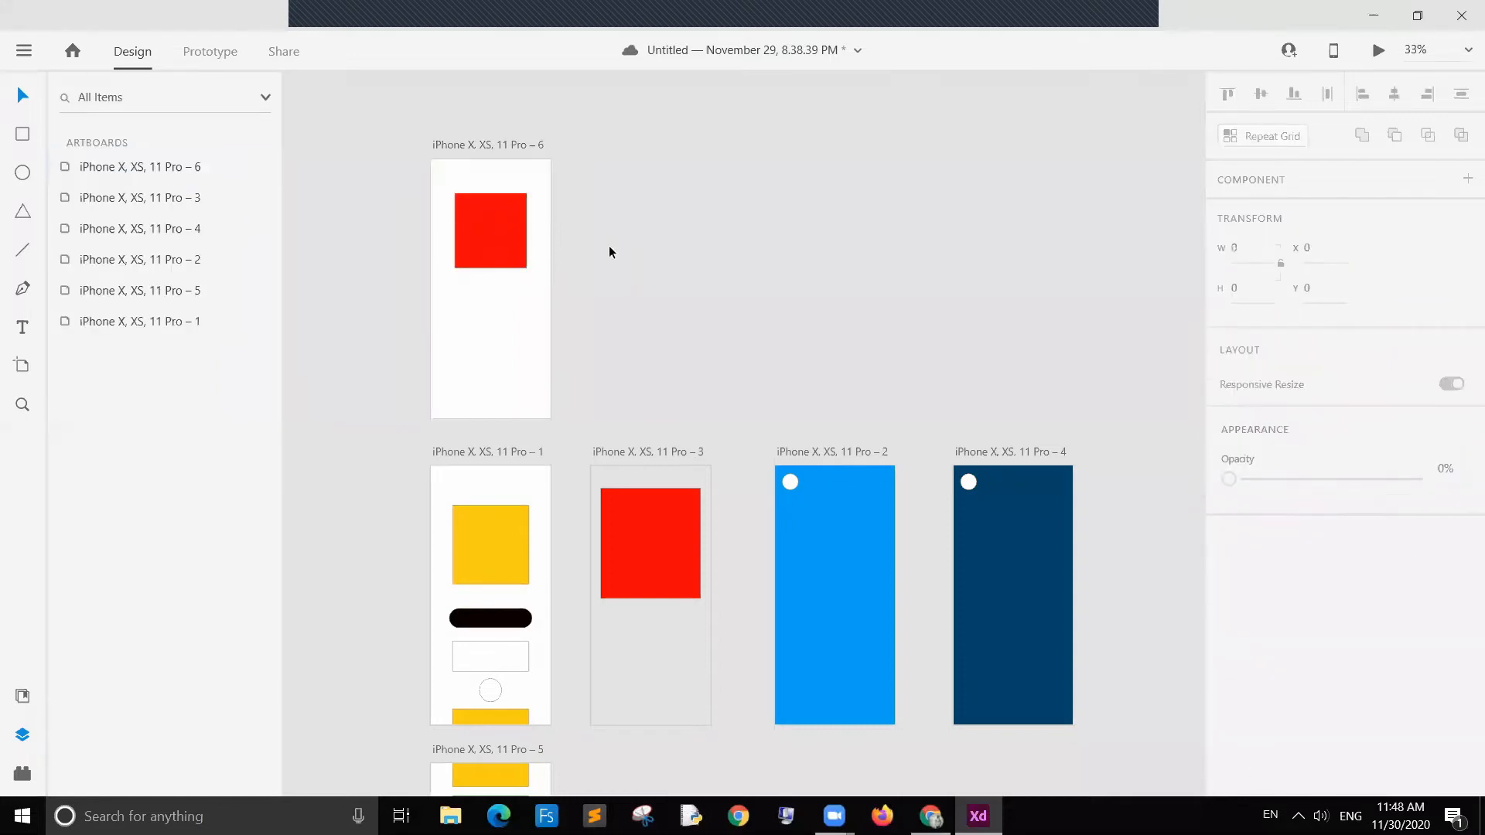
click(517, 382)
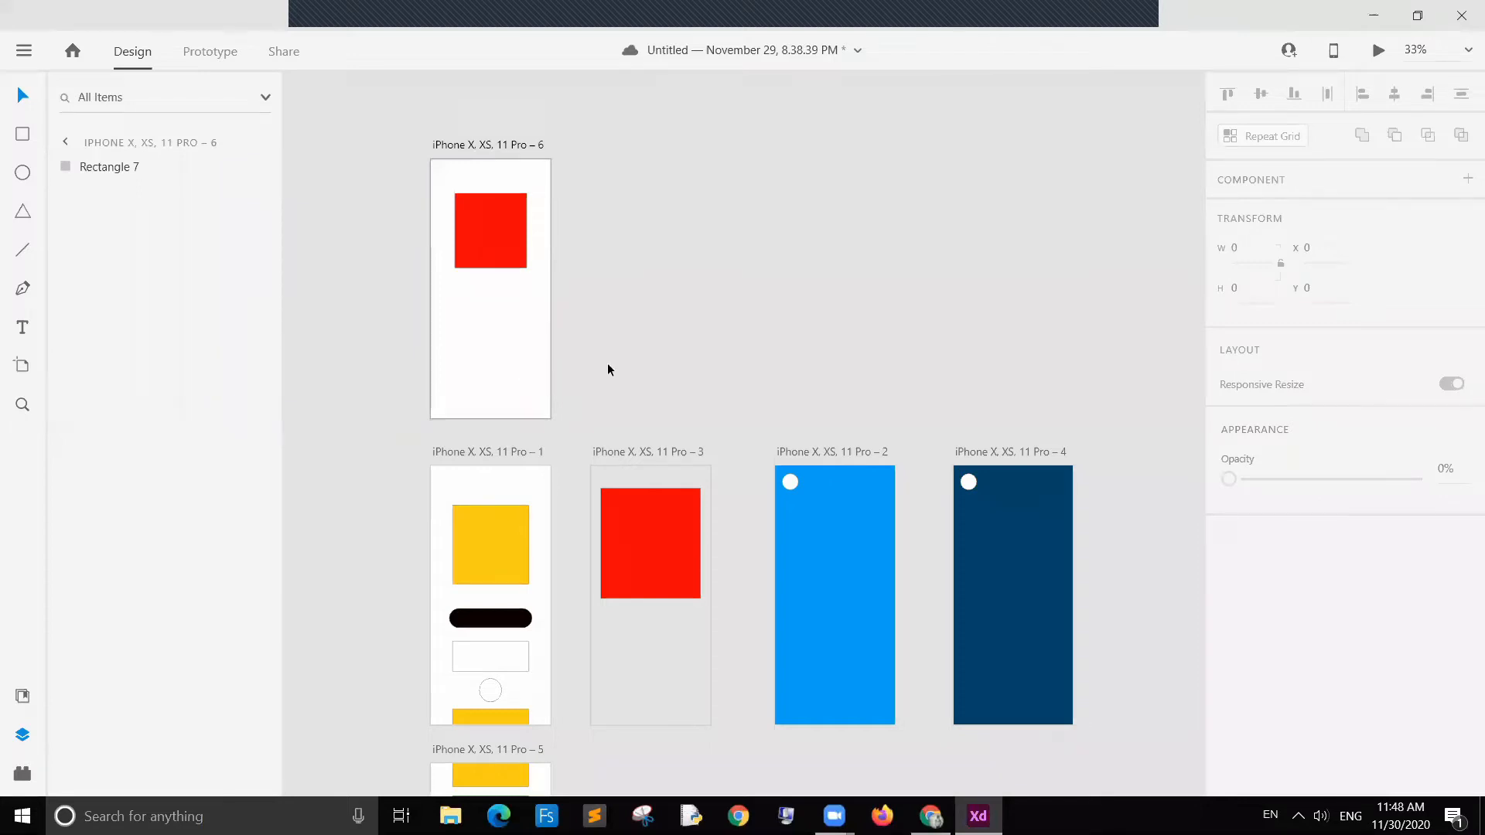
Step: Draw a rounded pill-shaped rectangle about 239 × 87 below the red square
click(22, 135)
mouse_move(455, 318)
mouse_down()
mouse_move(537, 358)
mouse_move(475, 332)
mouse_up()
key(v)
click(526, 314)
Step: Resize the red square to about 205 × 199
click(514, 205)
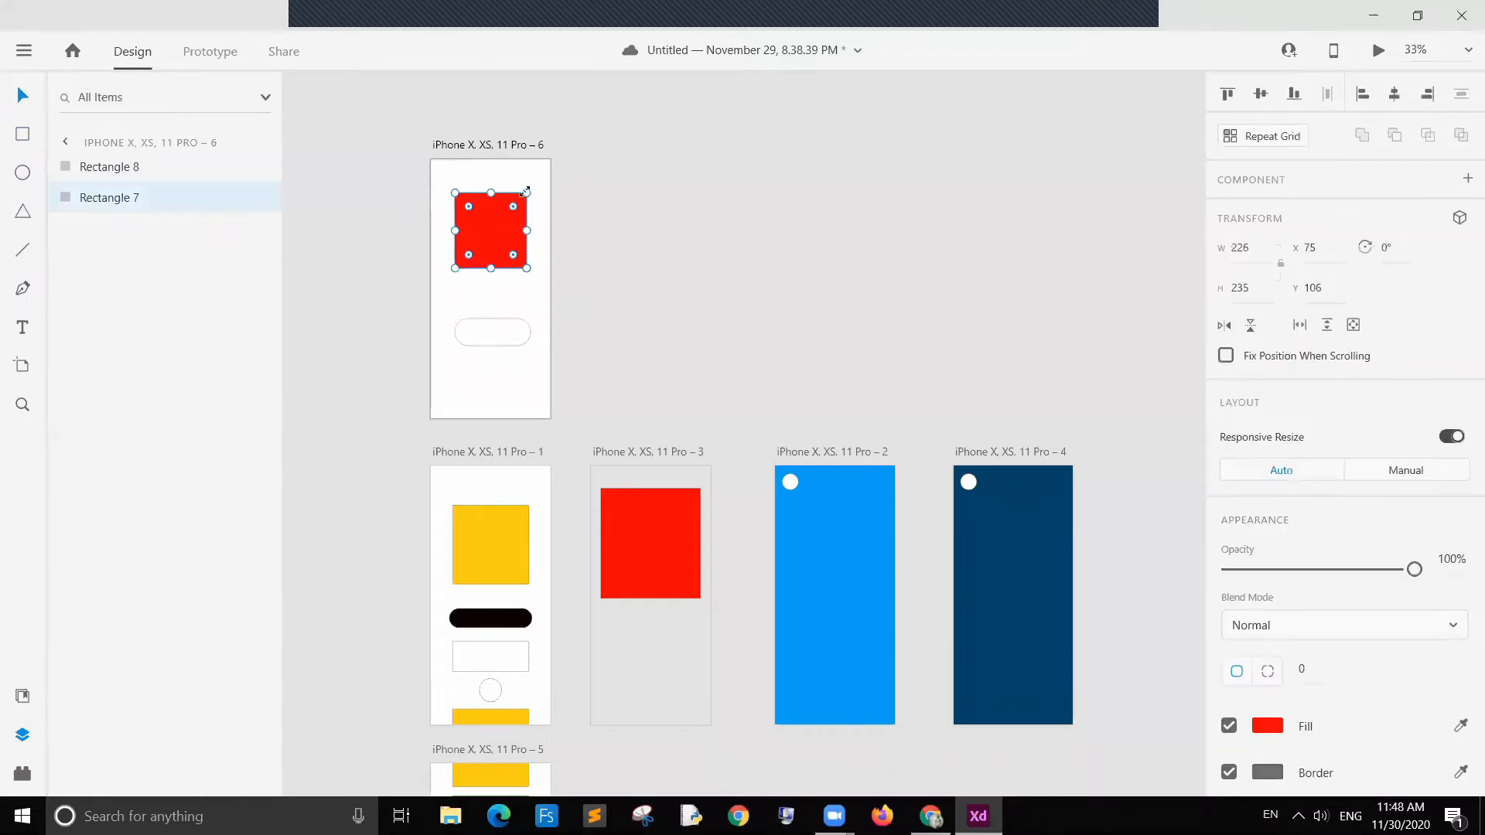
drag(526, 193, 489, 234)
click(527, 276)
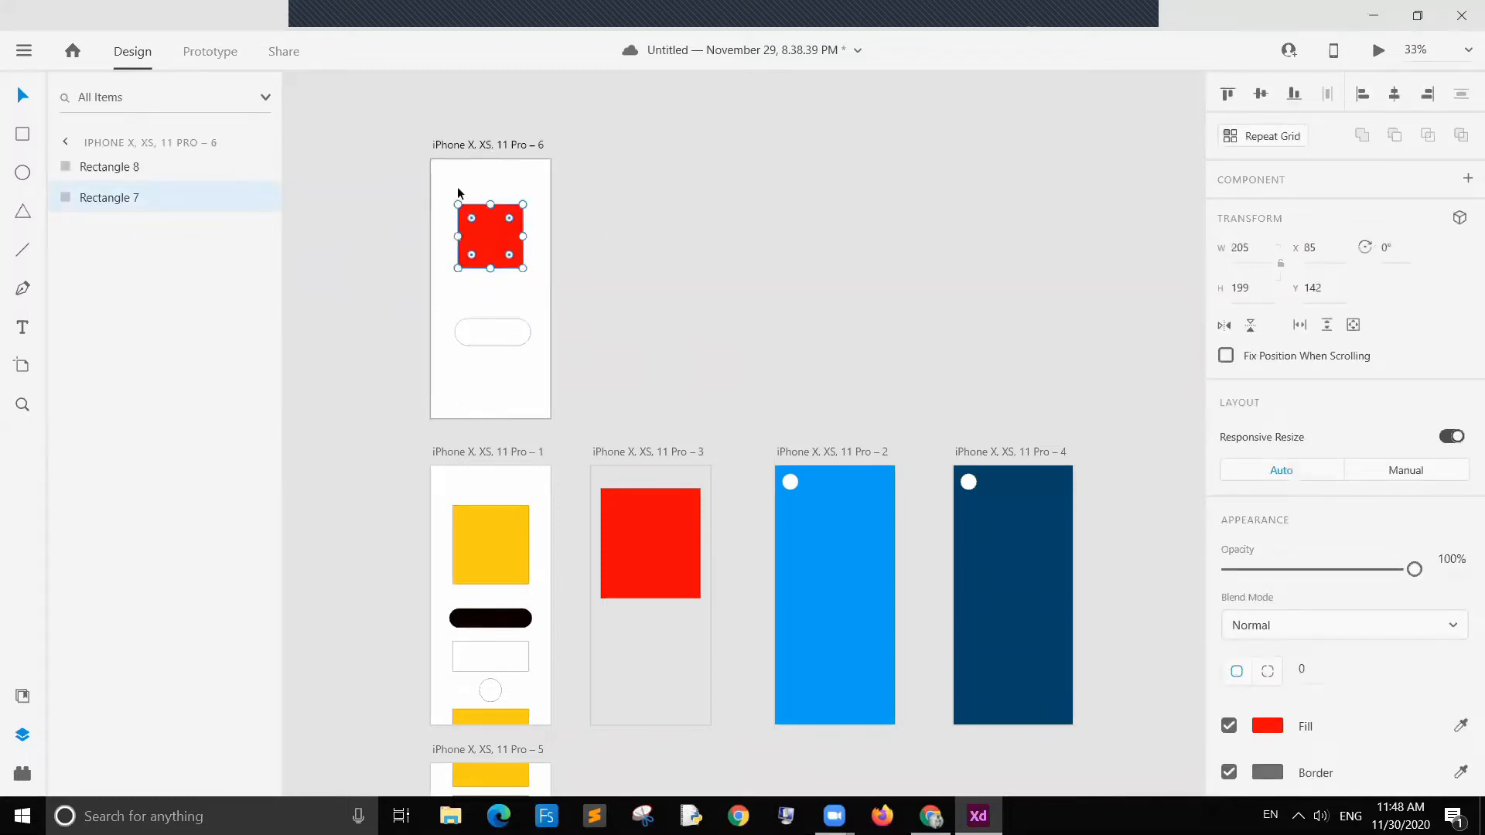
click(457, 192)
click(487, 248)
click(448, 178)
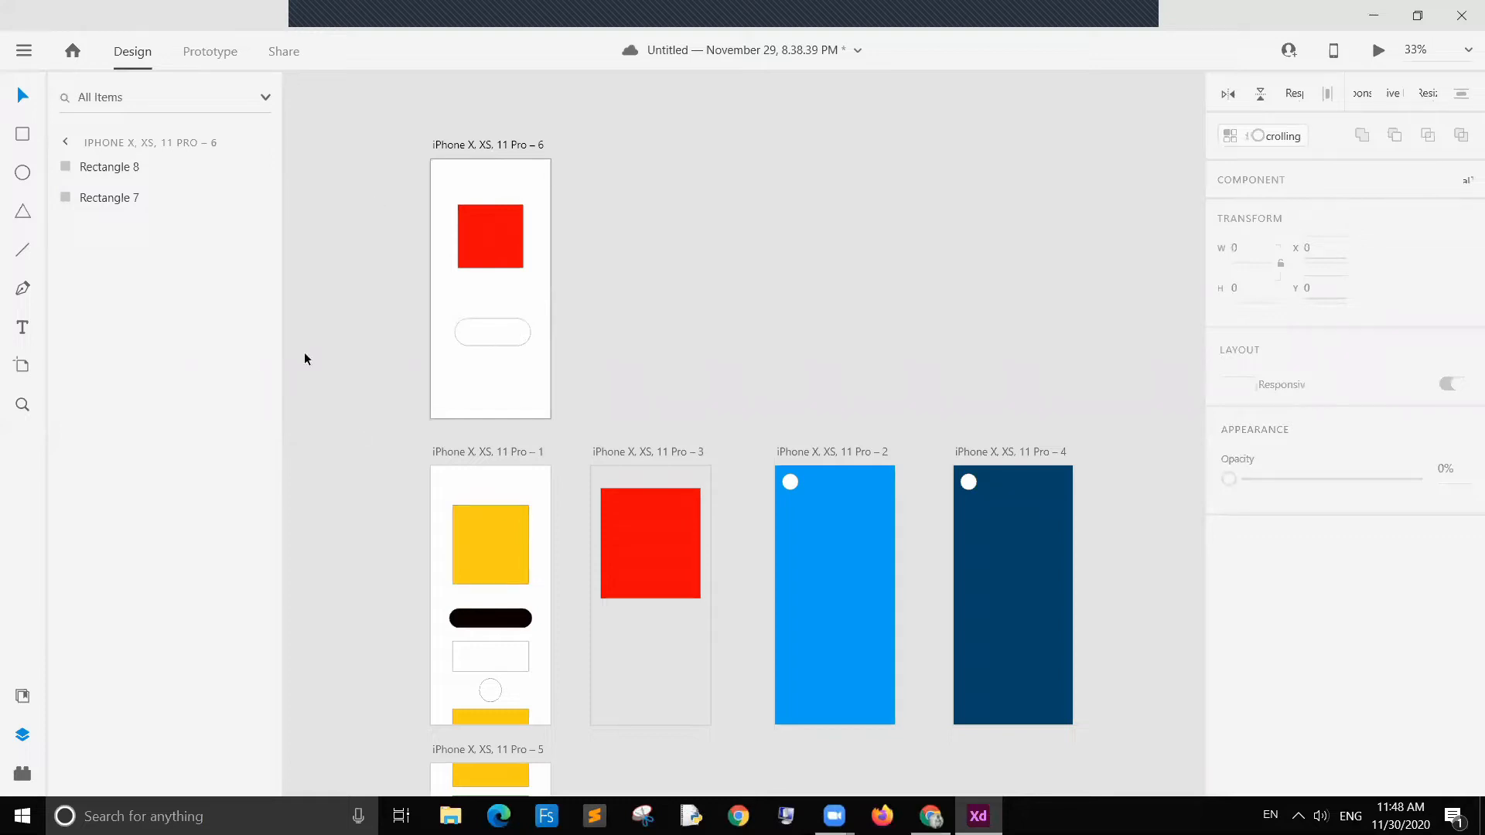
click(507, 249)
click(553, 190)
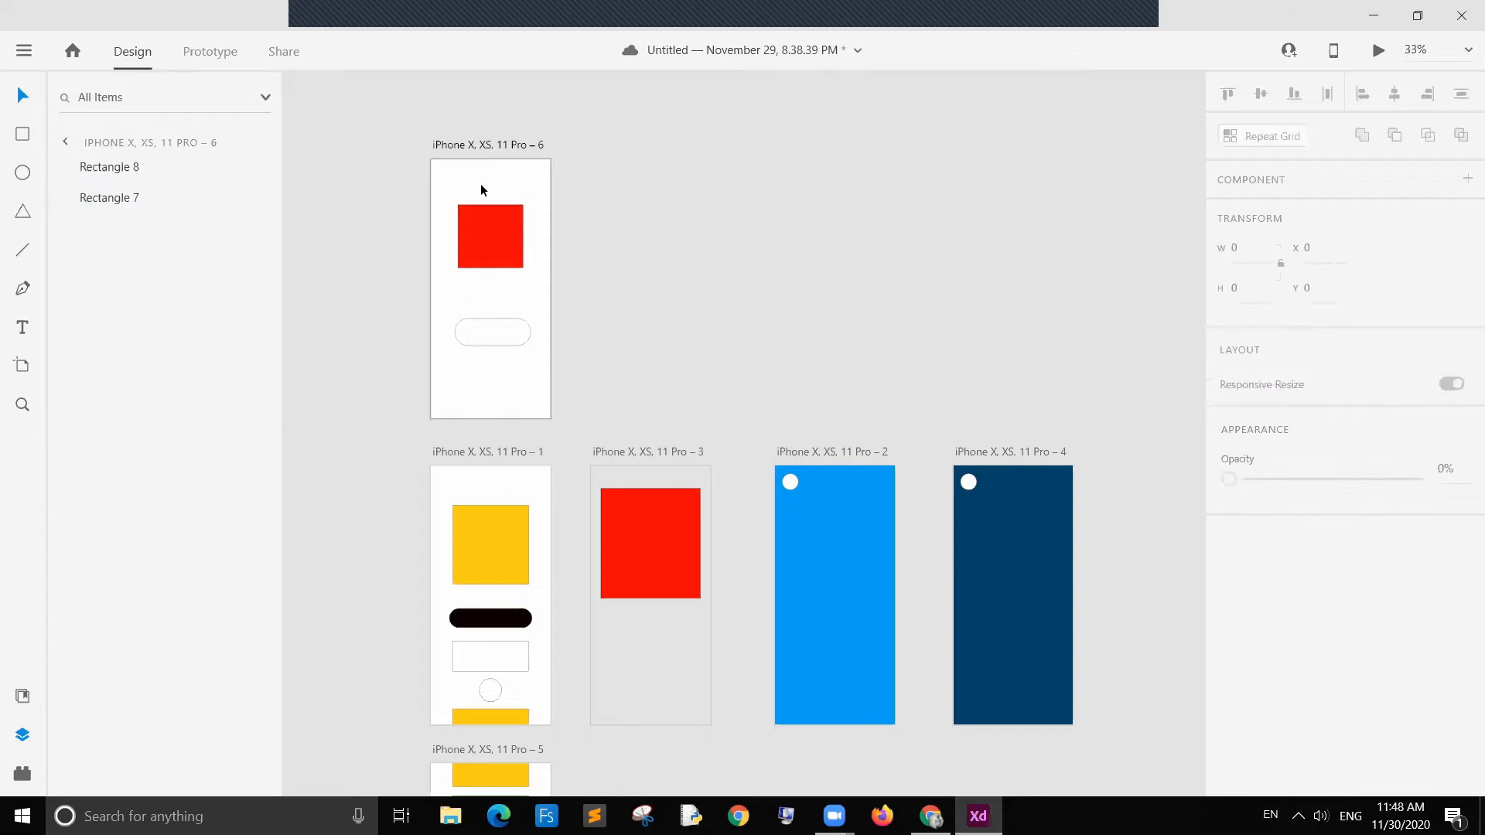
click(702, 206)
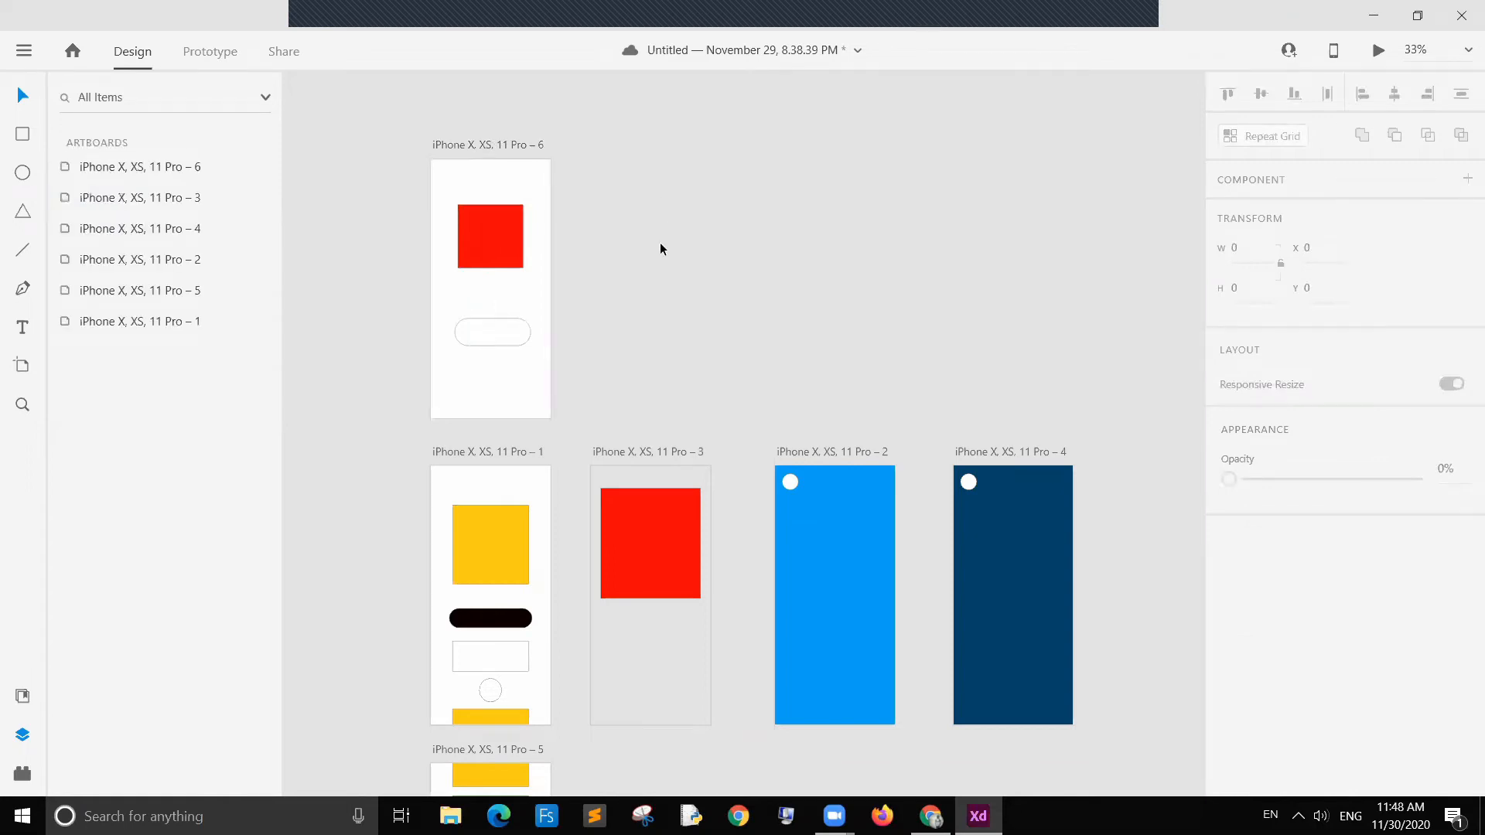
click(512, 171)
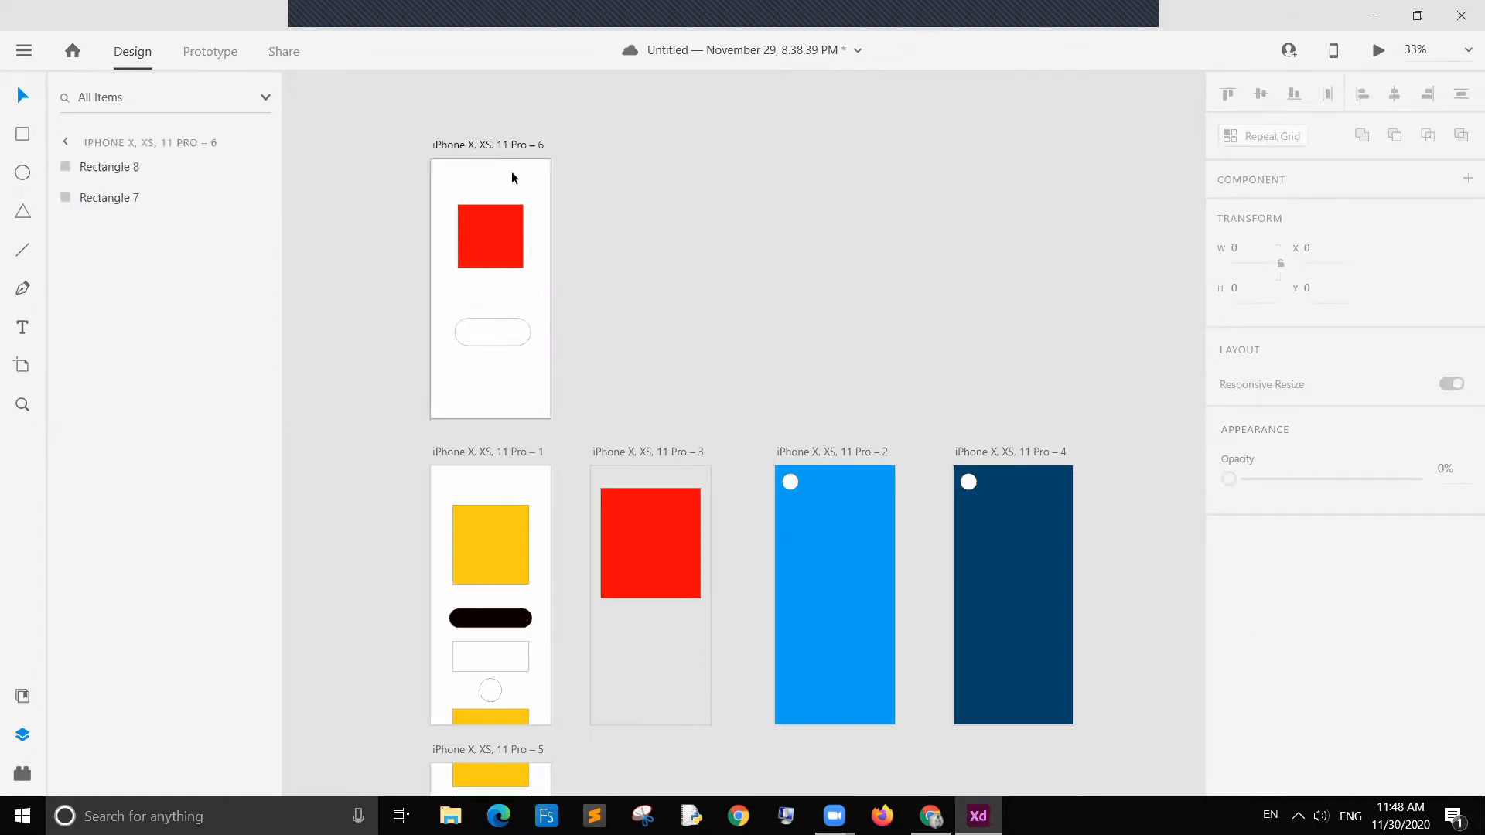
Step: Duplicate the new artboard, placing the copy to its right
click(475, 144)
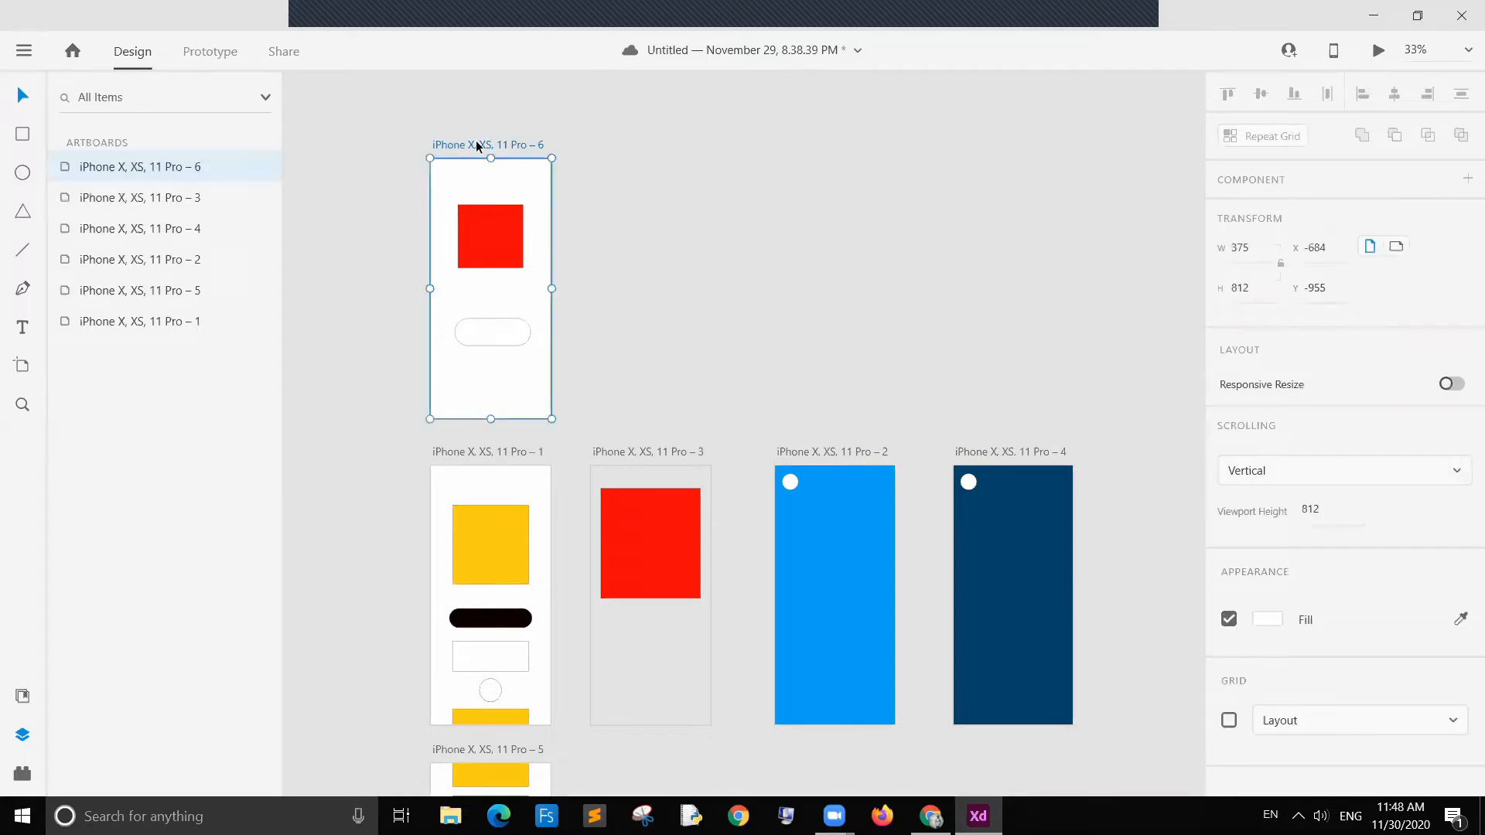
drag(475, 145, 638, 146)
click(780, 178)
click(646, 175)
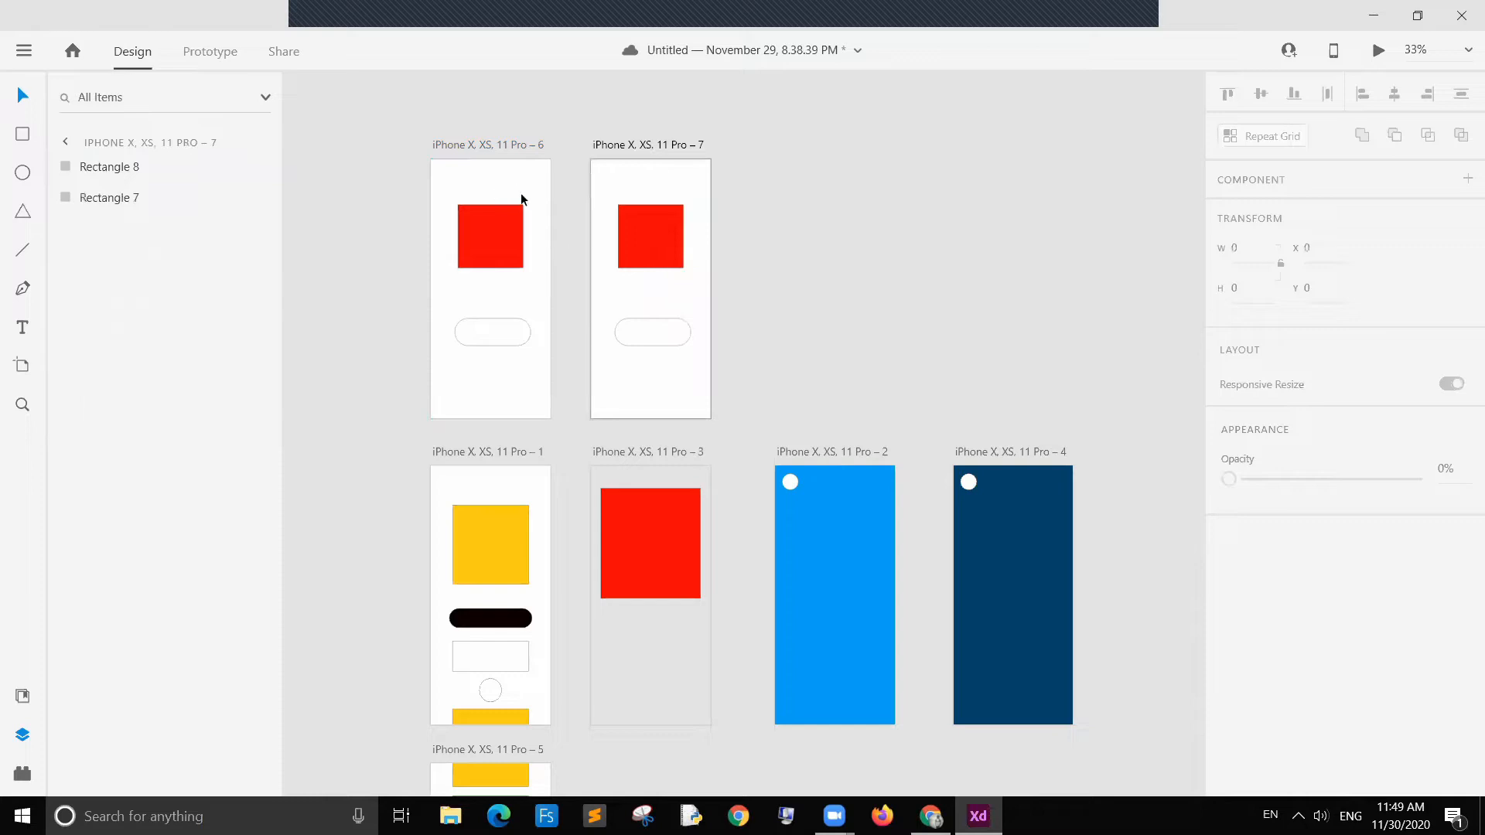
Step: Round the corners of the square in the copied artboard to a radius of about 57
click(639, 247)
click(641, 326)
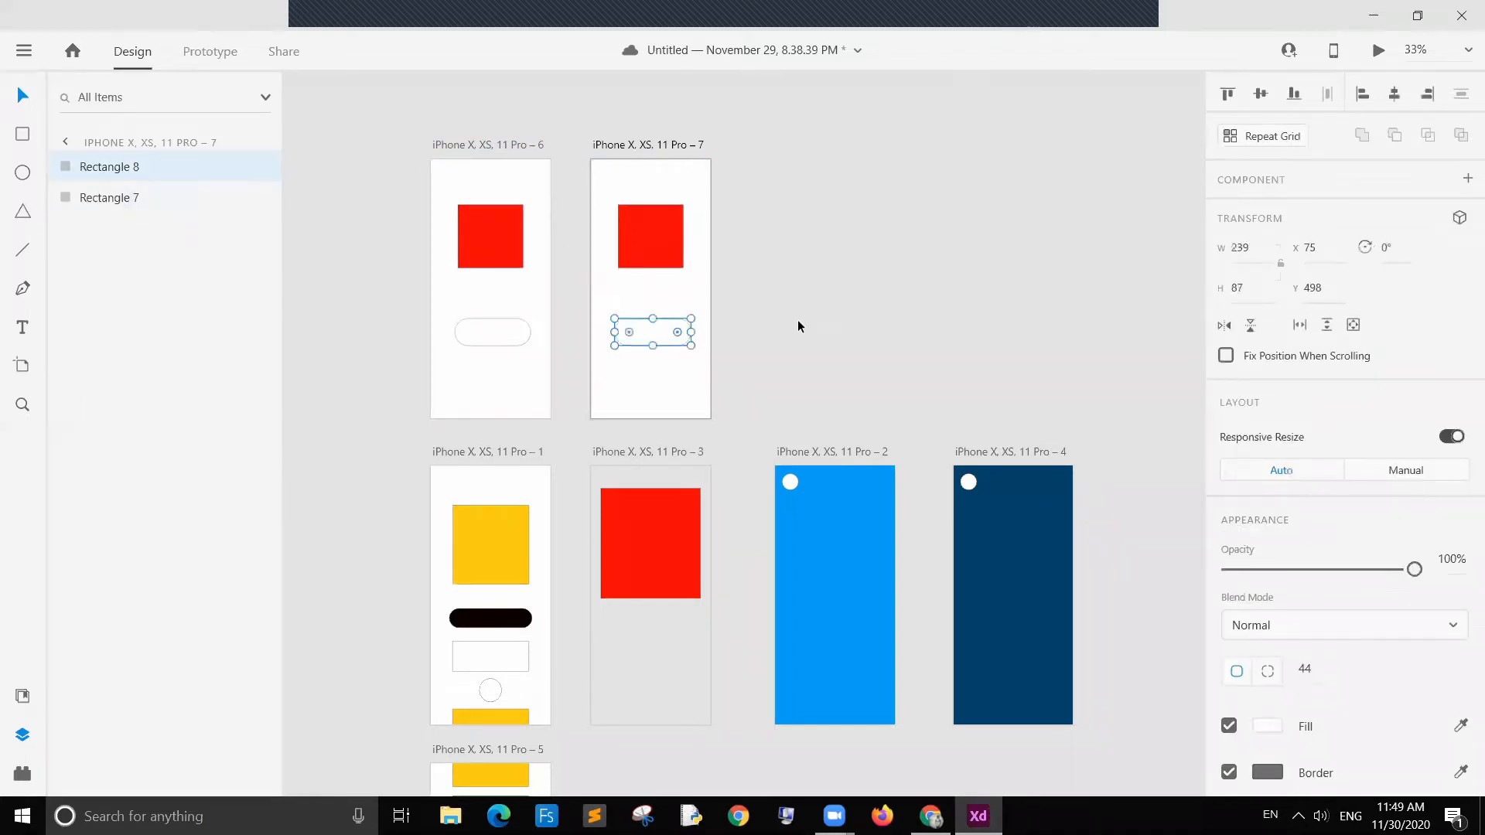
click(698, 323)
click(664, 260)
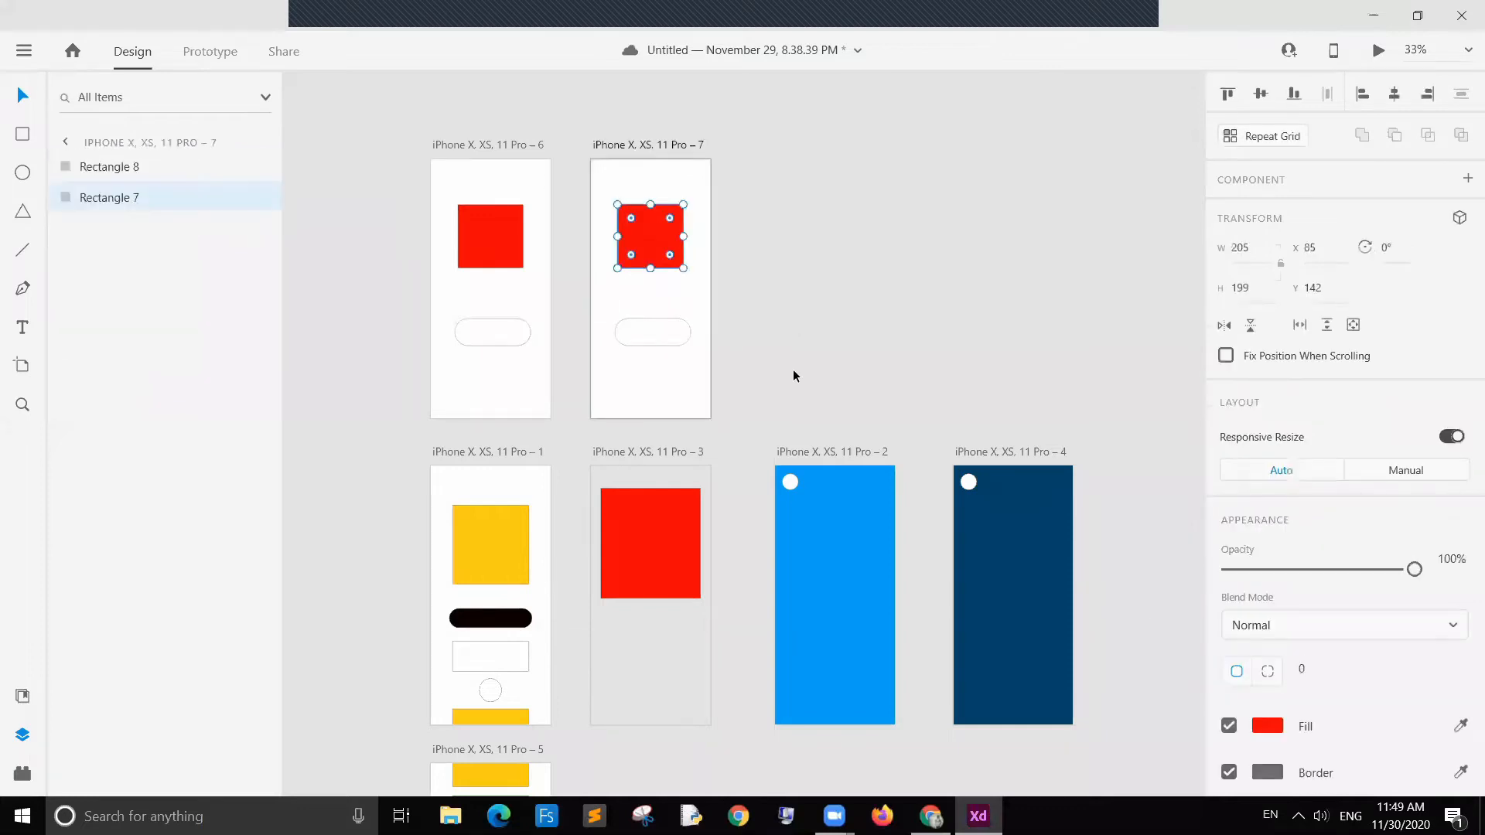
drag(635, 222, 637, 220)
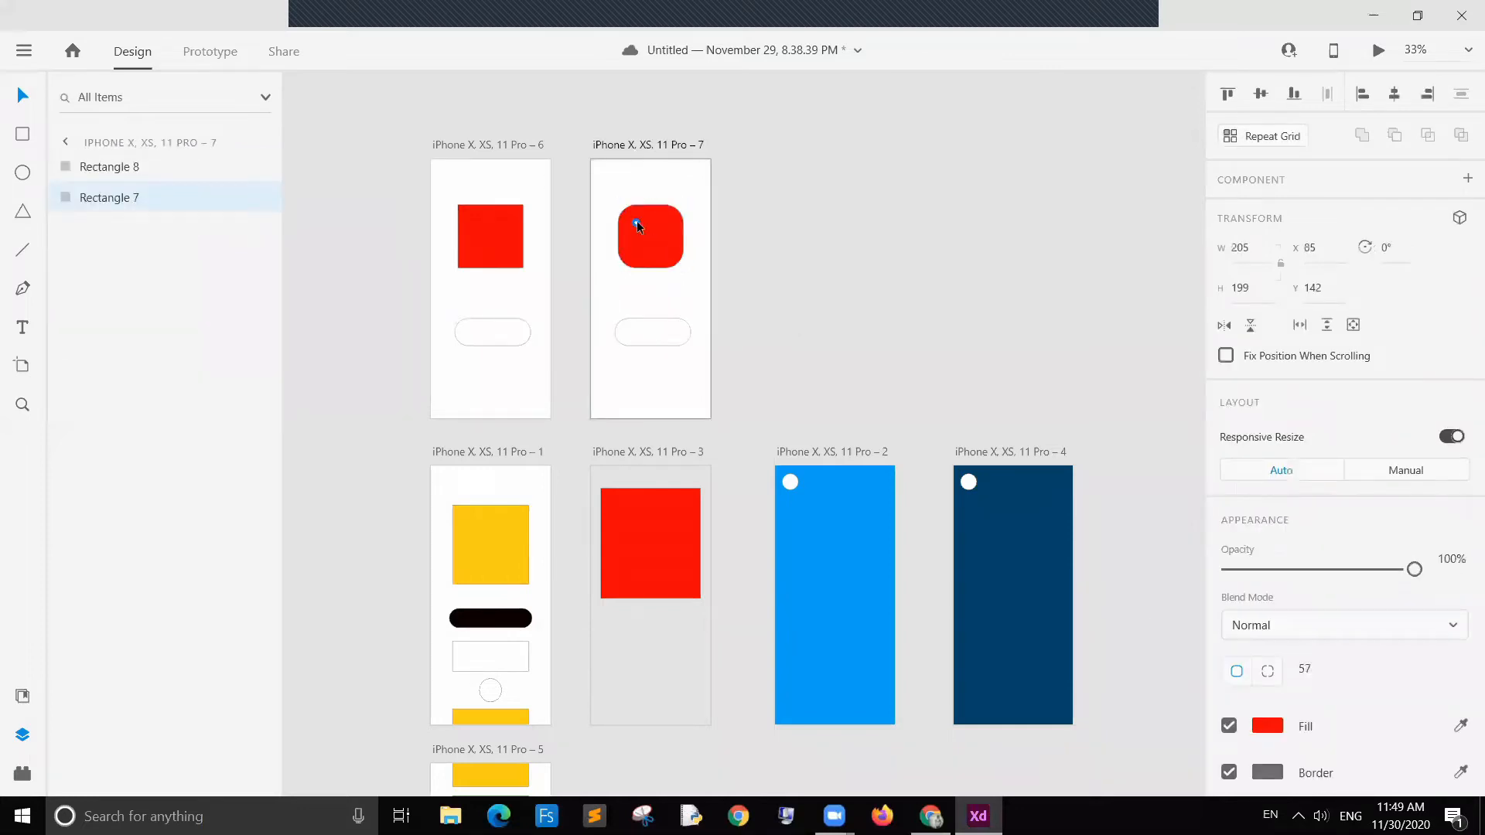
Step: Change the copied square's fill colour to blue
click(828, 283)
click(650, 236)
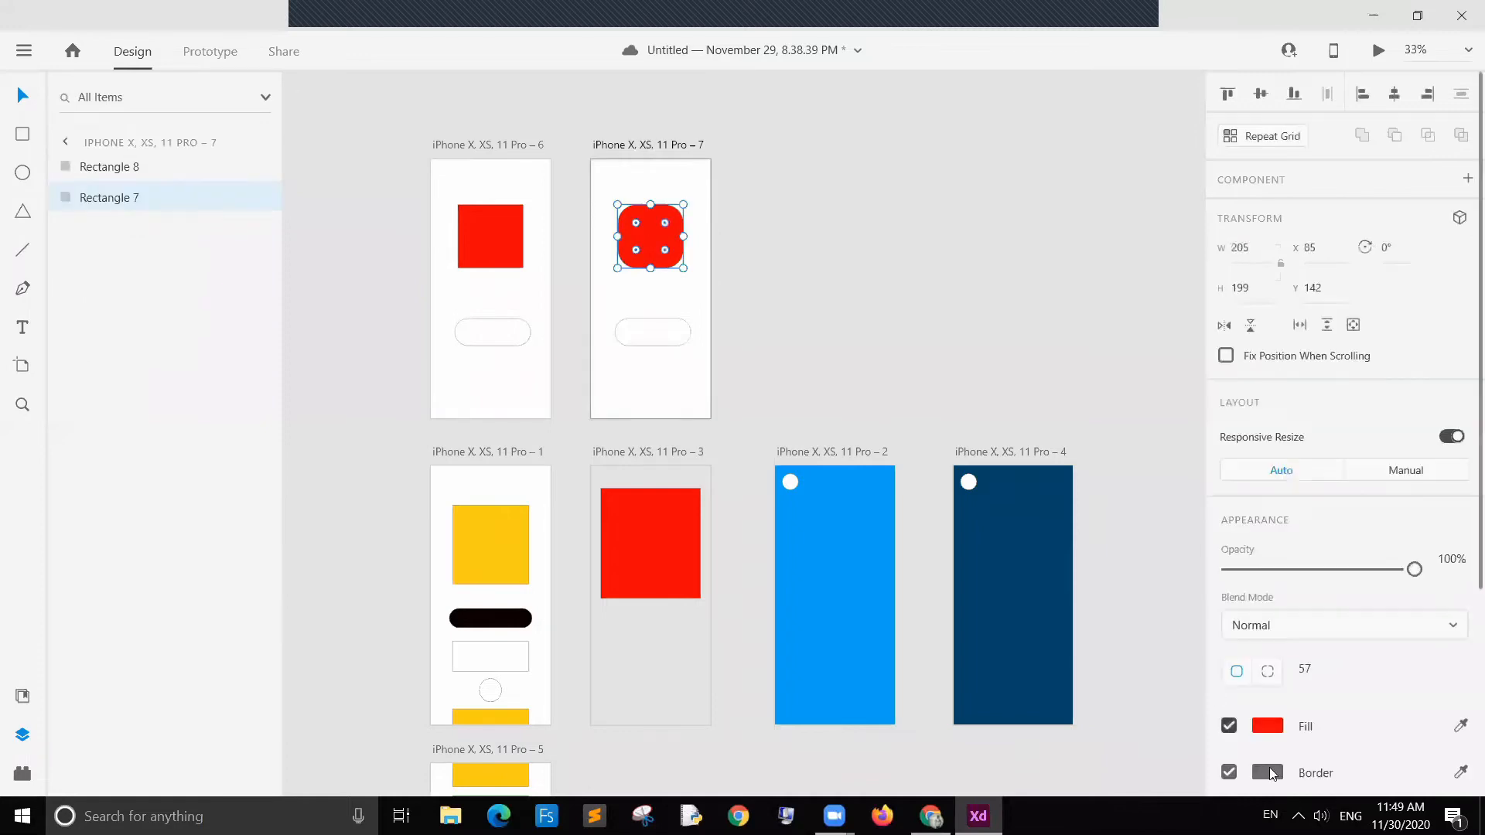
click(1267, 725)
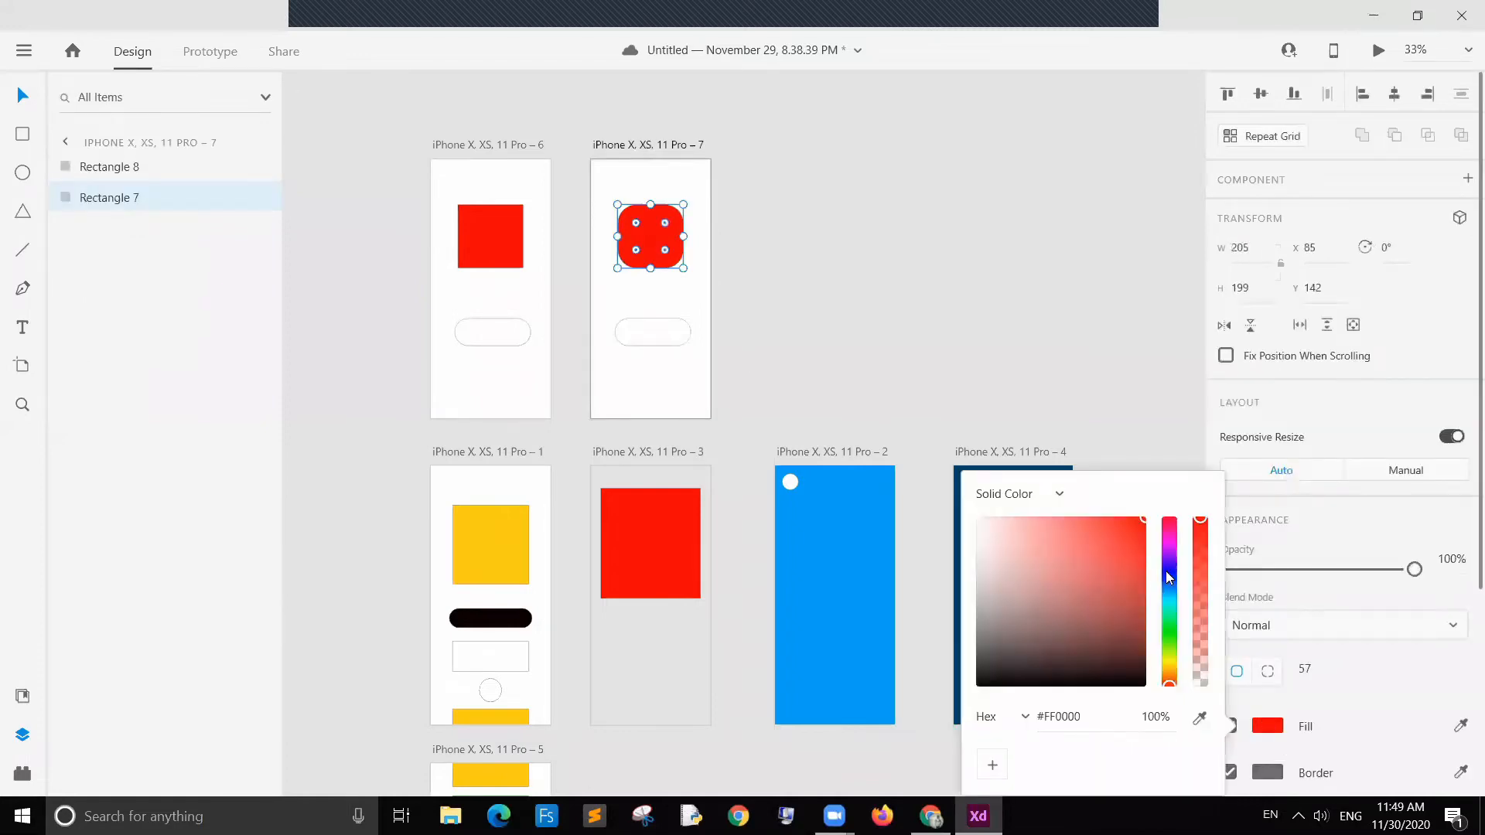
click(1166, 575)
click(648, 237)
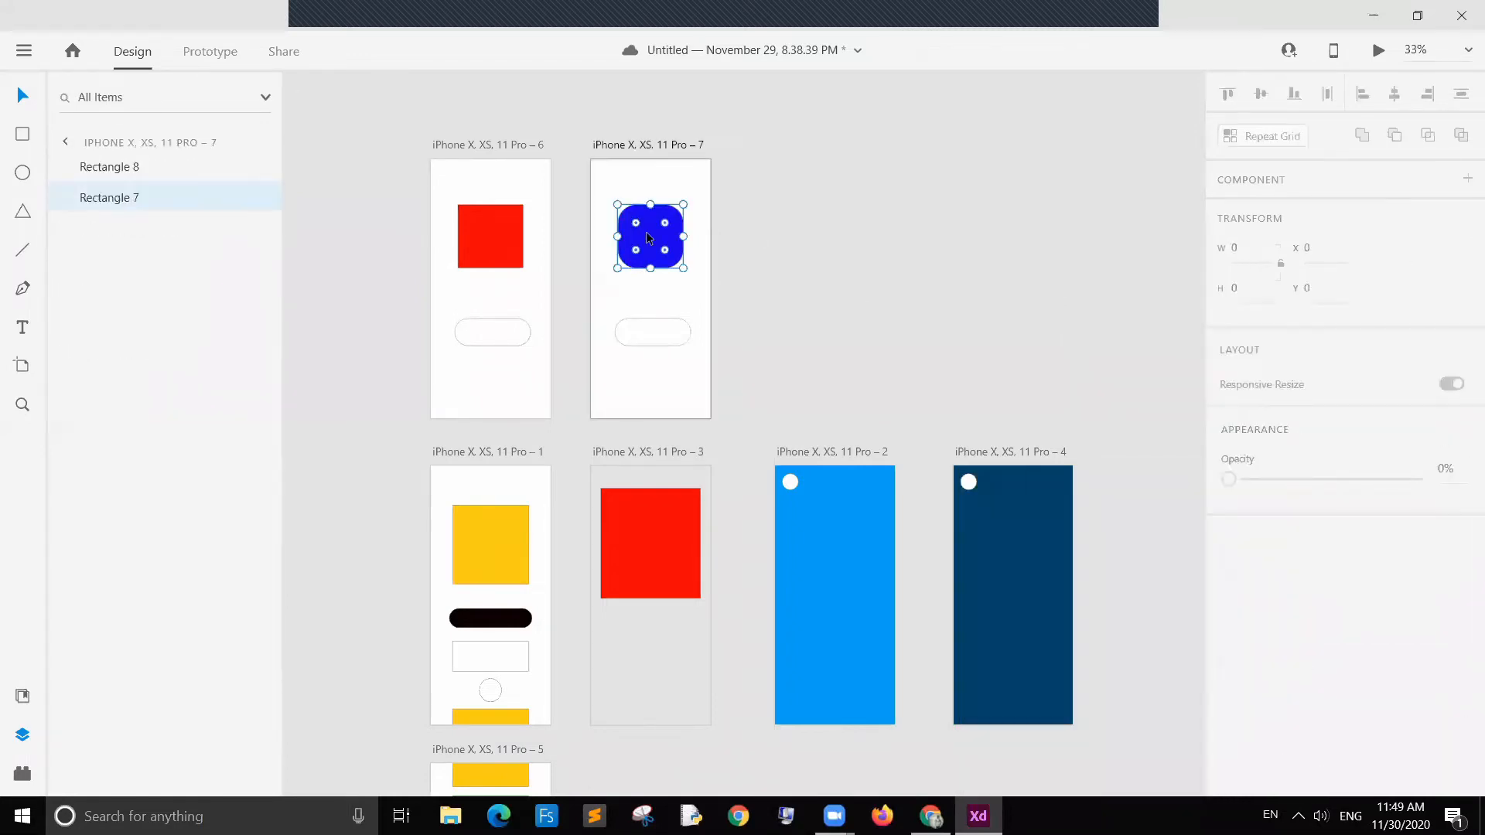
Step: Stretch the blue square into a tall shape about 263 × 718 extending past the artboard's left edge
drag(684, 204, 611, 403)
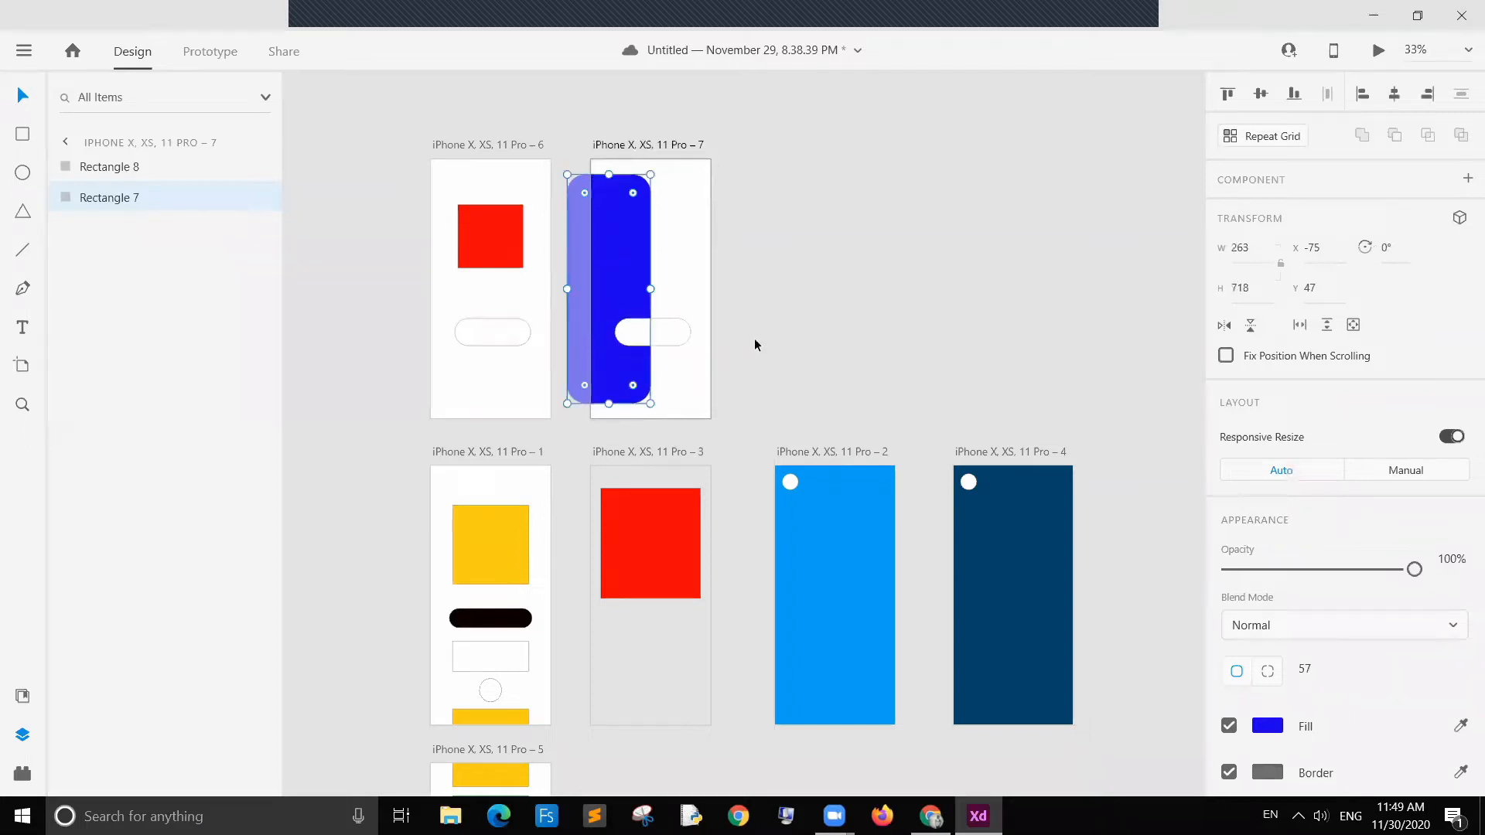
click(754, 341)
Step: Widen the tall blue rectangle to about 295 wide
click(642, 271)
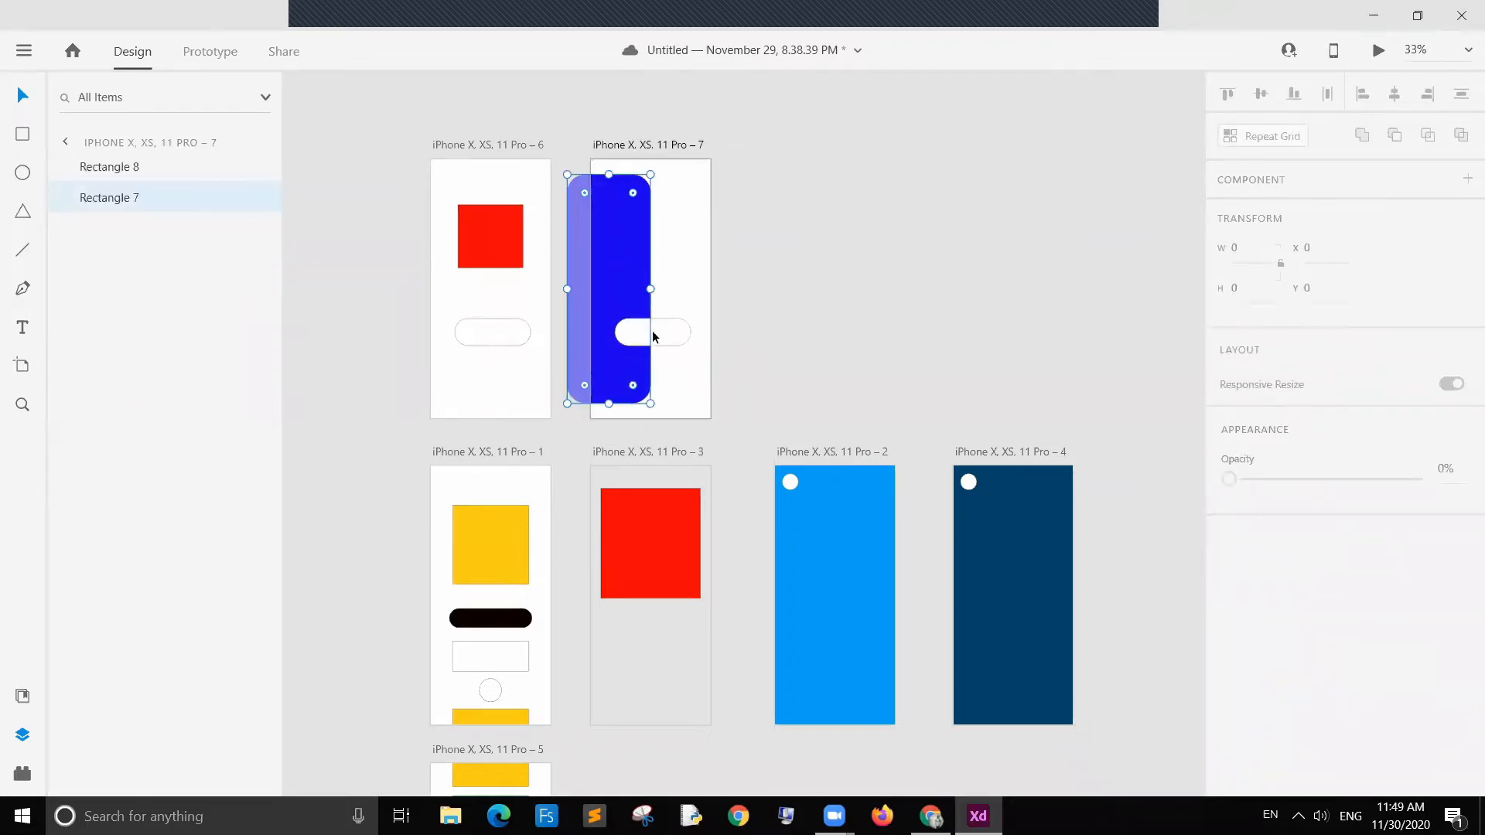
click(905, 286)
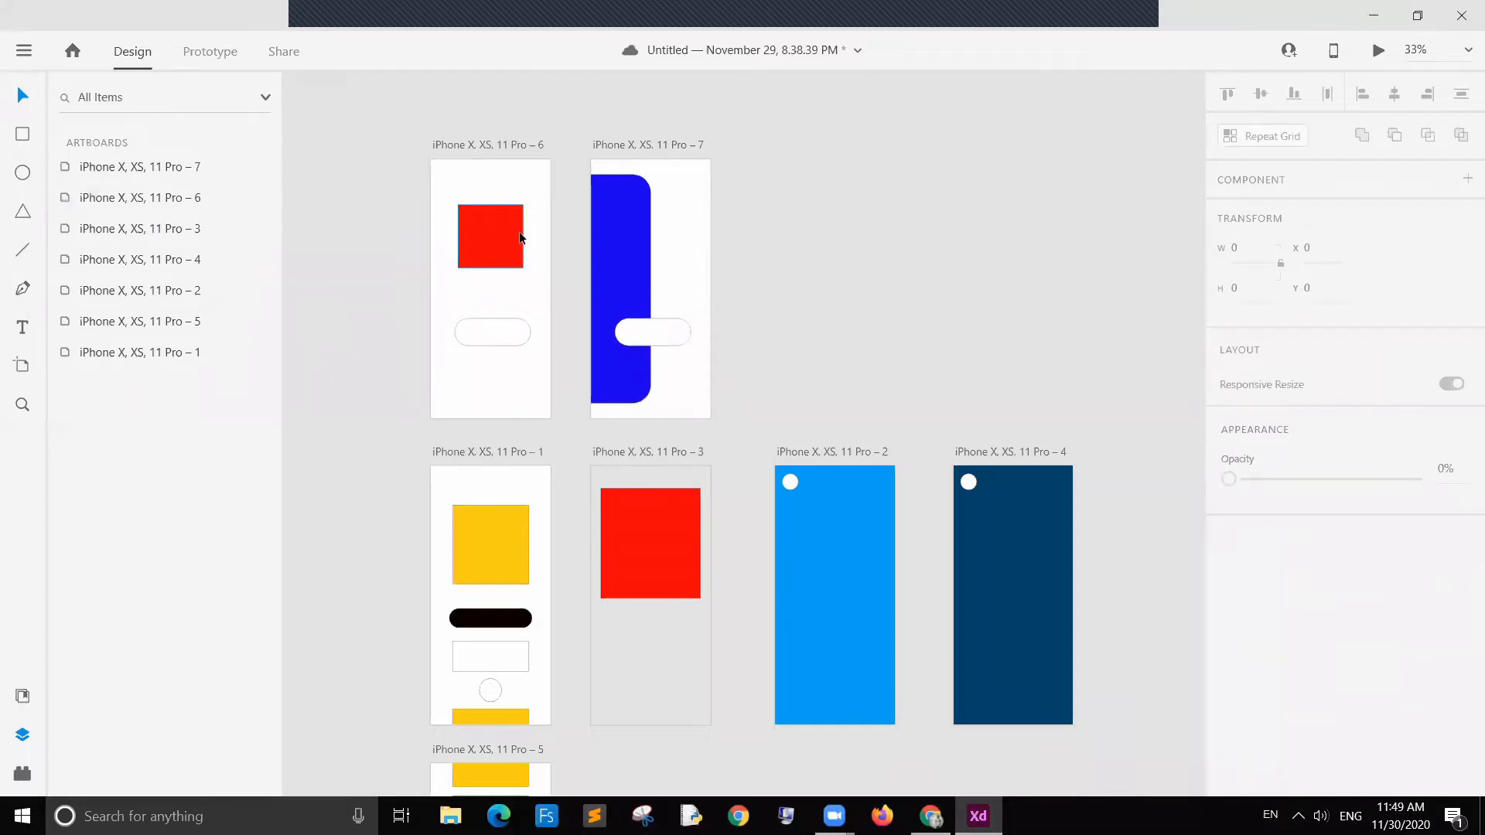
click(519, 237)
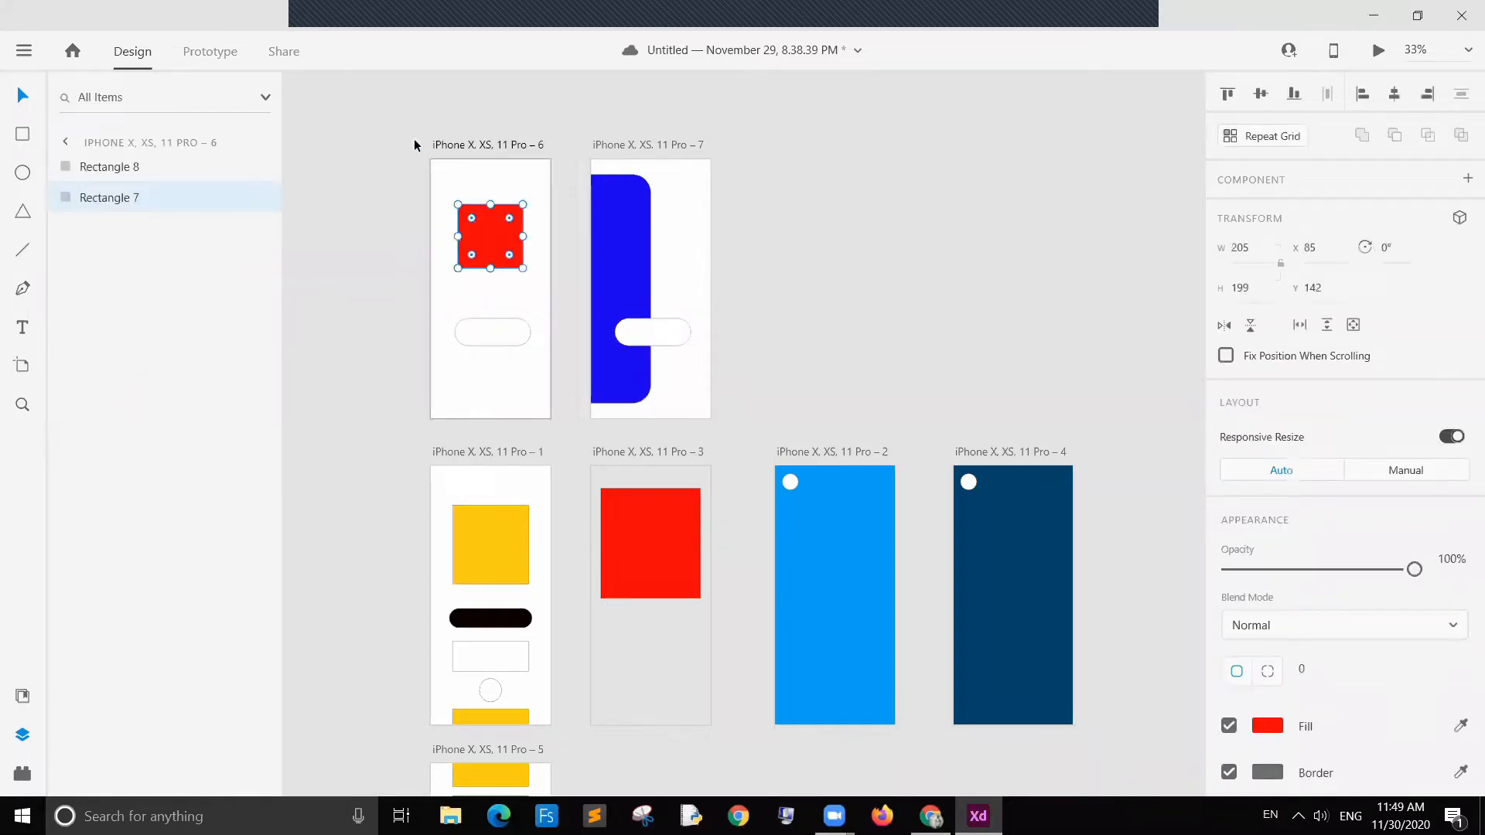
click(638, 267)
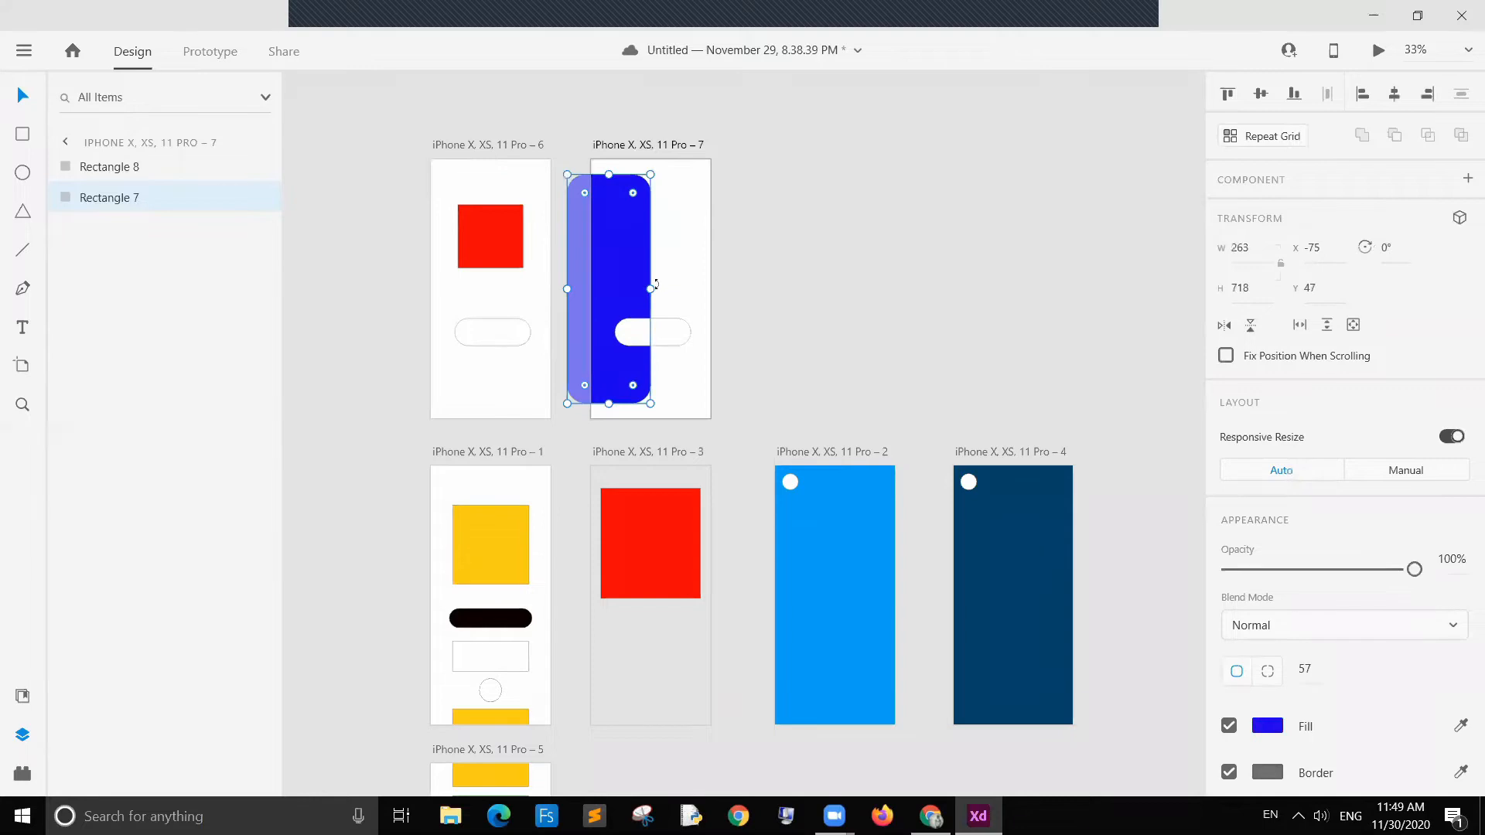
drag(651, 286, 659, 286)
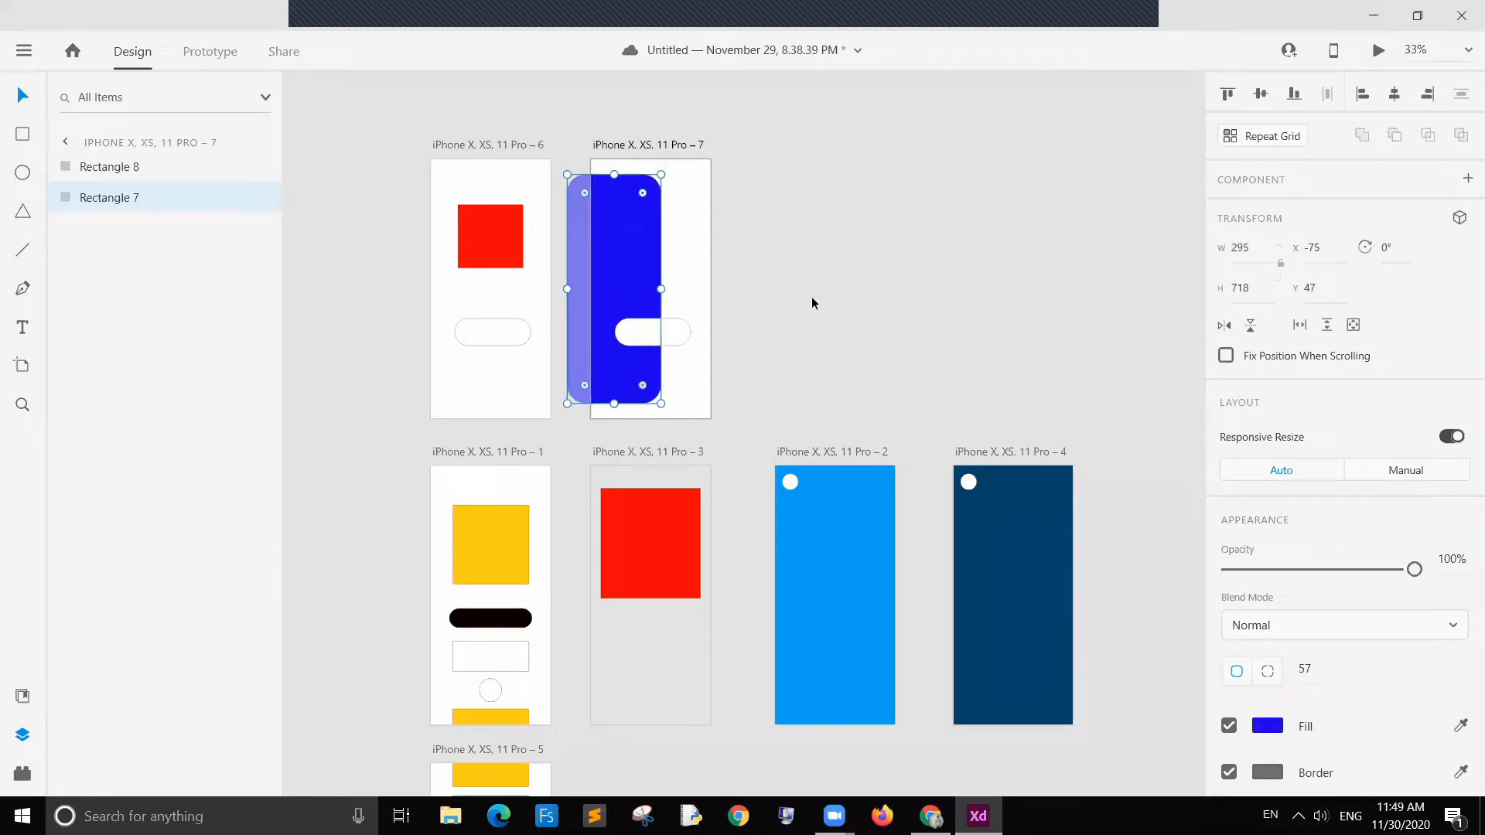
click(811, 296)
Step: In prototype mode, link the red square on artboard 6 to artboard 7 with a Tap-triggered Overlay action
click(629, 278)
click(968, 277)
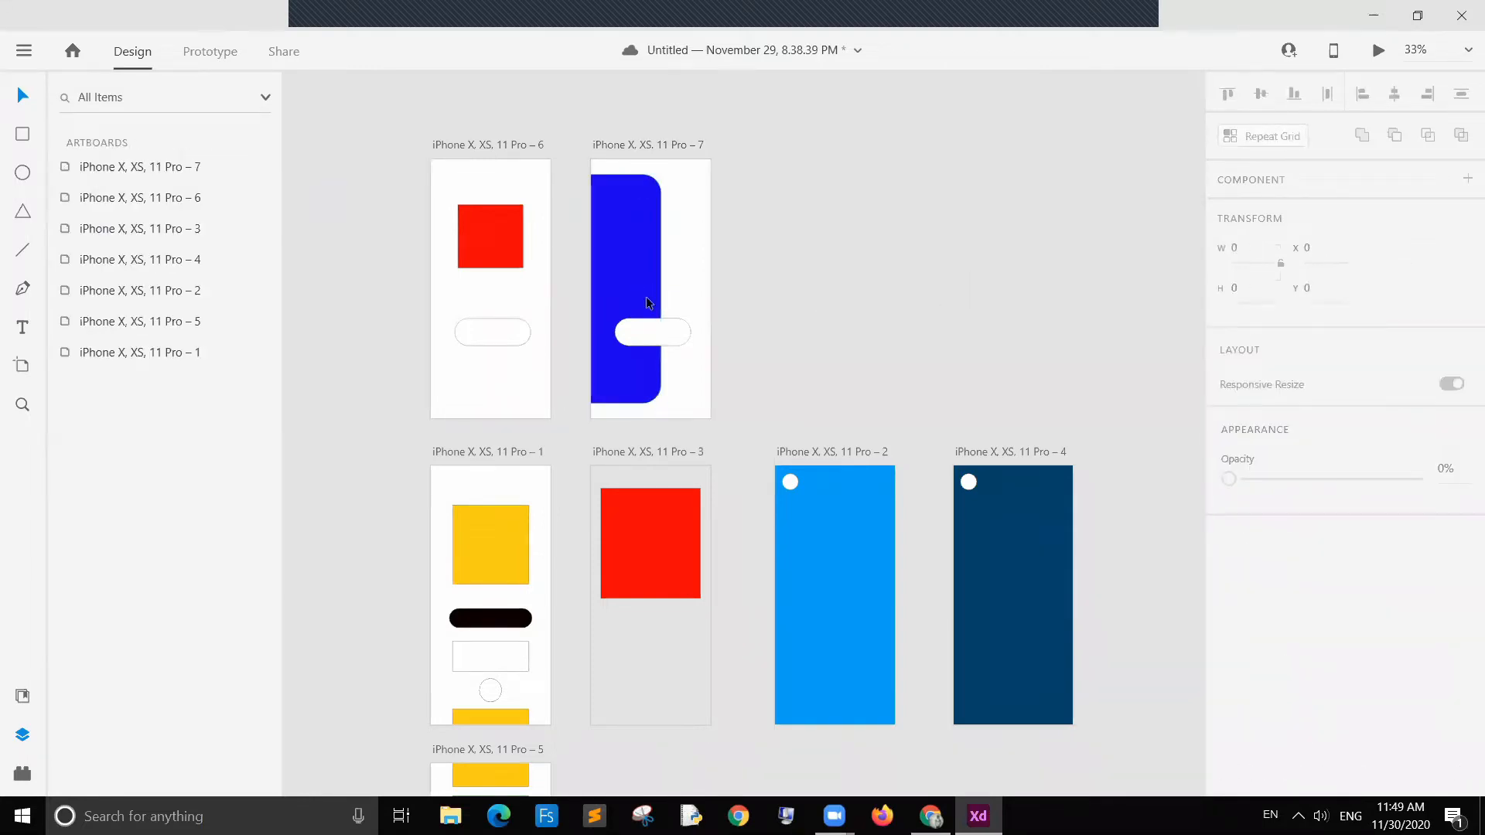
click(215, 53)
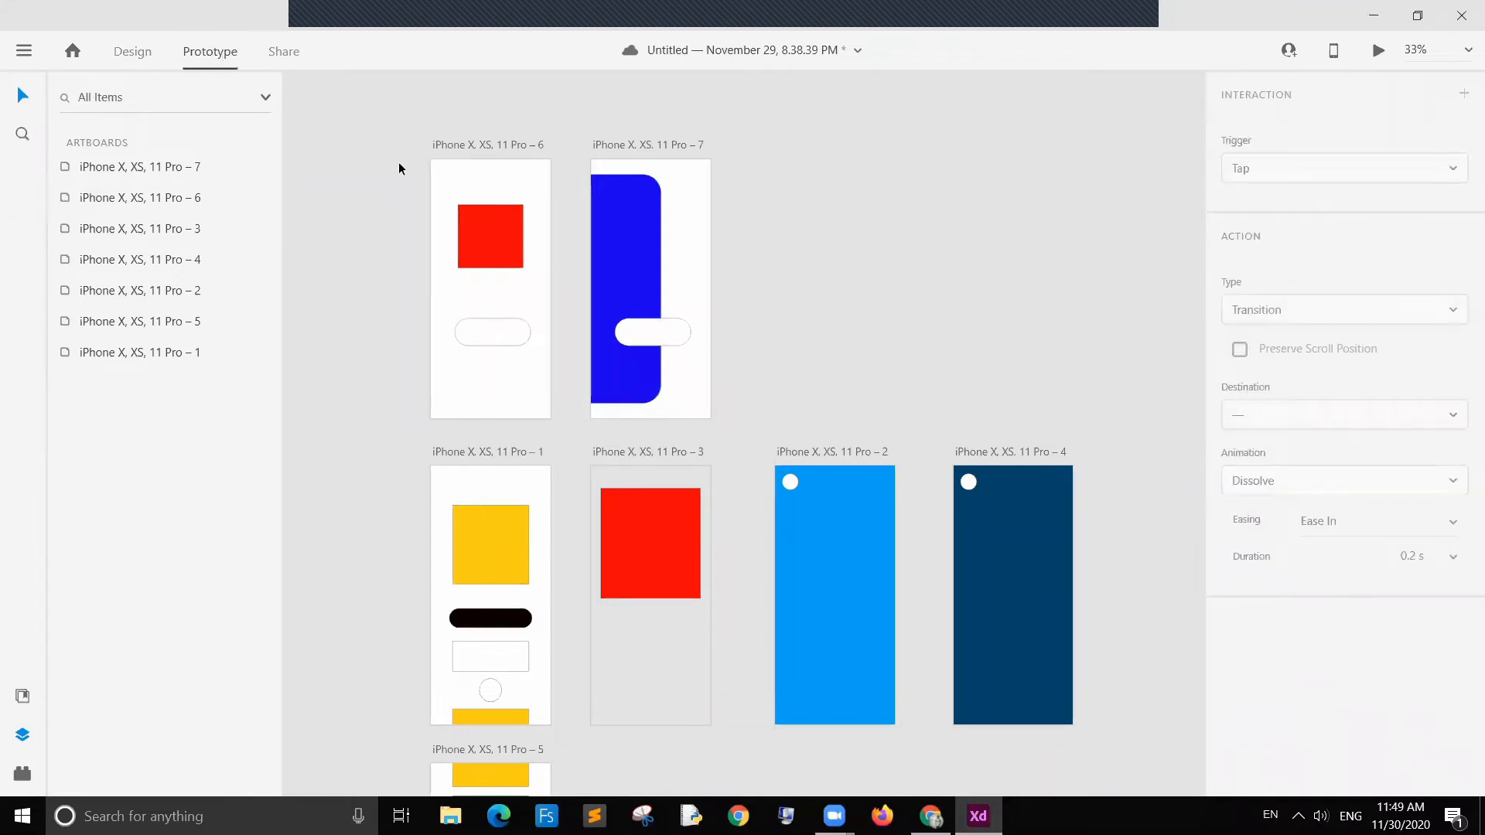
click(498, 229)
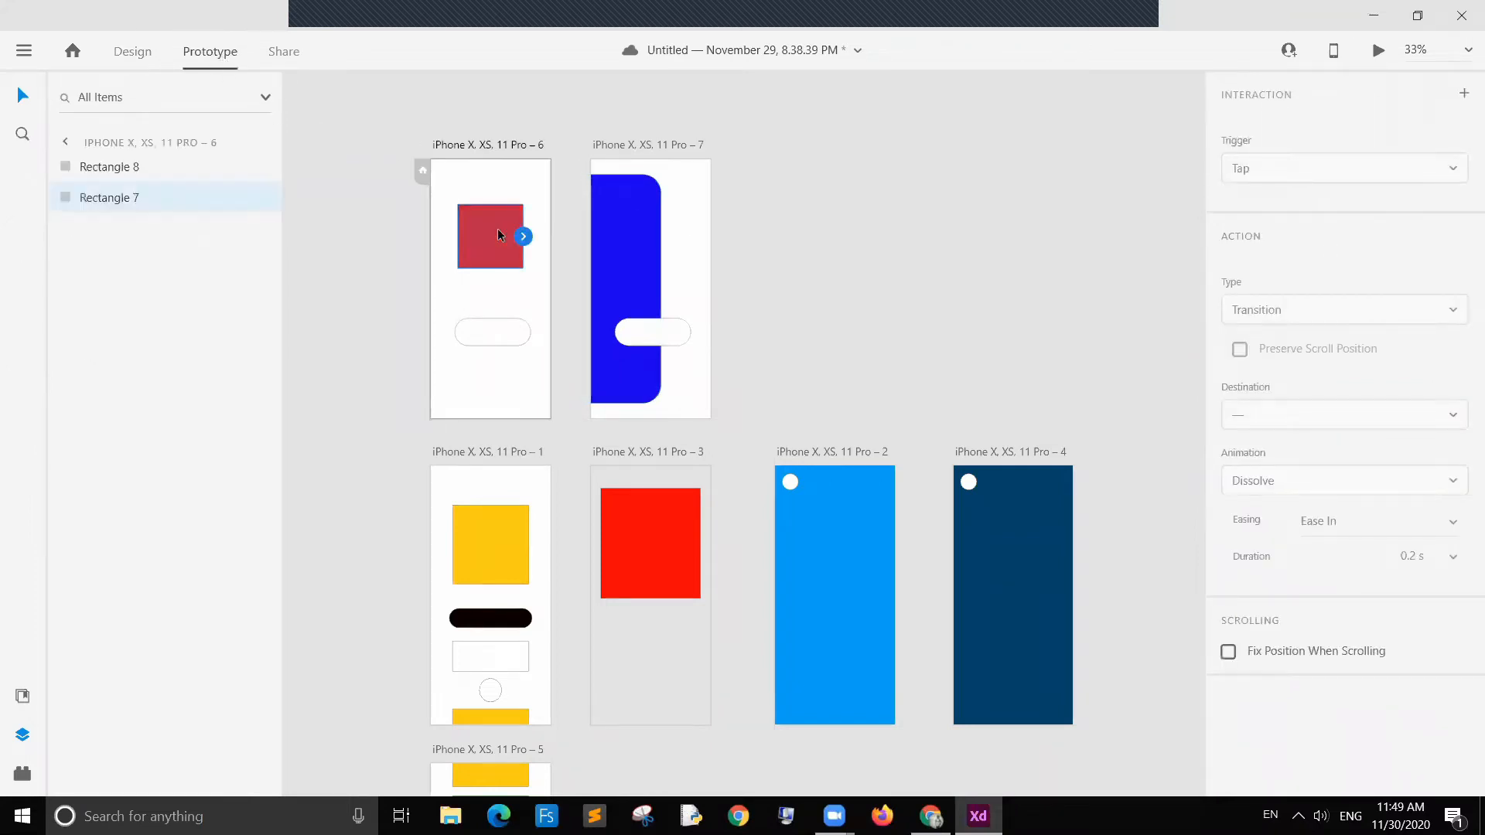
drag(525, 237, 589, 267)
click(1357, 174)
click(1356, 171)
click(1339, 311)
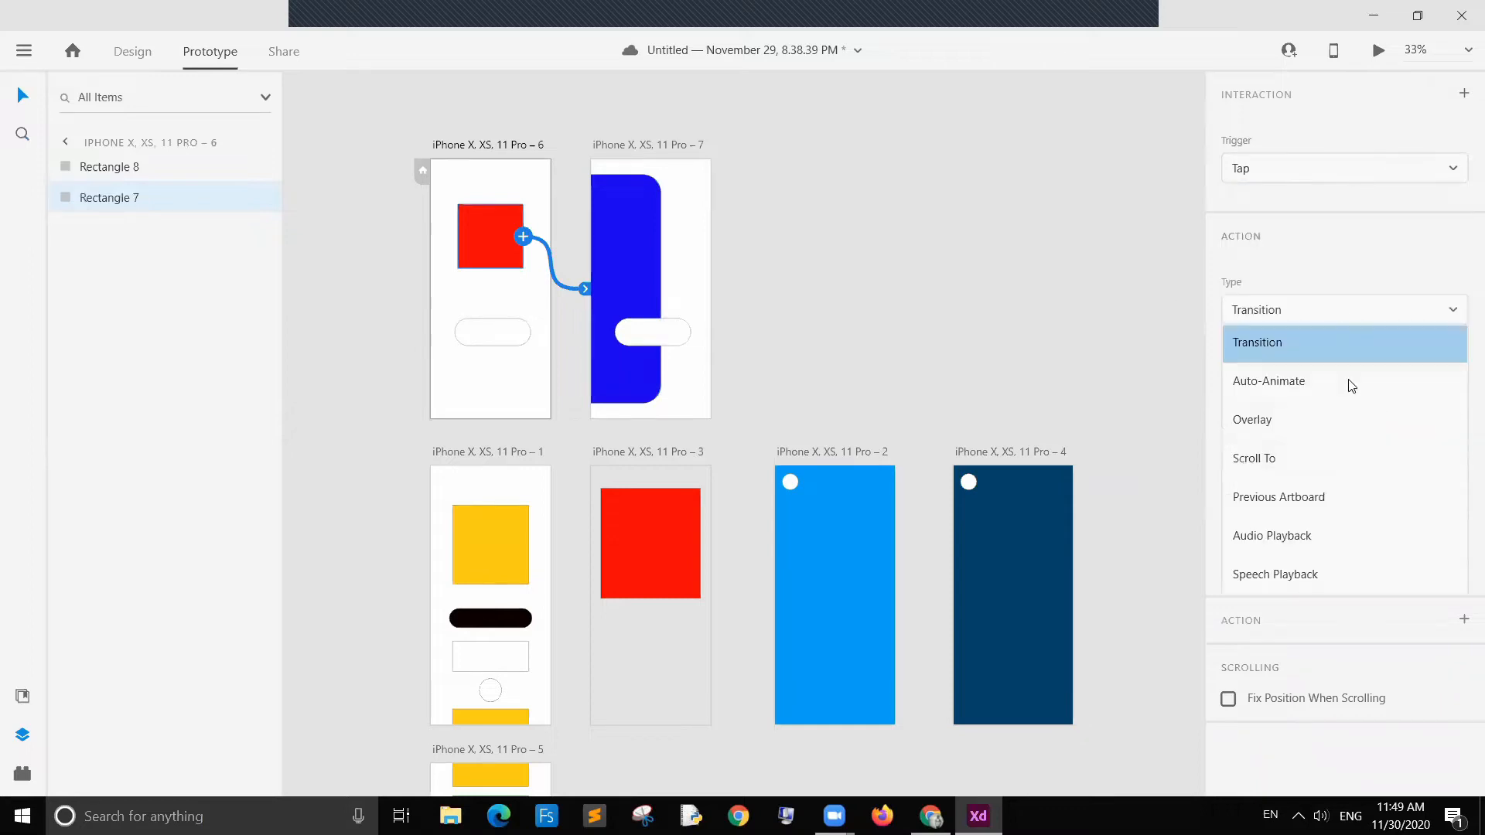
click(1276, 422)
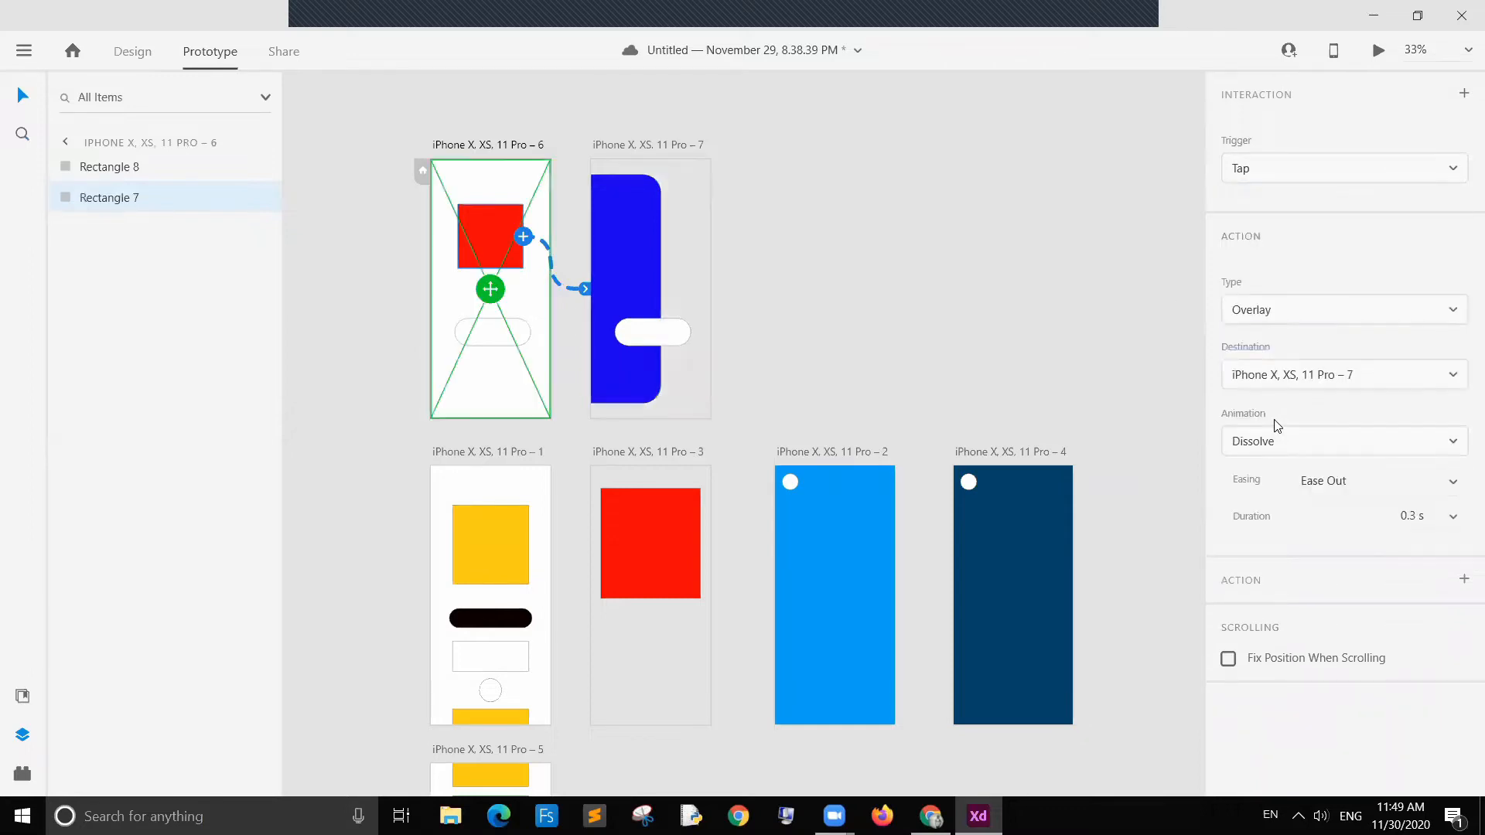
click(821, 332)
Step: Delete the pill button from artboard 7, leaving only the blue rectangle
click(658, 331)
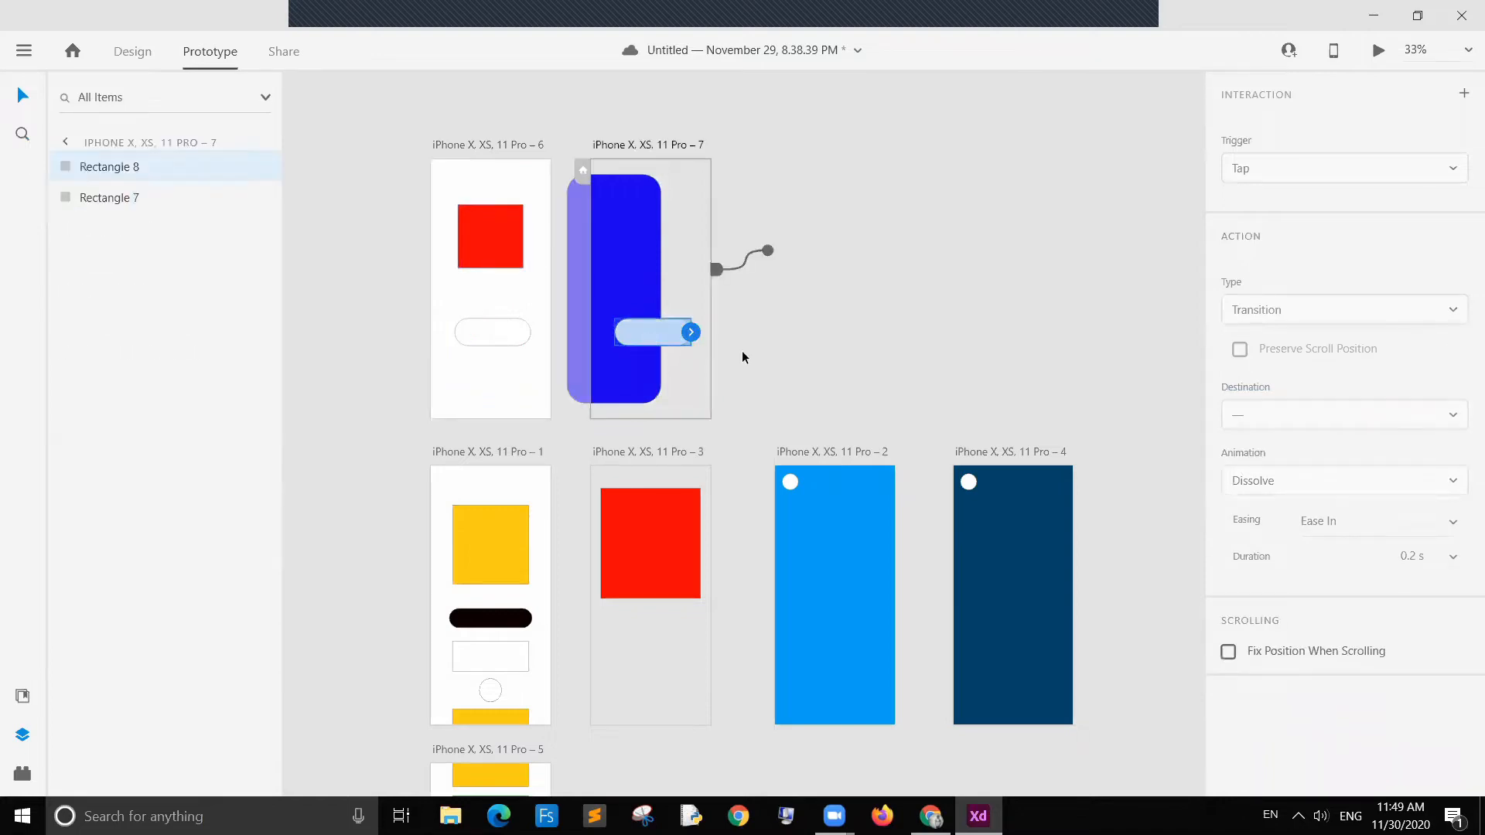
key(Delete)
click(680, 359)
click(652, 332)
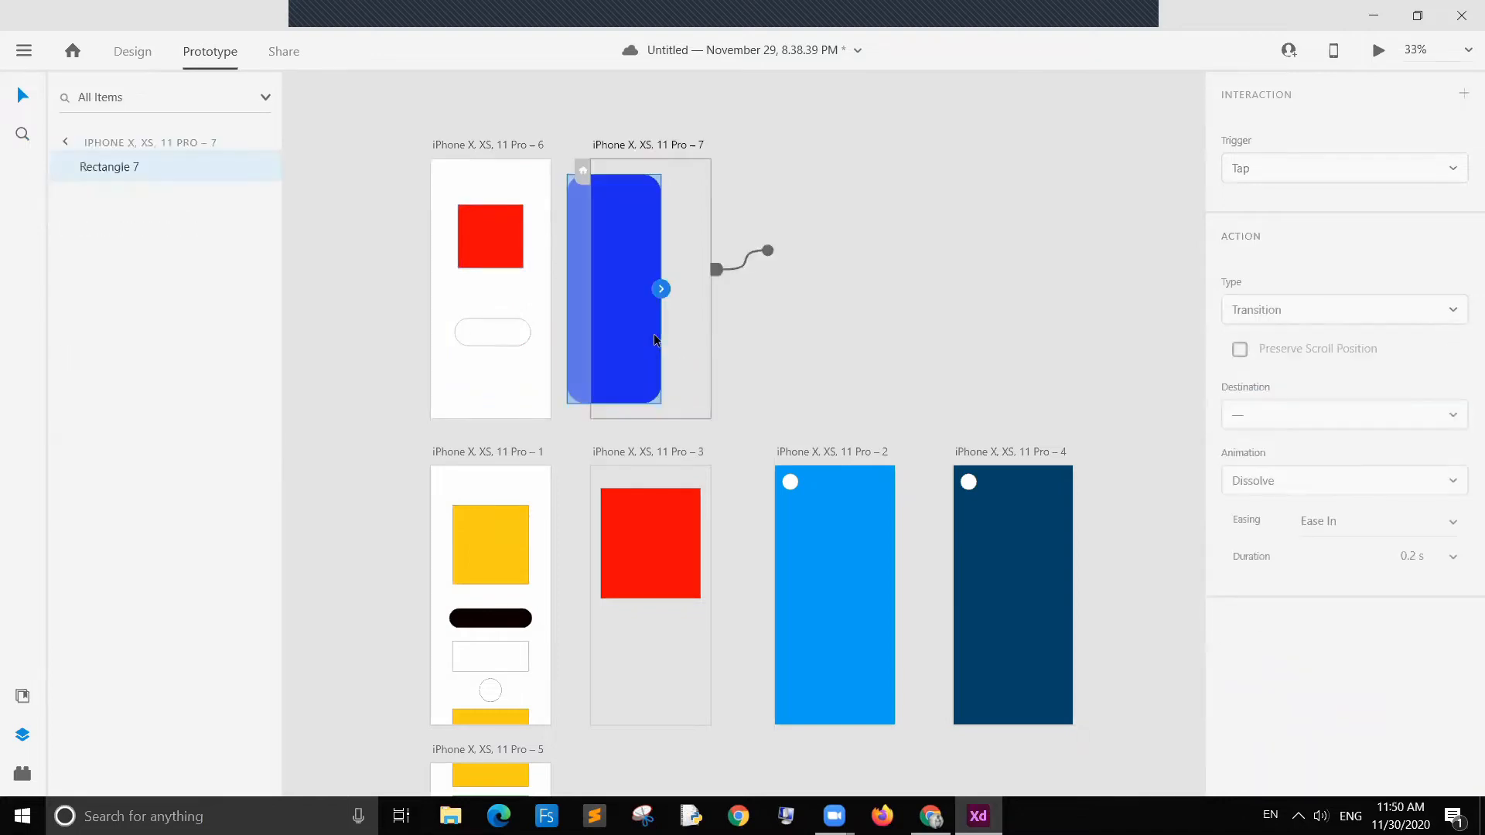
Step: Set artboard 6 as the prototype's home screen
click(492, 255)
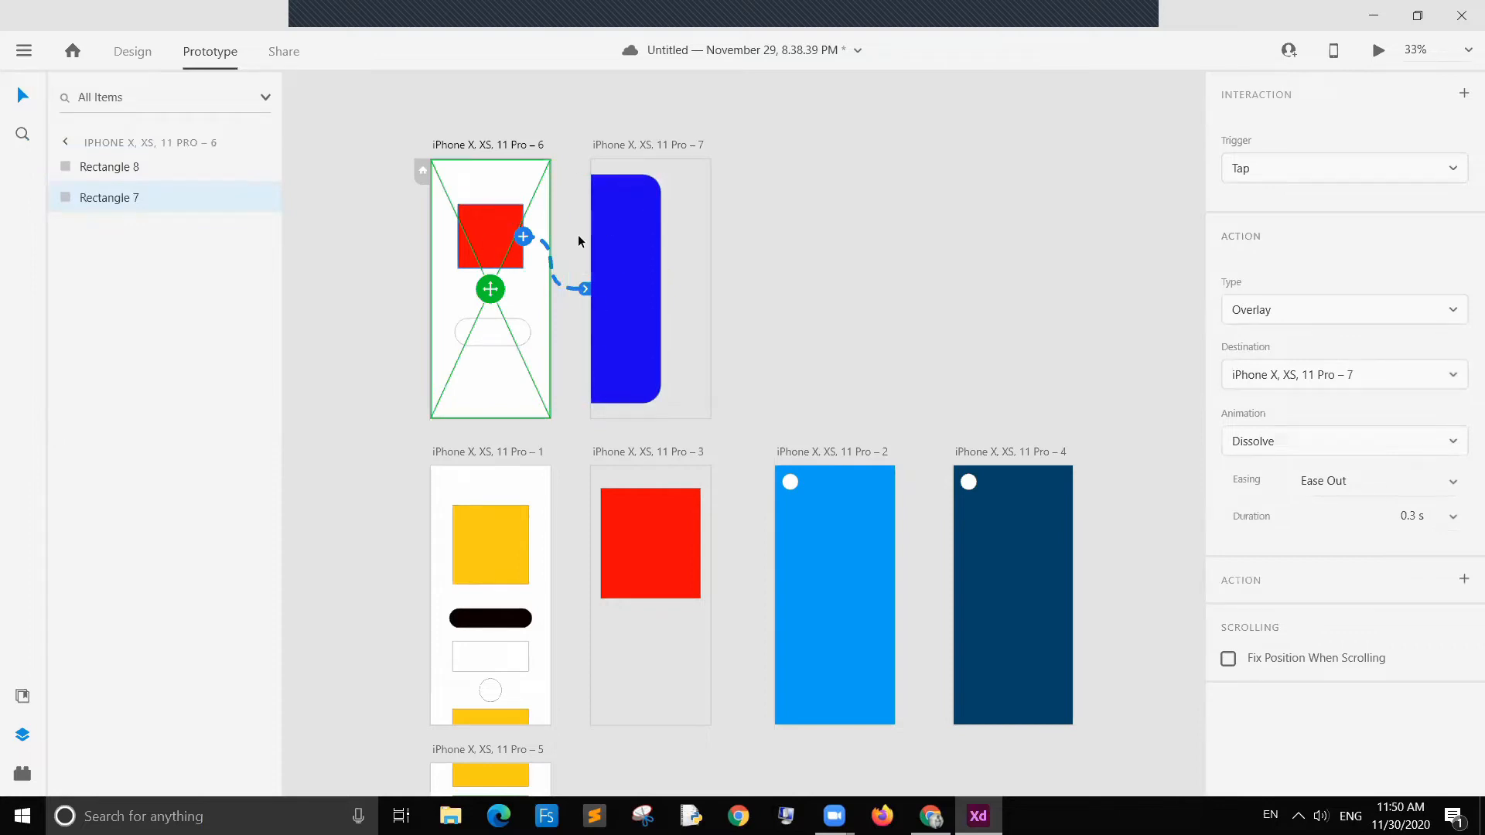
click(801, 283)
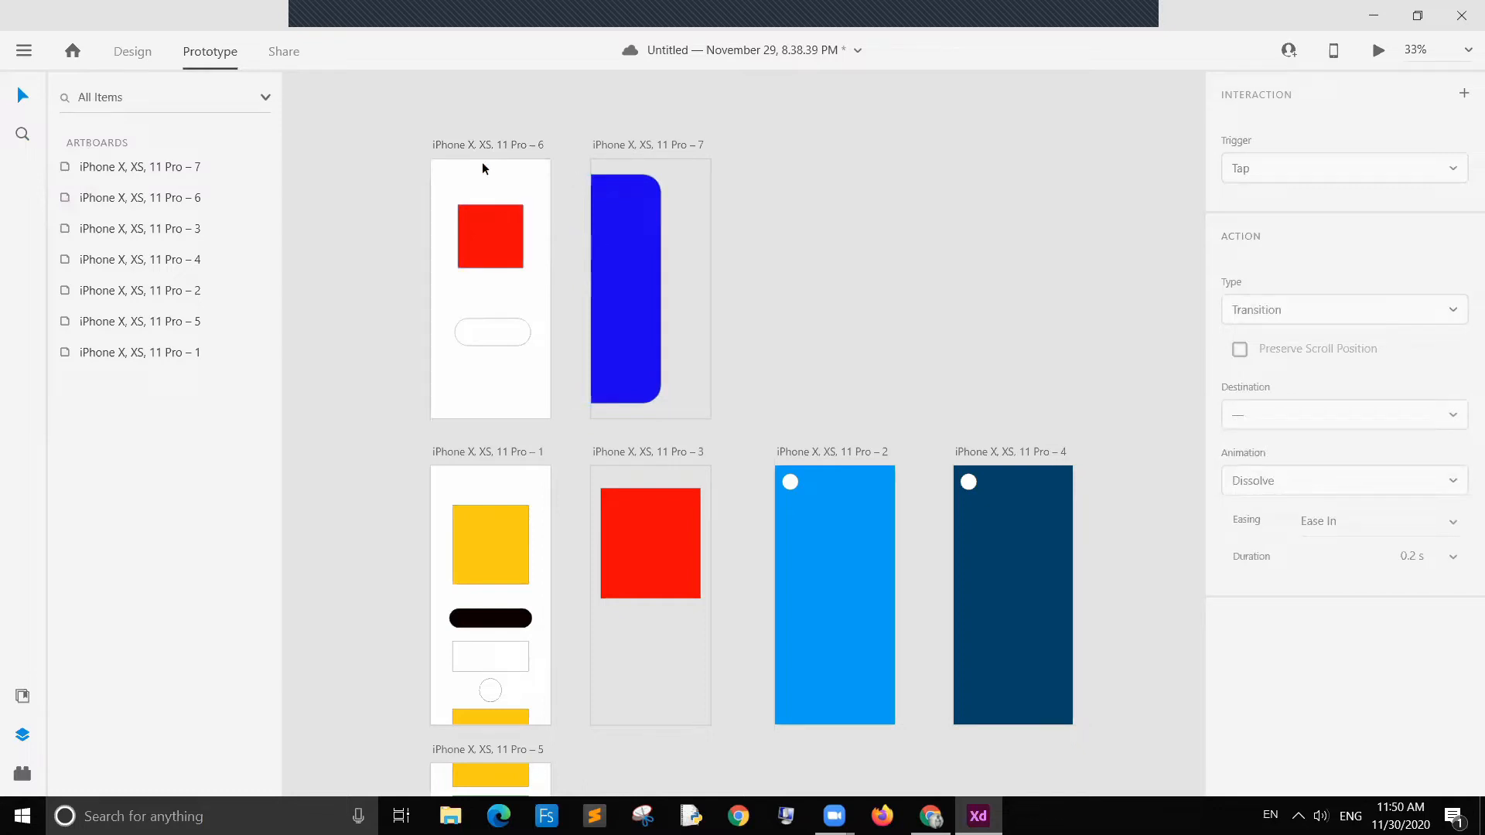
click(501, 147)
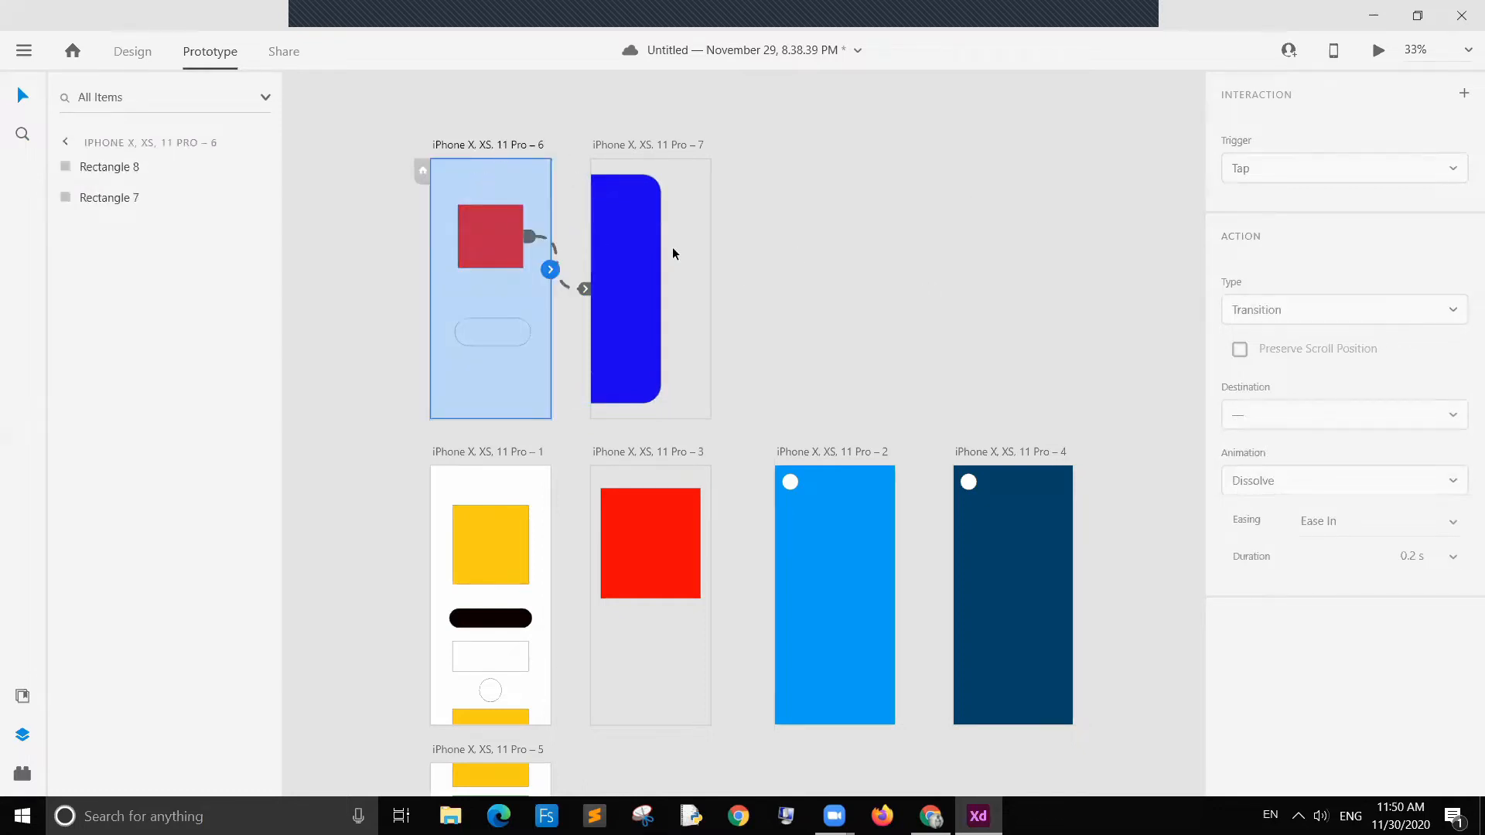
click(484, 144)
click(421, 171)
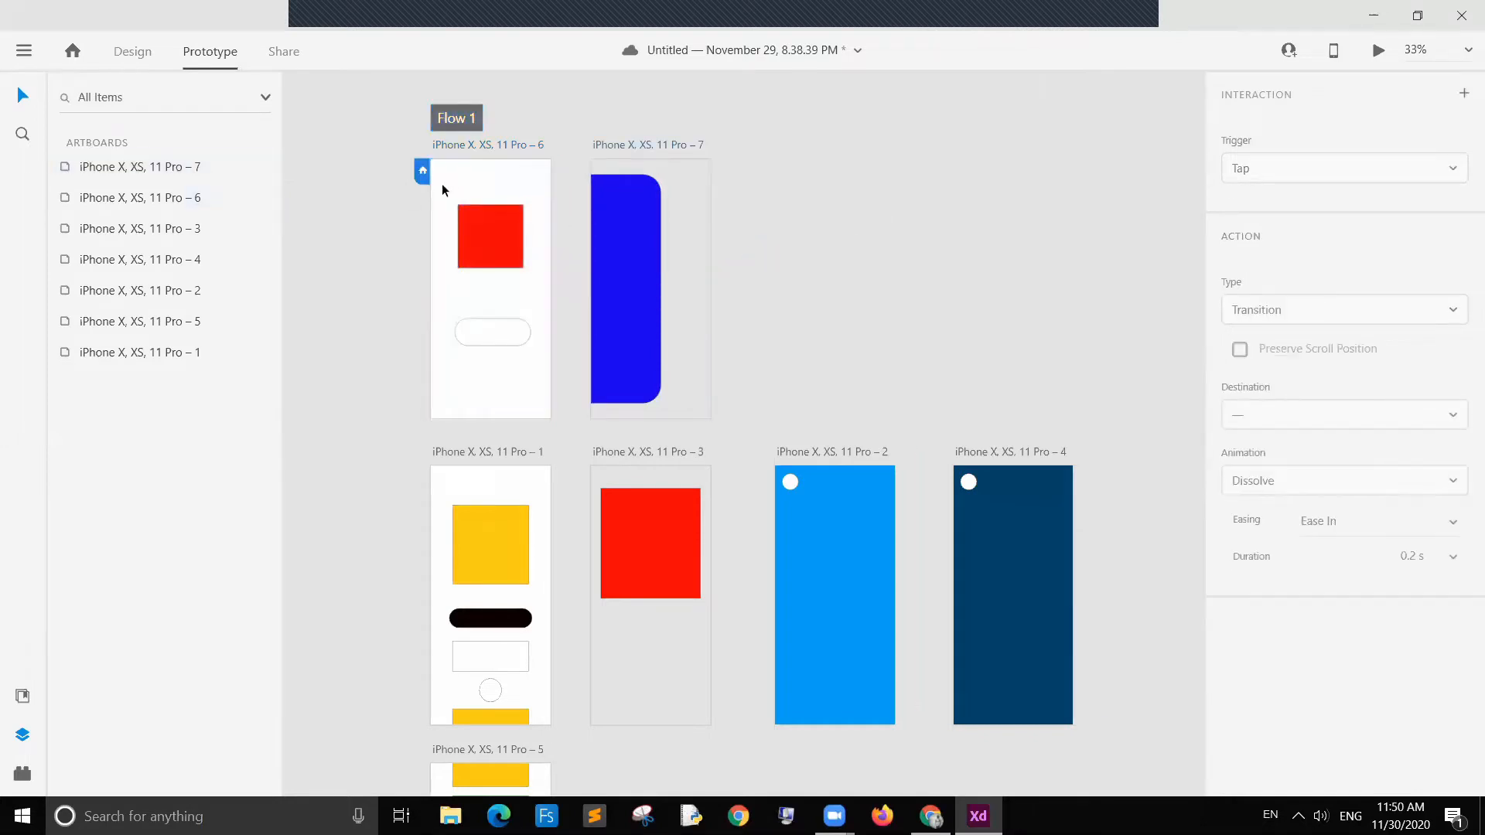
click(453, 179)
click(814, 228)
click(471, 180)
Step: Preview the prototype, tap the red square to test the overlay, and close the preview
click(1378, 50)
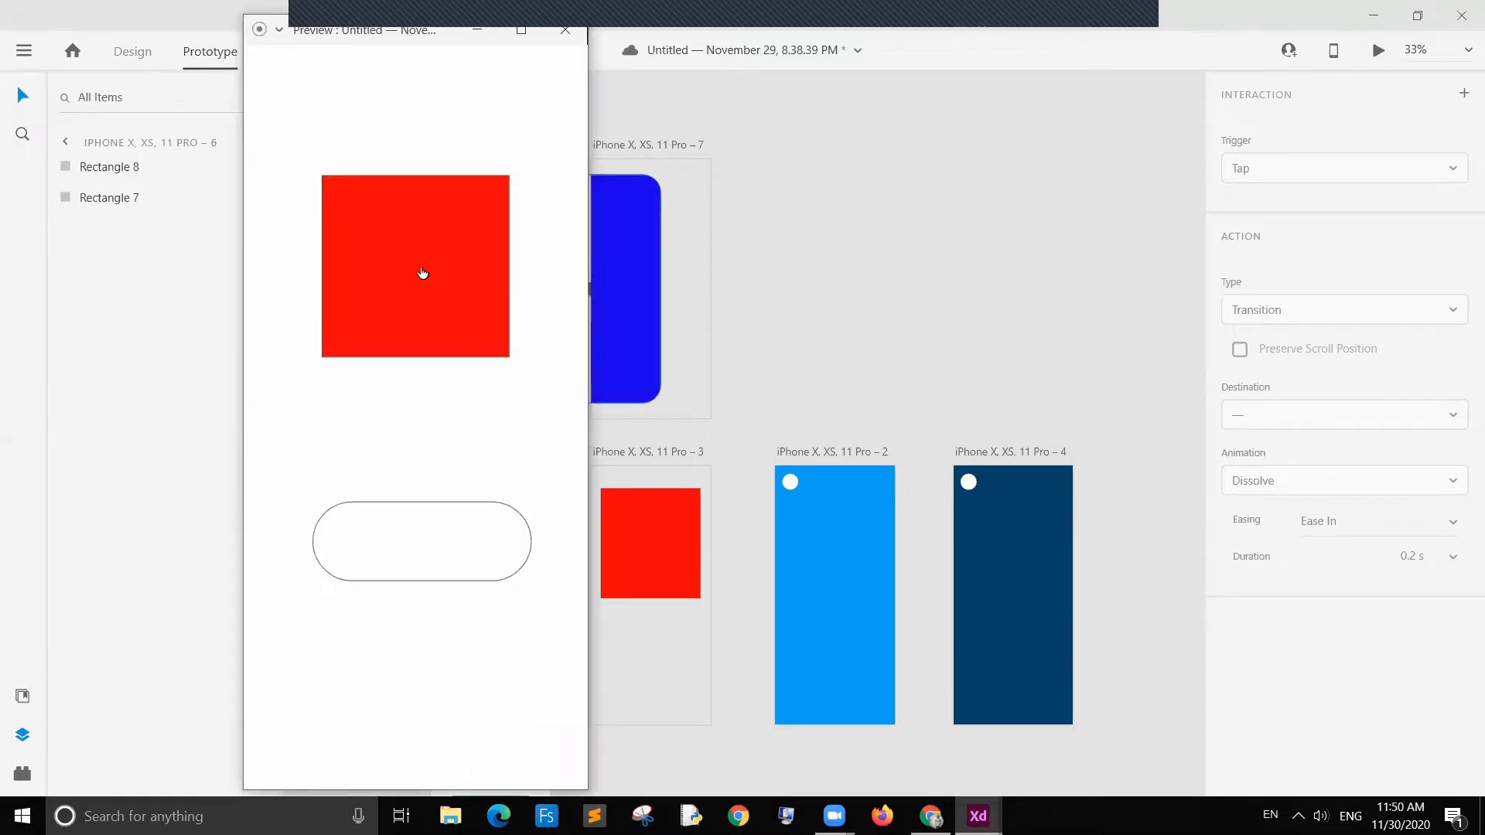
click(422, 272)
click(438, 263)
click(441, 271)
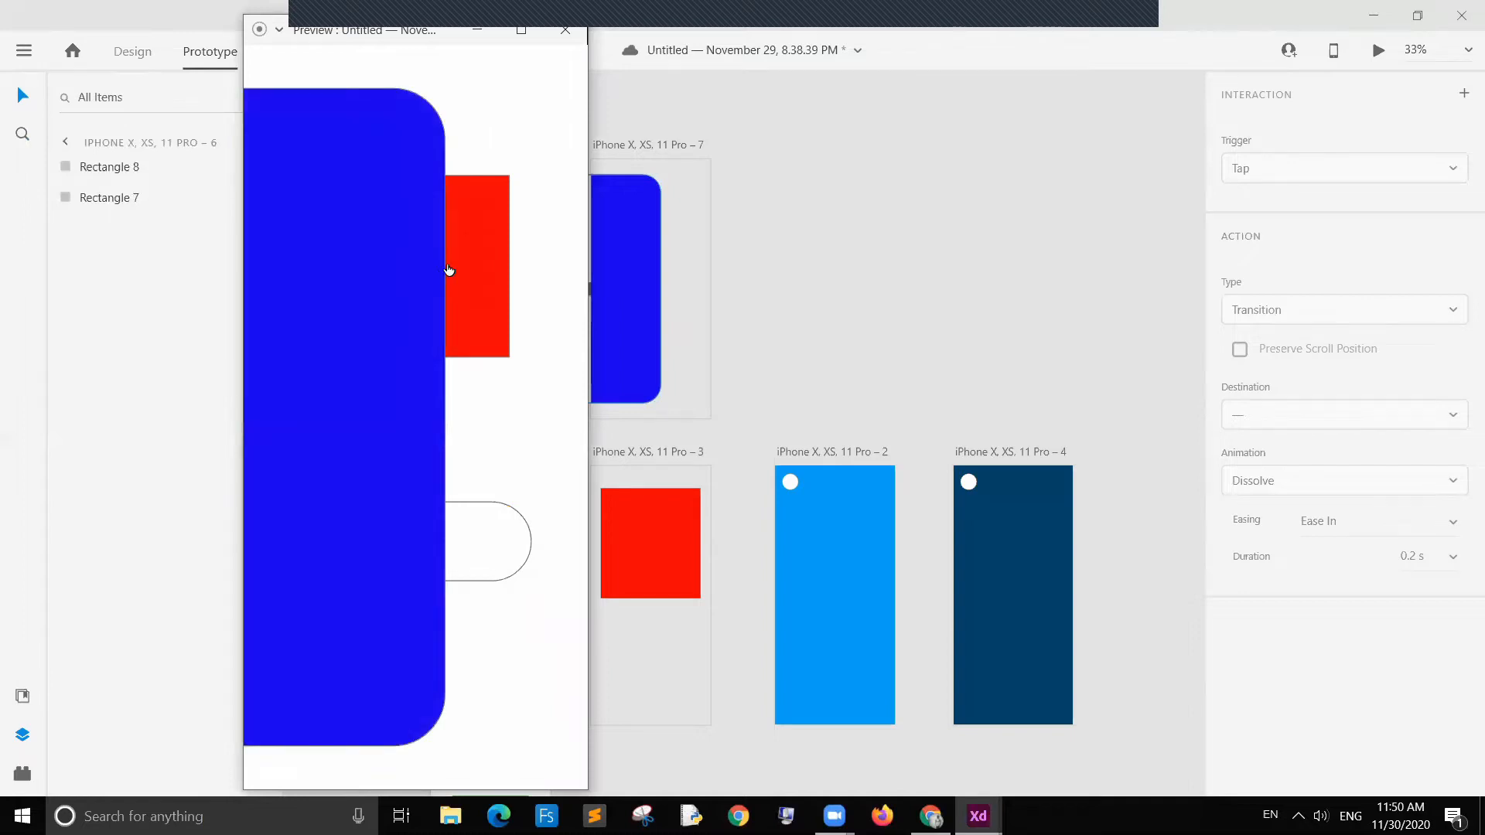
click(449, 270)
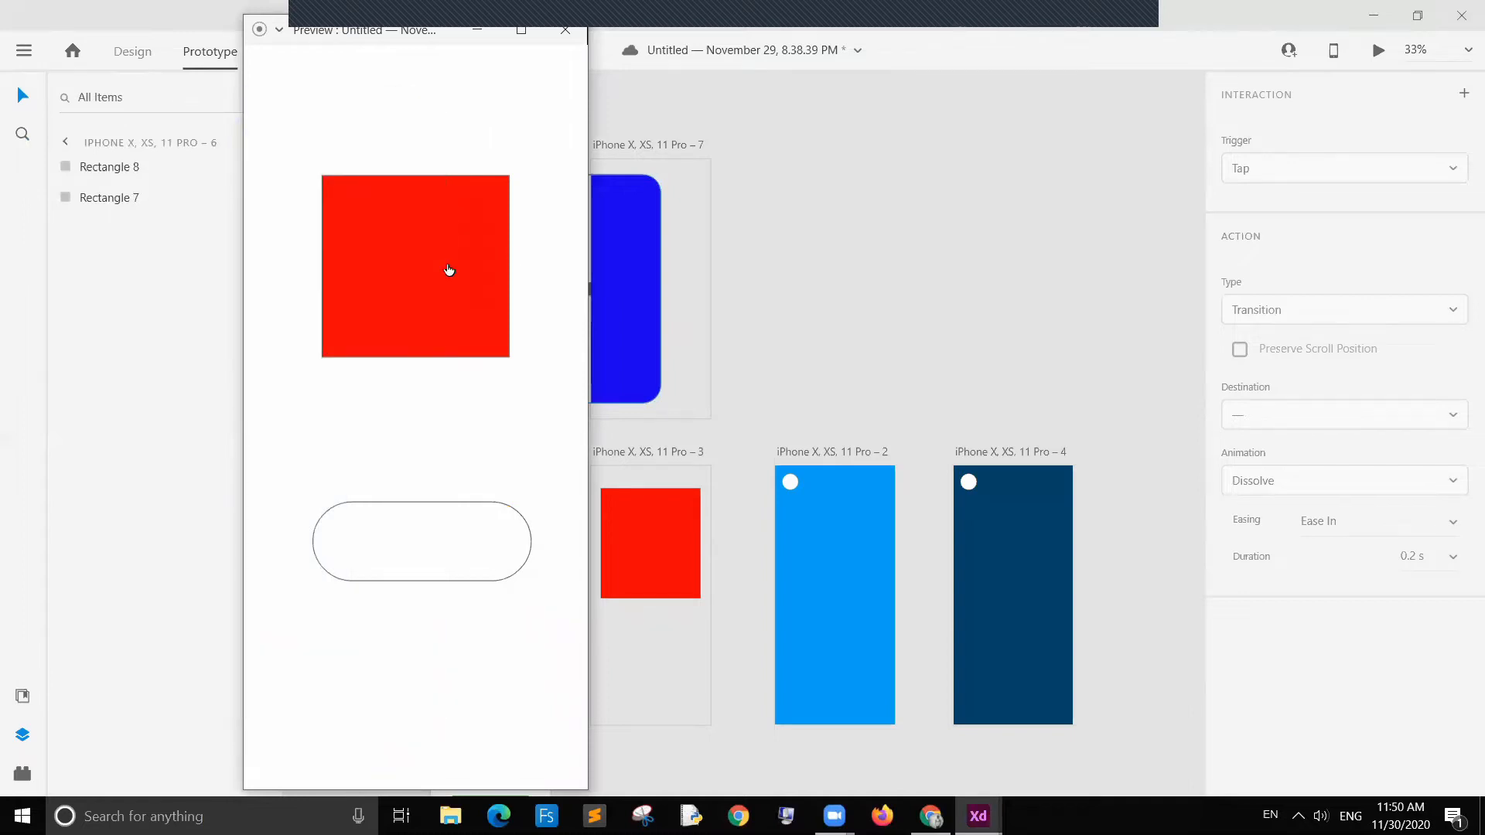
click(566, 29)
Step: Lower the blue rectangle's opacity to make it semi-transparent
click(611, 286)
click(870, 286)
click(624, 323)
click(131, 50)
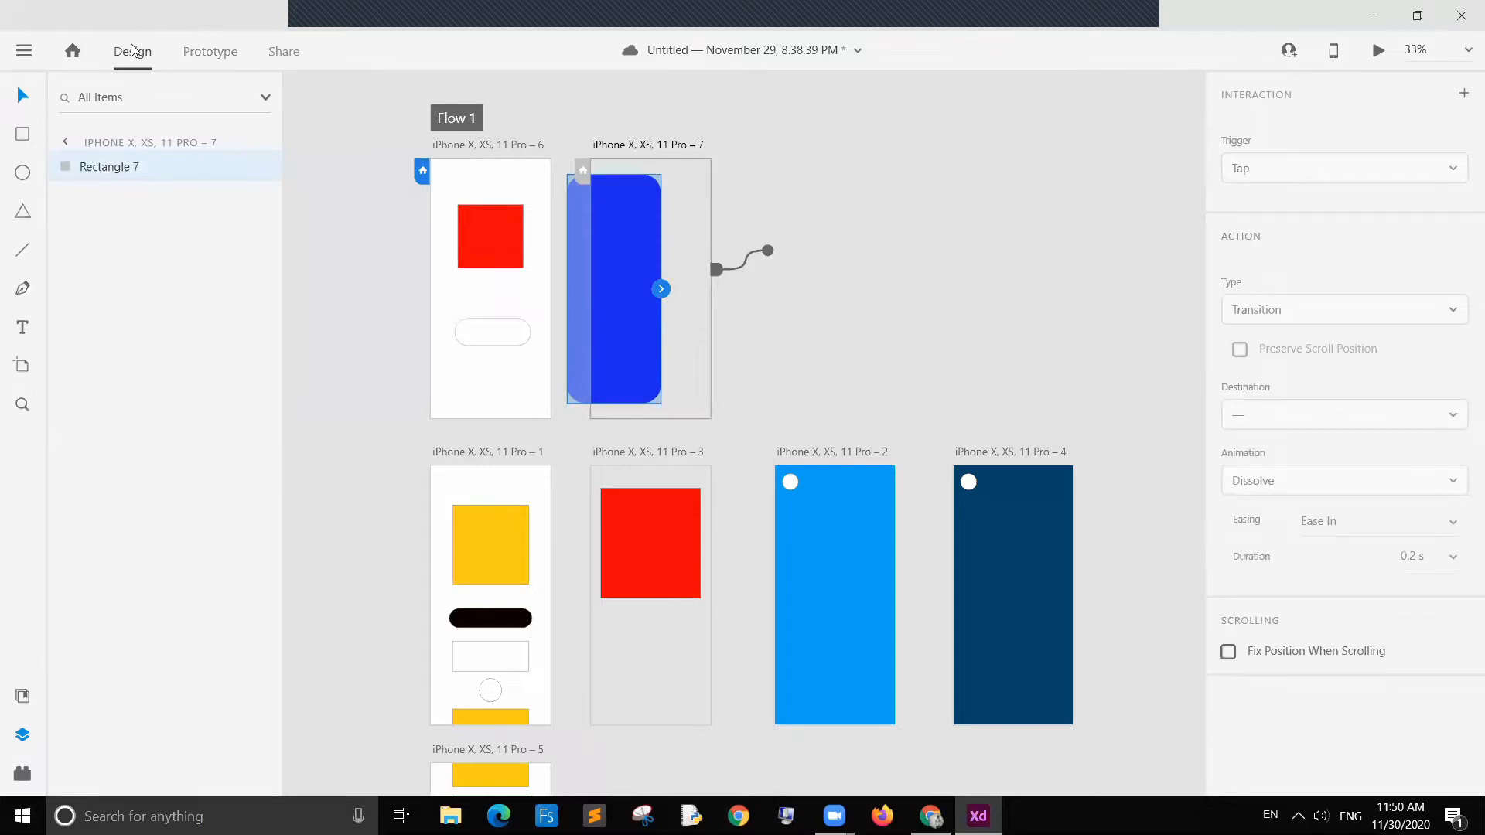
drag(1319, 570, 1328, 576)
click(830, 246)
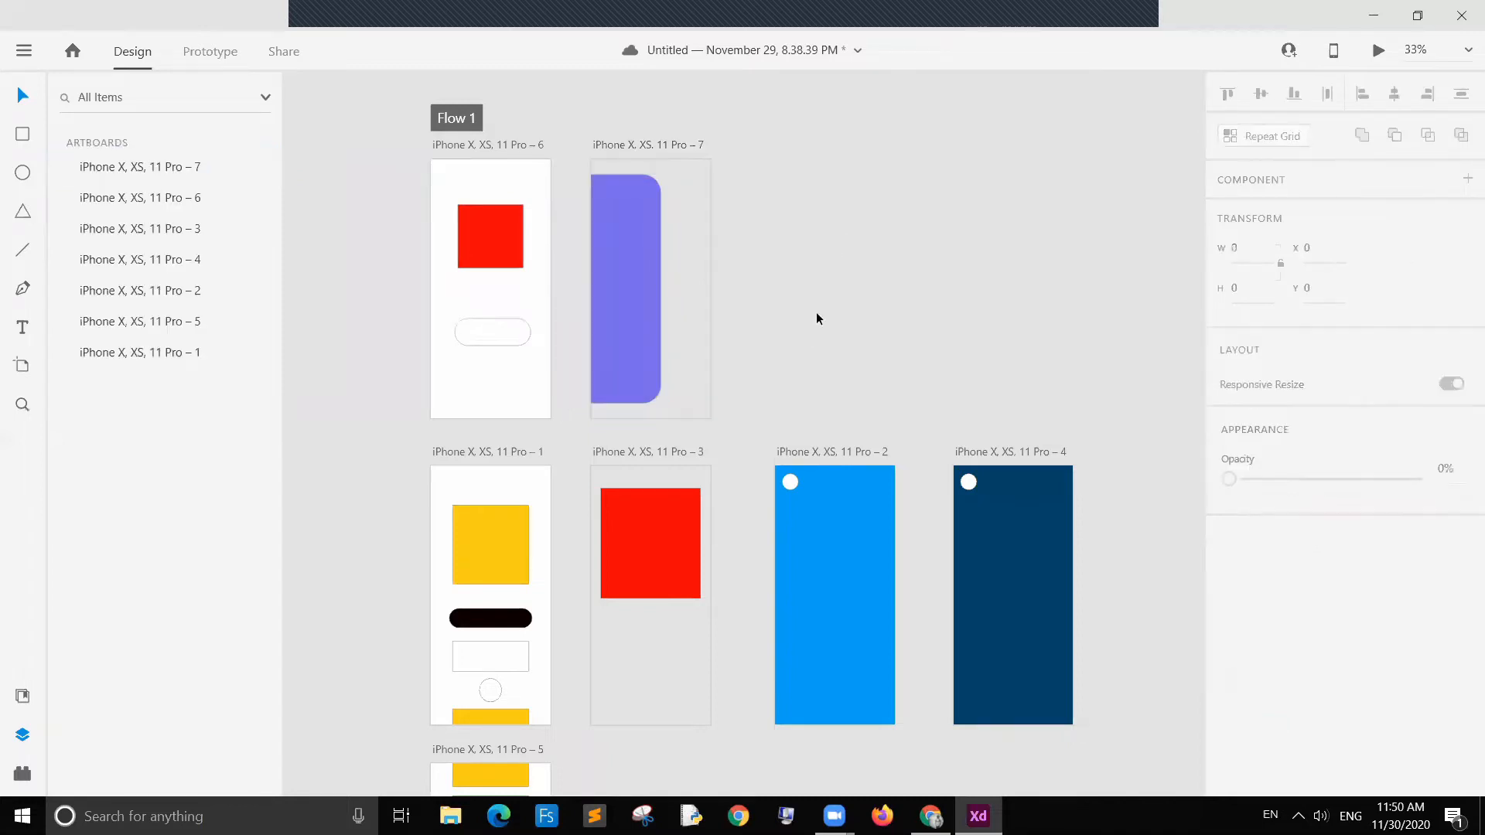
Step: Preview the prototype again, tap the red square several times, and close the preview
click(226, 56)
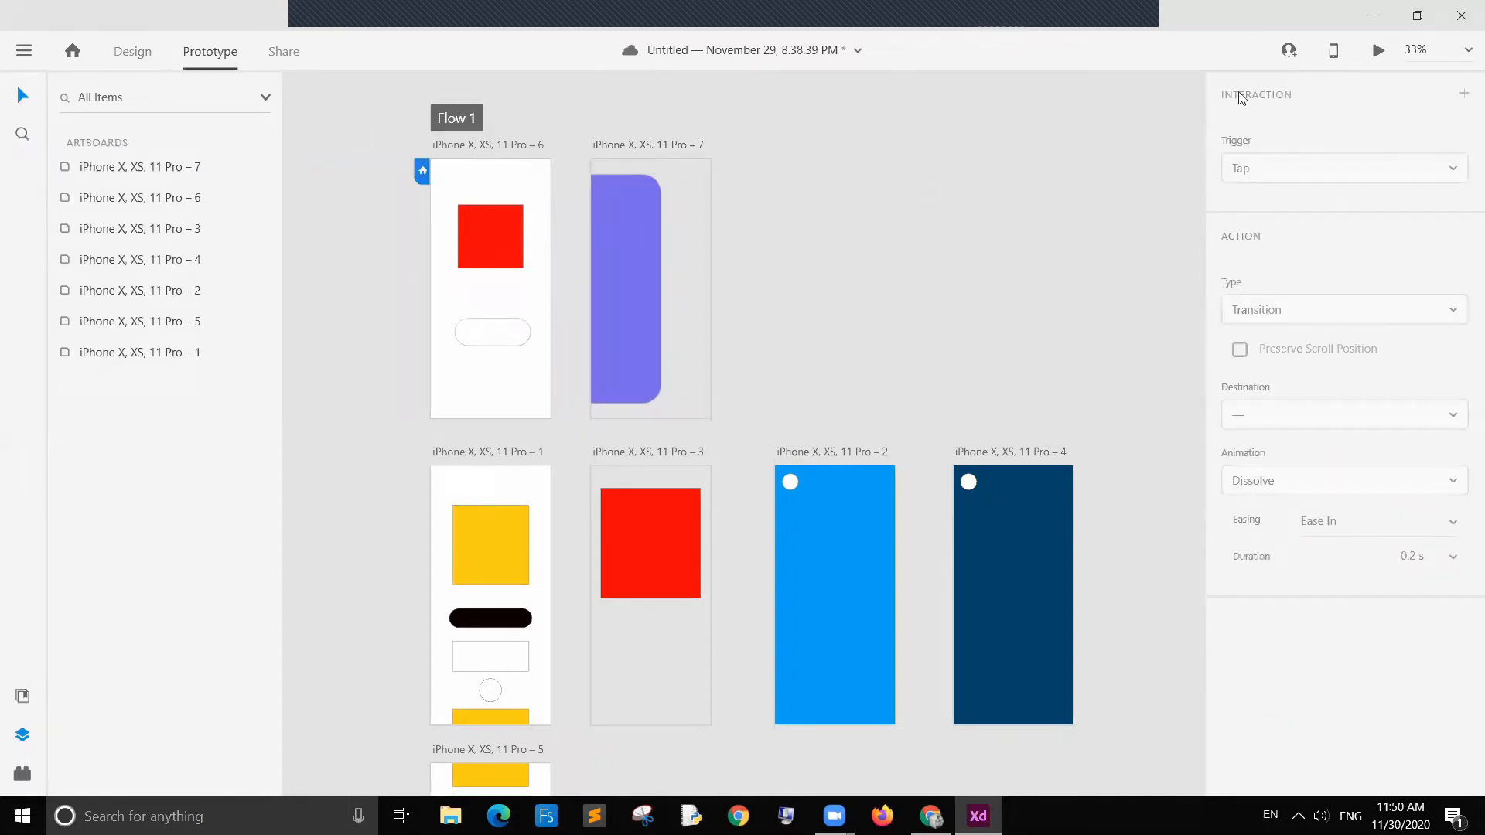
click(1378, 51)
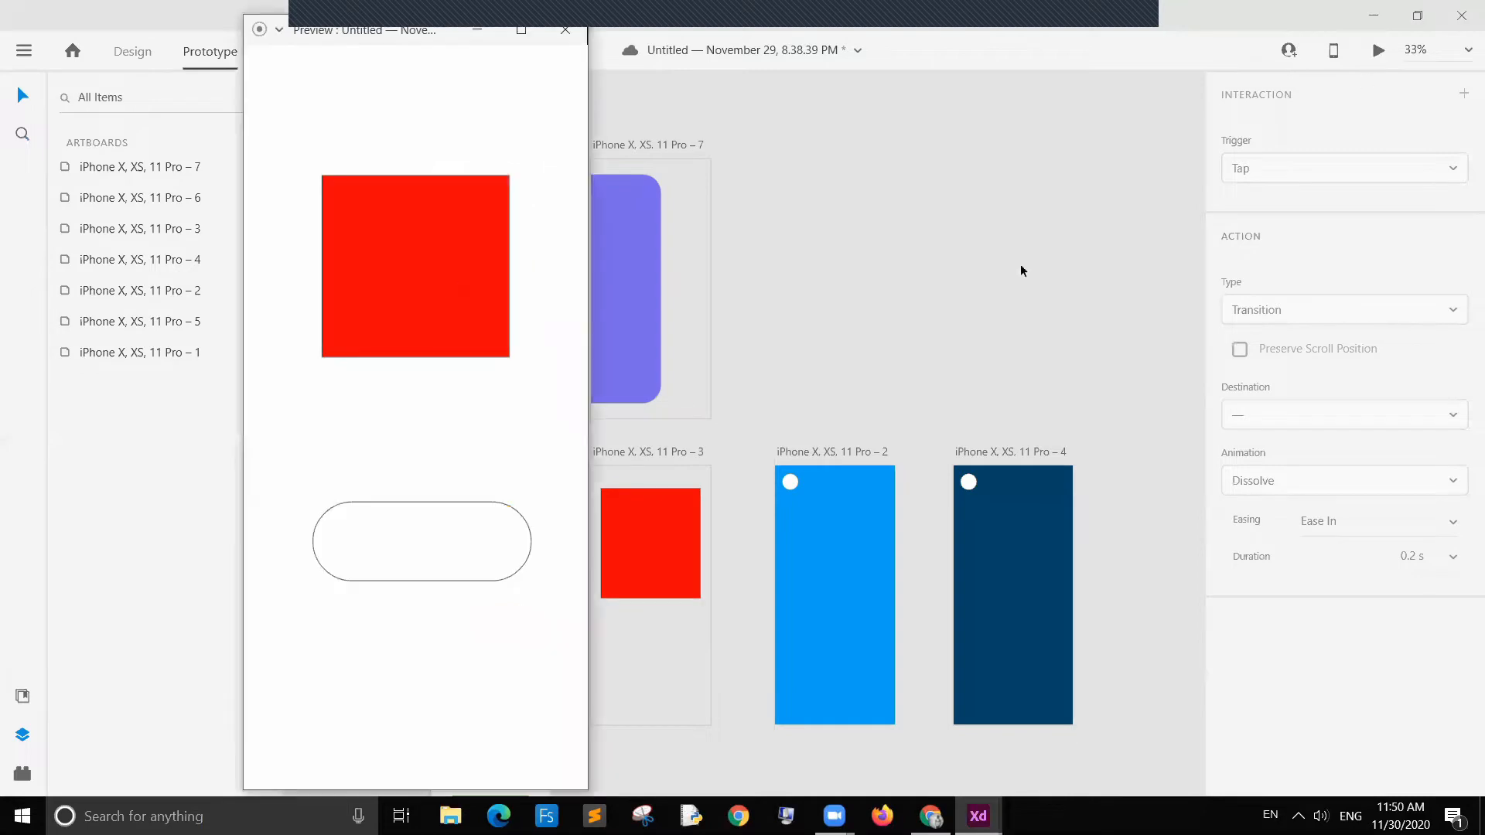
click(432, 261)
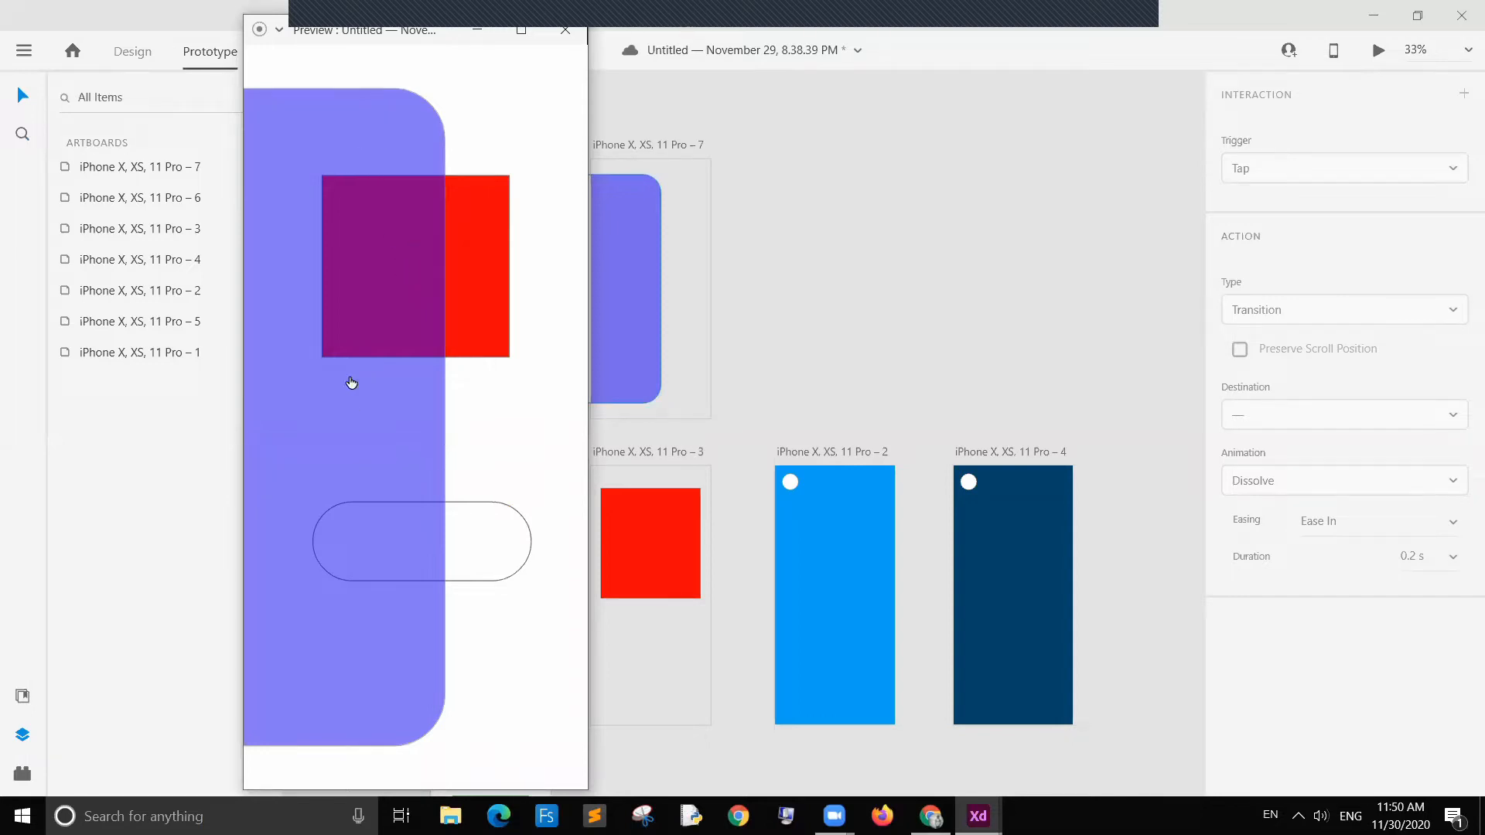
click(452, 263)
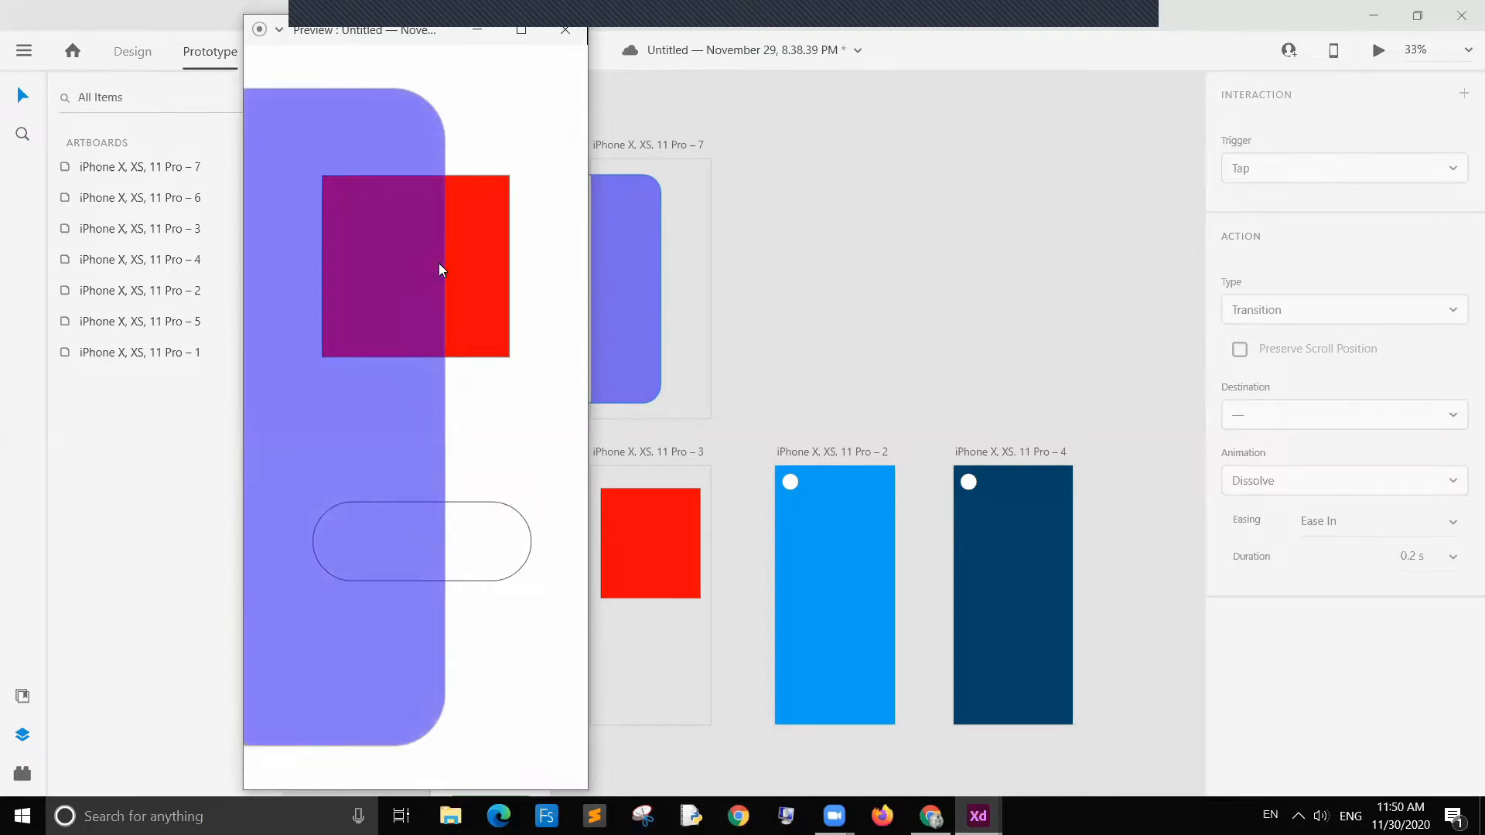
click(440, 269)
click(565, 29)
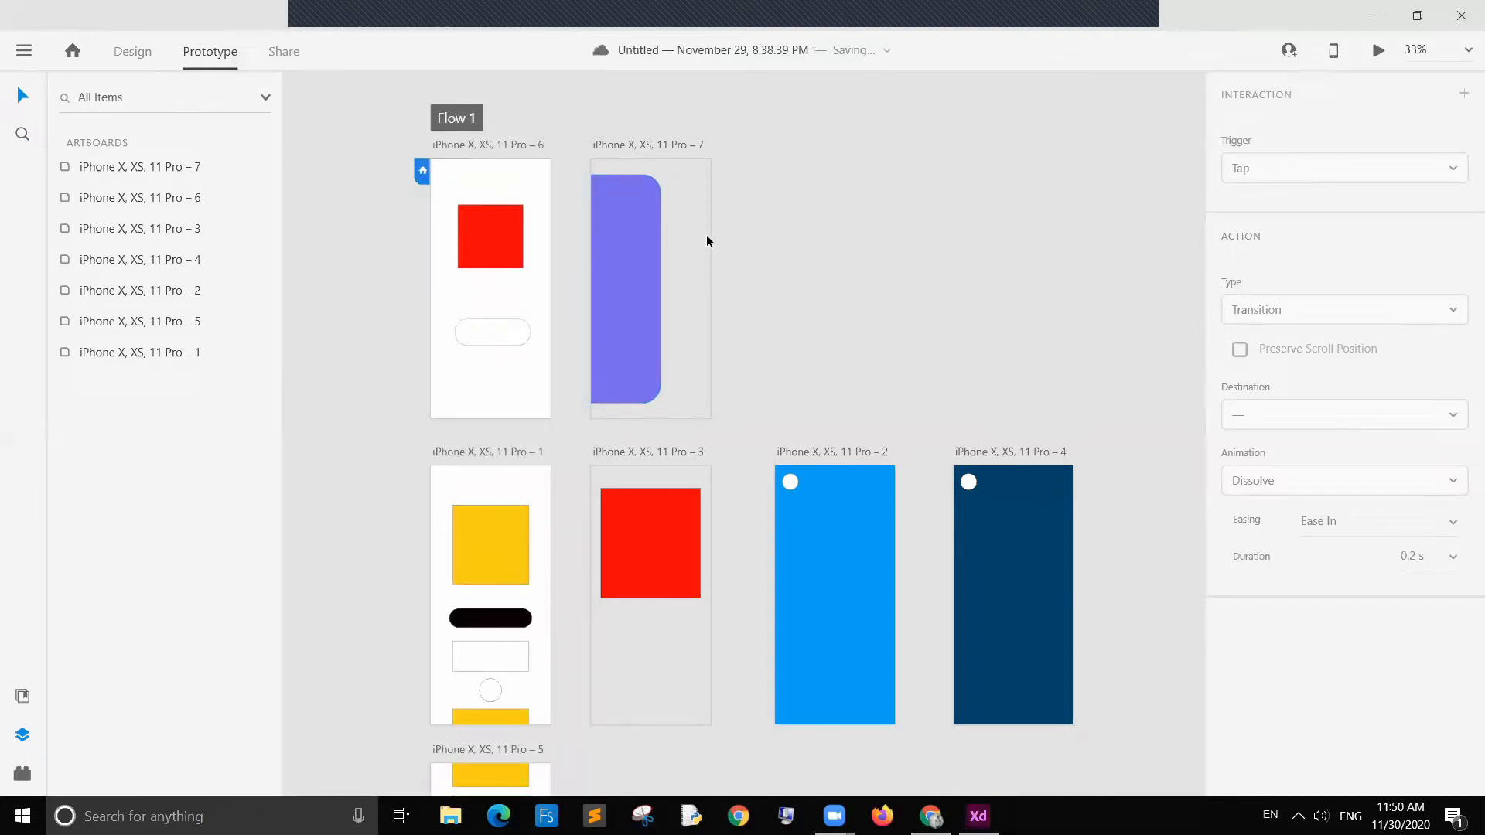
Step: Shrink the red square on artboard 6 to about 110 × 77 near the artboard's top-left corner
click(501, 260)
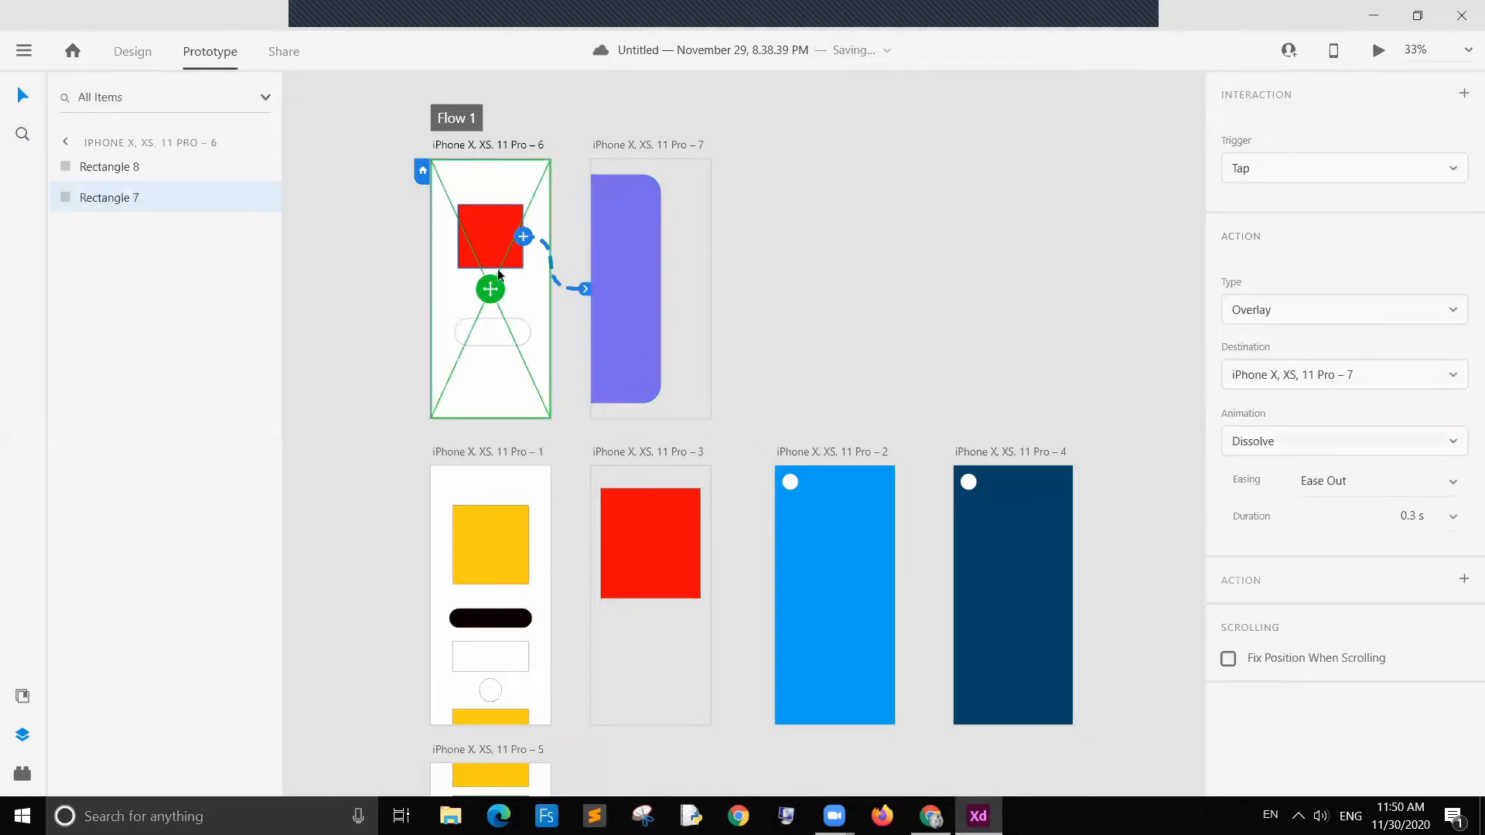
click(133, 51)
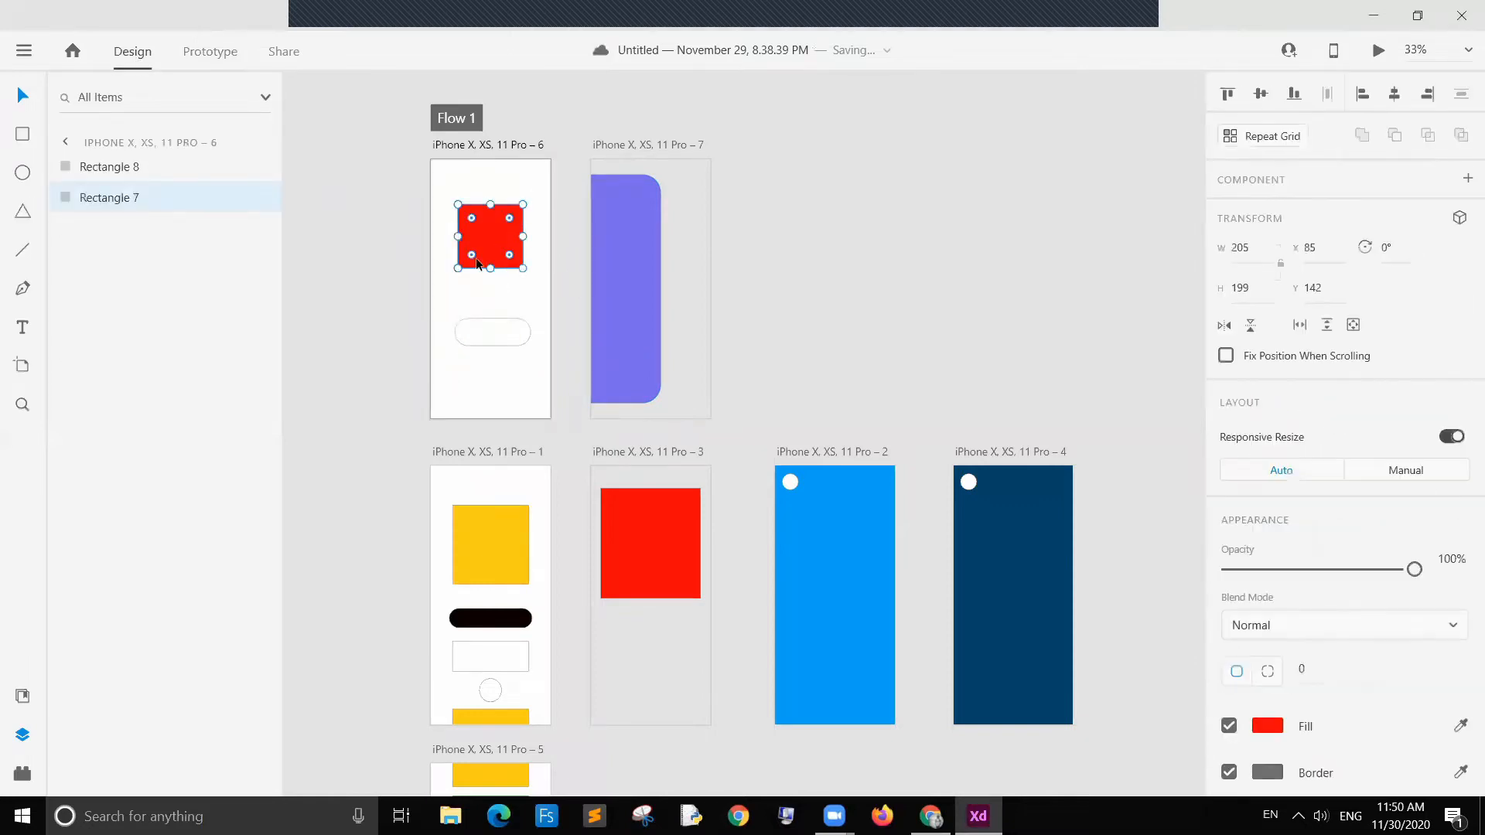
drag(490, 268, 465, 188)
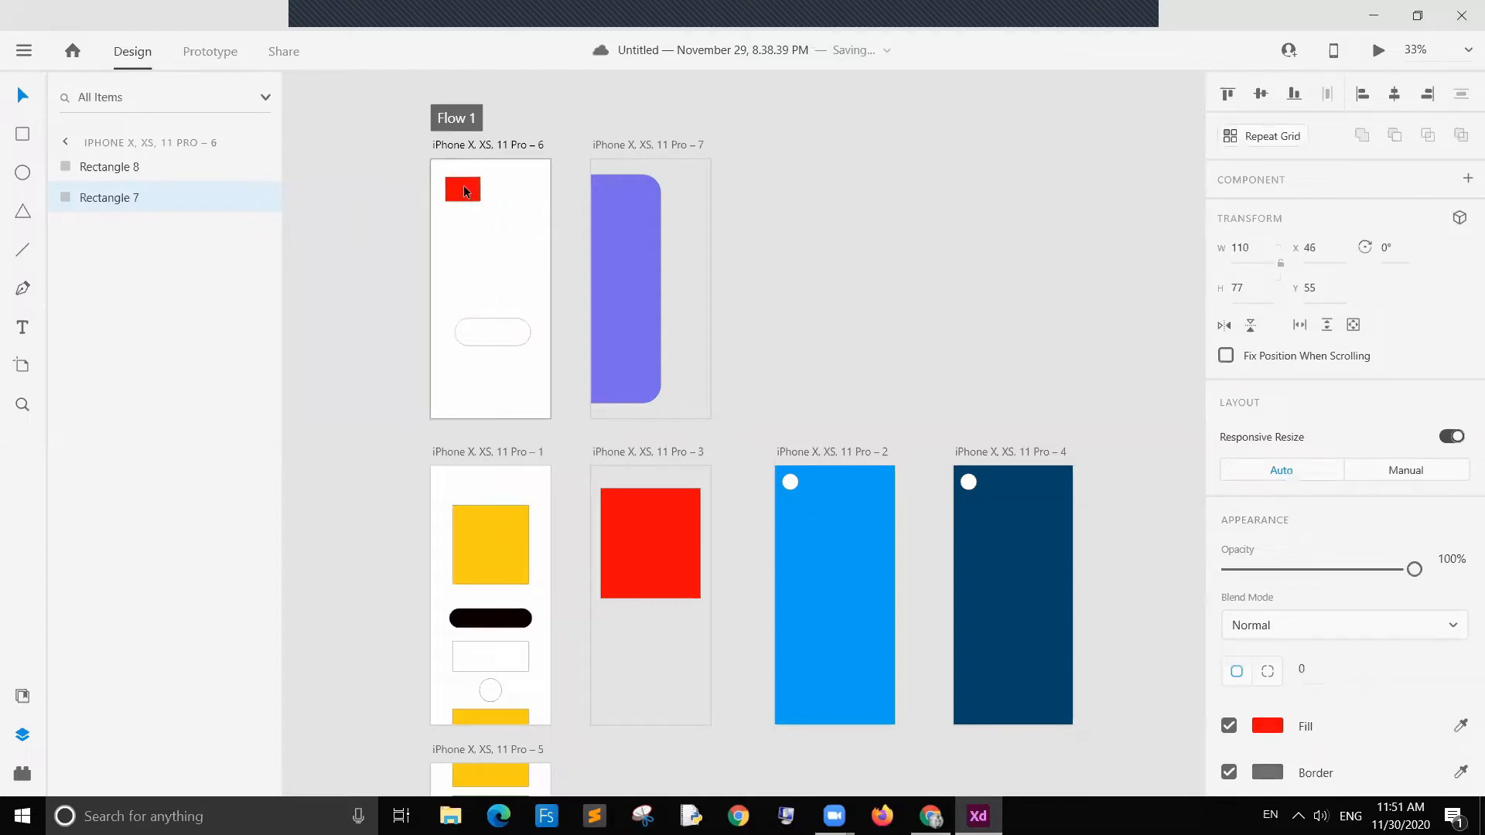
click(883, 203)
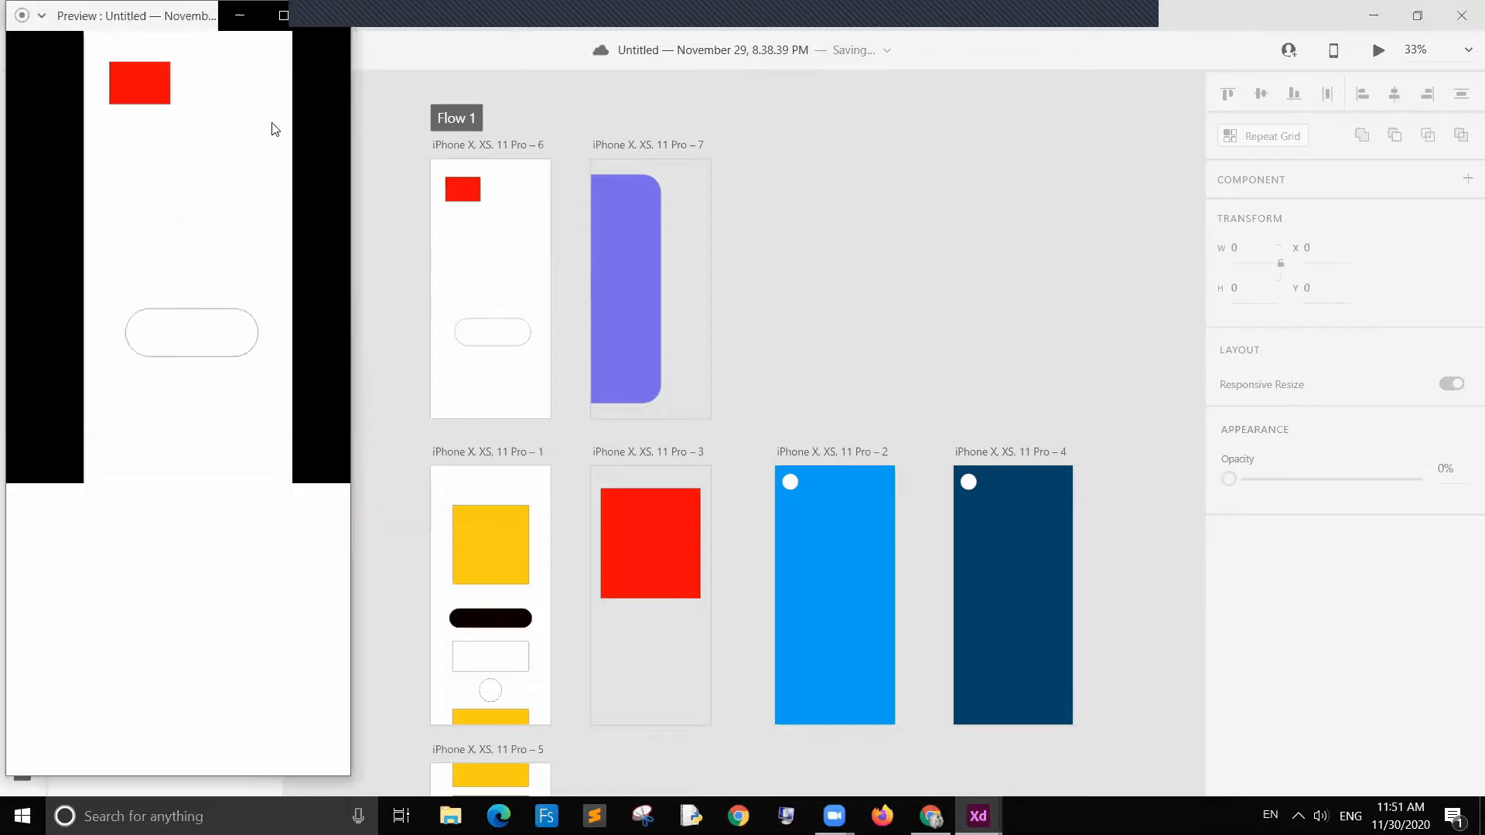
Step: Preview the prototype and tap the small red square to show the overlay
click(105, 122)
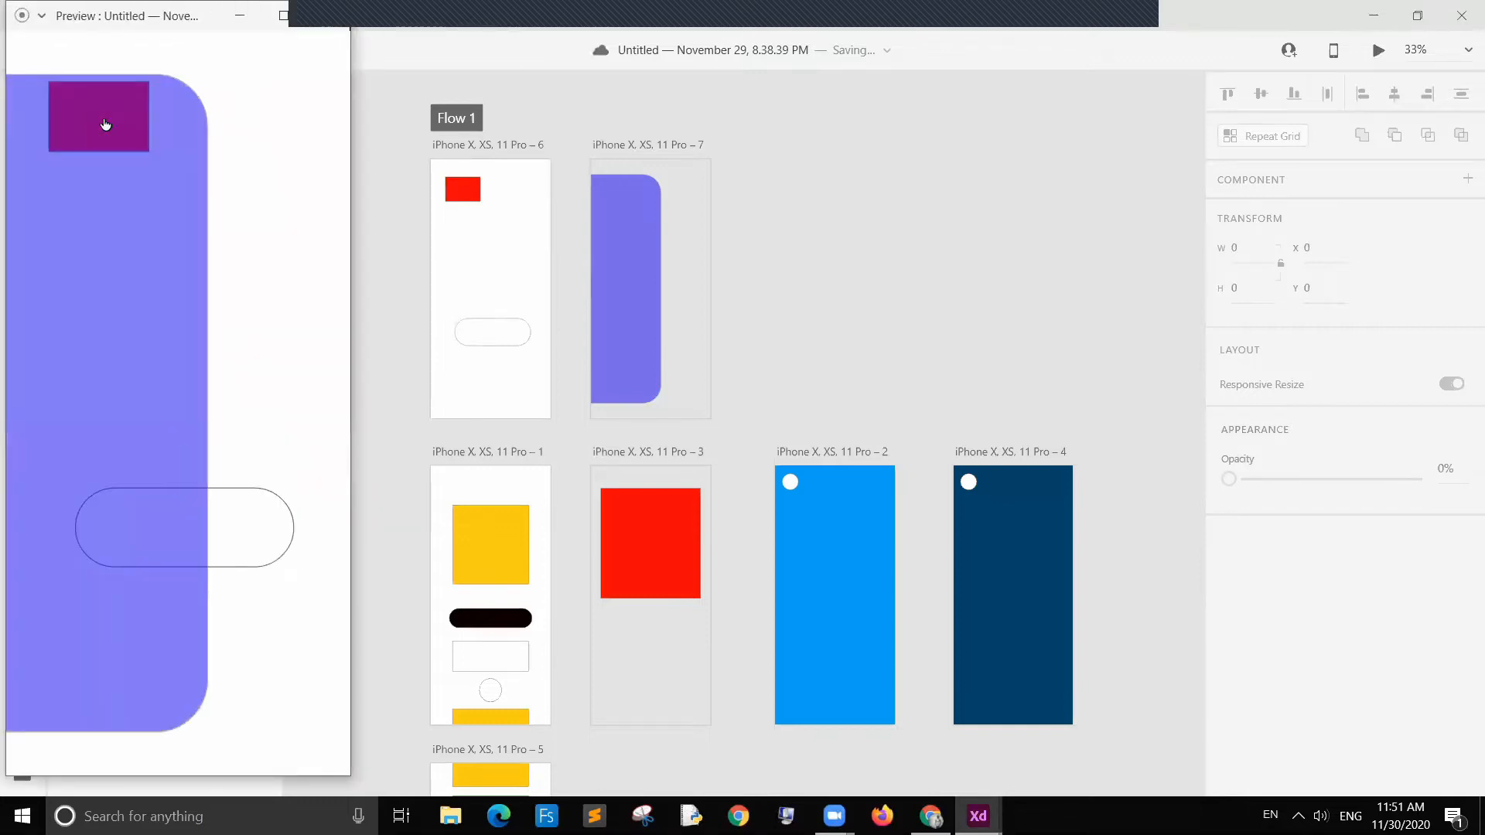
Step: Tap the small red square several times in the preview to toggle the overlay, then close the preview
click(104, 120)
click(103, 119)
click(104, 119)
click(104, 117)
click(104, 116)
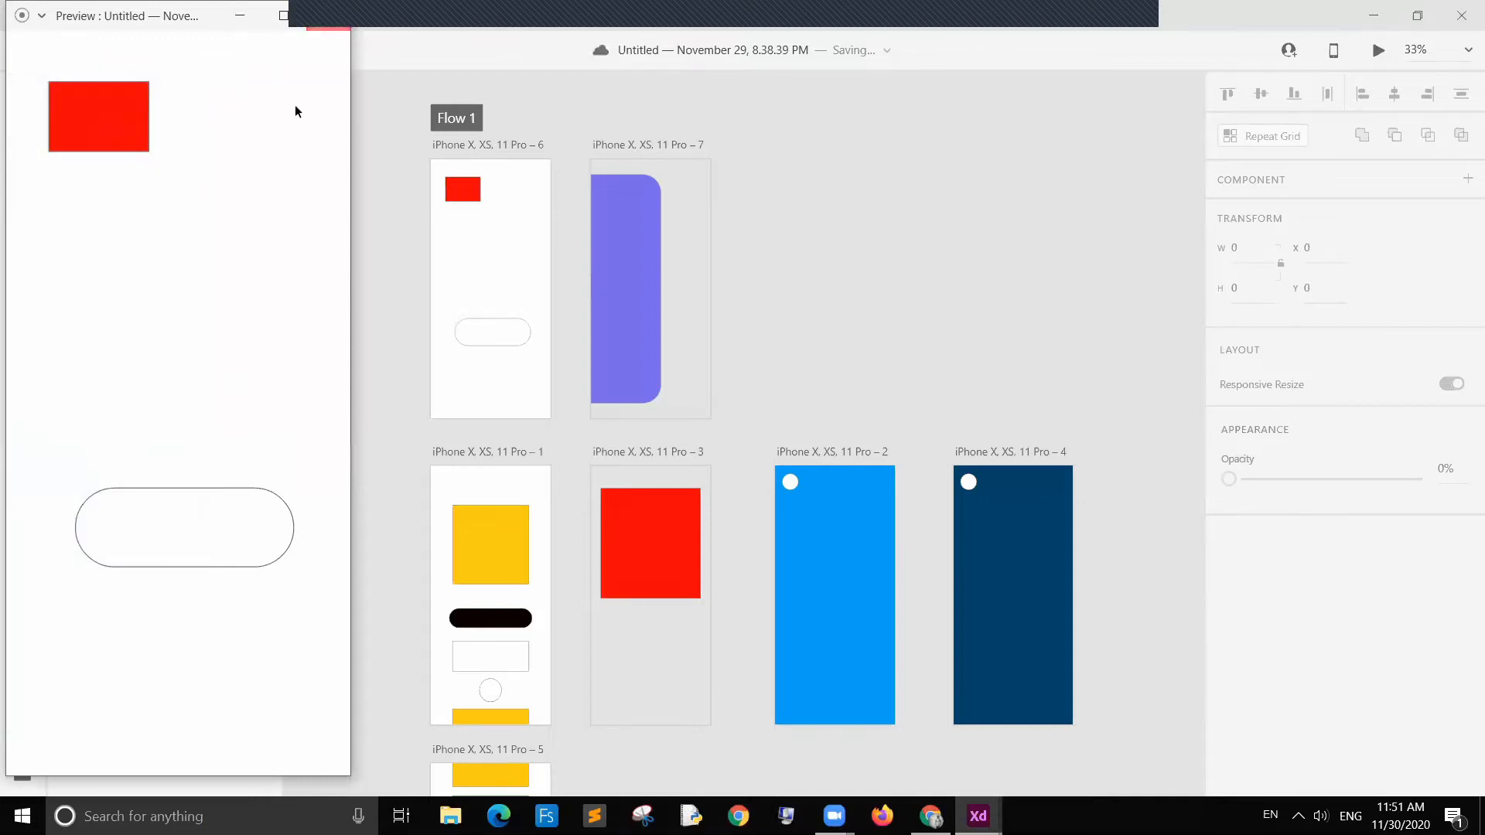
click(820, 230)
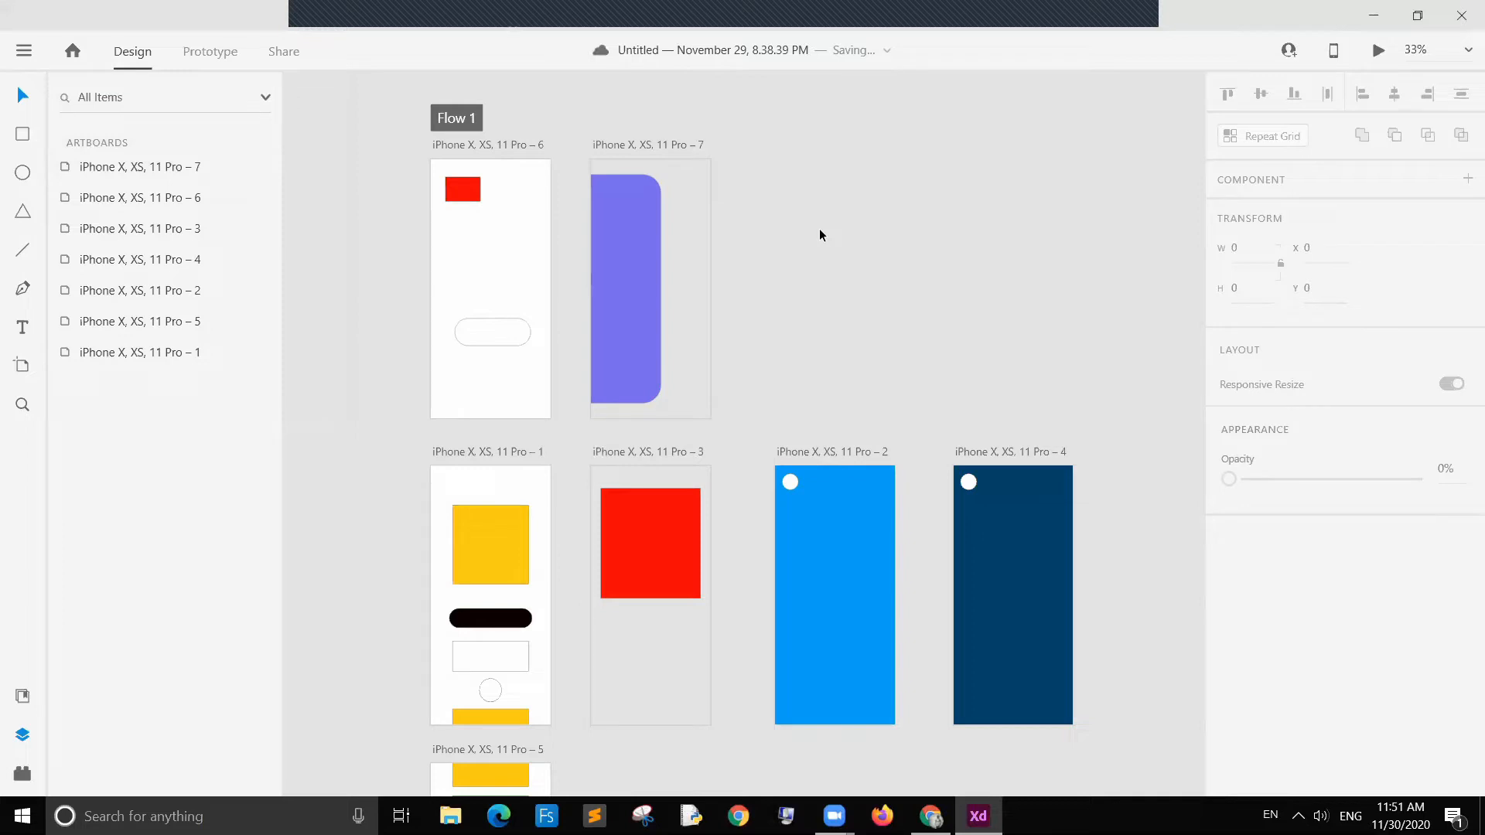
Step: Raise the blue rectangle on artboard 7 back to full opacity and deselect it
click(629, 205)
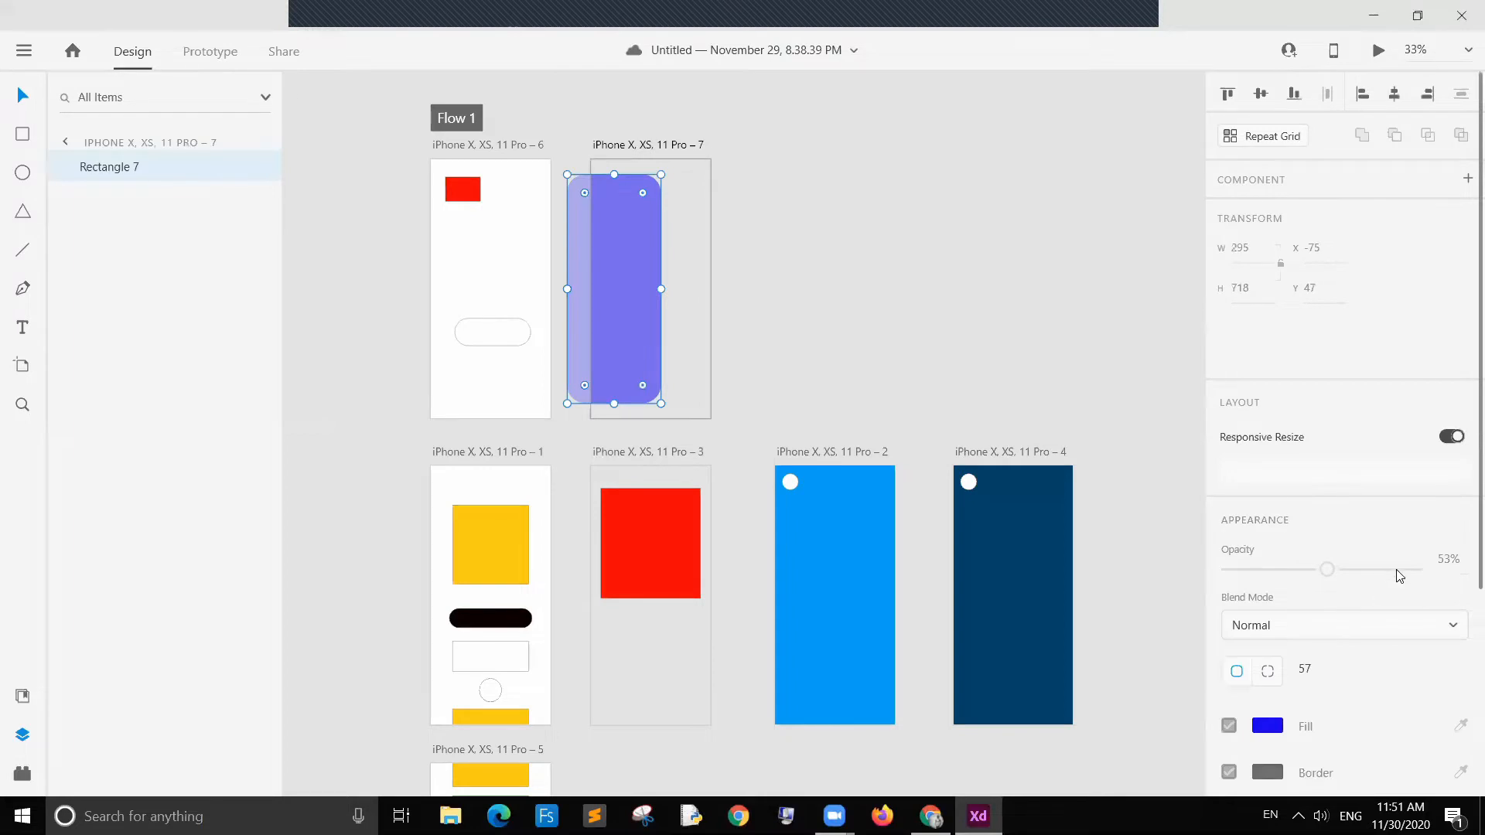
click(1395, 571)
click(804, 304)
Step: Preview the prototype, tap the red square three times, and close the preview
click(1379, 51)
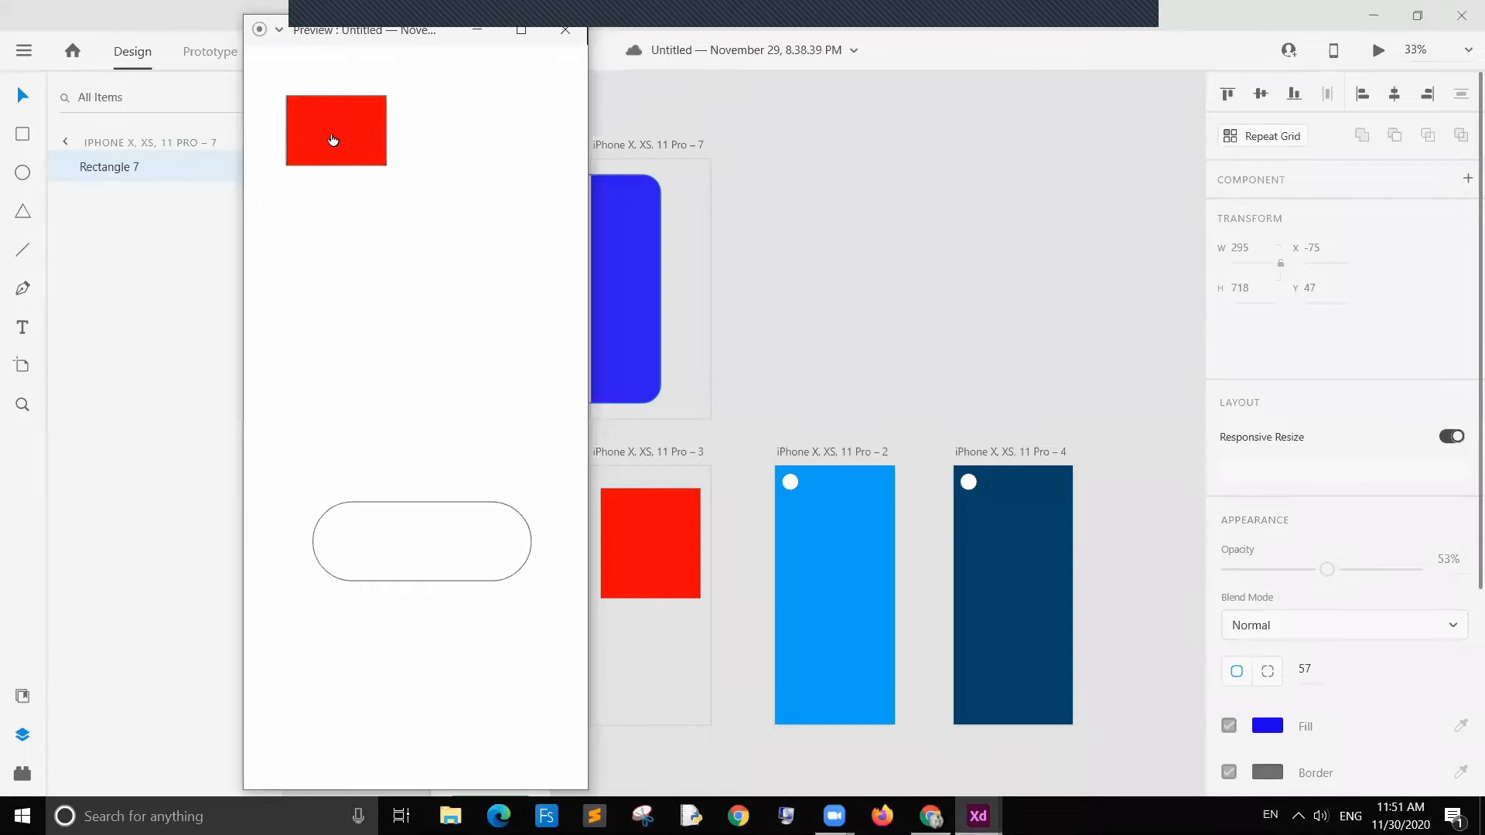
click(333, 140)
click(333, 140)
click(333, 140)
click(837, 266)
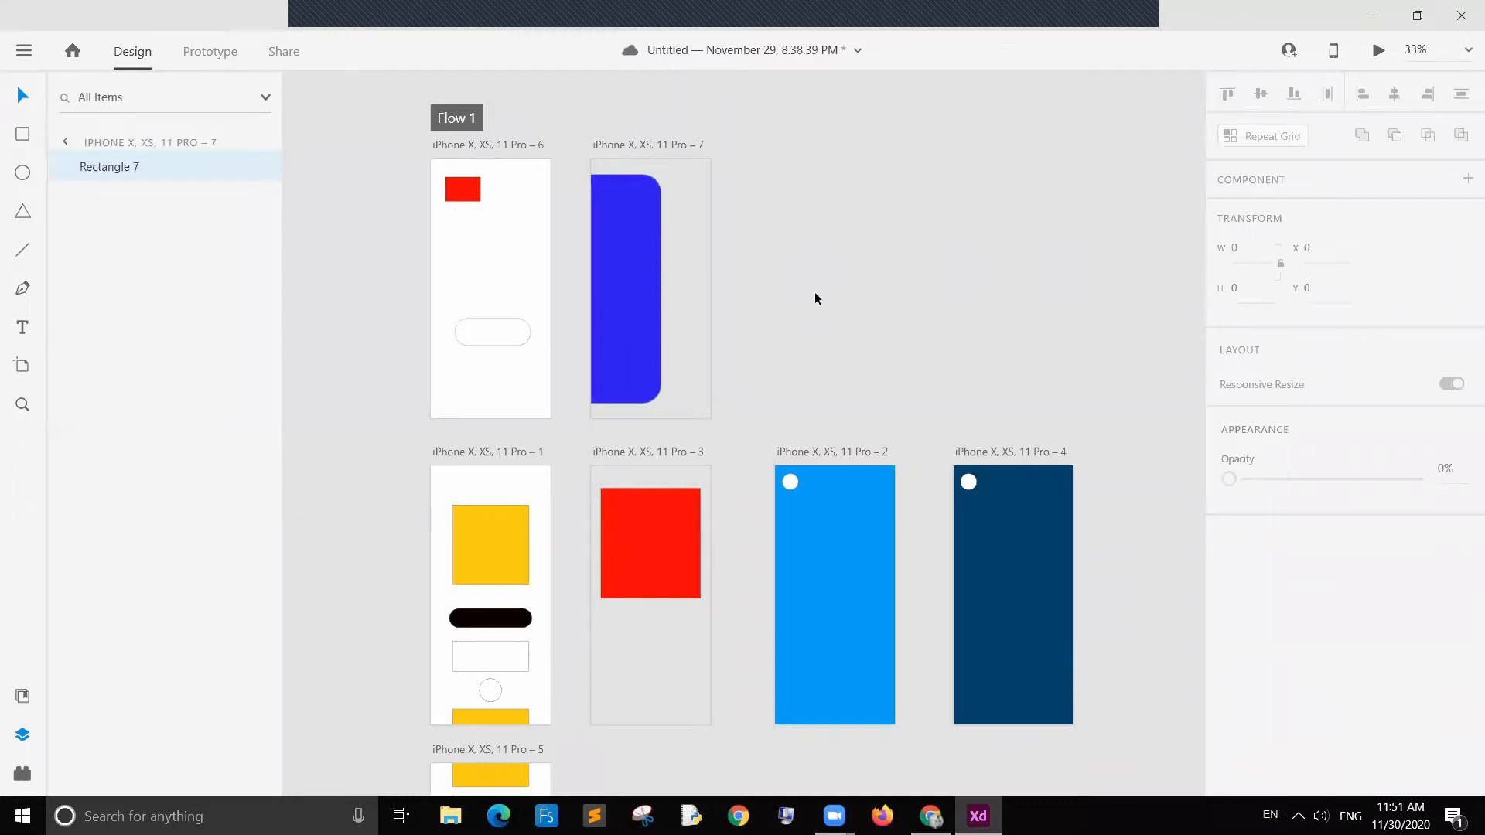
Step: Review the existing prototype wires of the pill button on artboard 1 and the blue artboard 2
scroll(815, 299, down, 1)
scroll(814, 298, down, 2)
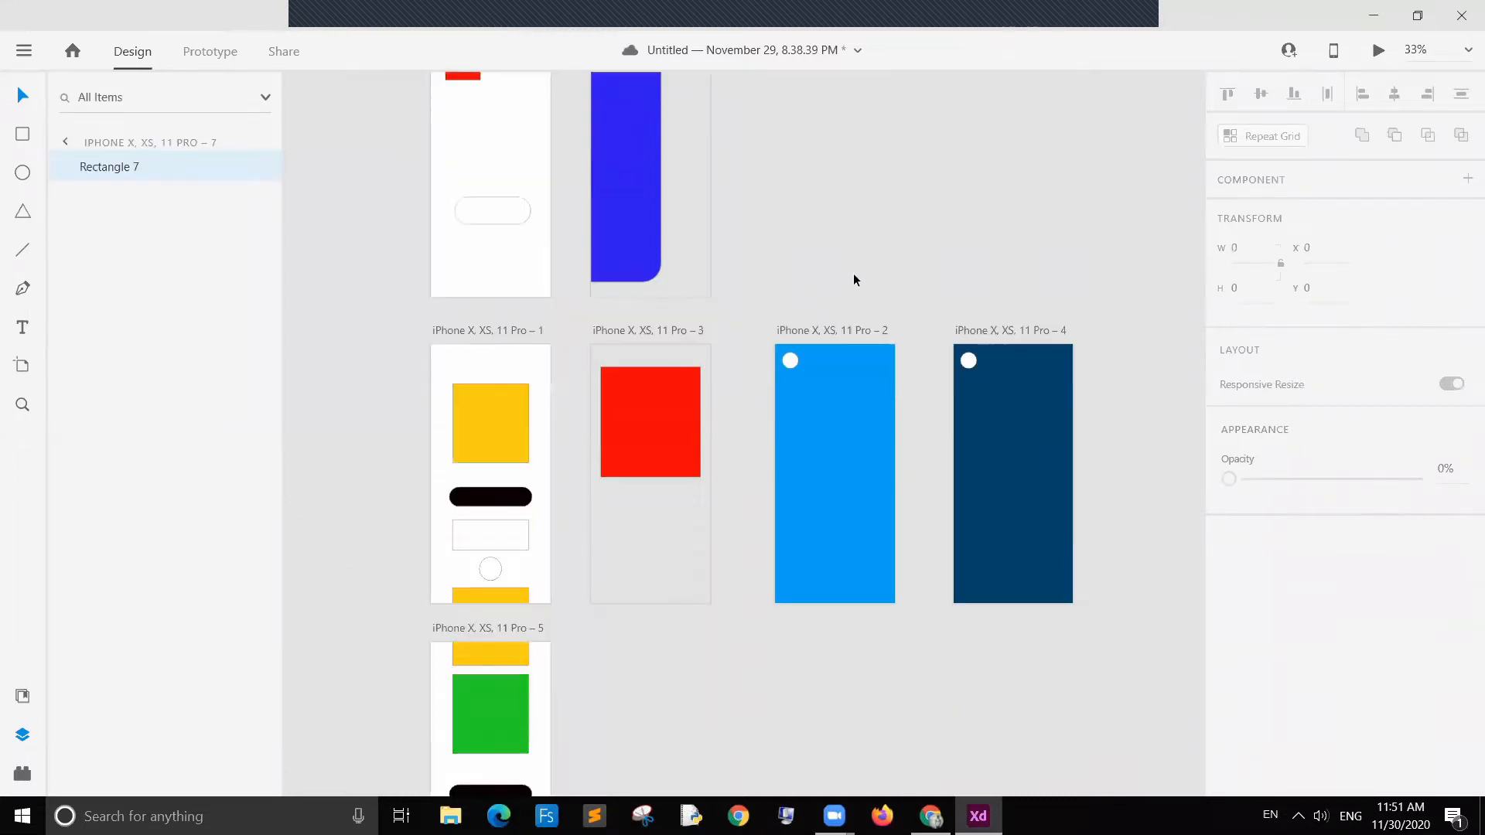
scroll(593, 210, up, 1)
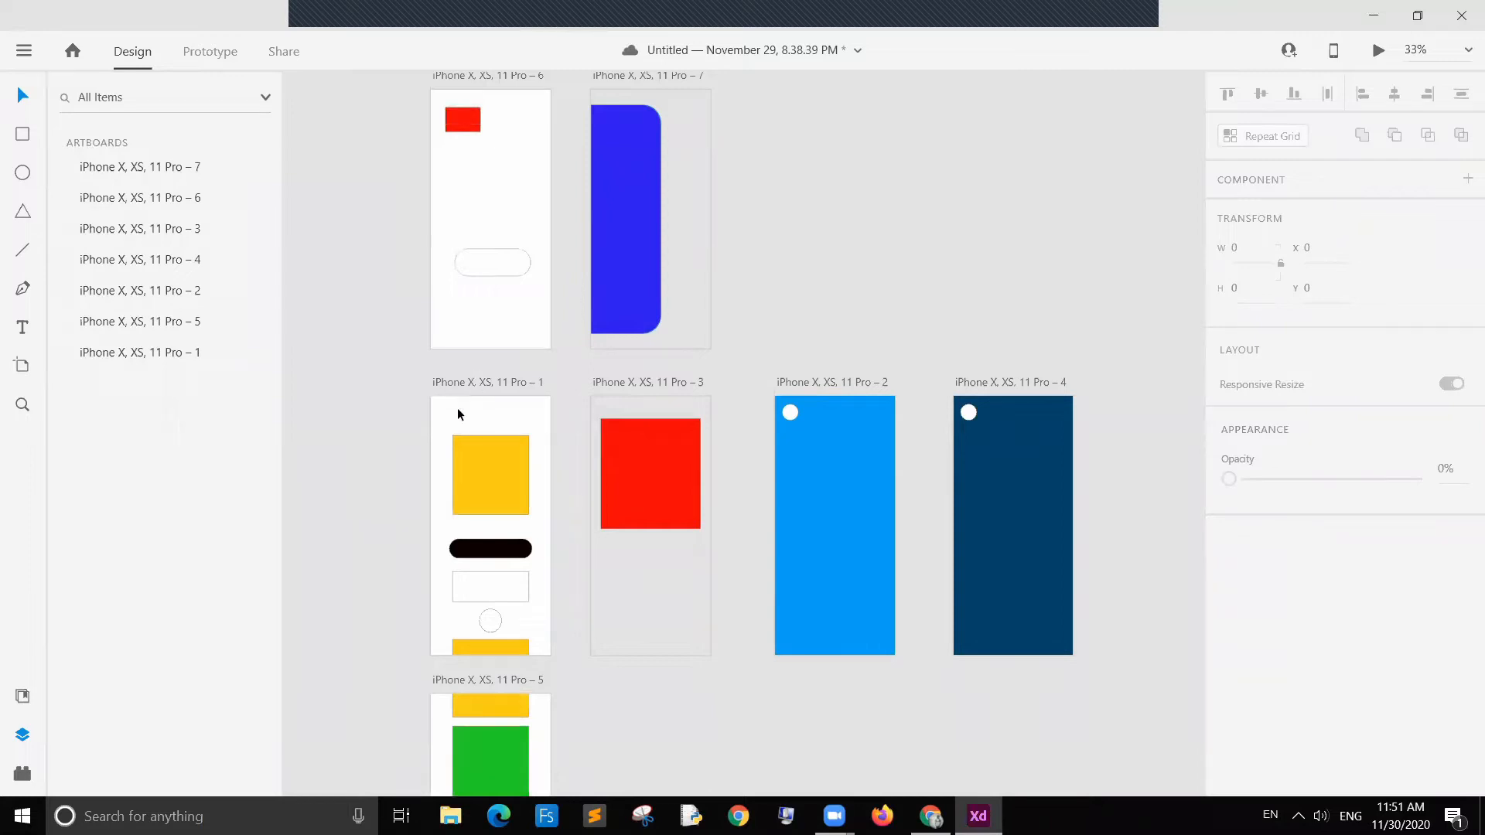
scroll(512, 356, down, 1)
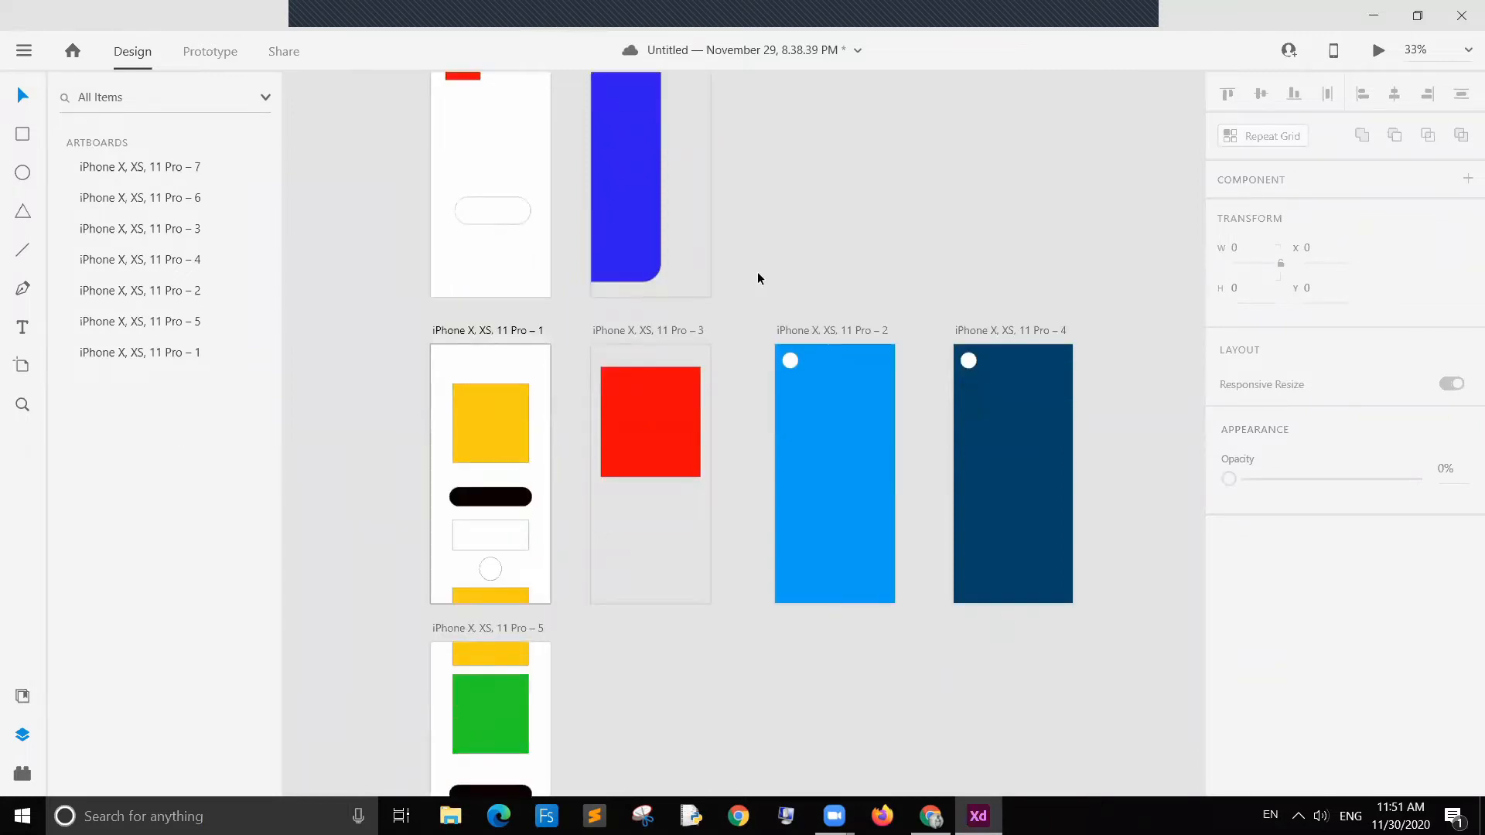
click(225, 58)
scroll(646, 604, down, 1)
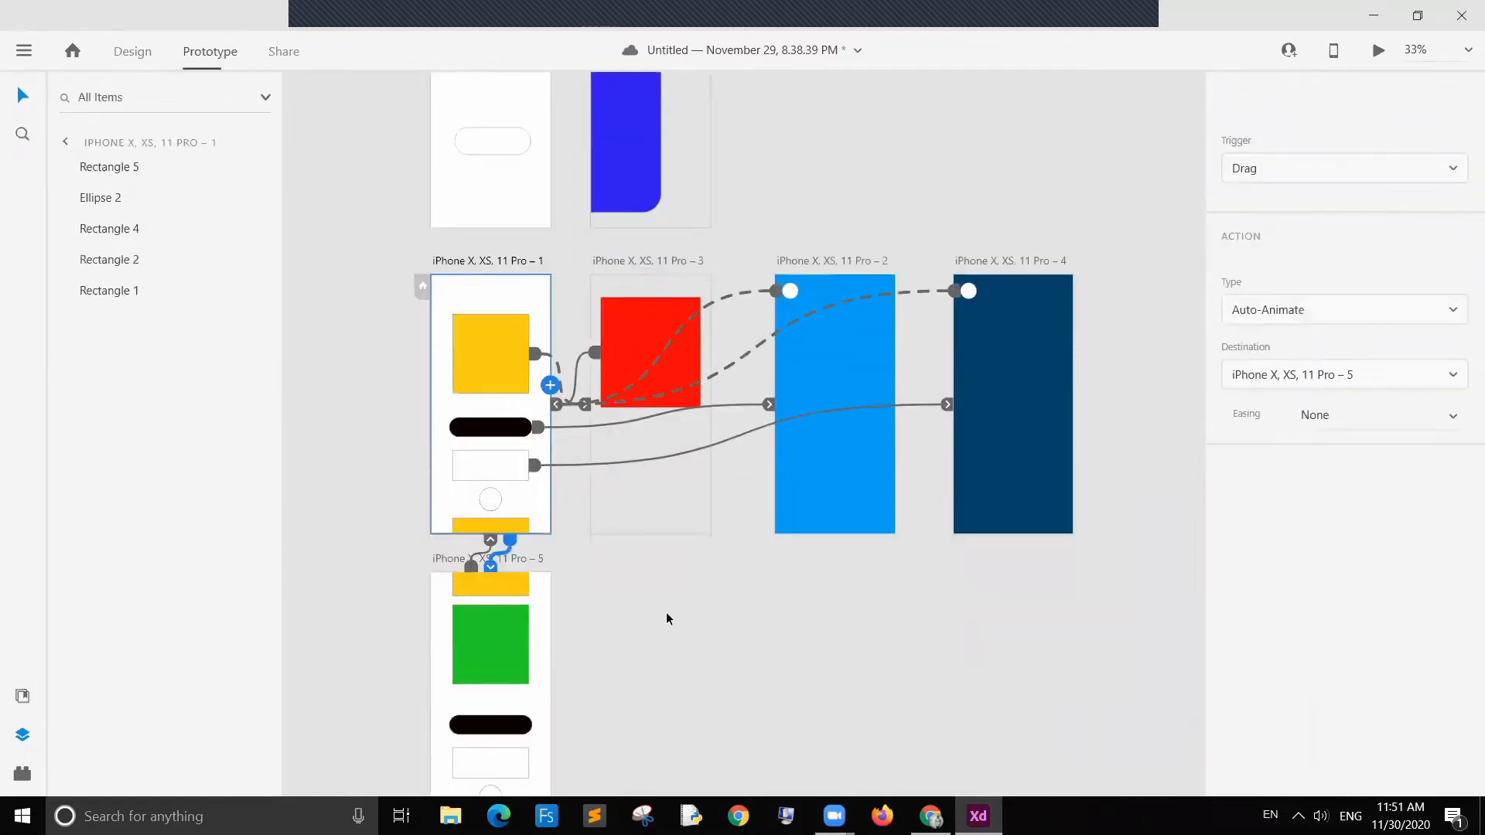
click(497, 431)
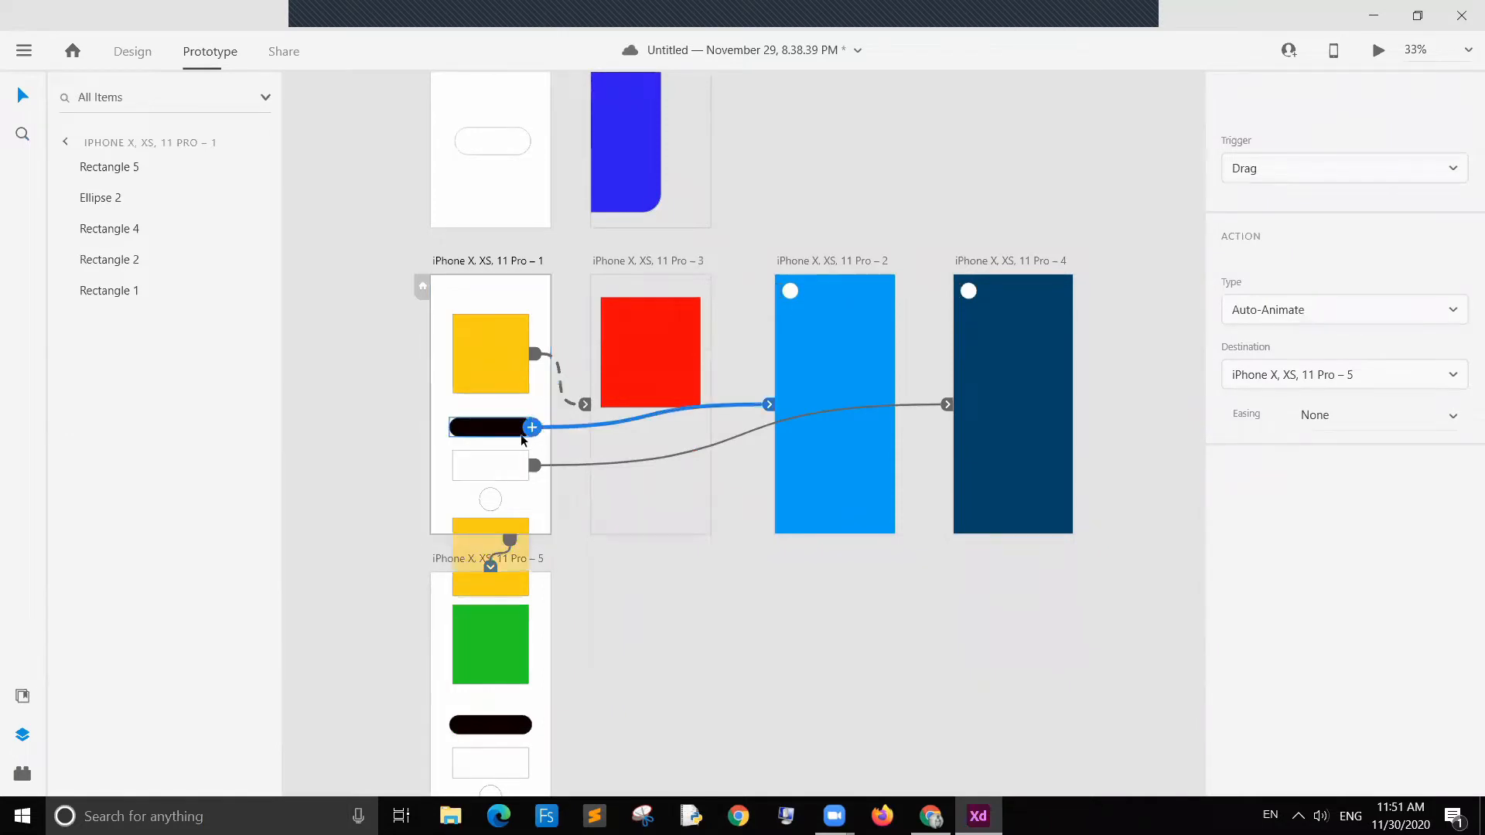
click(836, 334)
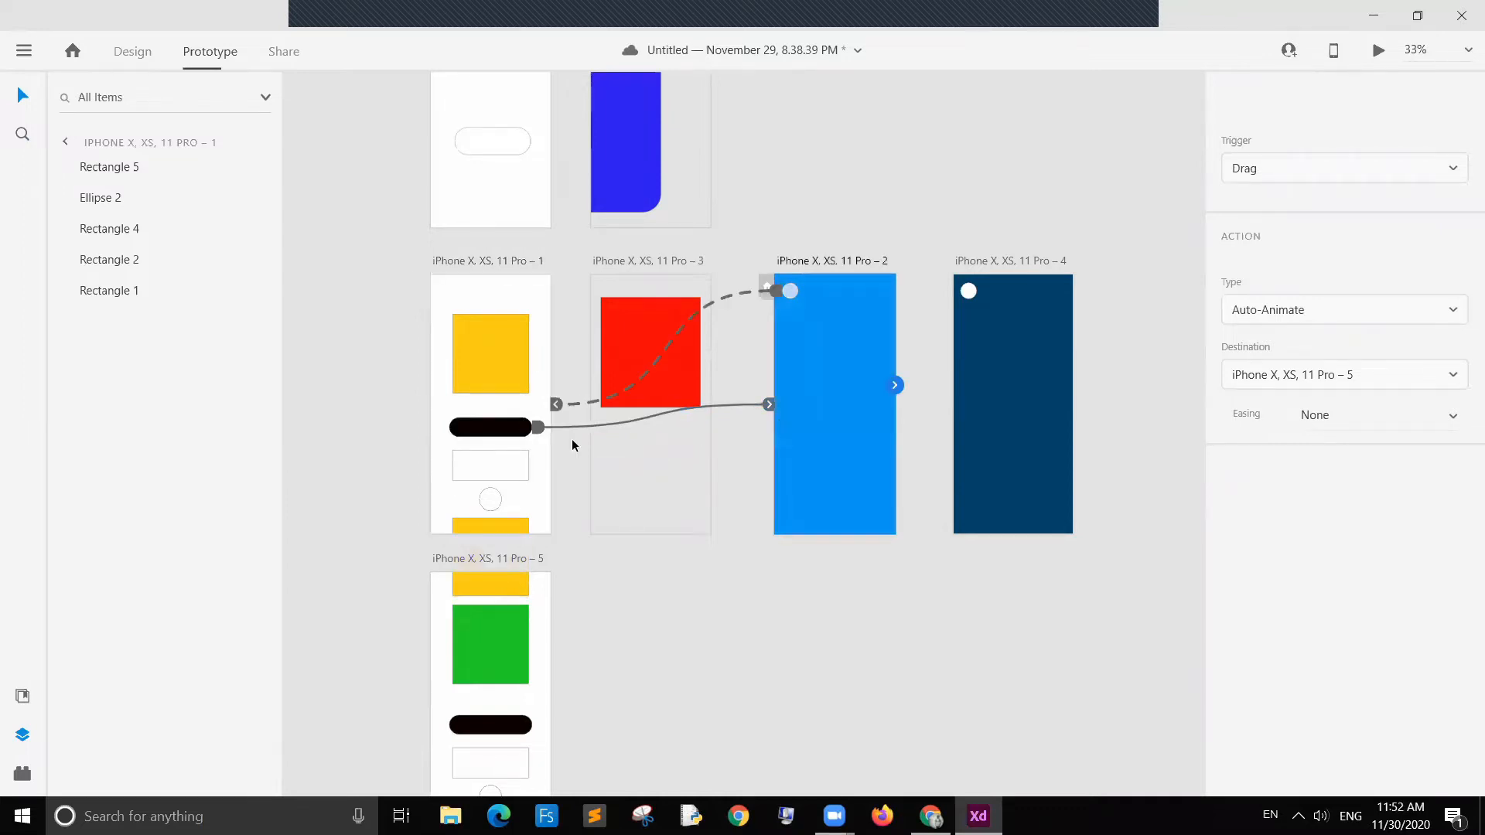
Step: Change the white rectangle's tap action type on artboard 1 from Auto-Animate to Transition
click(494, 467)
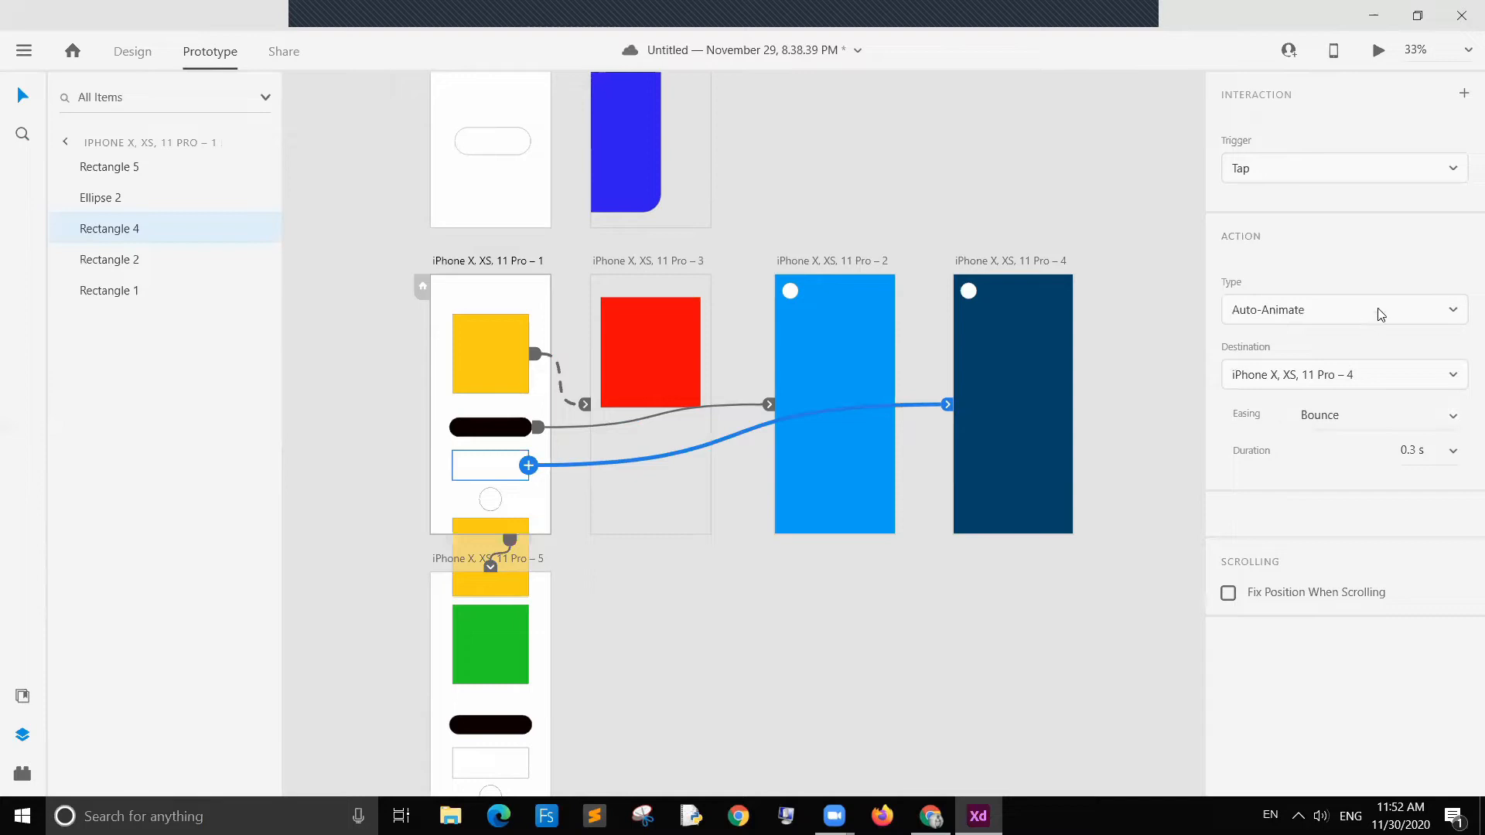
click(1459, 315)
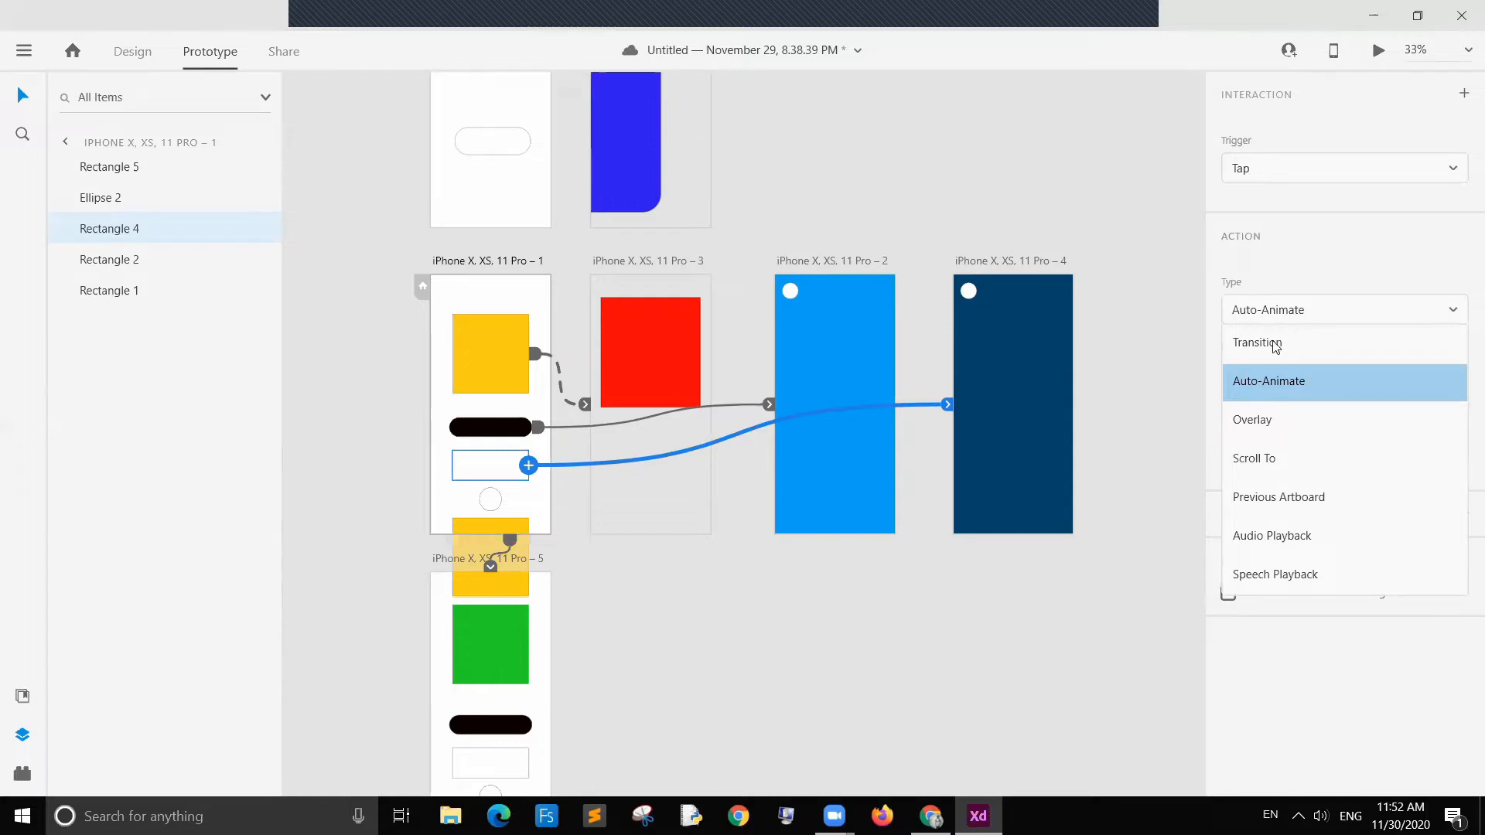
click(1303, 316)
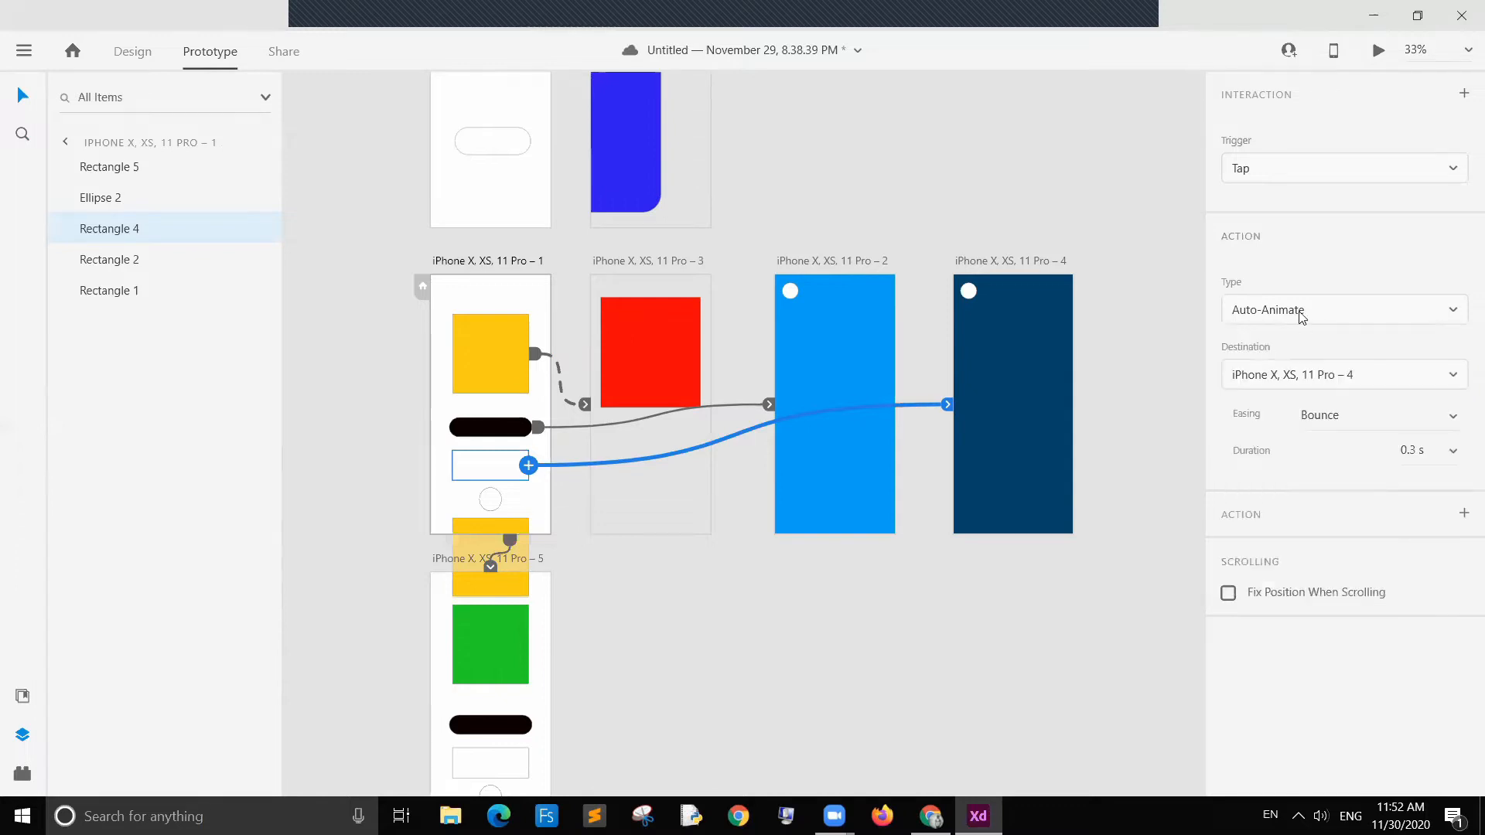
click(1299, 310)
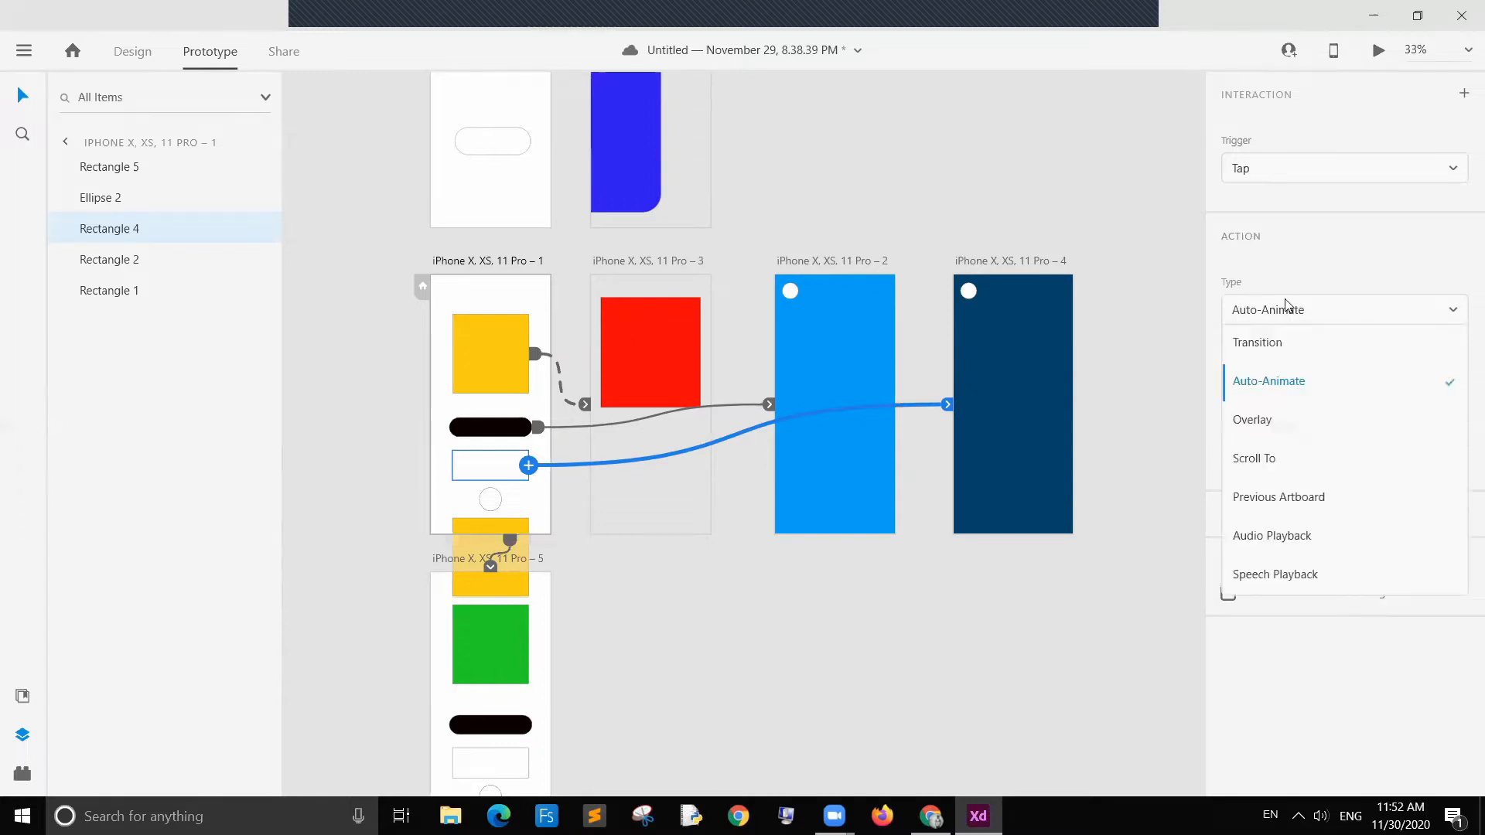
click(1265, 345)
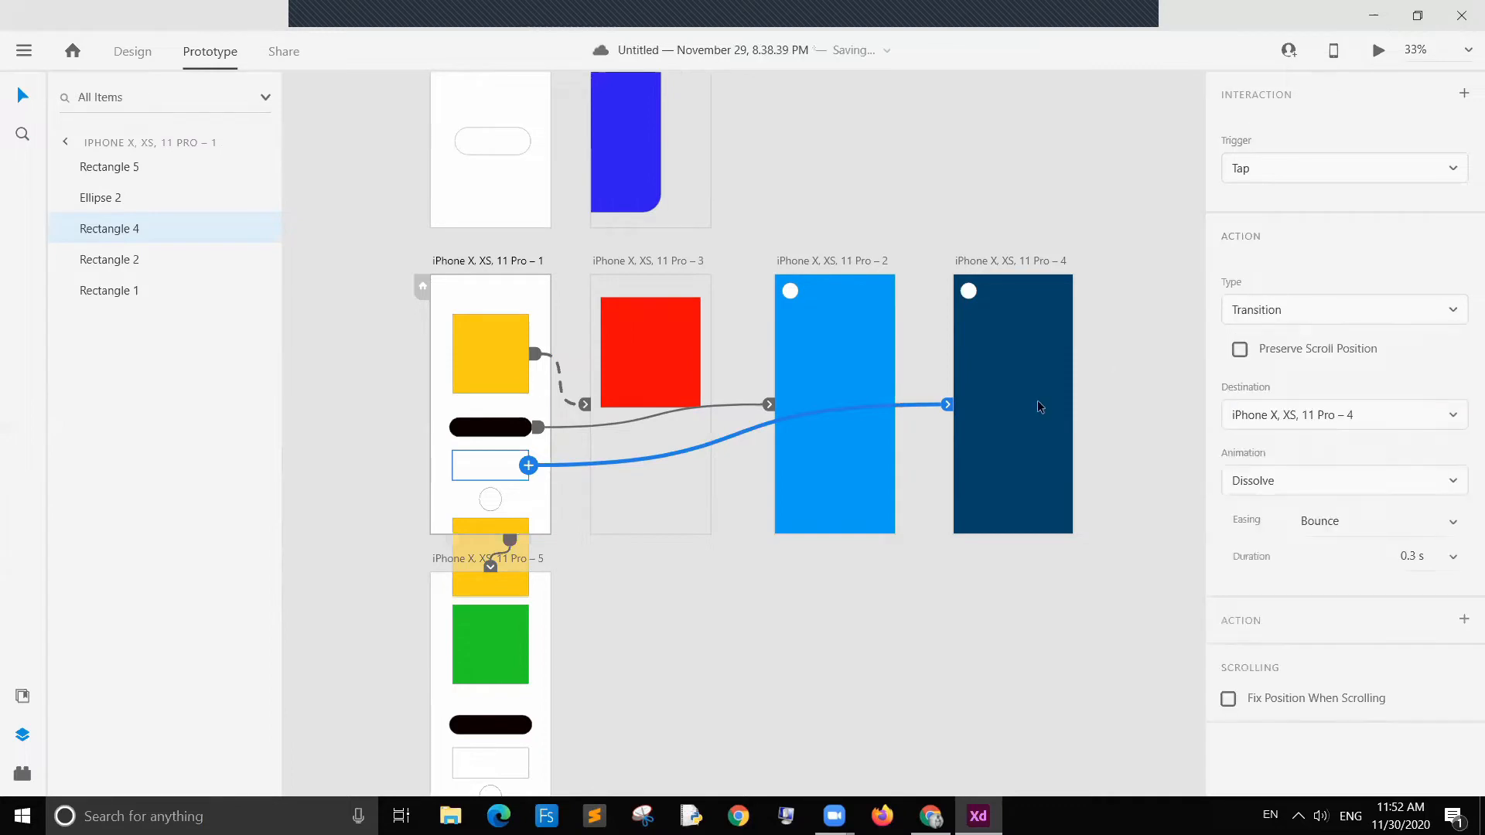
Step: Set the white rectangle's action type back to Auto-Animate after checking the pill's Slide Right transition
click(803, 379)
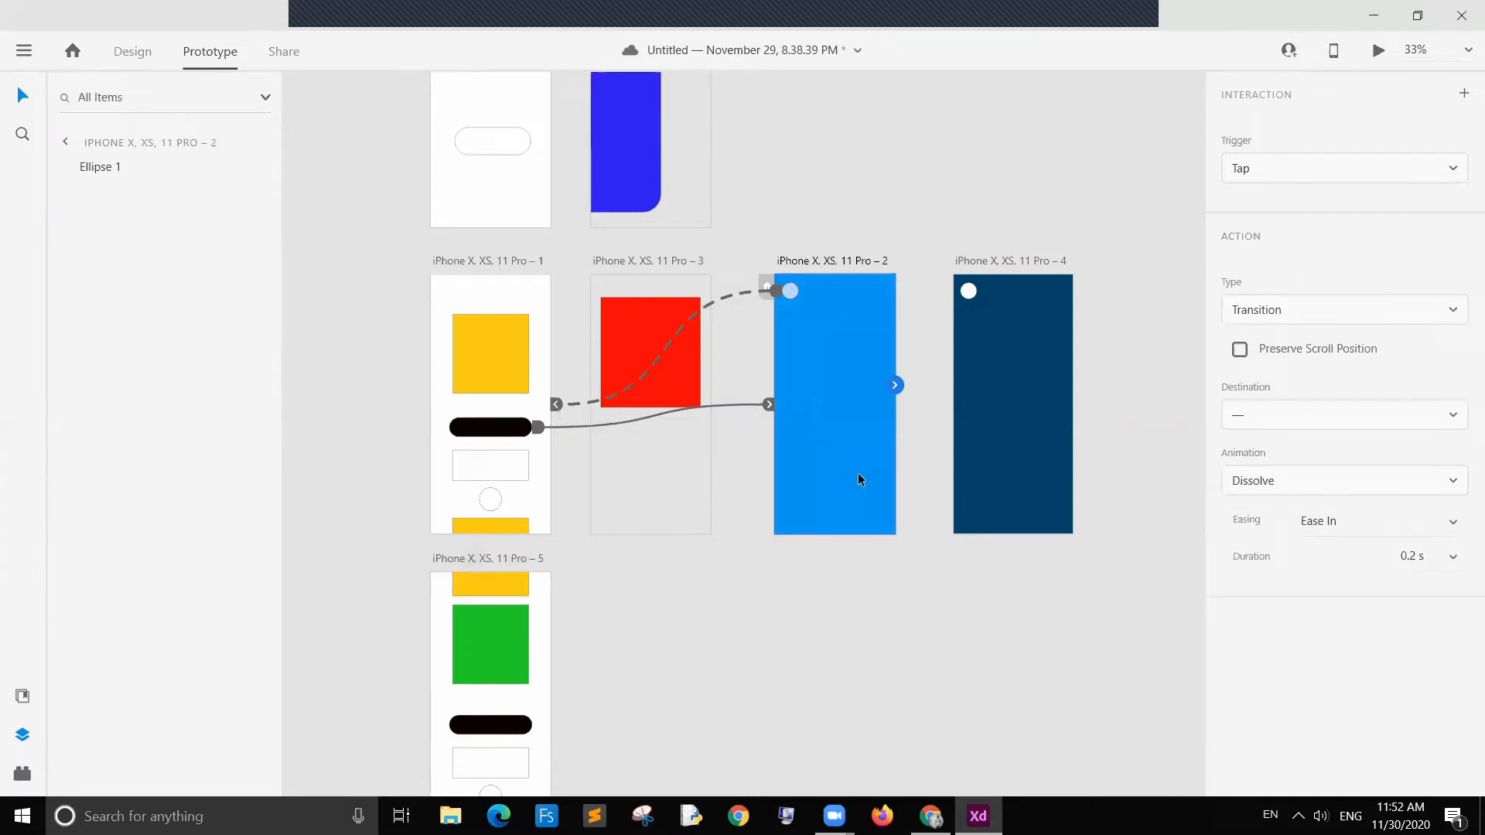
click(483, 428)
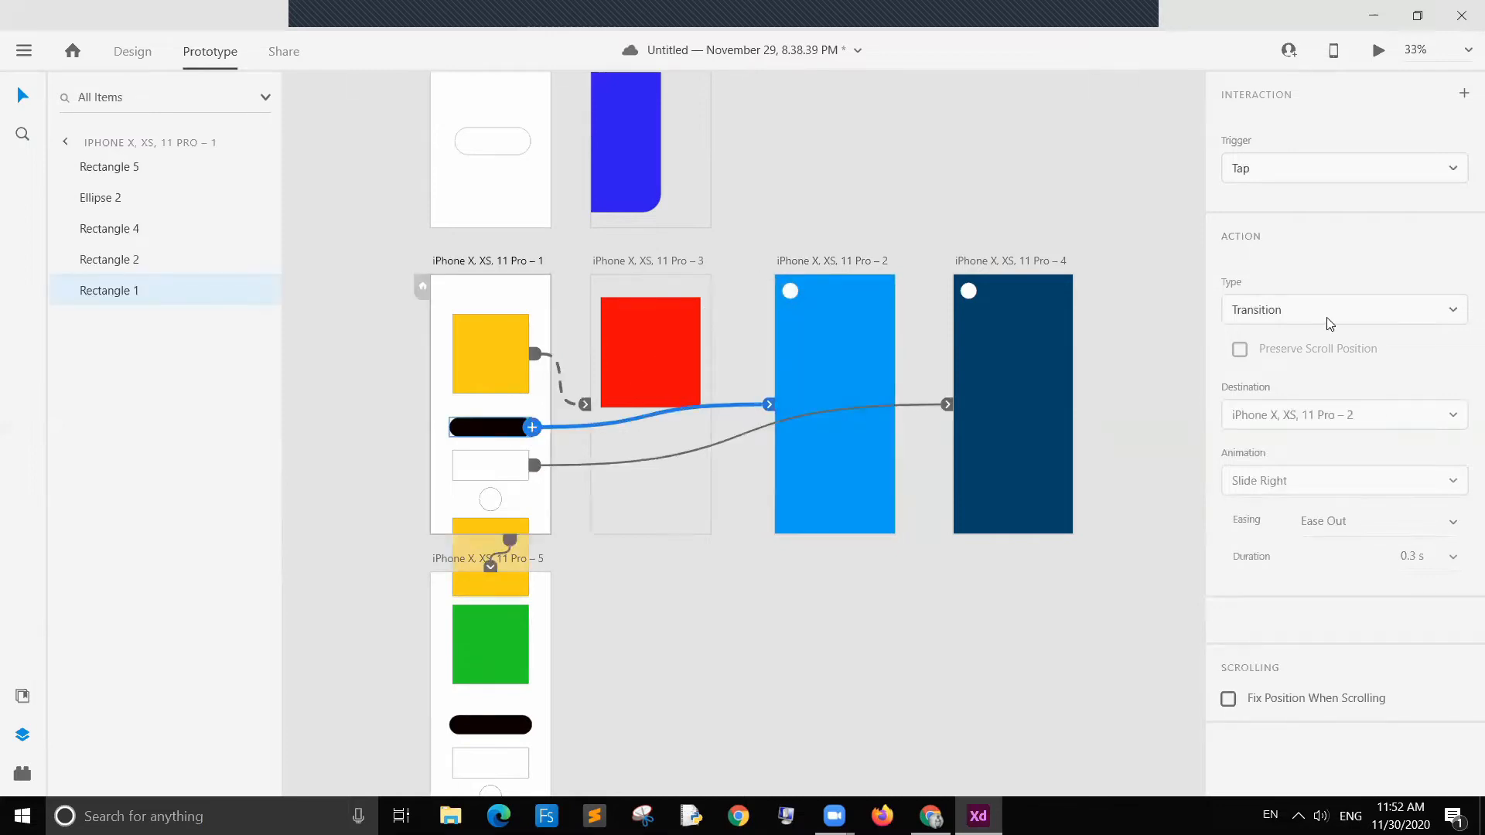
click(488, 476)
click(1431, 310)
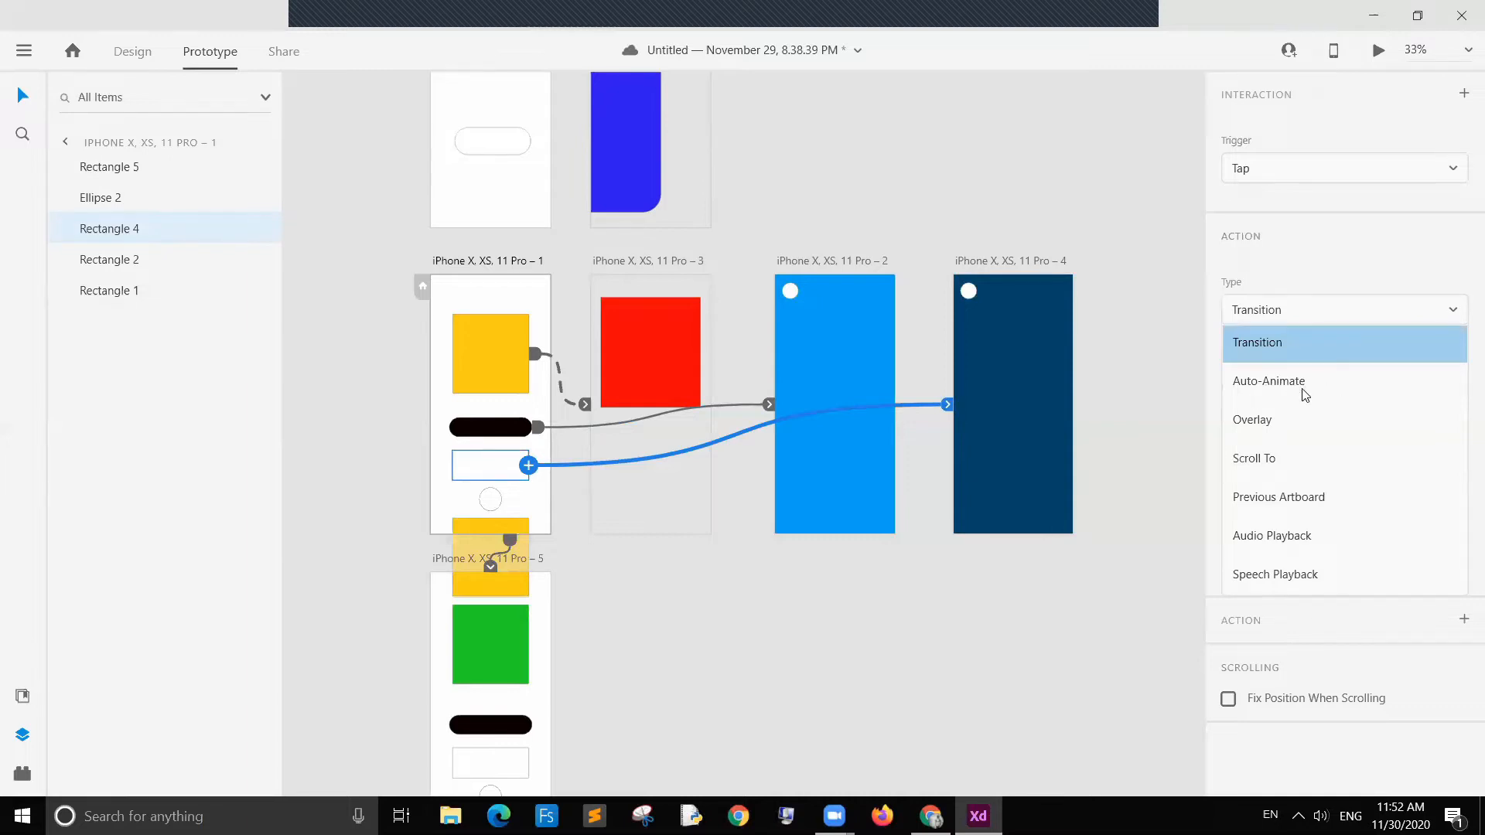
click(1305, 384)
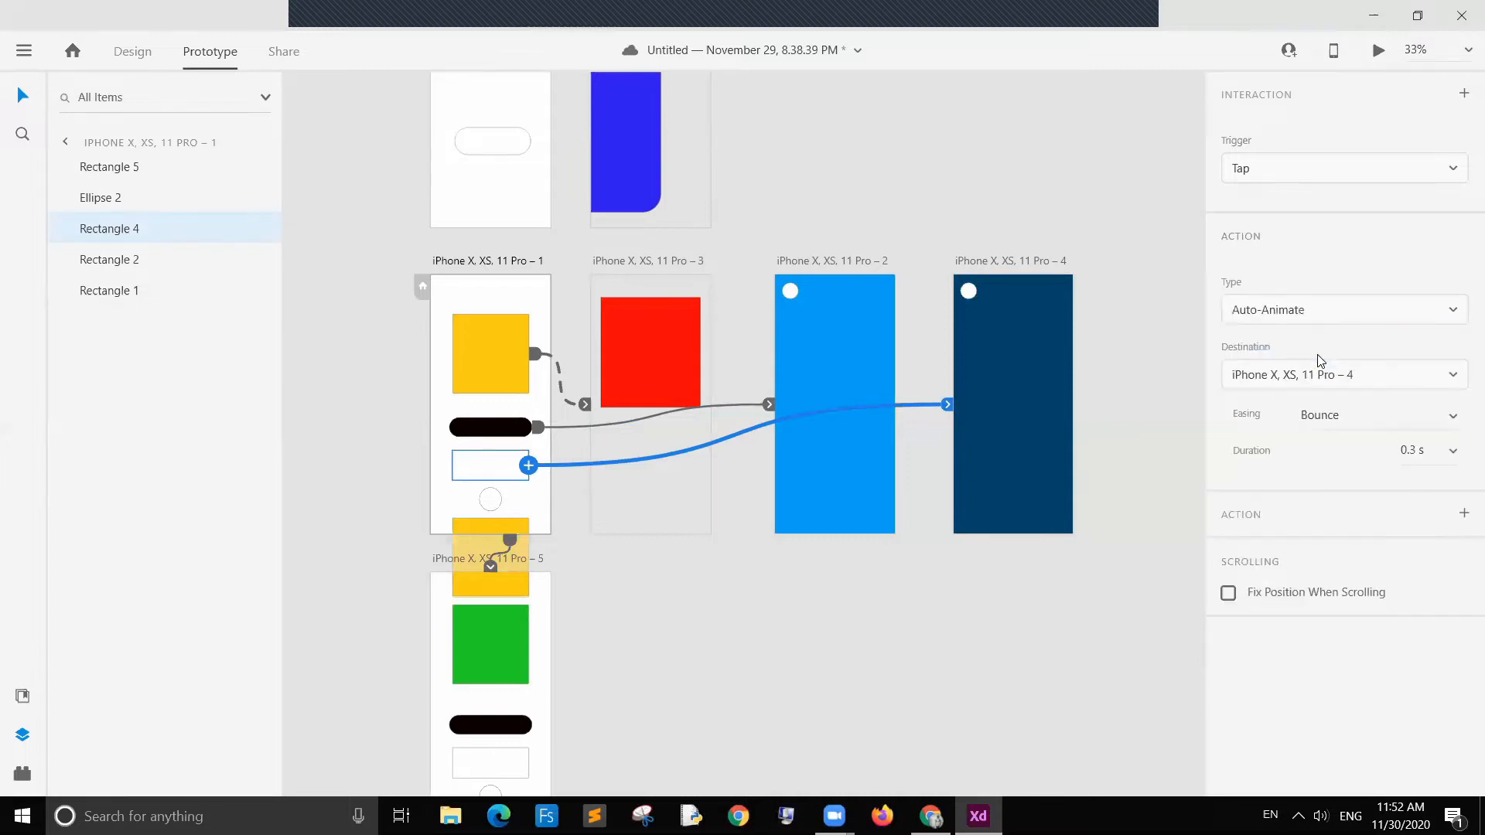
Step: Open the prototype preview and close its window
click(1026, 203)
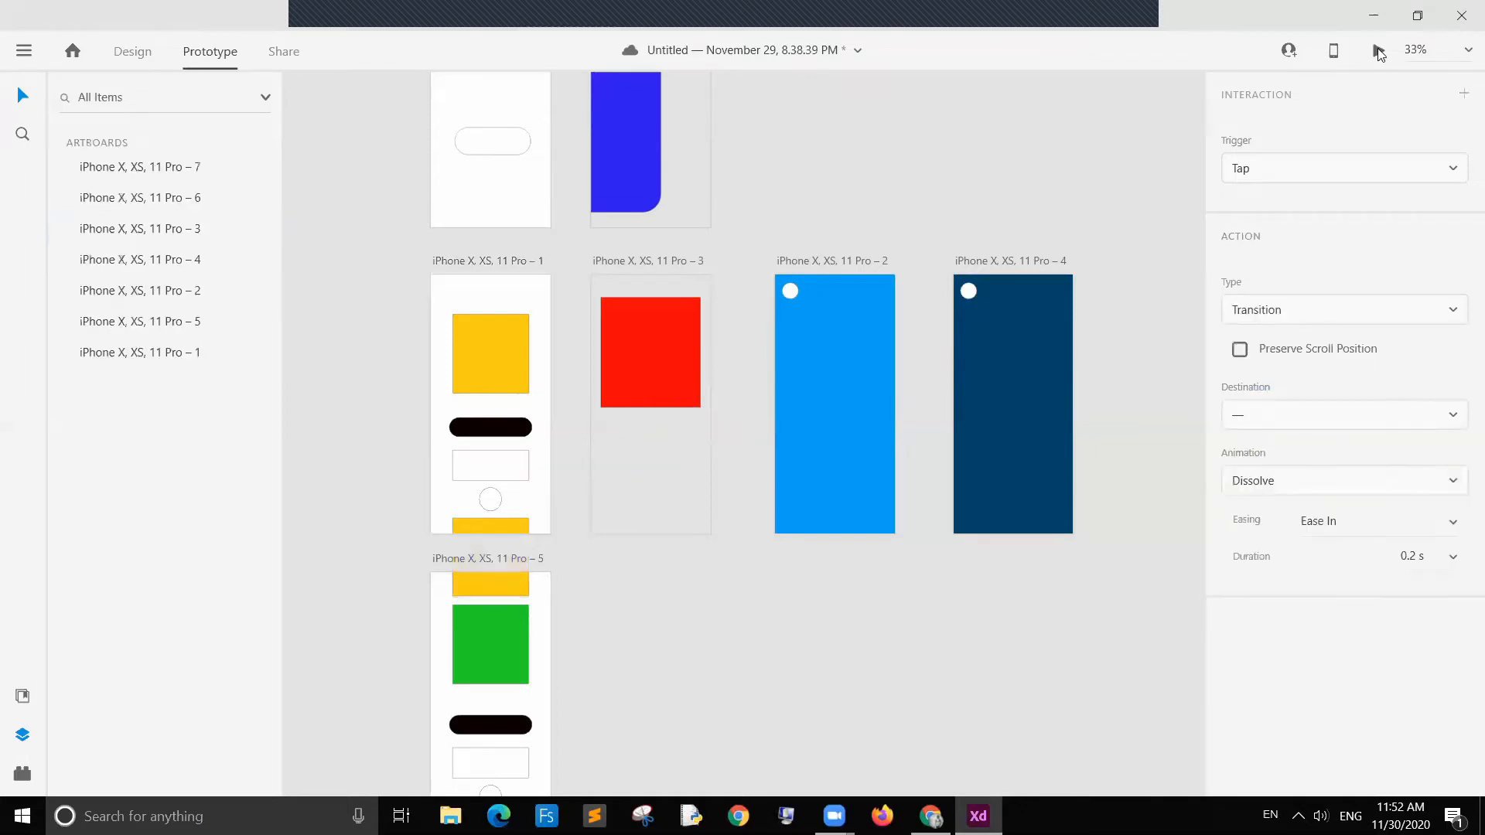
click(1379, 52)
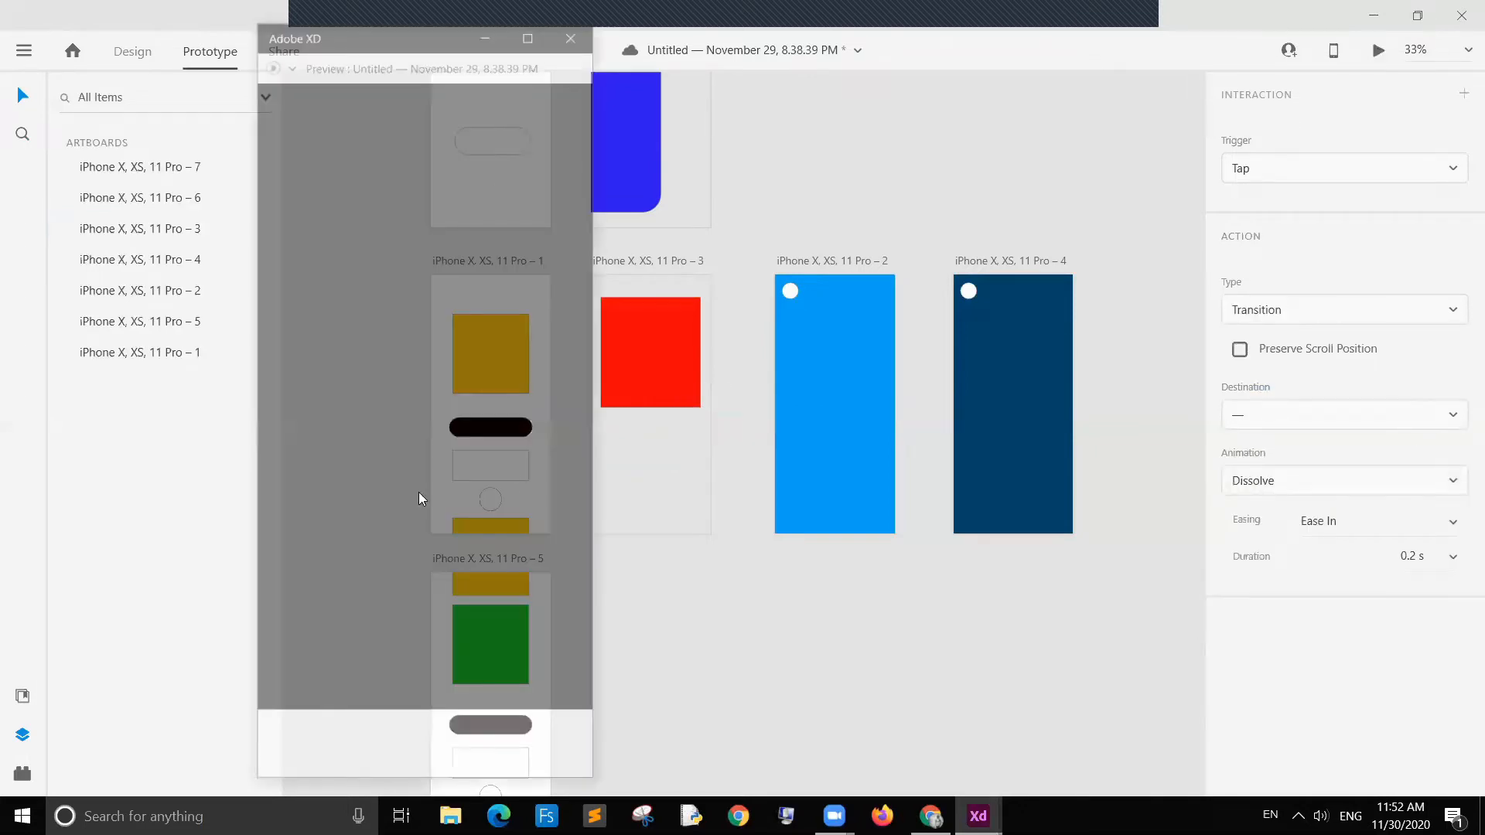
click(564, 35)
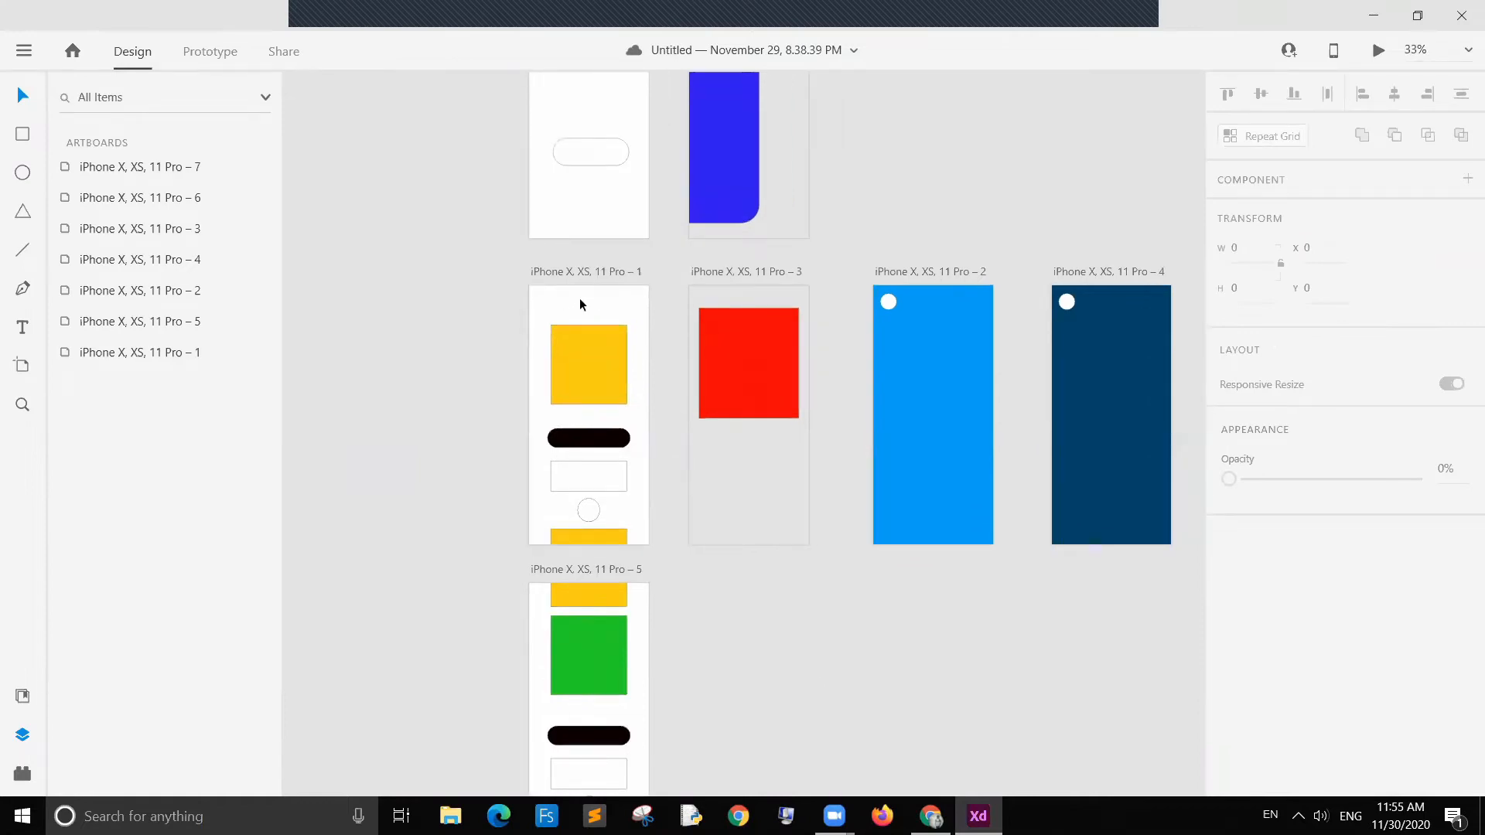
Step: Mark artboard iPhone X, XS, 11 Pro – 1 as a home artboard to start a new flow
click(584, 273)
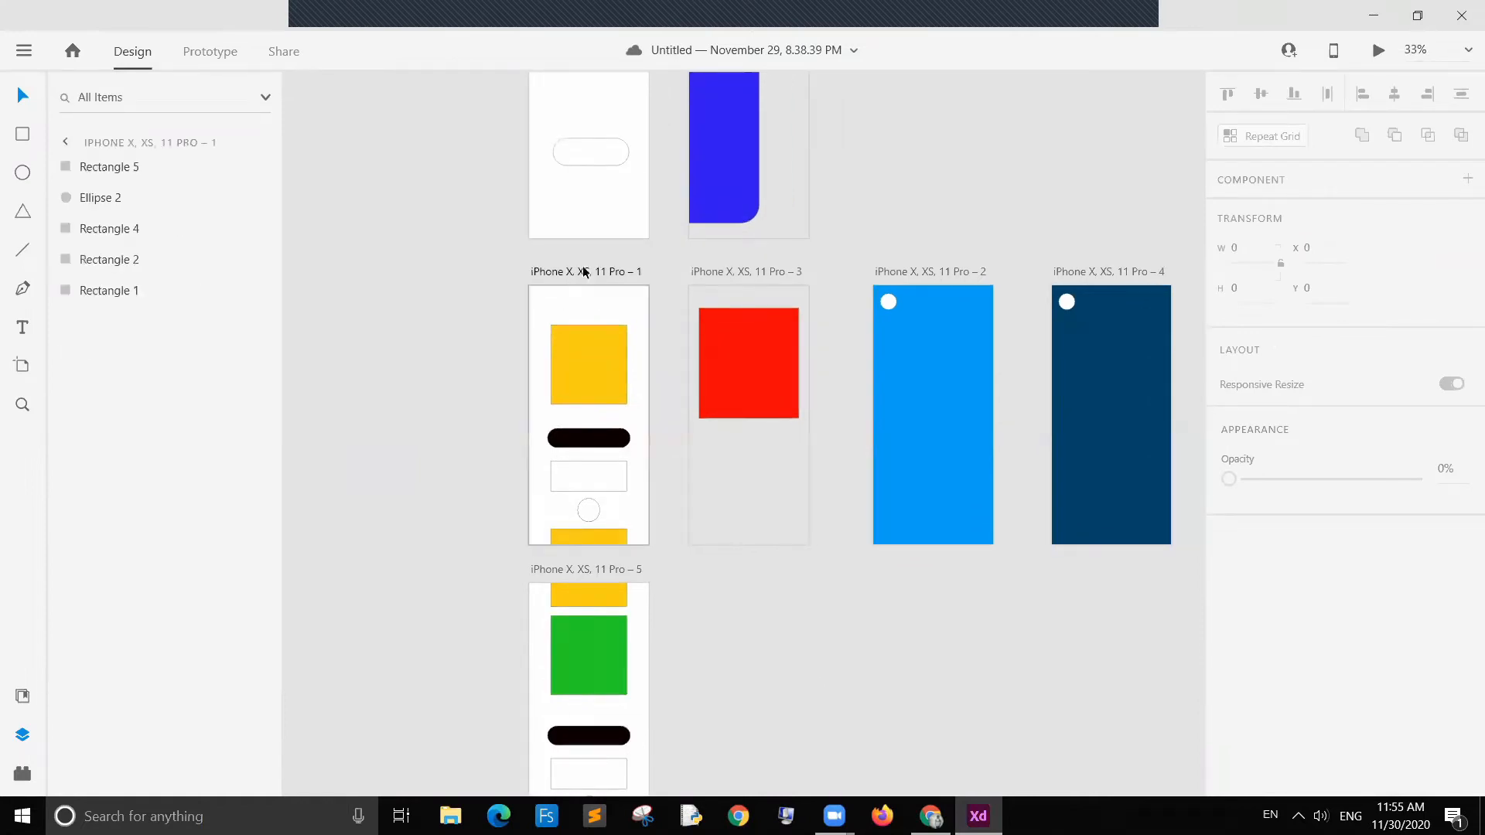
click(584, 272)
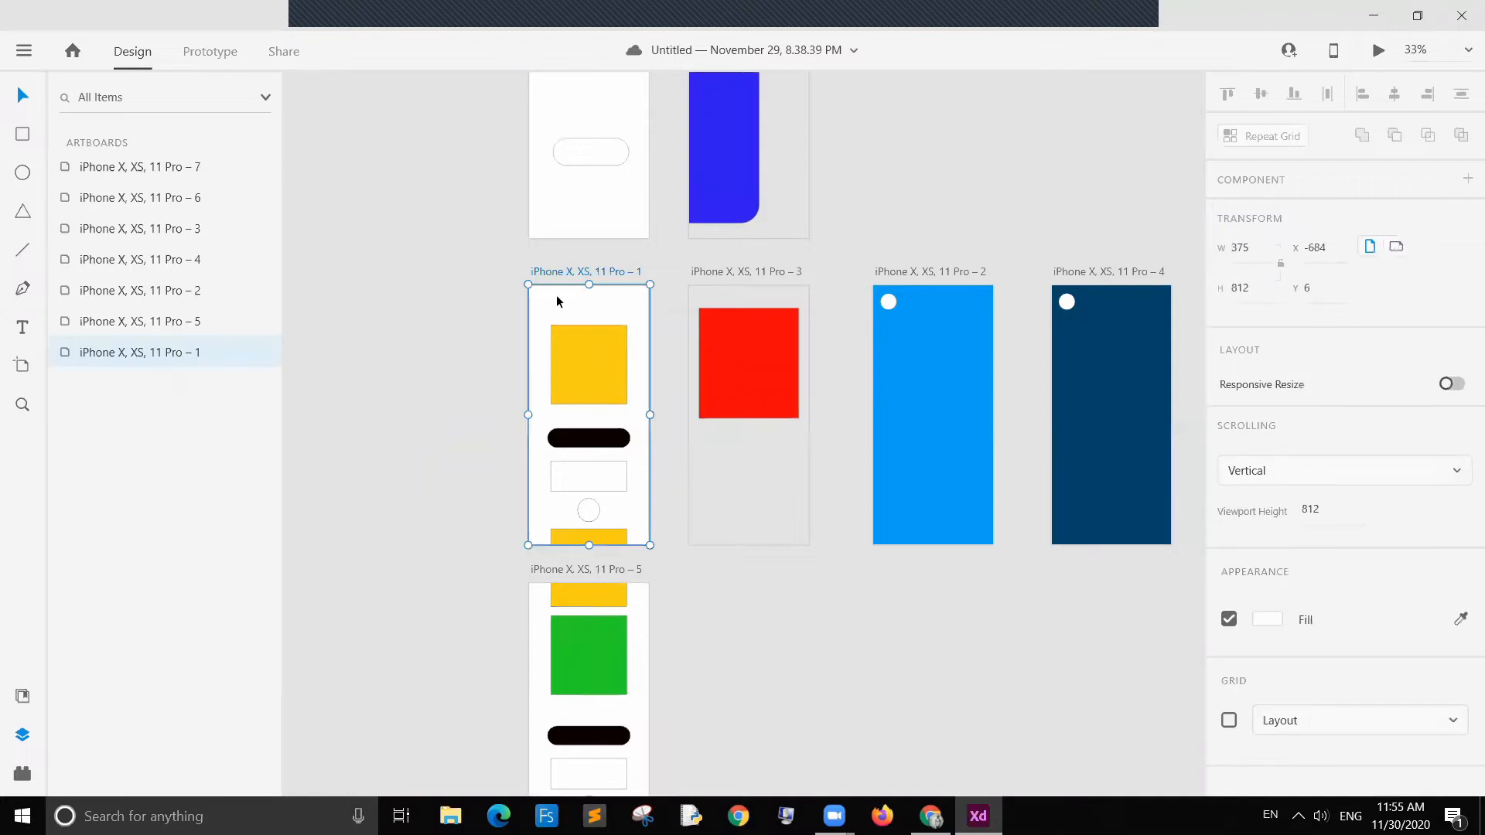
click(215, 51)
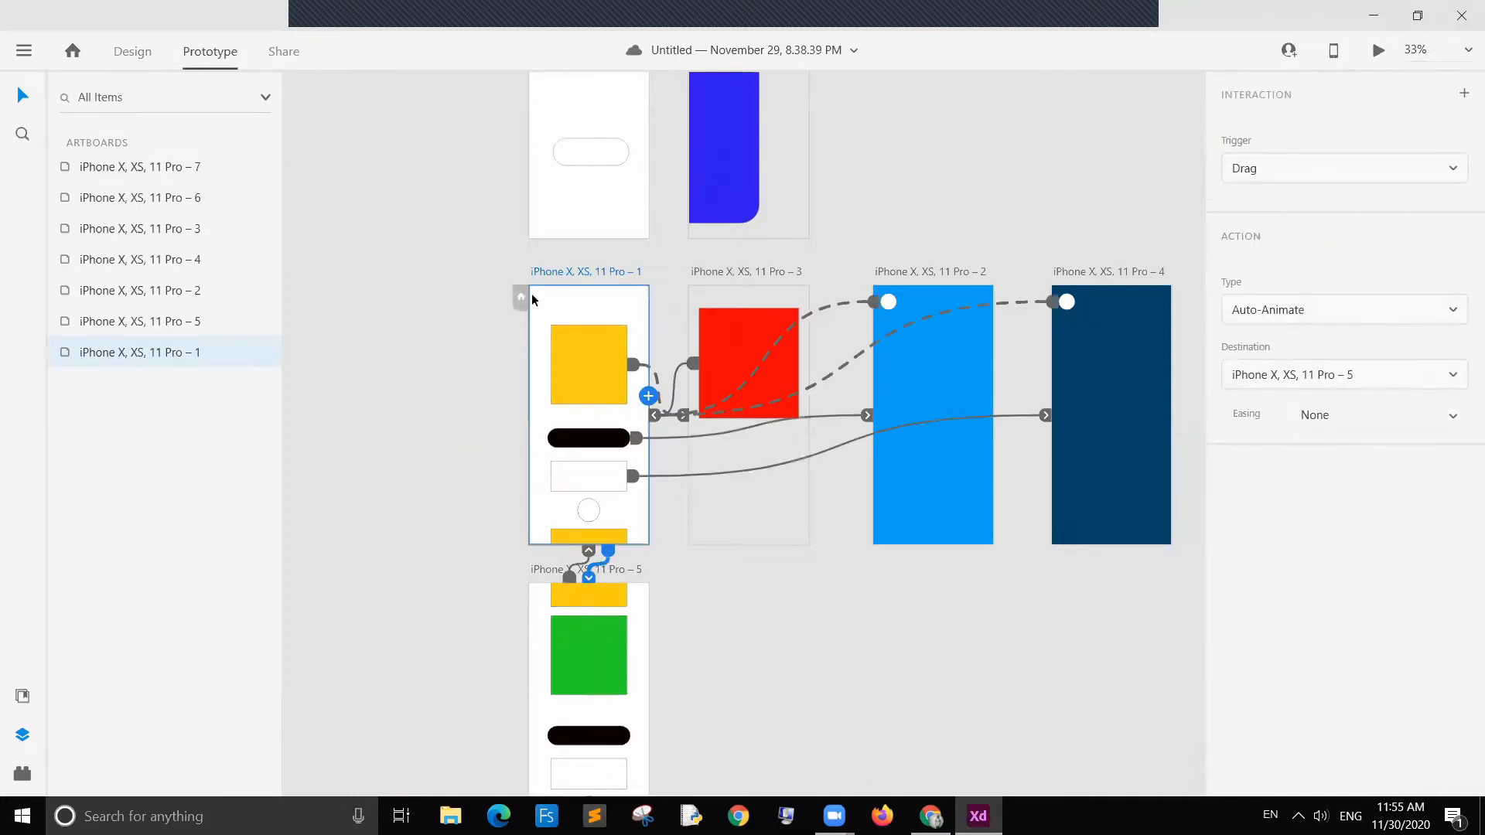
click(705, 300)
click(719, 272)
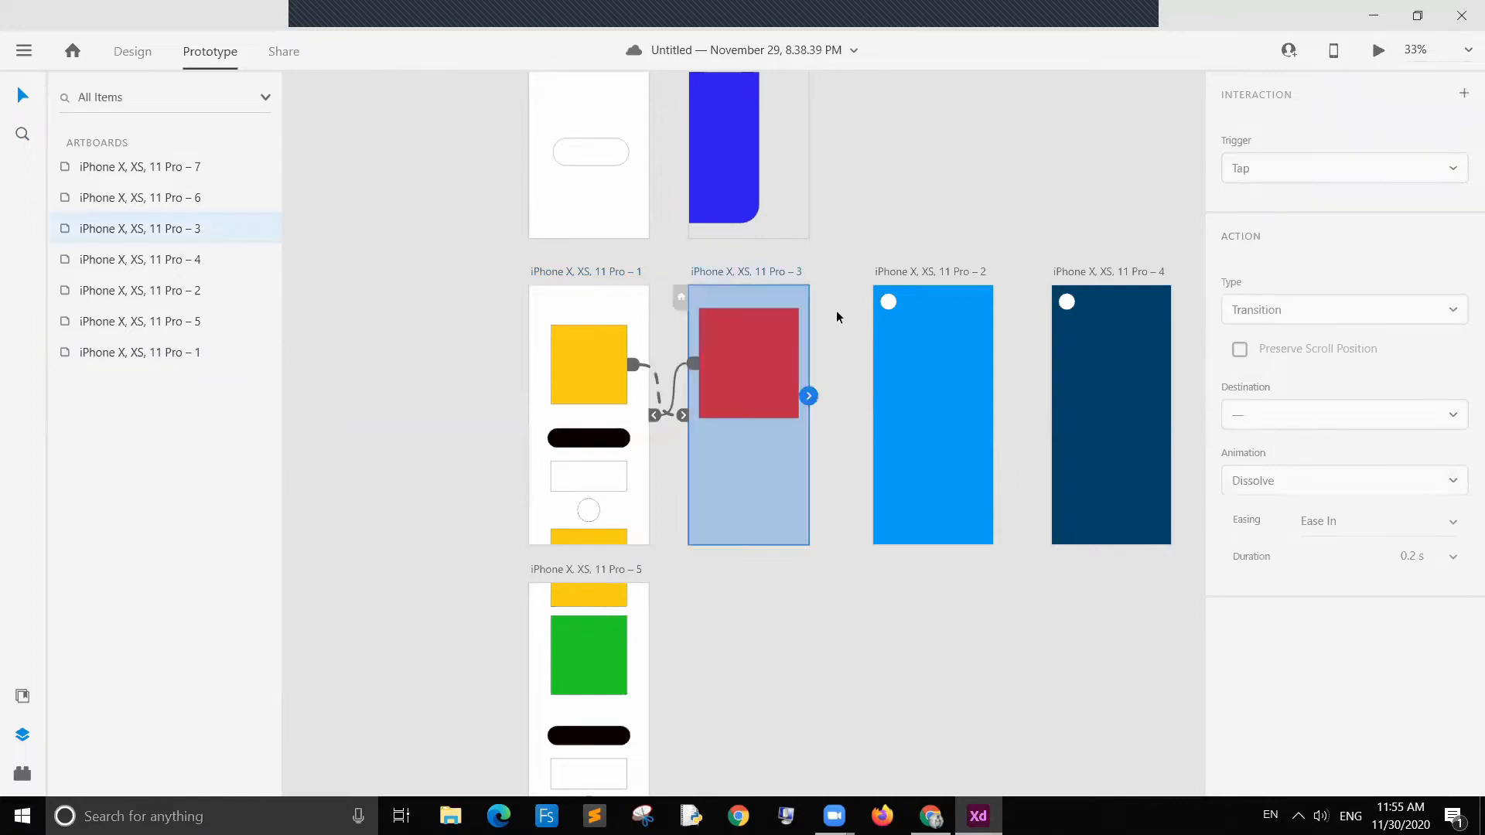
click(906, 275)
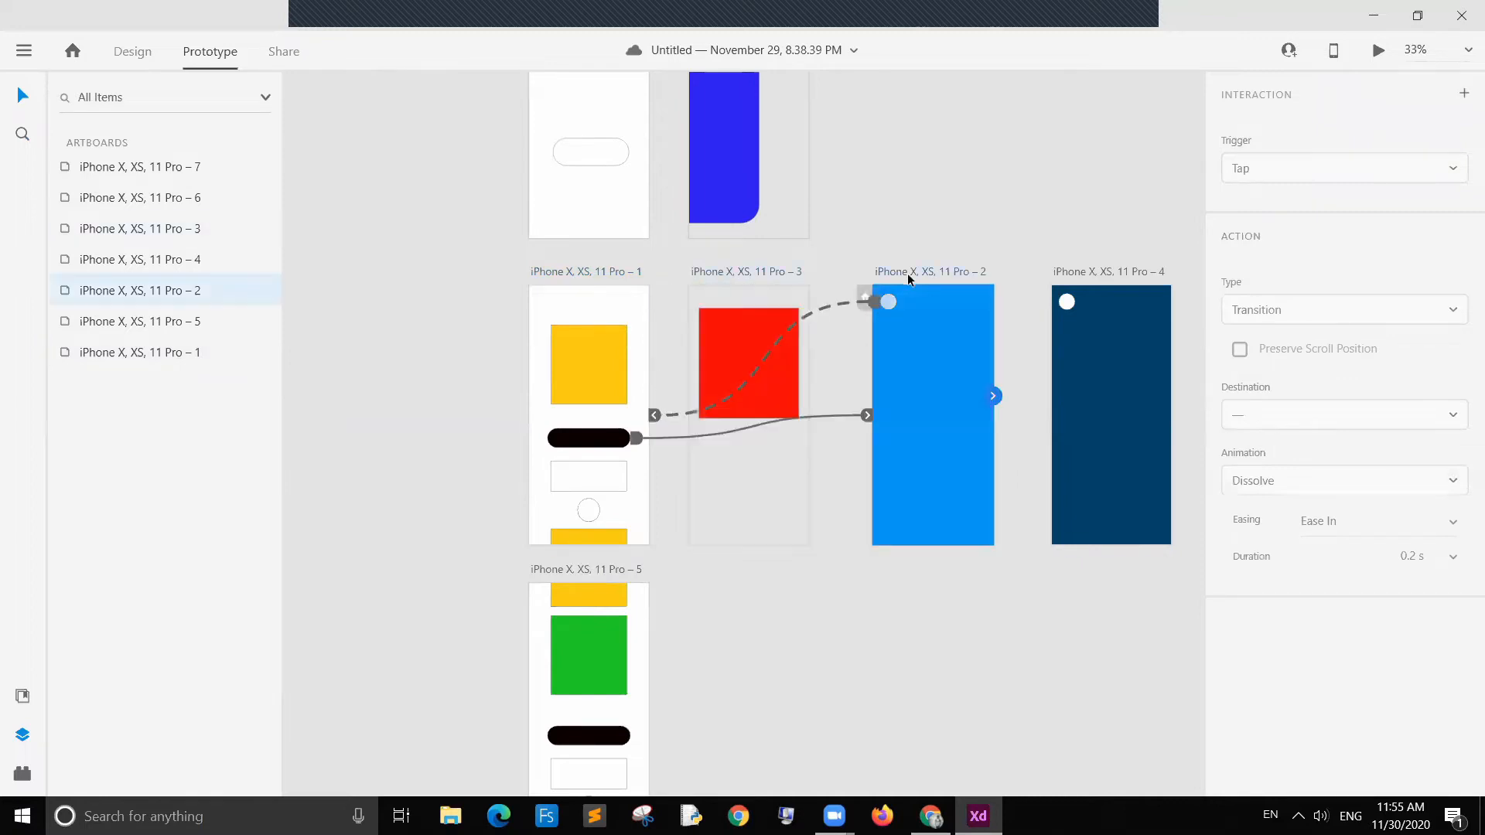
click(1073, 276)
click(573, 268)
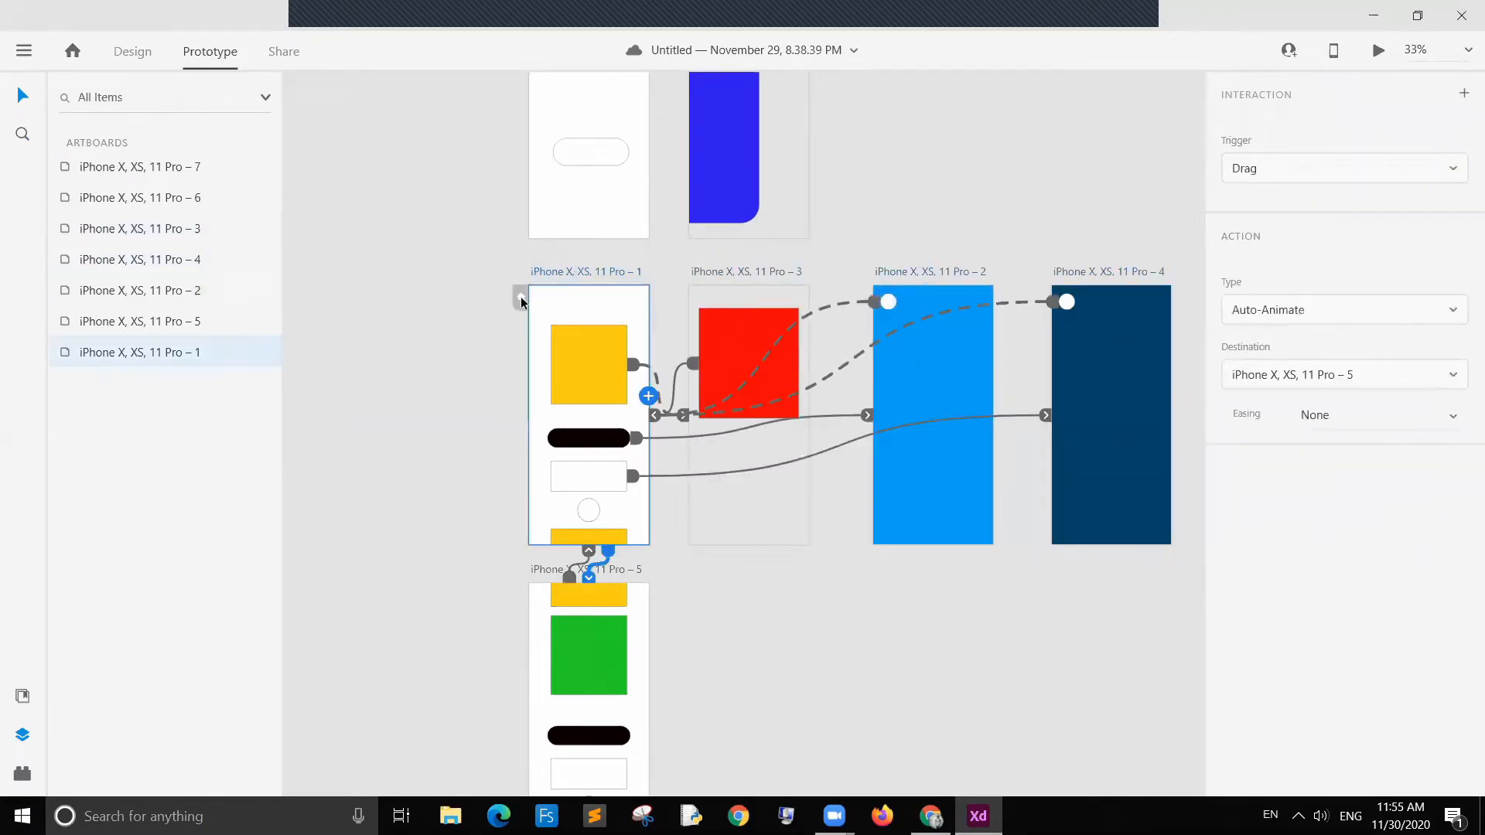
click(520, 297)
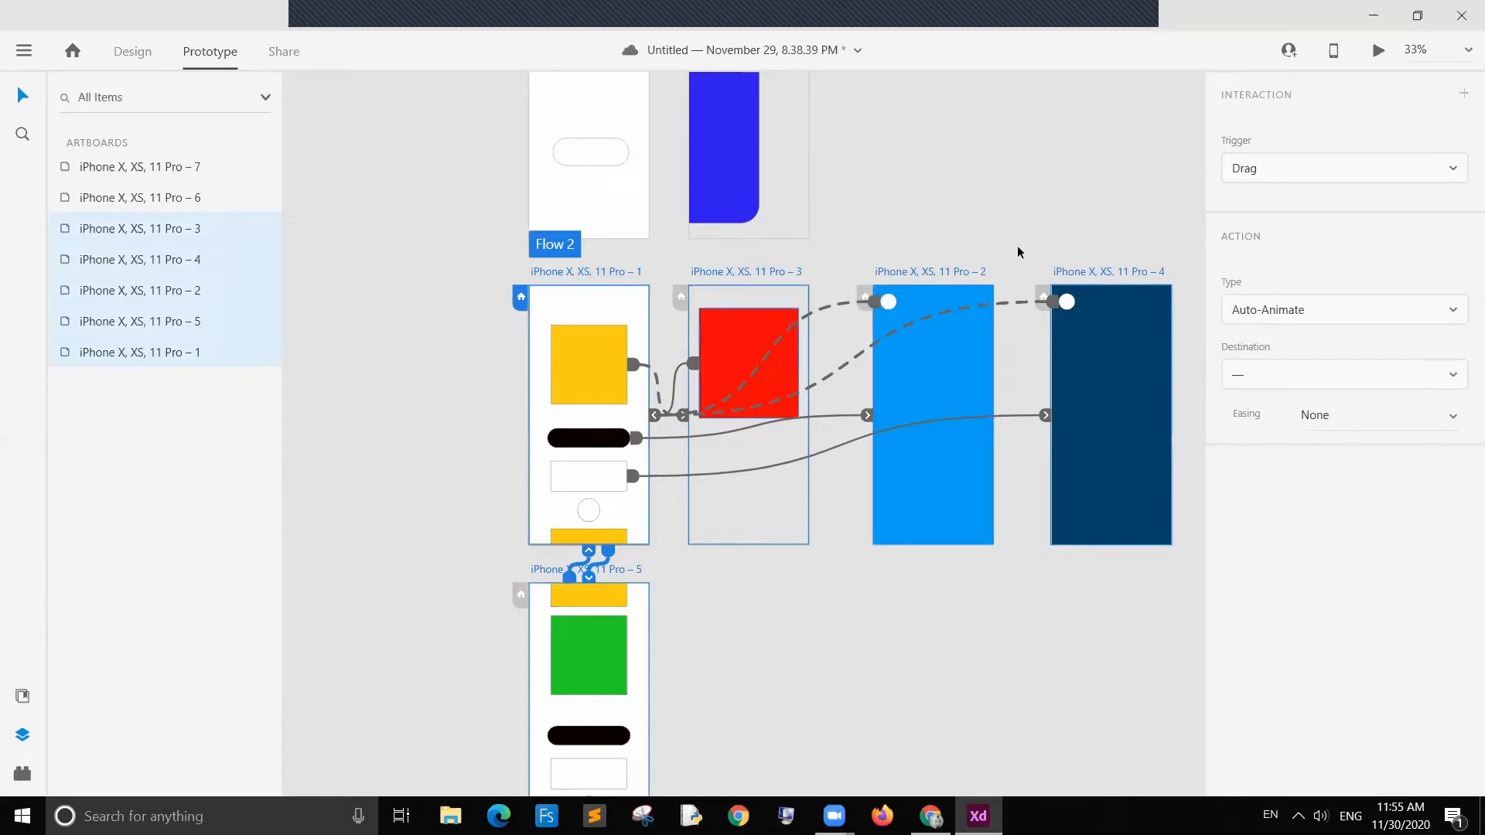
Step: Preview the new flow, tapping the pill, the white circle and the white rectangle to test the transitions
click(1376, 51)
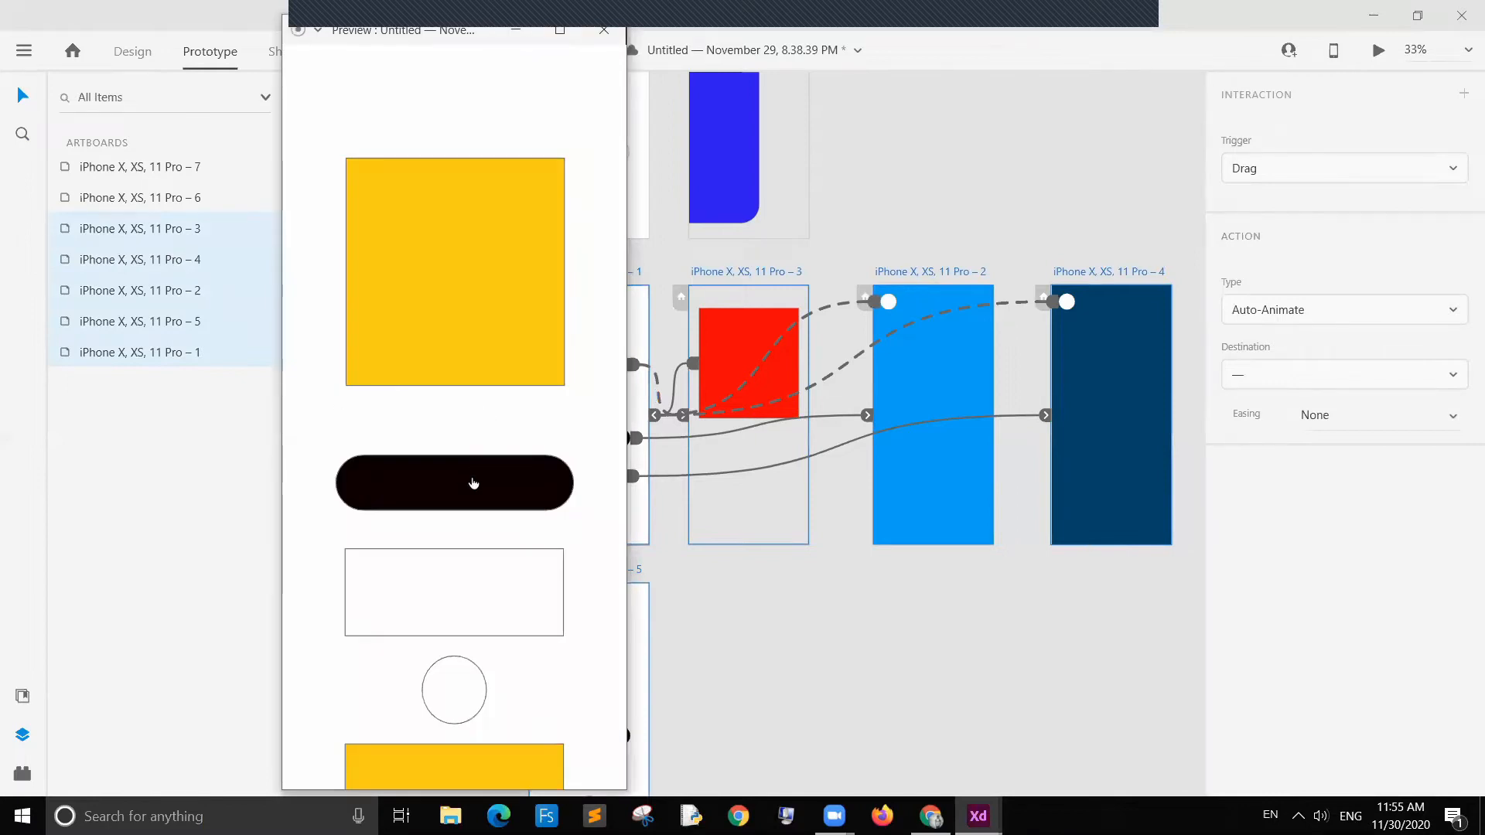
click(472, 485)
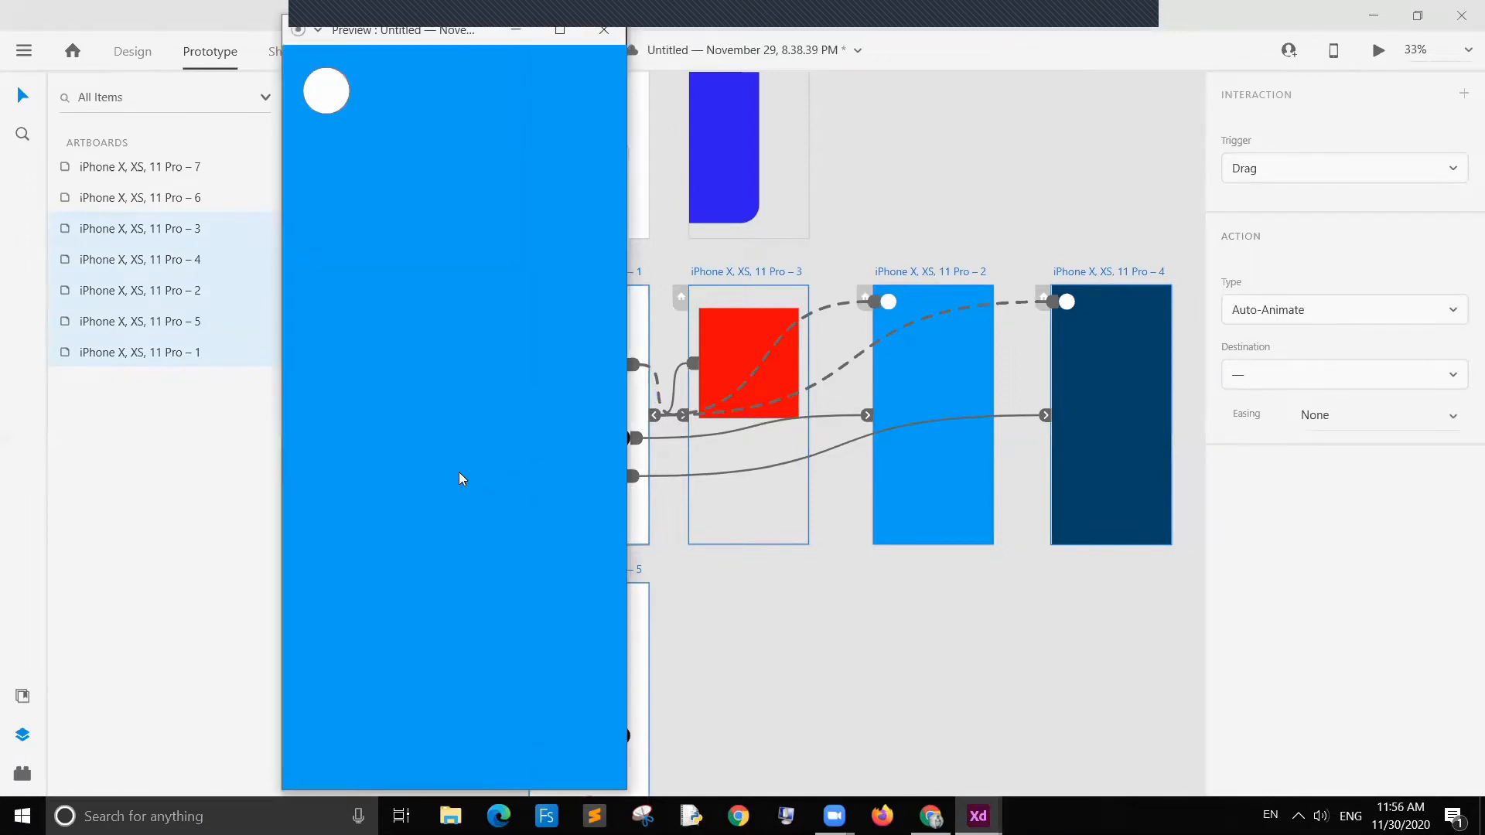
click(319, 88)
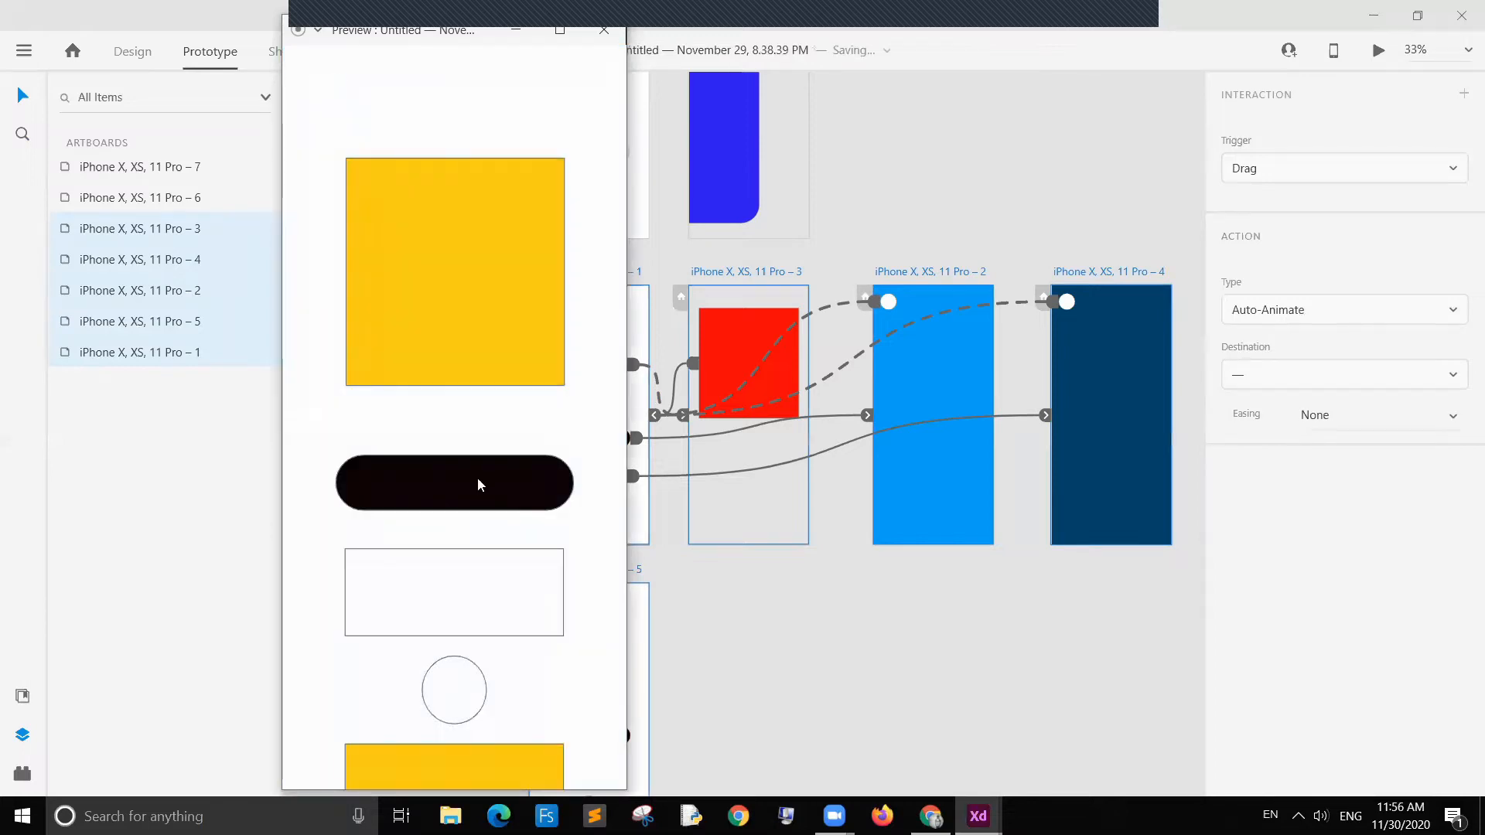
click(478, 485)
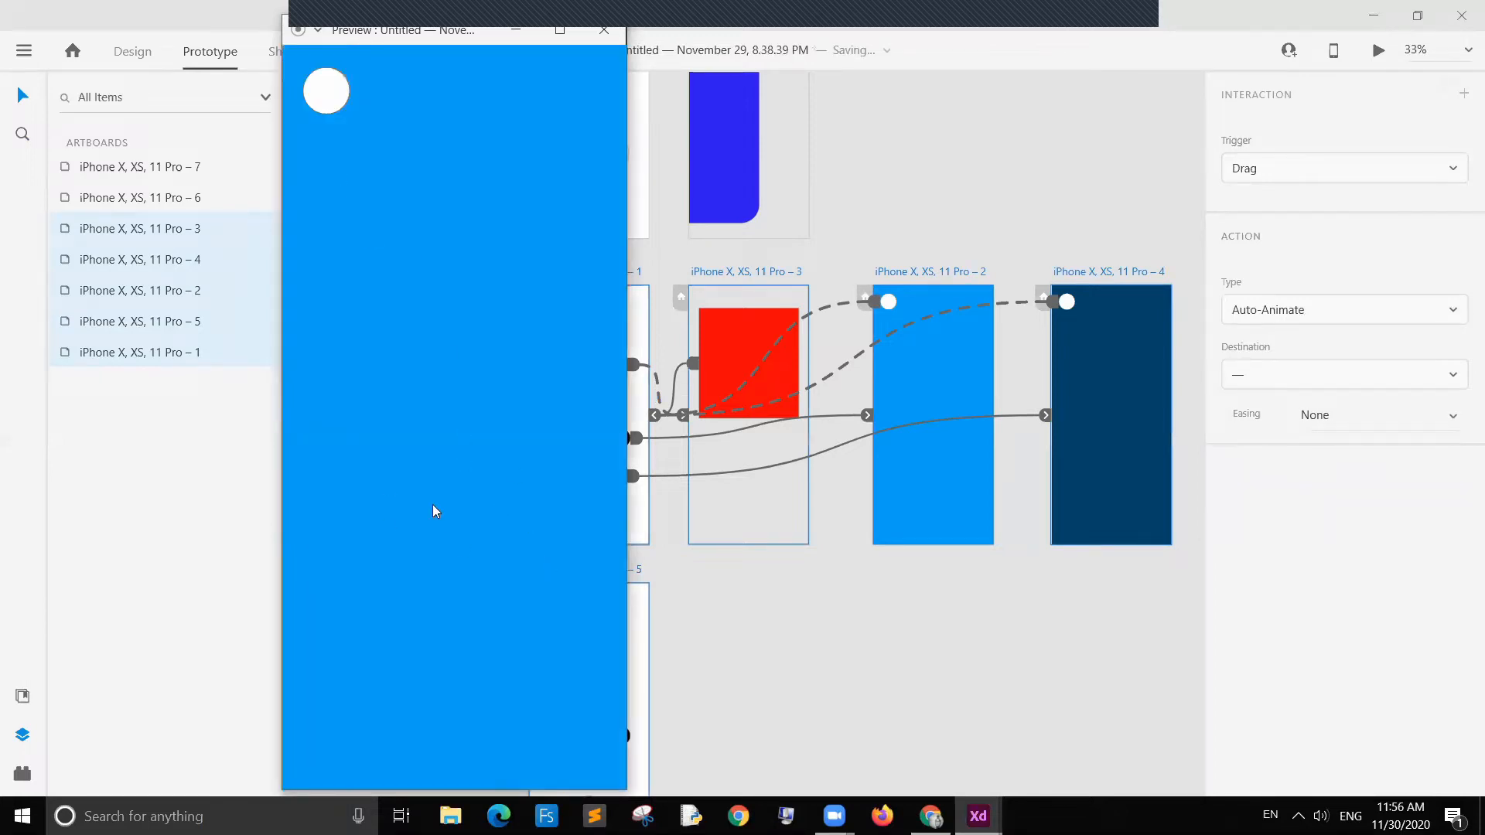
drag(307, 97, 302, 558)
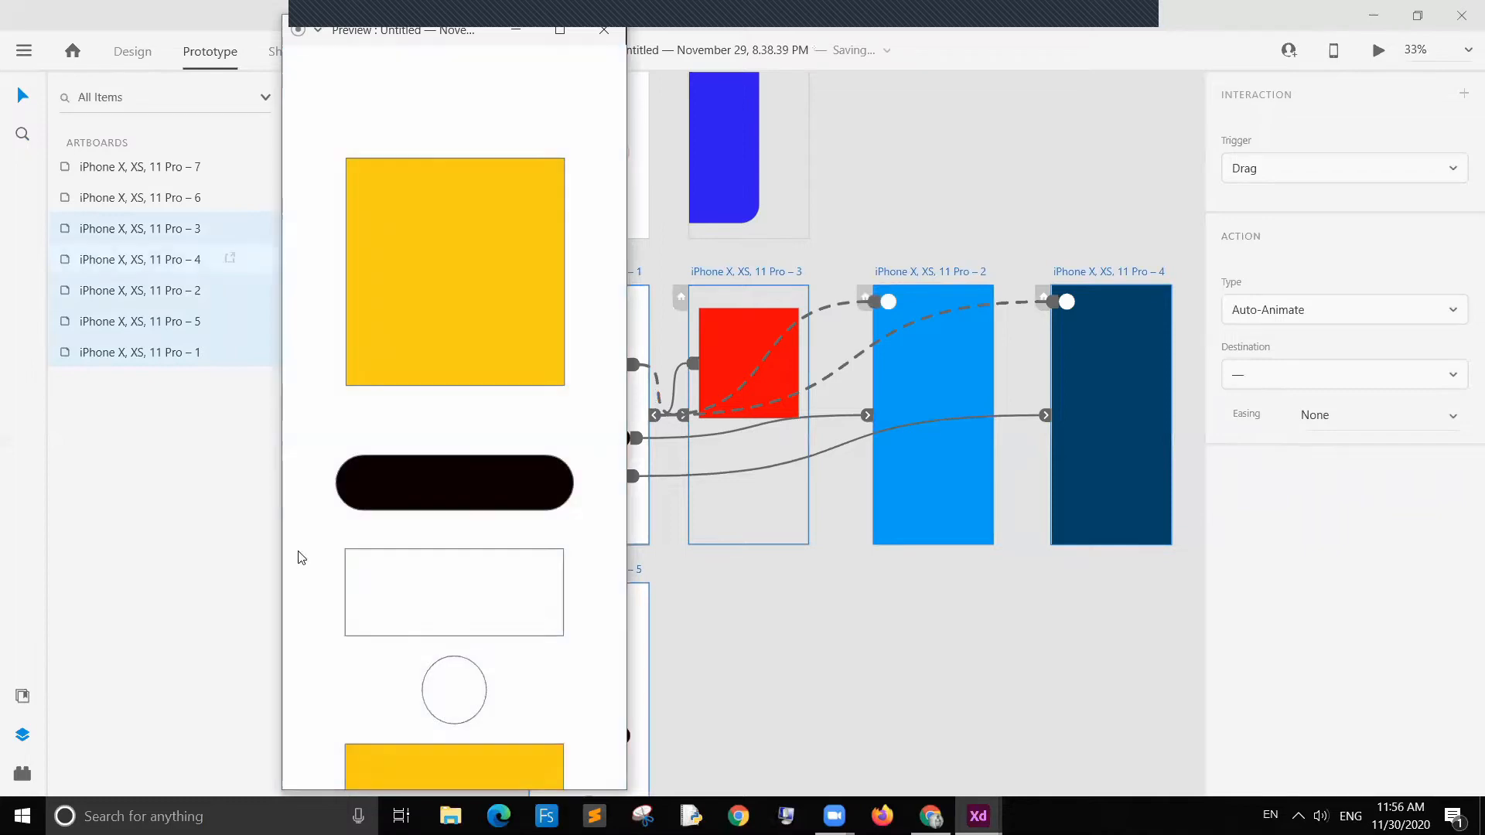
click(440, 603)
click(319, 93)
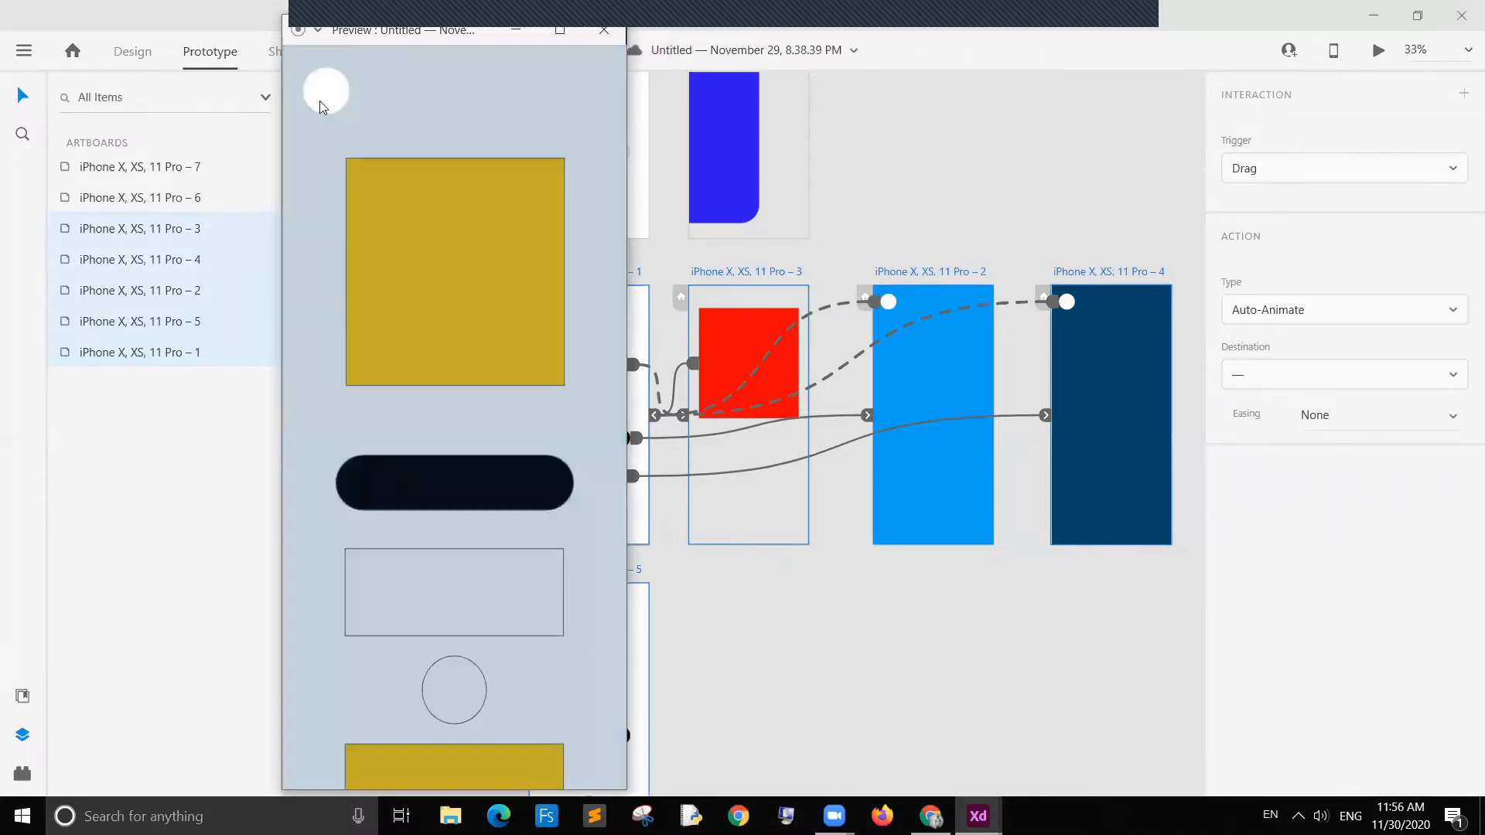
Step: Keep testing the flow in preview by tapping the white rectangle, the pill and the white circle, then close the preview window
click(506, 610)
click(328, 111)
click(498, 617)
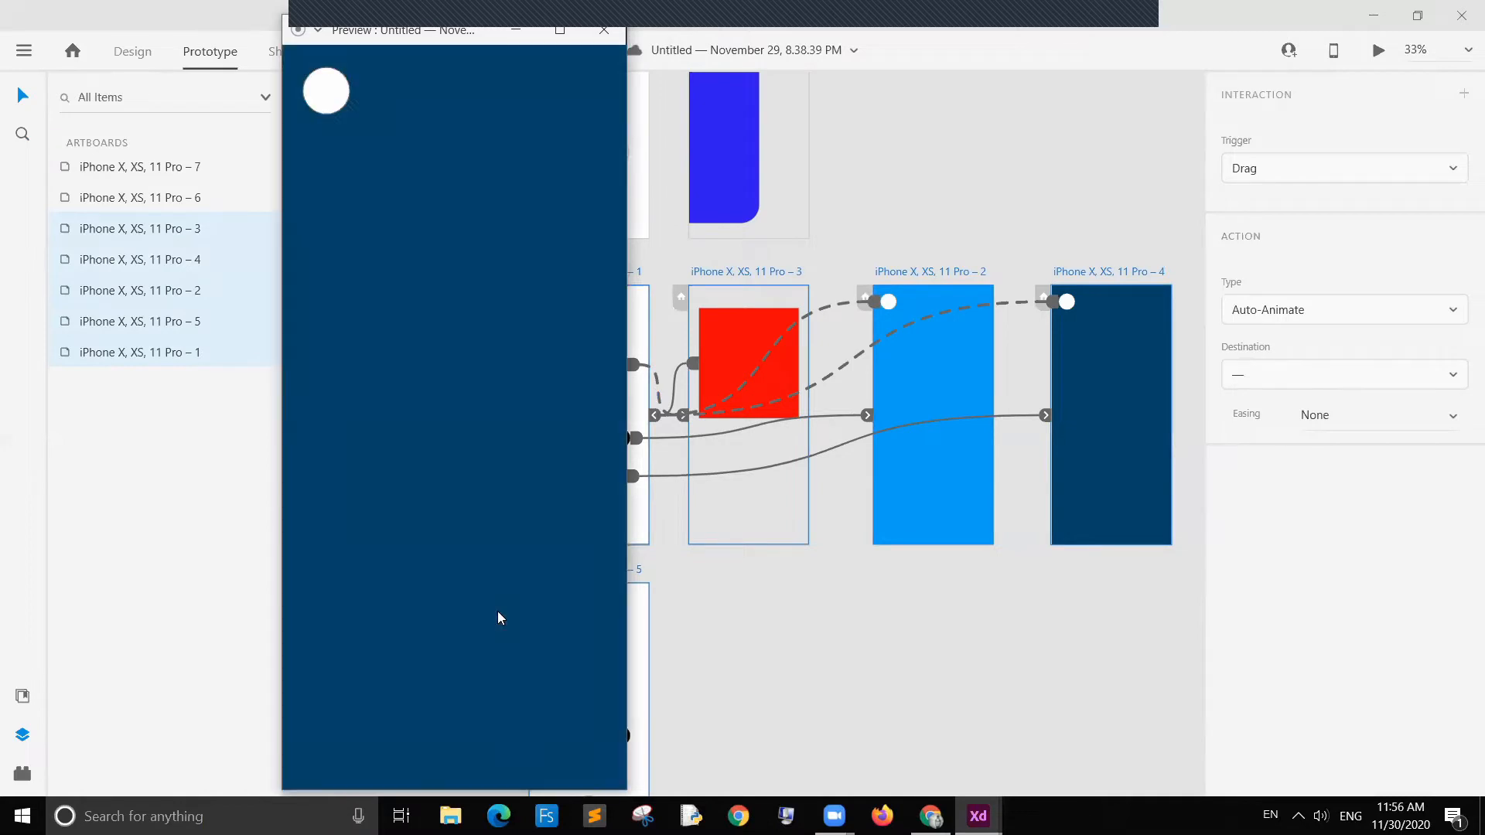
click(325, 93)
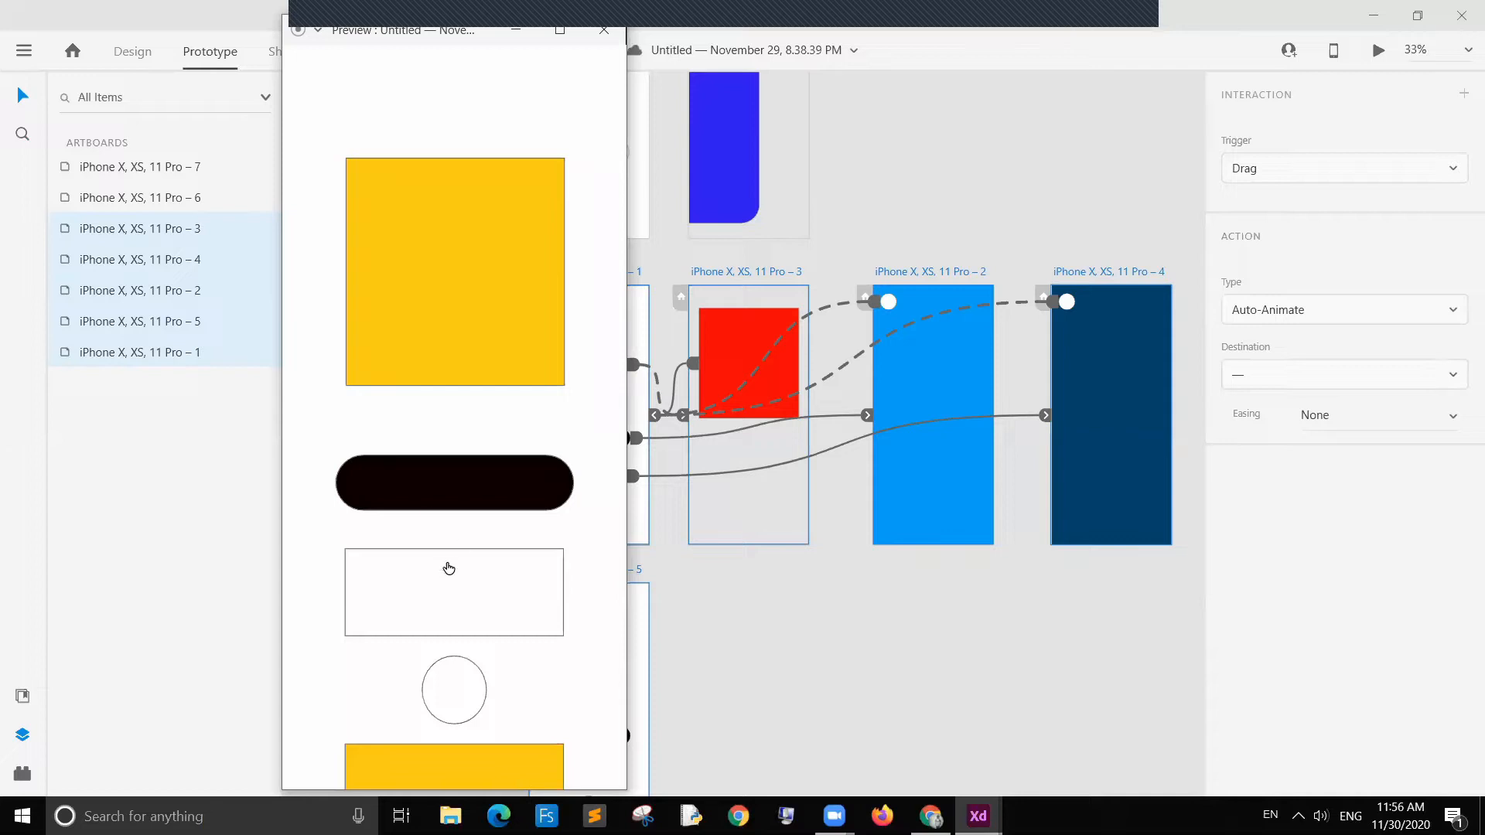
click(439, 490)
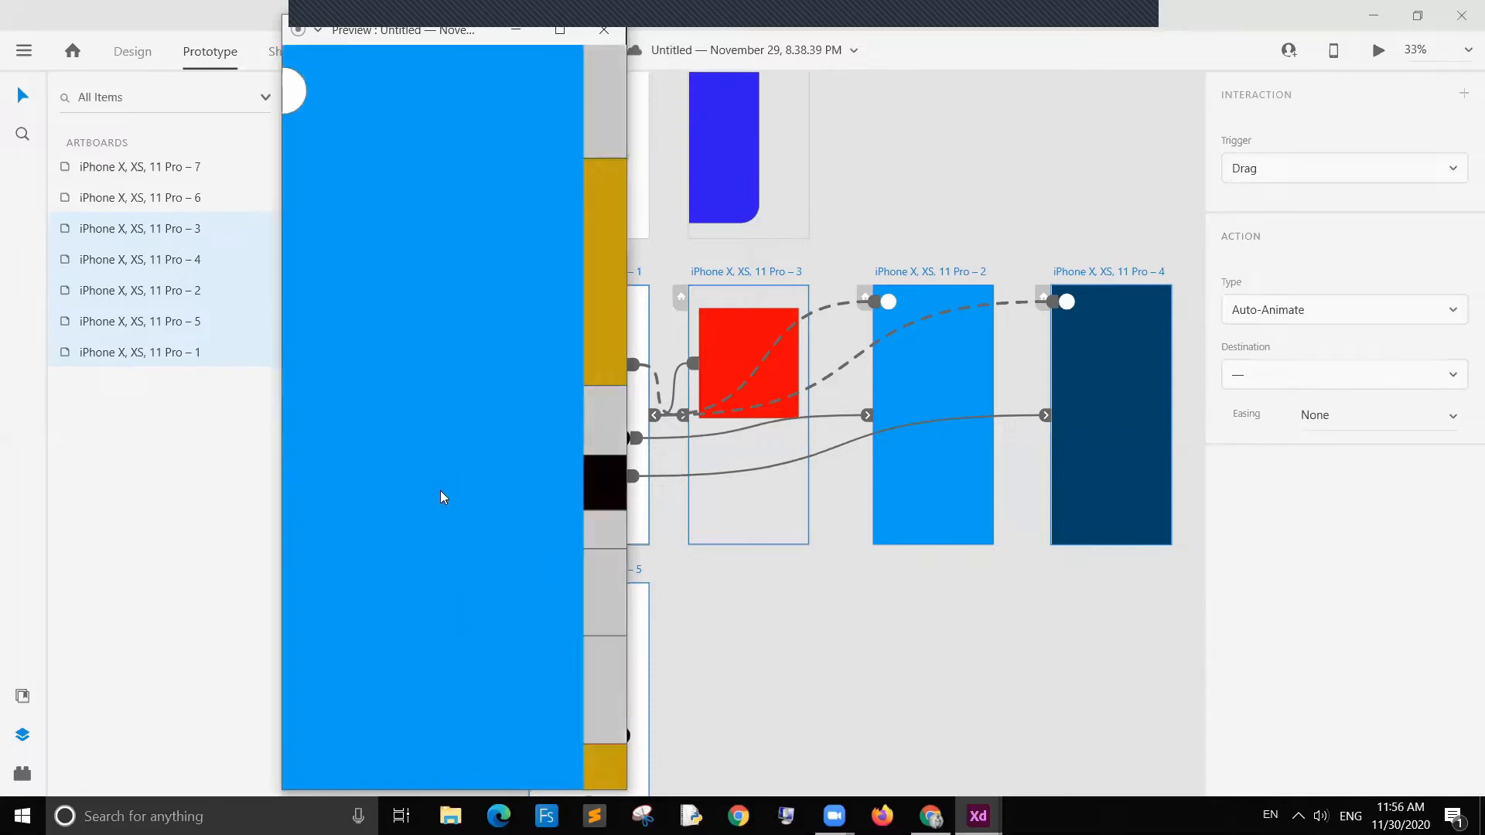
click(328, 97)
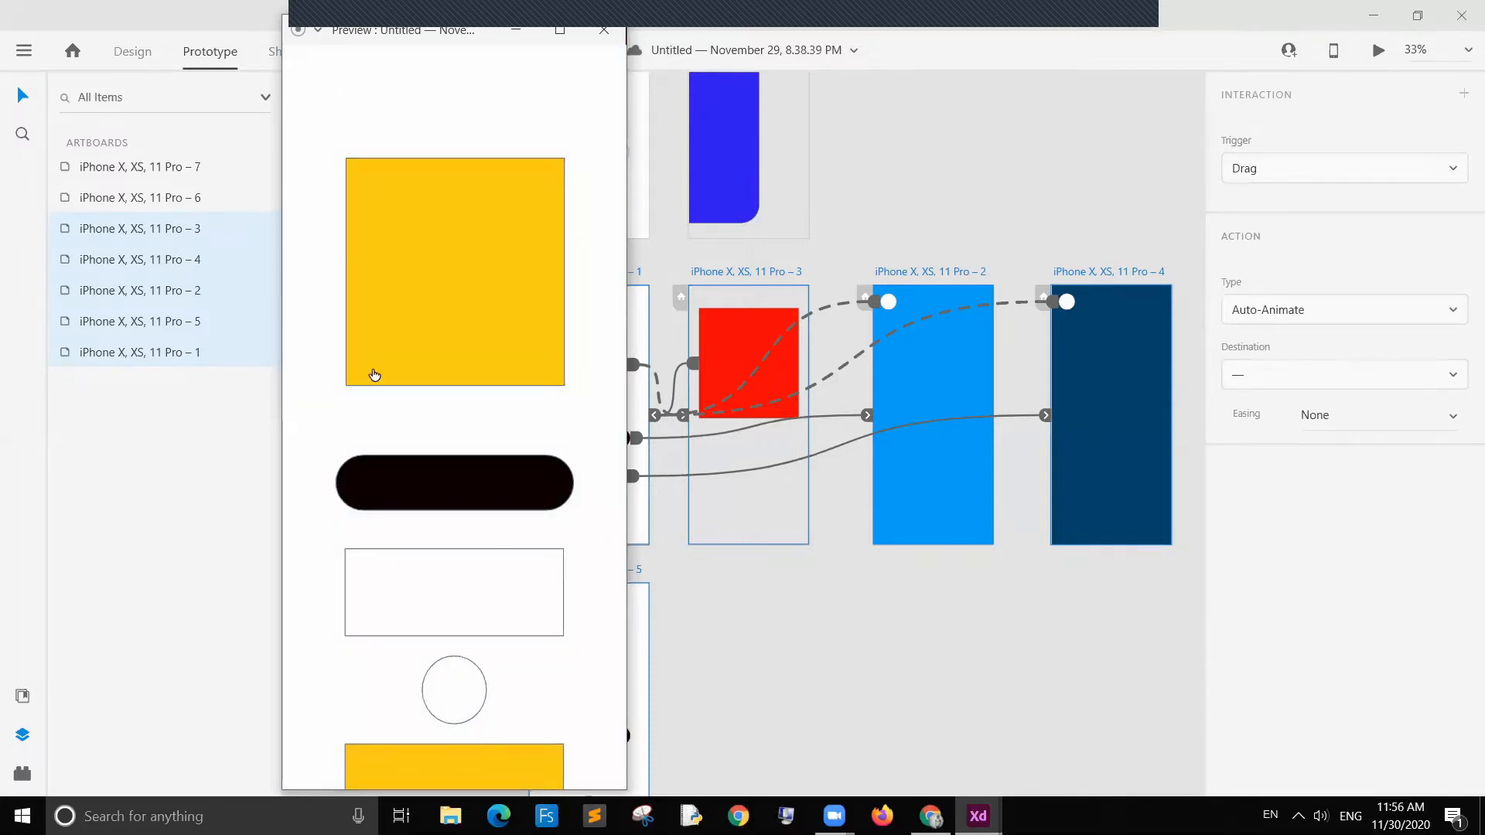
click(387, 477)
click(330, 96)
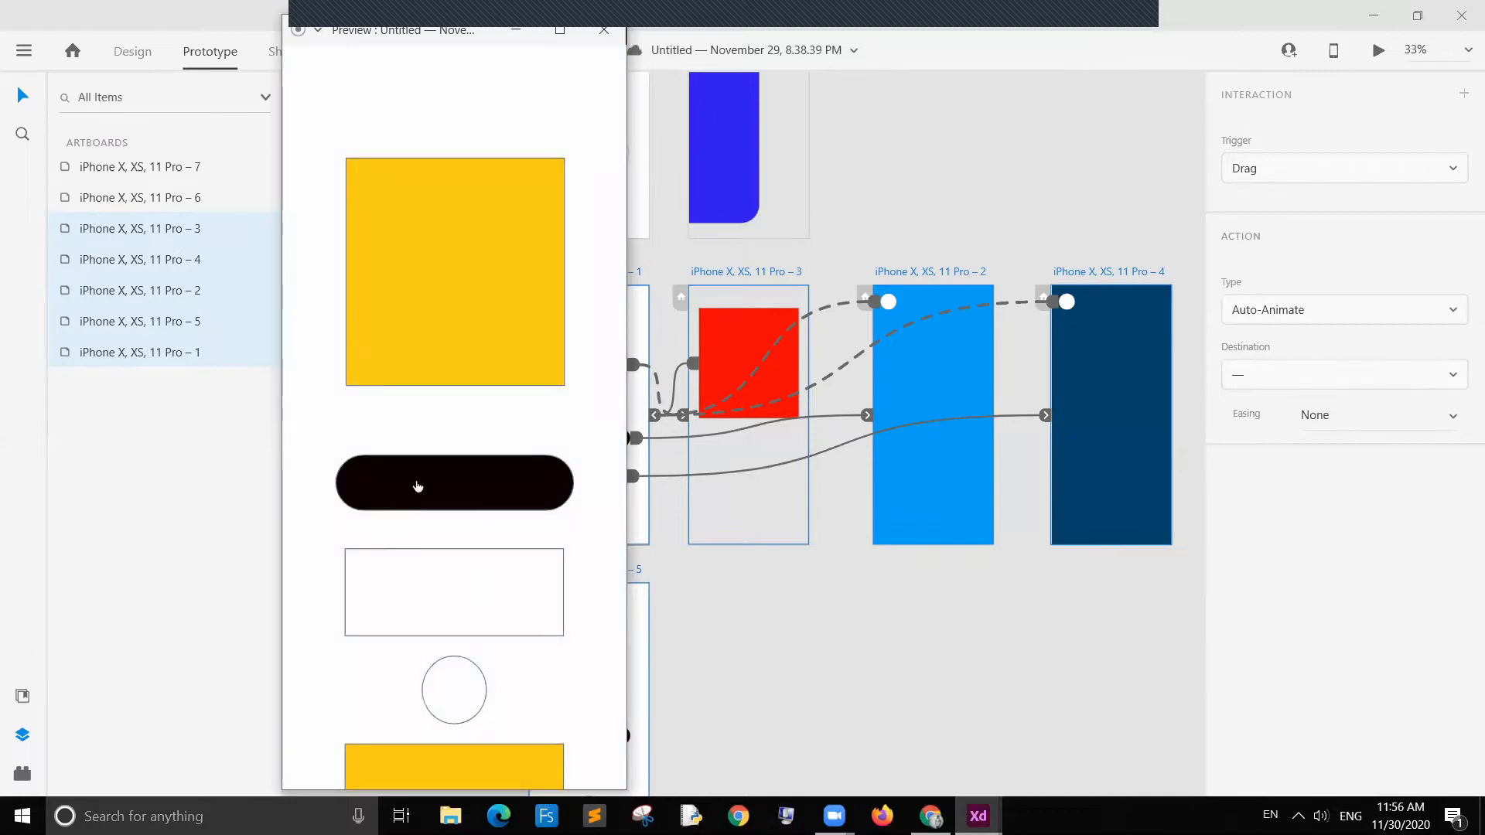
click(417, 486)
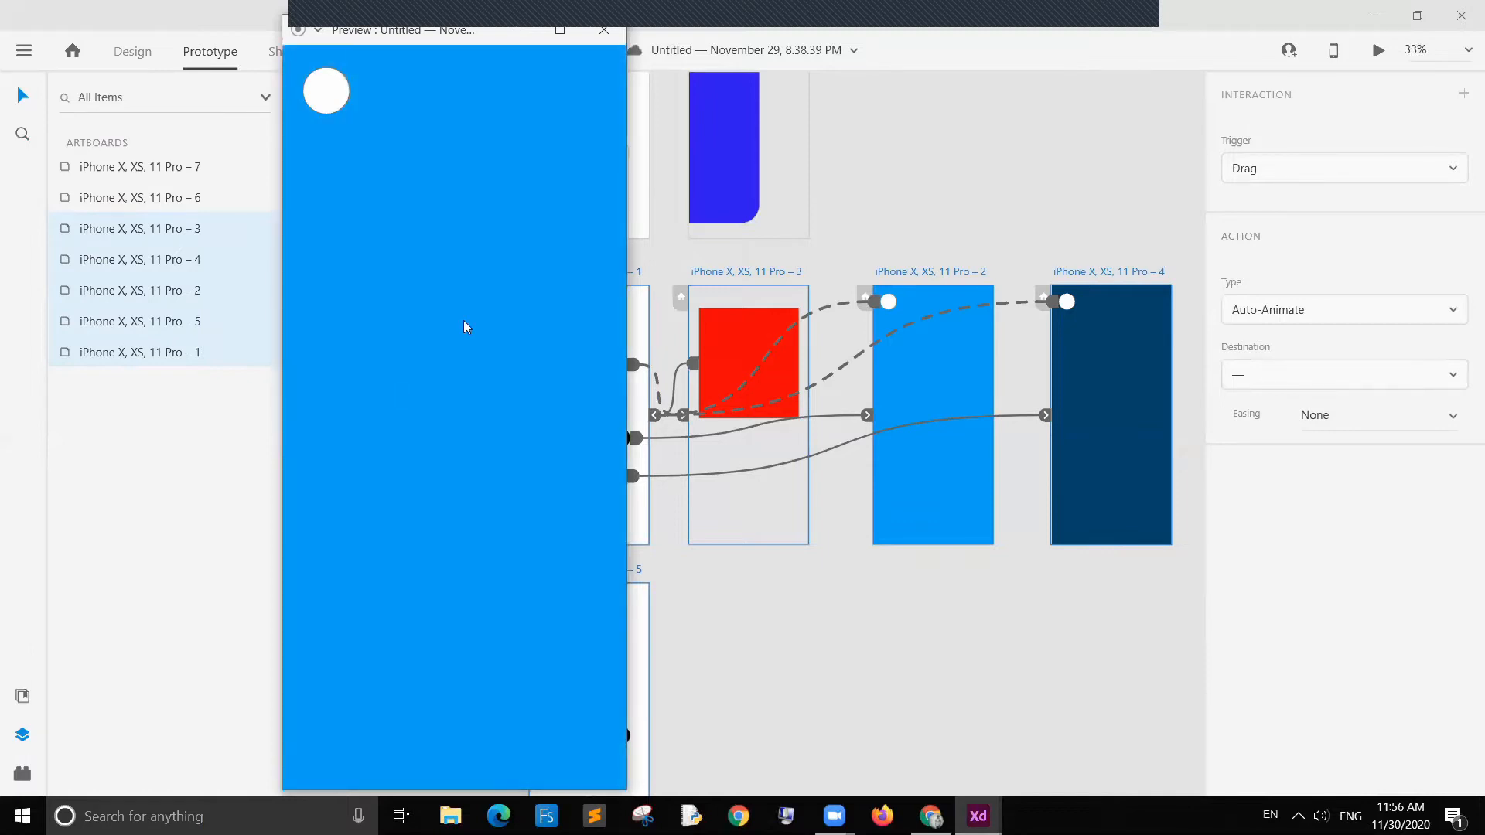
click(318, 95)
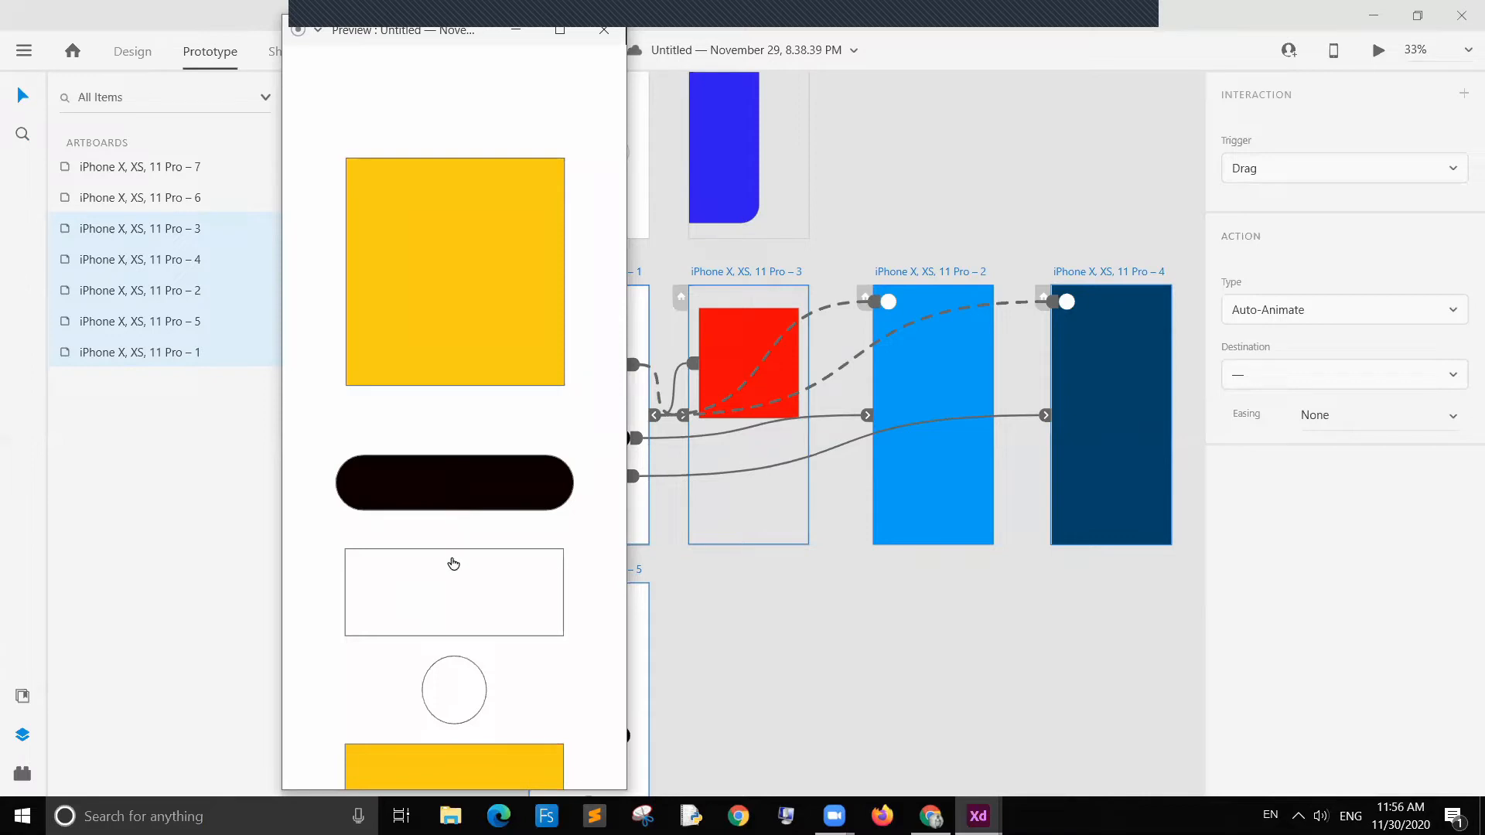
click(454, 583)
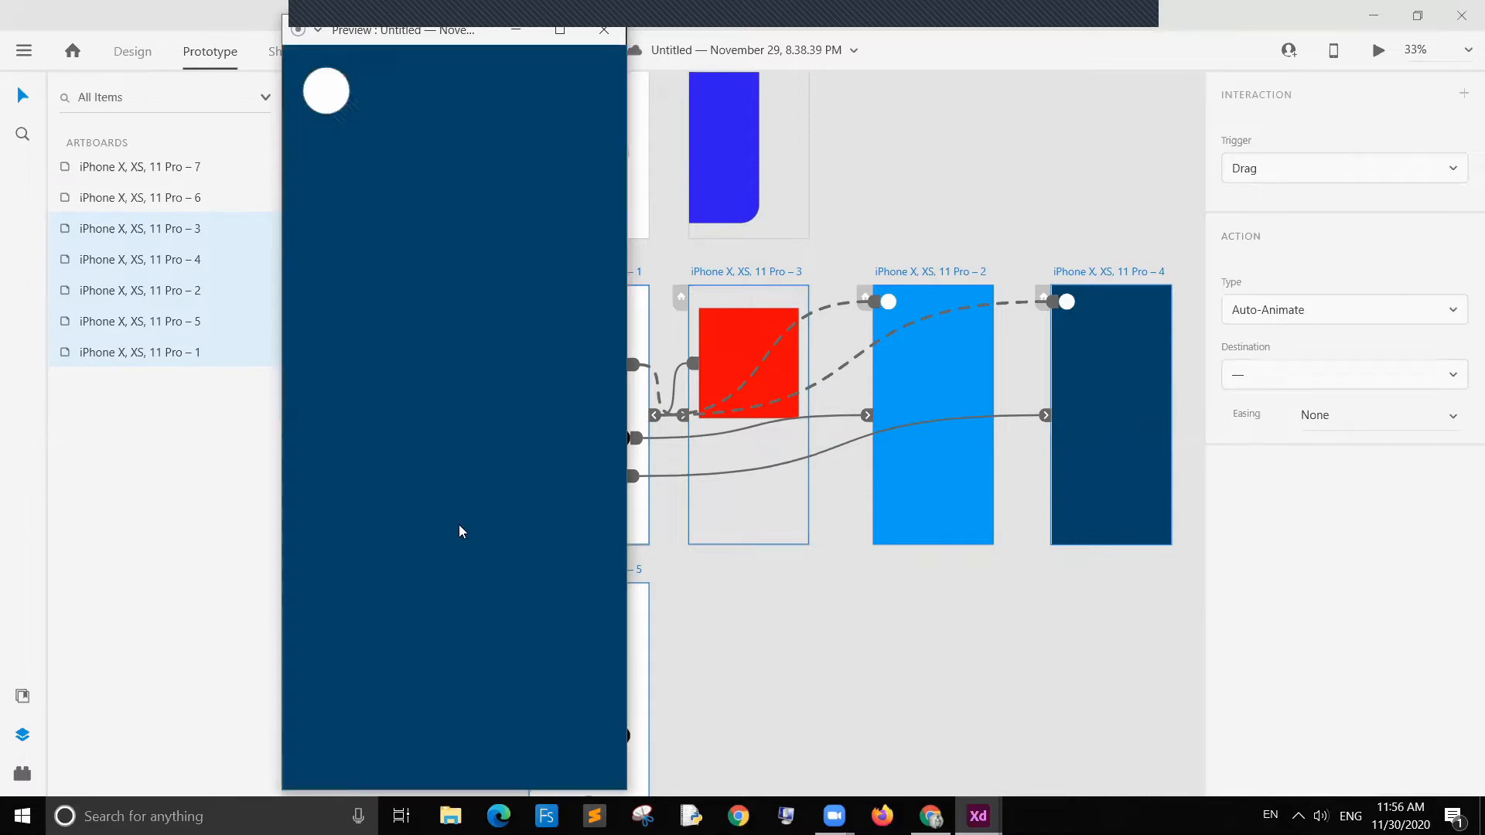
click(331, 93)
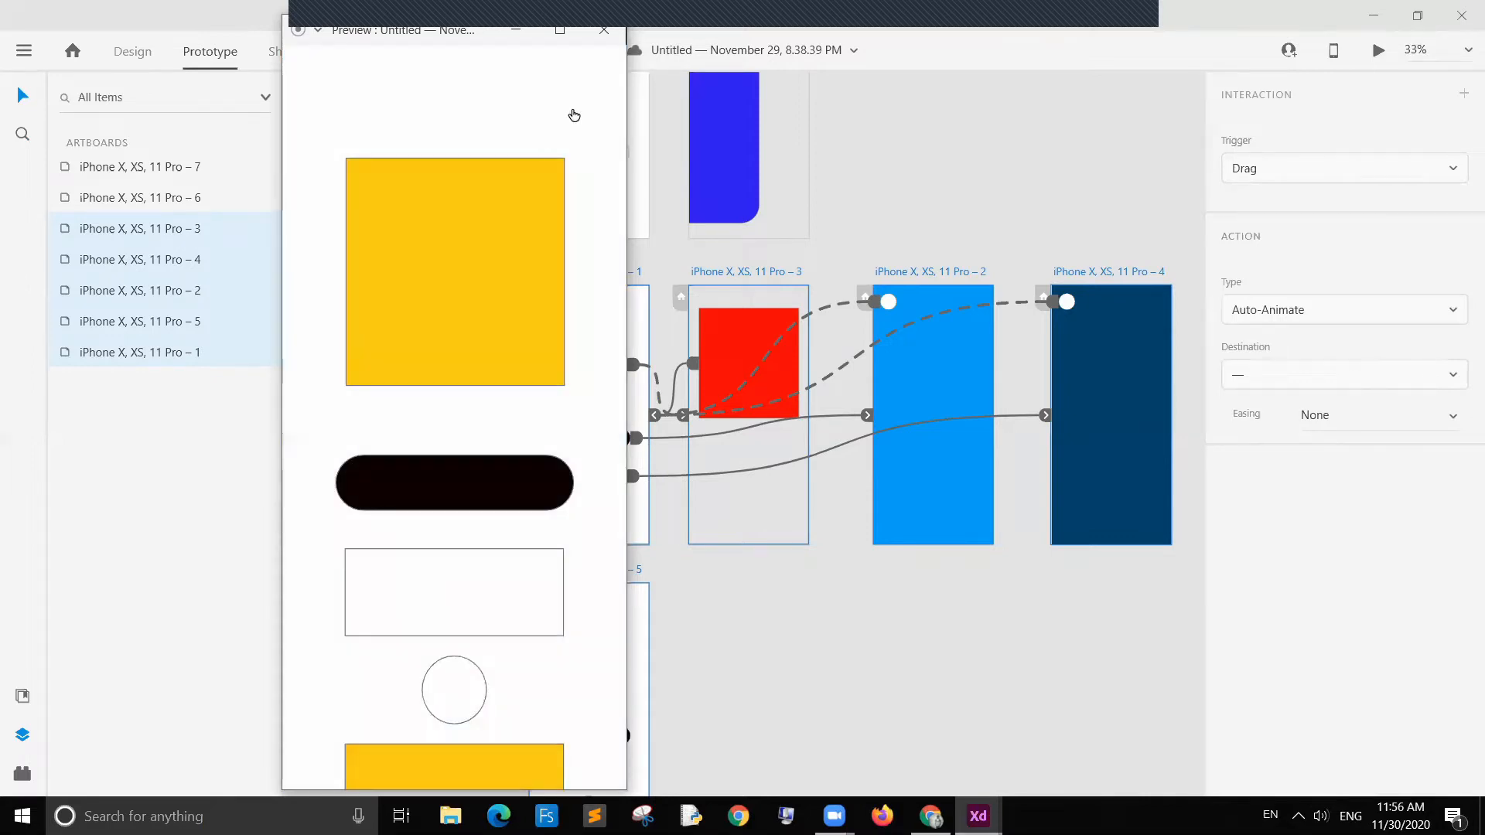
click(603, 35)
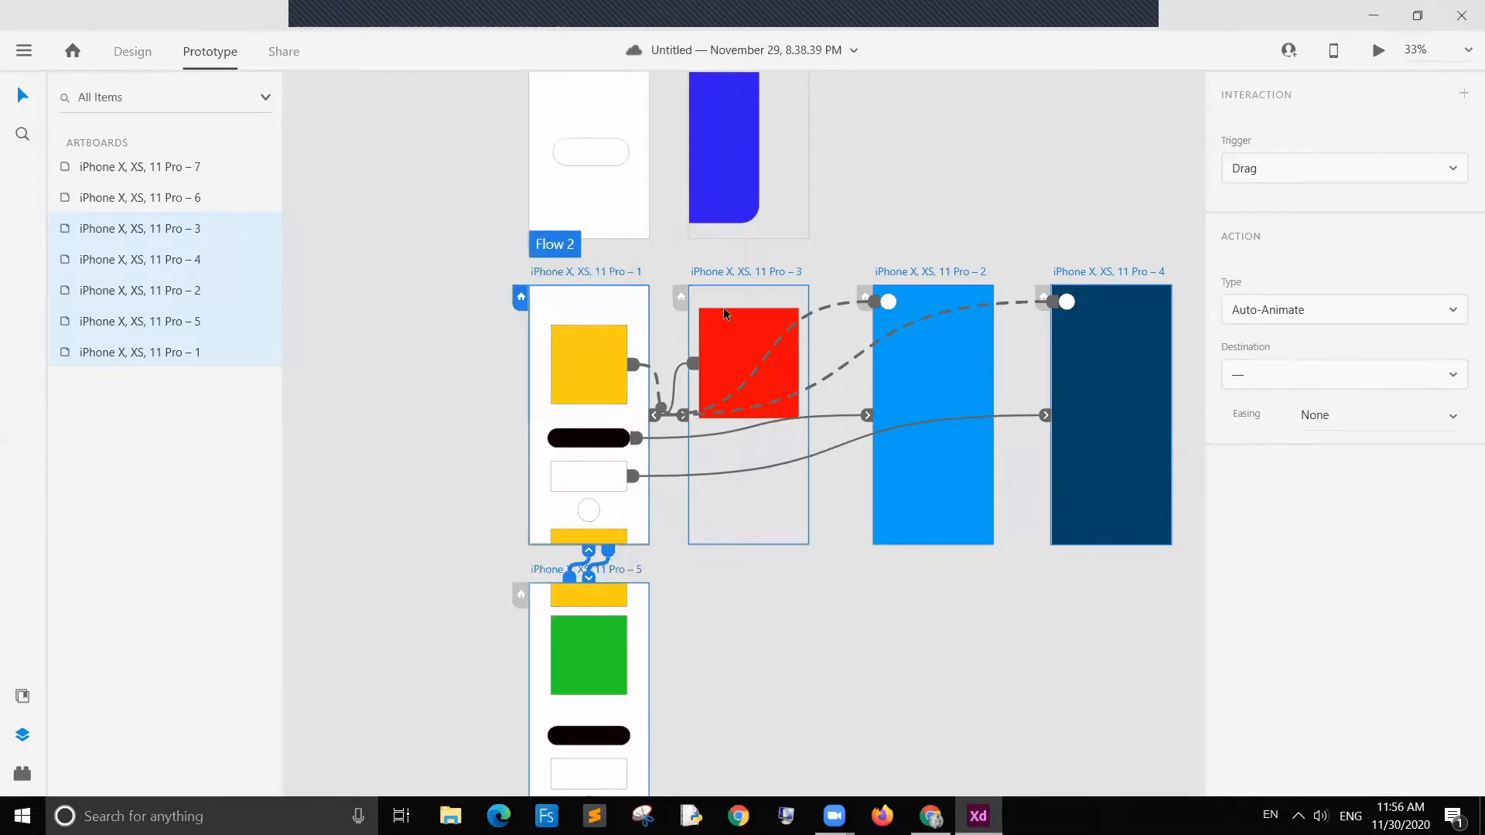
Step: Inspect the Overlay interactions set on the white circles of artboards iPhone X, XS, 11 Pro – 2 and – 4
click(858, 328)
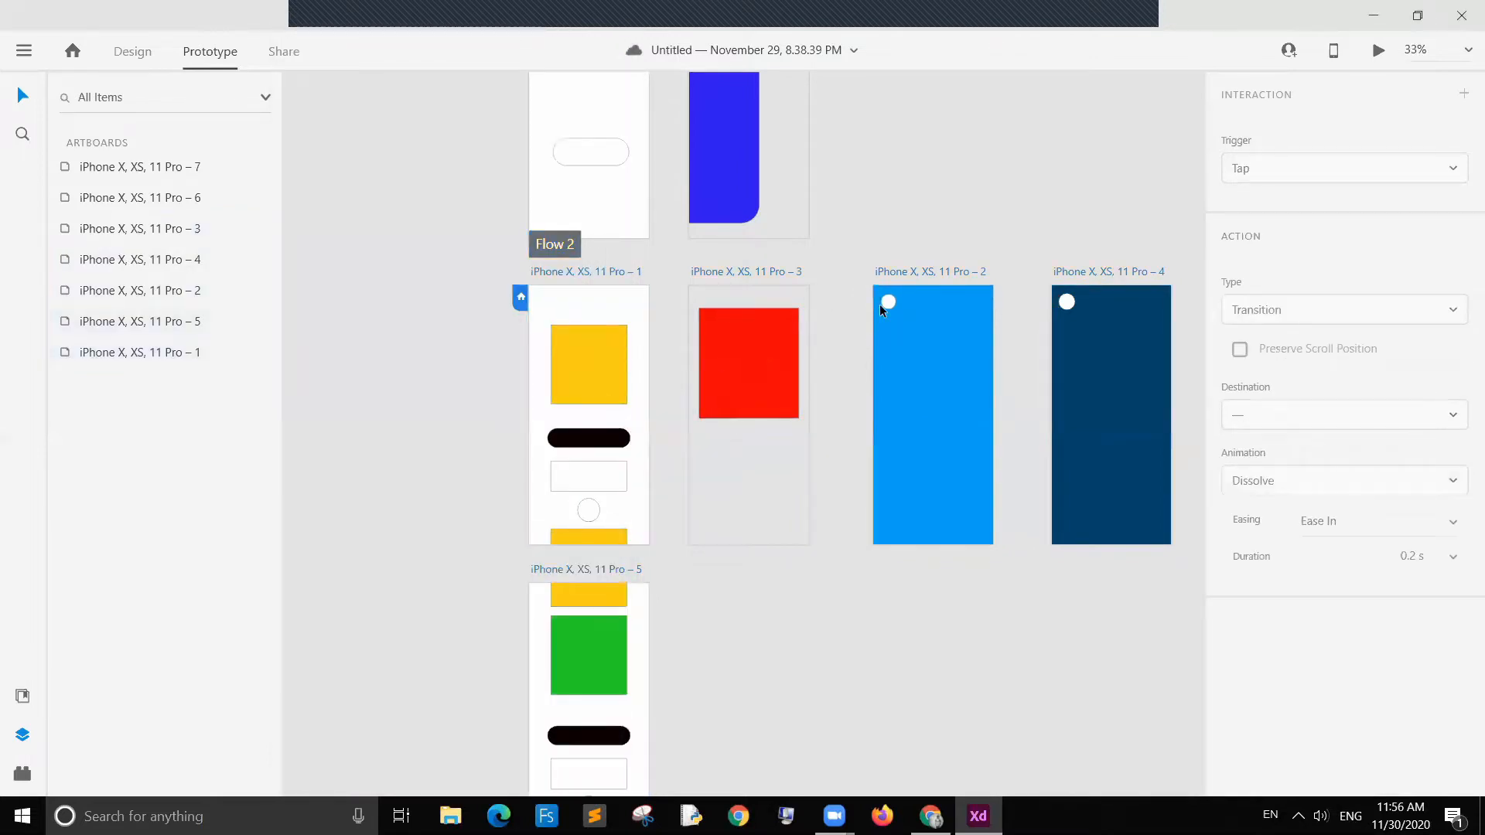
click(888, 304)
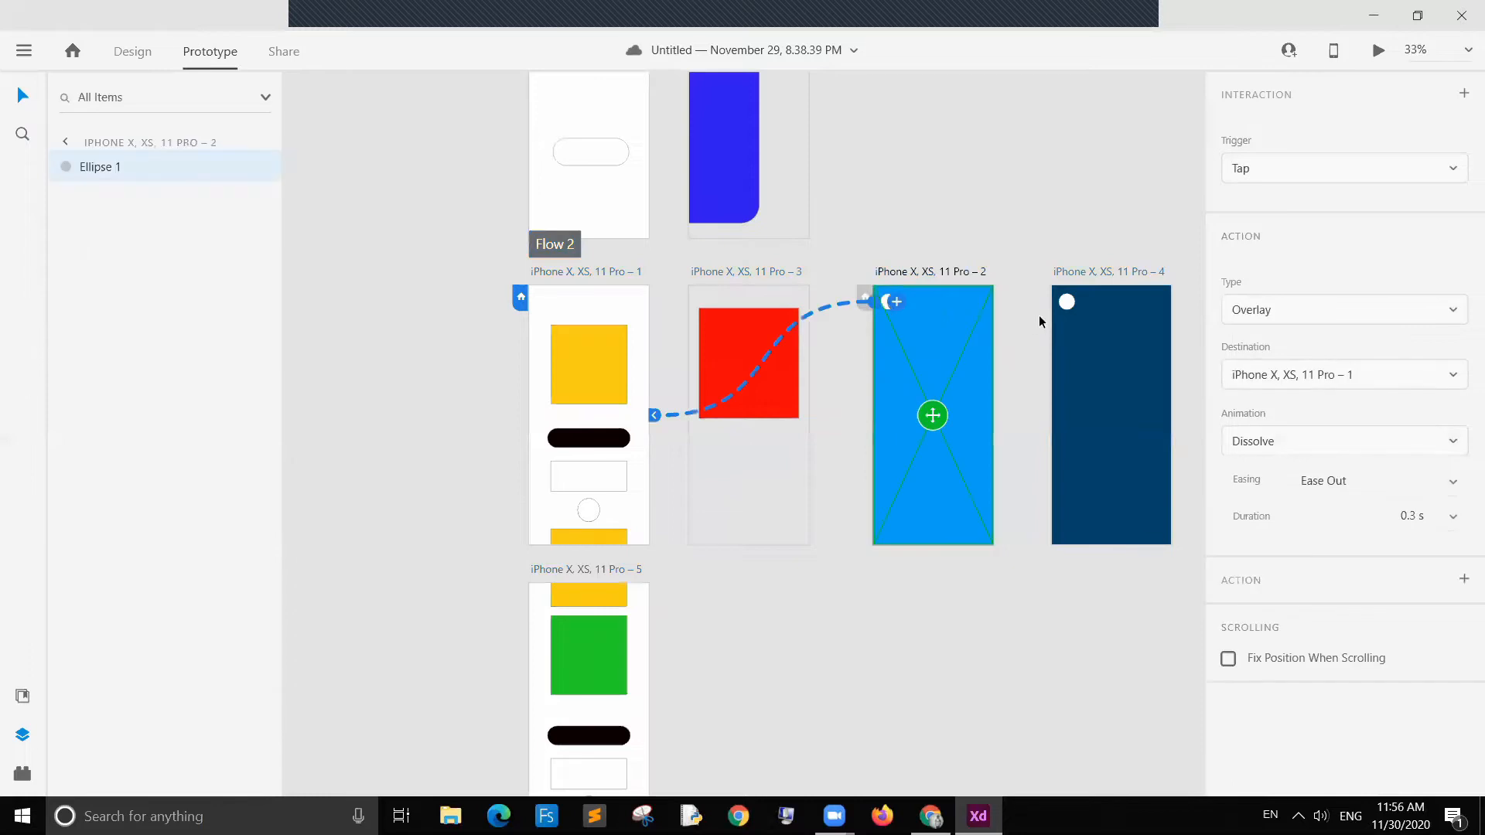
click(1066, 304)
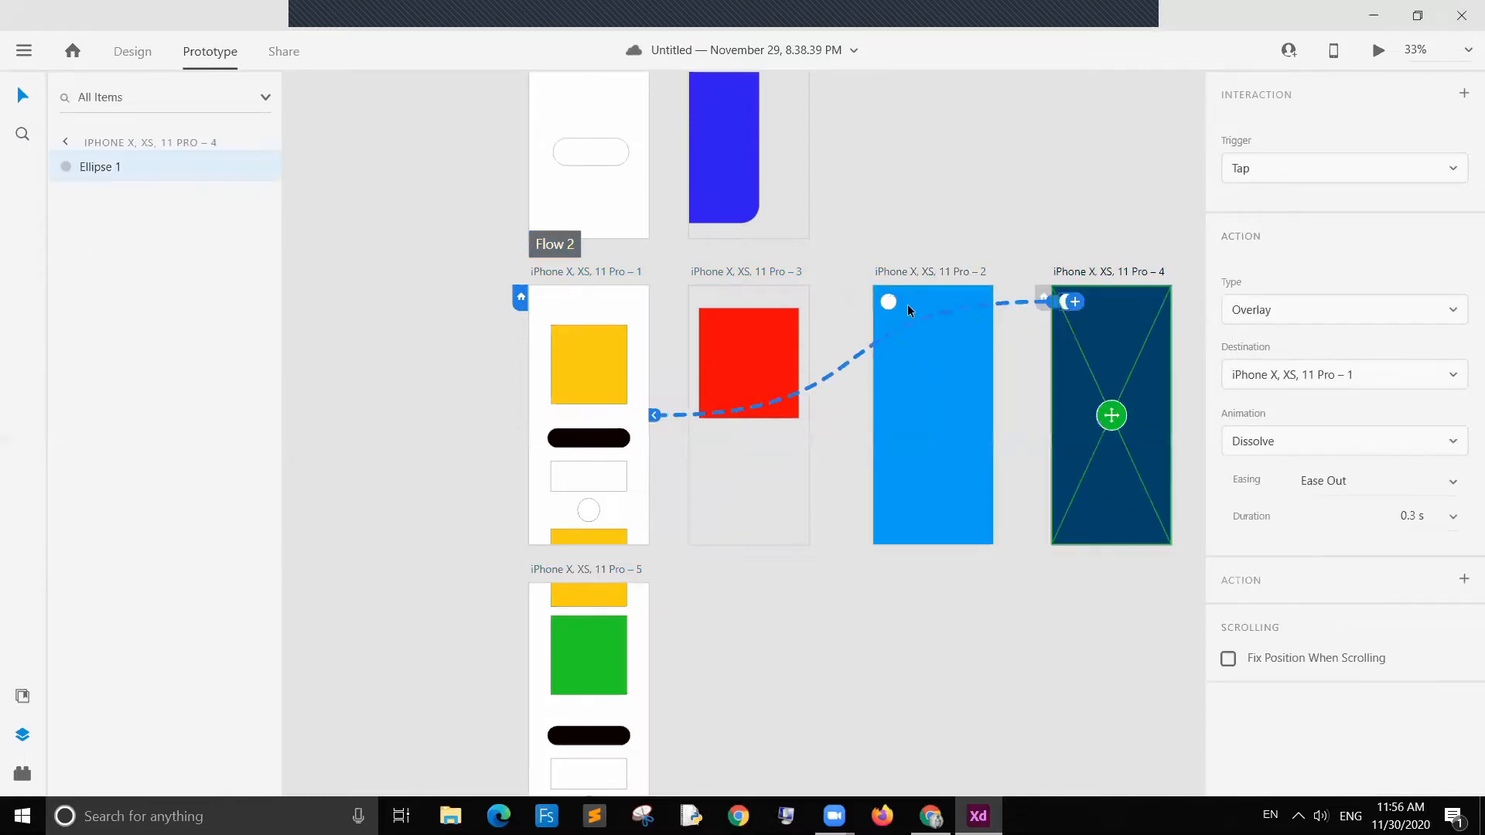
click(887, 300)
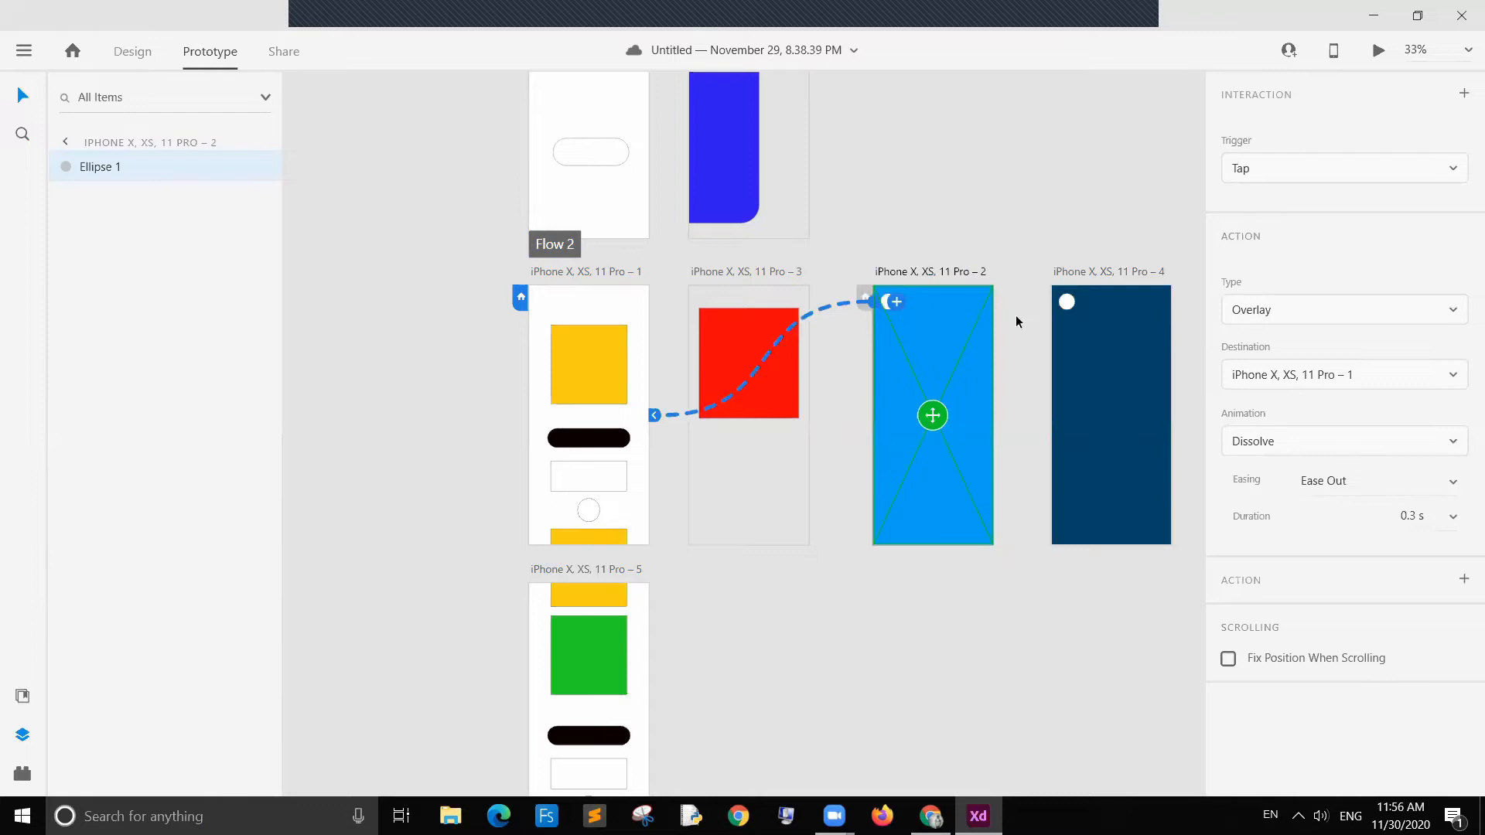
click(1066, 302)
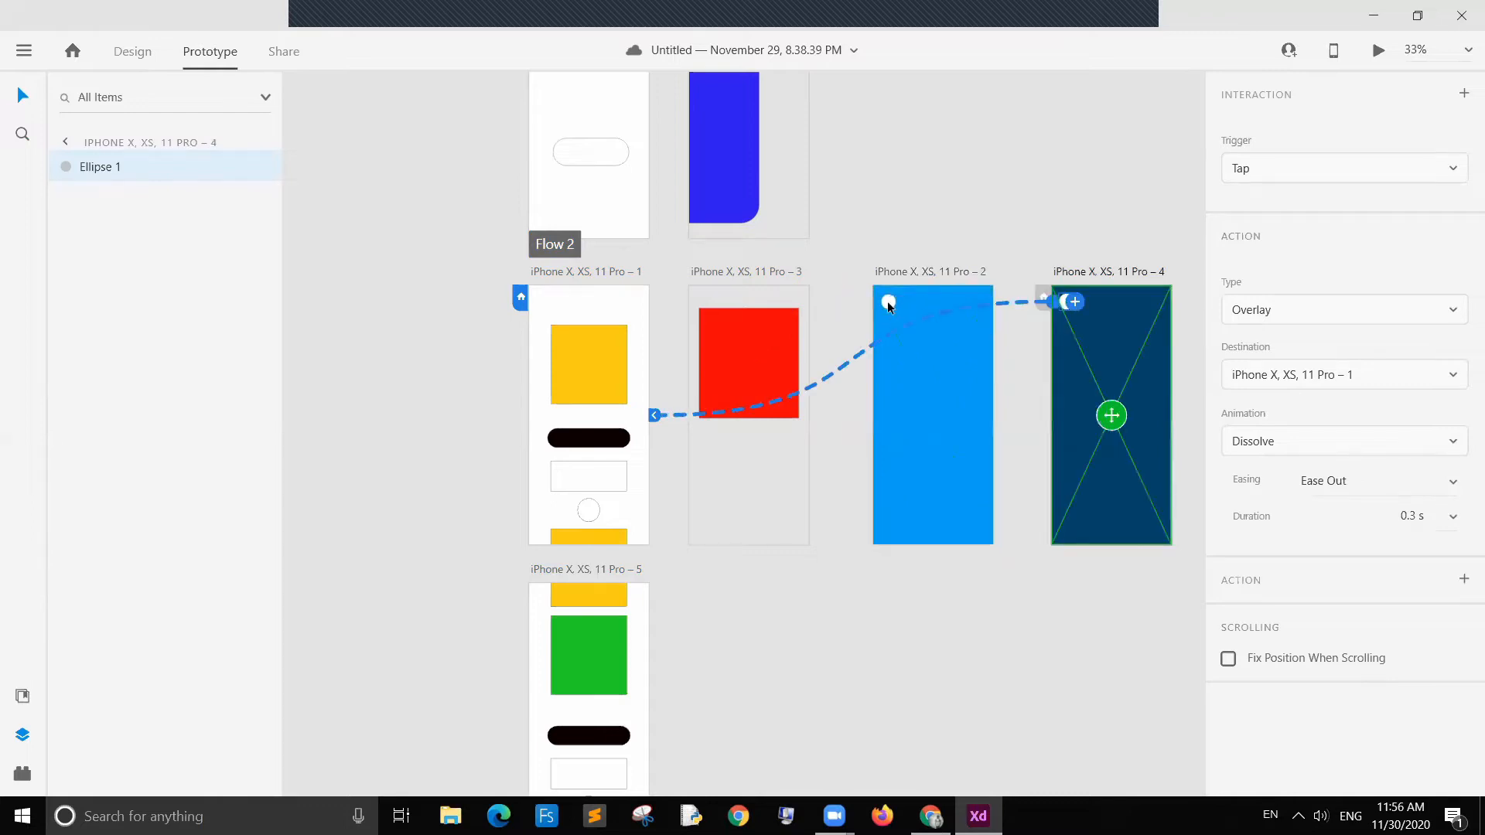
click(888, 302)
click(1069, 307)
click(890, 304)
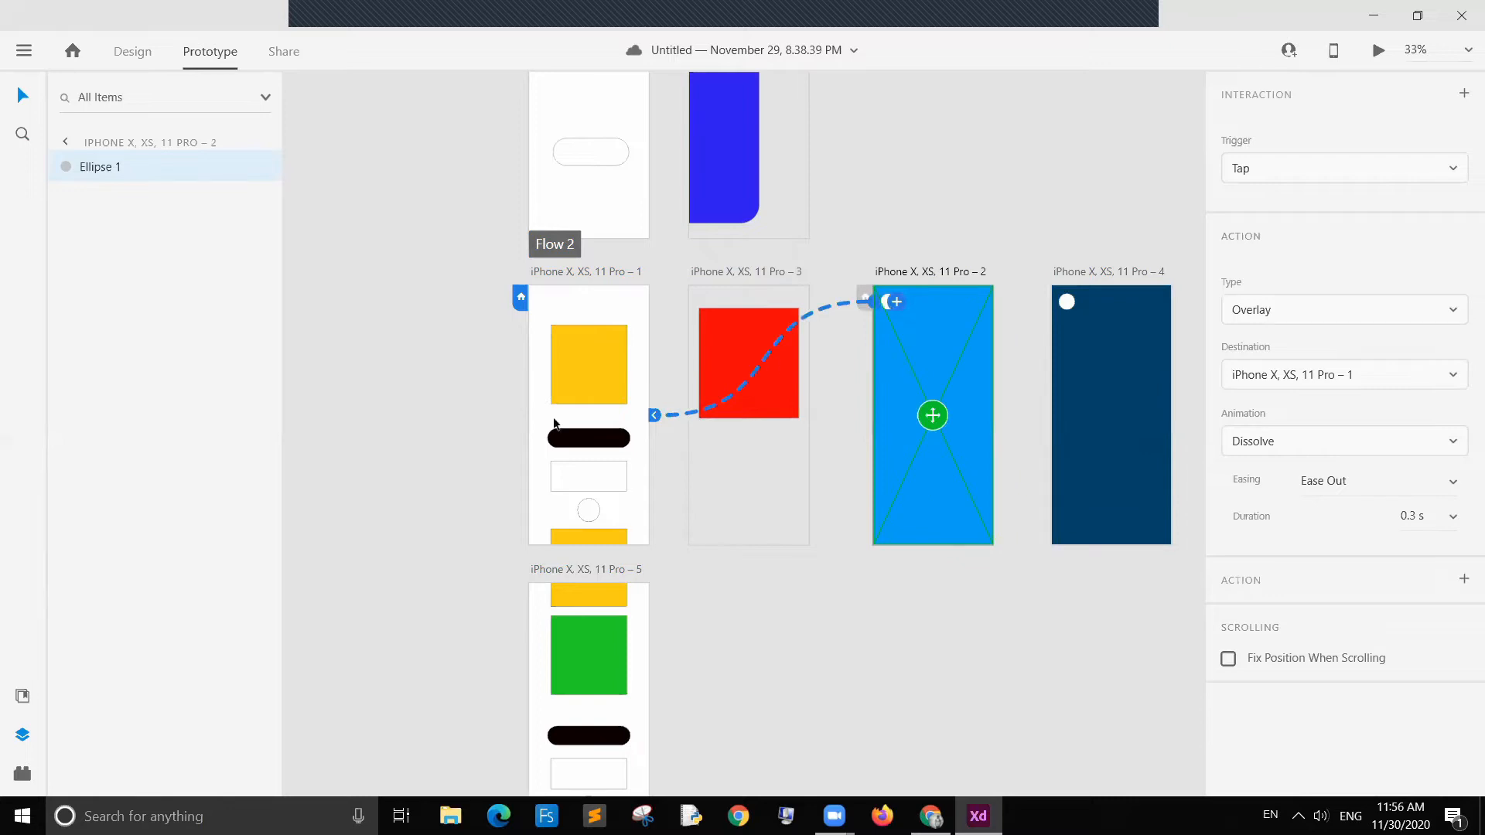
click(872, 328)
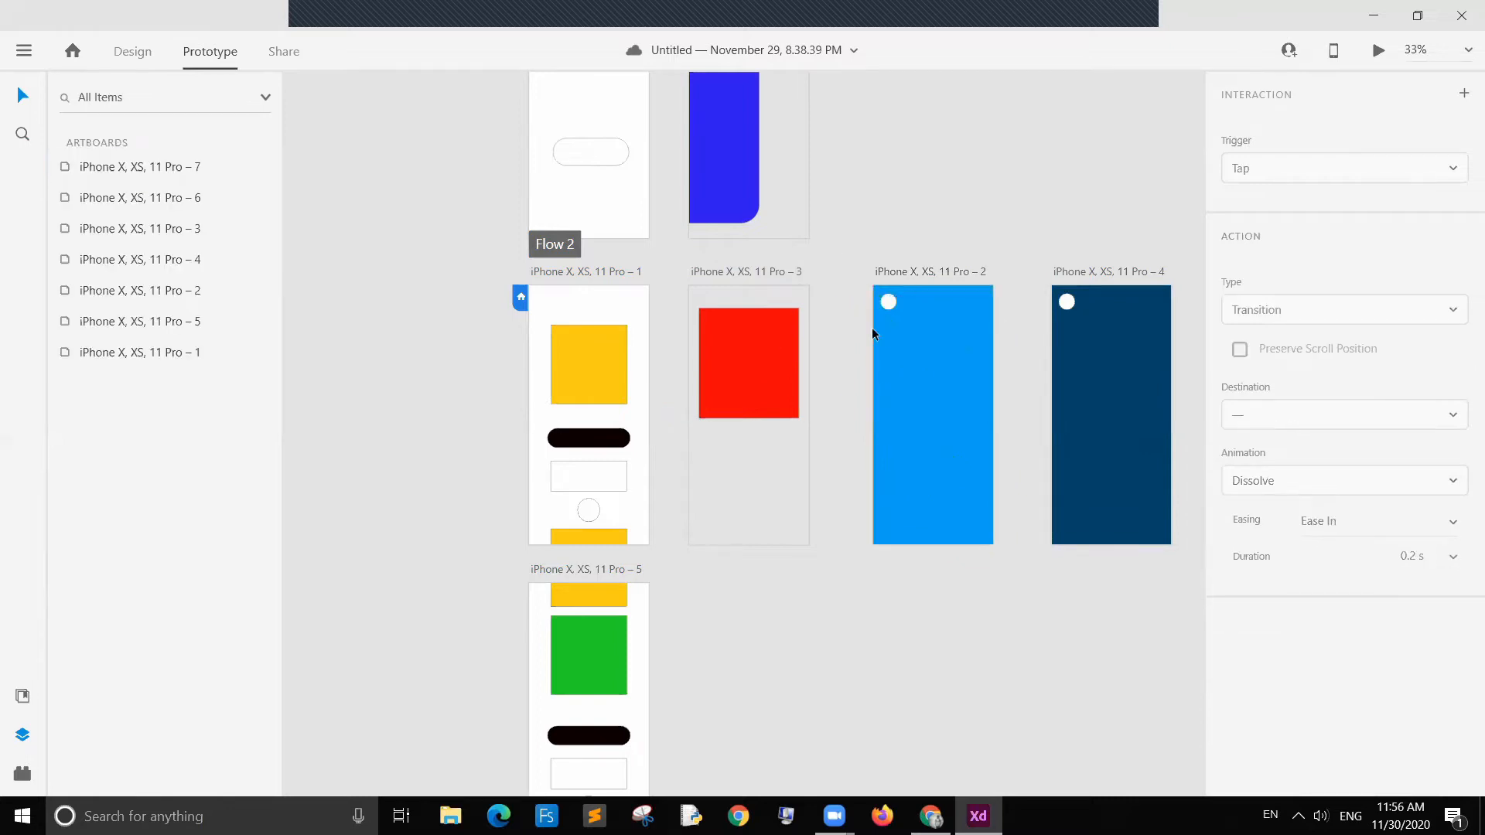
click(884, 303)
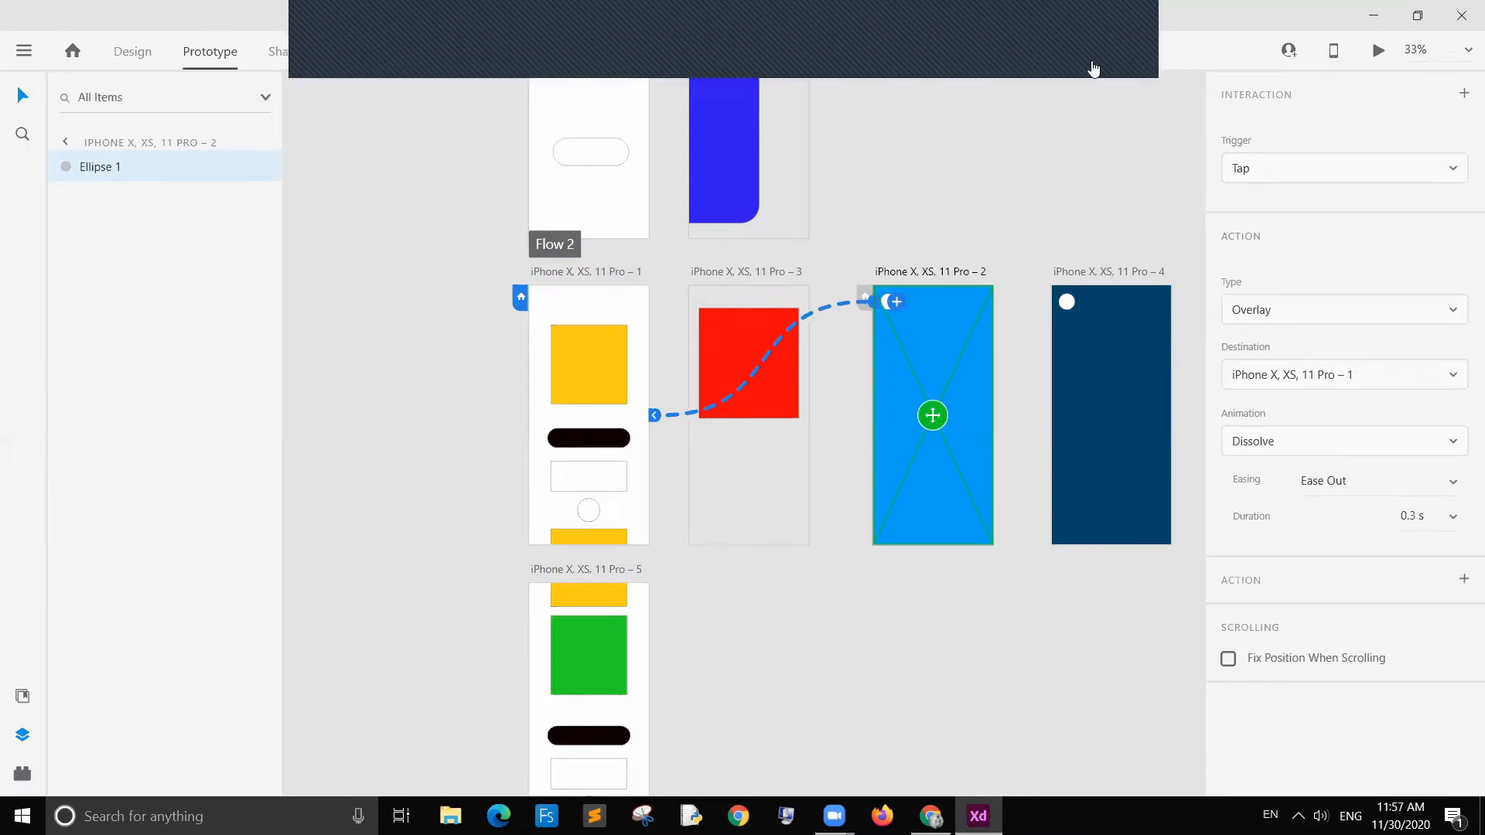
click(1143, 308)
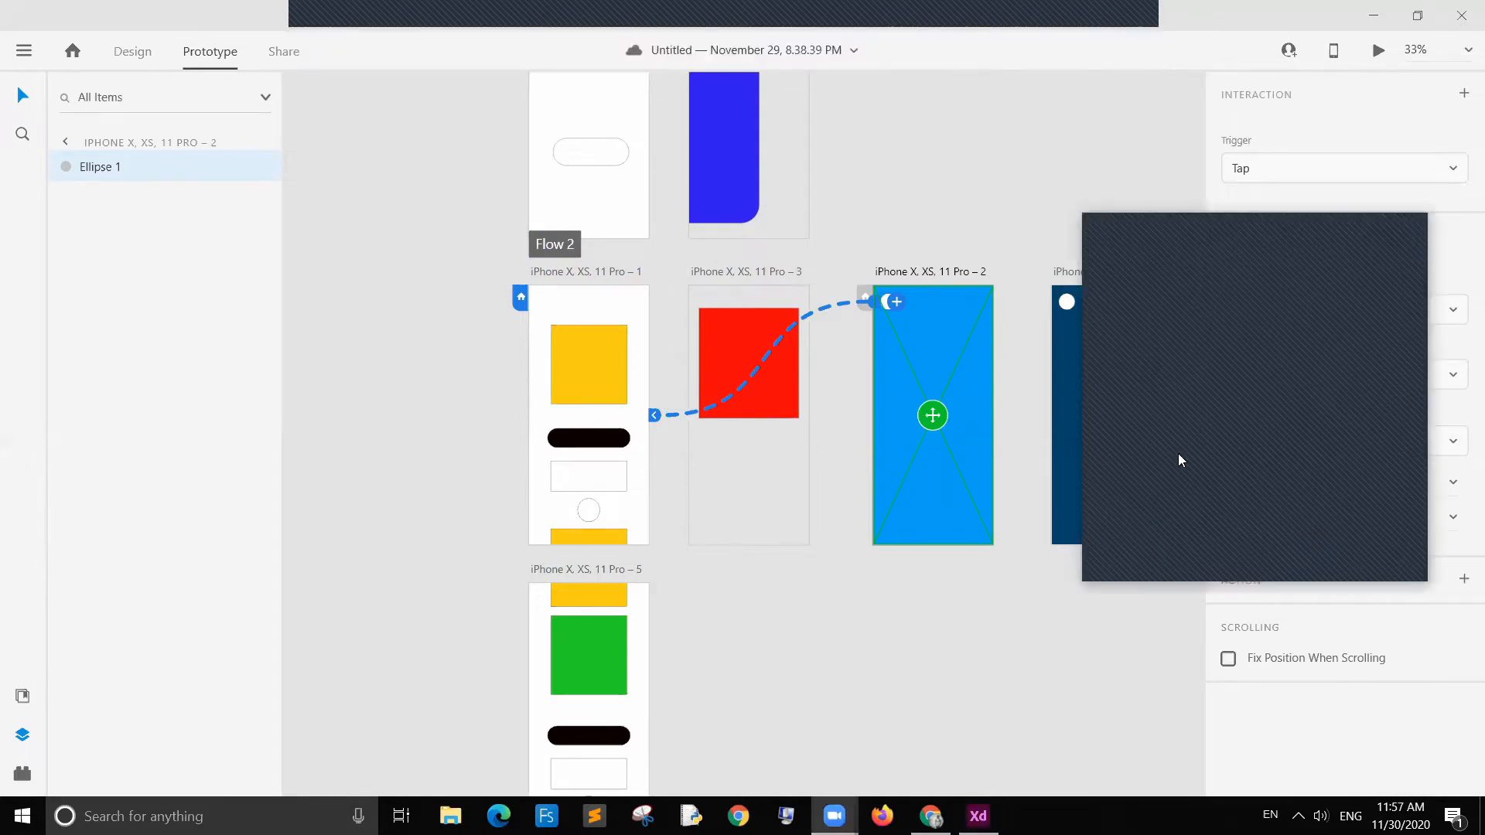
click(1310, 224)
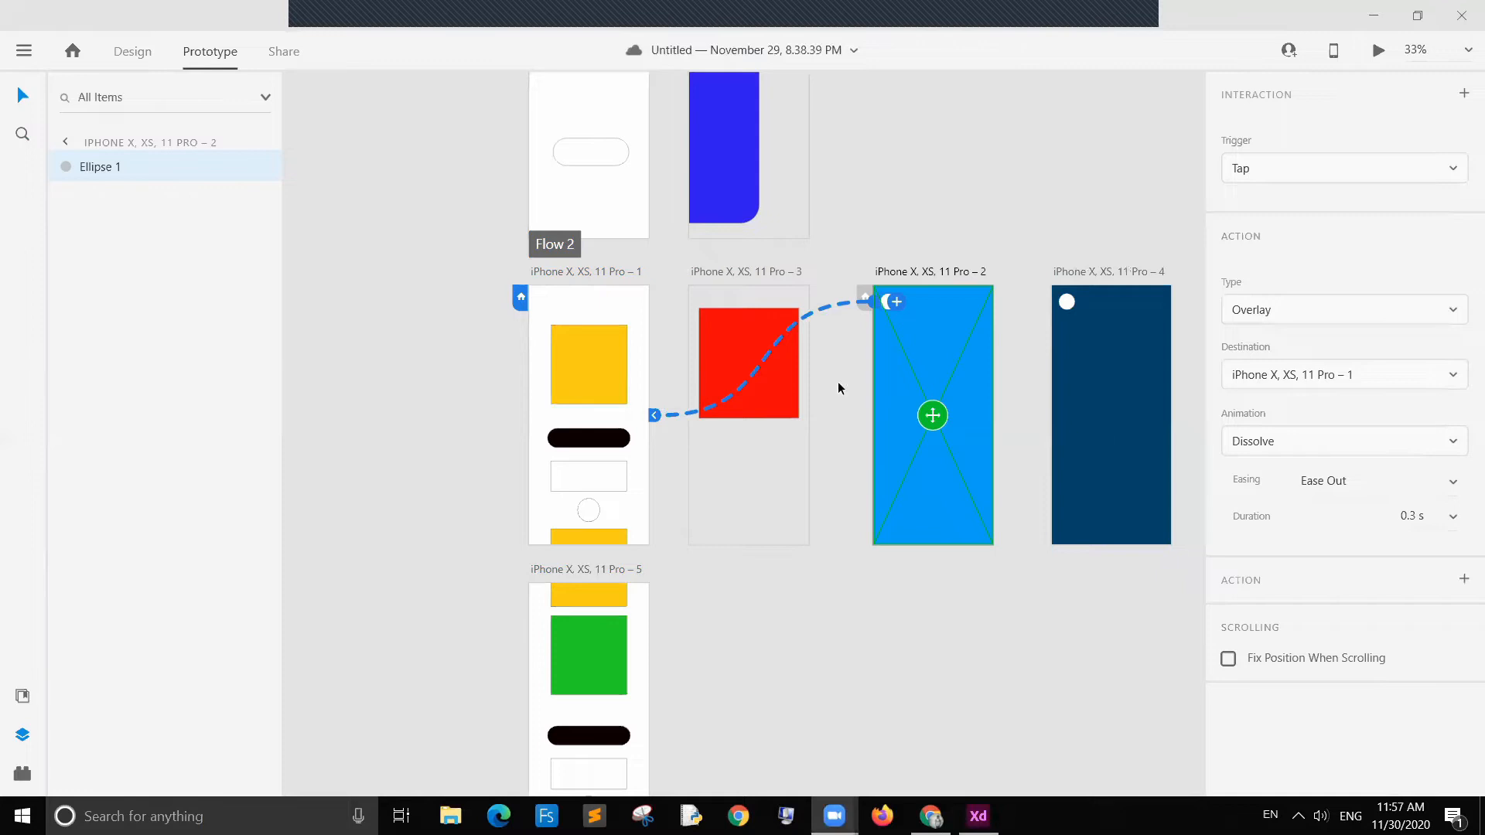
click(773, 462)
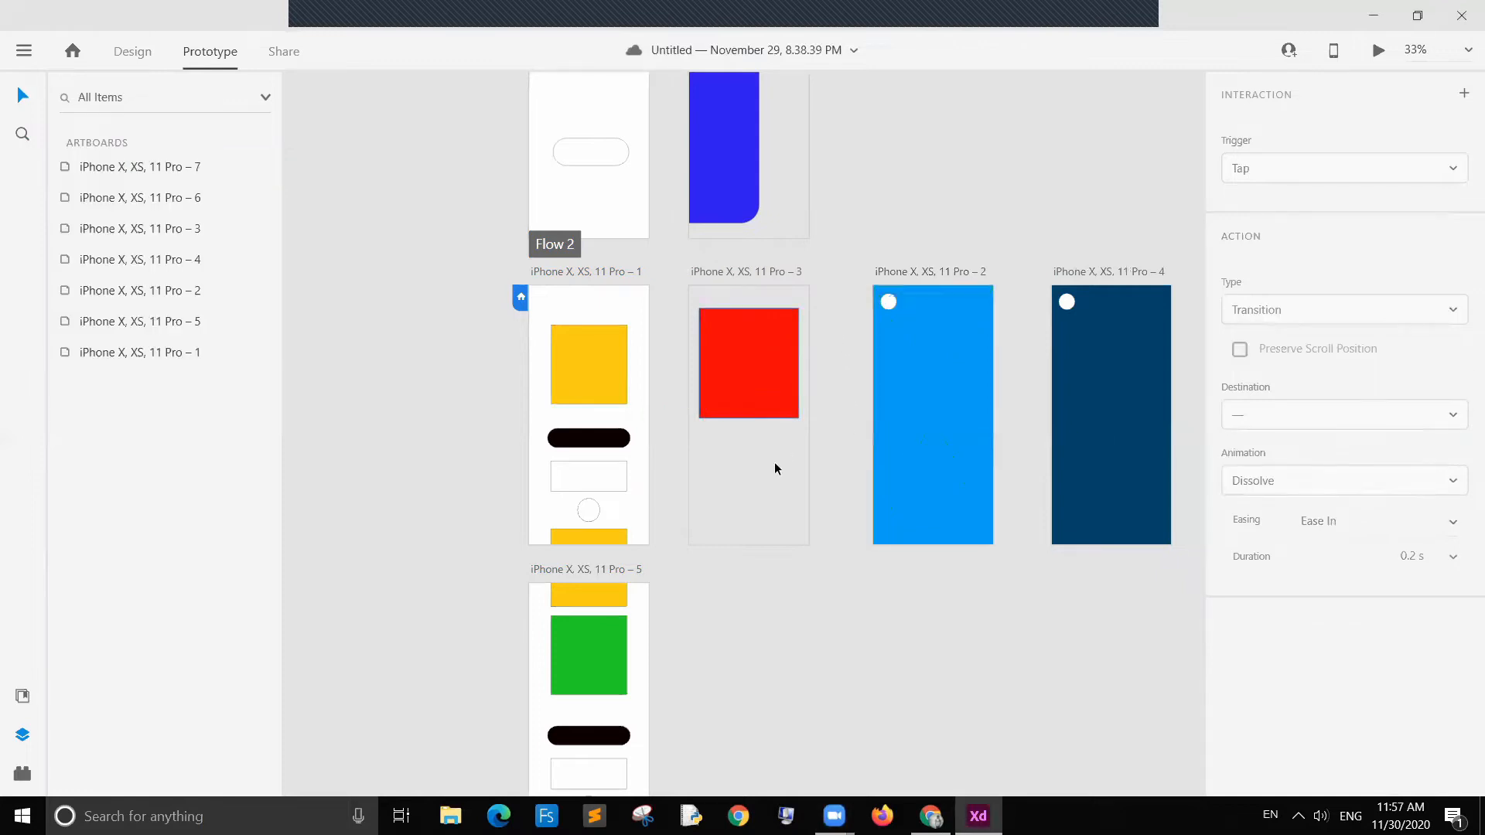
Step: Review the interactions of the first artboard and its pill, white rectangle and yellow square
click(623, 455)
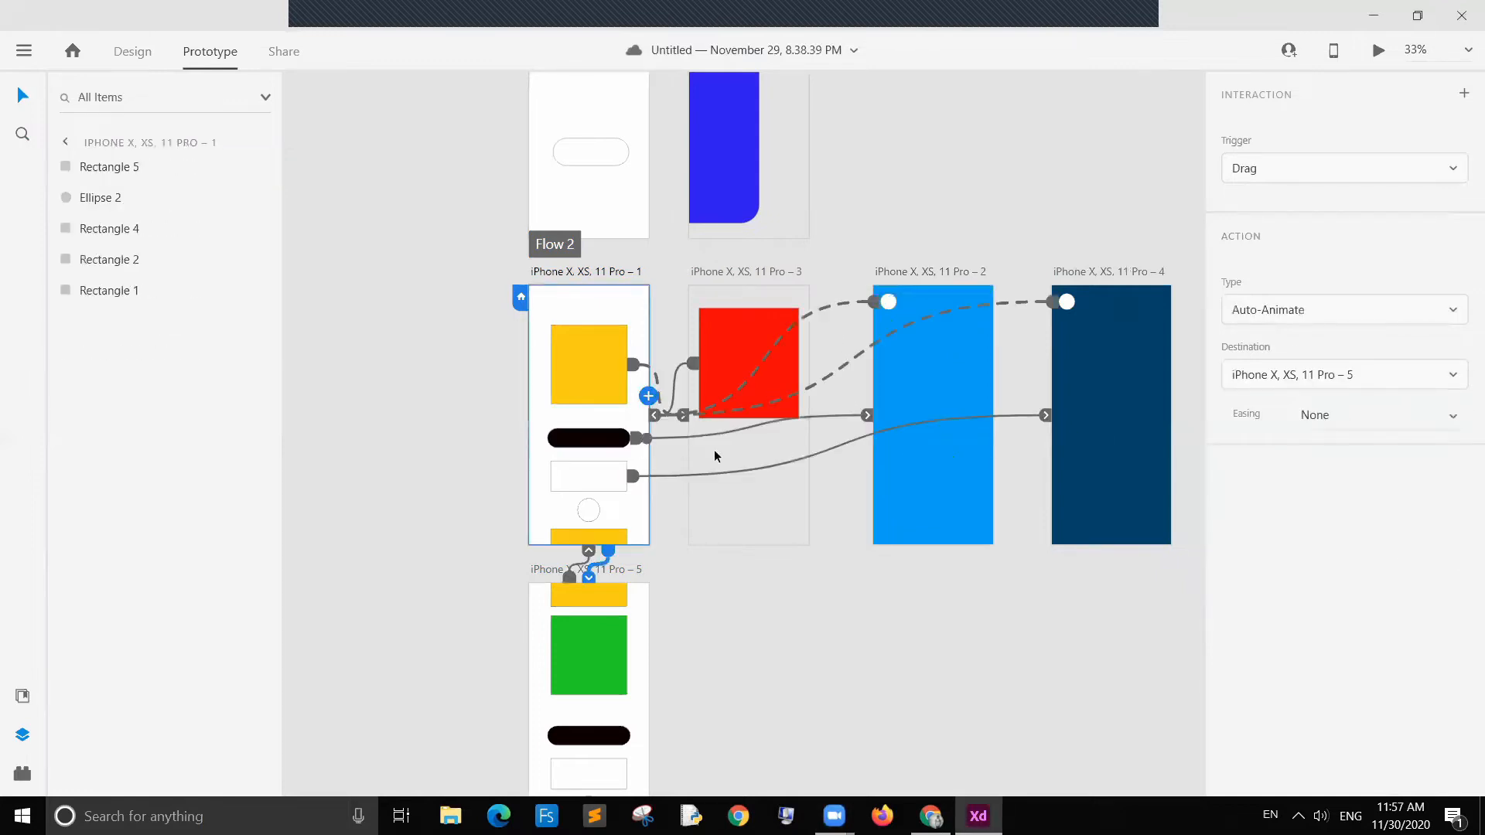
click(618, 439)
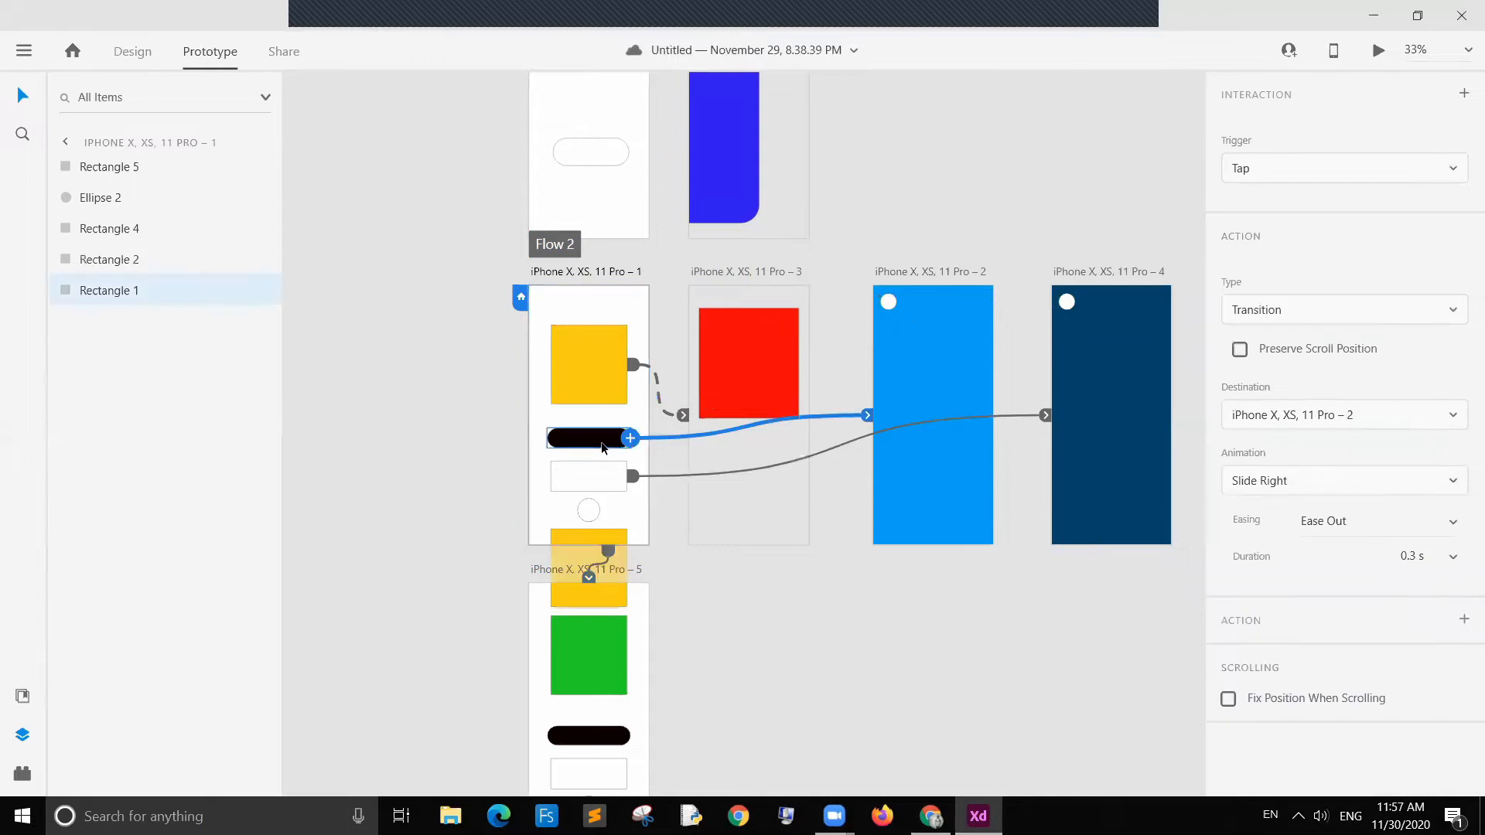
click(611, 480)
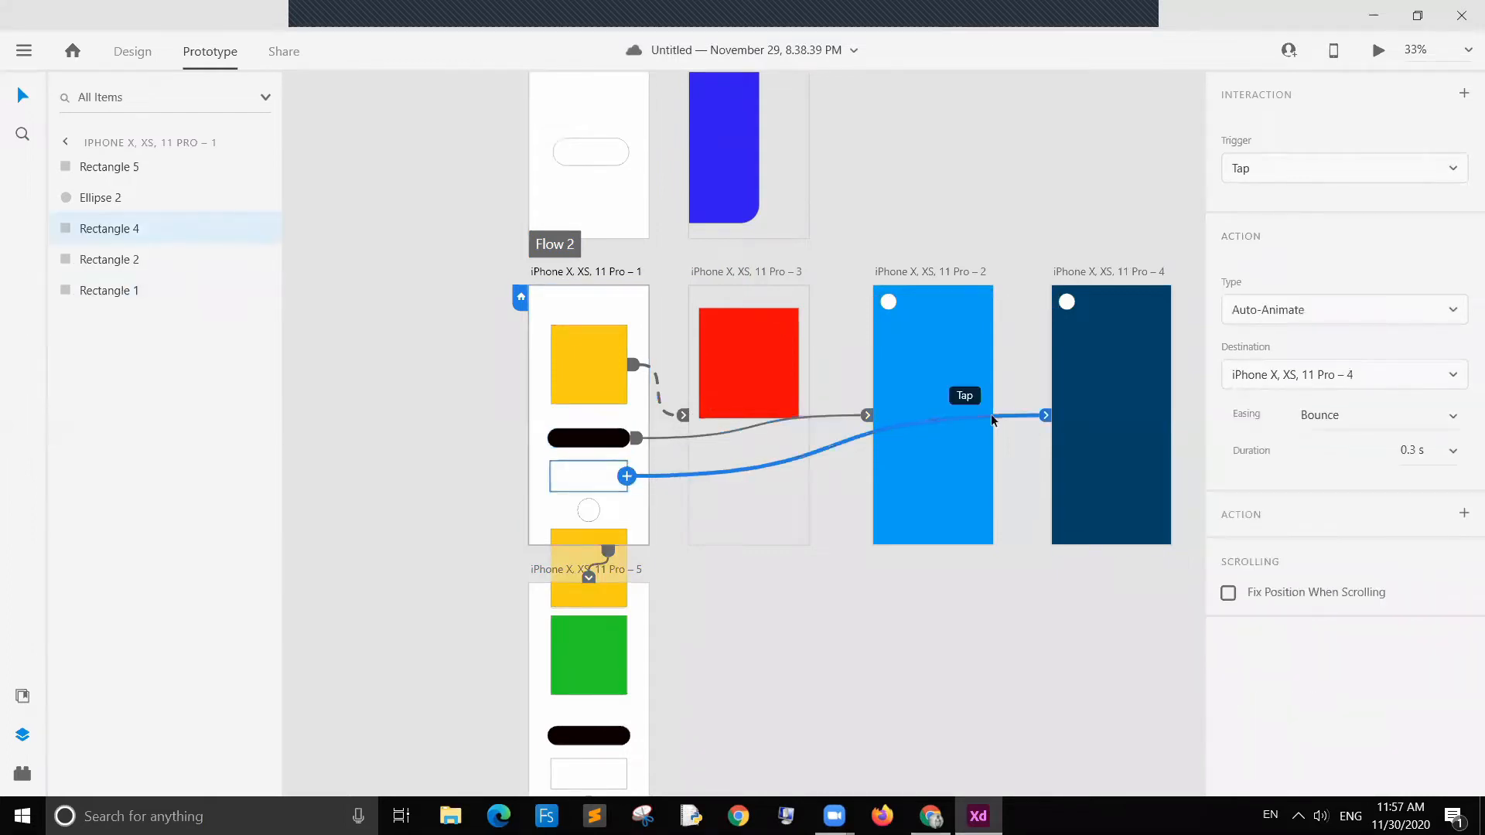
click(566, 440)
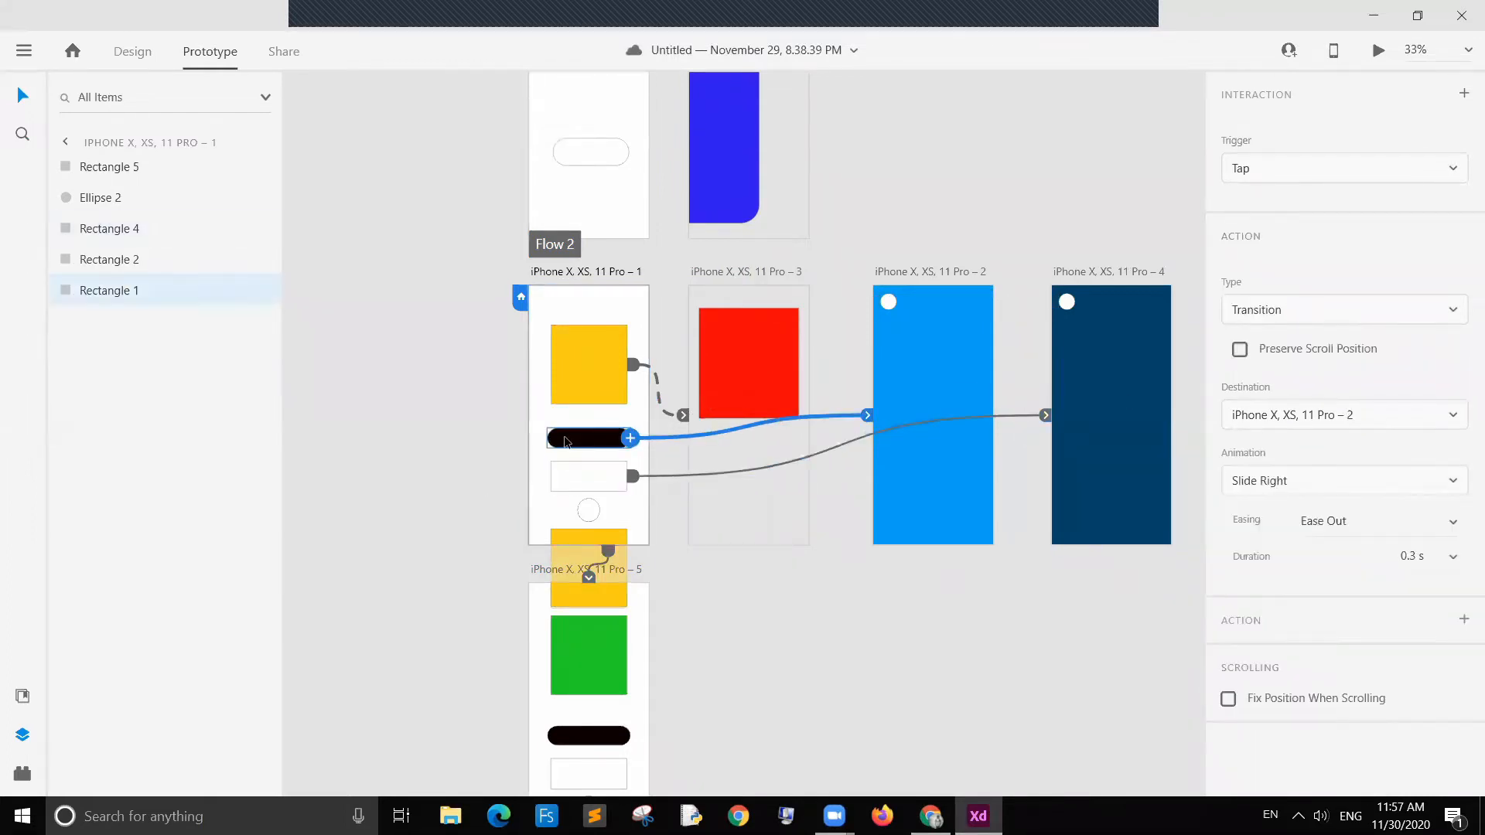
click(596, 384)
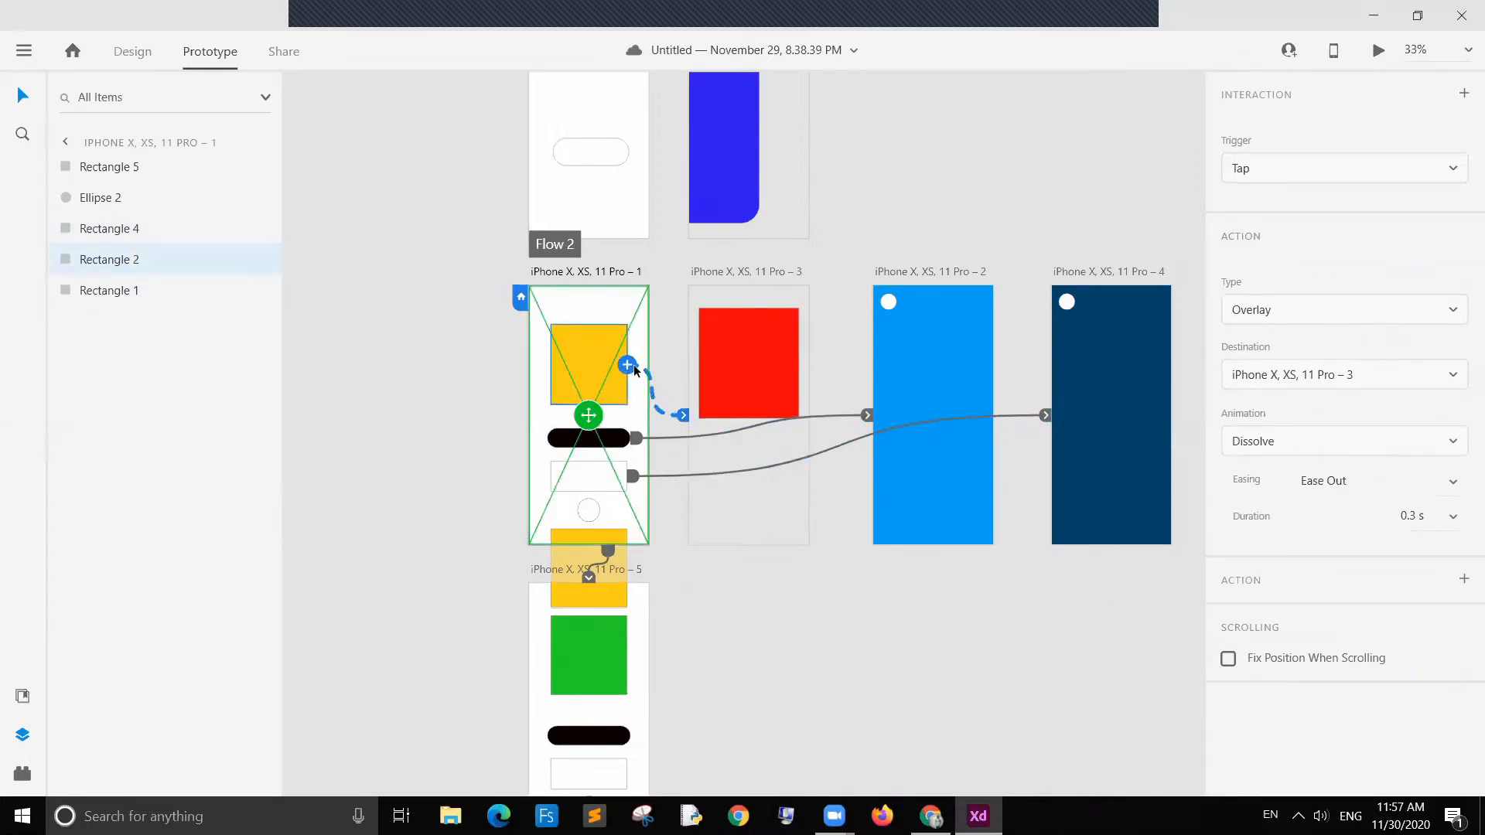
click(734, 388)
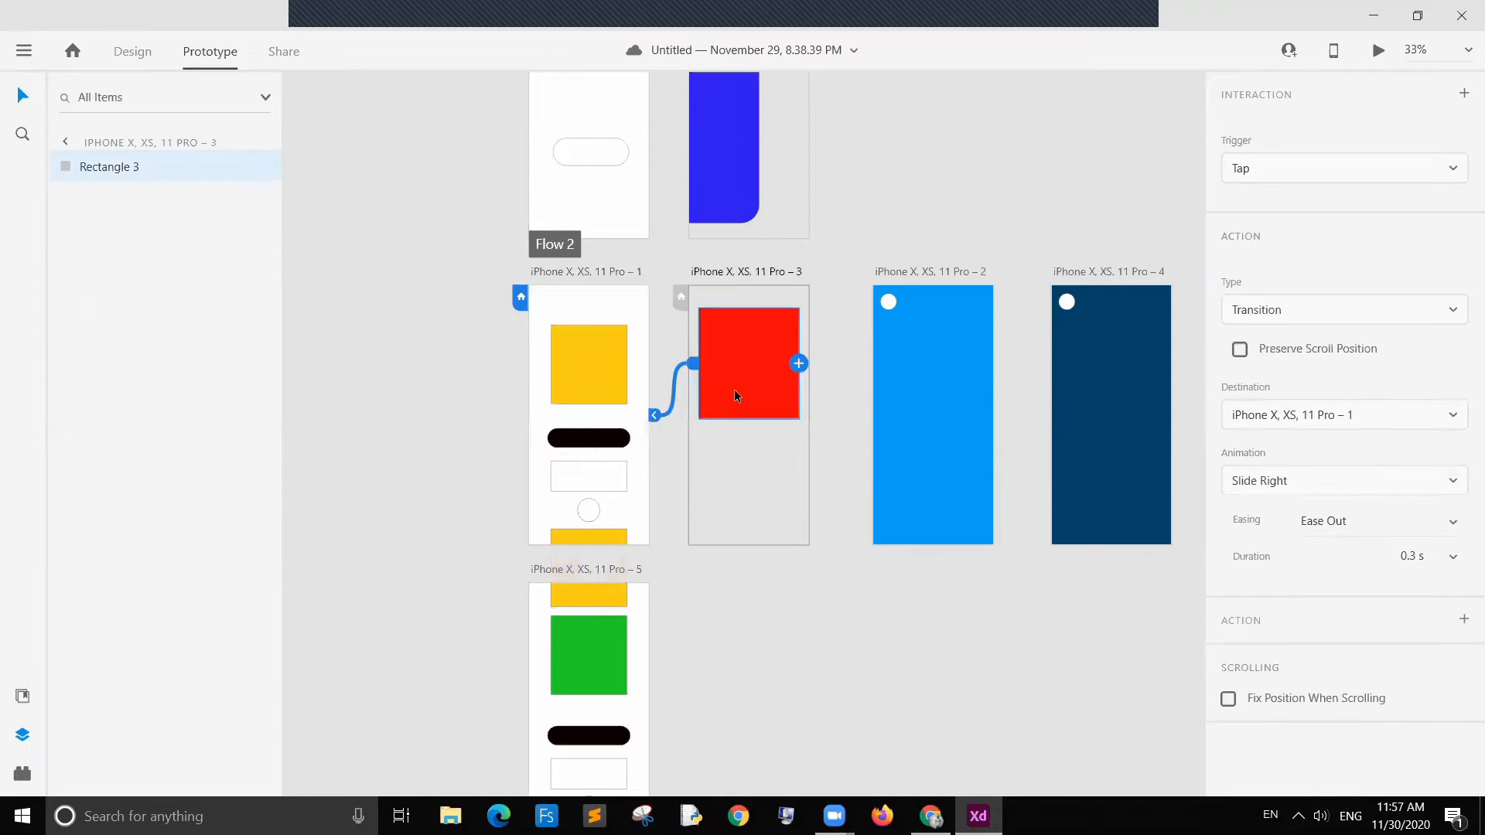
Step: Review the interactions of the white circles on artboards 2 and 4 and the red square on artboard 3
click(929, 383)
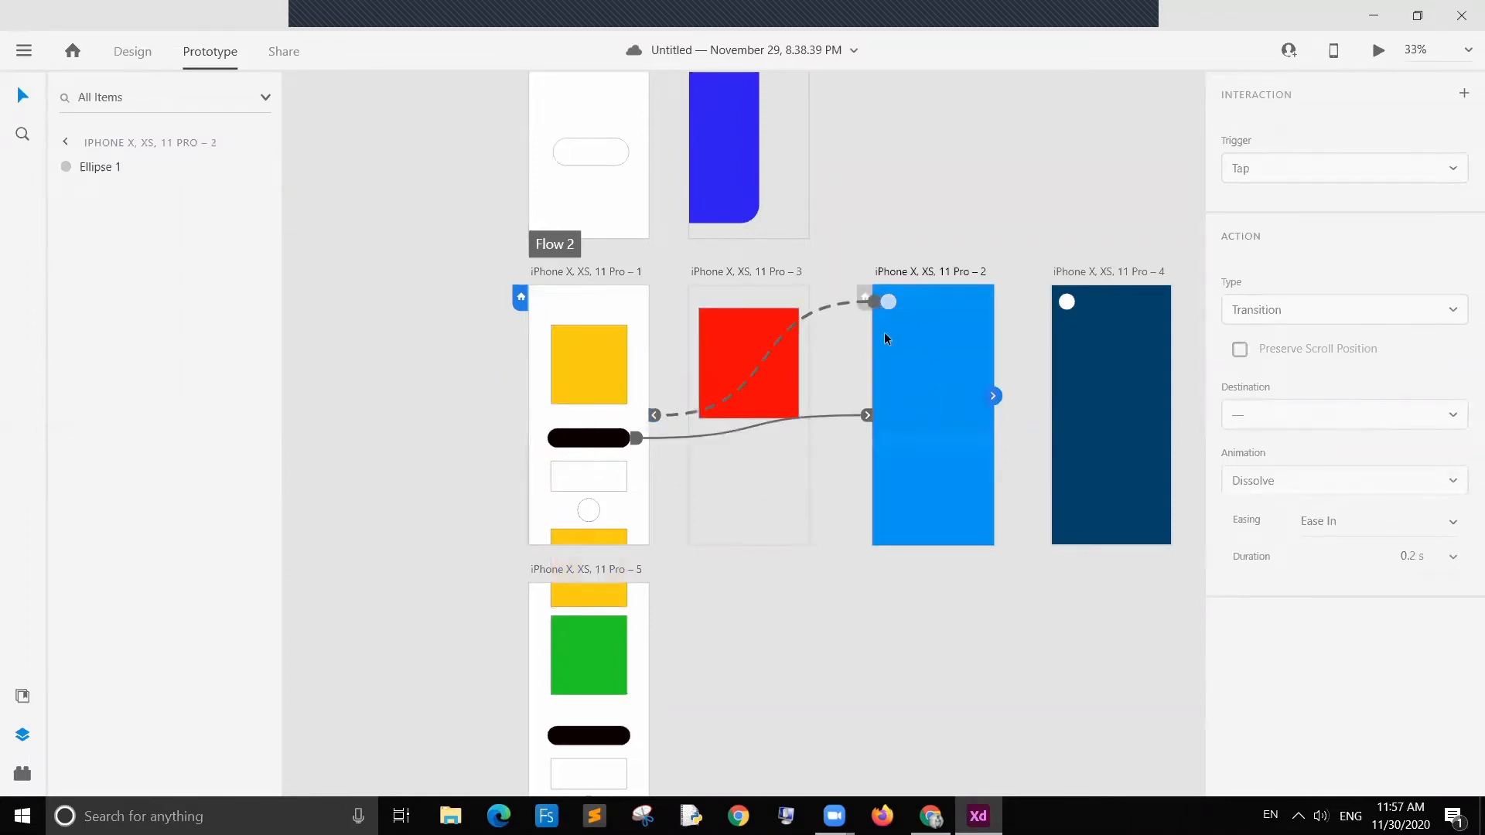
click(645, 532)
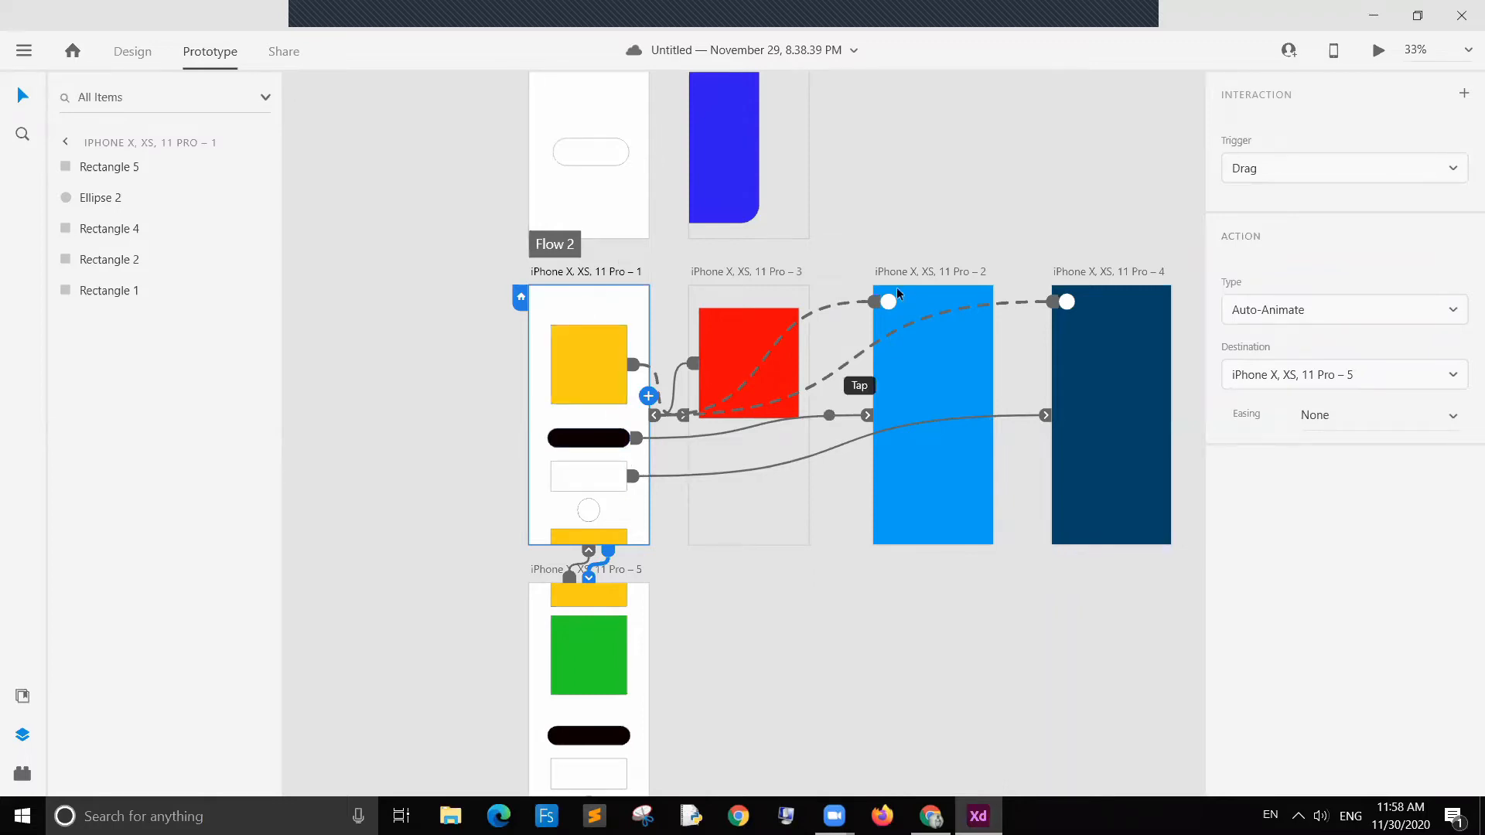
click(916, 290)
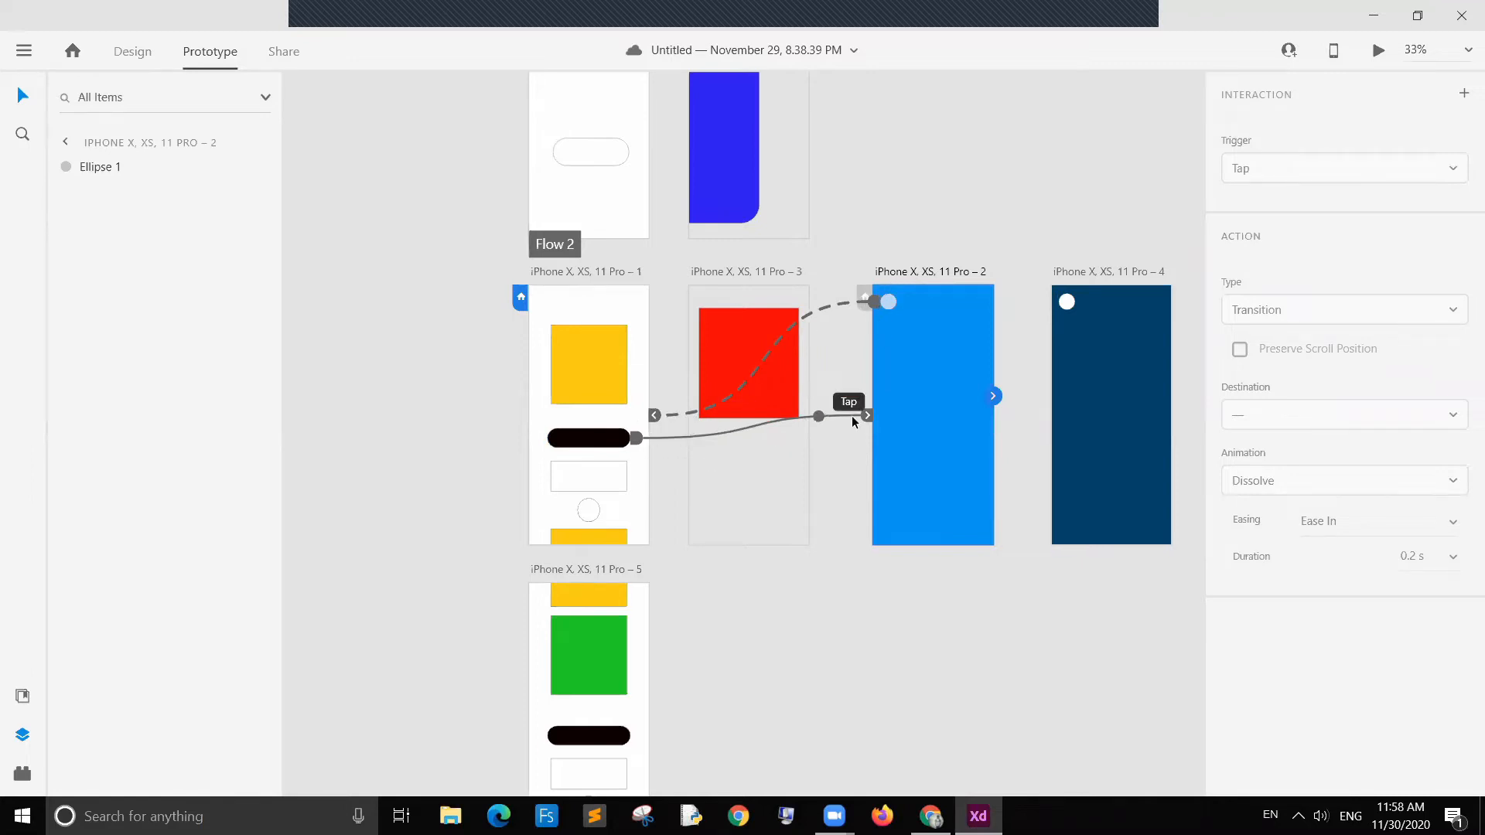
click(1084, 354)
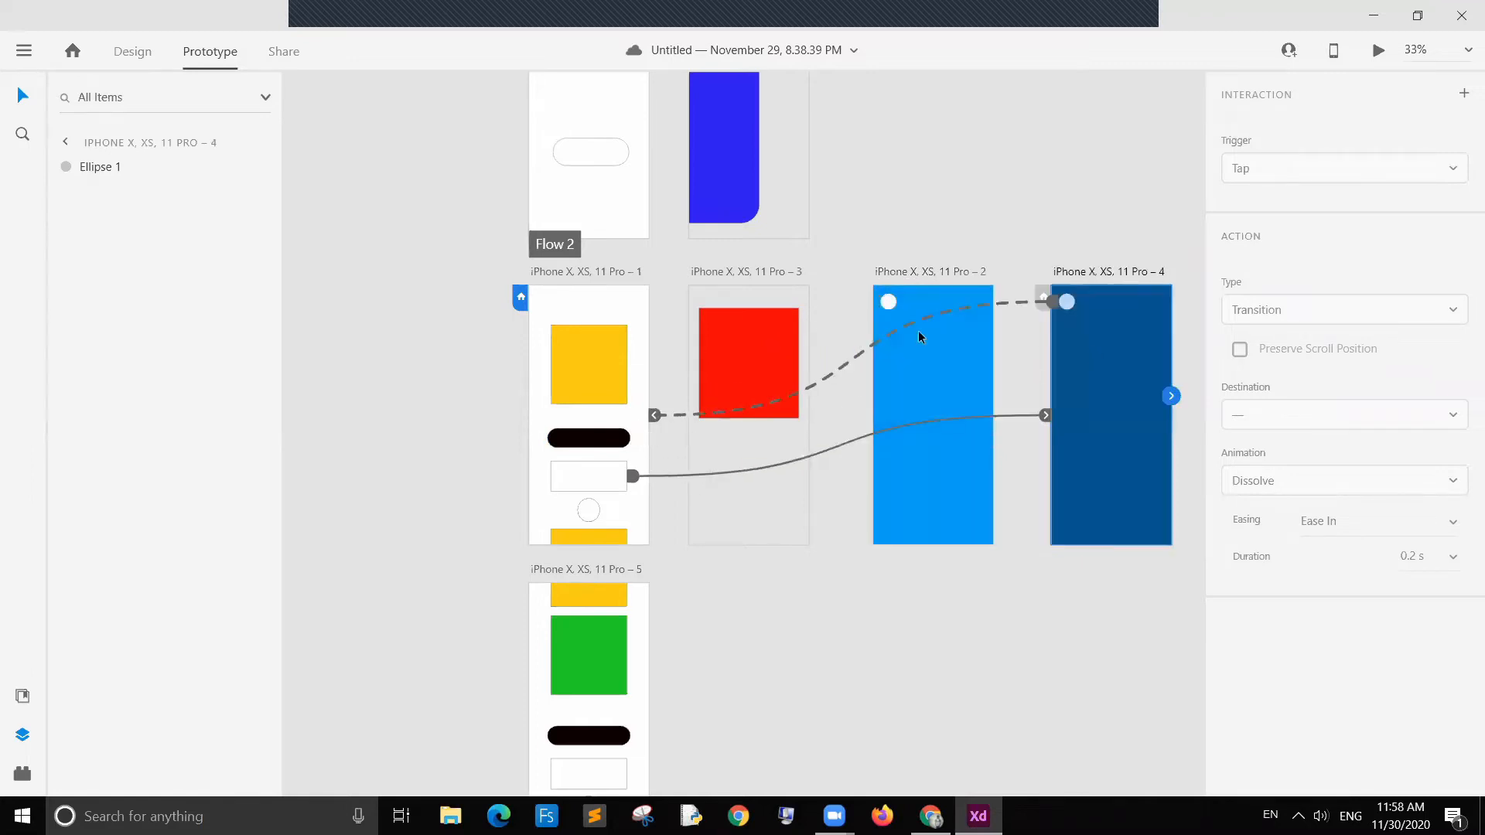
click(734, 352)
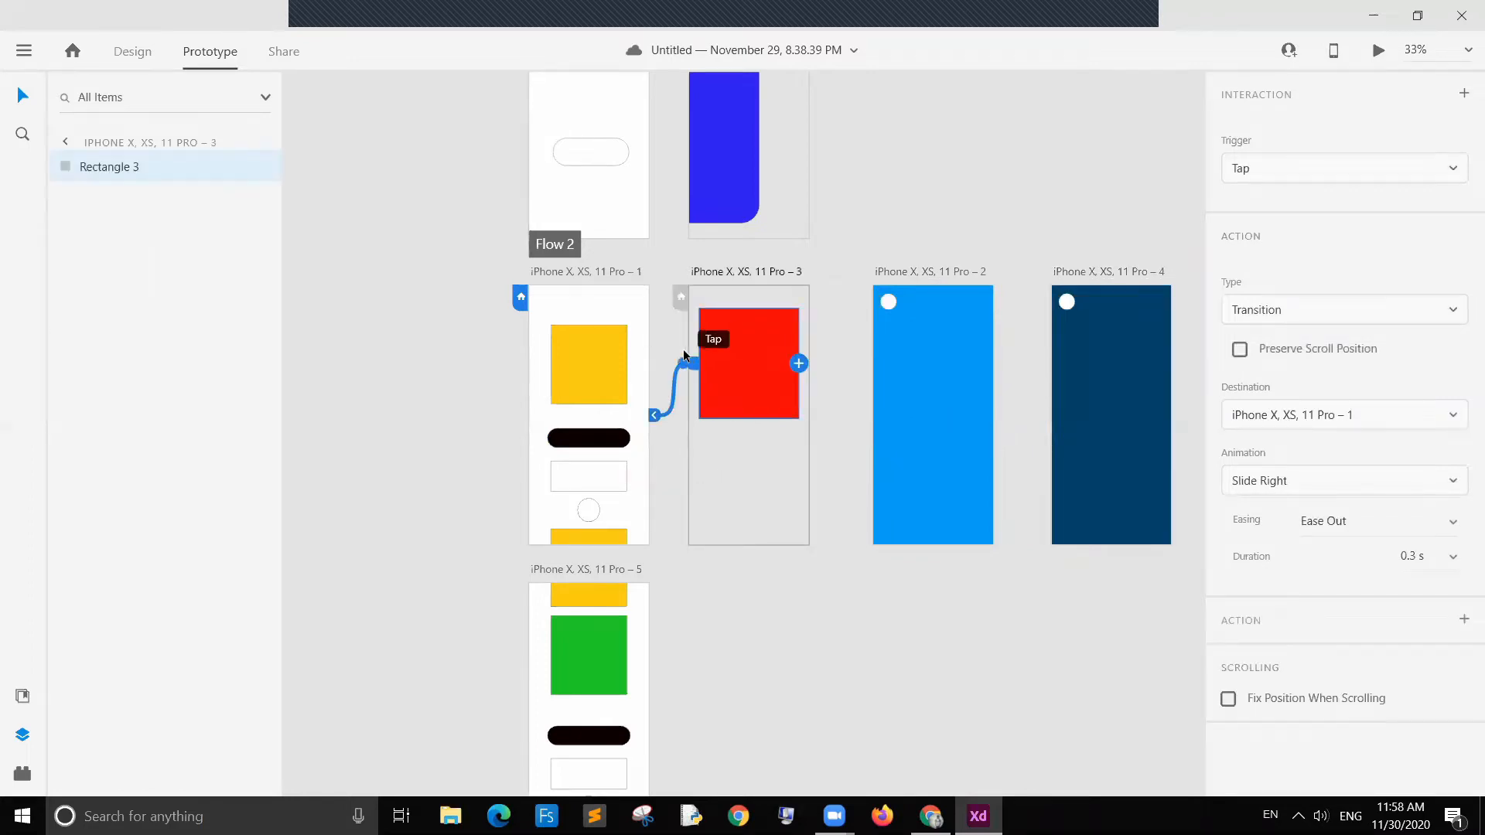
click(646, 344)
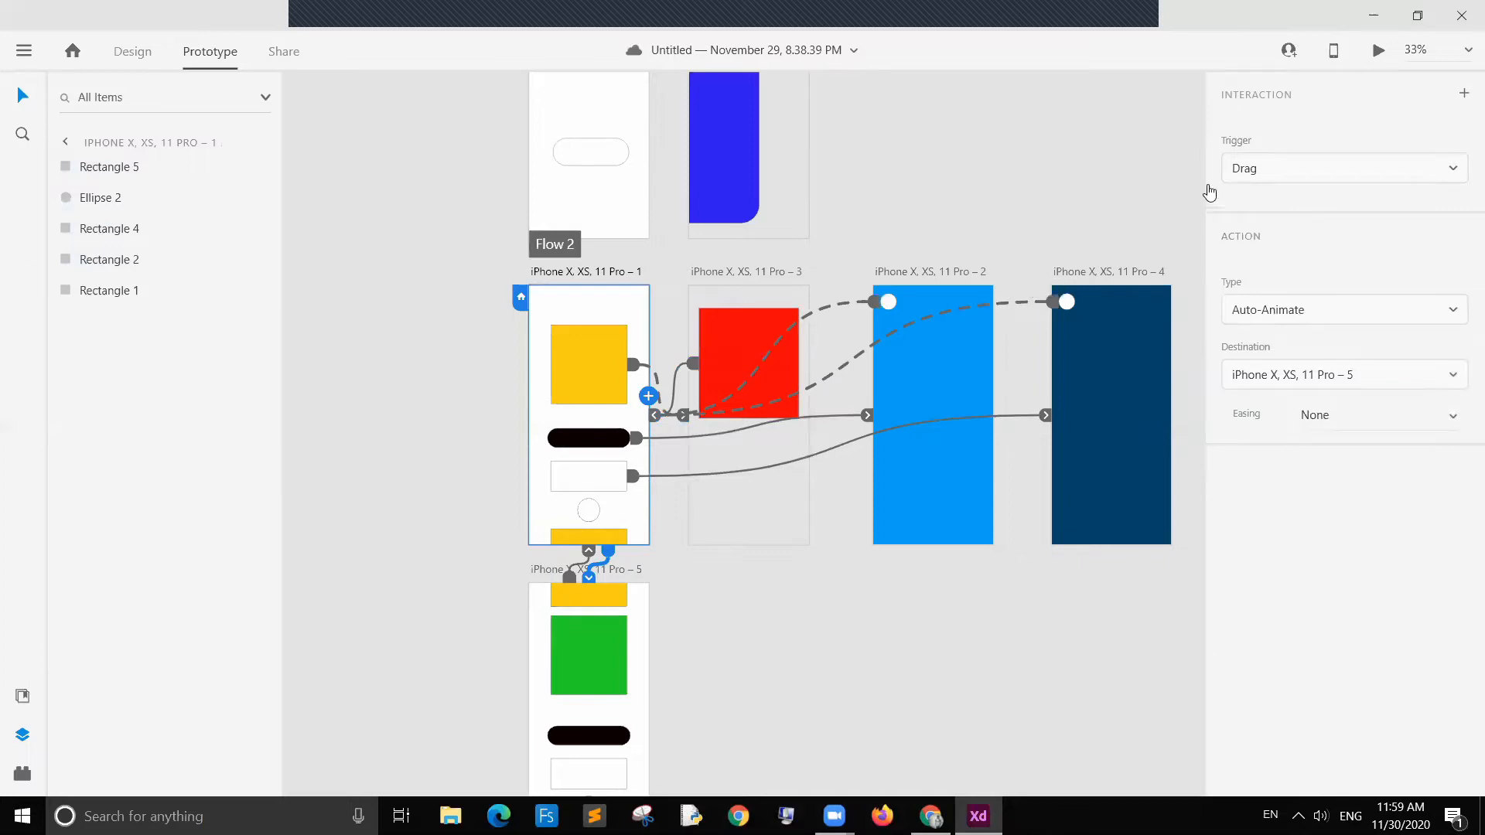
Step: Open the trigger options of the first artboard's Drag interaction and close them again
click(1297, 172)
click(1298, 172)
click(1298, 172)
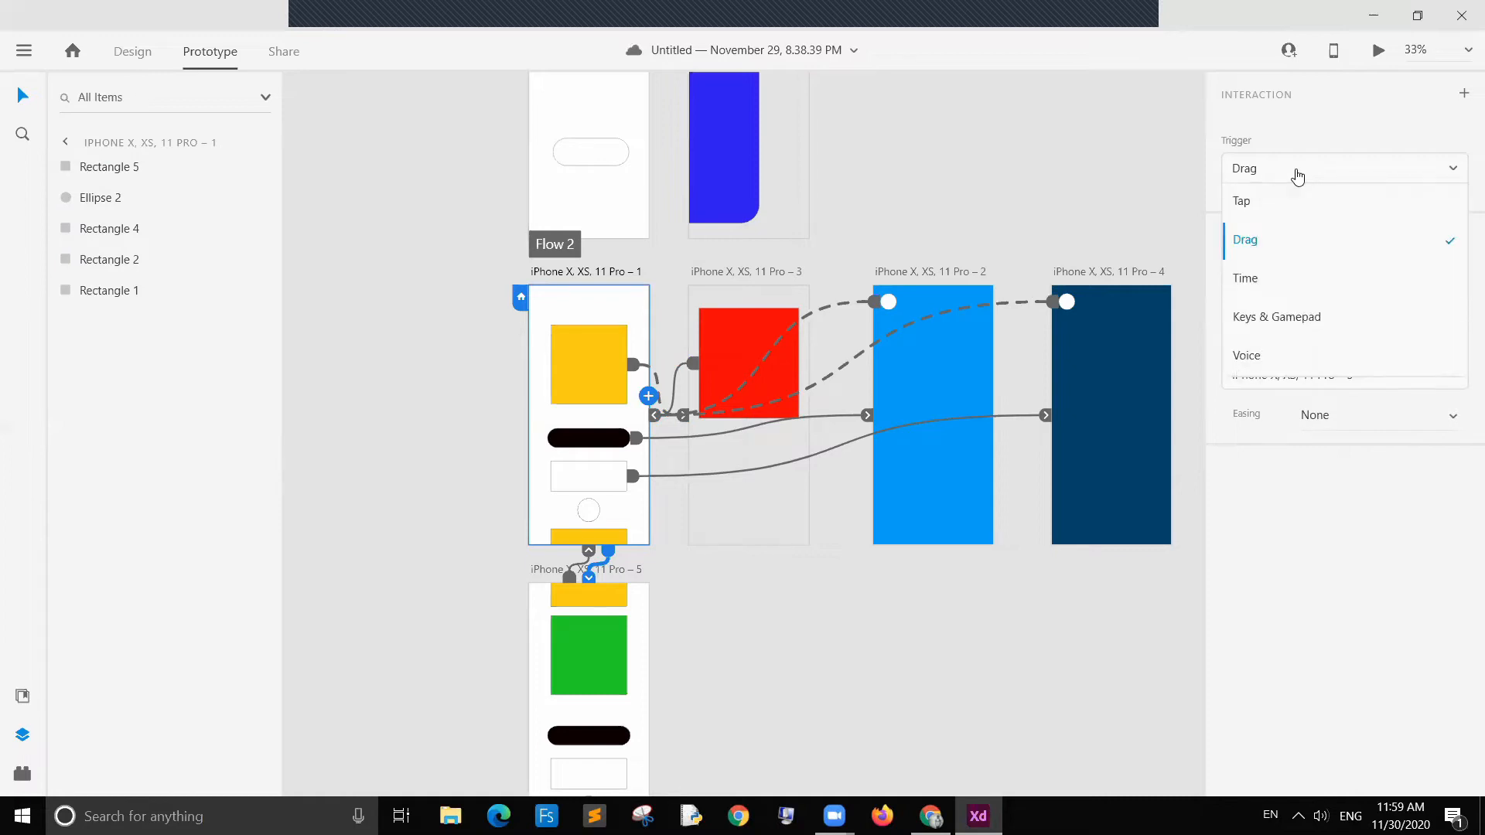
click(1306, 171)
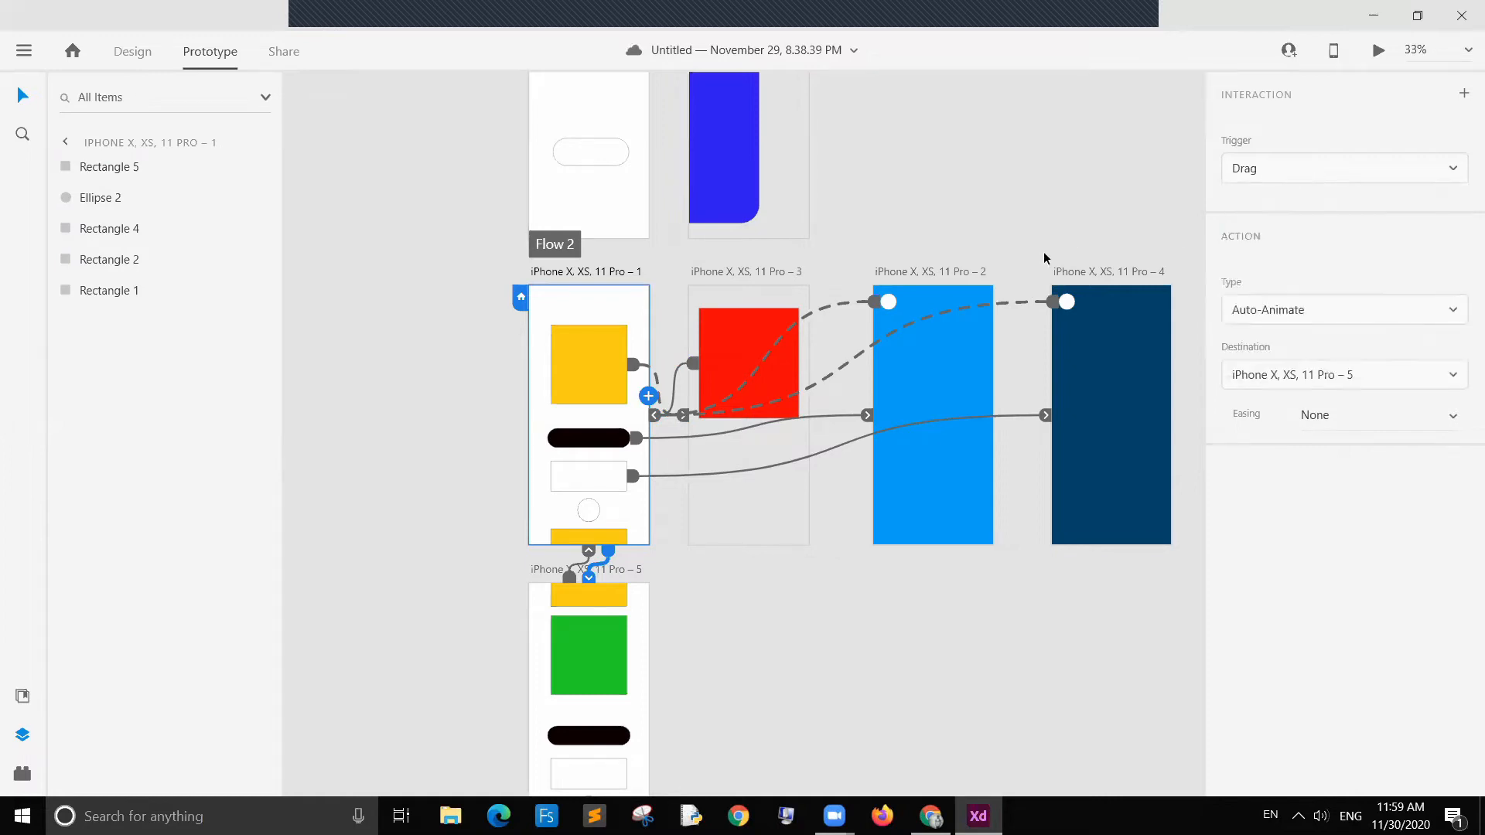
Step: Inspect the Overlay wires of the white circles on artboards 2 and 4 alongside the first artboard's interactions once more
click(1002, 418)
click(861, 312)
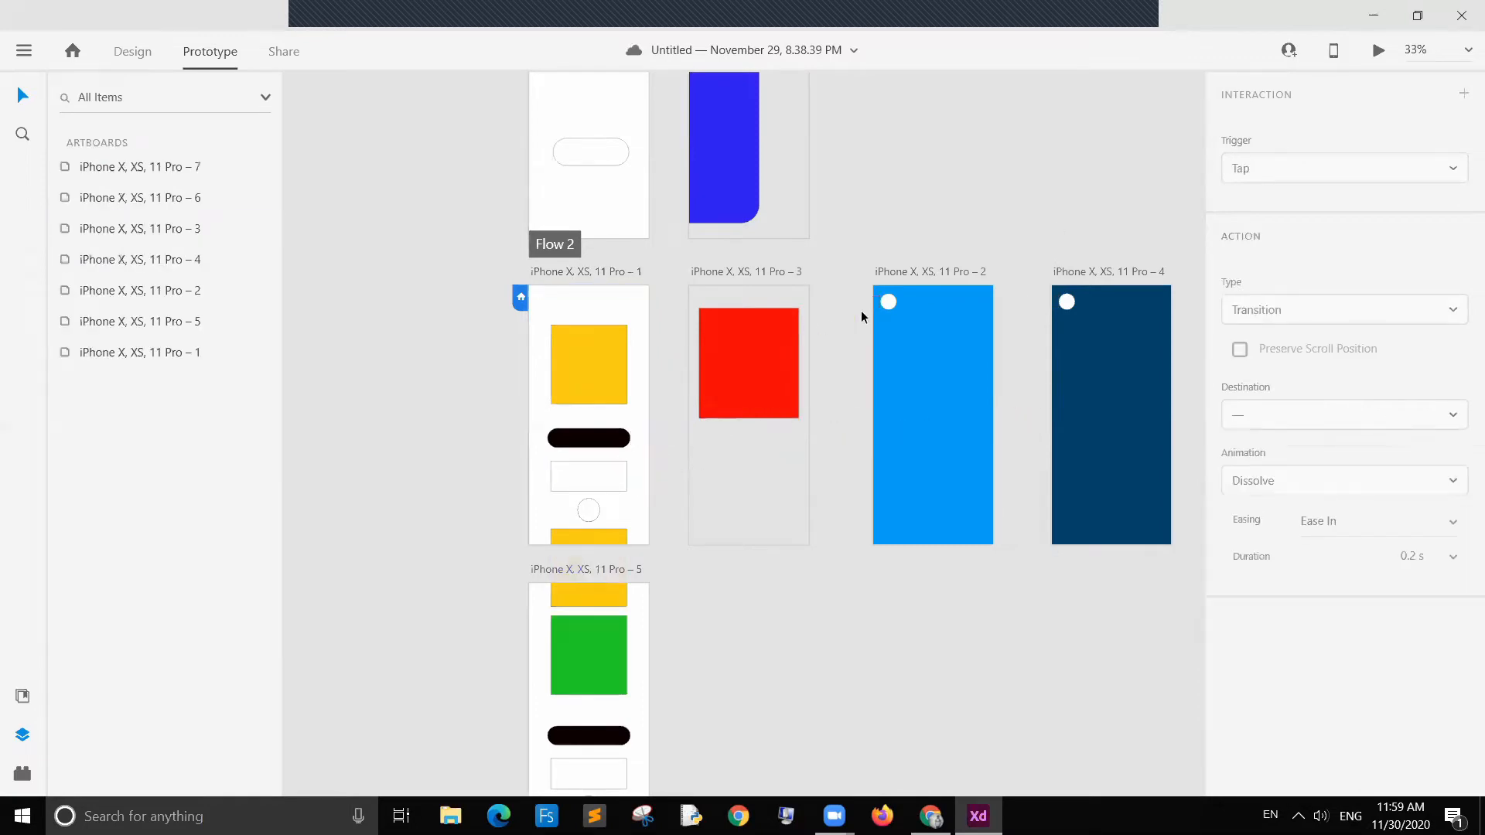
click(889, 303)
click(938, 232)
click(888, 305)
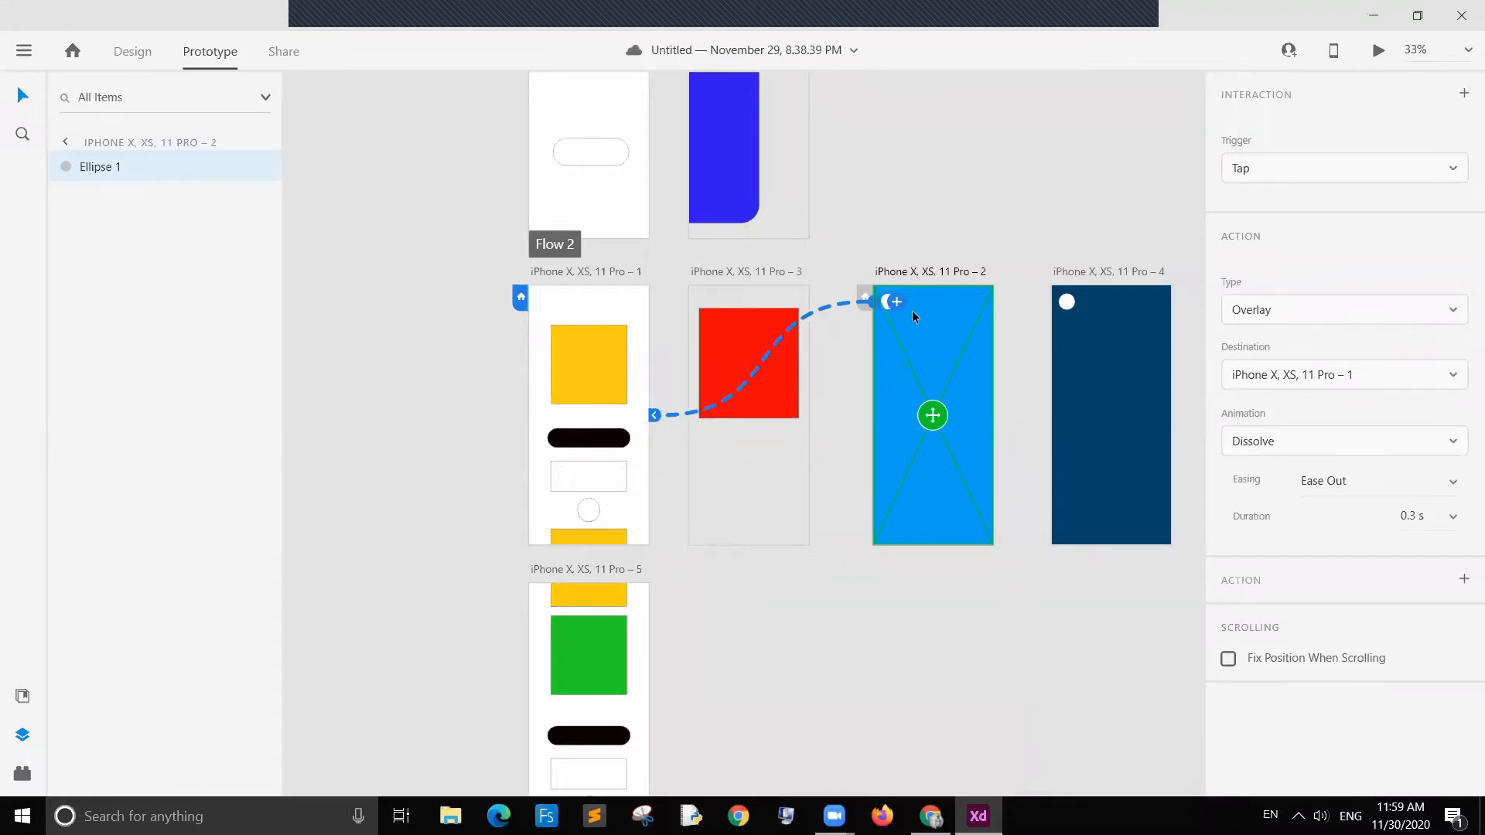
click(1067, 302)
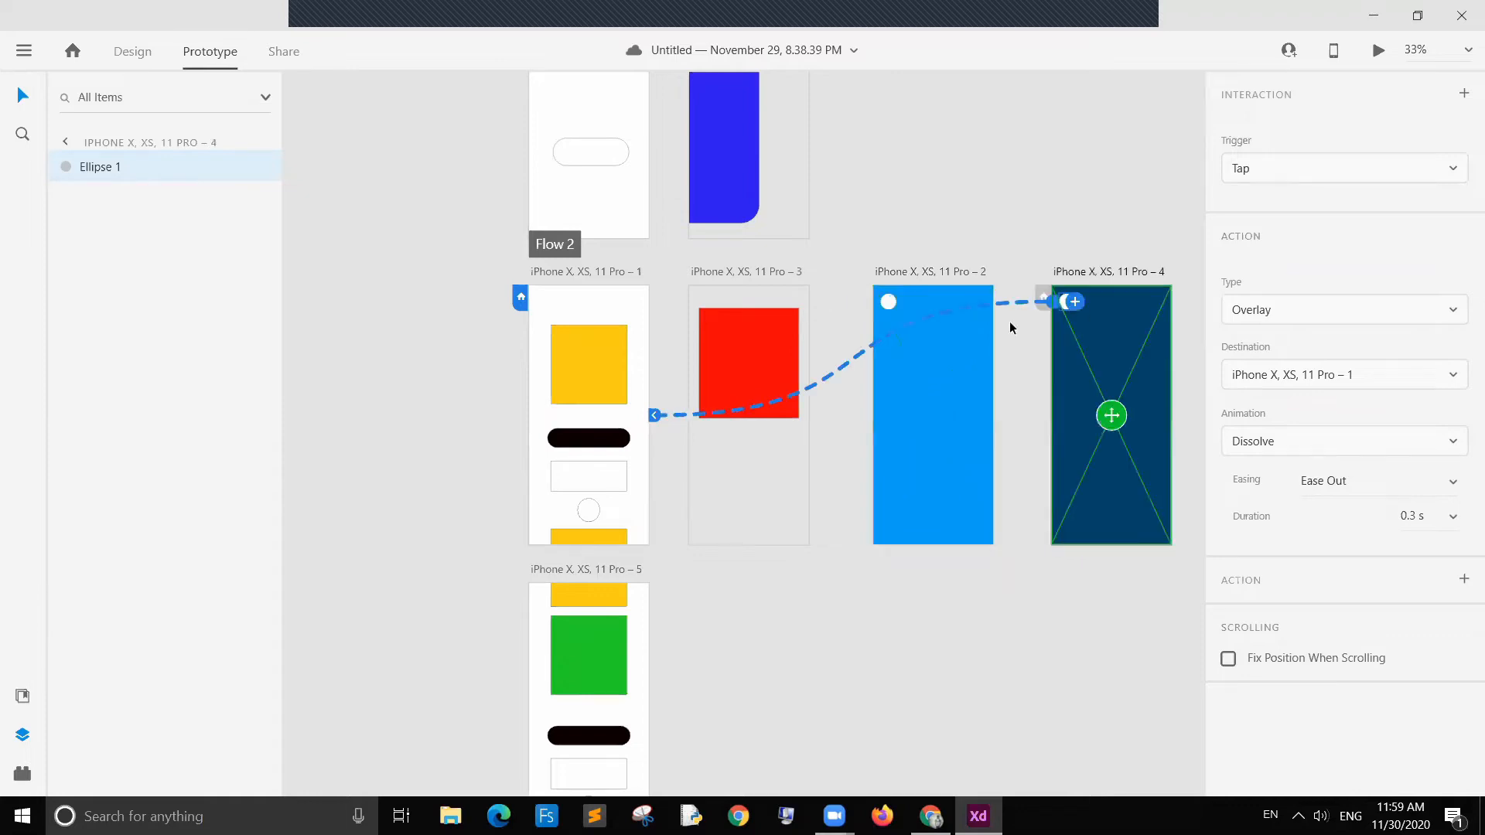
click(890, 303)
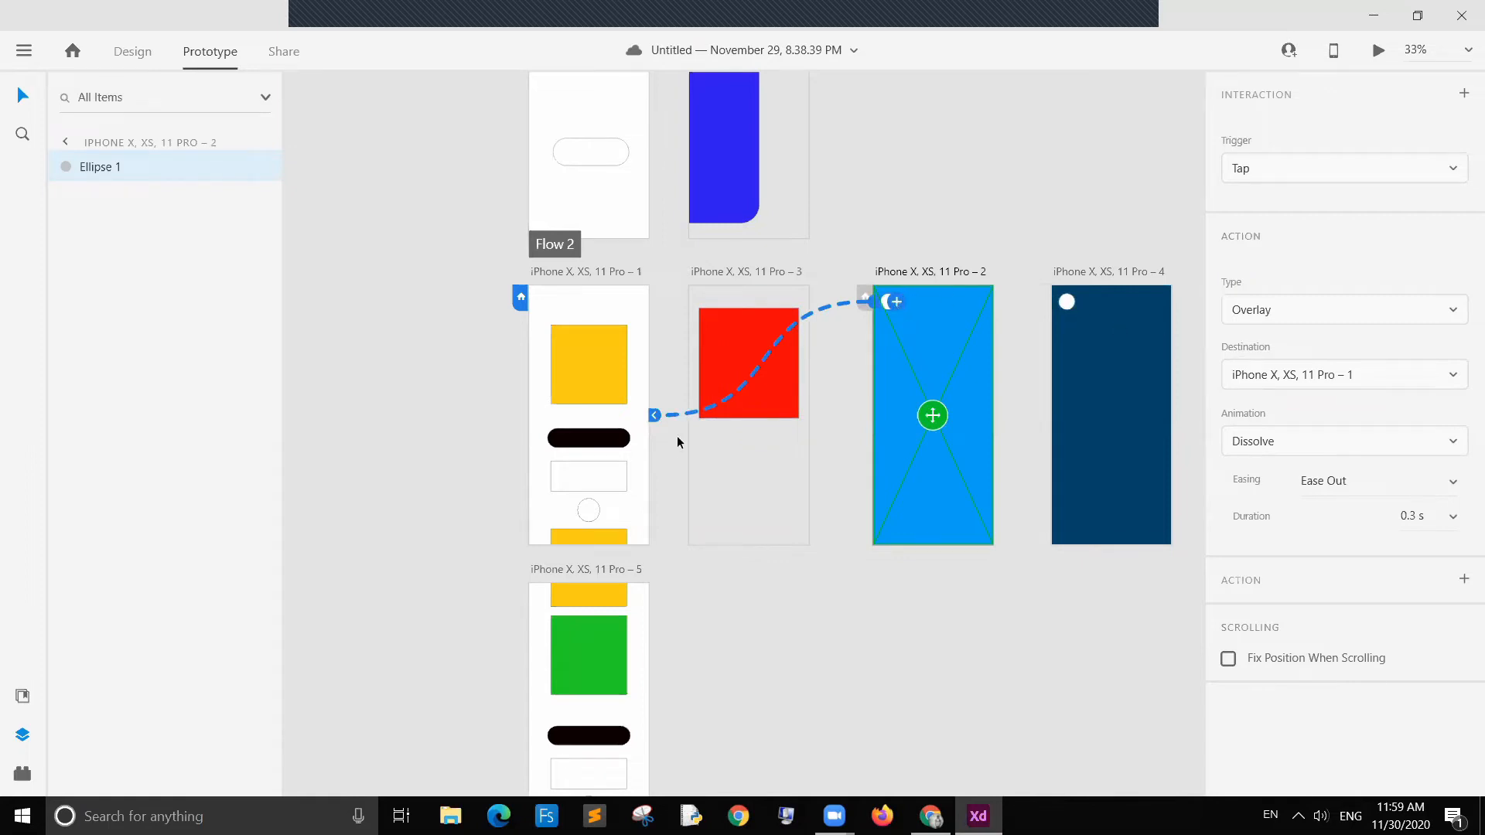
click(630, 313)
click(948, 363)
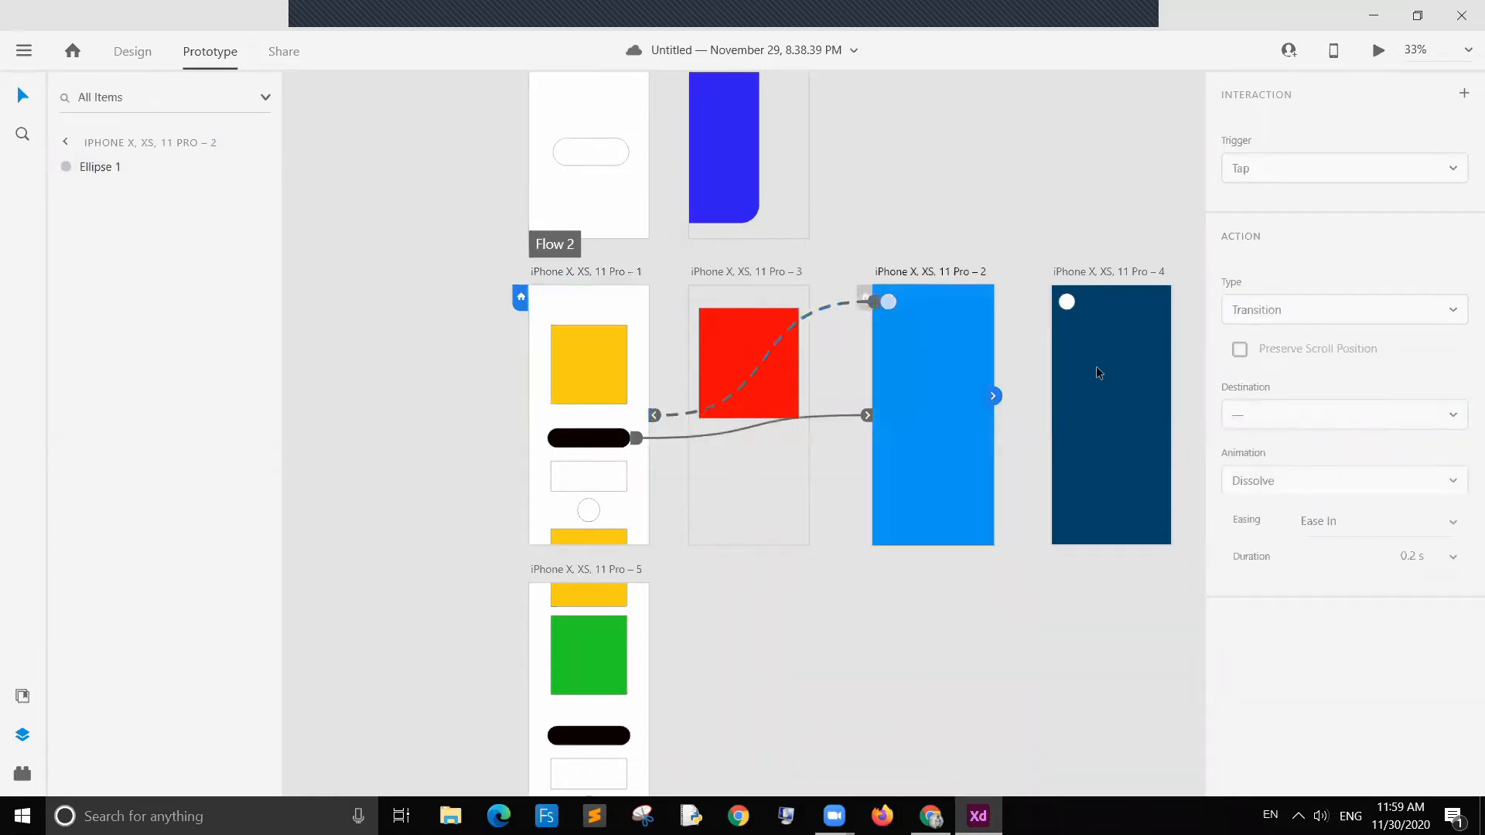
click(1093, 371)
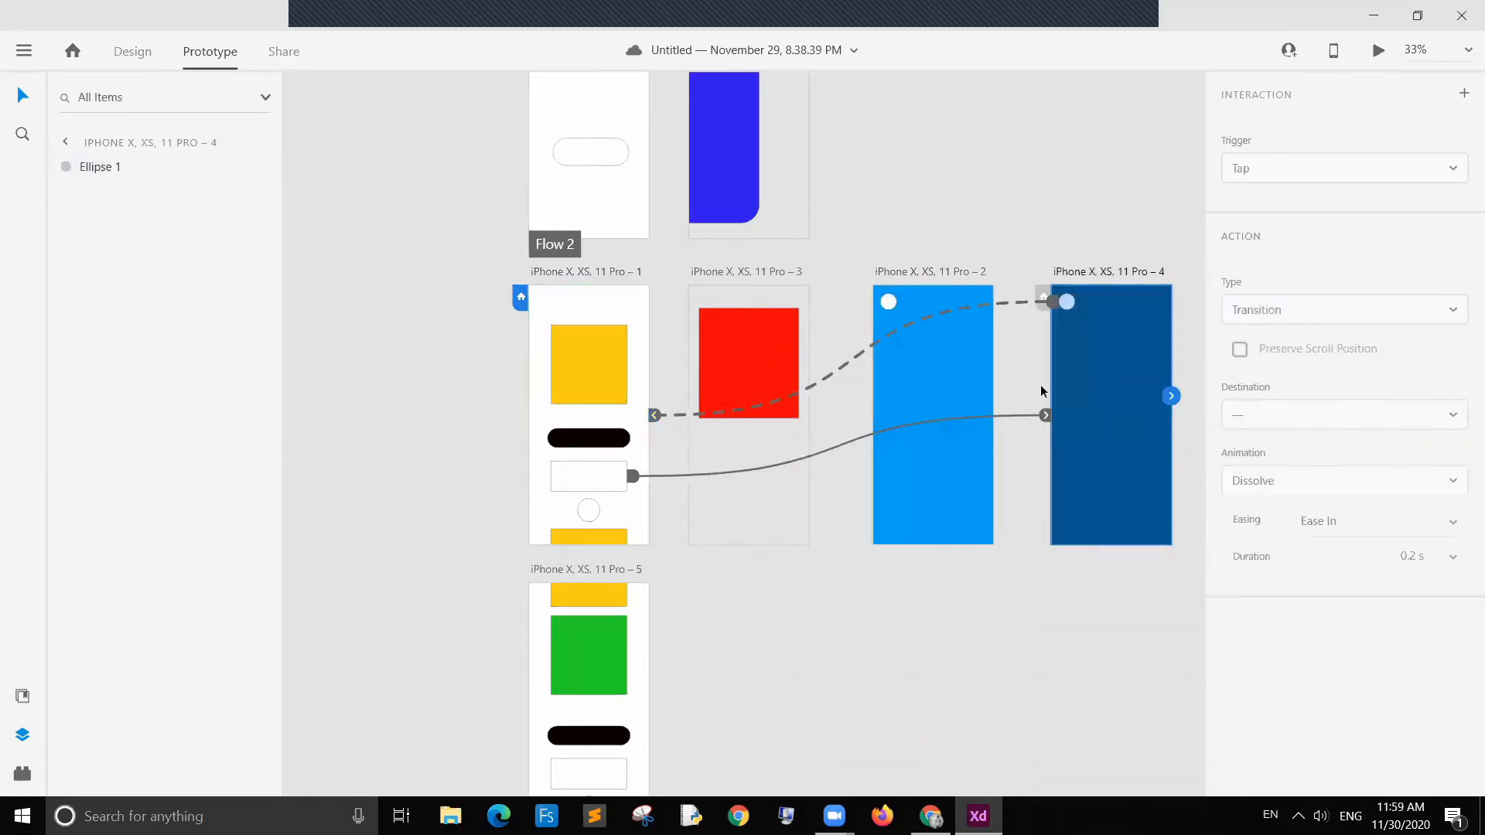
click(633, 302)
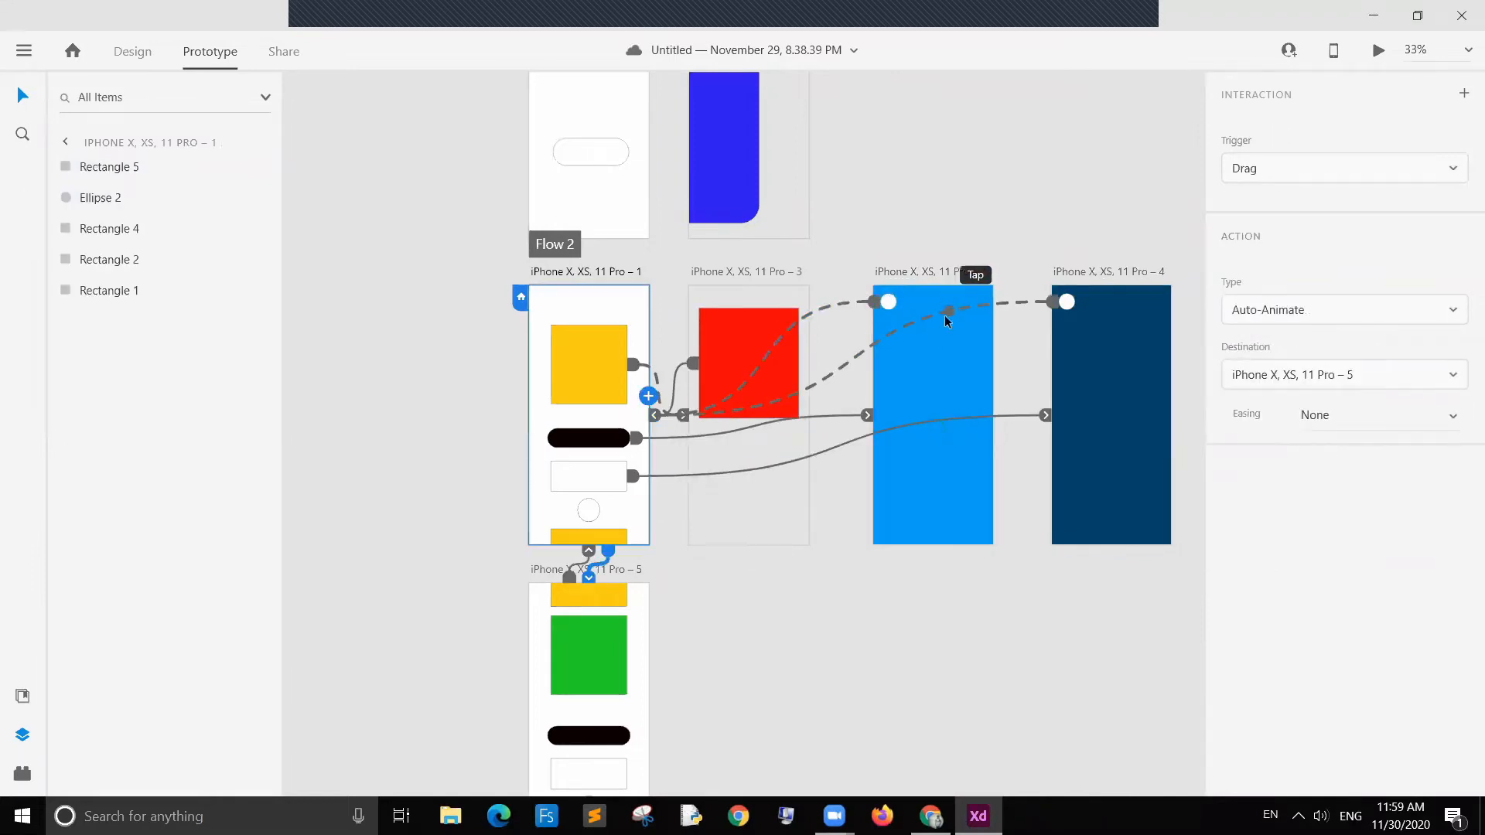
click(945, 369)
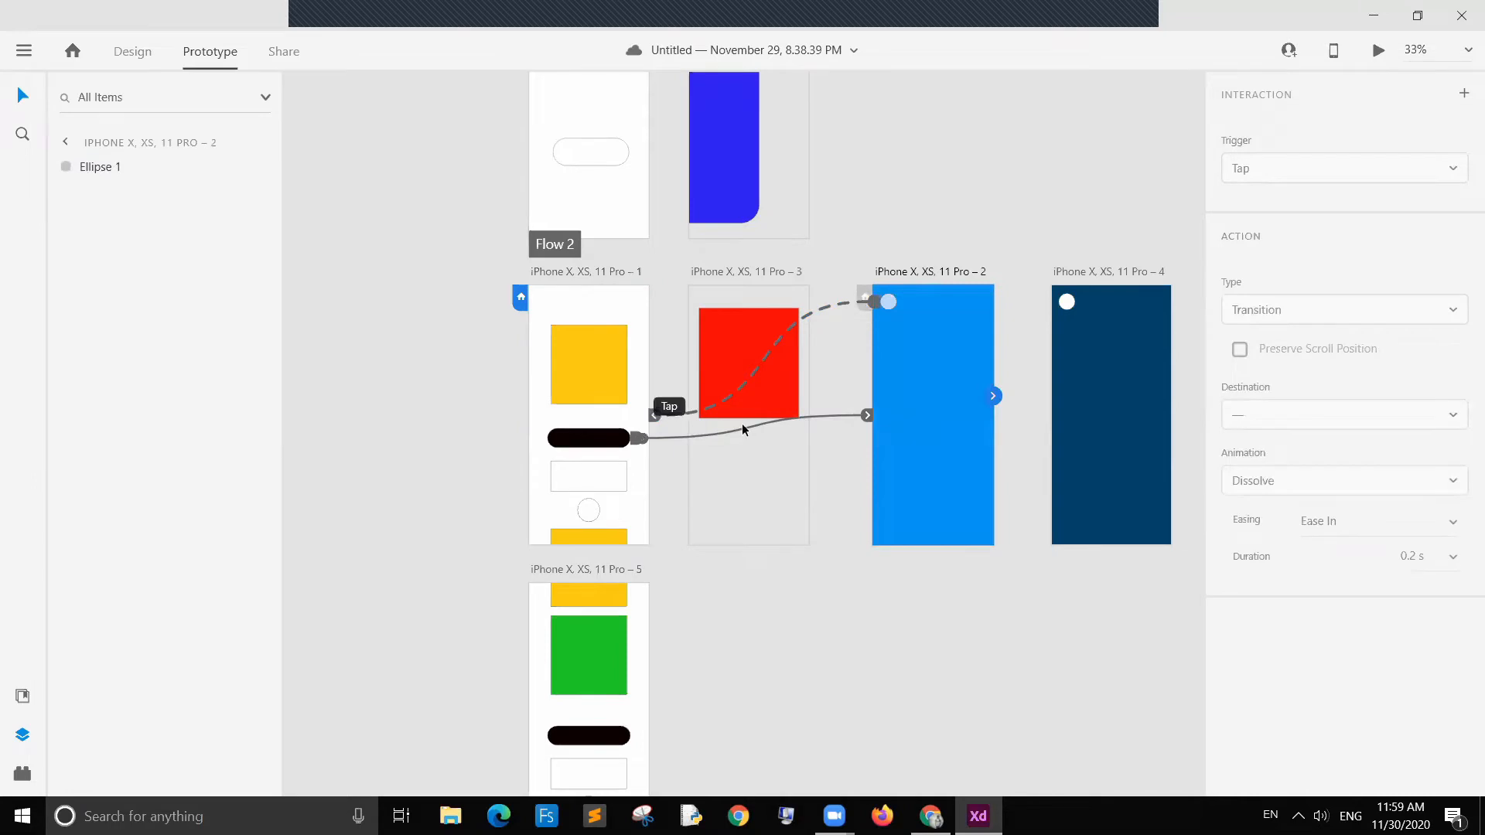
click(1131, 354)
click(942, 370)
click(979, 215)
click(888, 303)
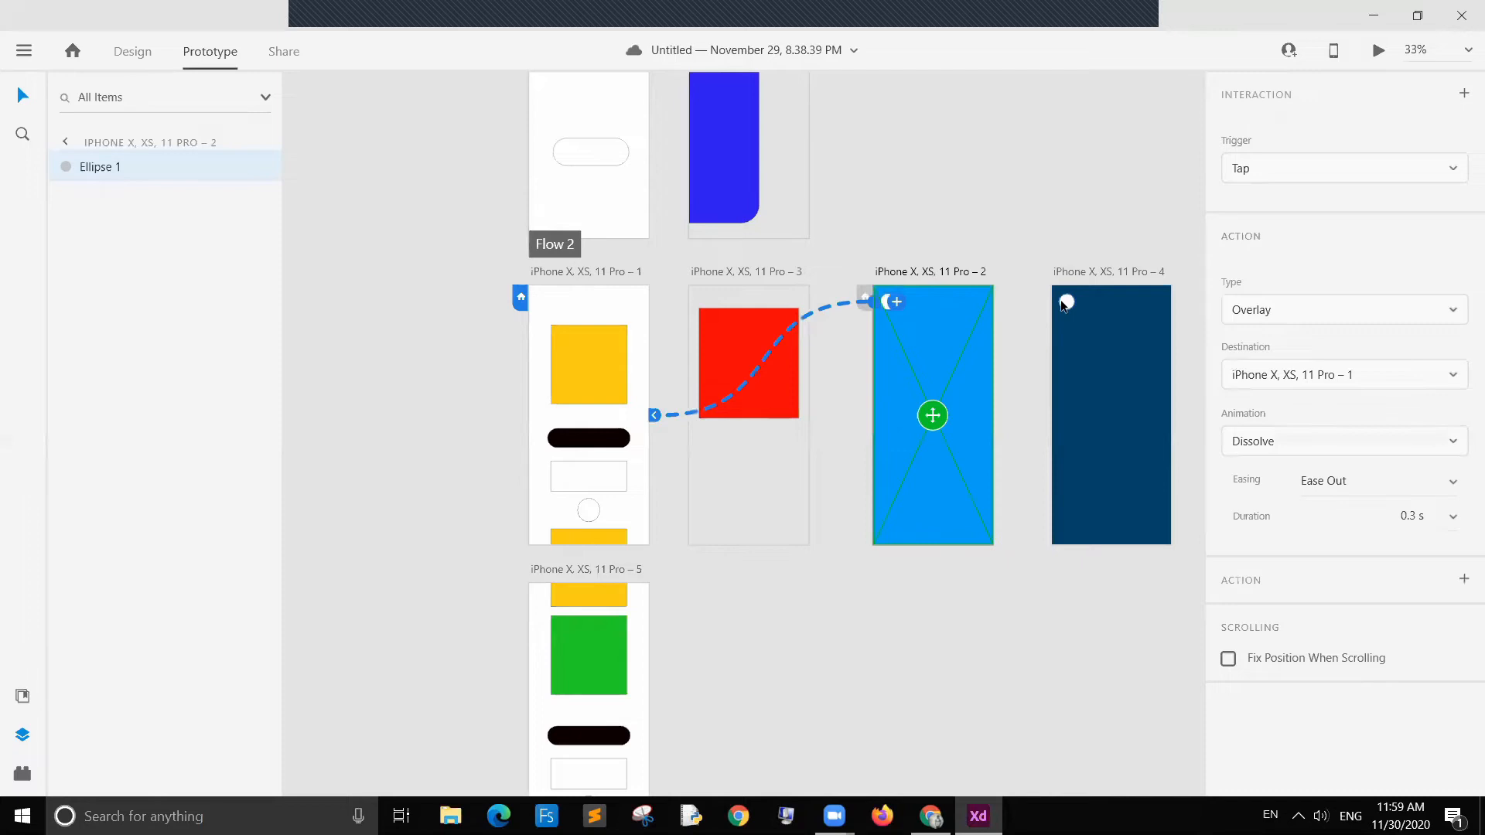
click(1065, 302)
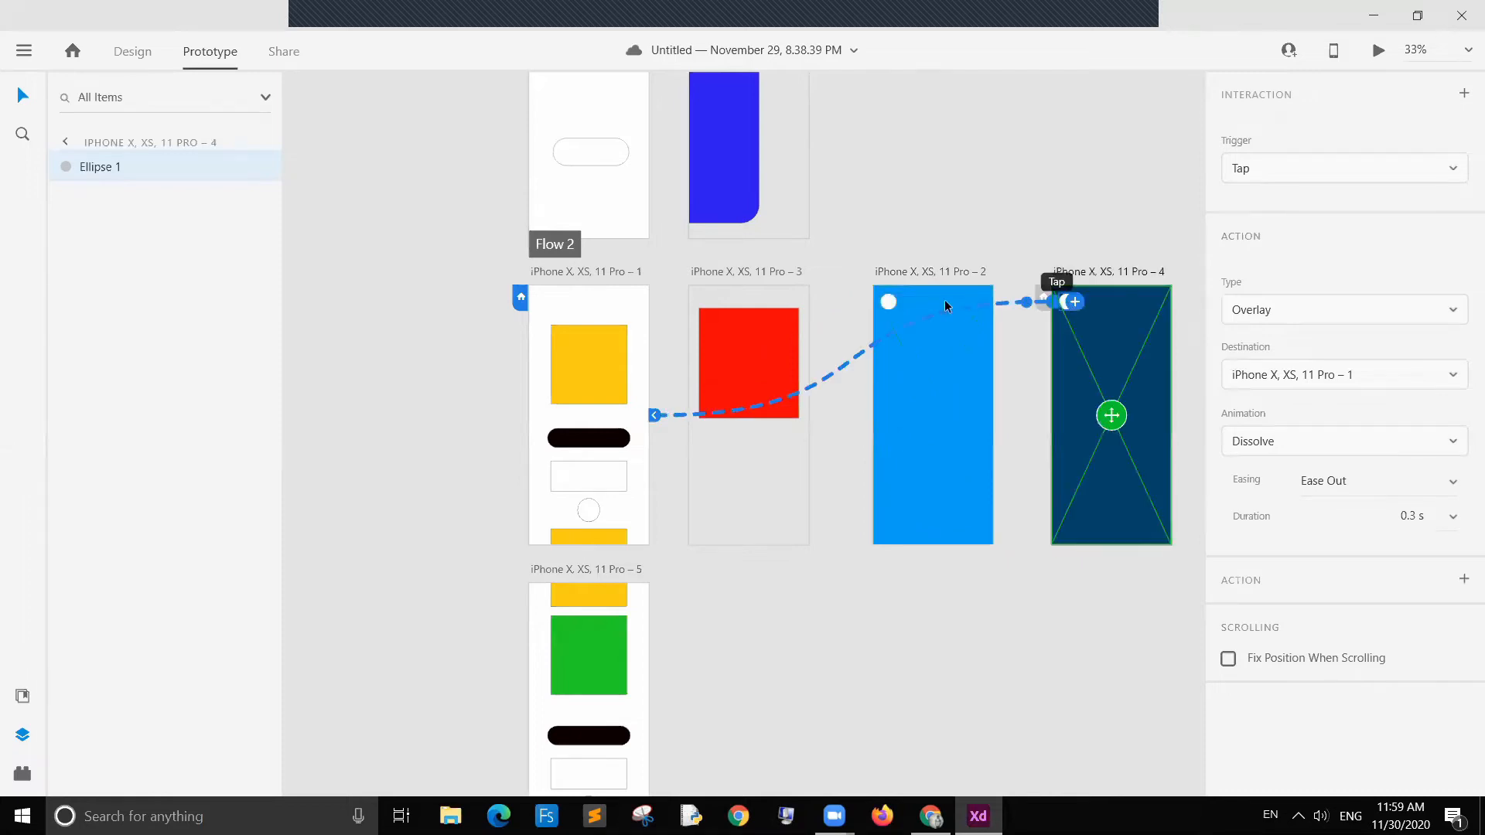
click(889, 302)
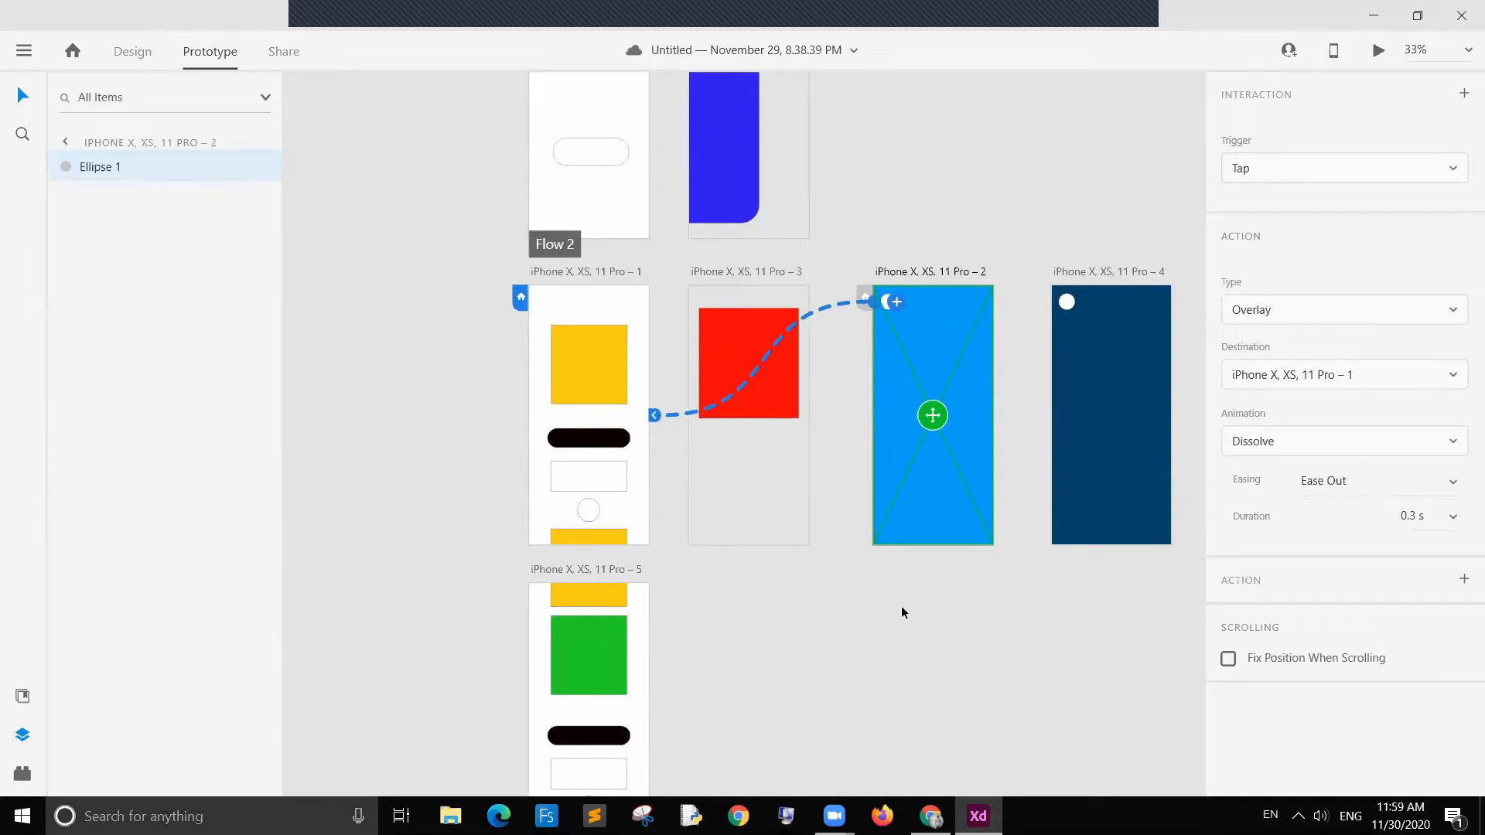
click(815, 659)
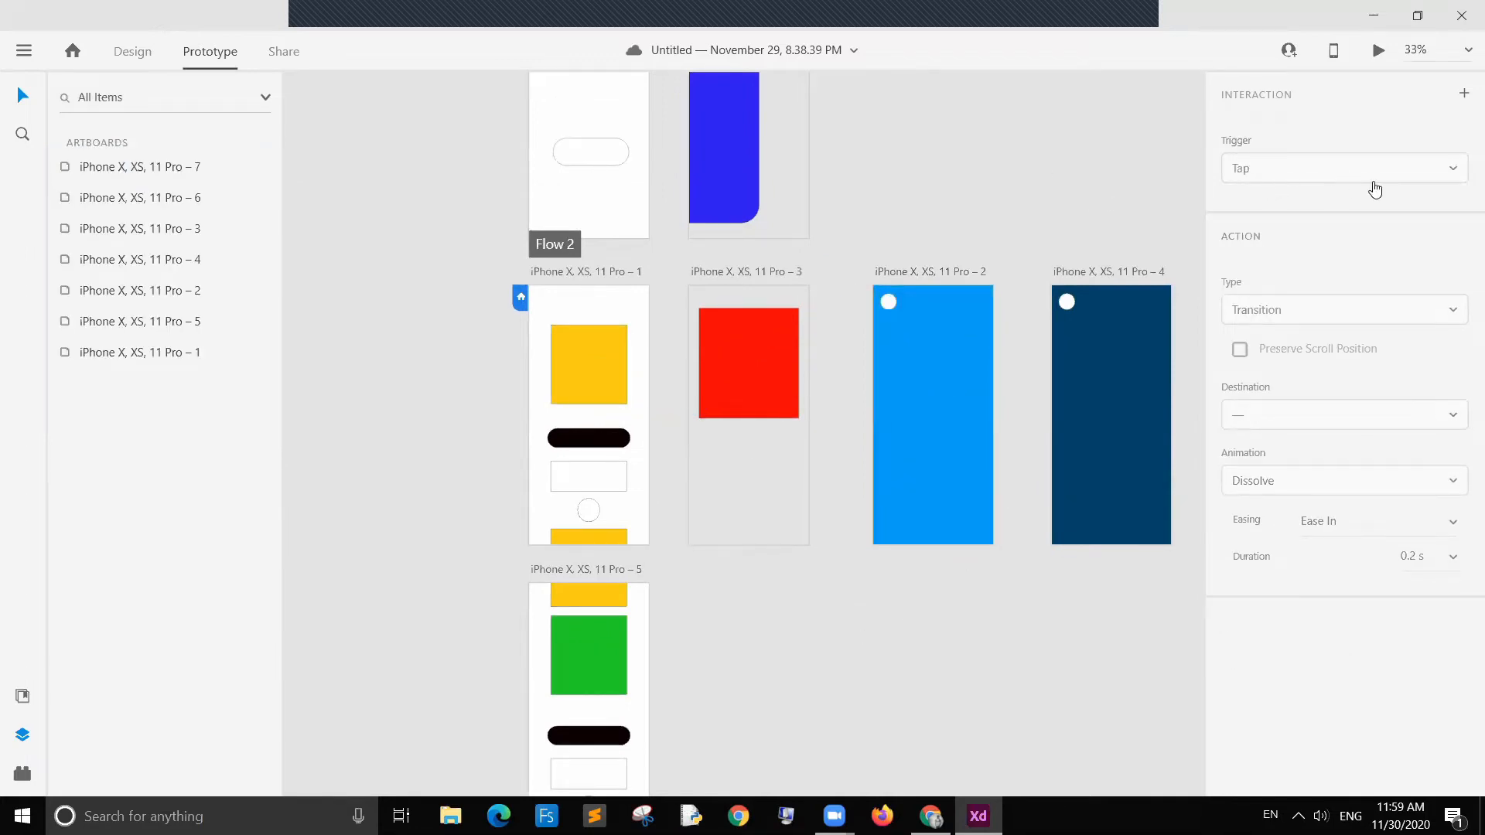
Step: Open the trigger list of the first artboard's Drag interaction to view the available triggers, then close it
click(633, 303)
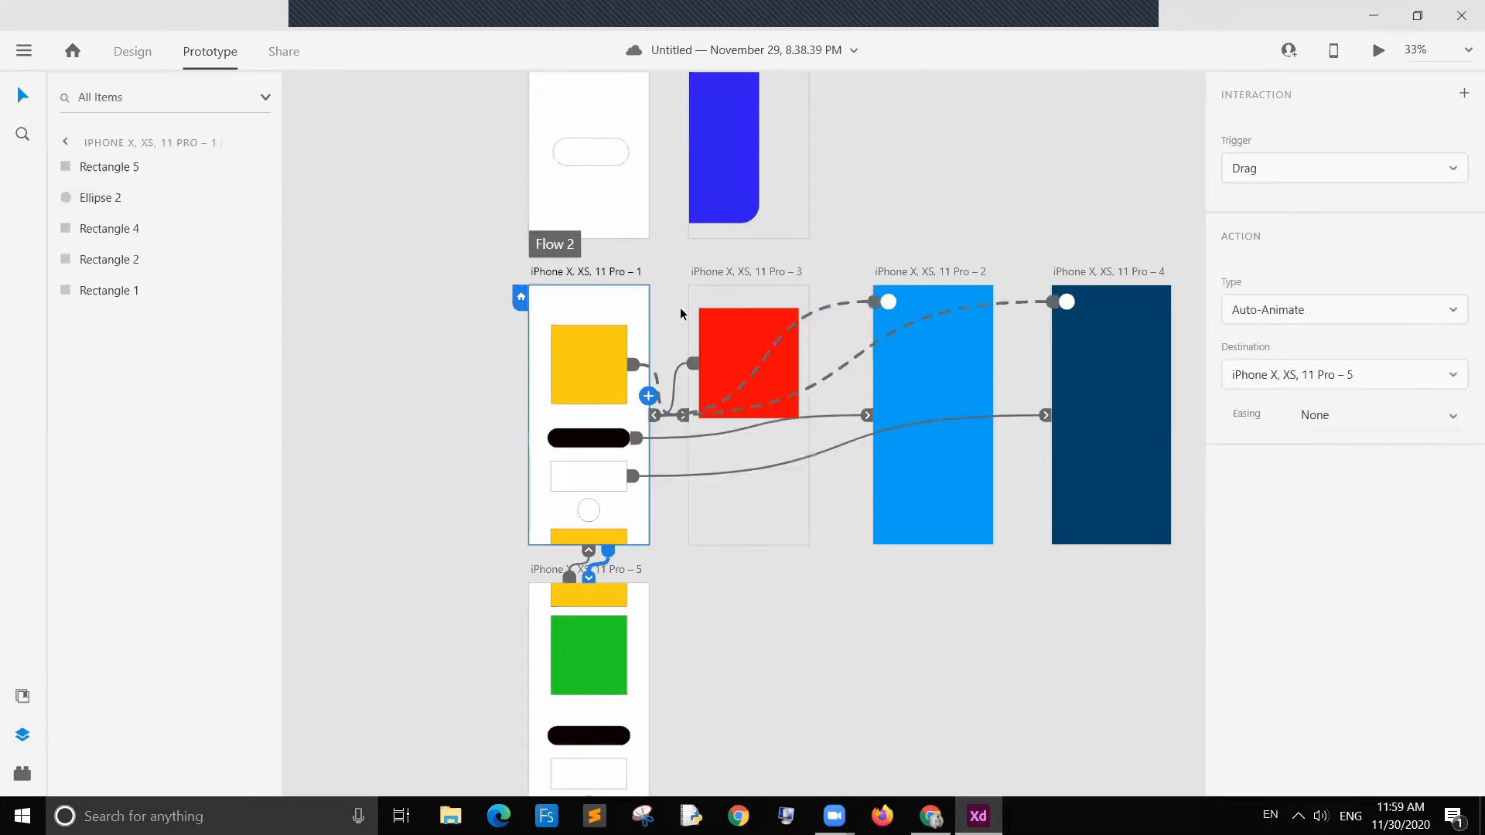
click(1374, 180)
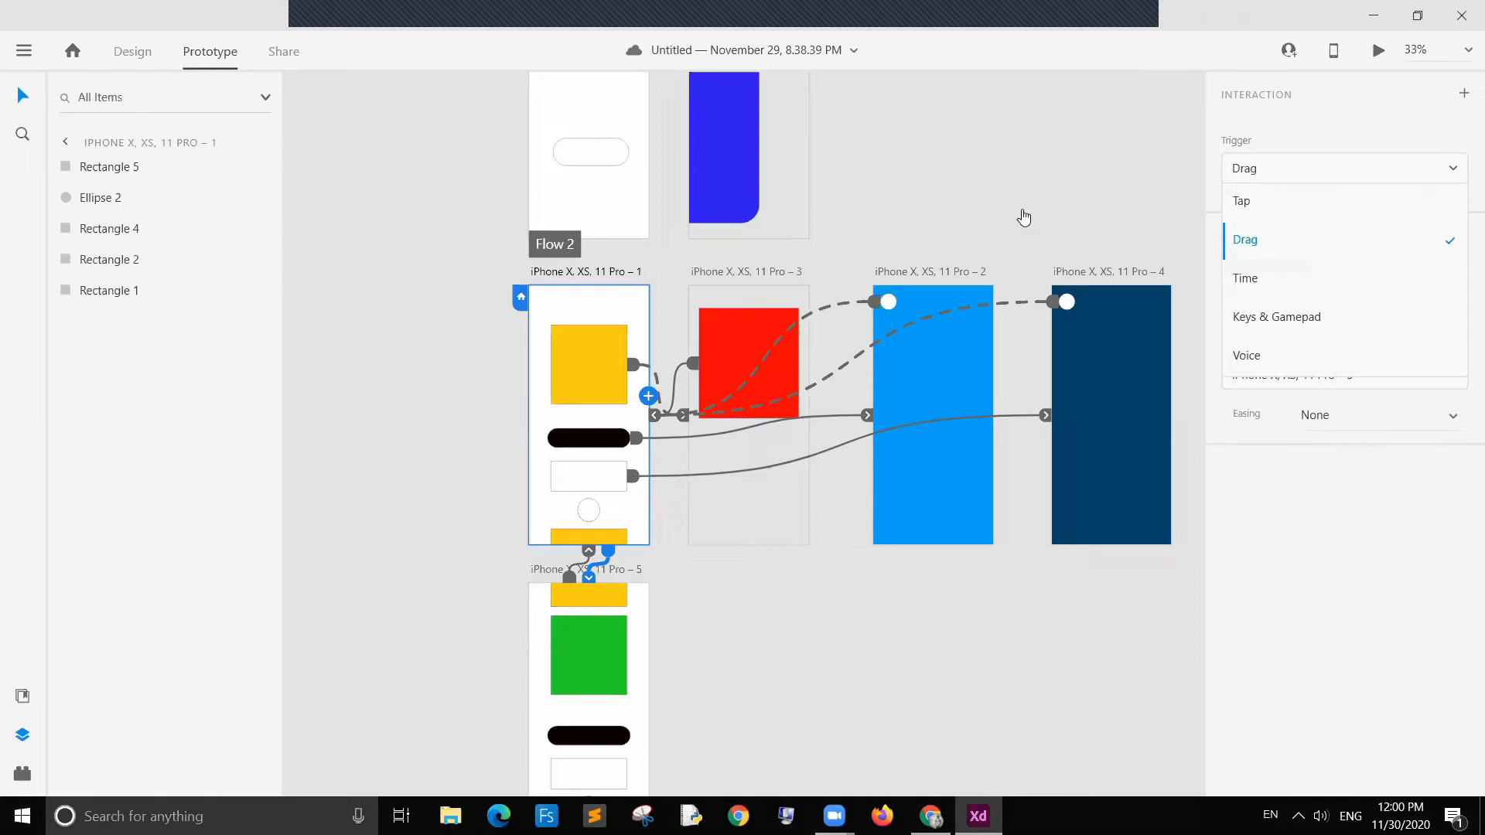
click(1334, 171)
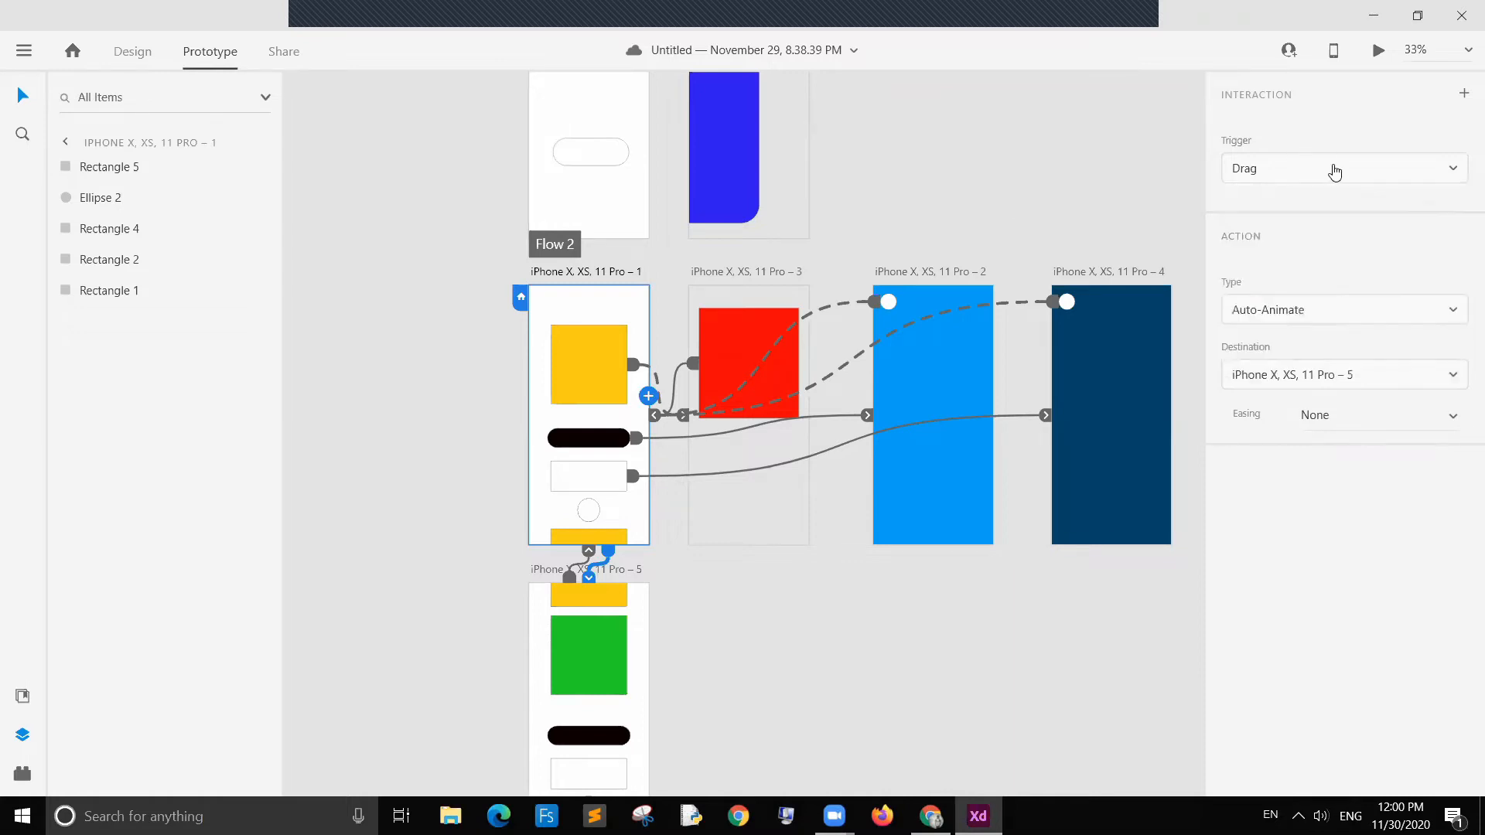
click(922, 212)
Step: Create a new document with a single iPhone X, XS, 11 Pro artboard
scroll(806, 271, up, 3)
scroll(869, 323, down, 5)
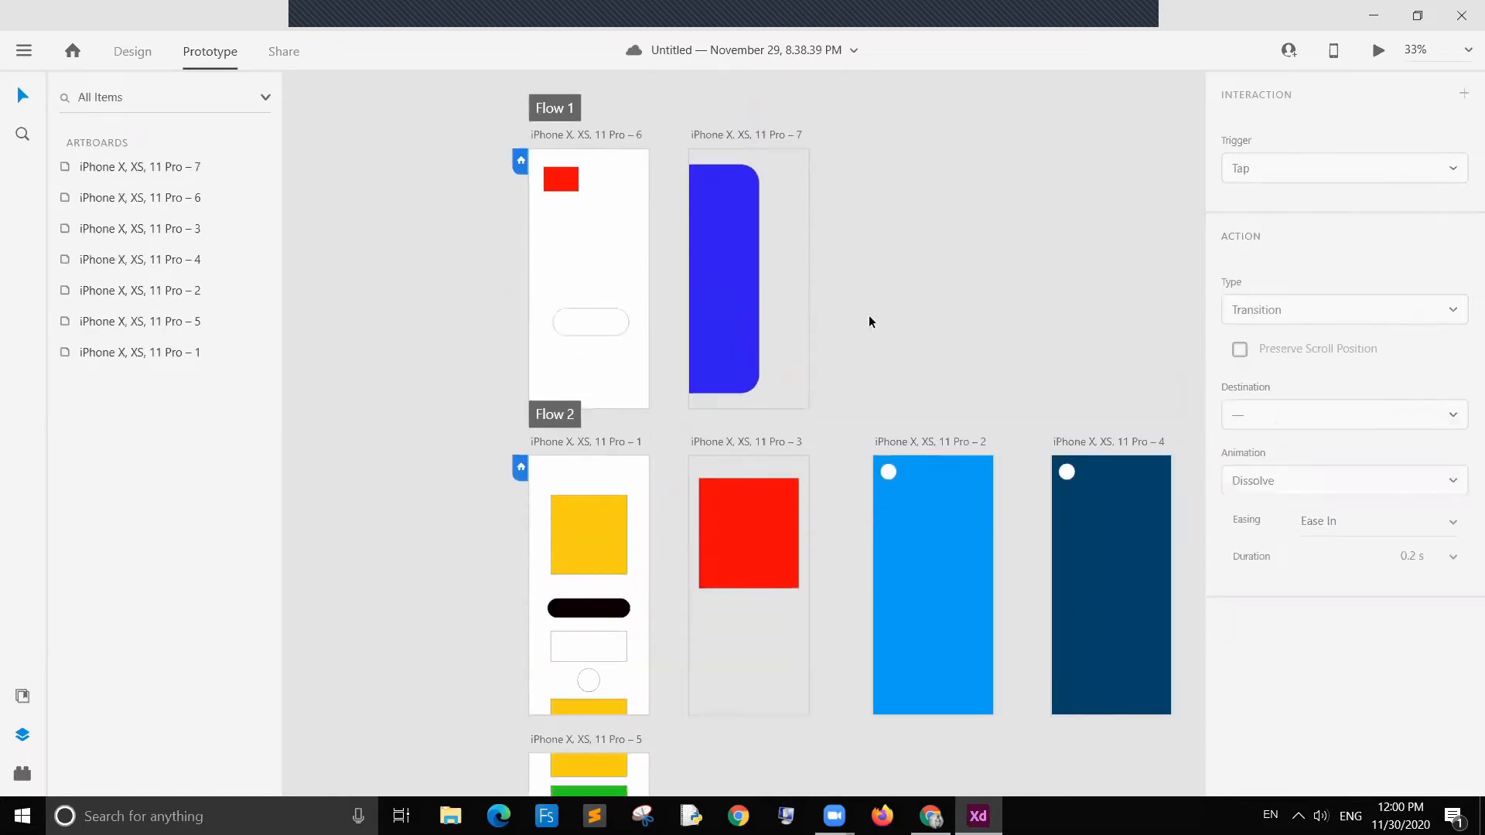
scroll(874, 242, up, 5)
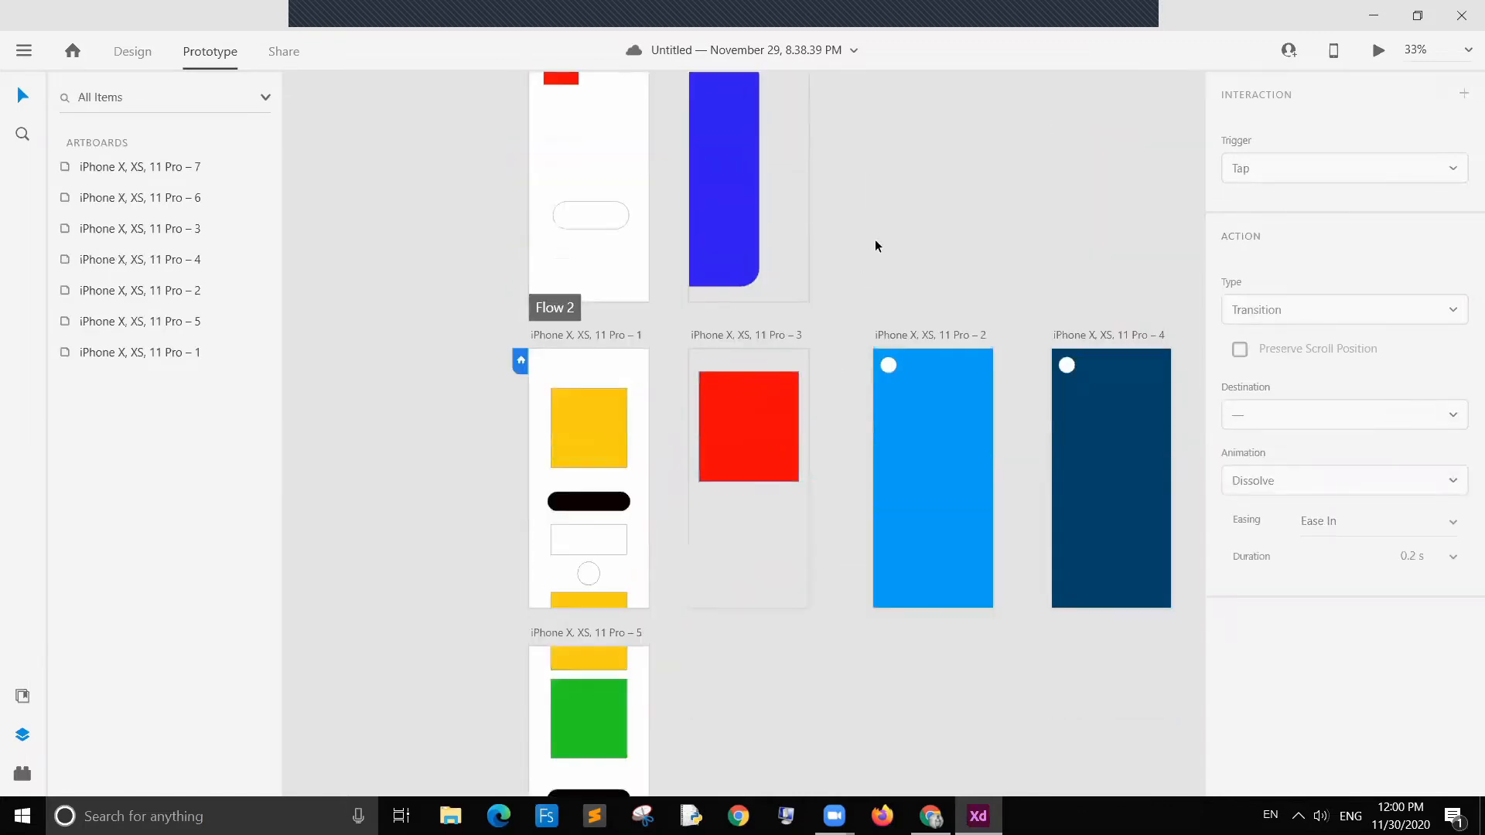
click(24, 50)
click(105, 101)
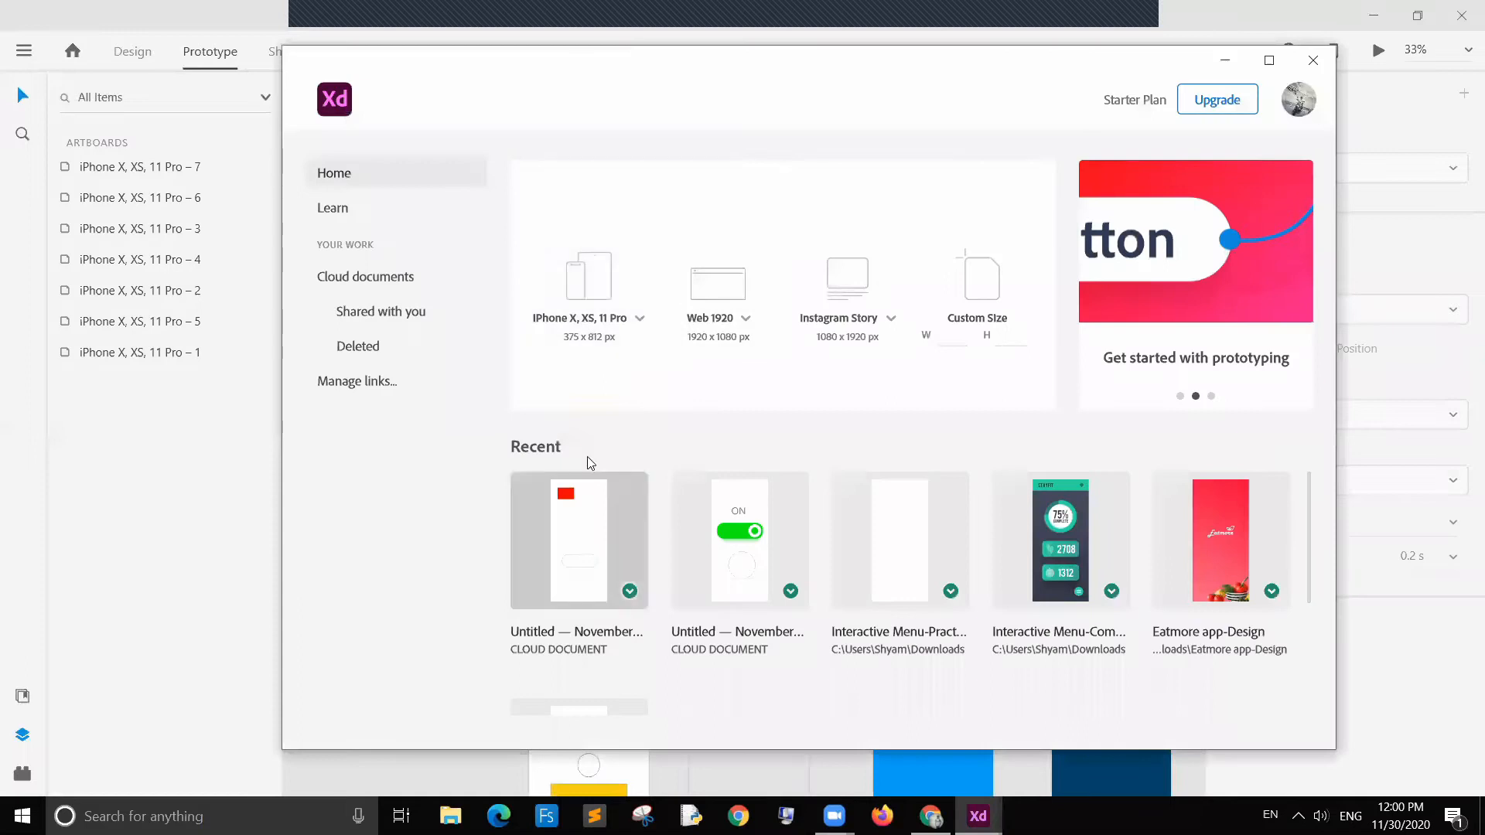
click(613, 332)
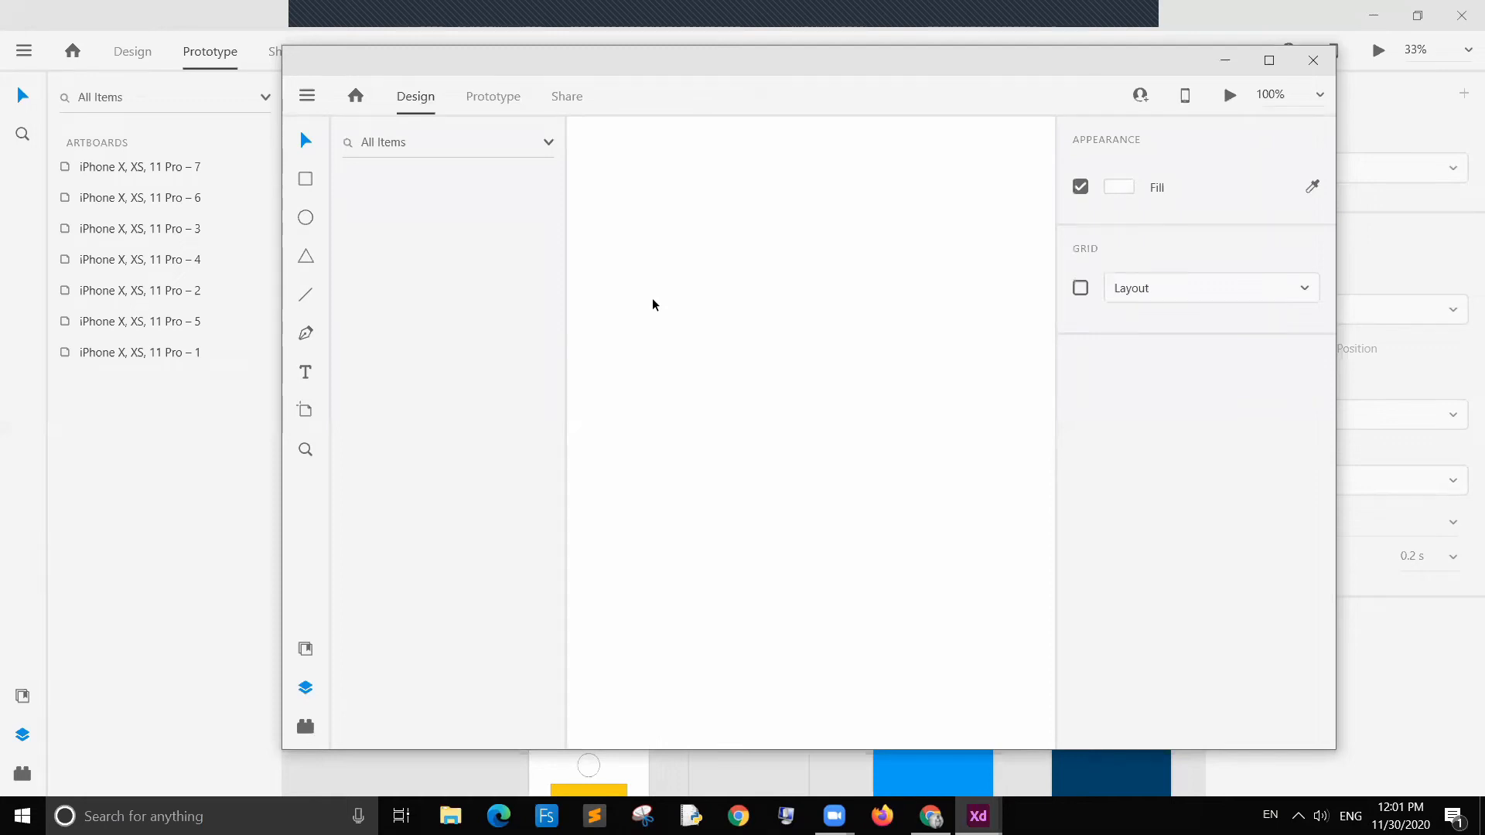
Step: Close the previous document's window and maximize the new document window
click(1460, 18)
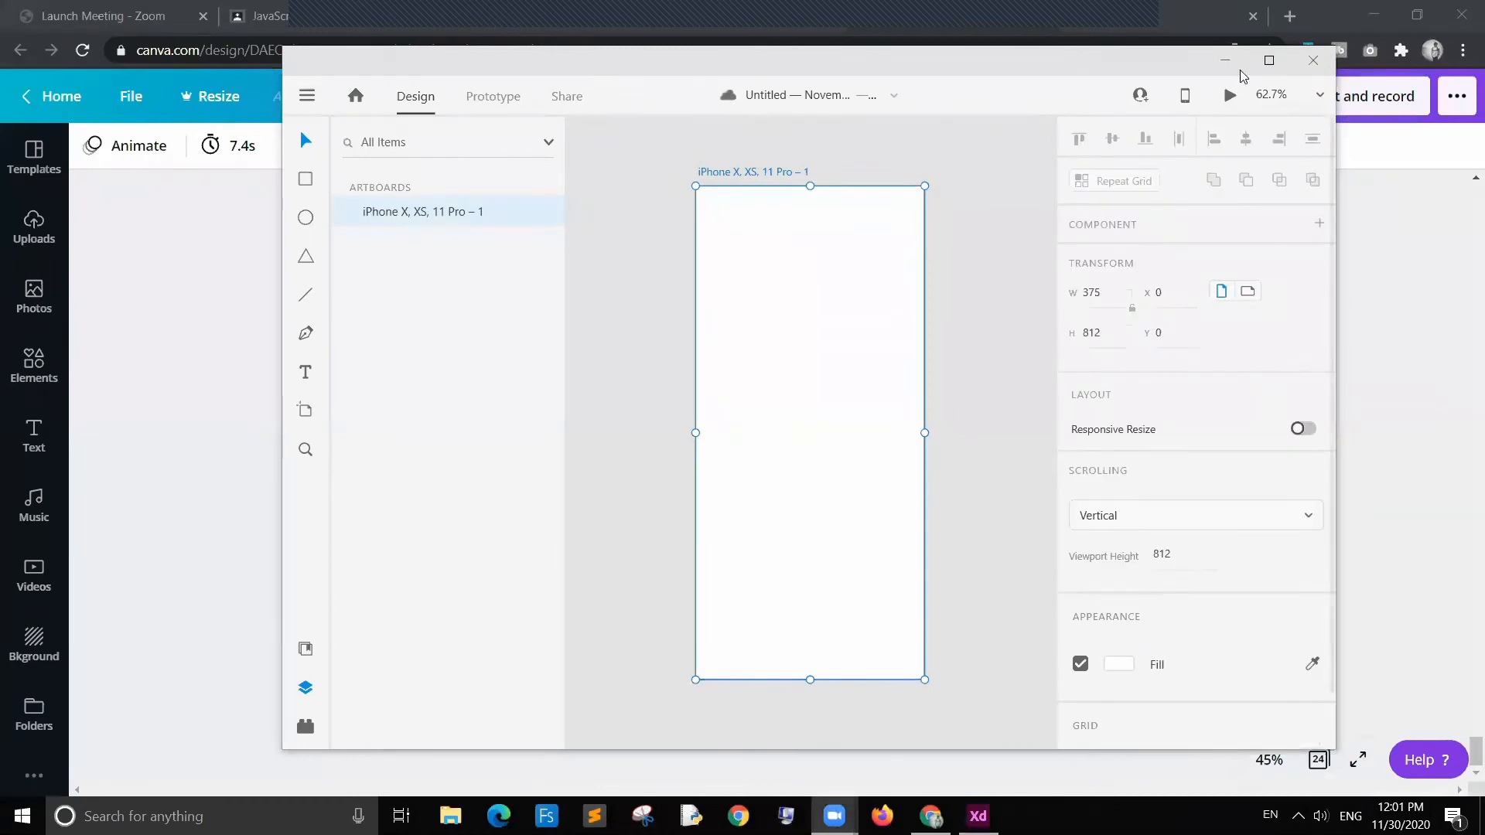
click(1268, 62)
click(714, 304)
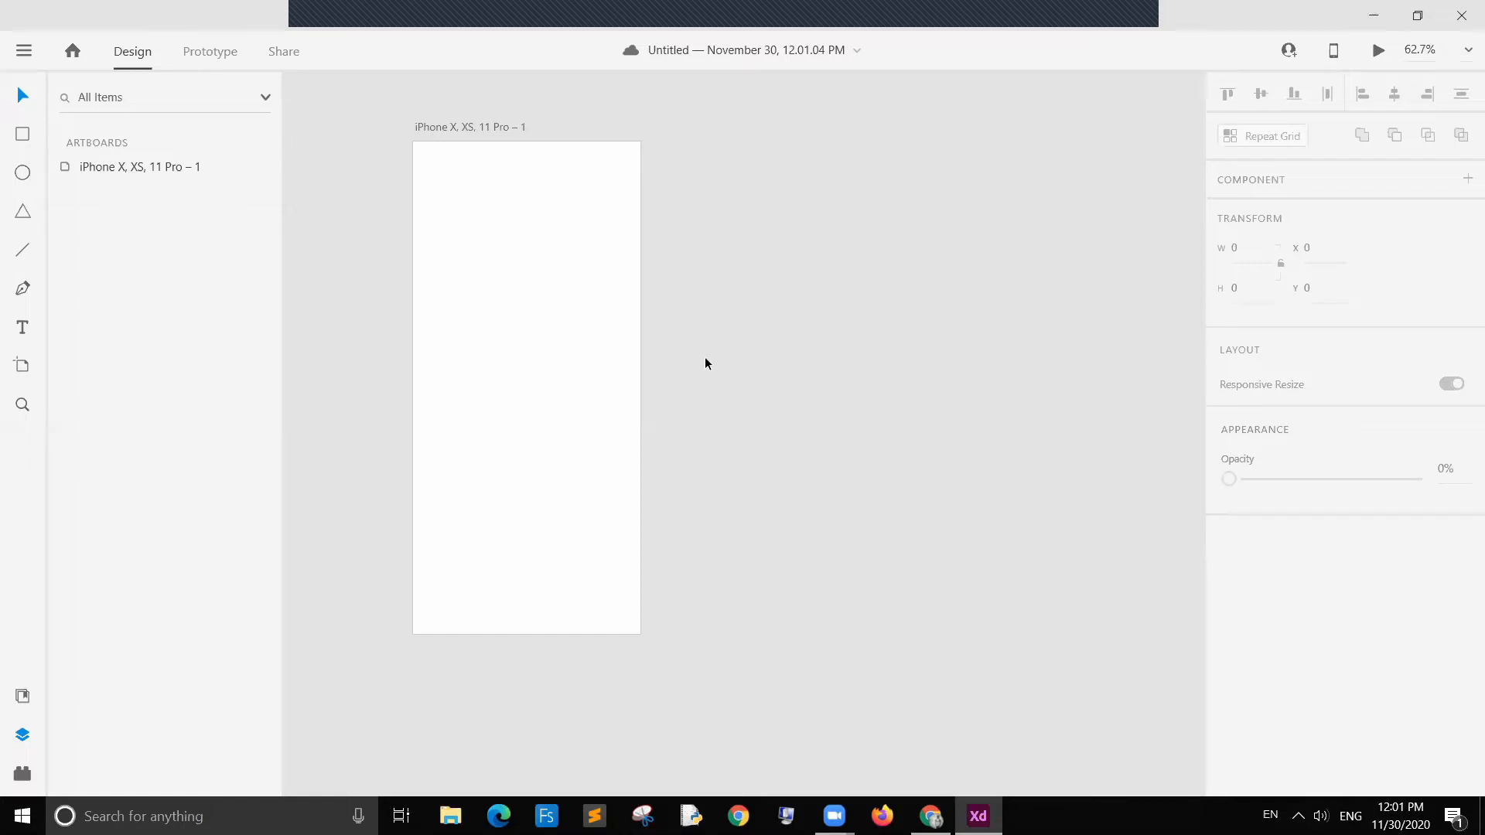
Step: Move the artboard up toward the upper left of the canvas
scroll(731, 290, down, 1)
scroll(699, 314, up, 3)
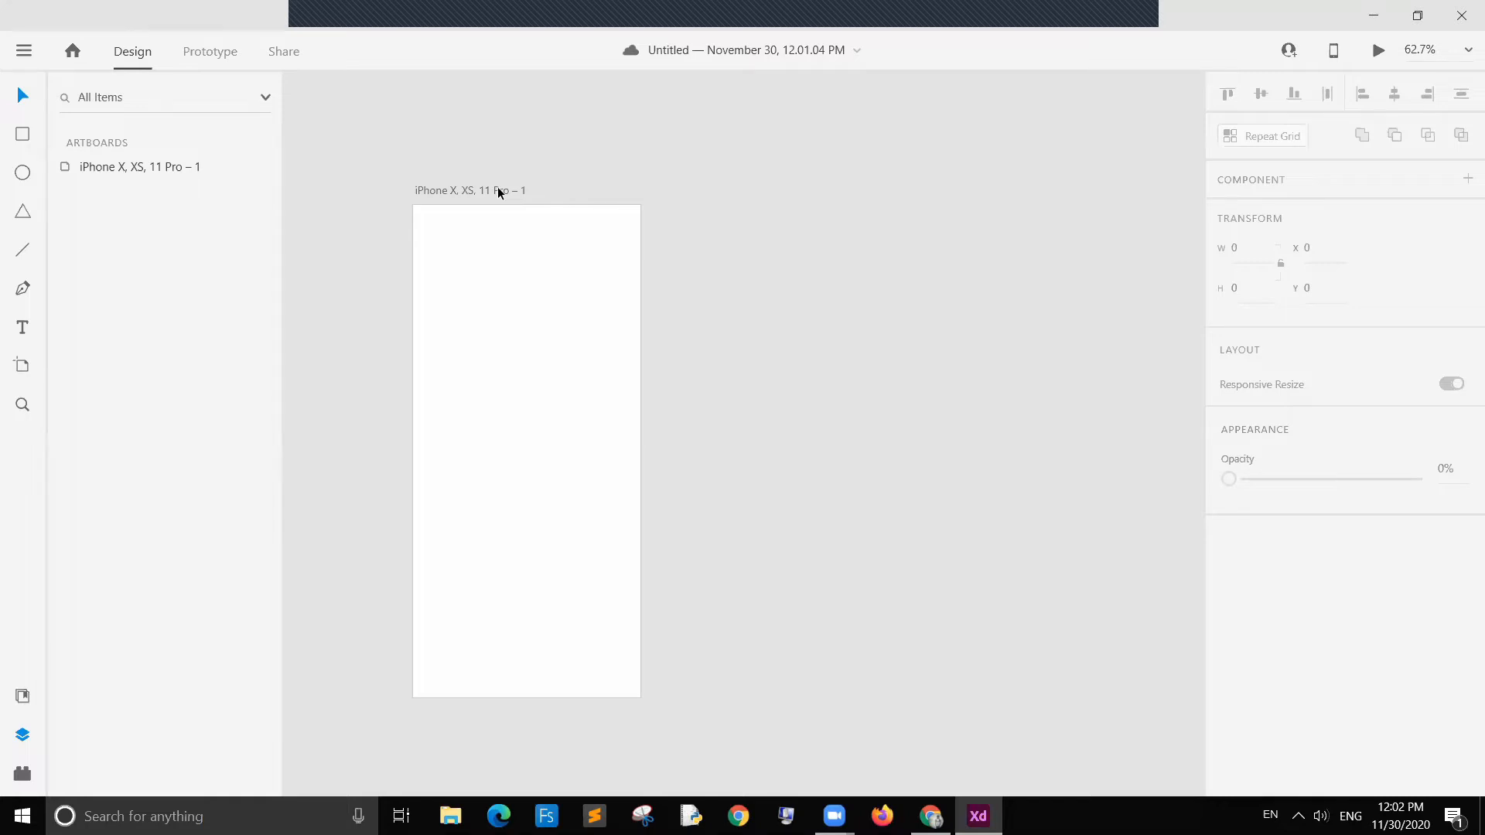
drag(480, 192, 413, 121)
ctrl+scroll(653, 272, down, 2)
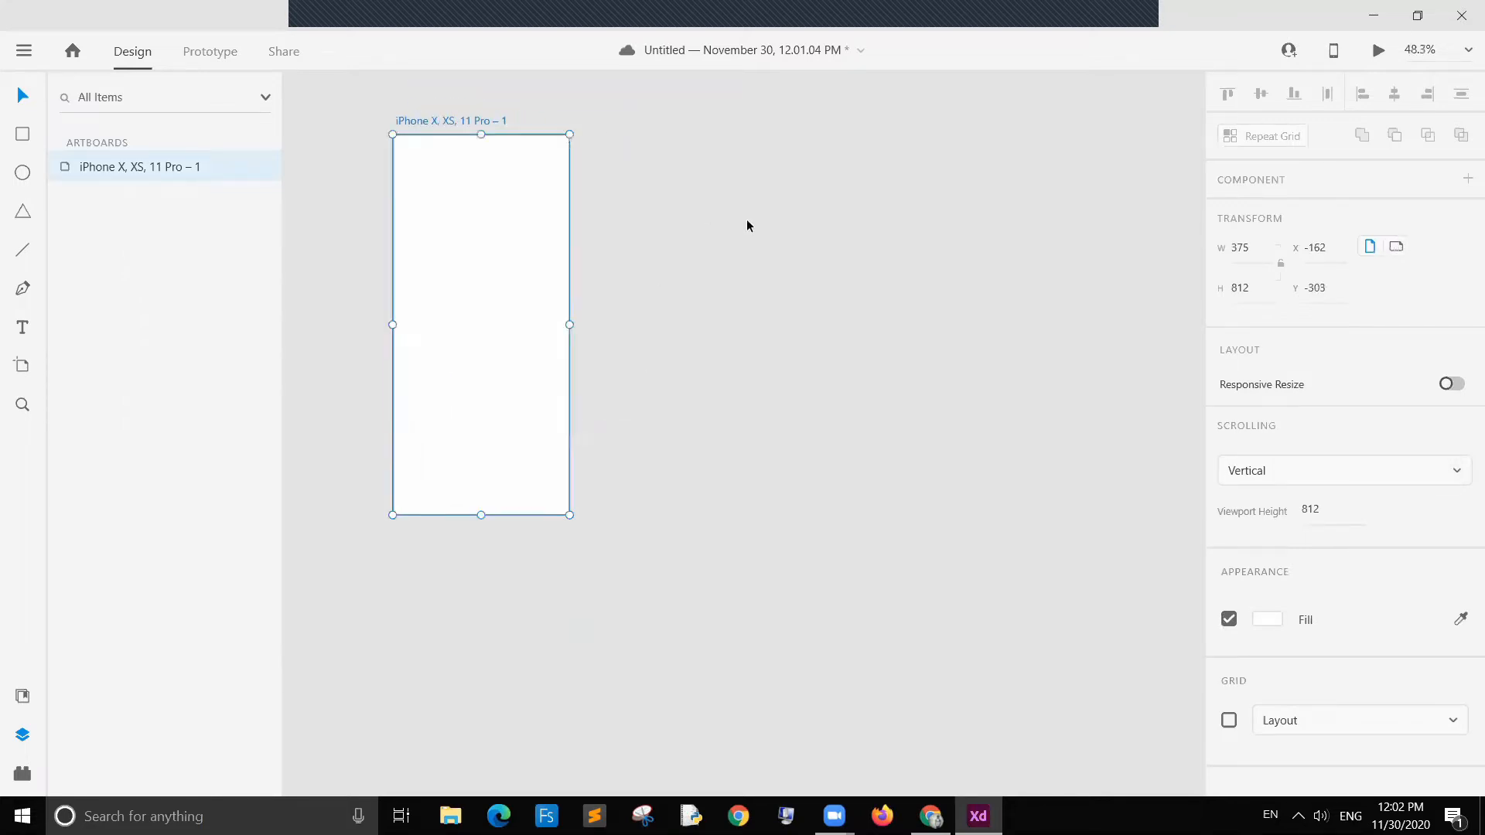
click(747, 223)
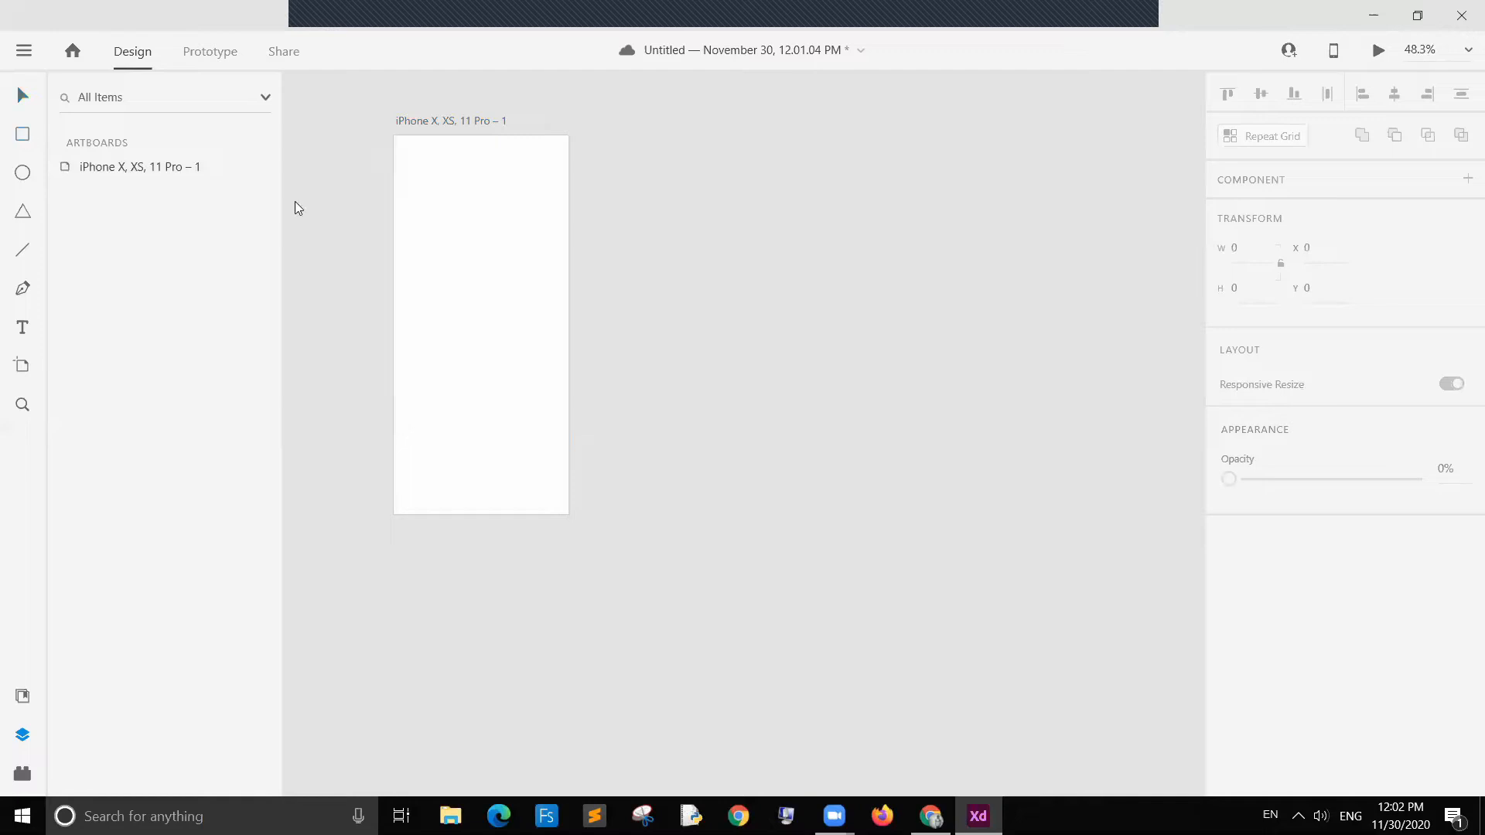
Step: Draw a square rectangle about 201 × 214 in the artboard's upper half
mouse_move(434, 237)
mouse_down()
mouse_move(514, 345)
mouse_move(527, 337)
mouse_up()
key(v)
click(755, 263)
drag(485, 286, 495, 267)
key(Escape)
Step: Add the text "APP TITLE" centred below the rectangle
click(22, 327)
click(460, 344)
text(APP TI)
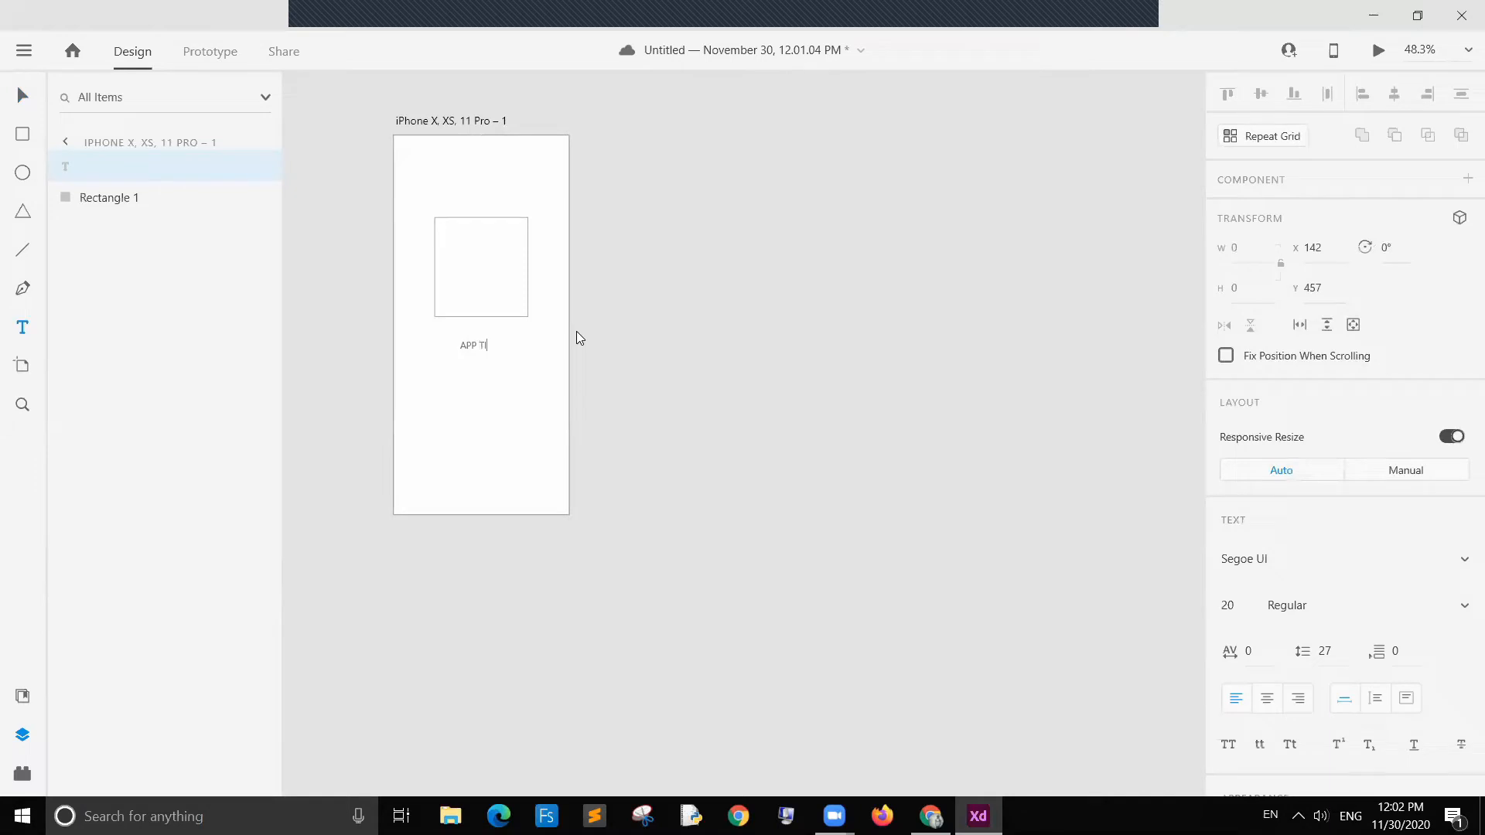
text(TLE)
key(Escape)
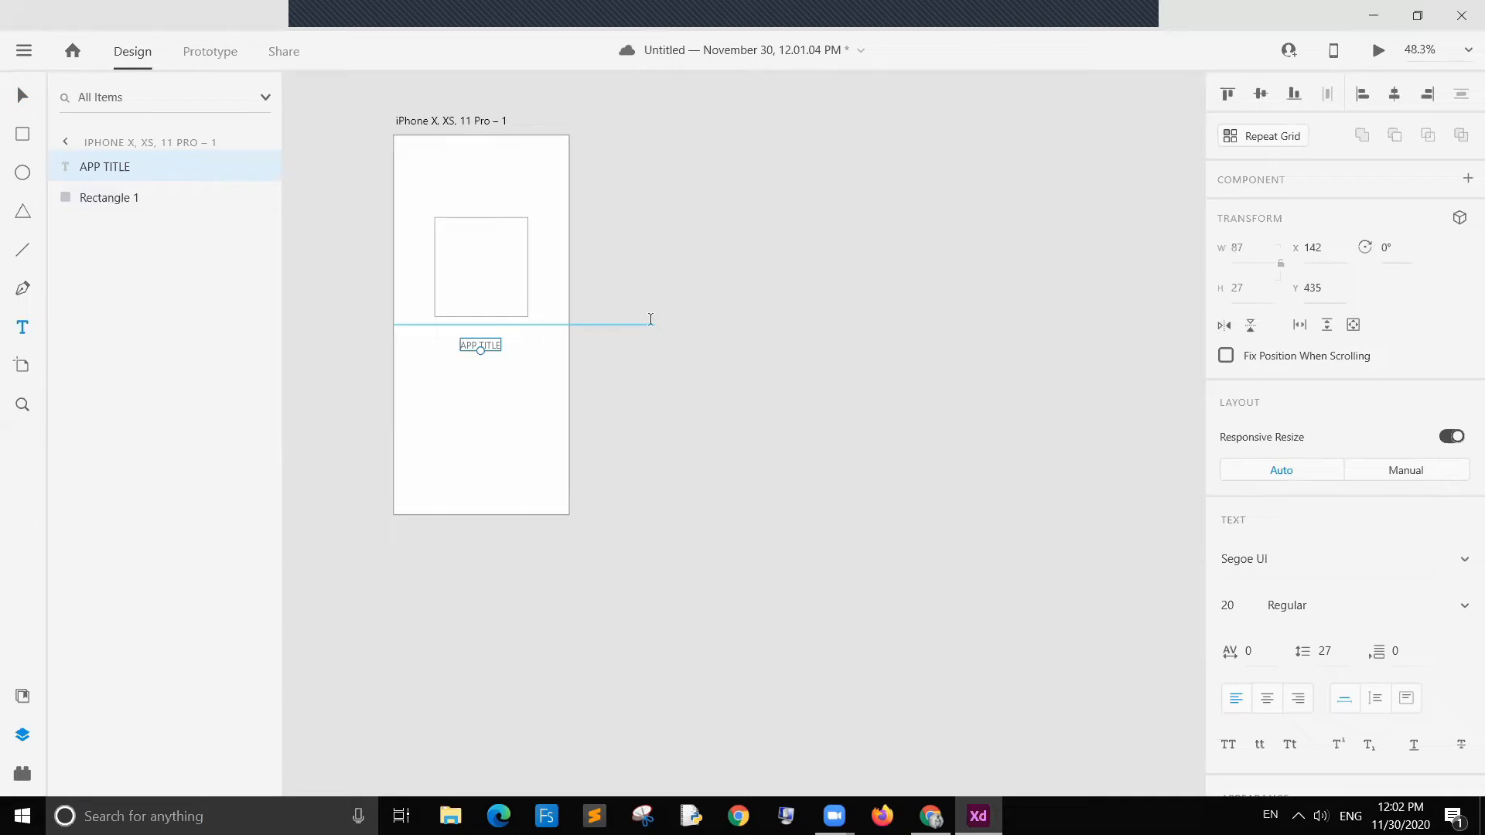
click(651, 321)
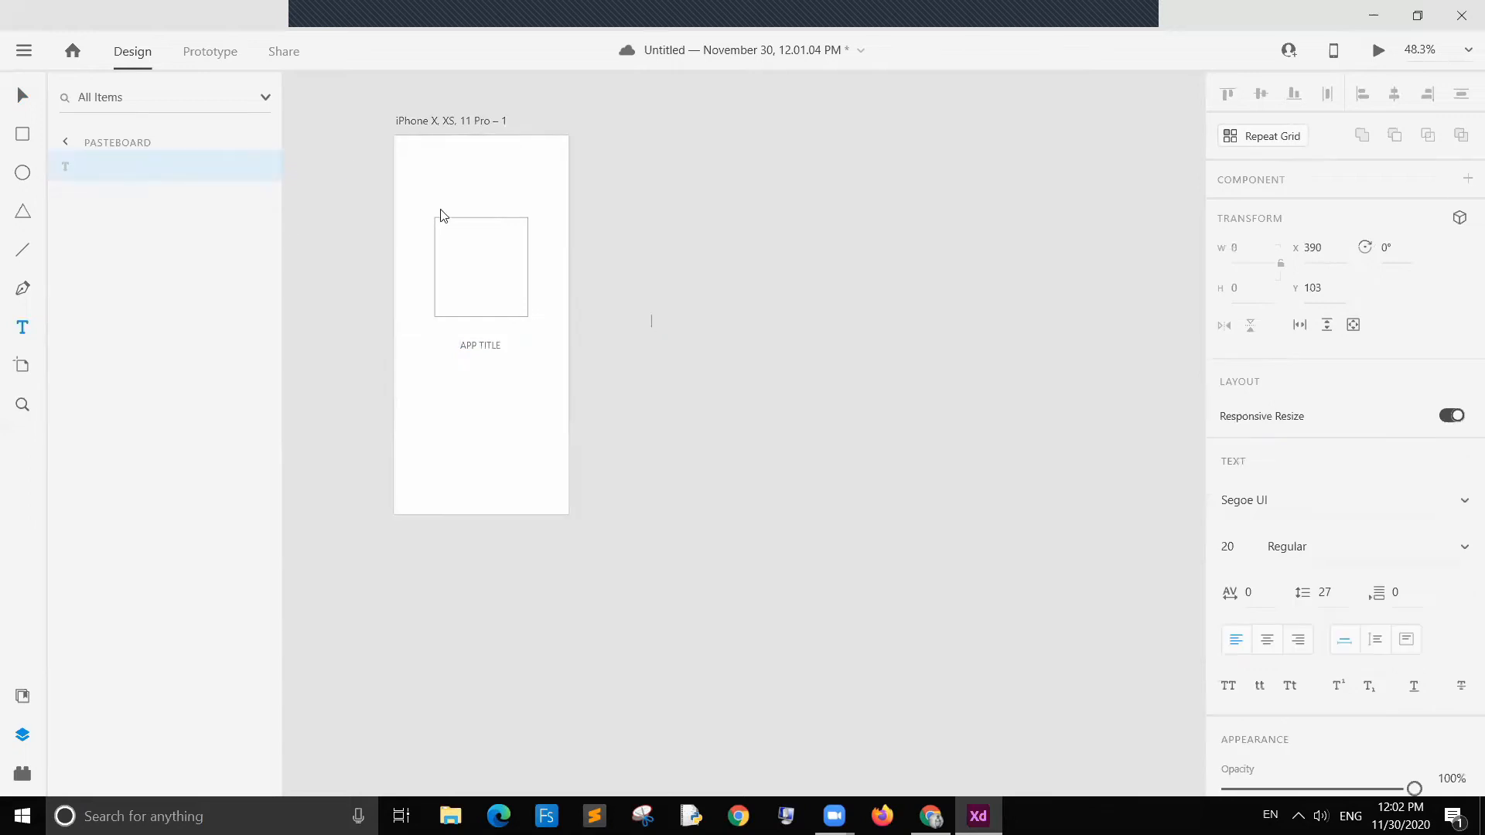
click(25, 97)
click(744, 384)
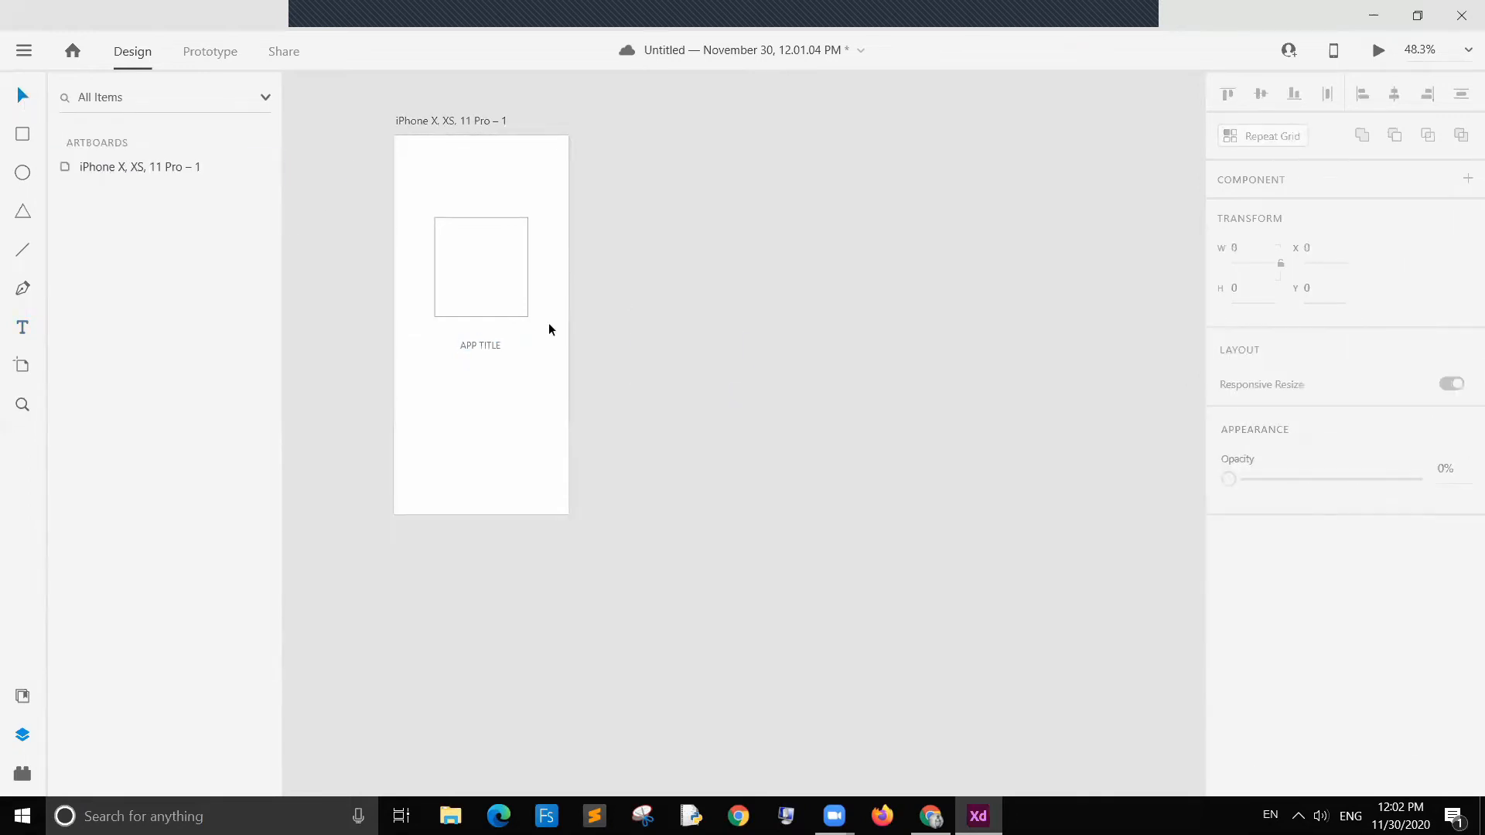
Step: Scale up the APP TITLE text to about 32 pt
click(481, 345)
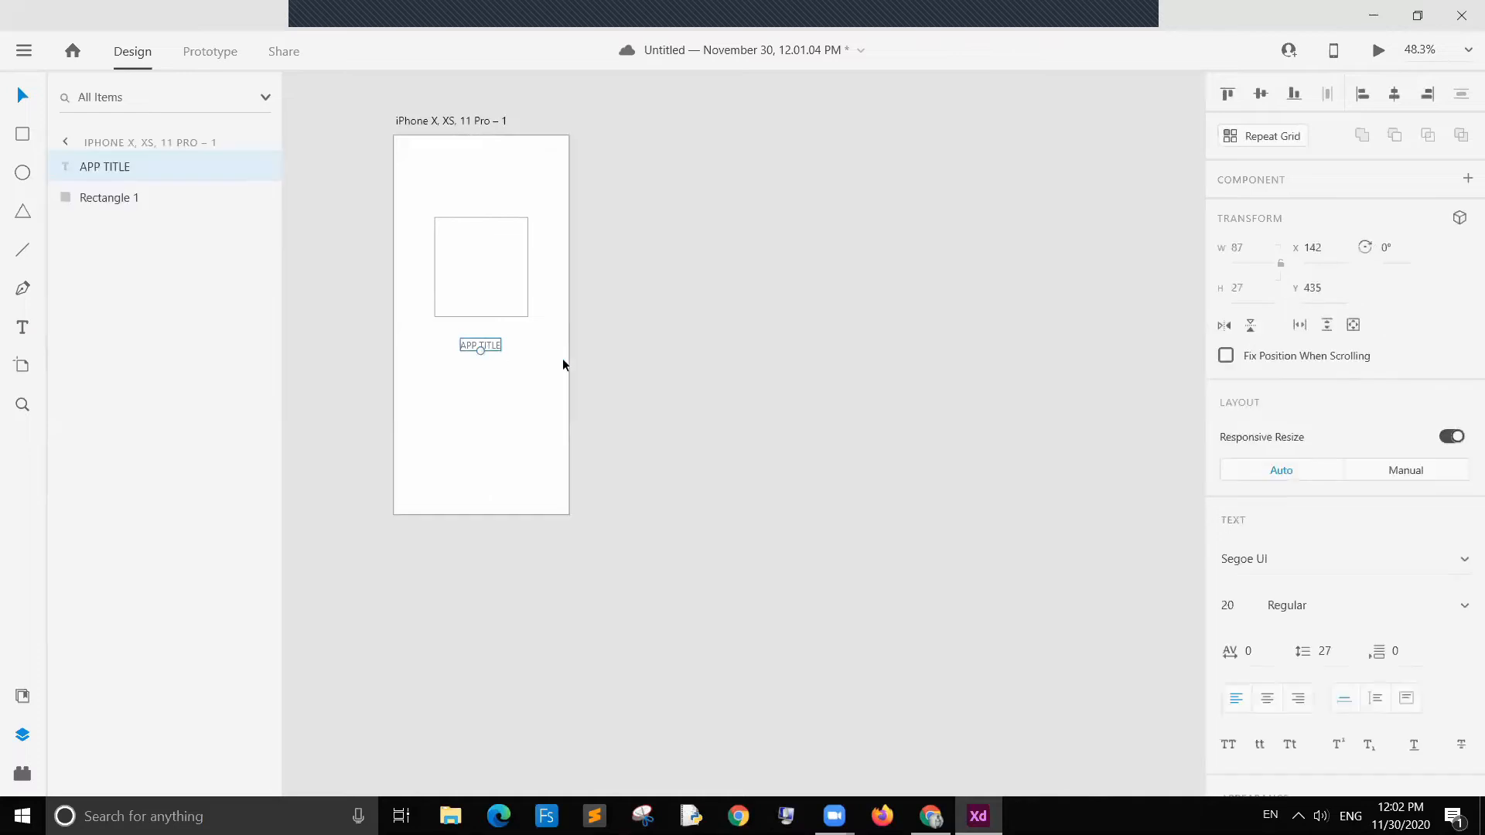
drag(480, 350, 480, 367)
click(704, 370)
Step: Round the rectangle's corners to a radius of about 46 and nudge the APP TITLE text slightly lower
click(522, 291)
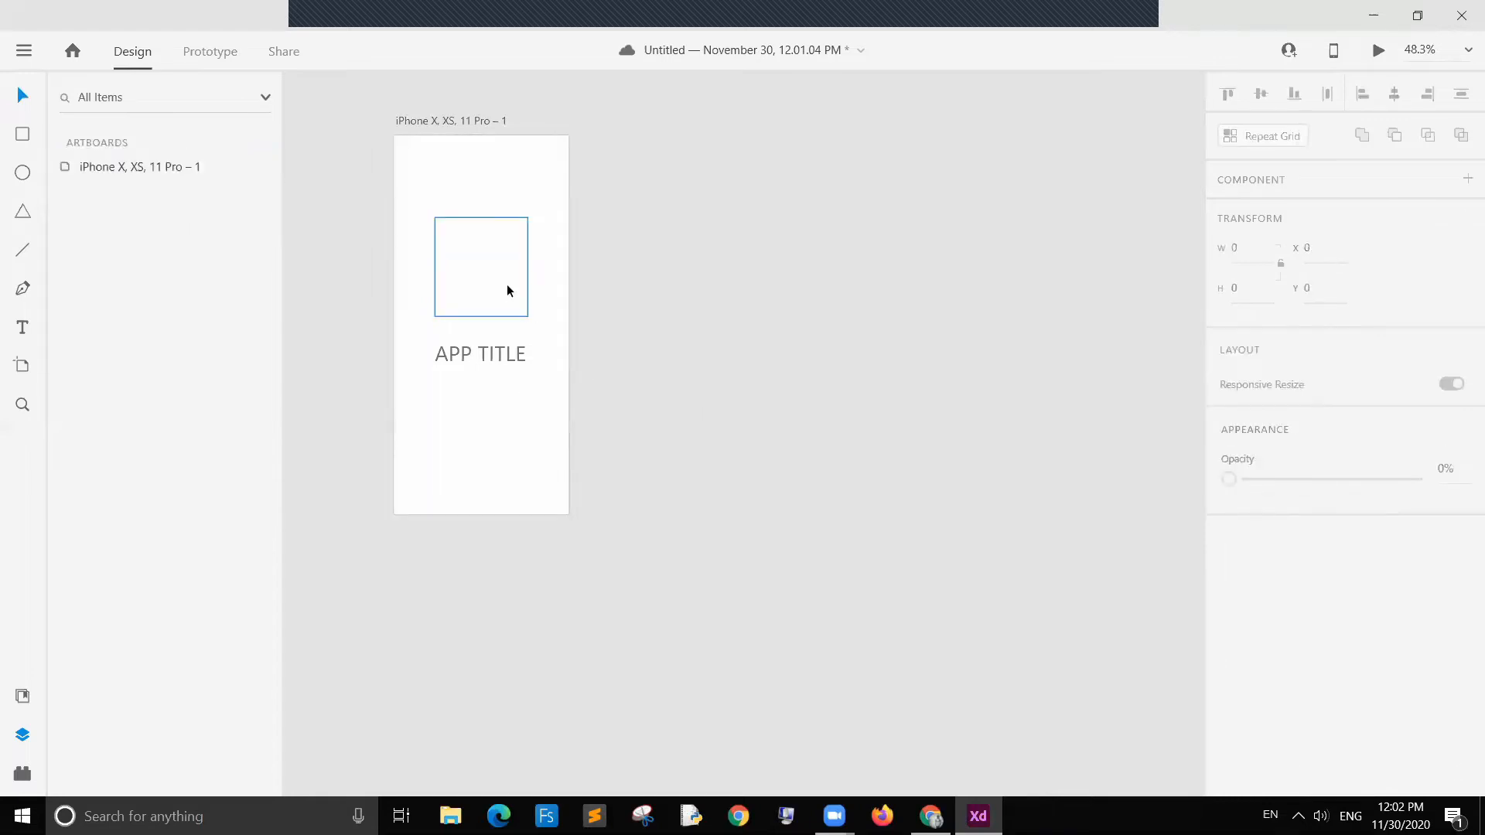
click(466, 226)
drag(452, 234, 455, 237)
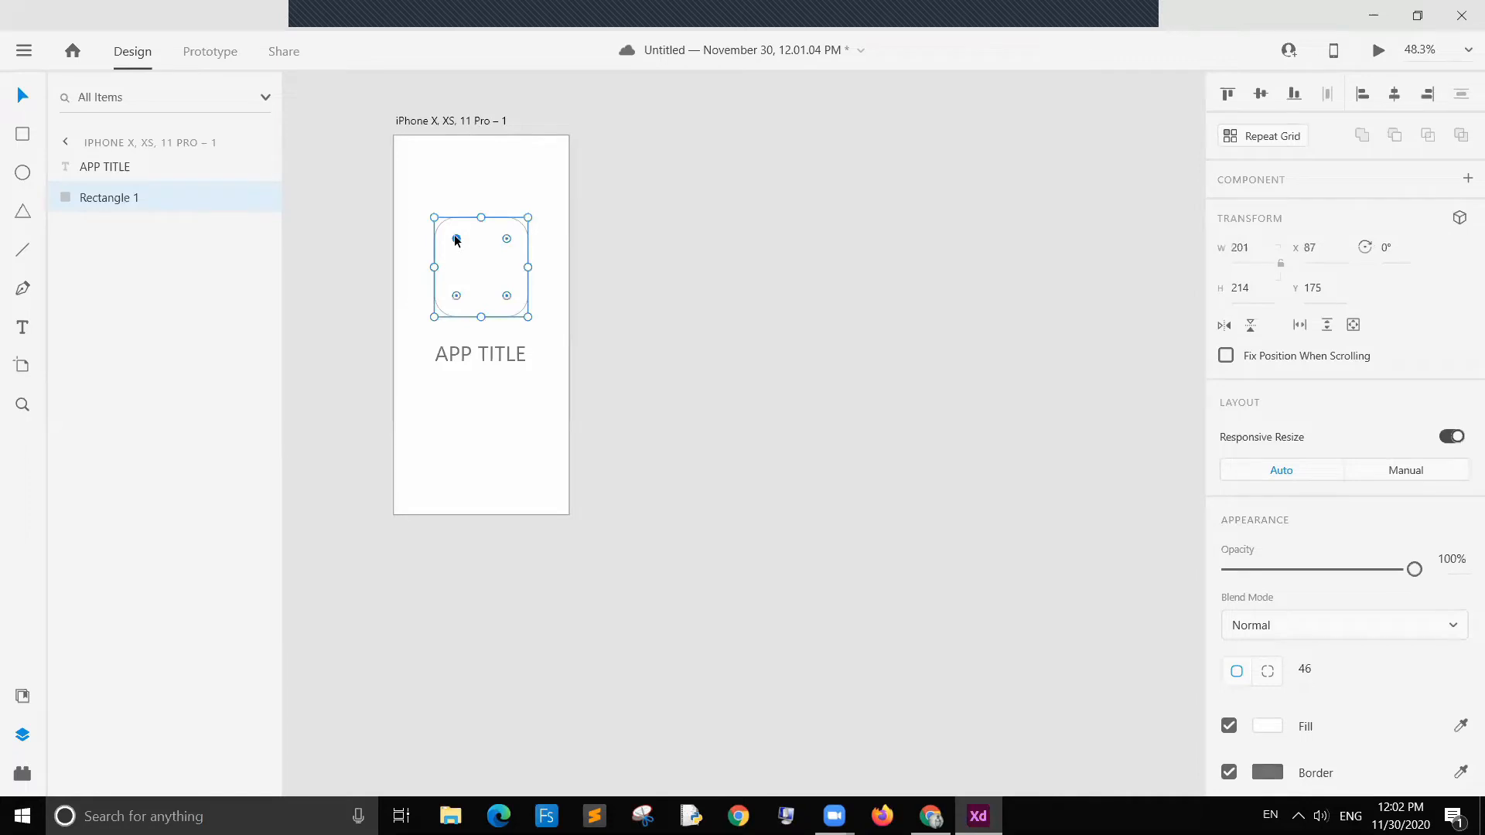
click(672, 314)
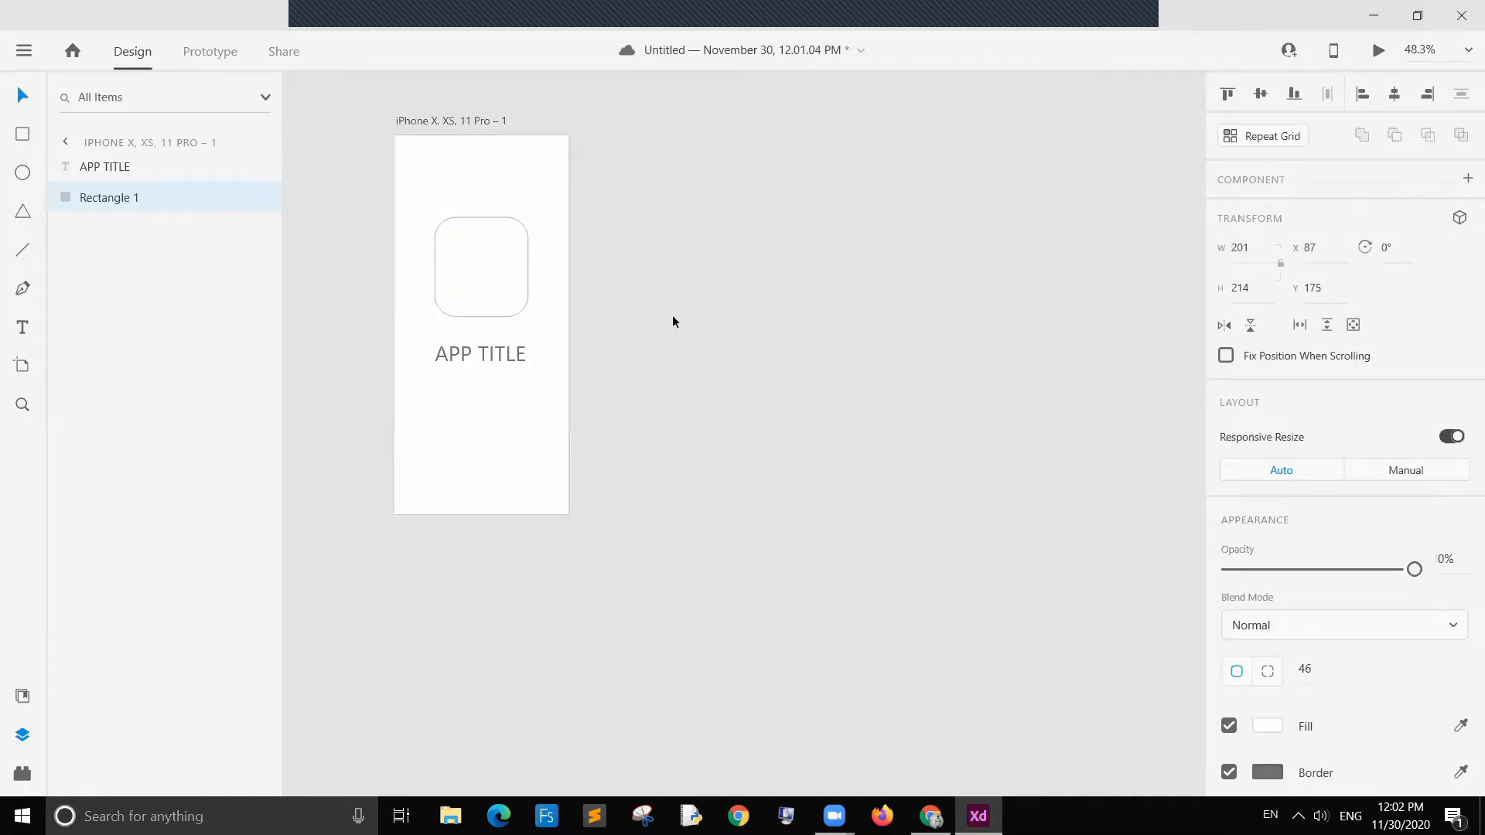
drag(494, 359, 494, 360)
click(628, 360)
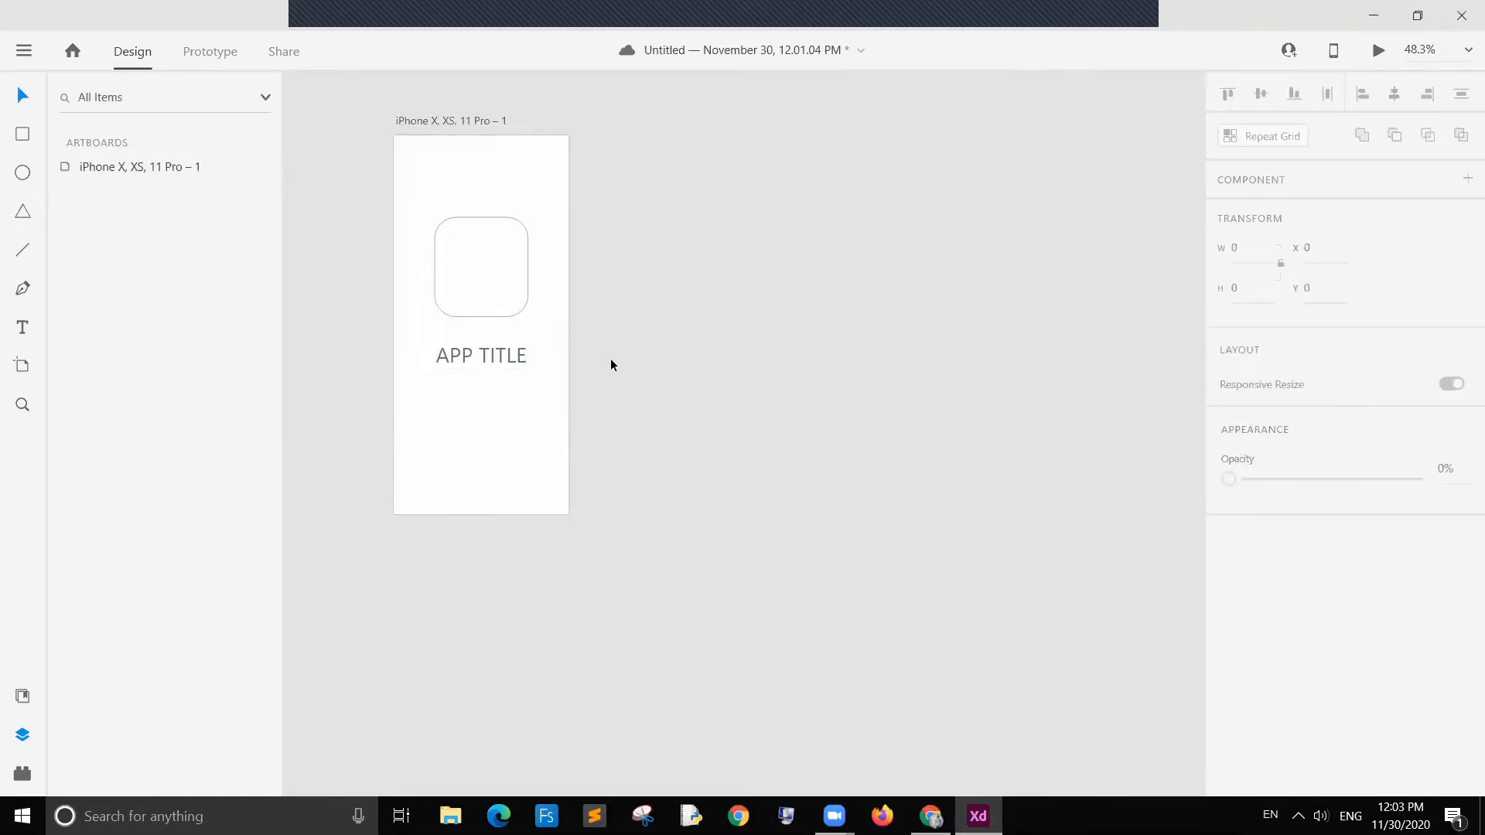
Step: Duplicate the artboard to create a second copy beside it
drag(466, 119, 654, 126)
click(874, 241)
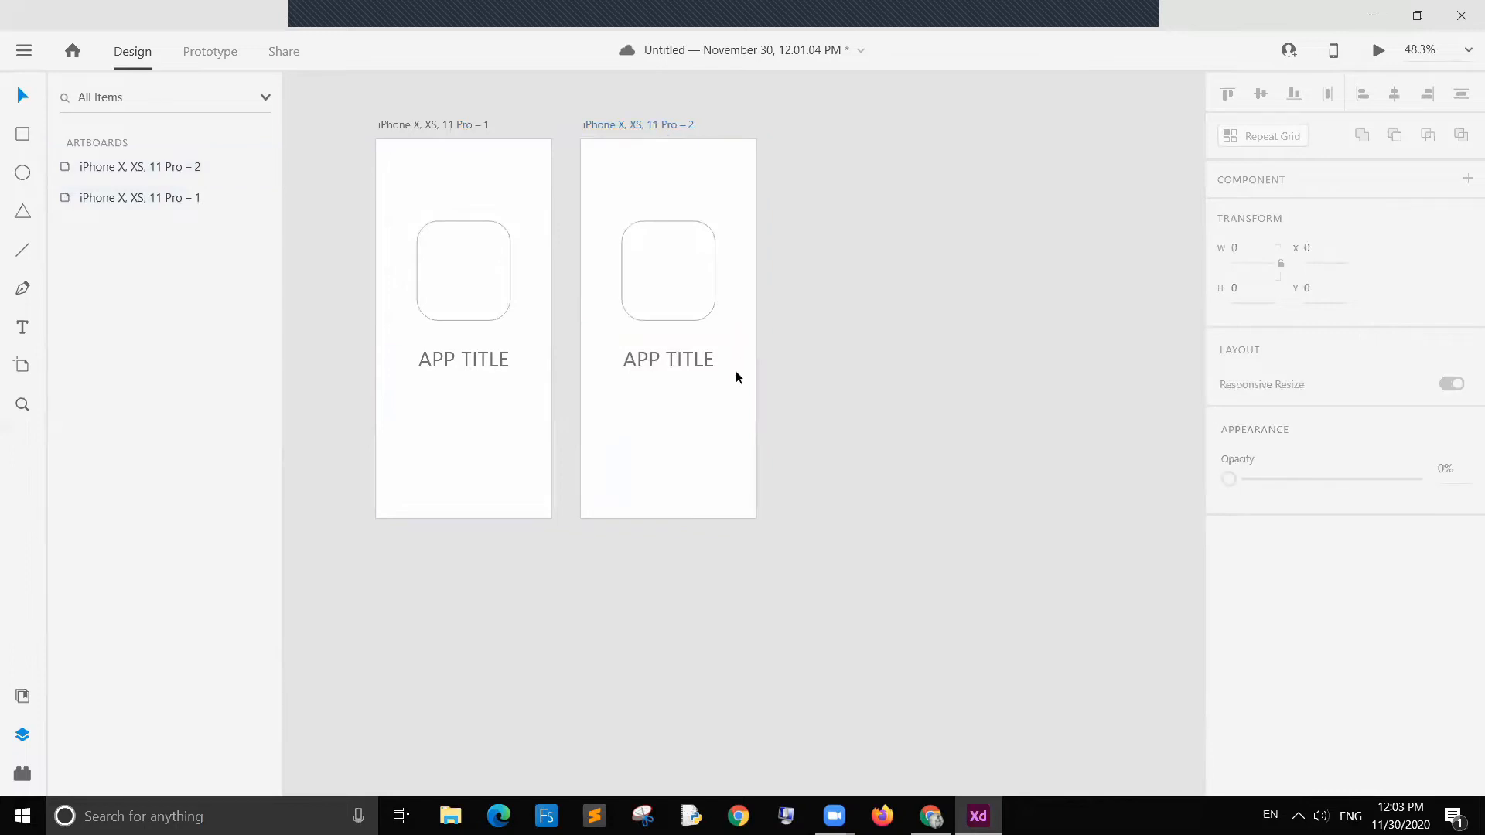
Step: On the second artboard, shrink the rounded rectangle and move it and the APP TITLE text toward the top
drag(677, 346, 672, 245)
drag(668, 309, 674, 193)
click(768, 305)
click(673, 280)
click(695, 207)
drag(673, 277, 673, 255)
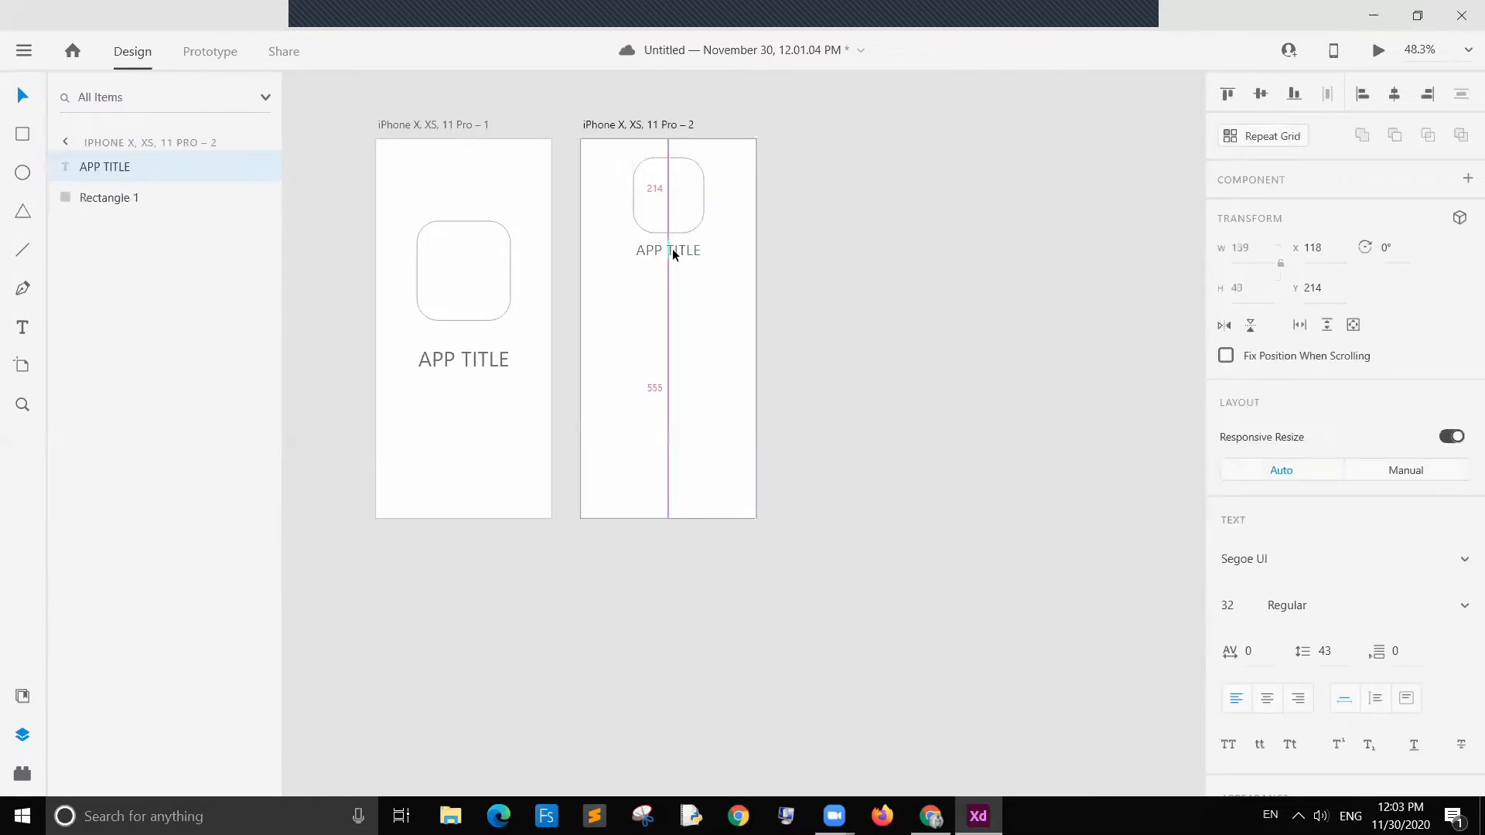
click(791, 266)
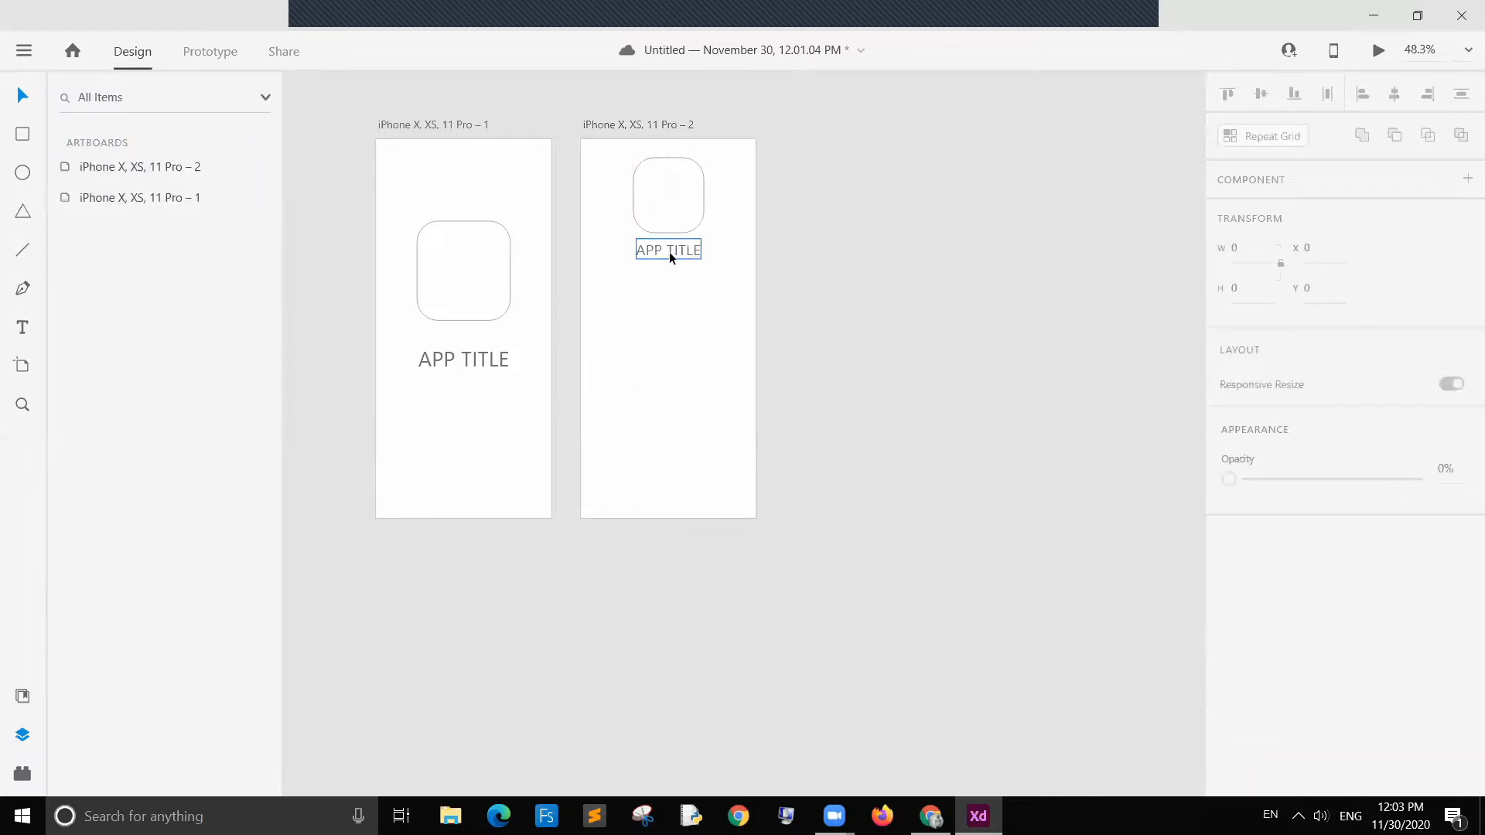
Step: Add a text line reading Sub Title below the APP TITLE on the second artboard
click(23, 327)
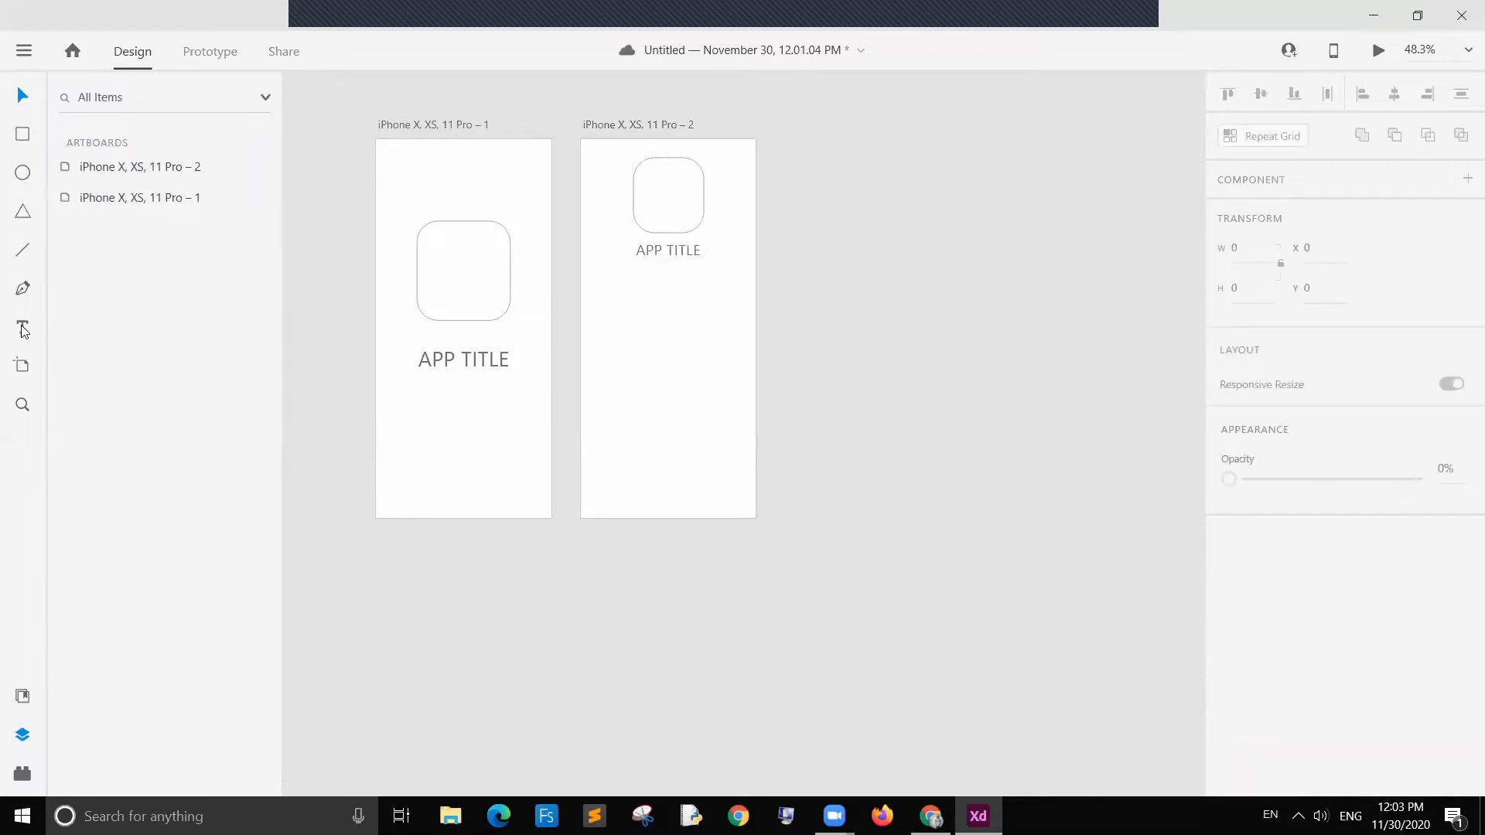
click(652, 308)
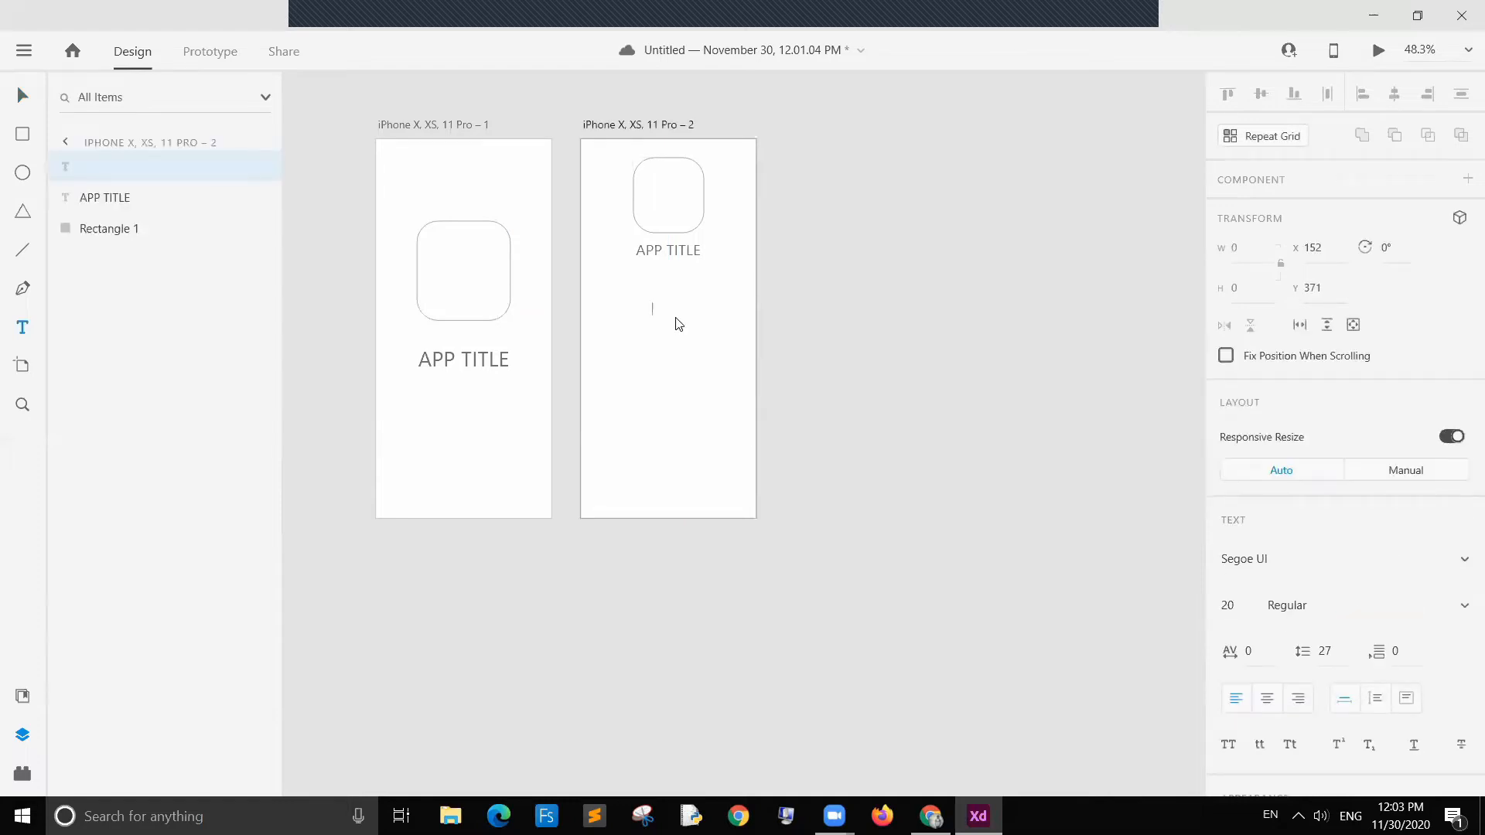
text(suB Title)
key(BackSpace)
key(BackSpace)
text(ub)
click(23, 95)
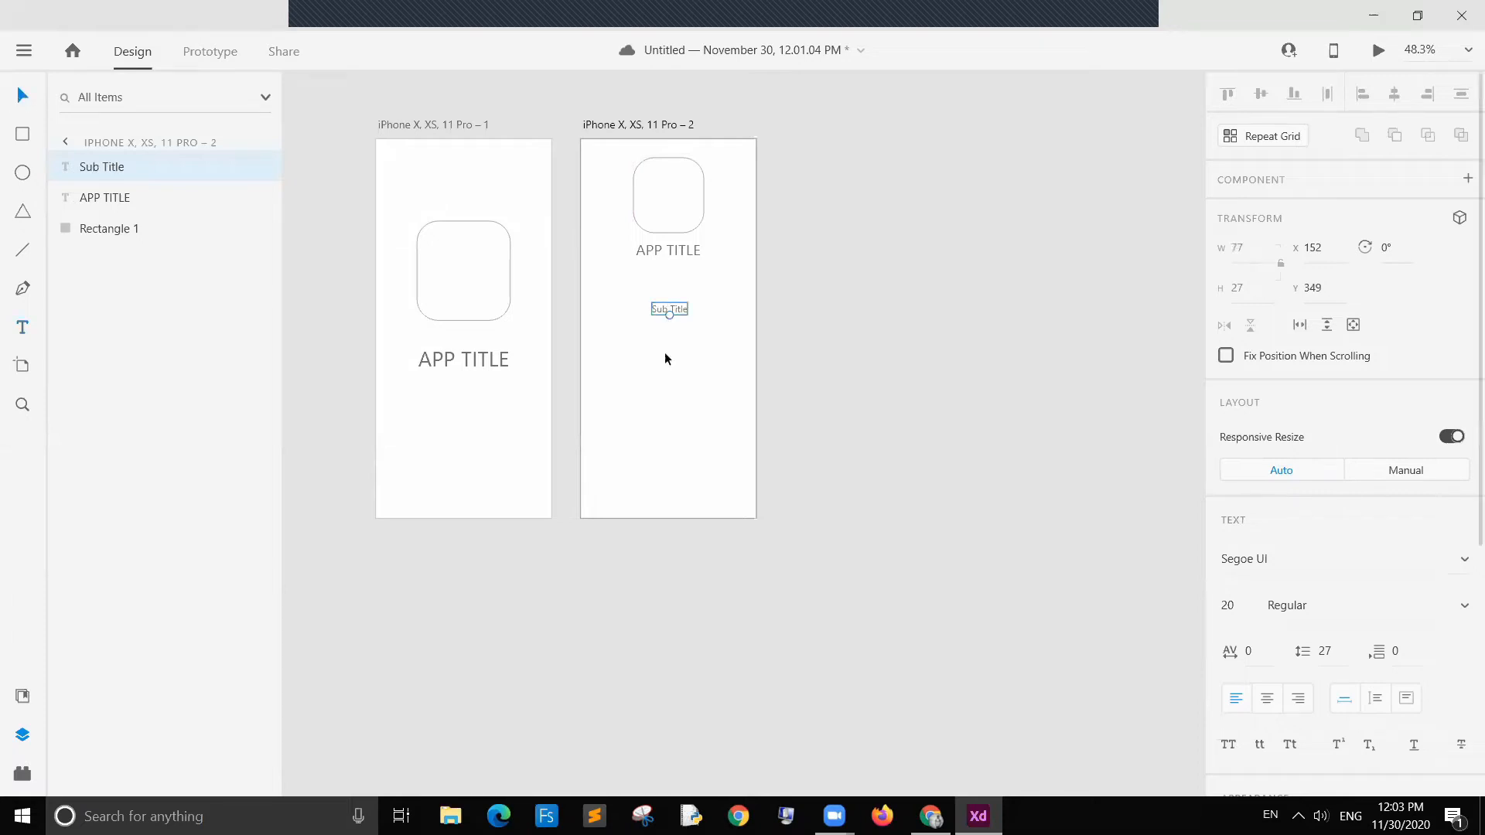
Step: Enlarge the Sub Title text to about 53 pt
mouse_move(669, 314)
mouse_down()
mouse_move(667, 345)
mouse_move(678, 305)
mouse_up()
click(777, 331)
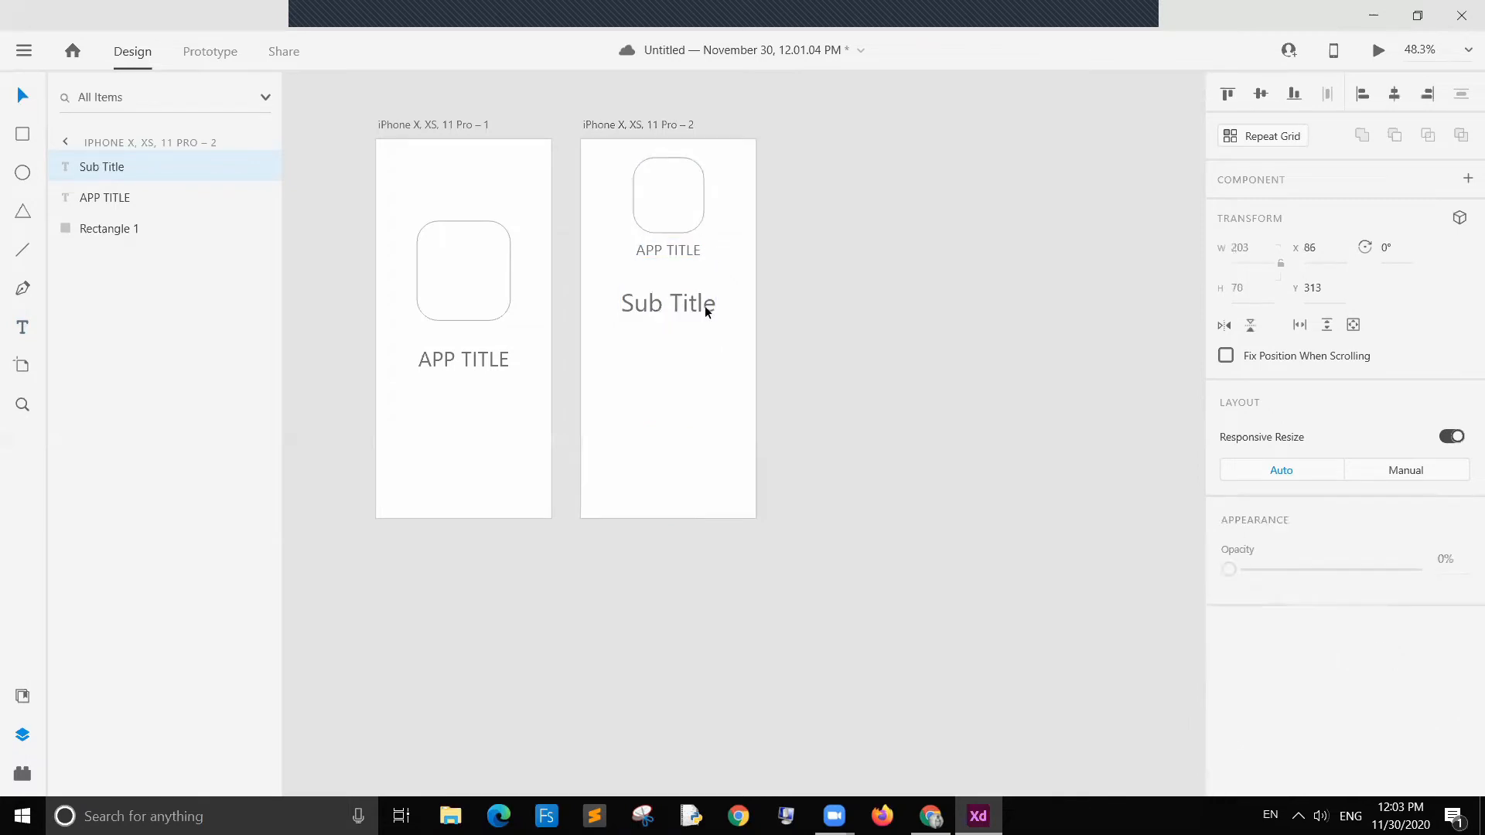
click(712, 313)
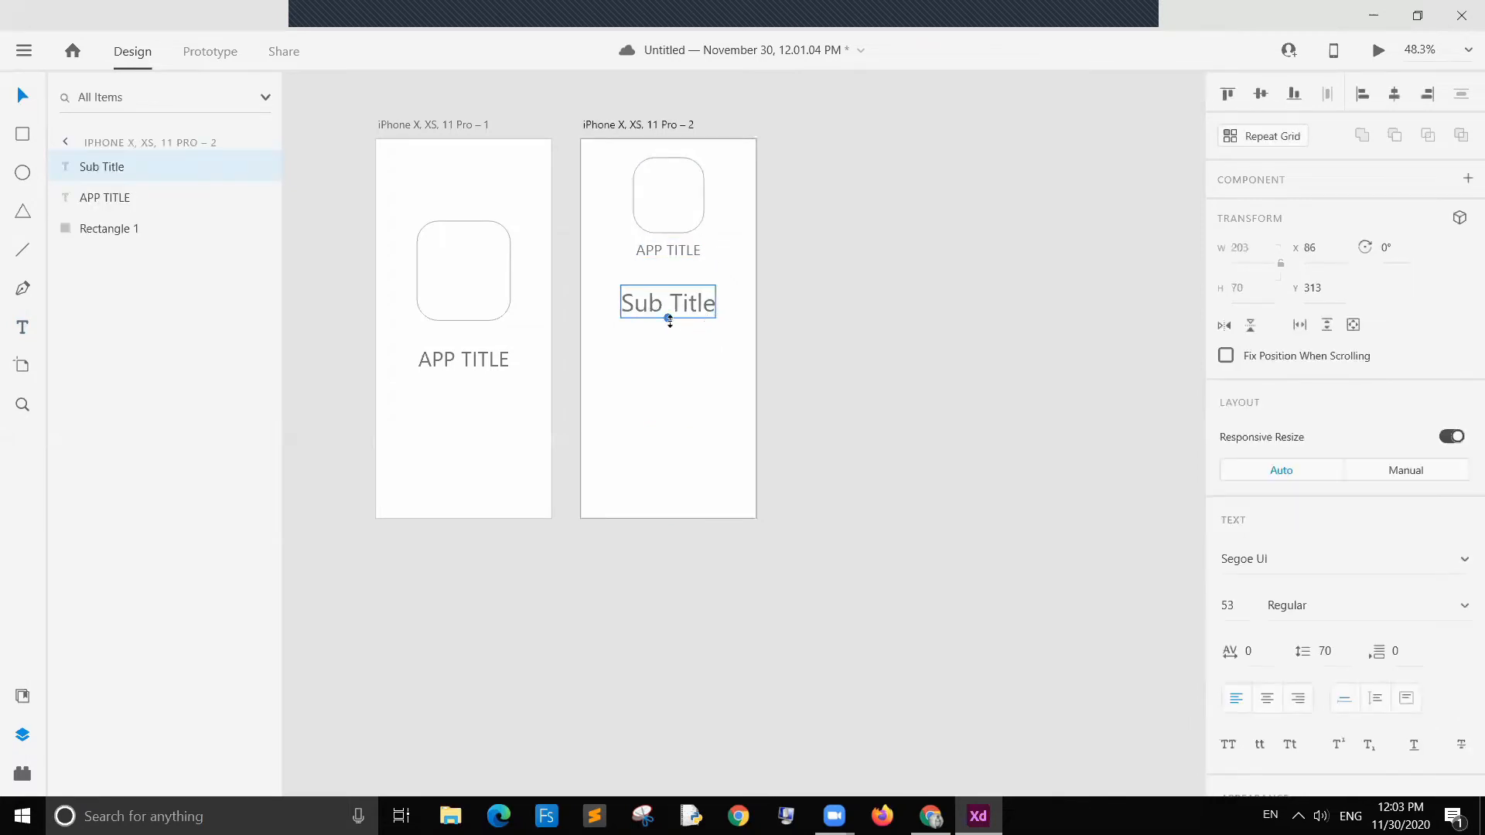
click(837, 326)
Step: Draw a rectangle about 275 by 68 below the Sub Title and round its corners to about 34
click(19, 144)
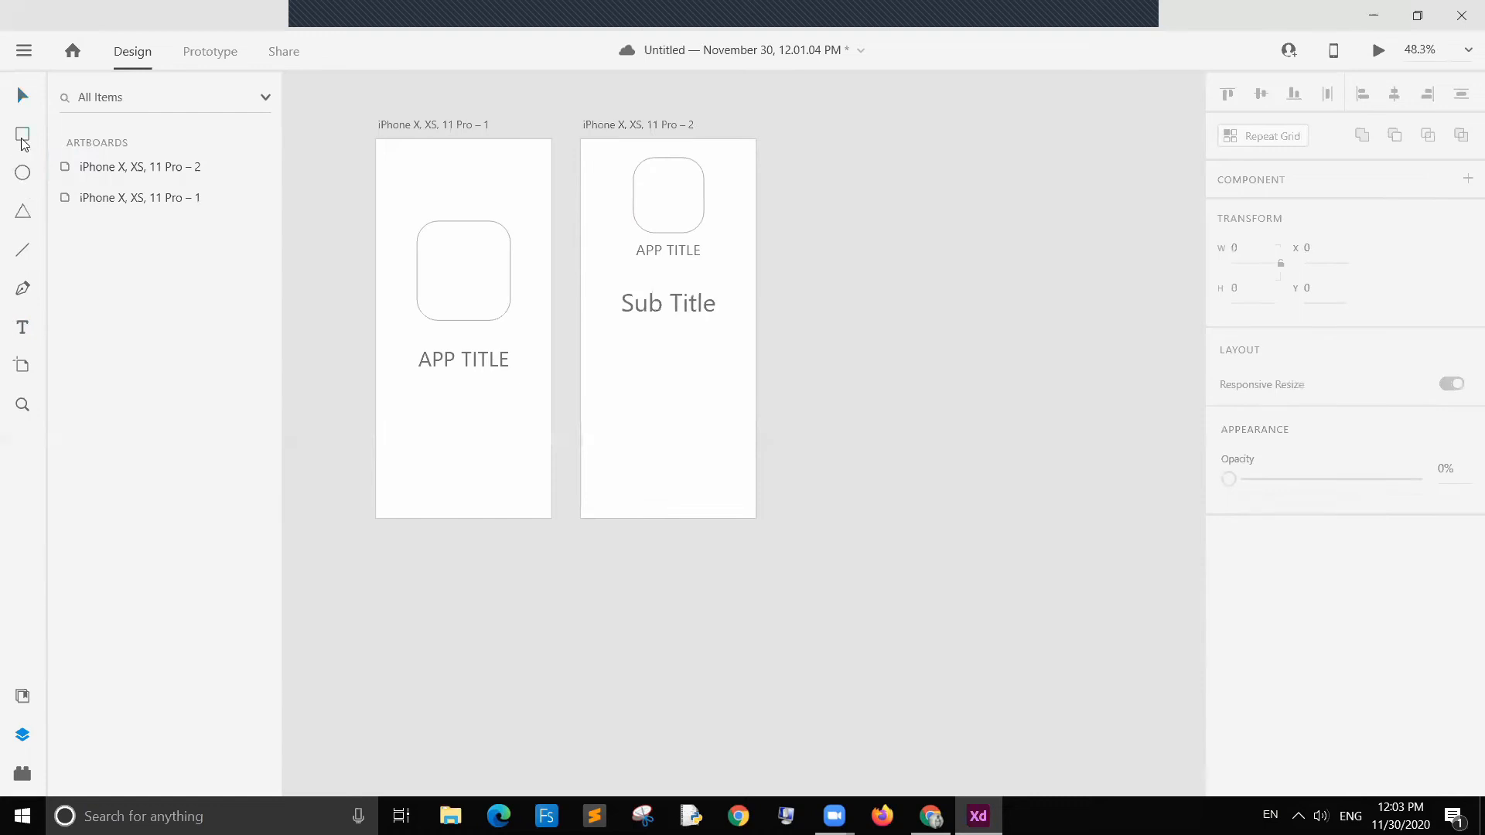
drag(605, 359, 728, 391)
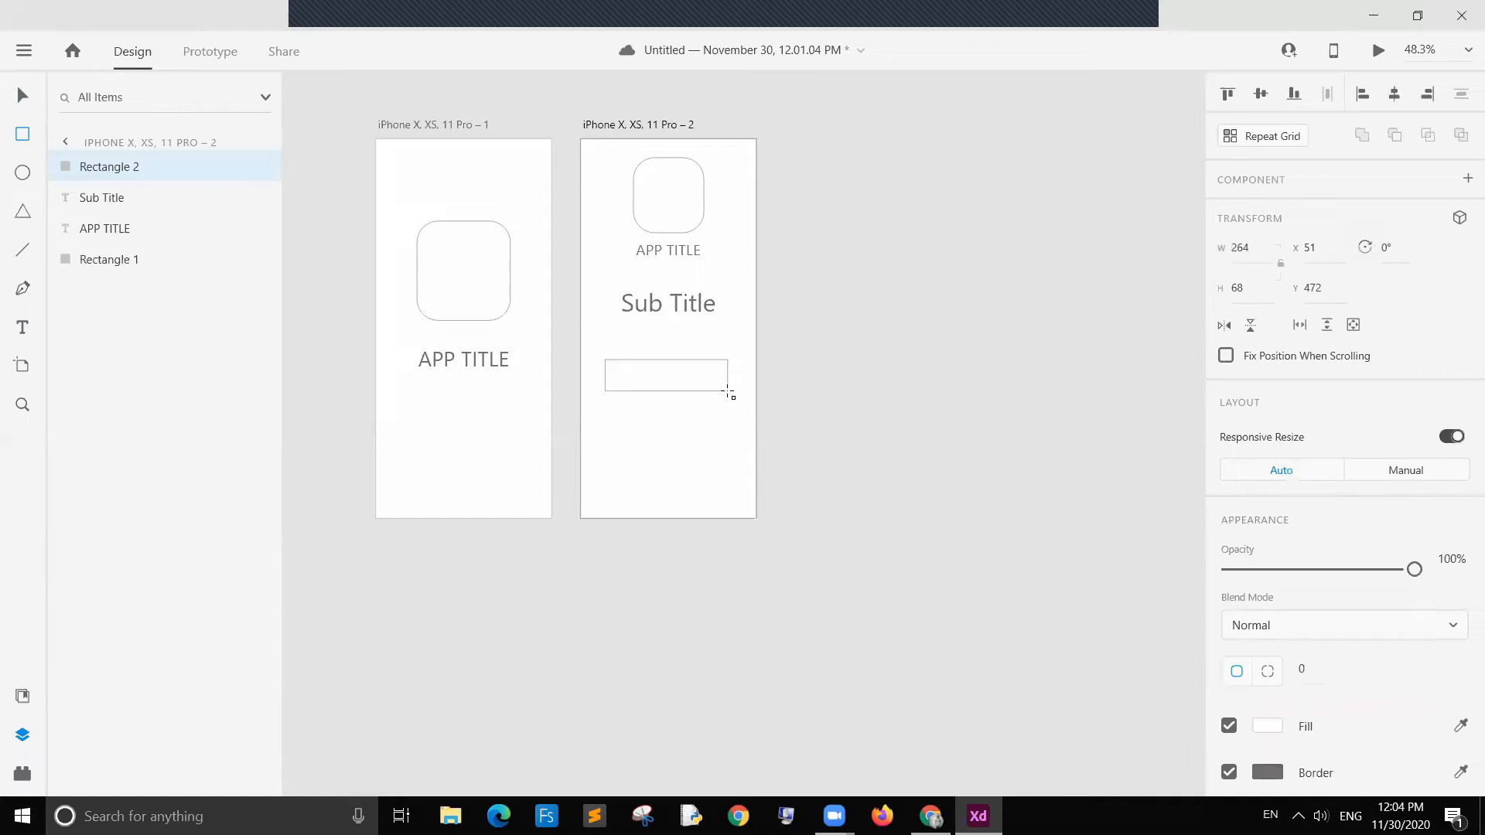
drag(727, 393, 733, 391)
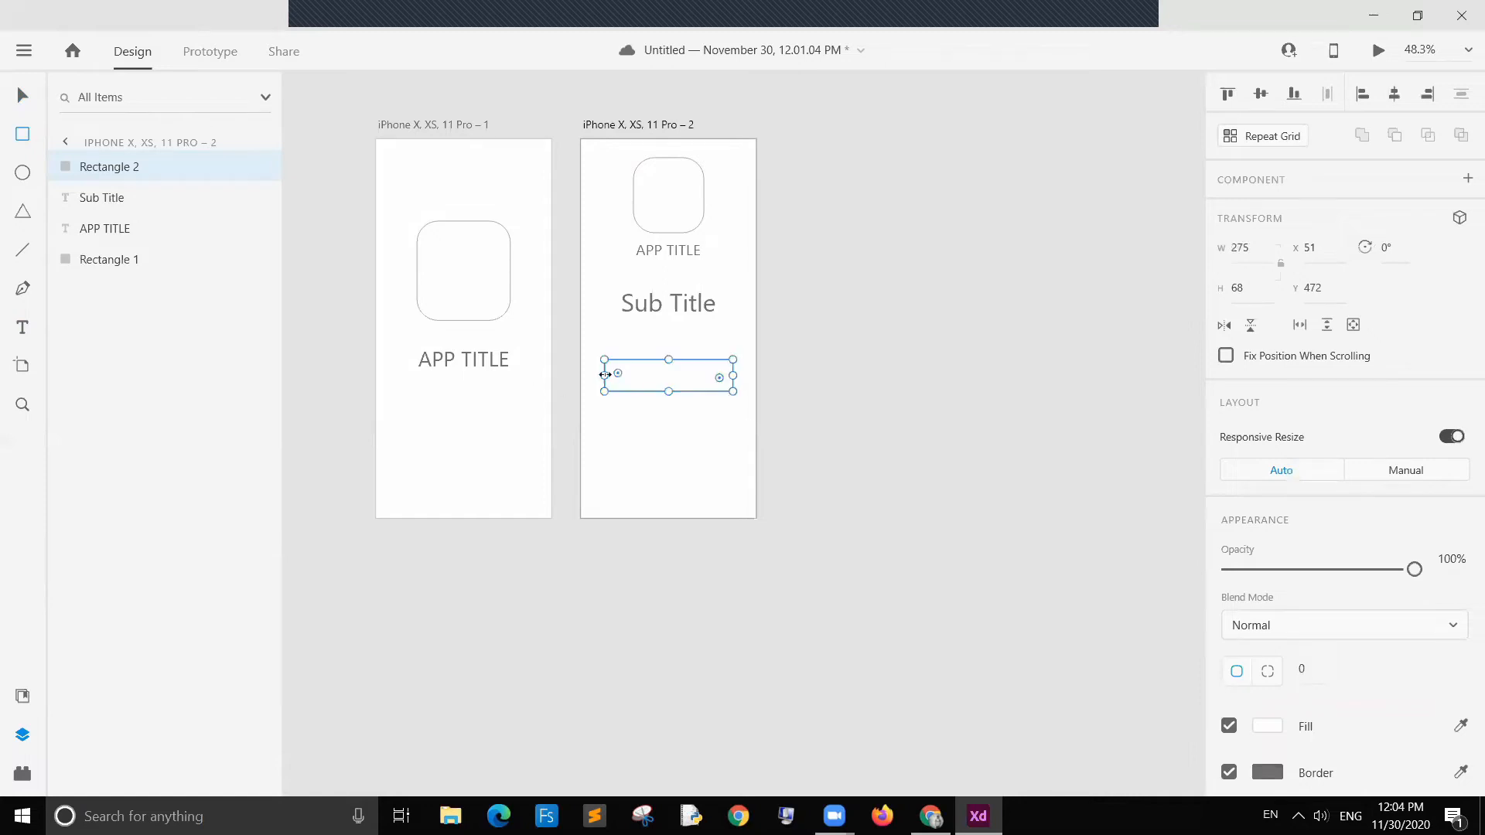
drag(616, 377, 620, 375)
Step: Duplicate the rounded rectangle and place the copy just below the original
click(23, 95)
click(633, 401)
click(662, 391)
key(ctrl+d)
mouse_move(667, 398)
mouse_down()
mouse_move(670, 435)
mouse_move(673, 418)
mouse_up()
click(800, 425)
click(762, 433)
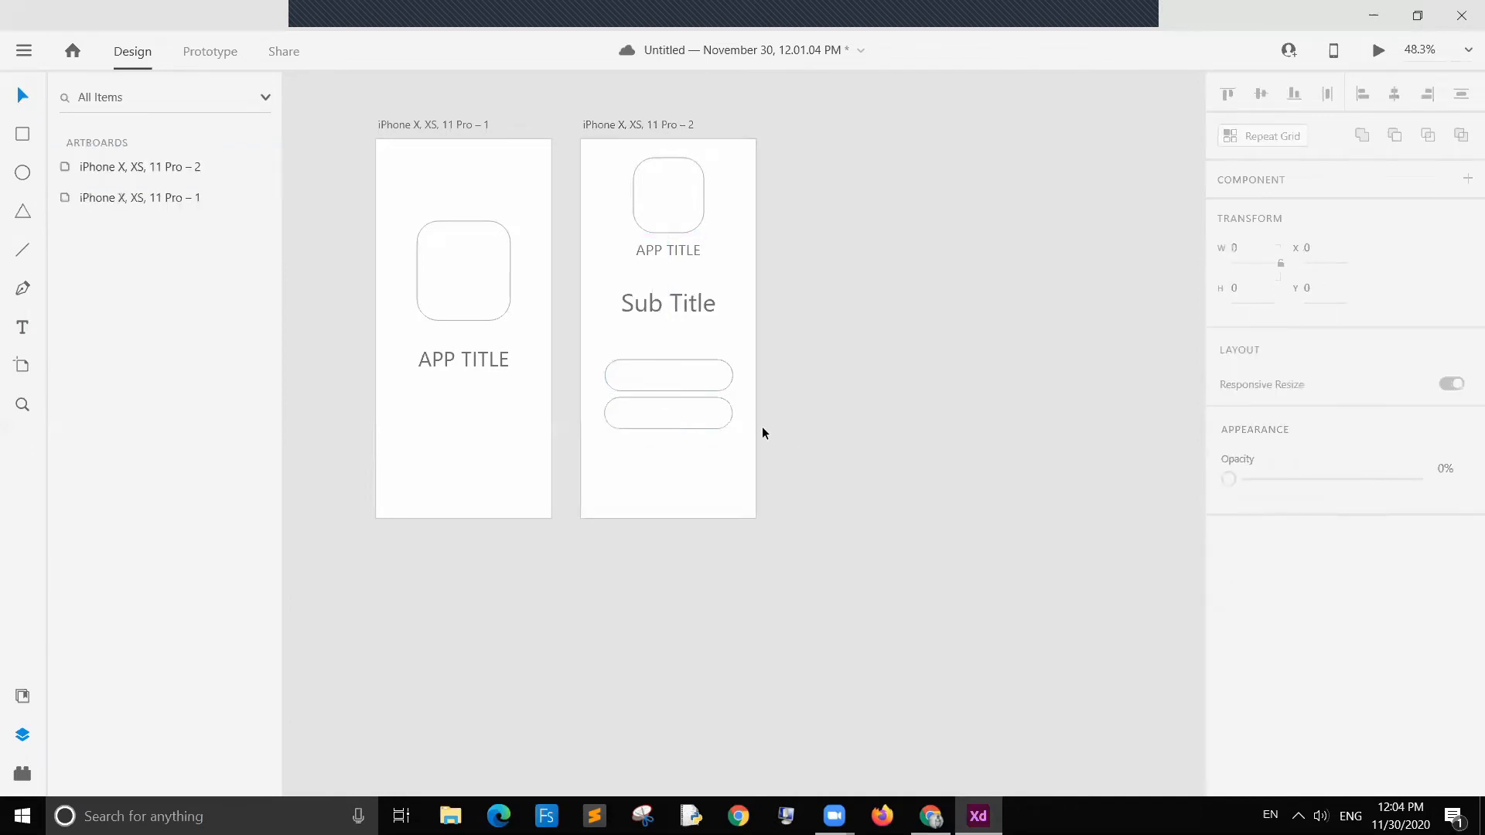
Step: Move both rounded rectangles slightly higher under the Sub Title
drag(662, 373, 664, 362)
drag(689, 411, 691, 404)
click(805, 411)
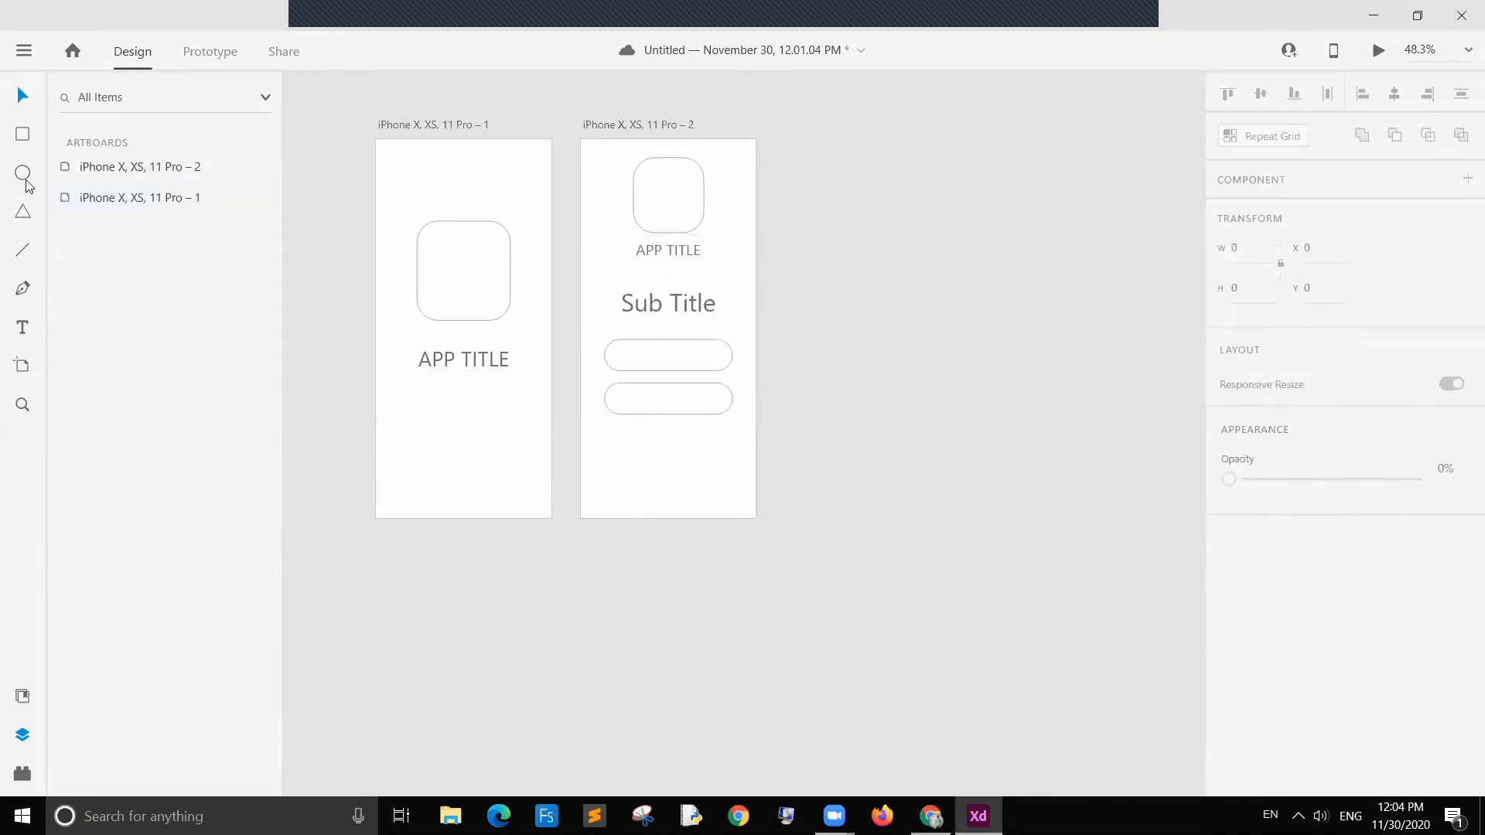
Step: Draw a circle below the rectangles and set its size to 60 by 60
key(e)
drag(610, 430, 643, 460)
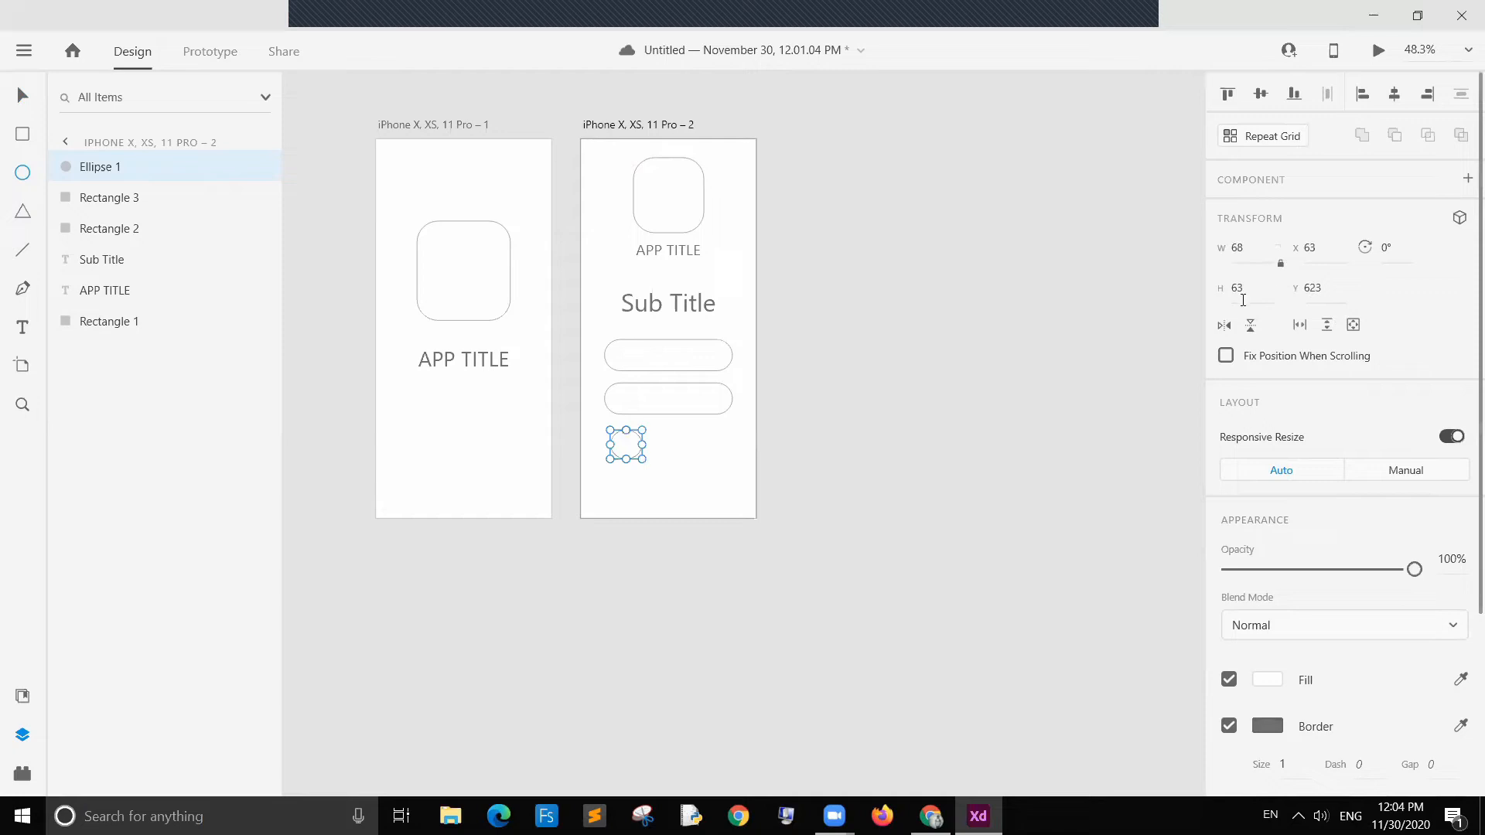
click(1246, 260)
key(BackSpace)
text(0)
key(Return)
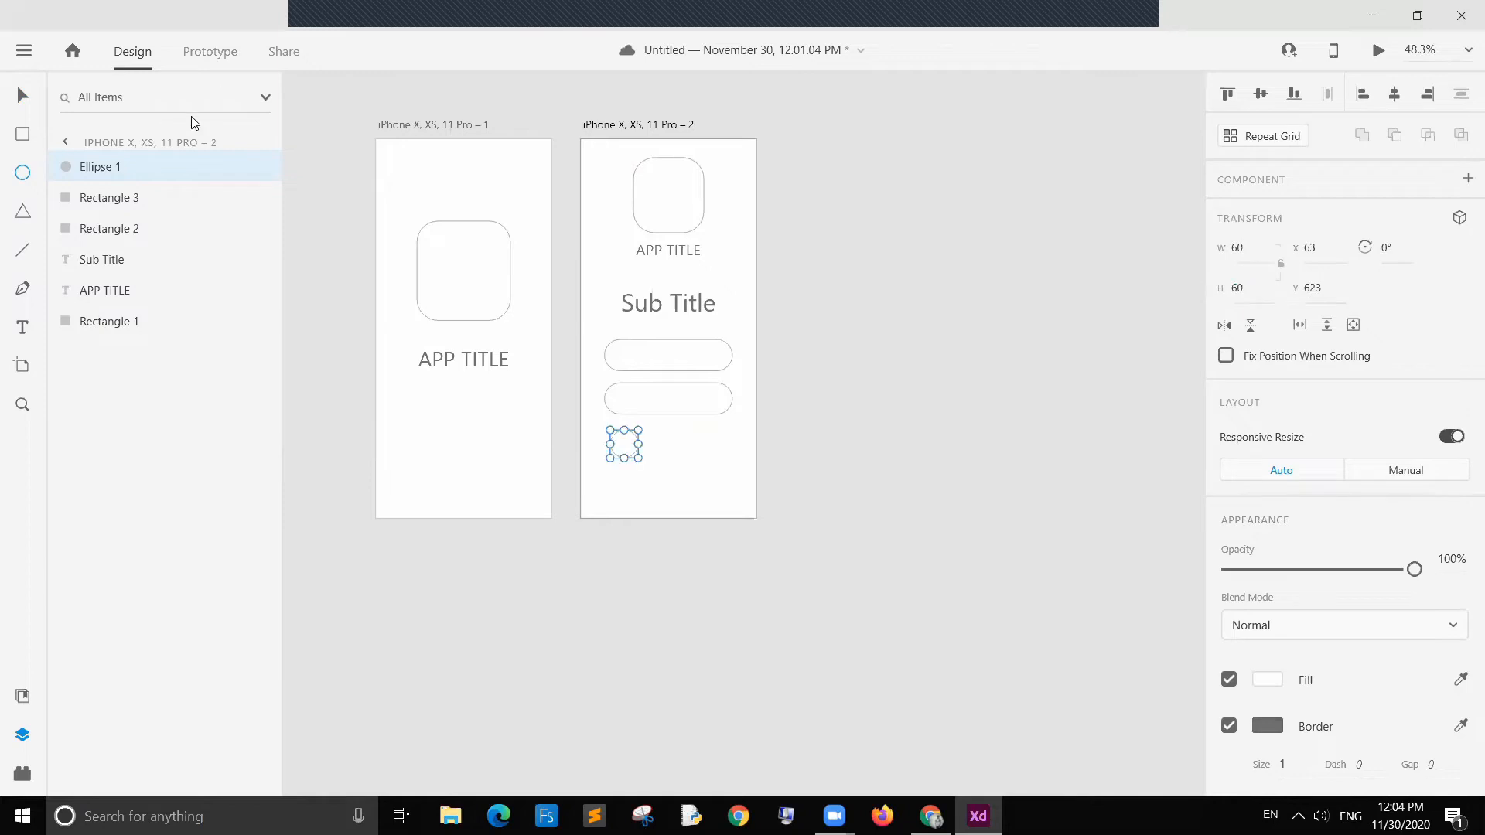
Step: Turn the circle into a repeat grid of three circles and nudge the grid slightly lower
click(22, 96)
click(1263, 136)
drag(669, 441, 723, 441)
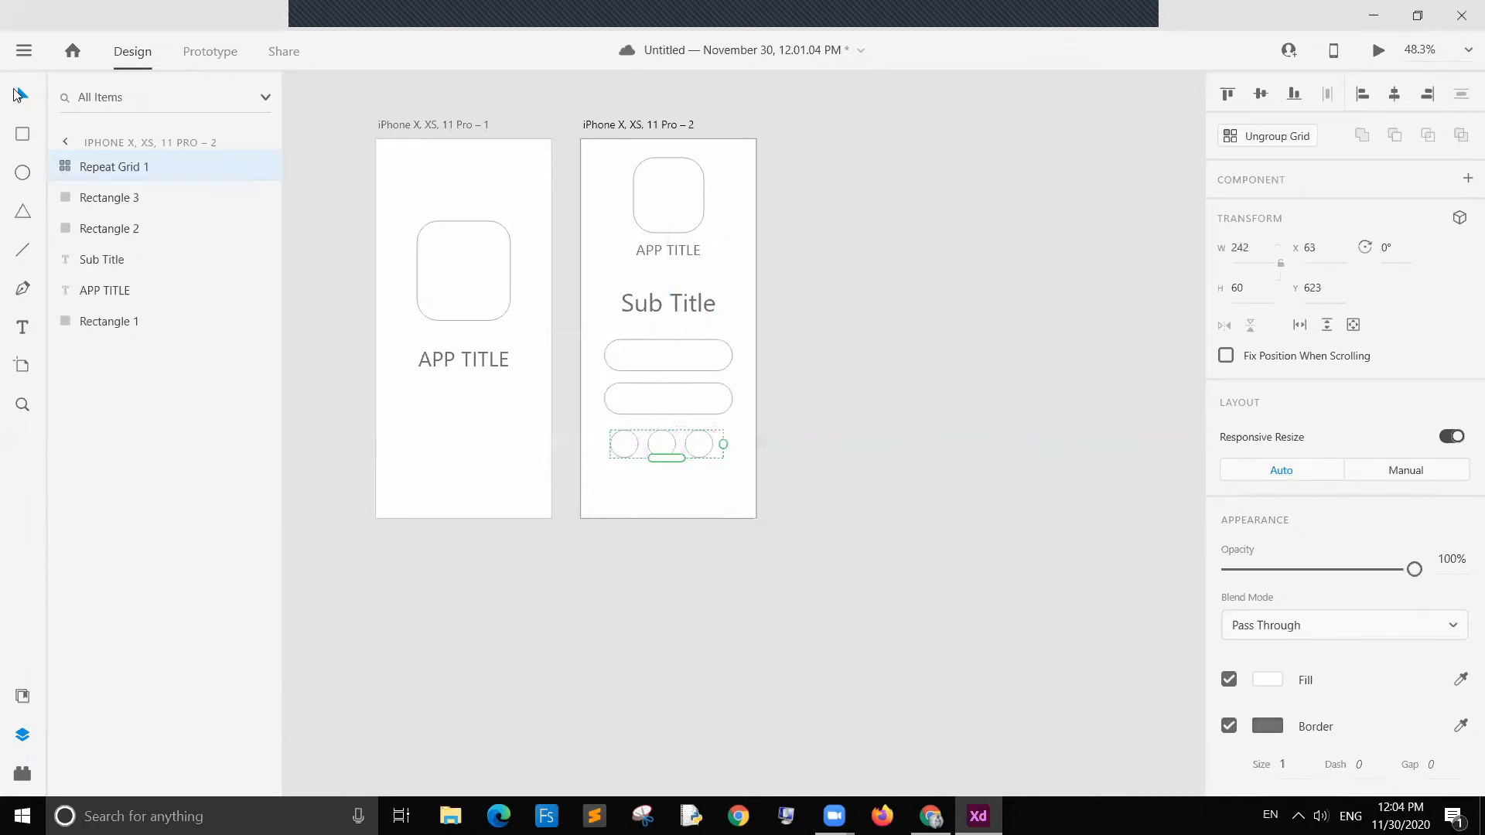
click(900, 402)
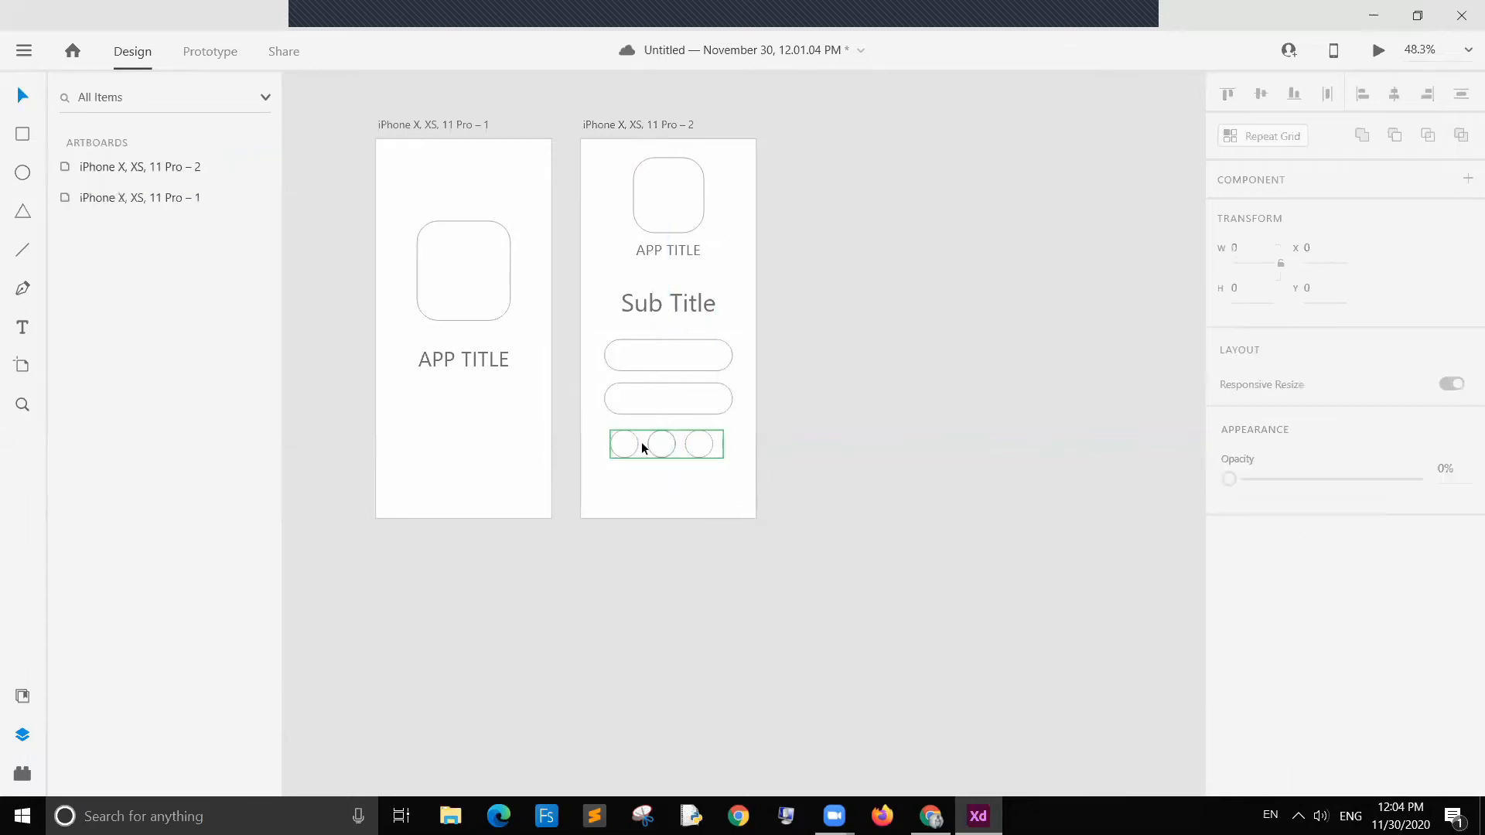
click(706, 451)
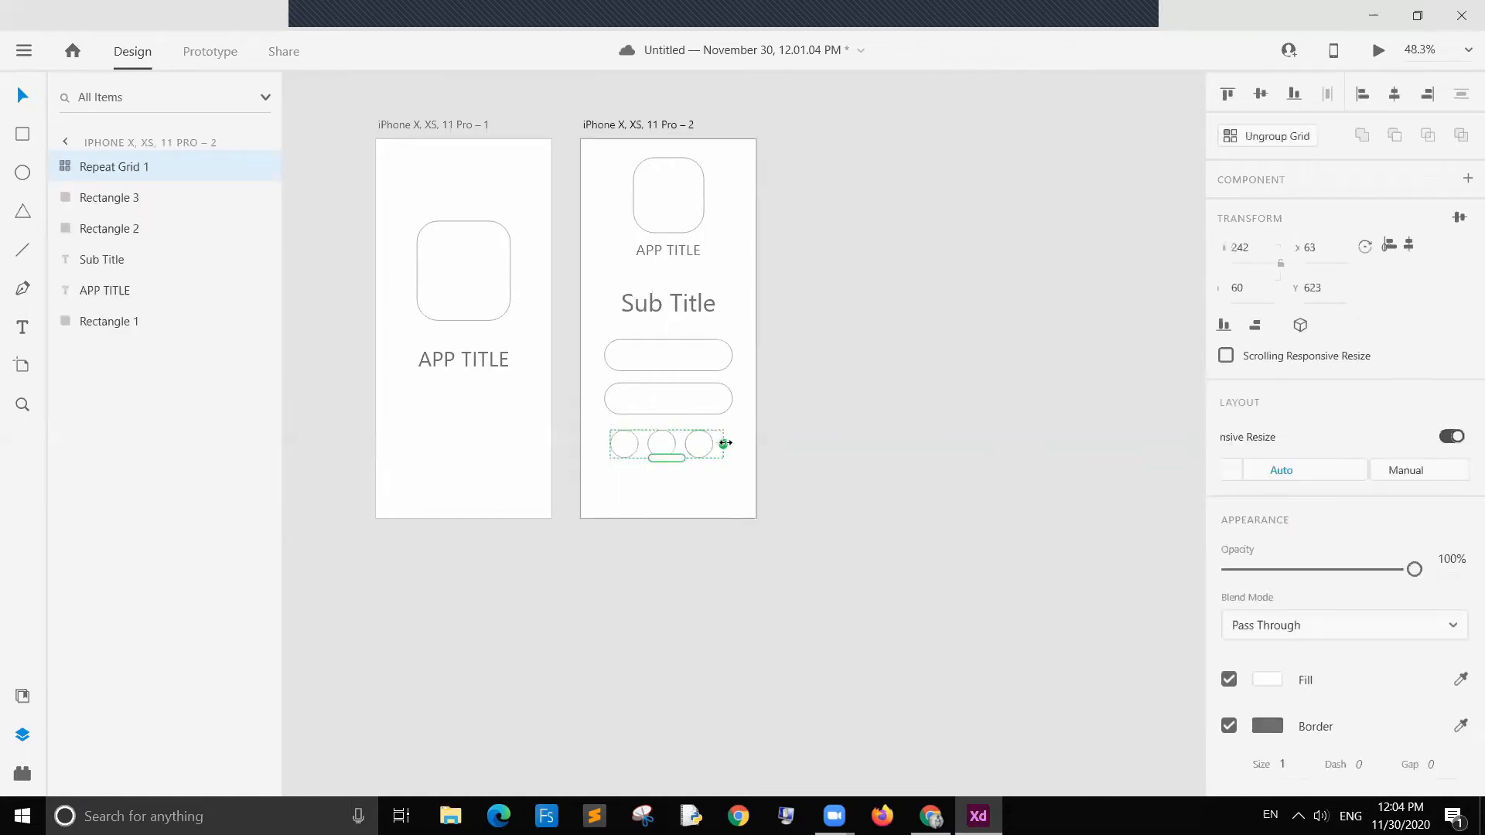
click(811, 454)
drag(663, 442, 664, 446)
click(870, 467)
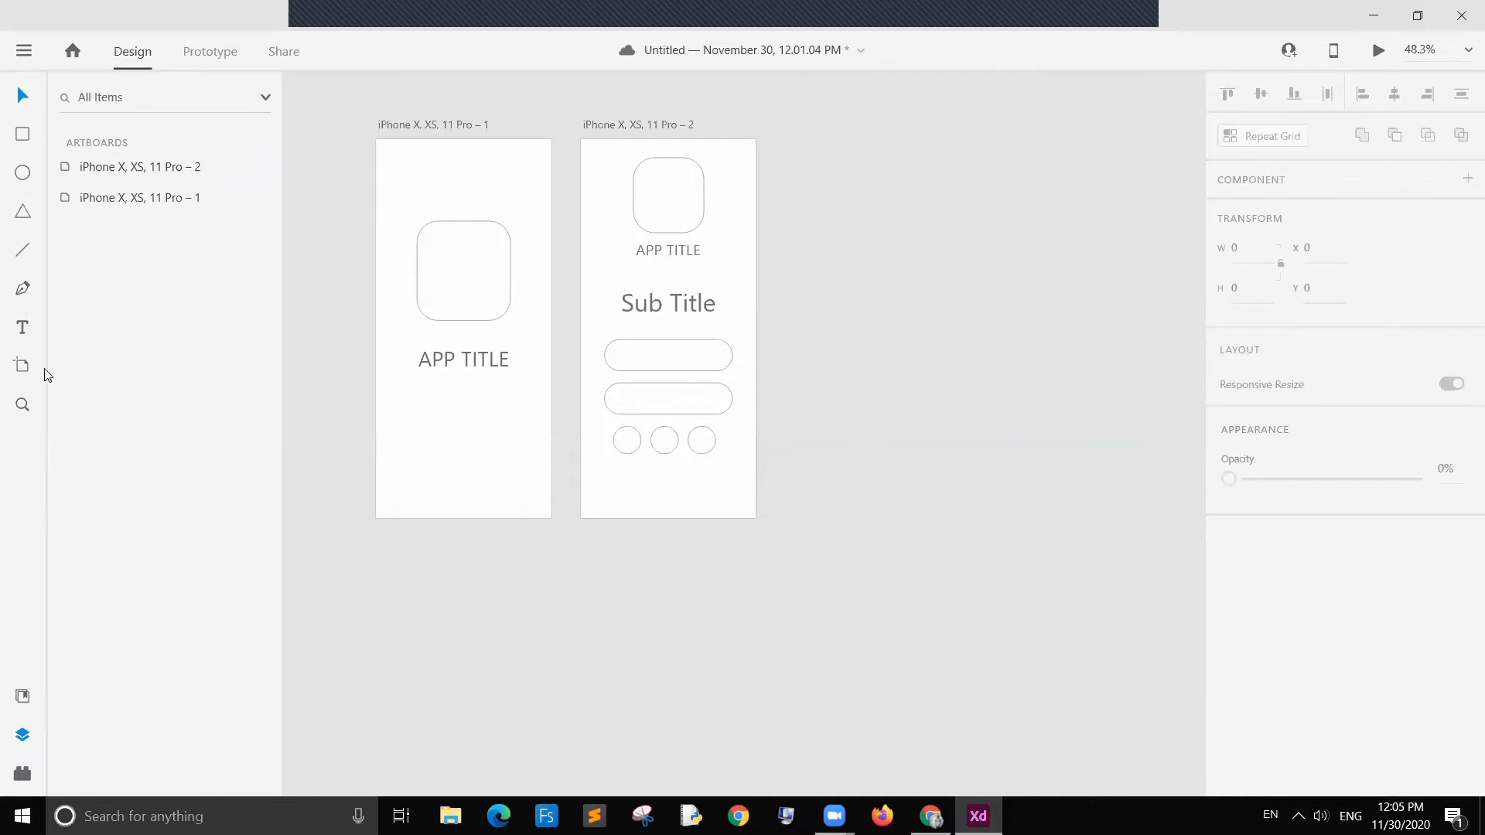
Step: Add a Made with ABCD footer text at the bottom of the second artboard and center it
click(24, 328)
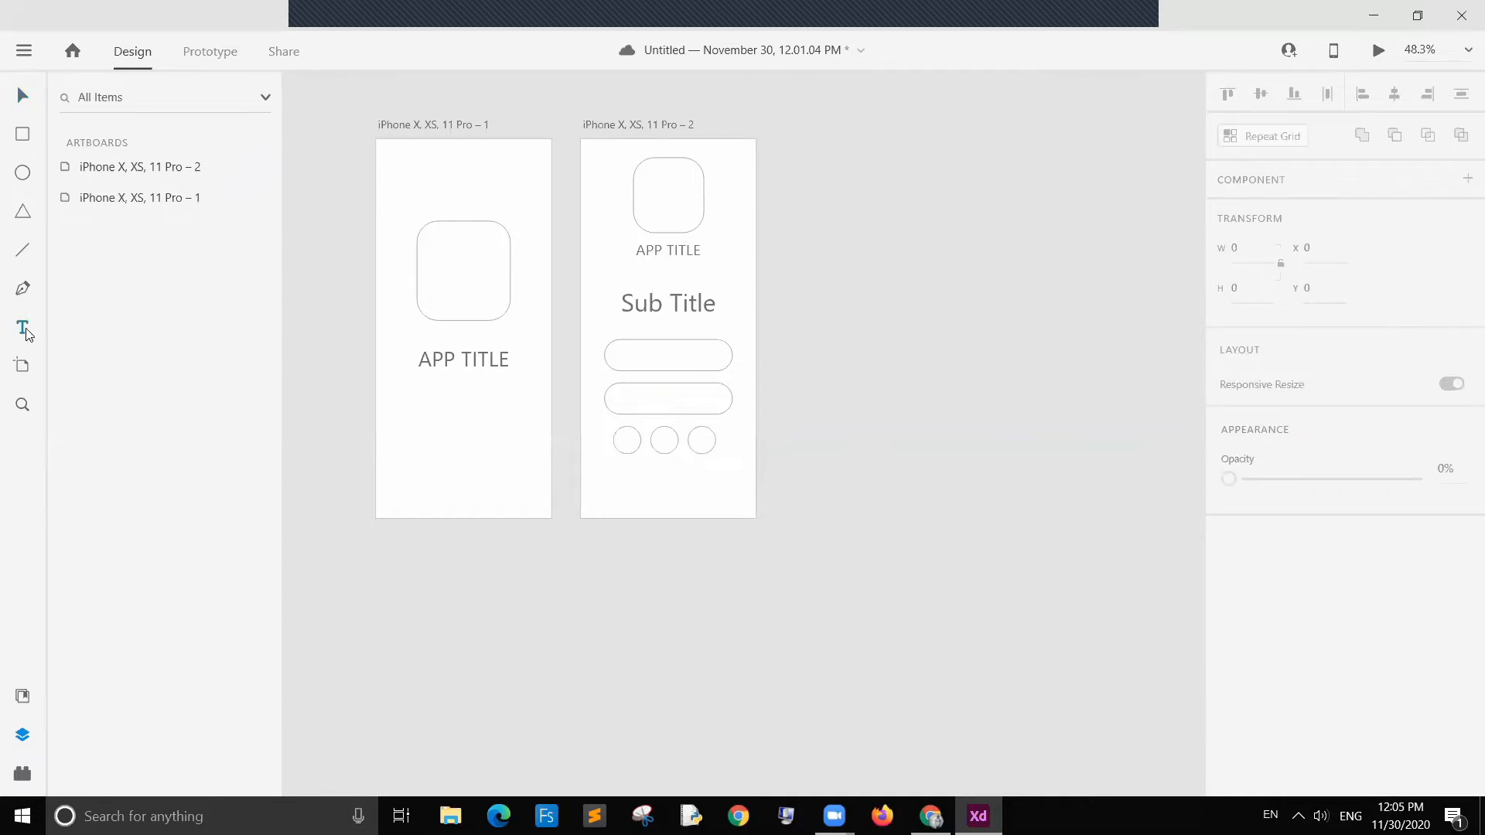
click(656, 496)
text(Power)
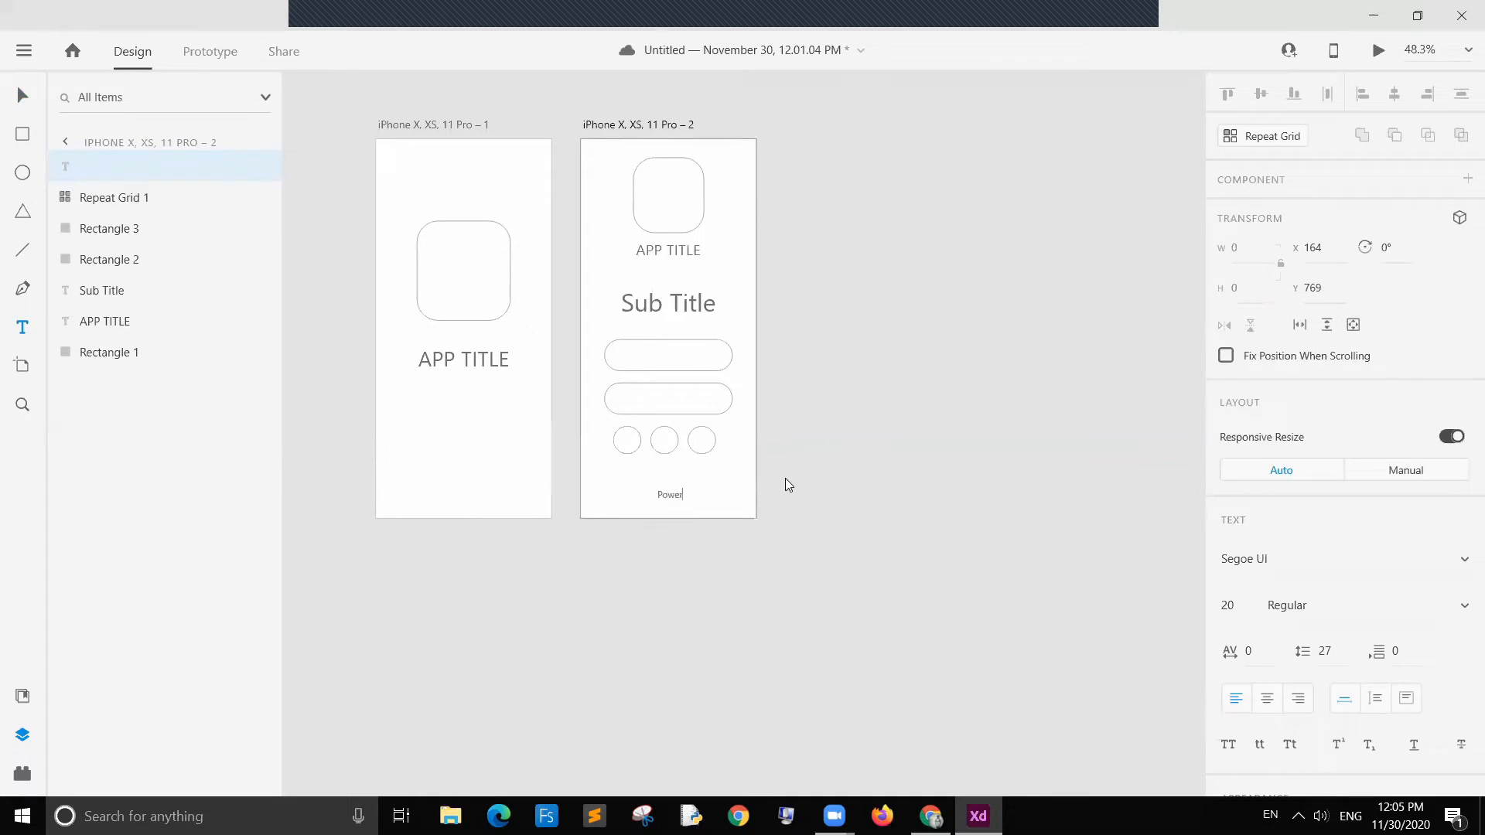
key(BackSpace)
key(BackSpace)
key(BackSpace)
key(BackSpace)
key(BackSpace)
text(Made with ABCD)
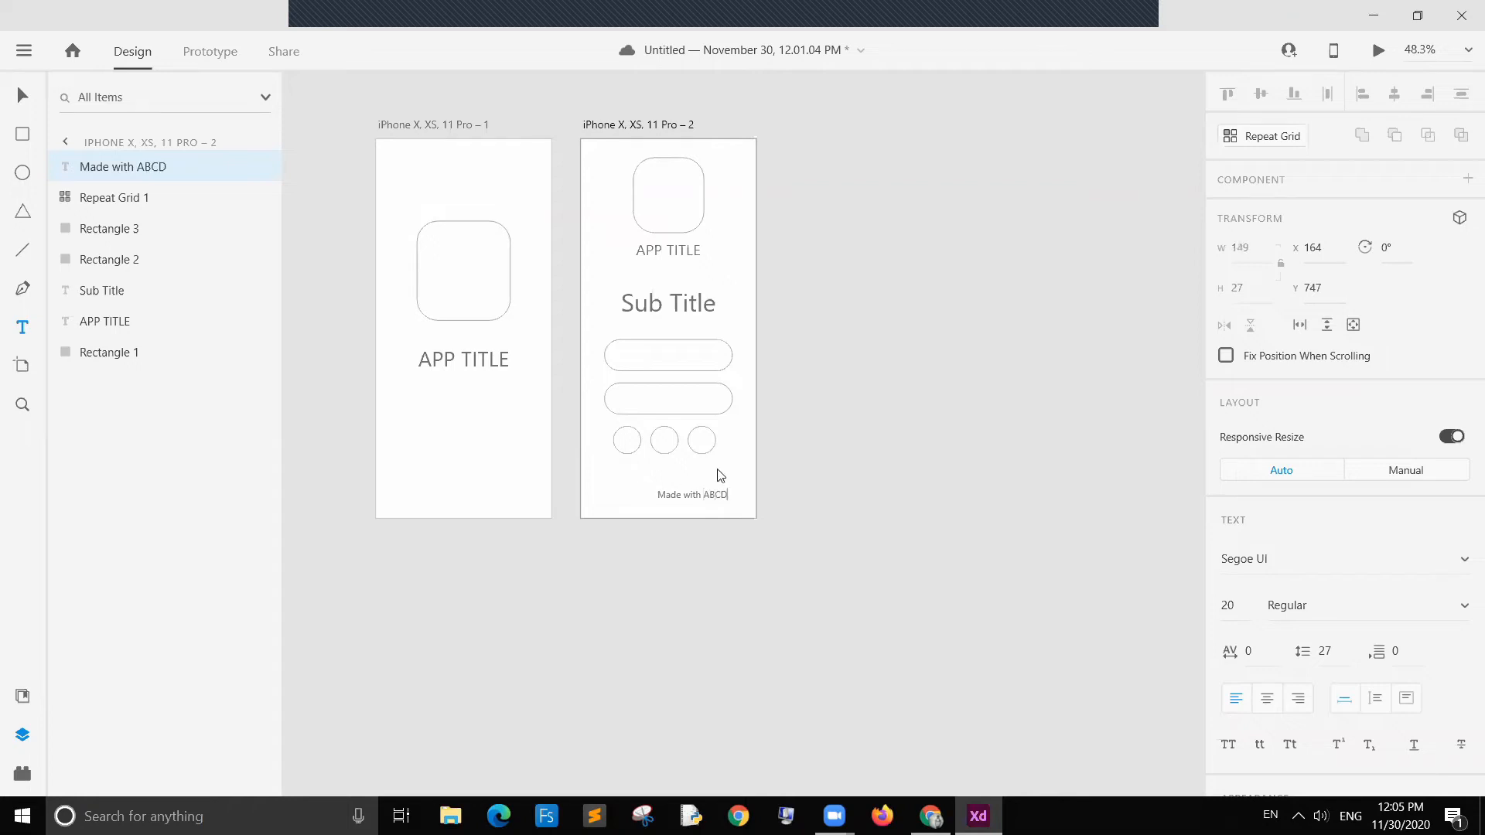
click(24, 97)
drag(689, 494, 670, 501)
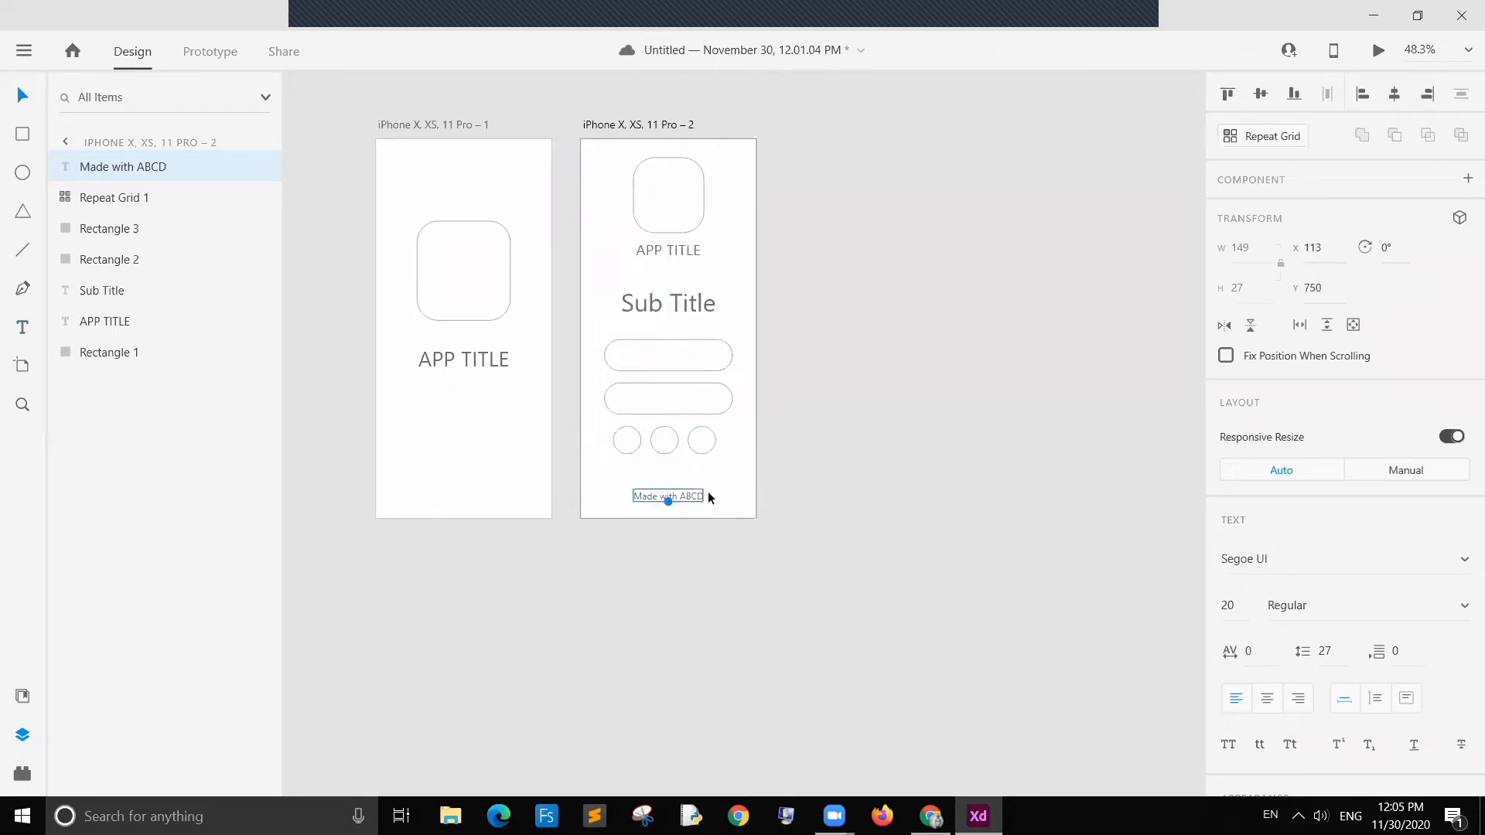
click(841, 480)
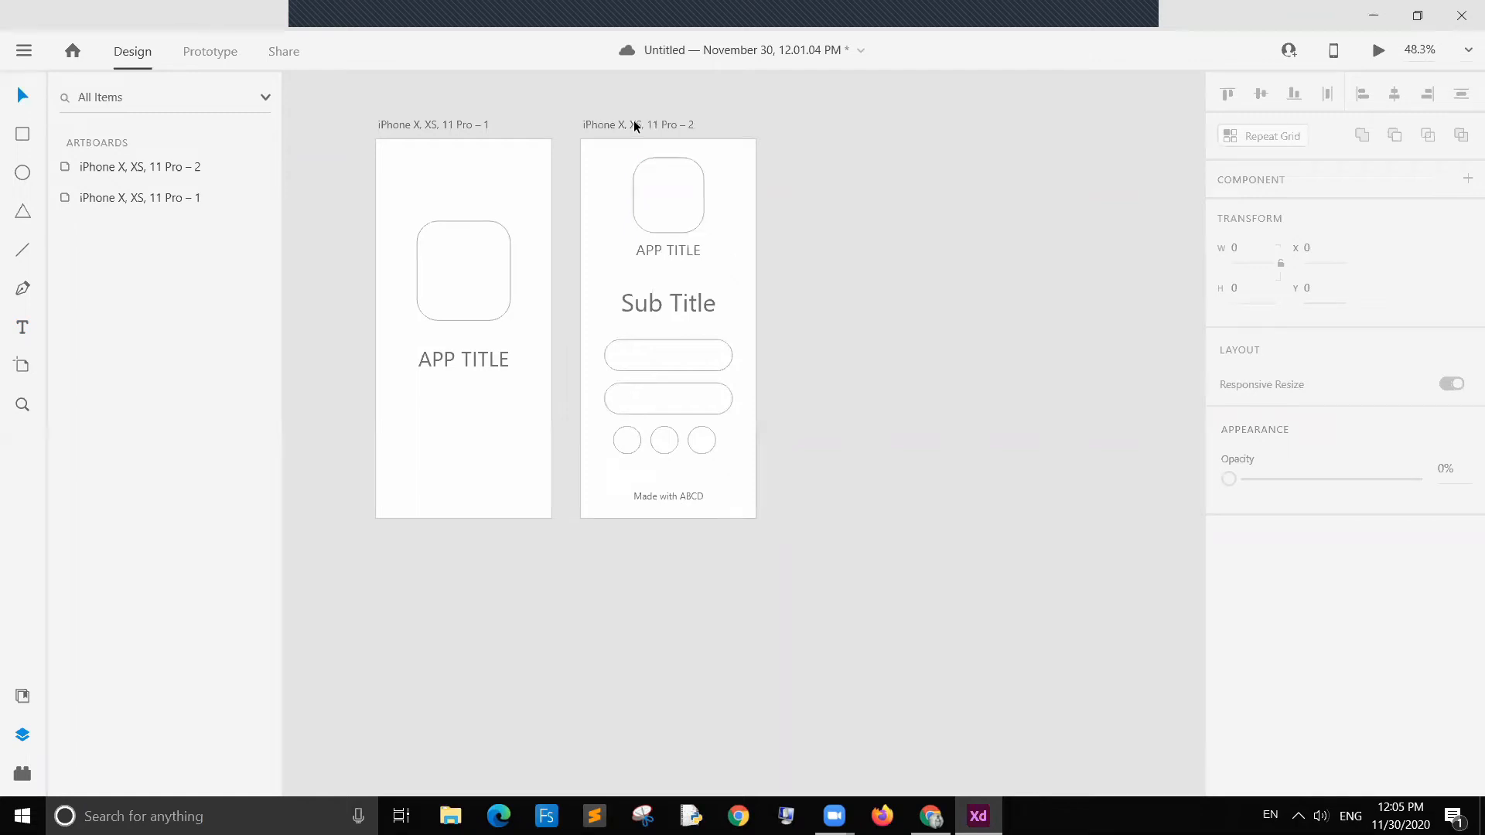
Step: Duplicate the second artboard to create a third artboard beside it
drag(629, 122, 833, 123)
click(1013, 221)
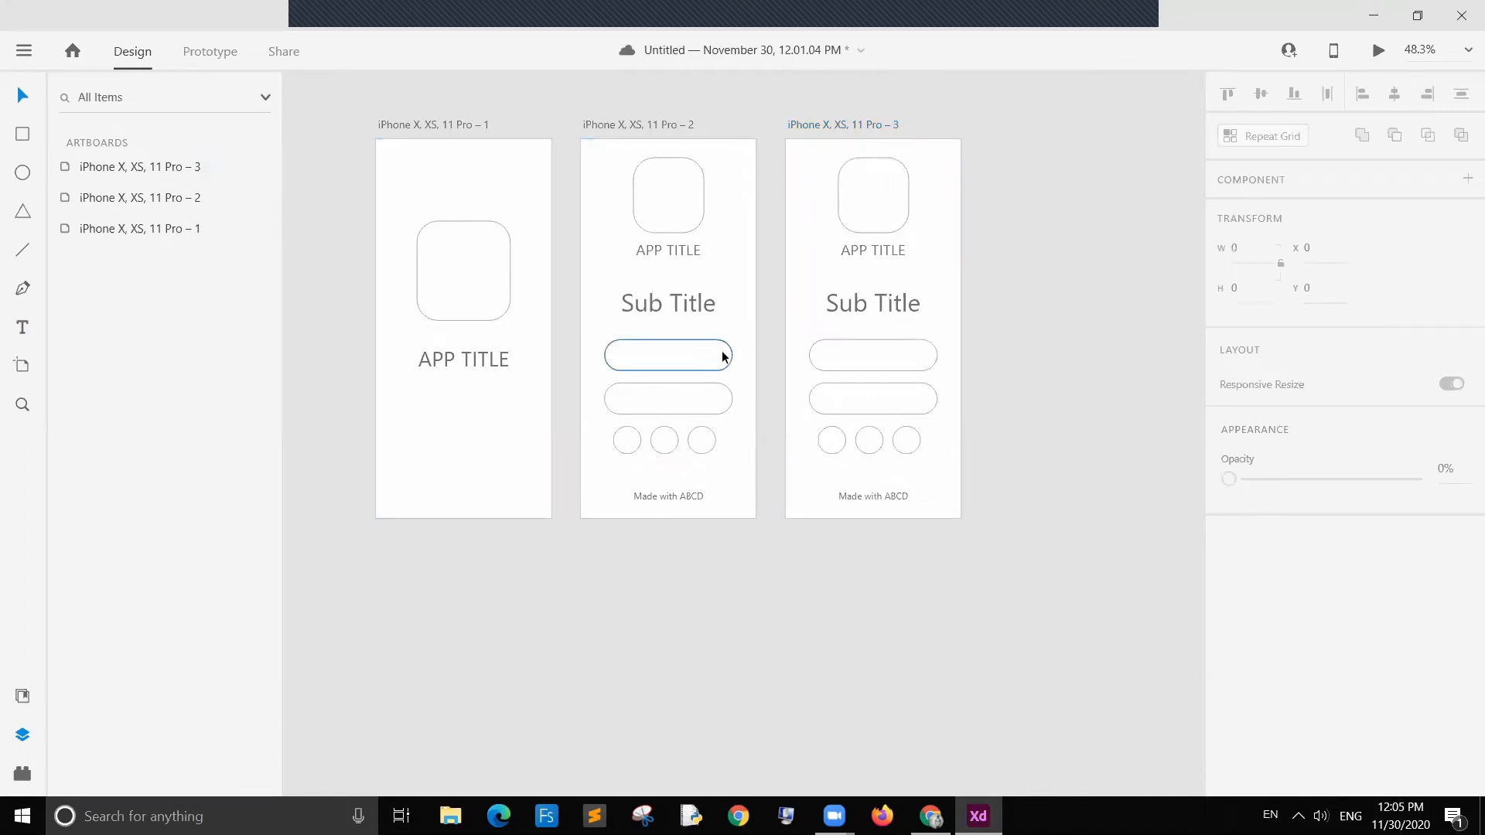
click(663, 358)
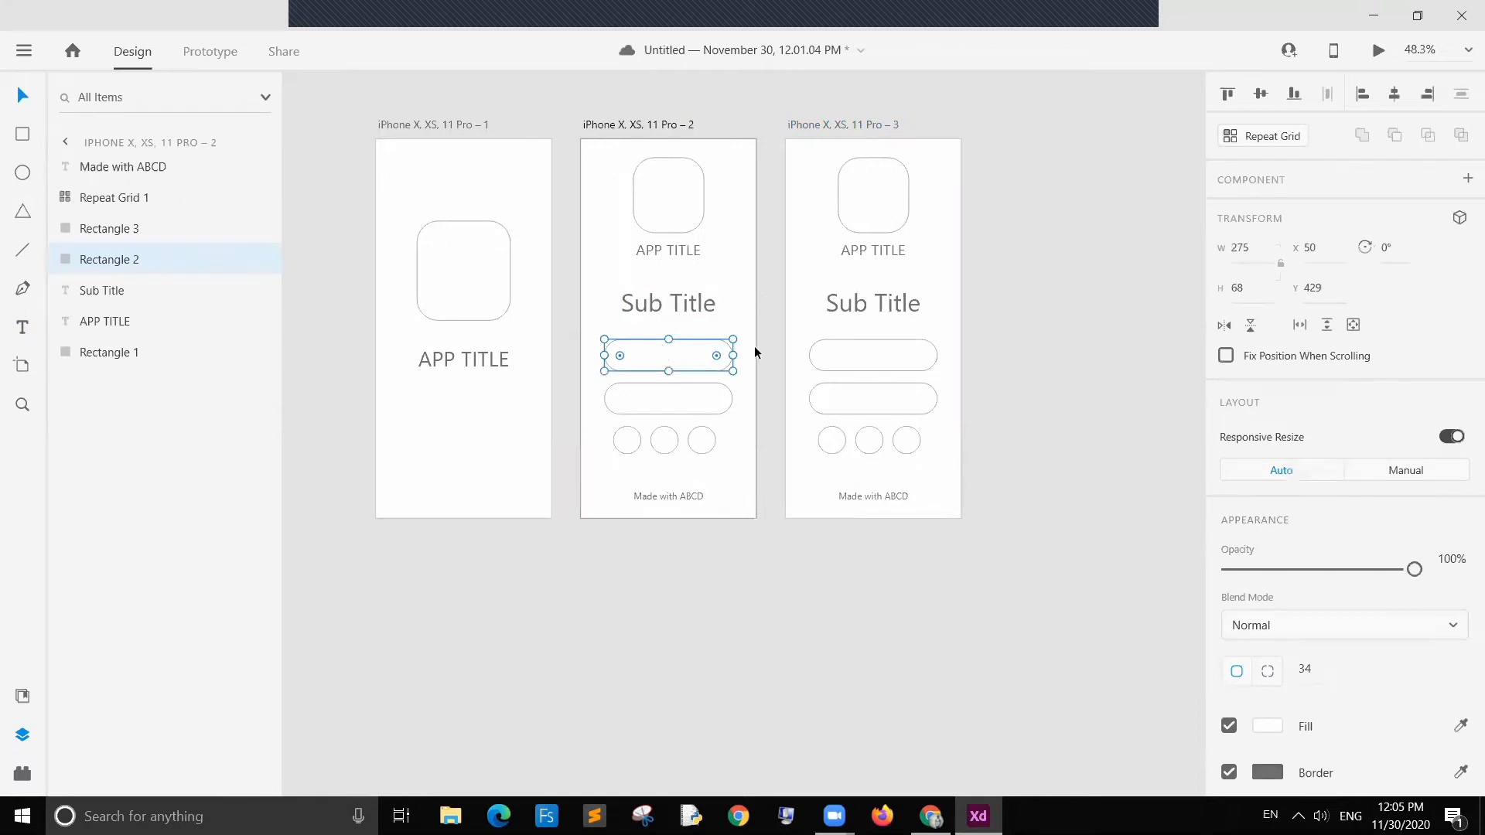
Step: On the third artboard, reduce the corner radius of both field rectangles to about 3
click(872, 368)
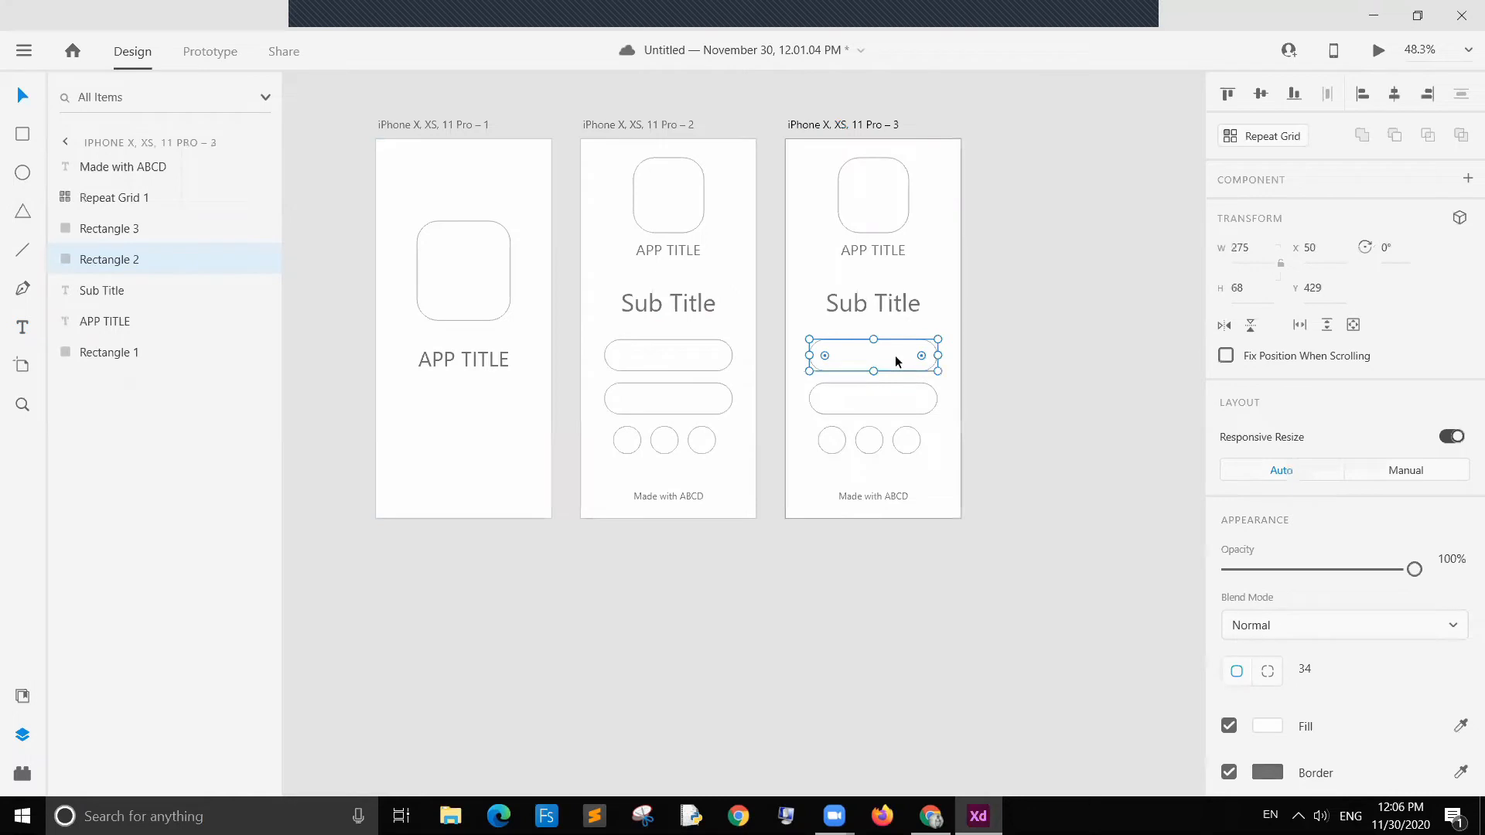
drag(824, 356, 794, 346)
click(852, 397)
drag(824, 399, 809, 390)
click(993, 393)
click(873, 354)
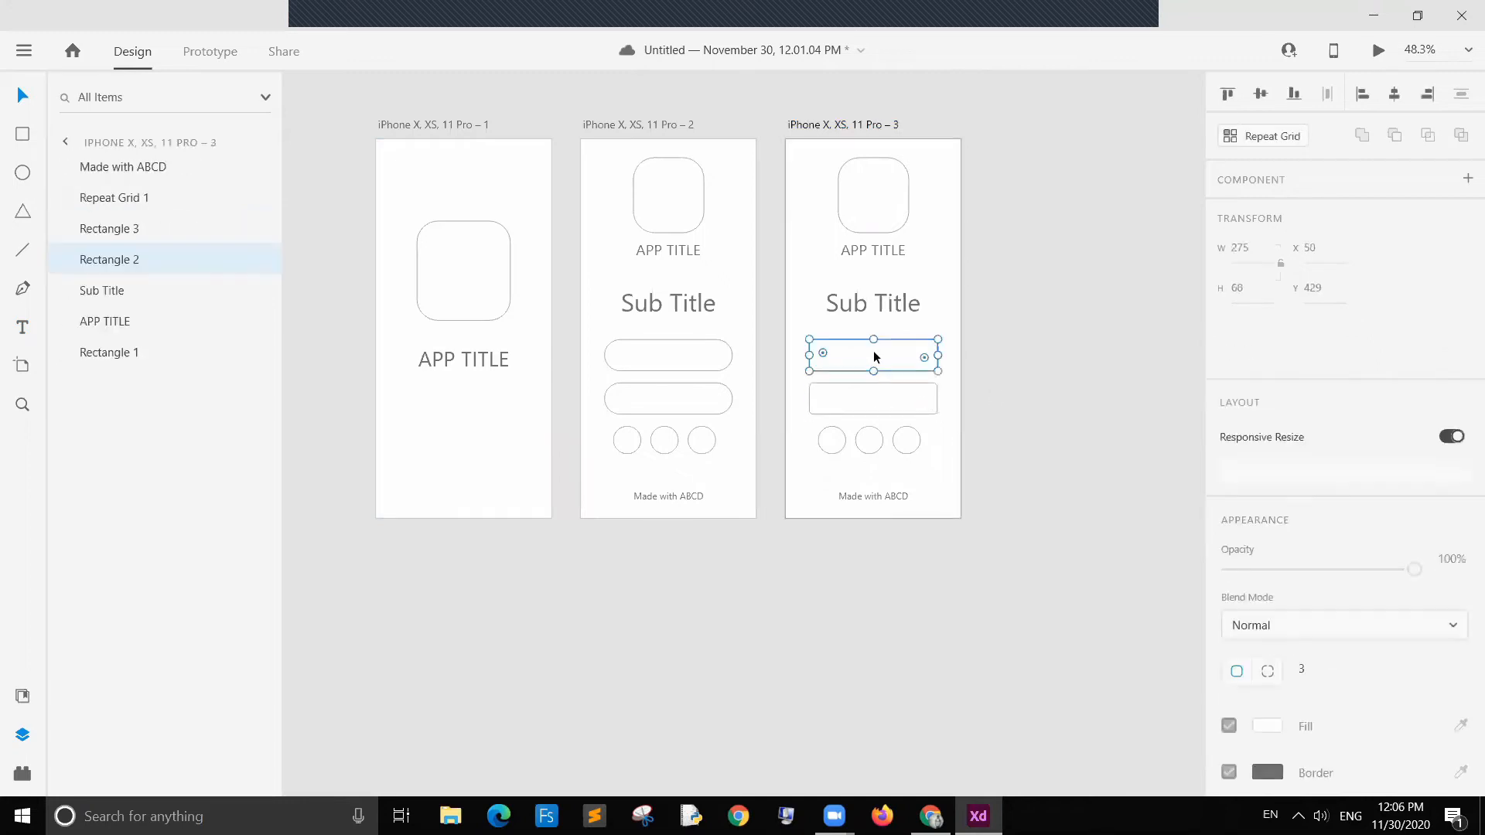
Step: Add a User Name label inside the first field on the third artboard
click(23, 328)
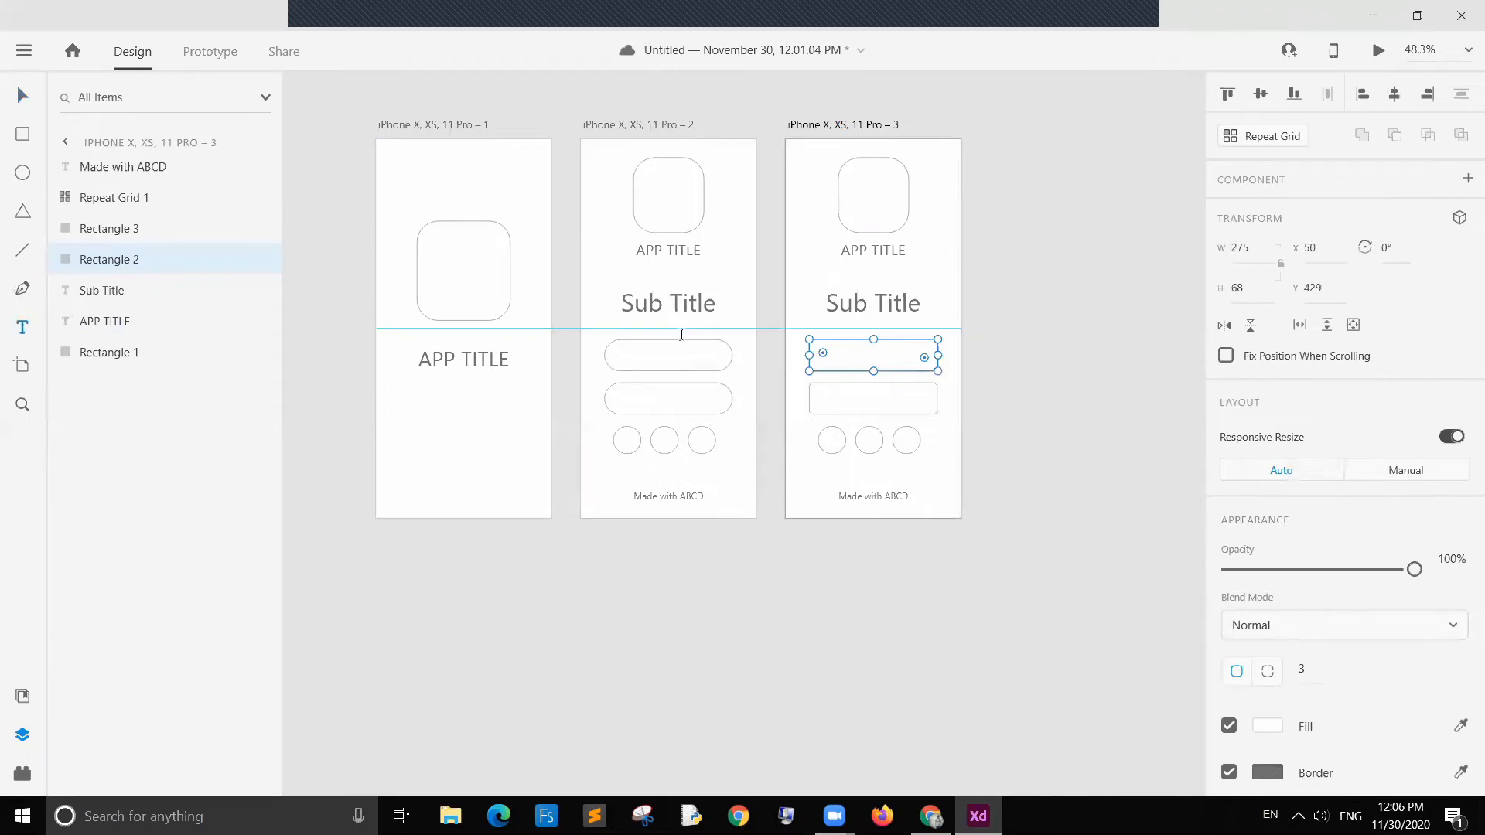
click(841, 355)
text(User Name)
key(Escape)
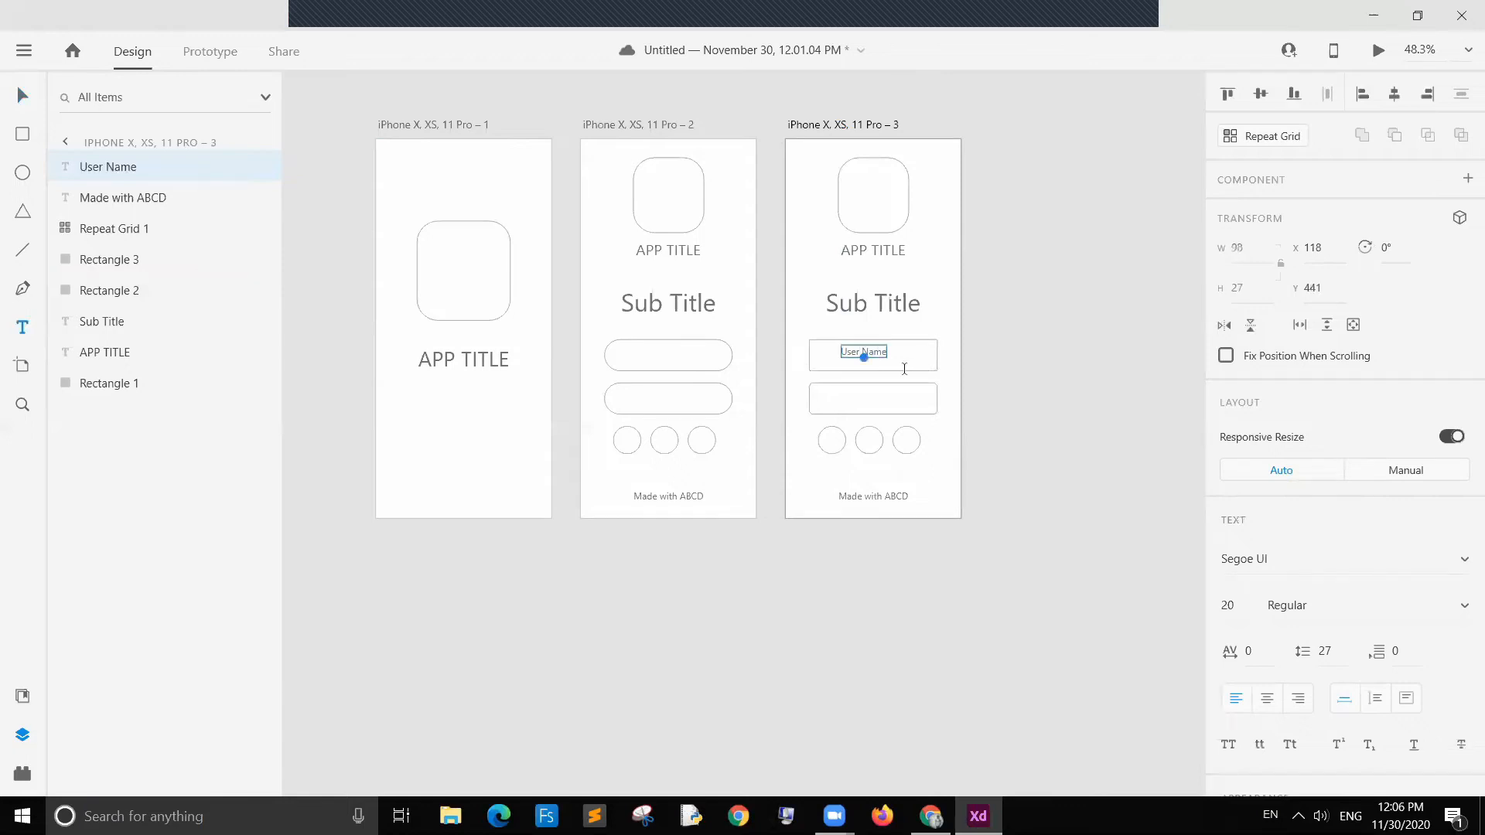
Step: Duplicate the User Name label into the second field and change its text to Password
key(ctrl+d)
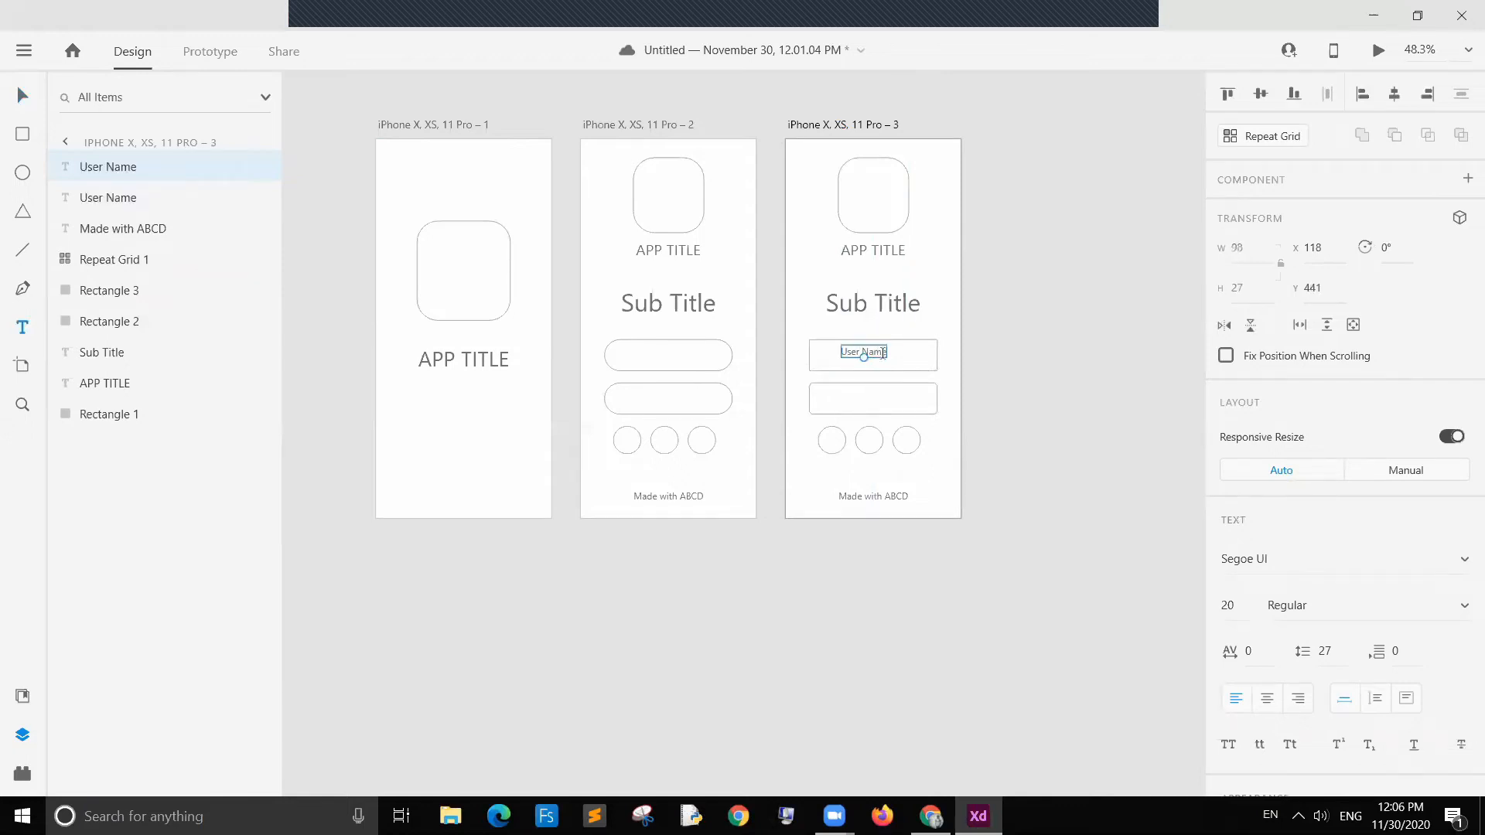
key(v)
drag(874, 359, 879, 406)
drag(875, 351, 886, 357)
click(996, 394)
double_click(874, 398)
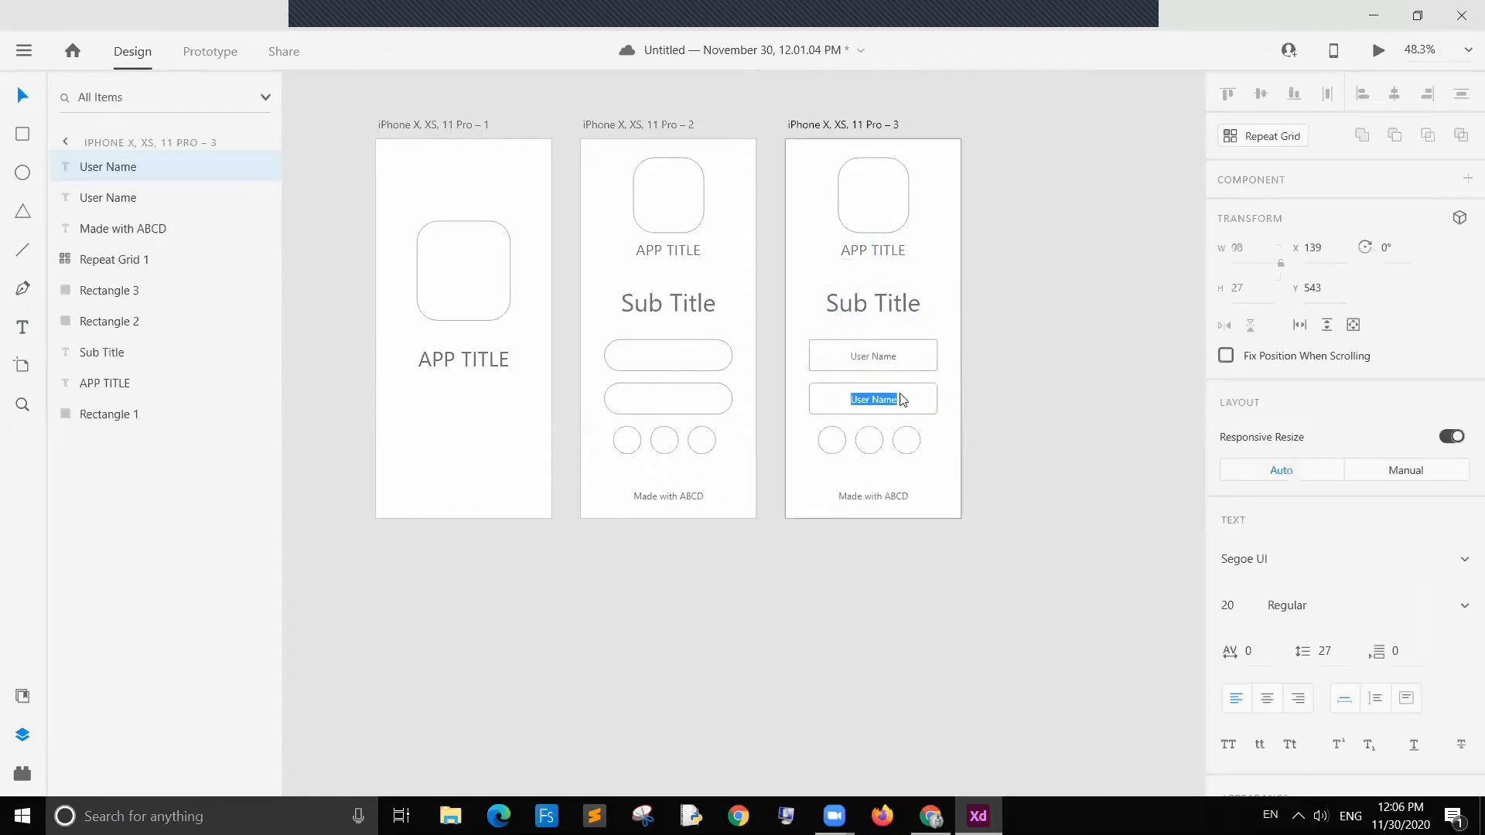
text(Password)
key(Escape)
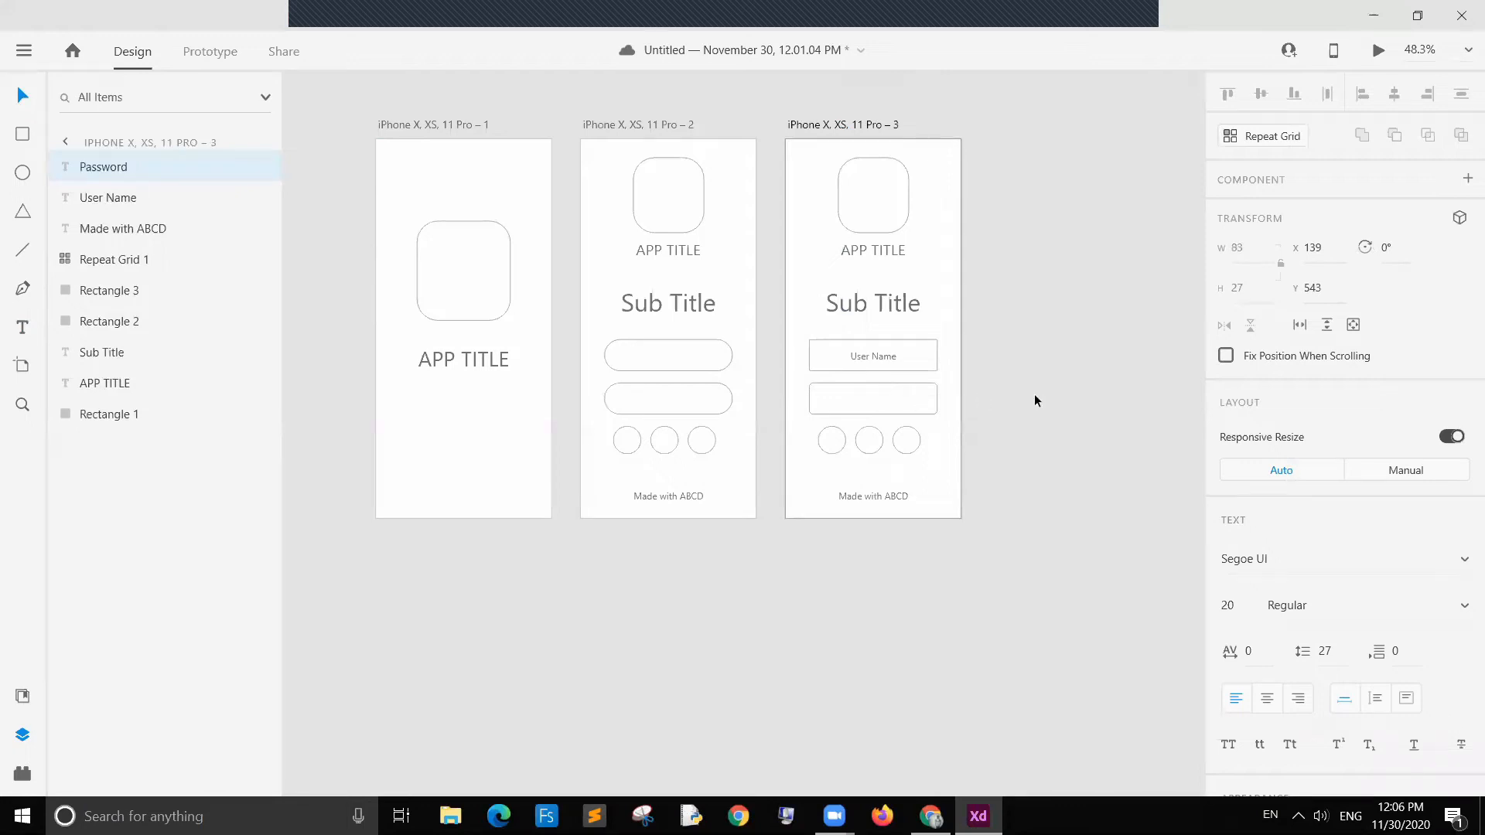
click(313, 110)
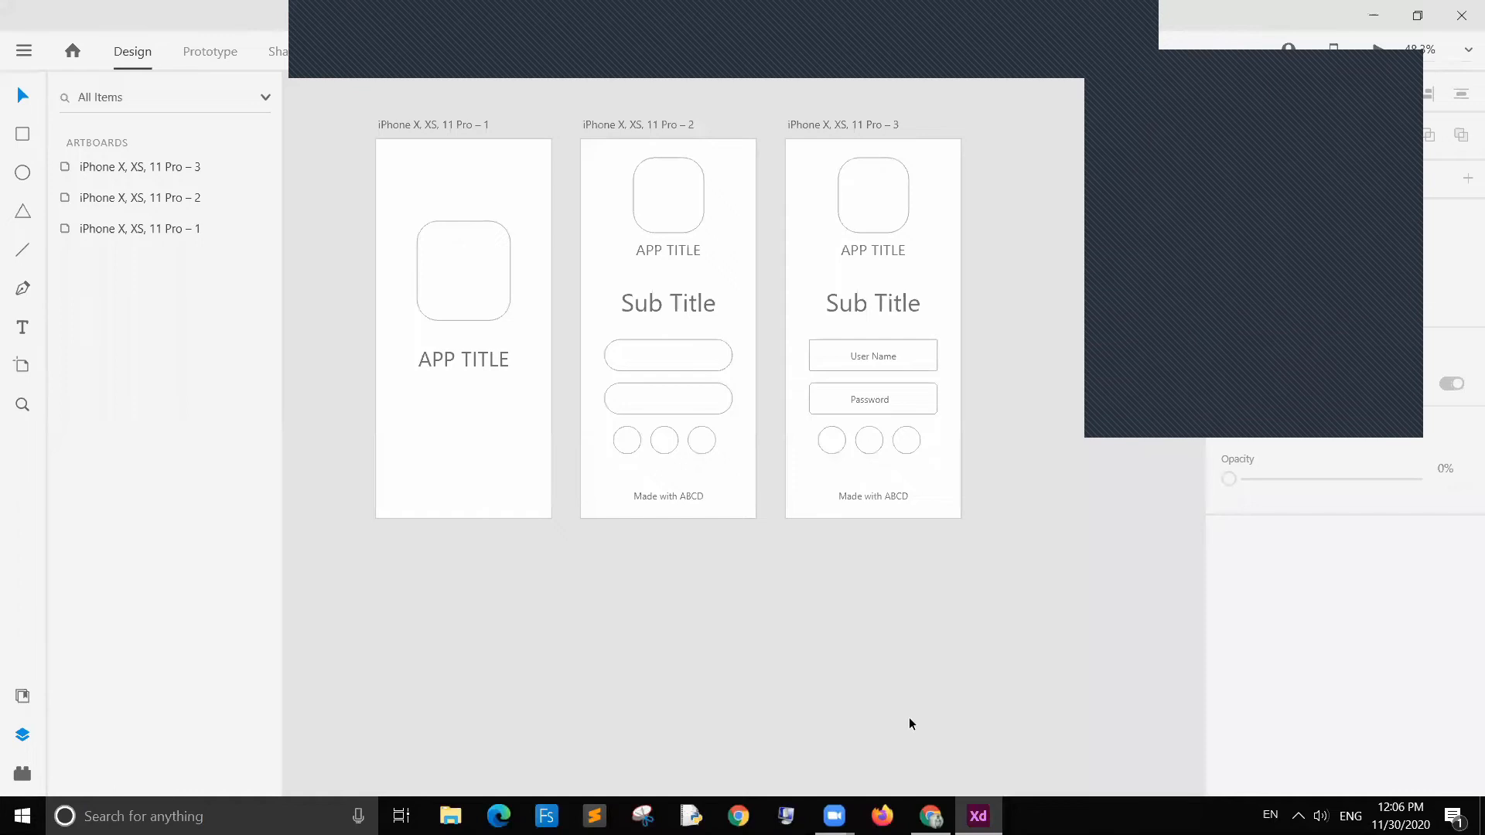
click(1373, 15)
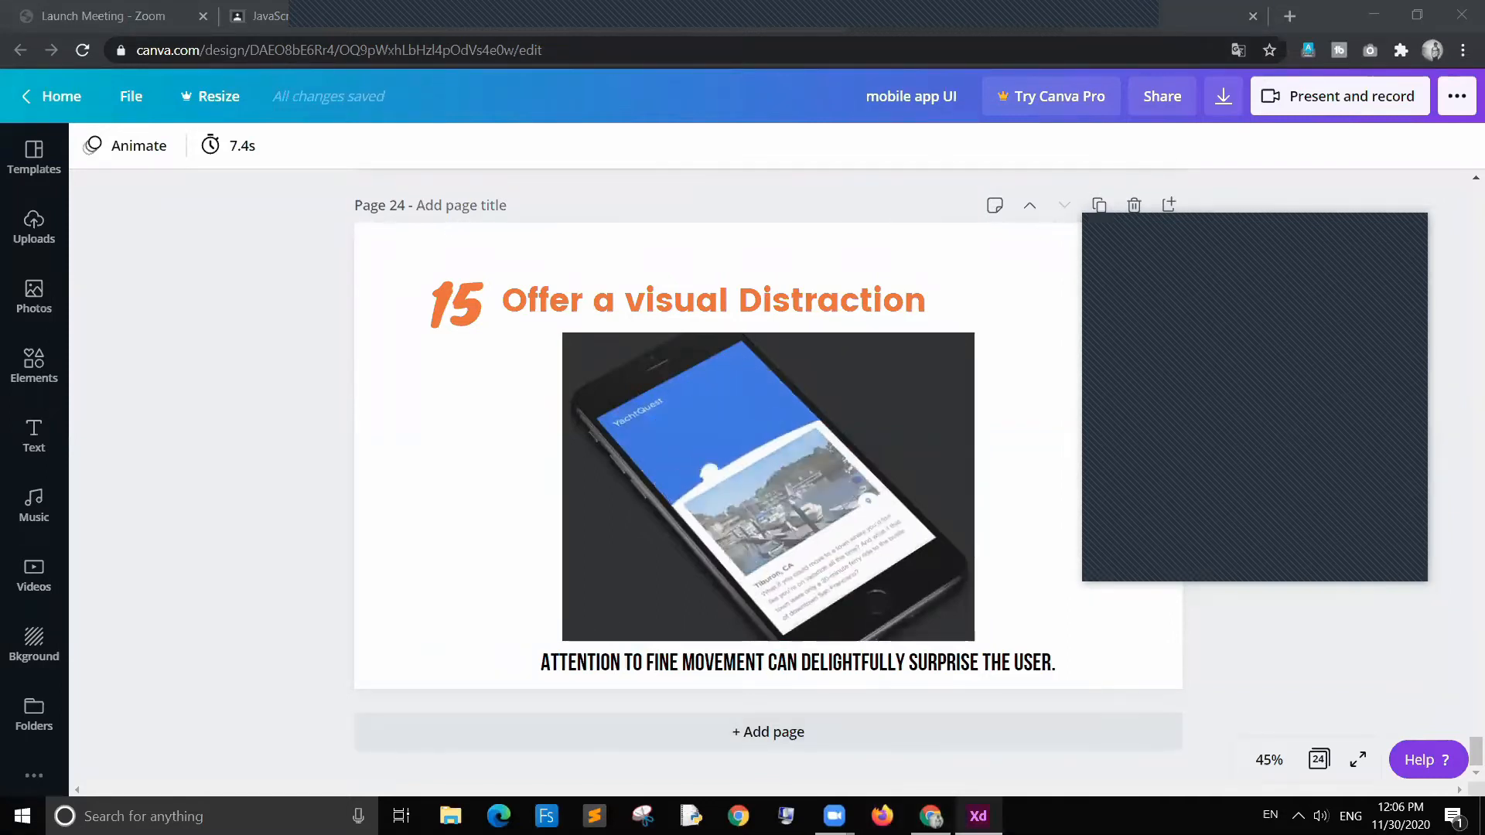
key(alt+Tab)
Step: Delete the circle repeat grid from the third artboard
click(902, 405)
click(992, 425)
click(825, 461)
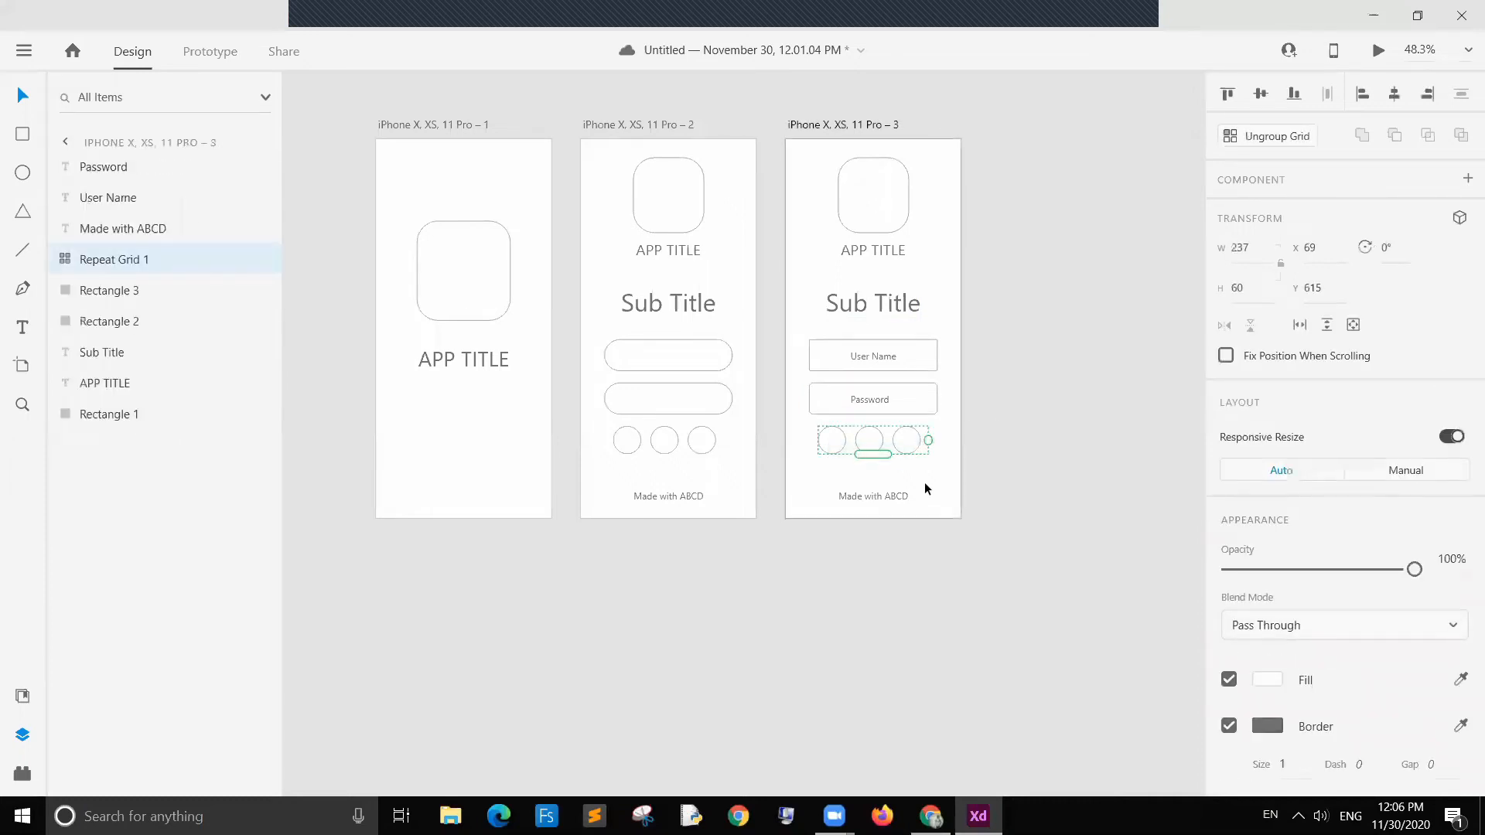
key(Delete)
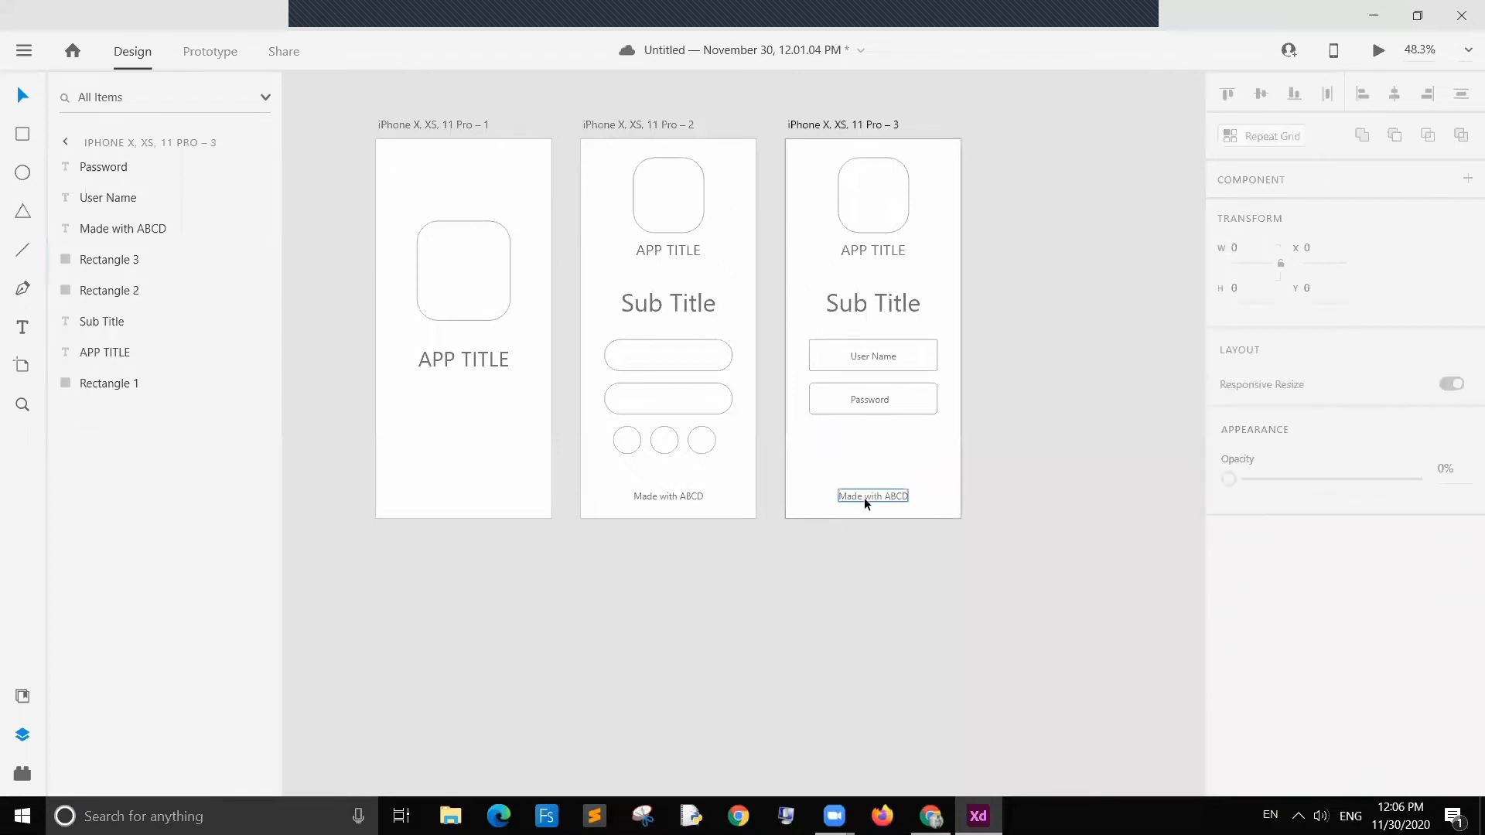
Step: Add a Forgot Password text below the Password field, aligned to its right side
click(893, 430)
click(22, 327)
click(880, 399)
click(969, 431)
text(Forg)
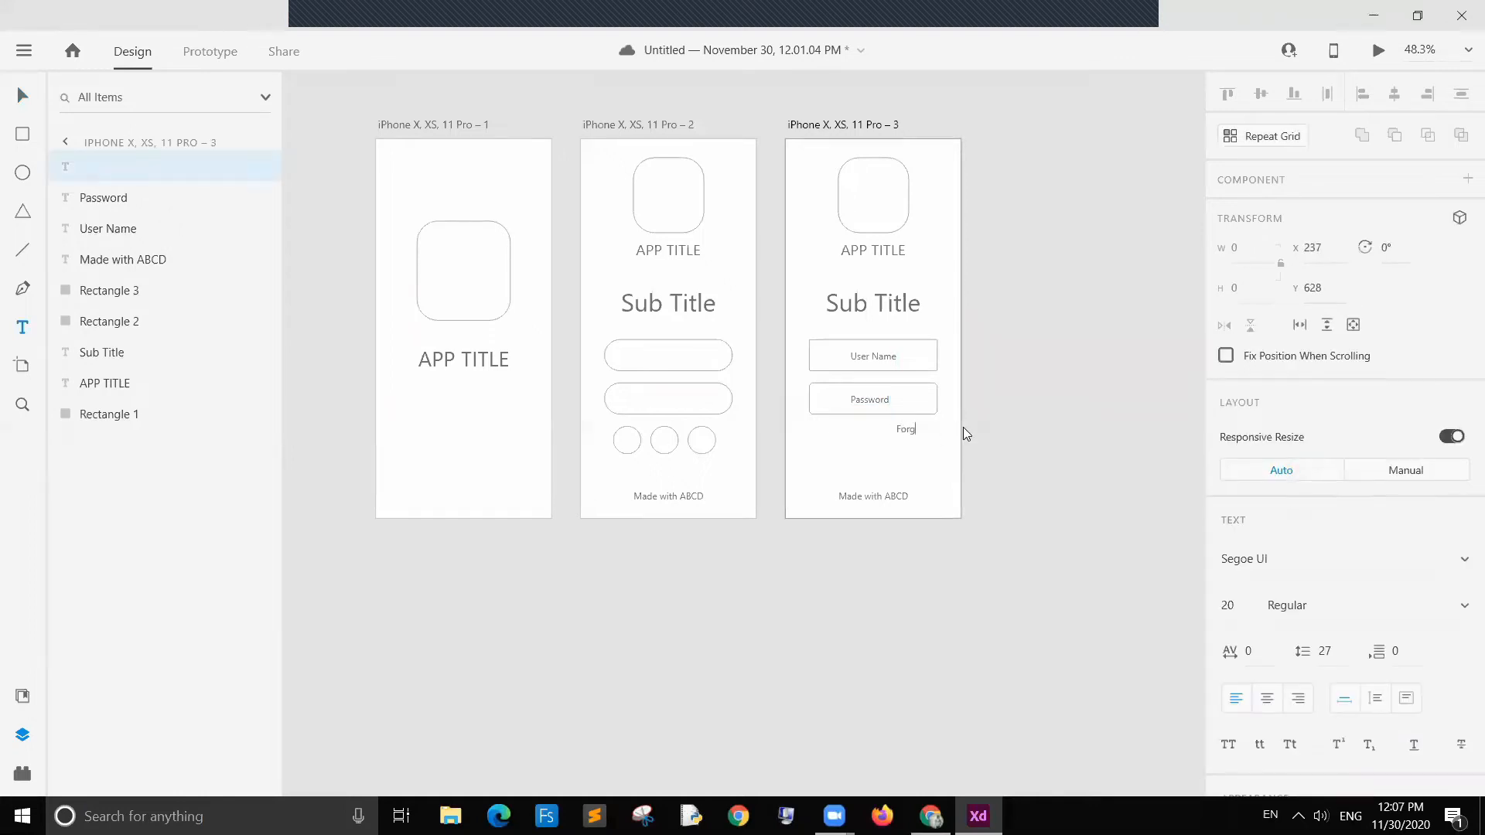
text(ot Password)
click(23, 97)
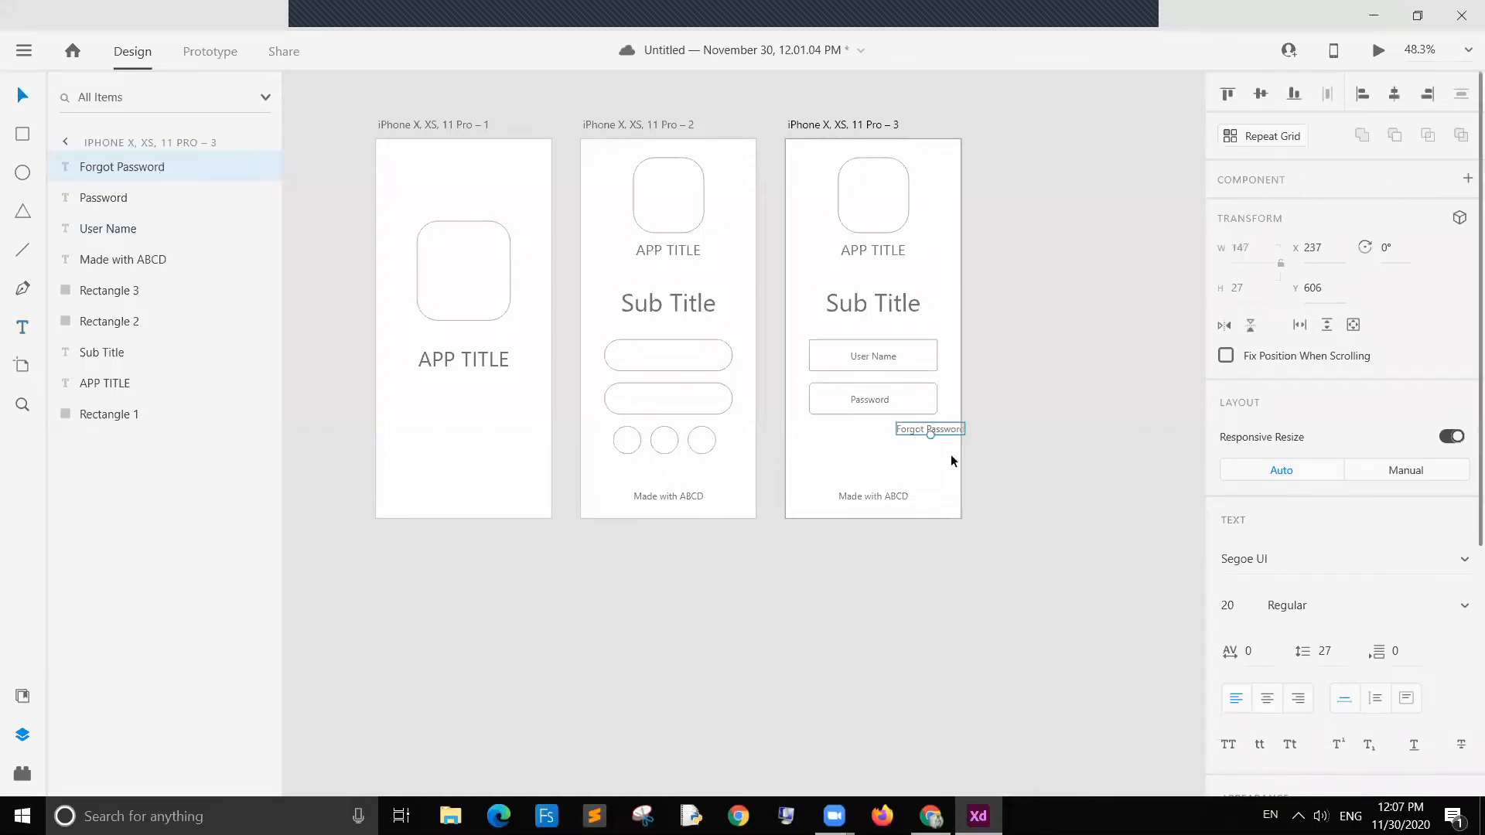
Step: Nudge the Forgot Password text closer to the Password field's right edge
drag(937, 434, 906, 424)
click(1087, 425)
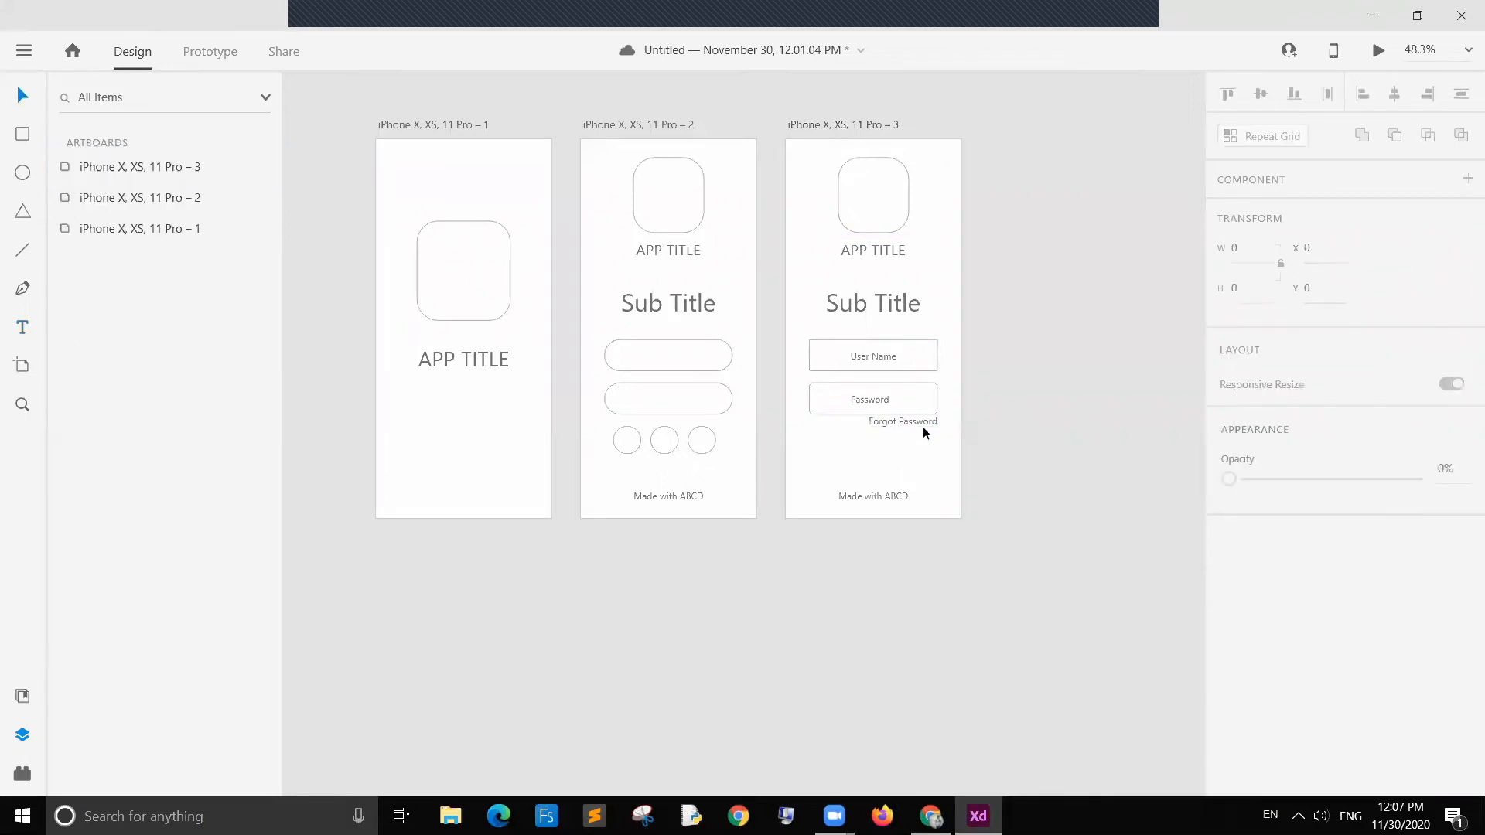
Step: Paste a copy of the rounded field from the second artboard below Forgot Password on the third artboard as a button
click(663, 406)
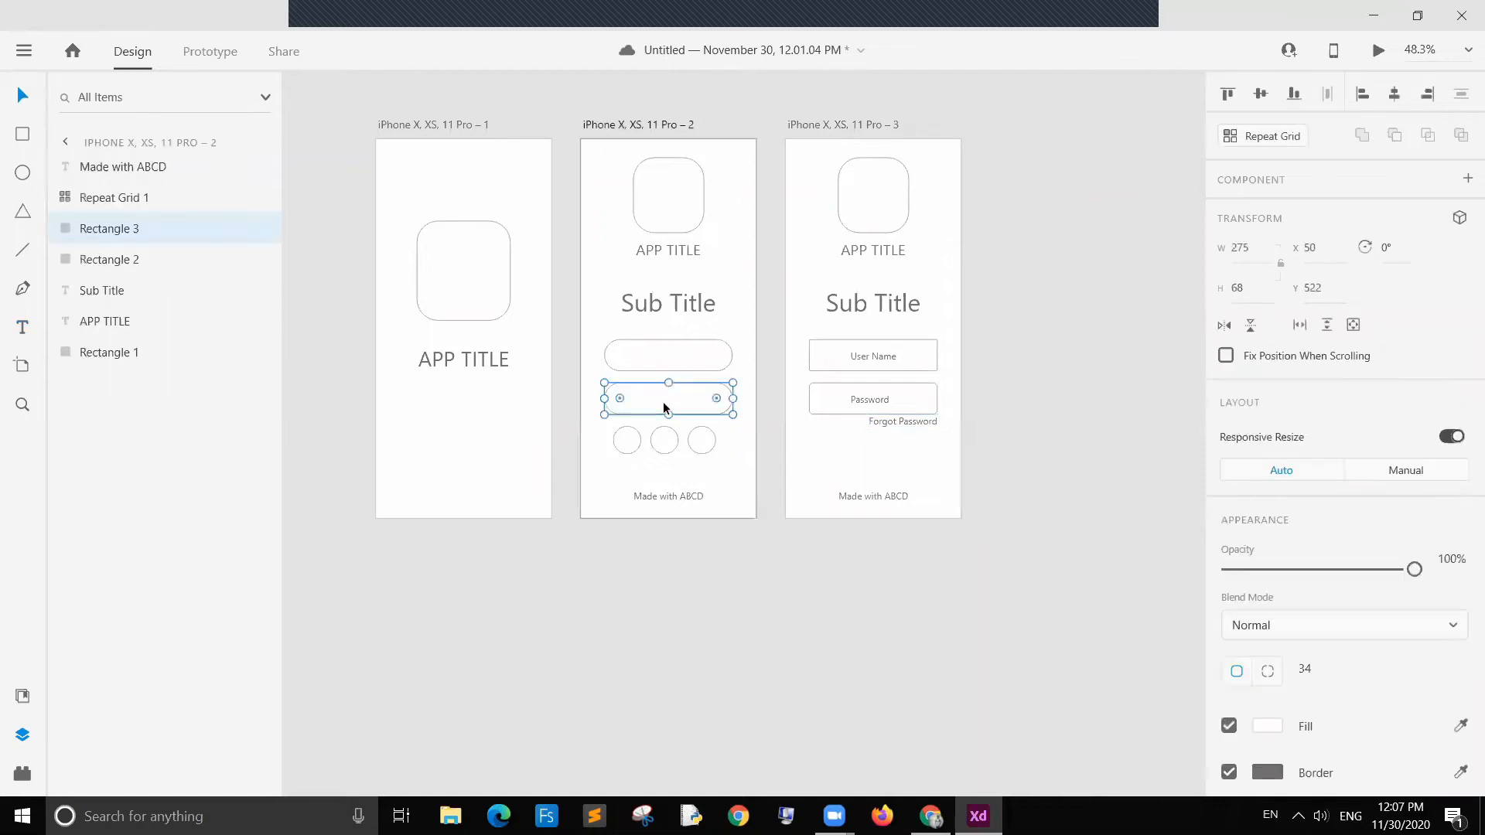
click(849, 456)
key(ctrl+v)
drag(858, 406, 857, 461)
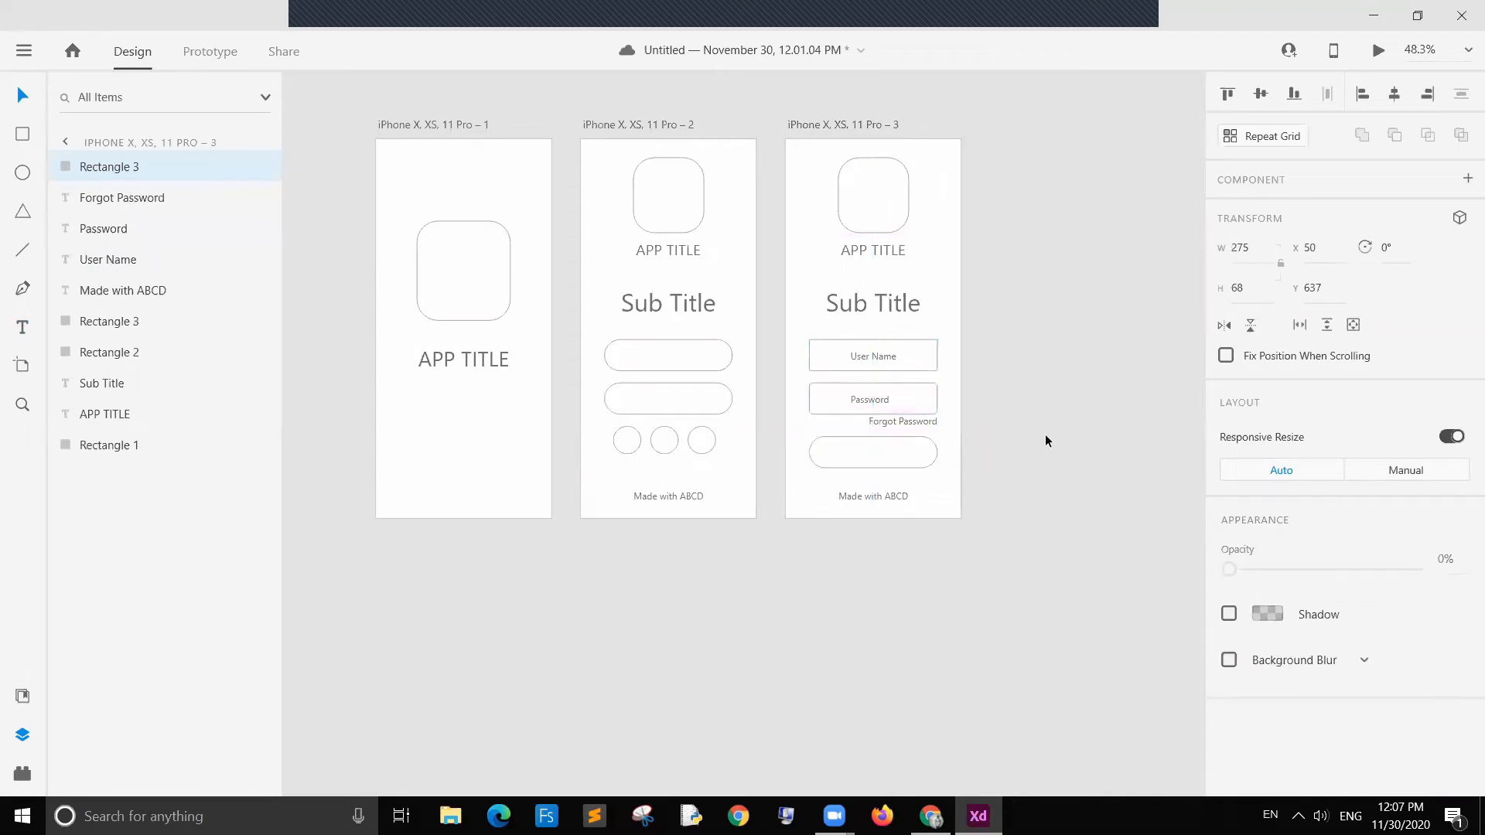
click(1062, 426)
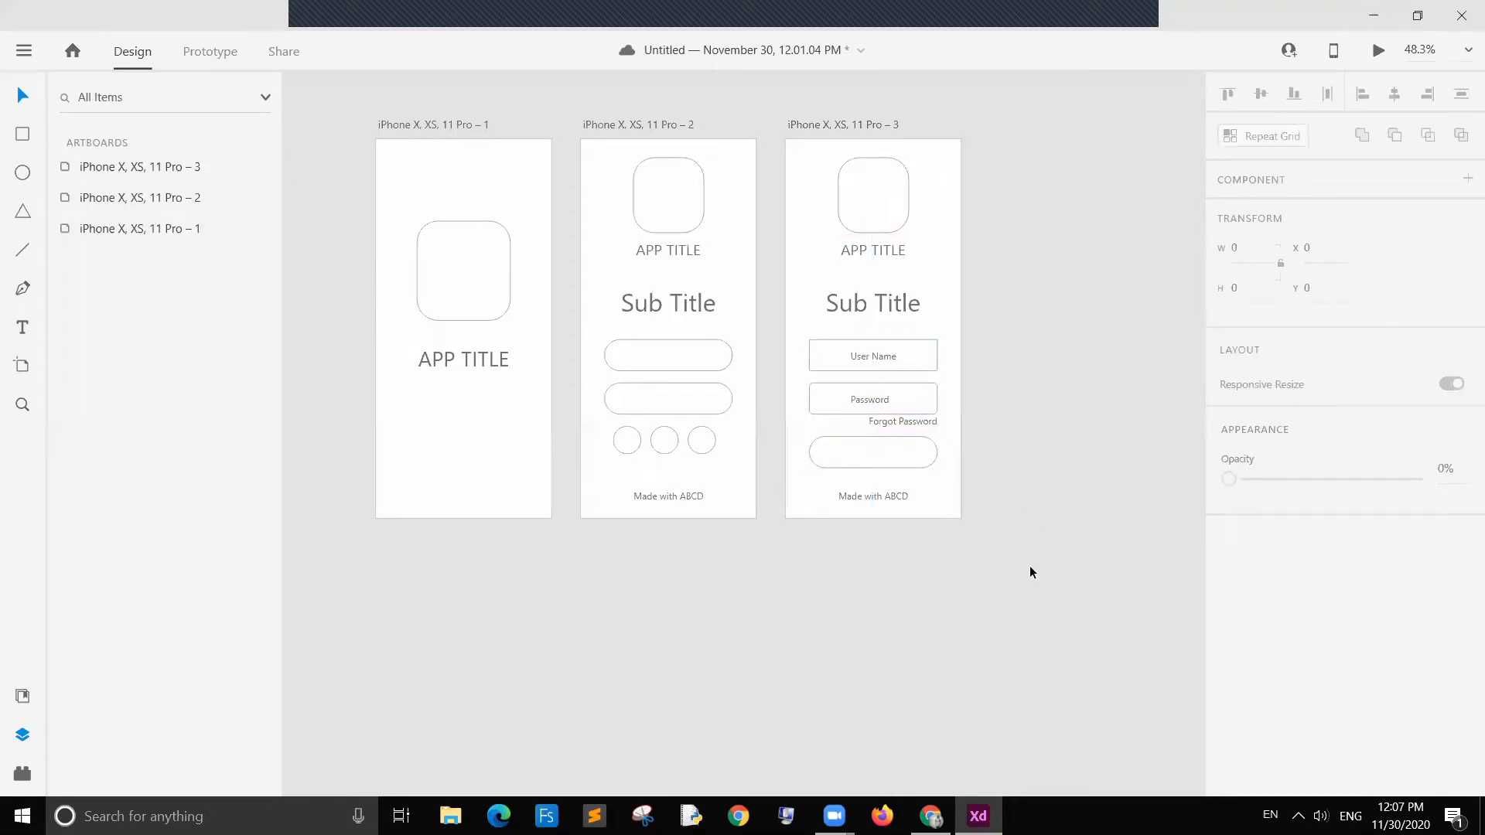
Step: Select all three artboards and move them further left on the canvas
drag(1018, 439, 397, 160)
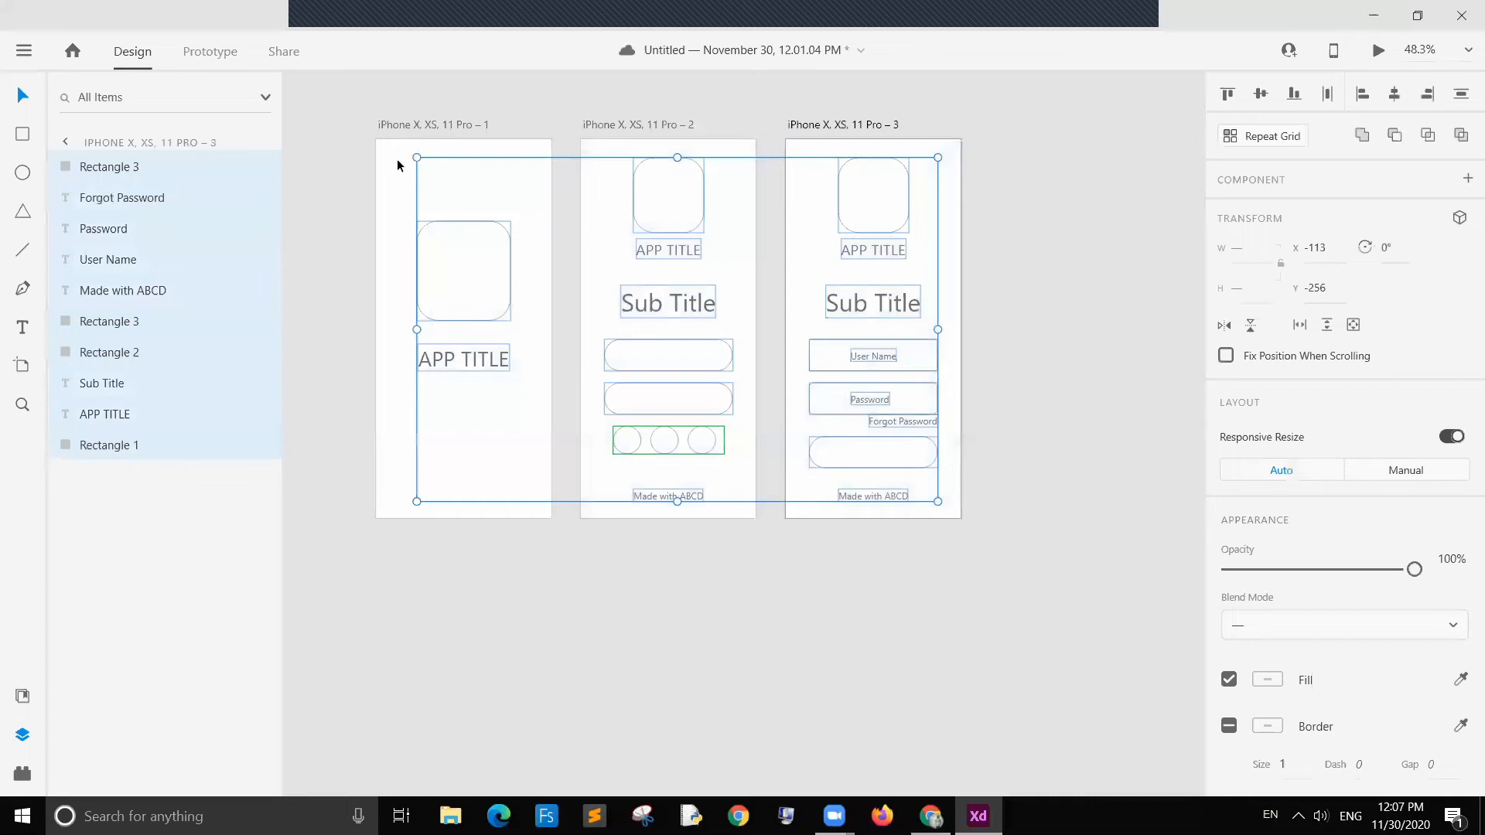
click(382, 114)
drag(374, 90, 1024, 573)
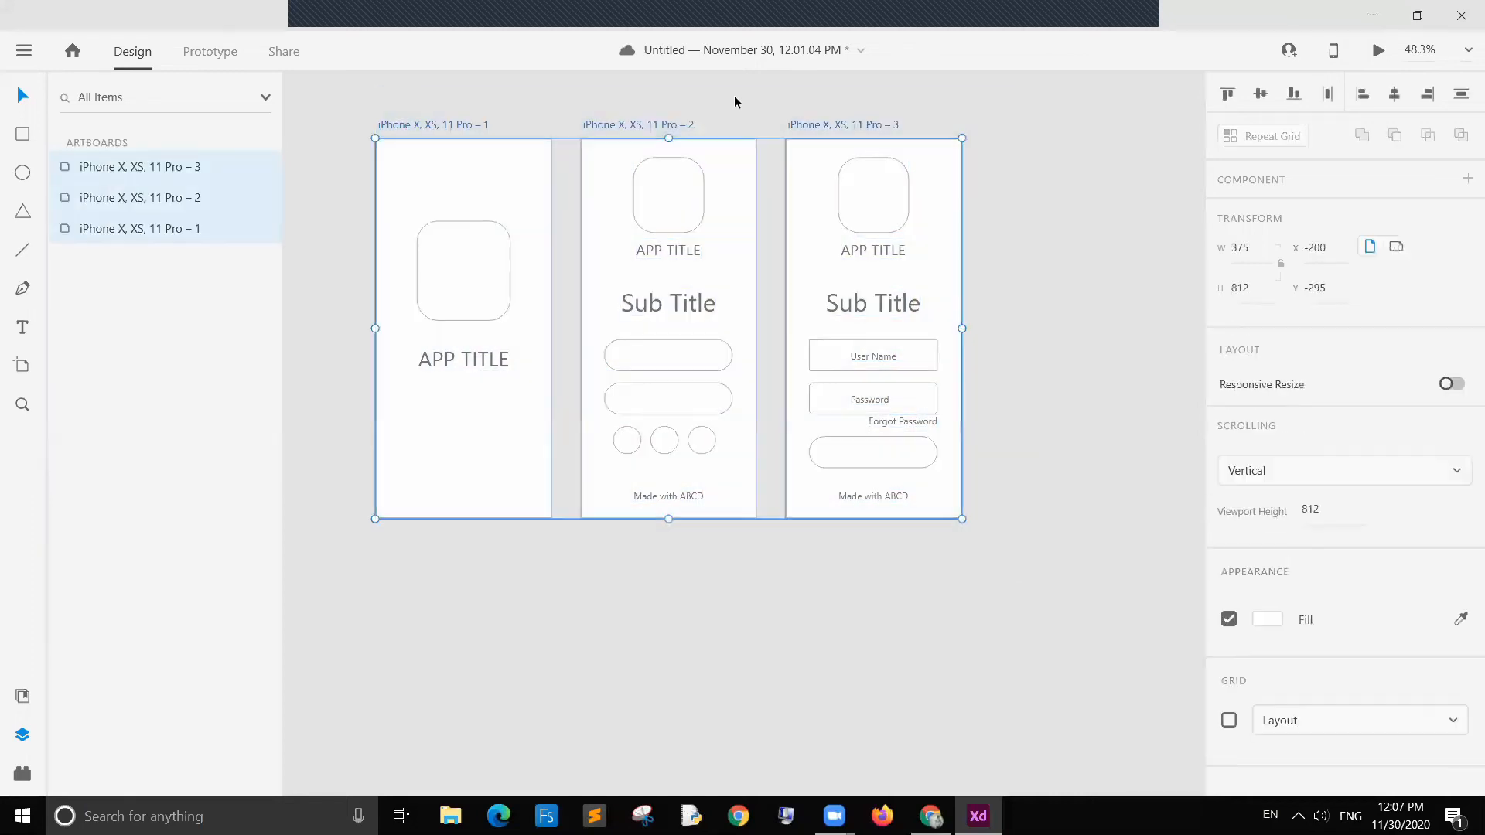
drag(792, 129, 719, 133)
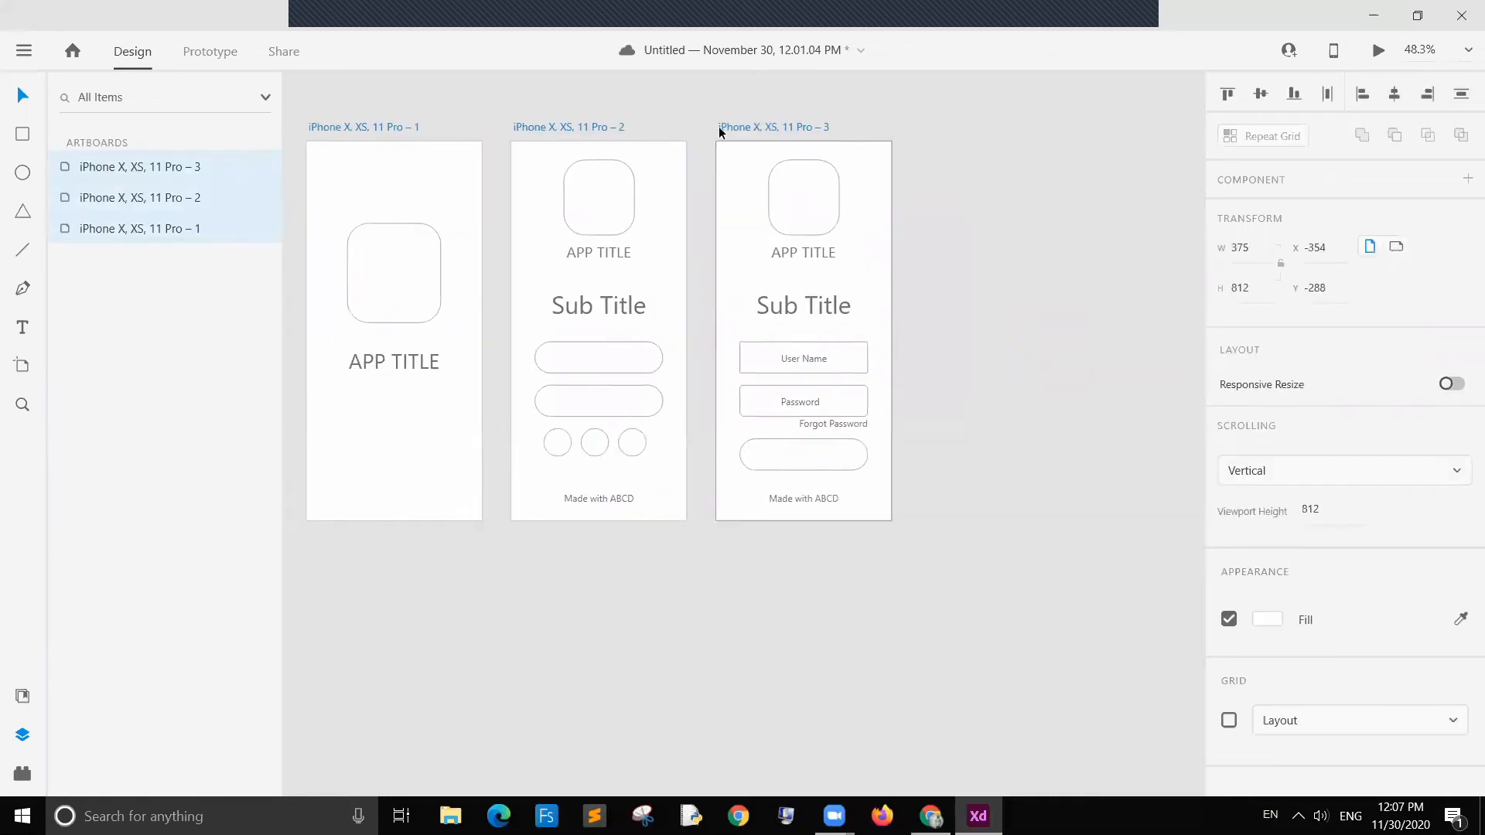
click(1036, 214)
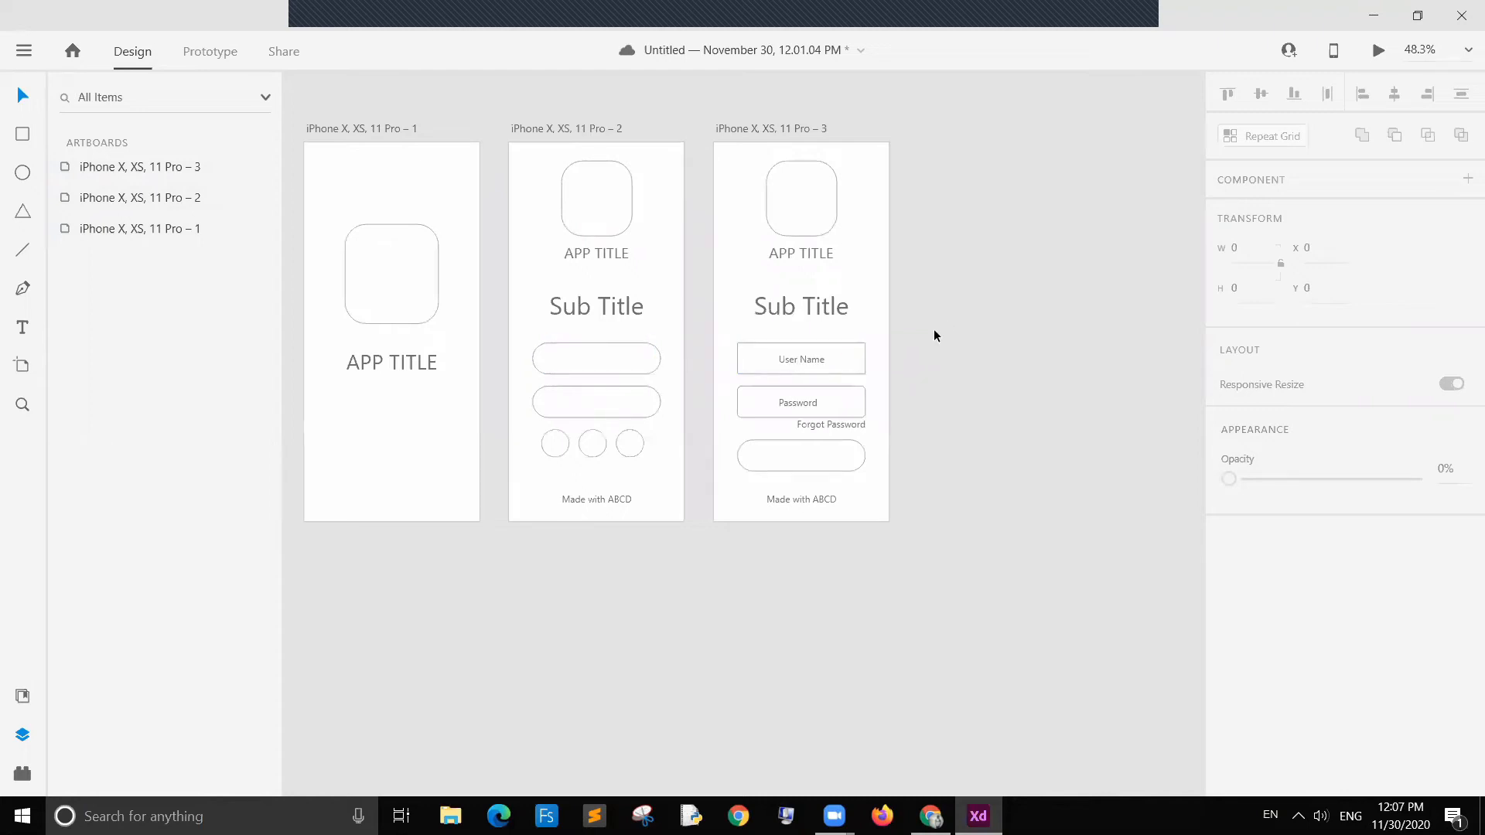
Step: Duplicate the third artboard into a fourth artboard placed to its right
click(768, 129)
drag(770, 129, 959, 126)
click(1104, 355)
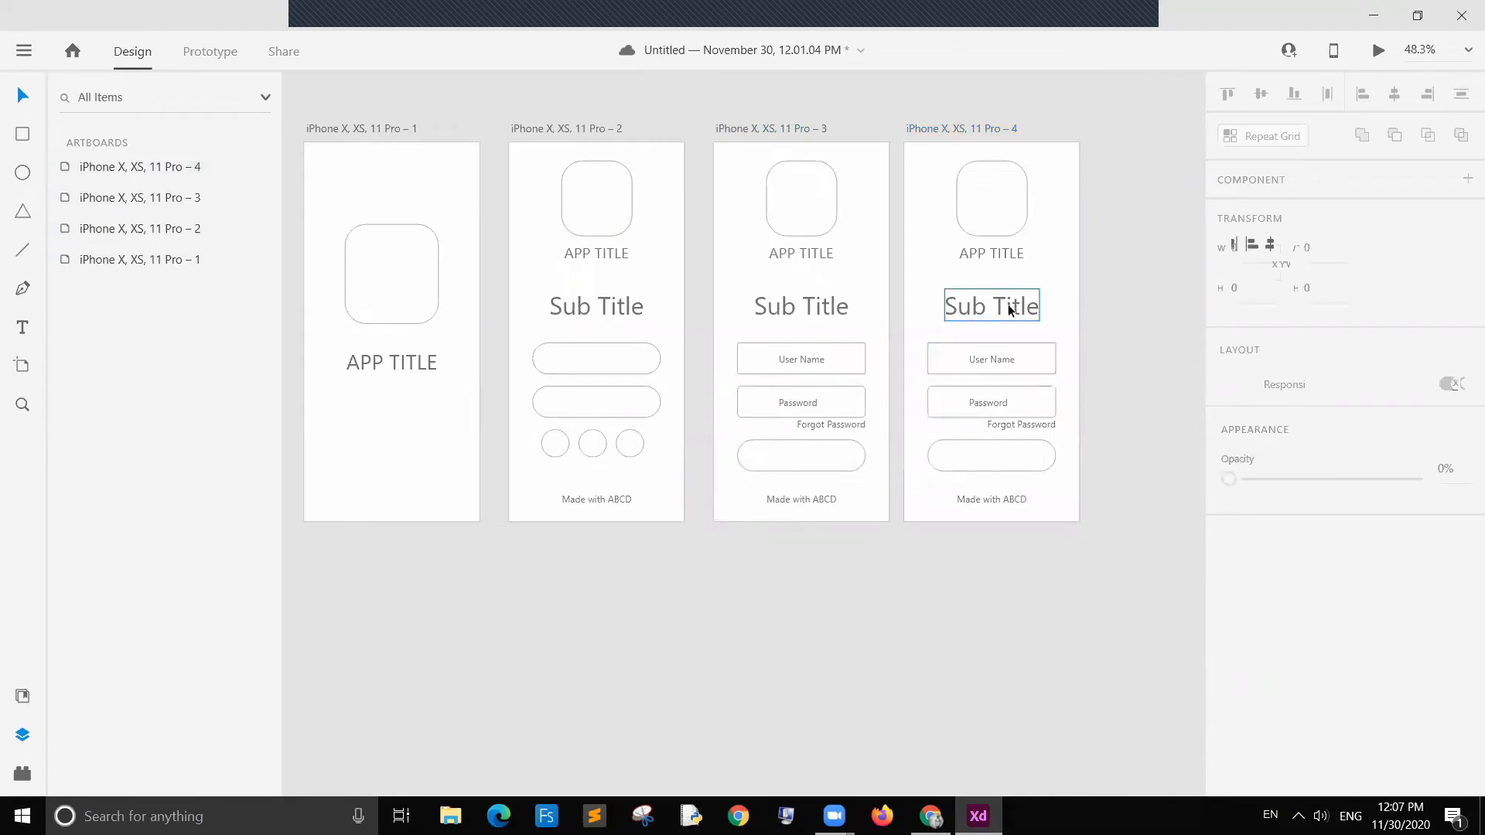
Step: Move the Sub Title and the User Name field upward on the fourth artboard
drag(1009, 309, 1009, 284)
click(1069, 345)
click(1036, 358)
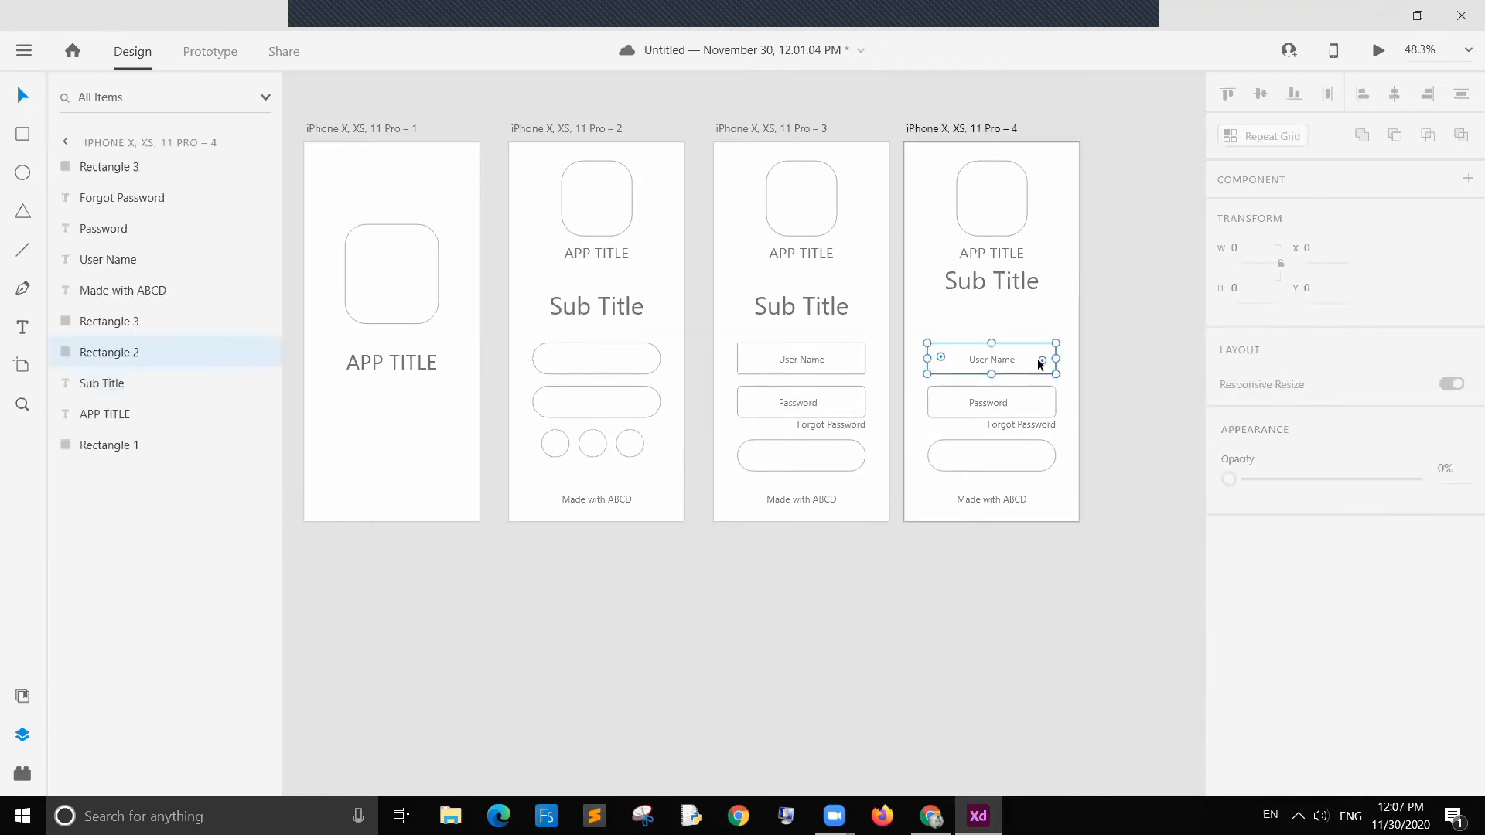
shift+click(995, 359)
drag(1023, 350, 1019, 300)
click(1131, 308)
Step: Move the Password field up just beneath the User Name field on the fourth artboard
click(1017, 395)
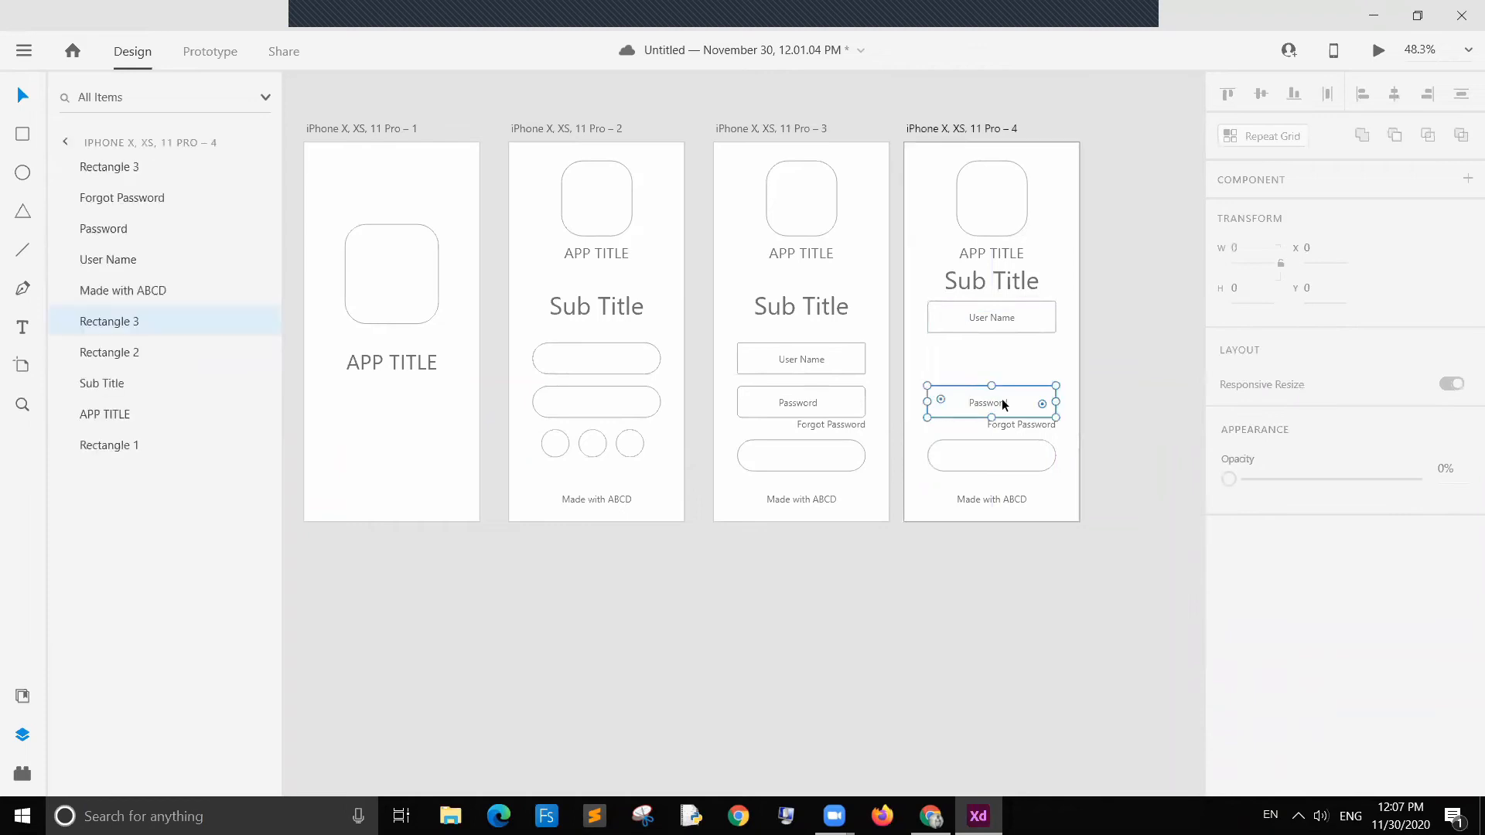
shift+click(995, 401)
drag(1015, 395, 1013, 334)
click(1129, 401)
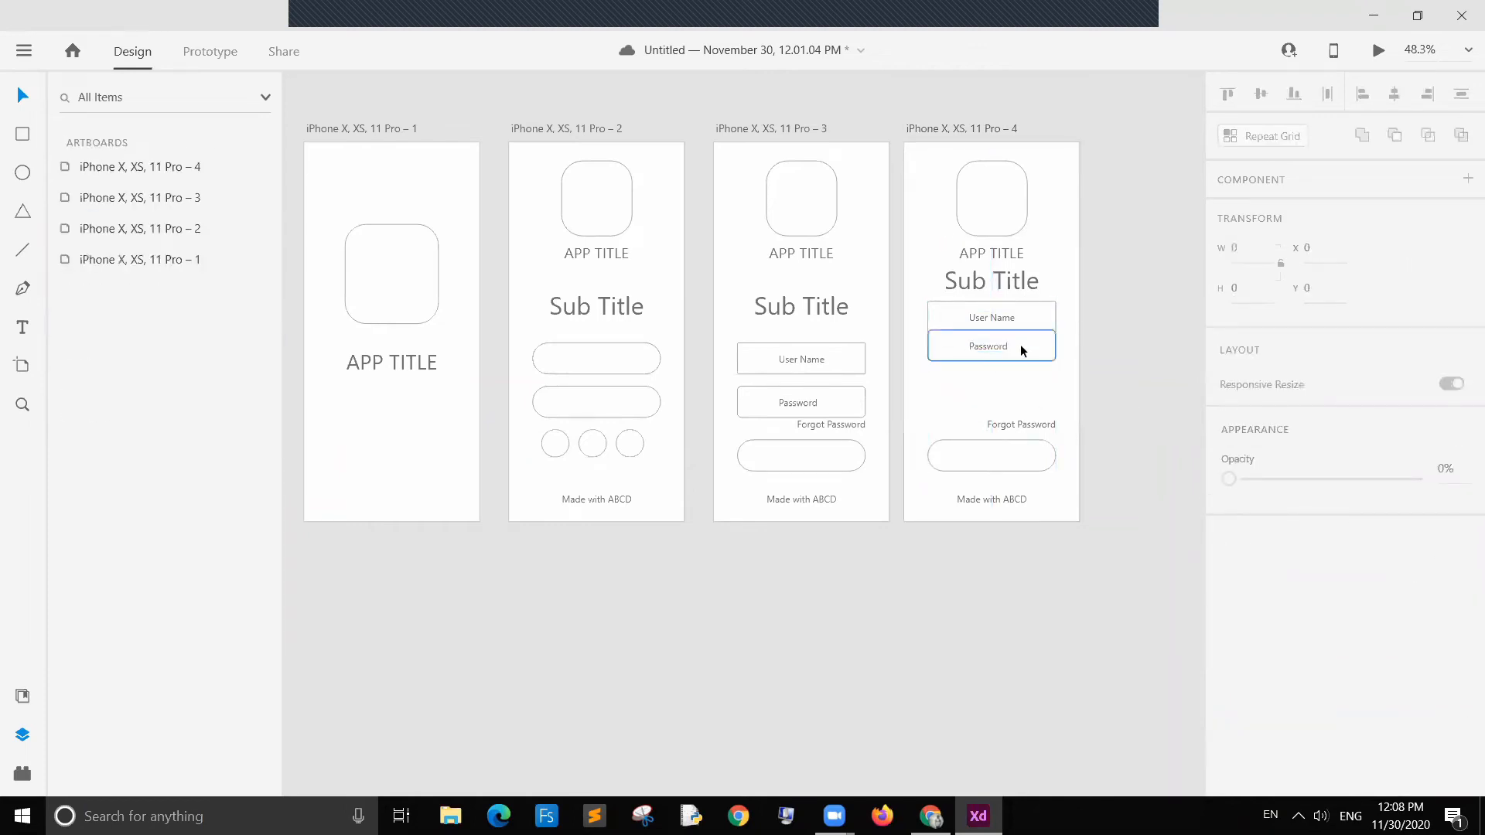
key(ctrl+z)
drag(1009, 400, 1000, 351)
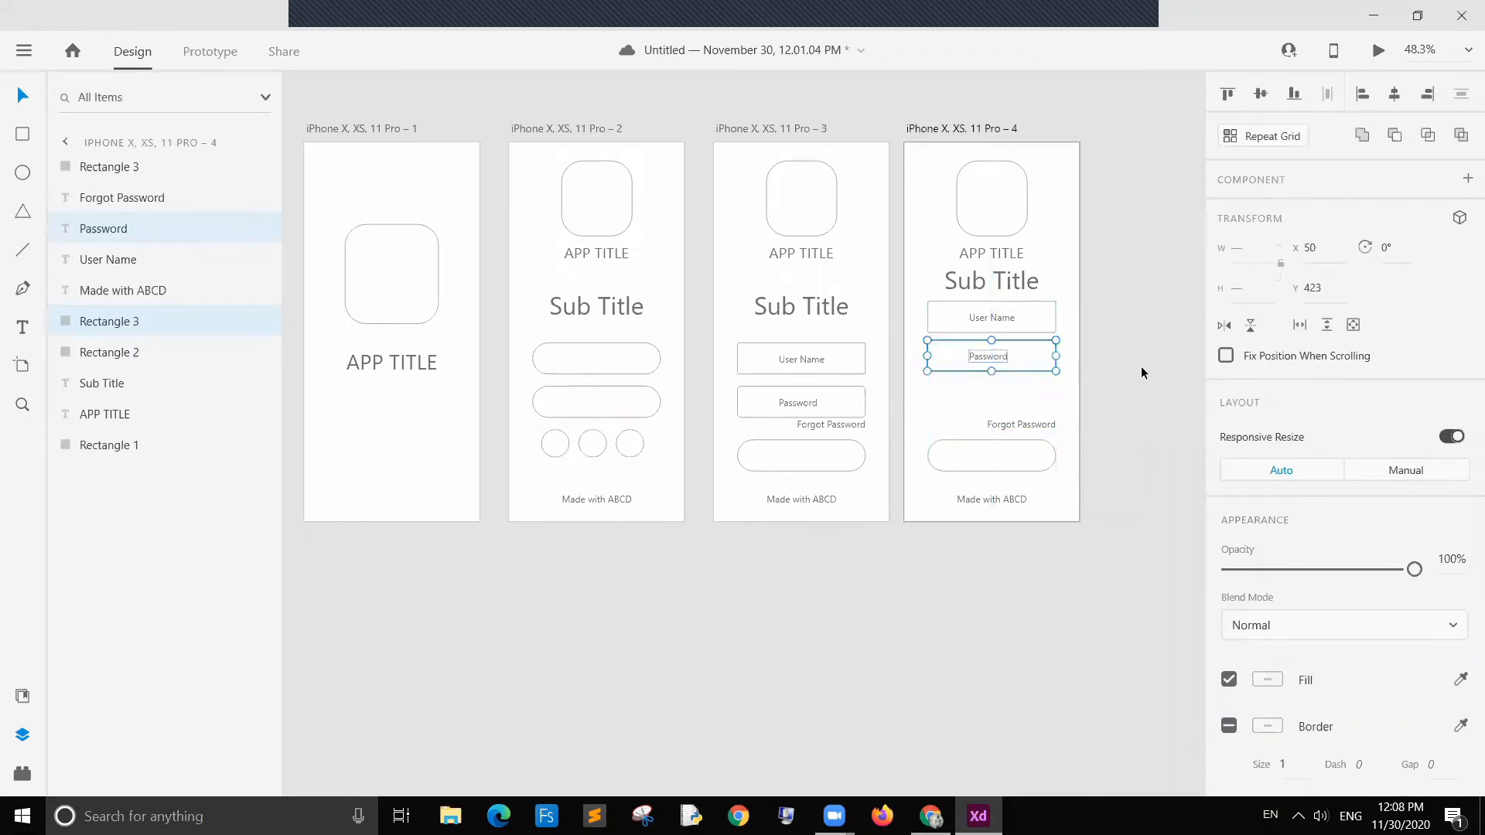
click(1078, 386)
Step: Make the Password field a repeat grid and extend it downward to add a third field
click(1023, 367)
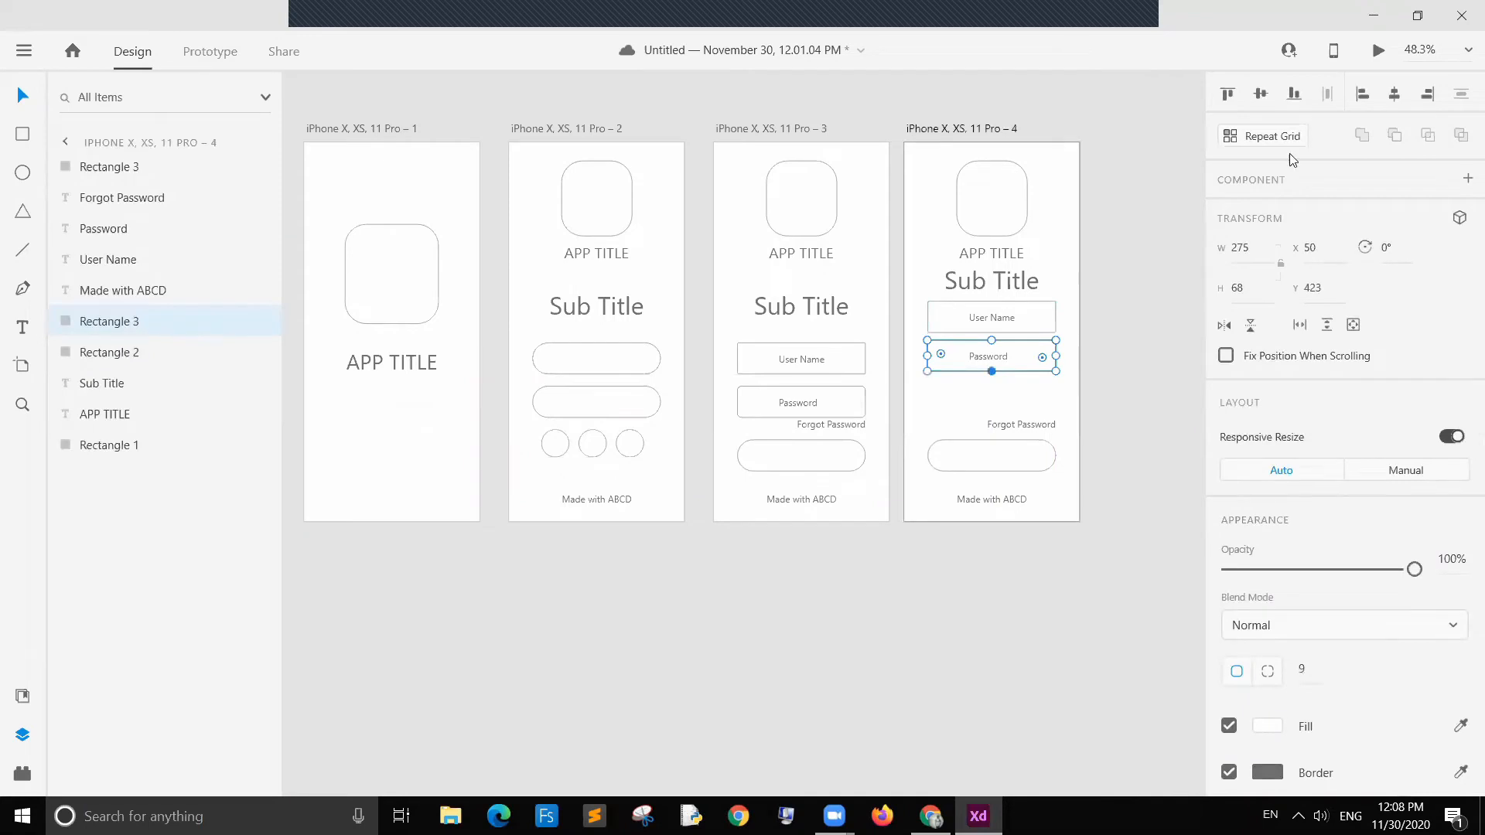
click(1272, 137)
drag(993, 372, 999, 417)
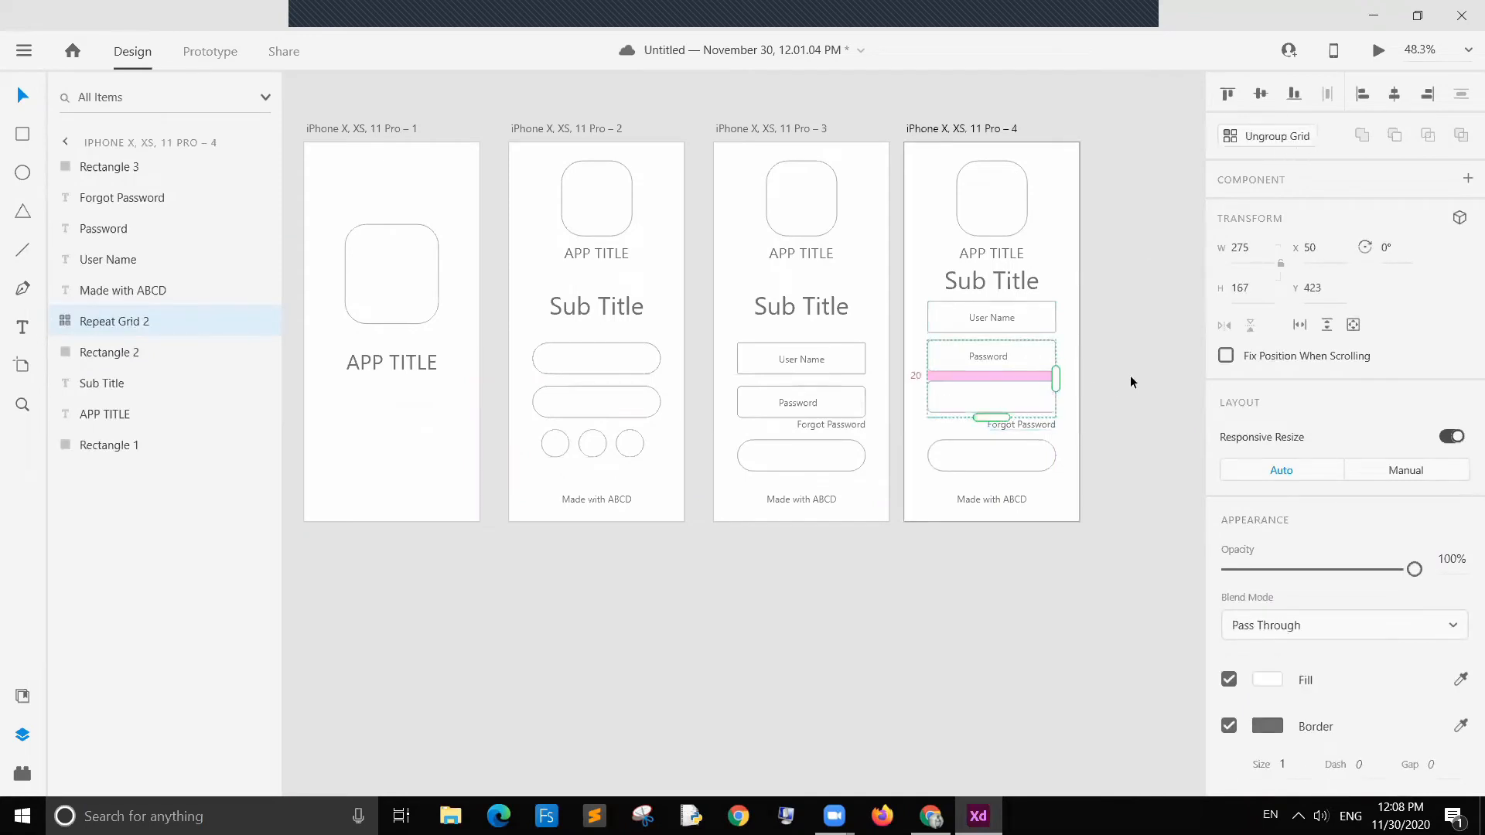
click(1130, 375)
Step: Copy the Password label into the third field and change its text to Confirm Password
click(990, 357)
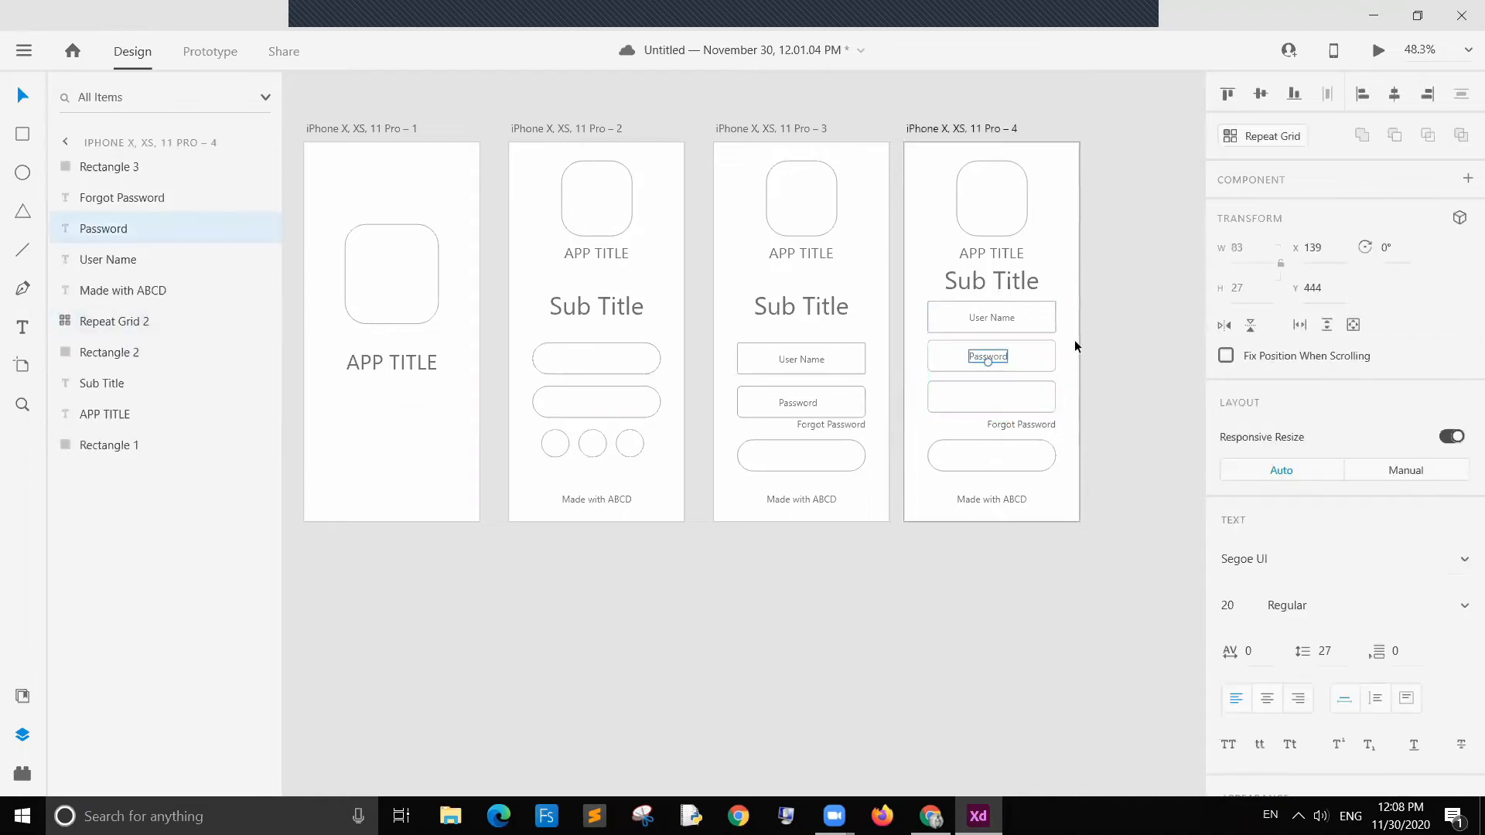
click(996, 392)
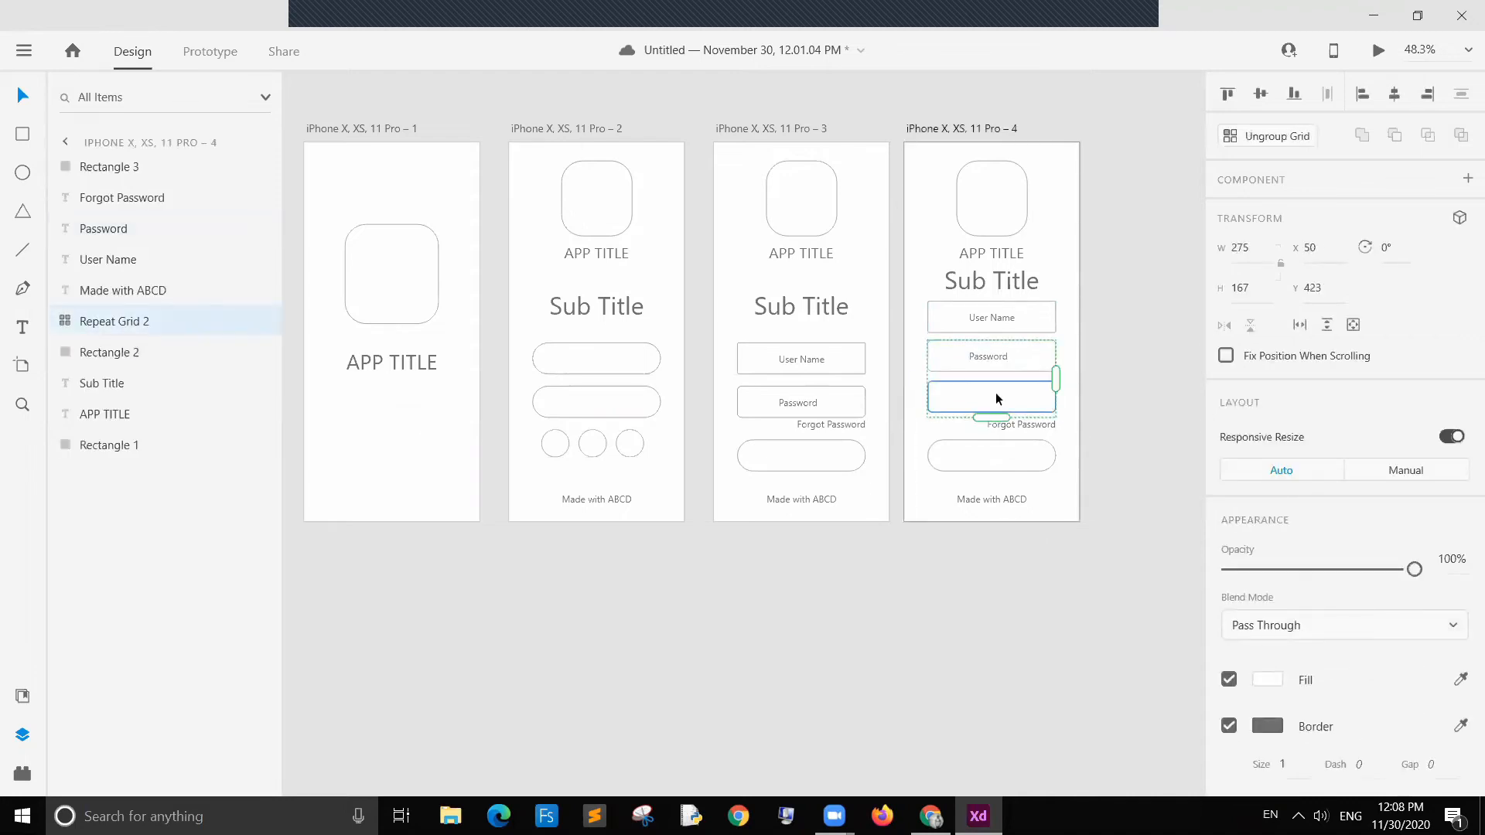
key(ctrl+v)
drag(990, 354, 1019, 400)
key(ctrl+z)
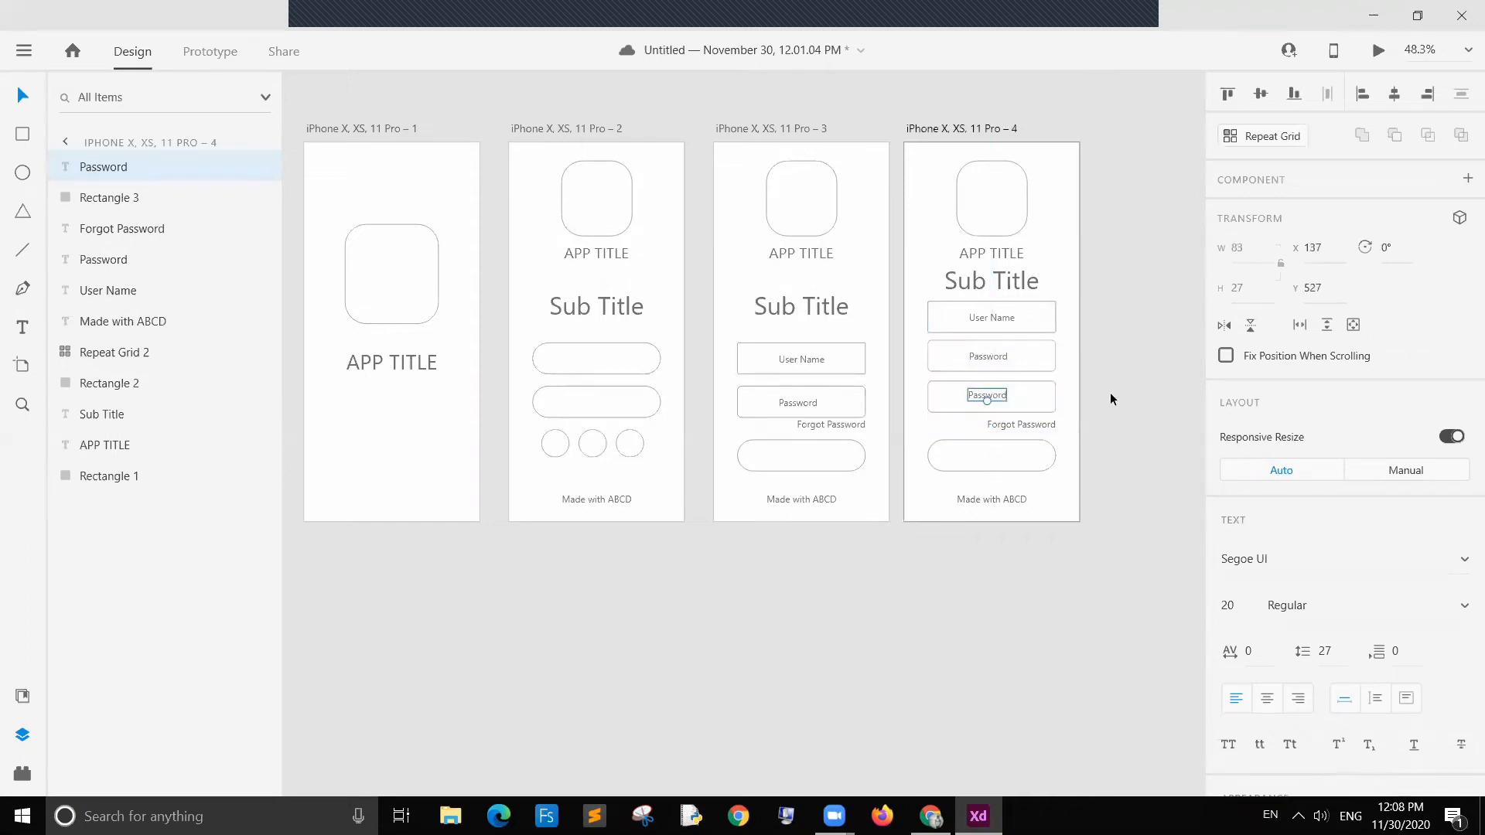
double_click(986, 391)
click(970, 396)
text(Confirm)
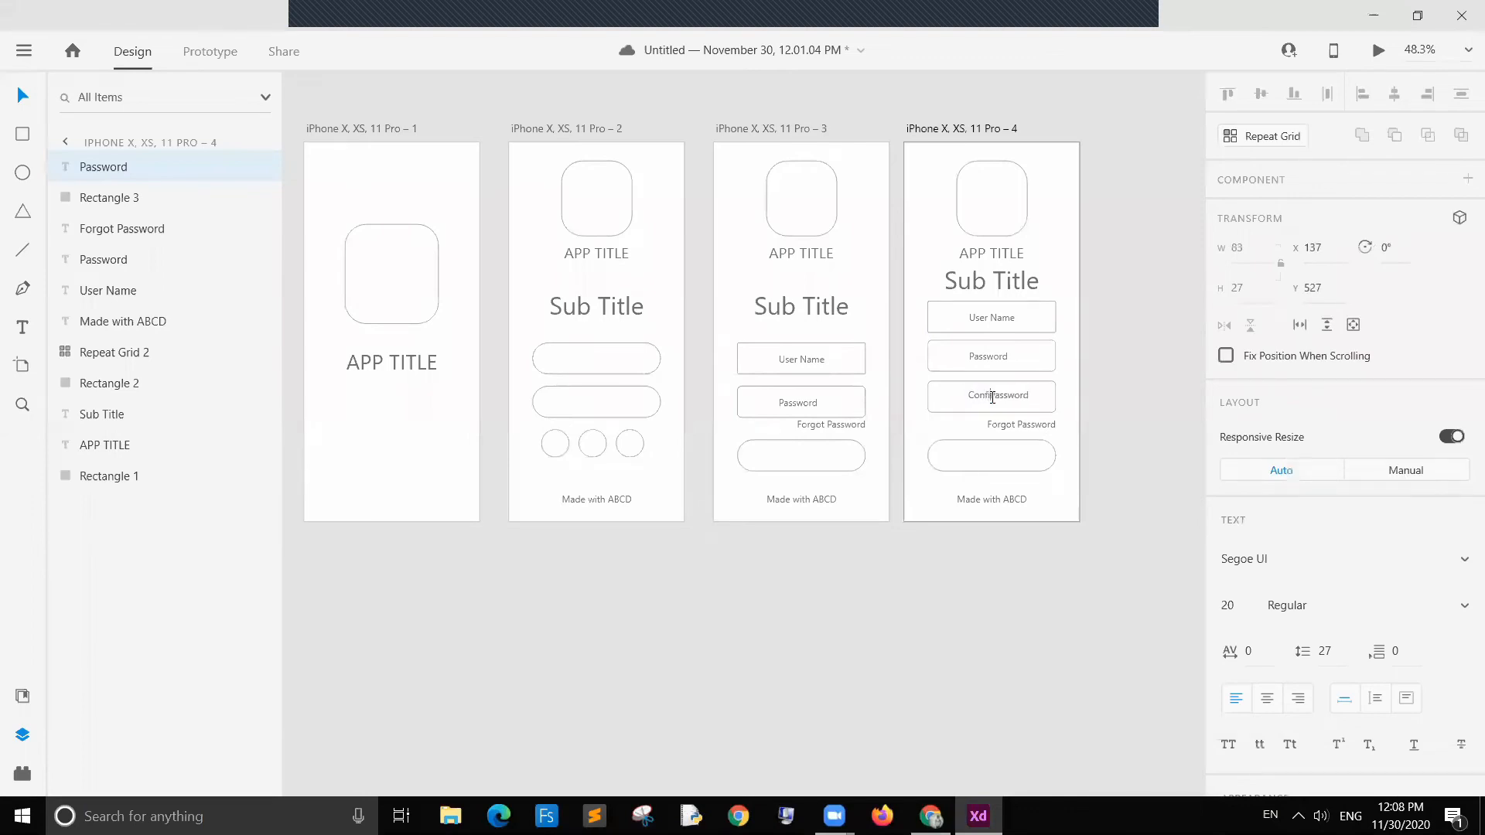
key(Escape)
drag(1014, 394, 1005, 399)
click(1097, 378)
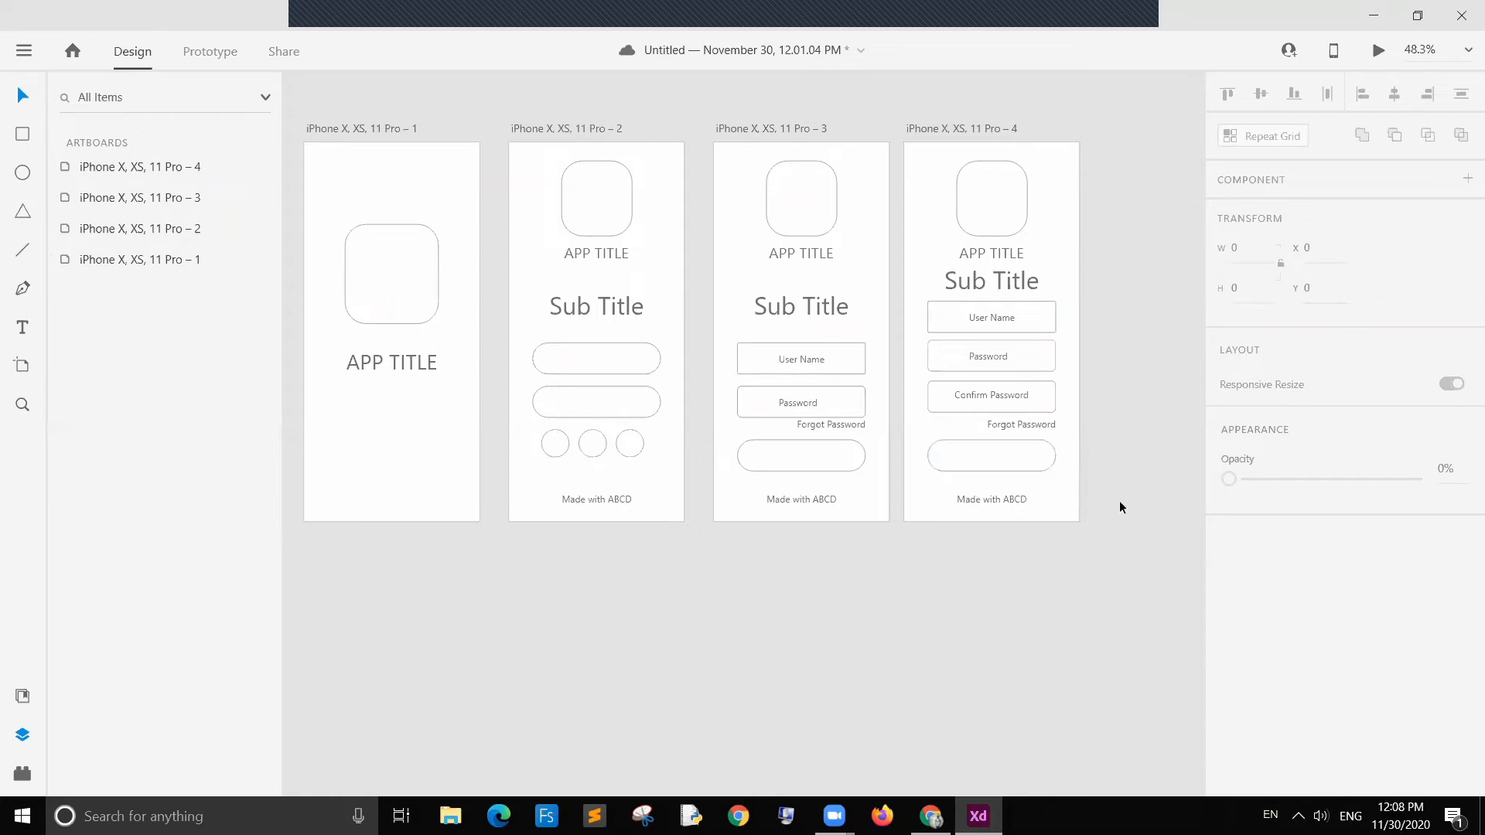
Step: In Prototype mode, link the first artboard to the second artboard with an Auto-Animate action
click(619, 360)
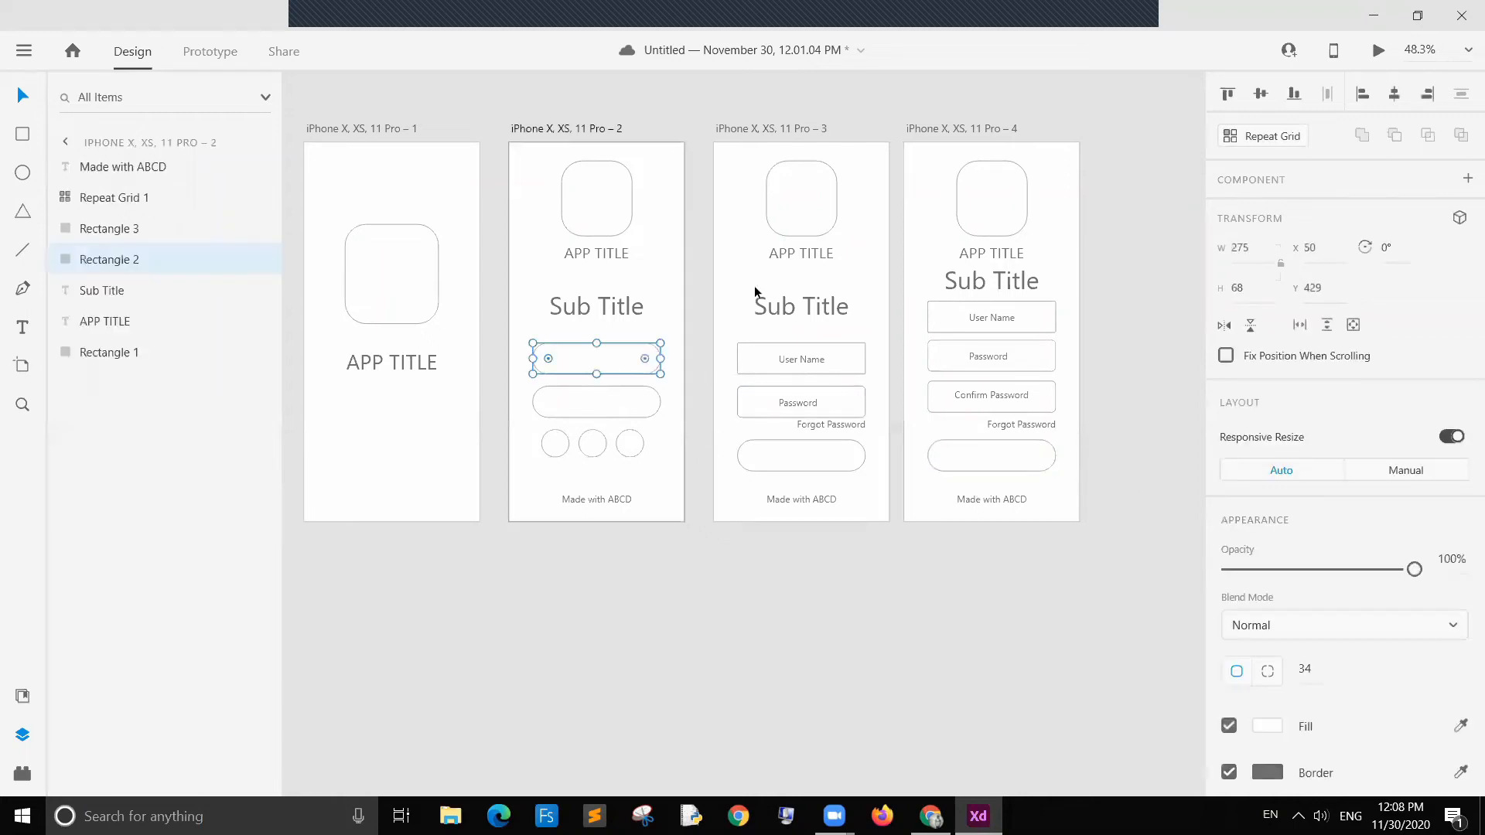
click(1144, 304)
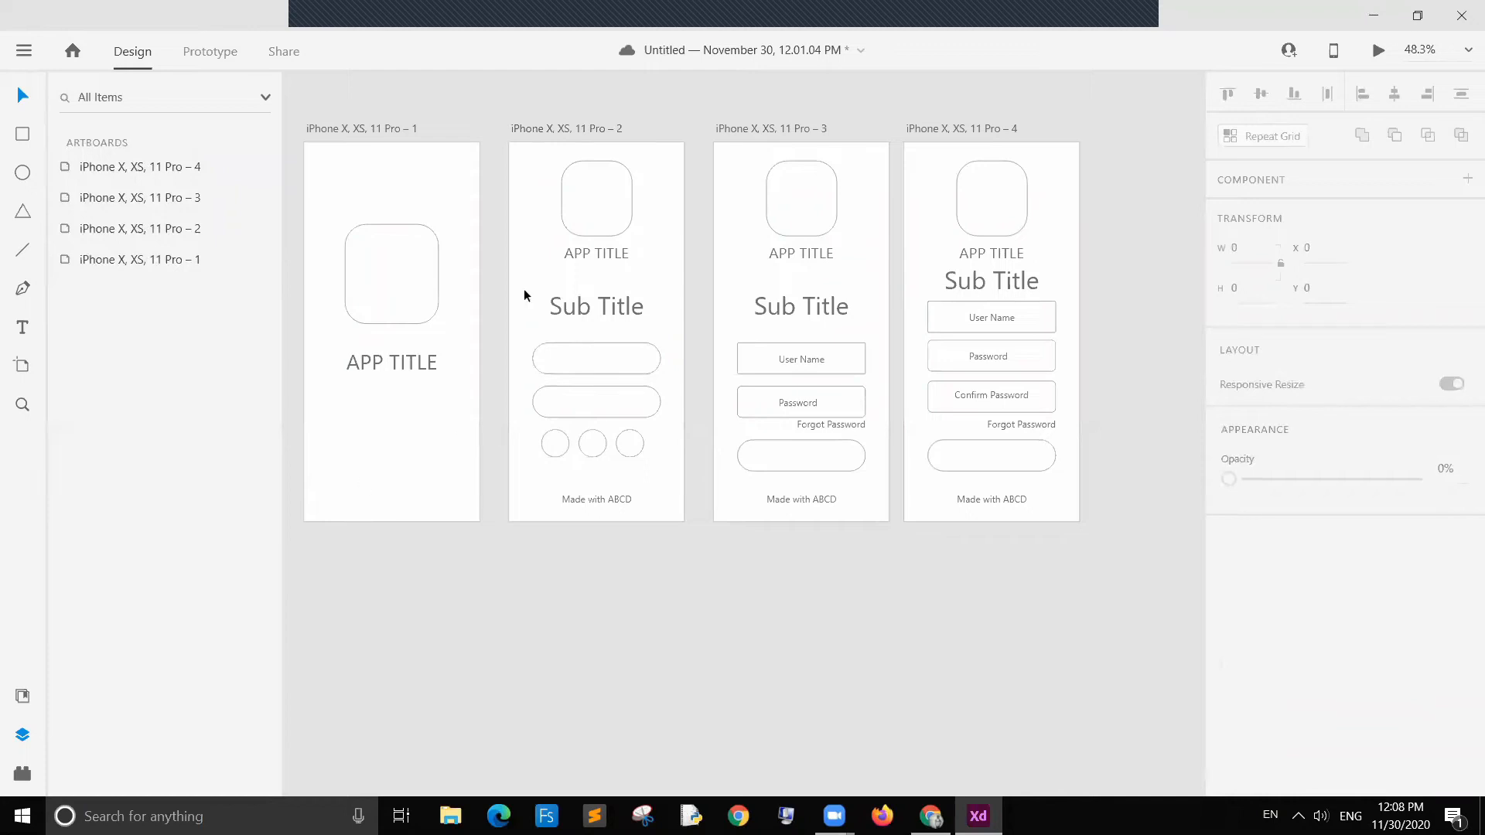
click(467, 200)
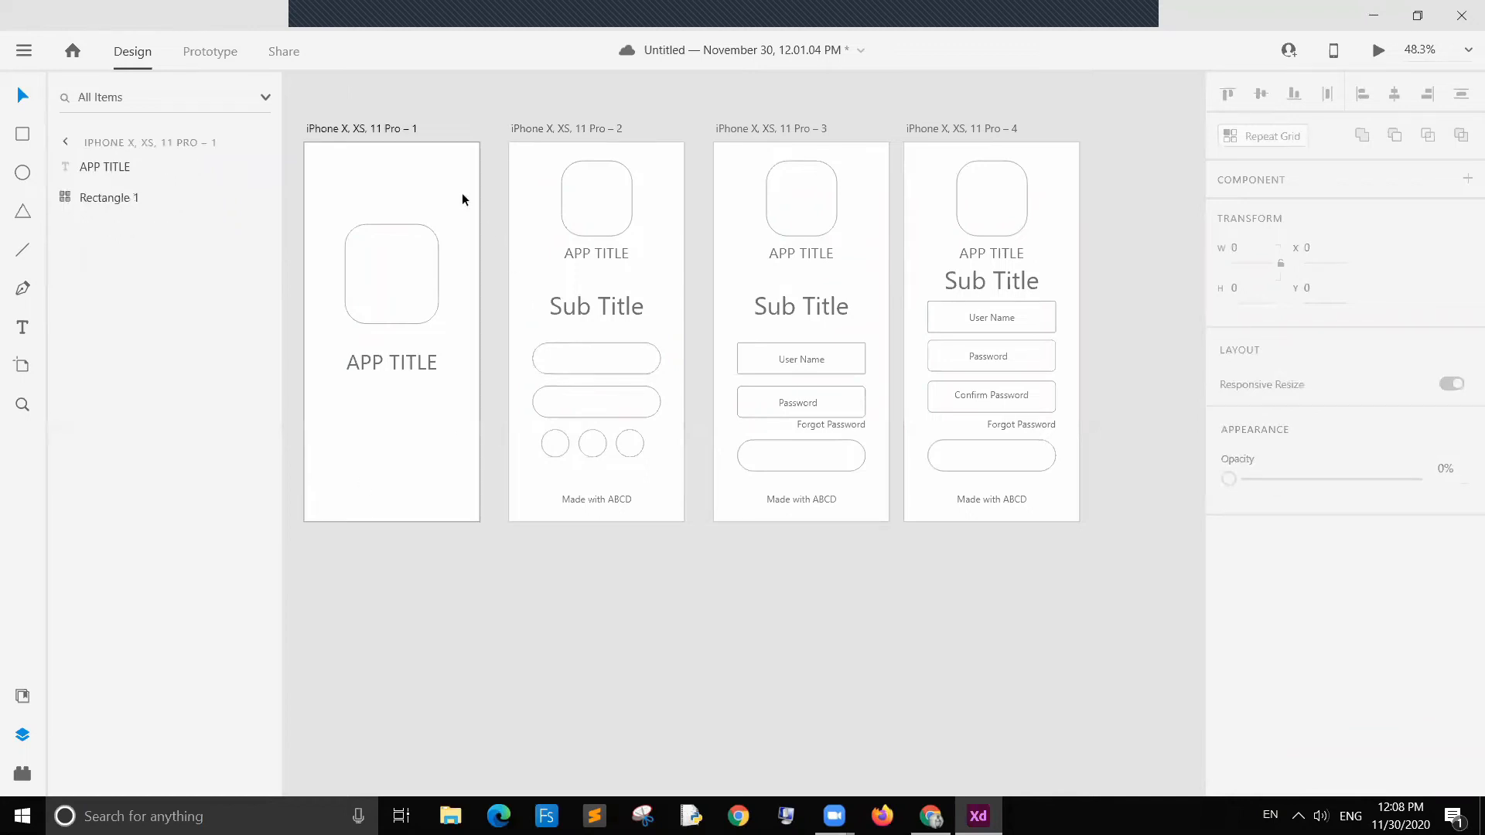
click(207, 53)
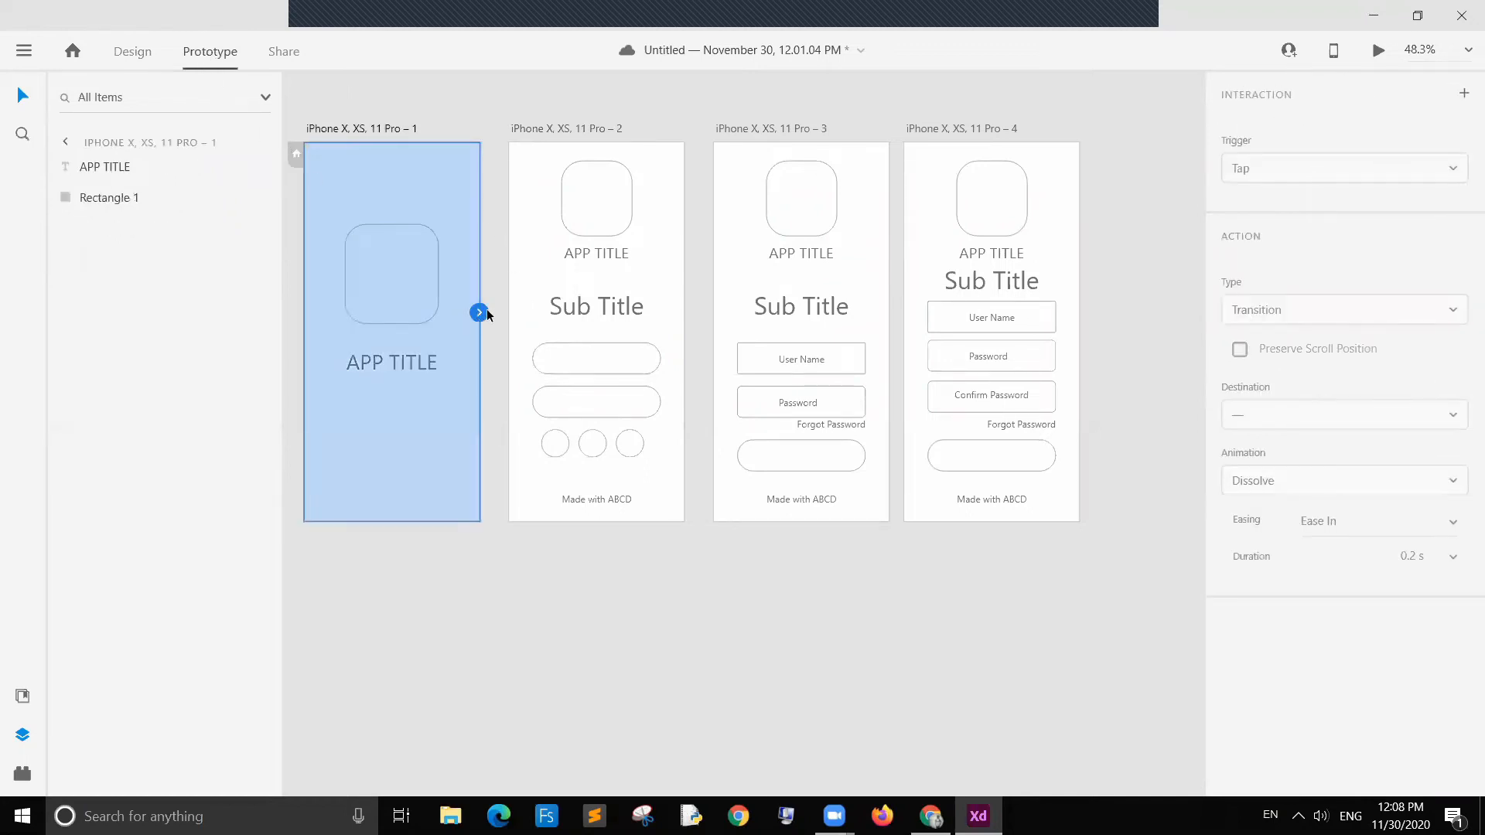
drag(480, 312, 509, 325)
click(1373, 319)
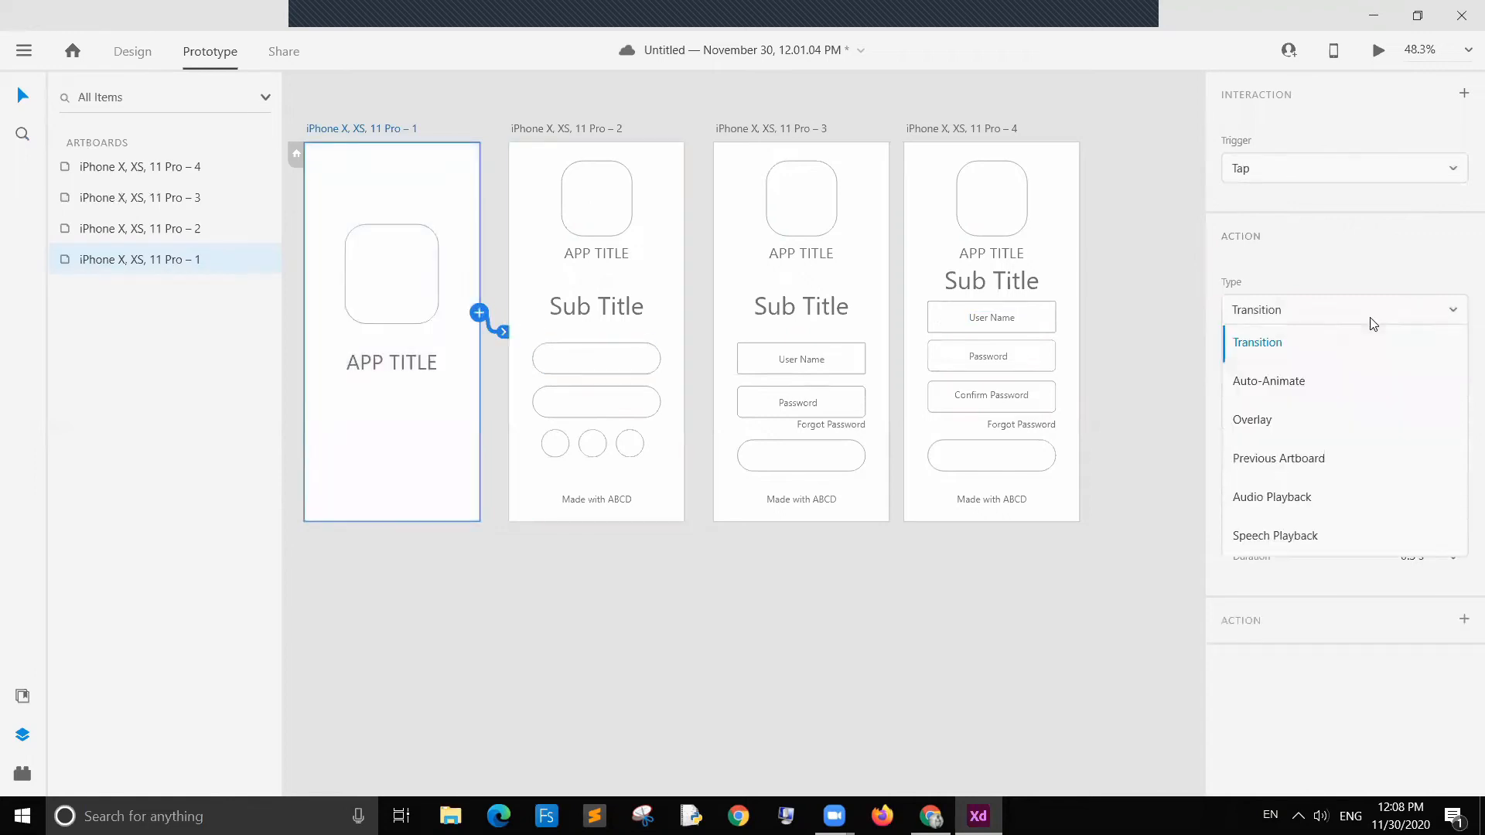
click(1328, 378)
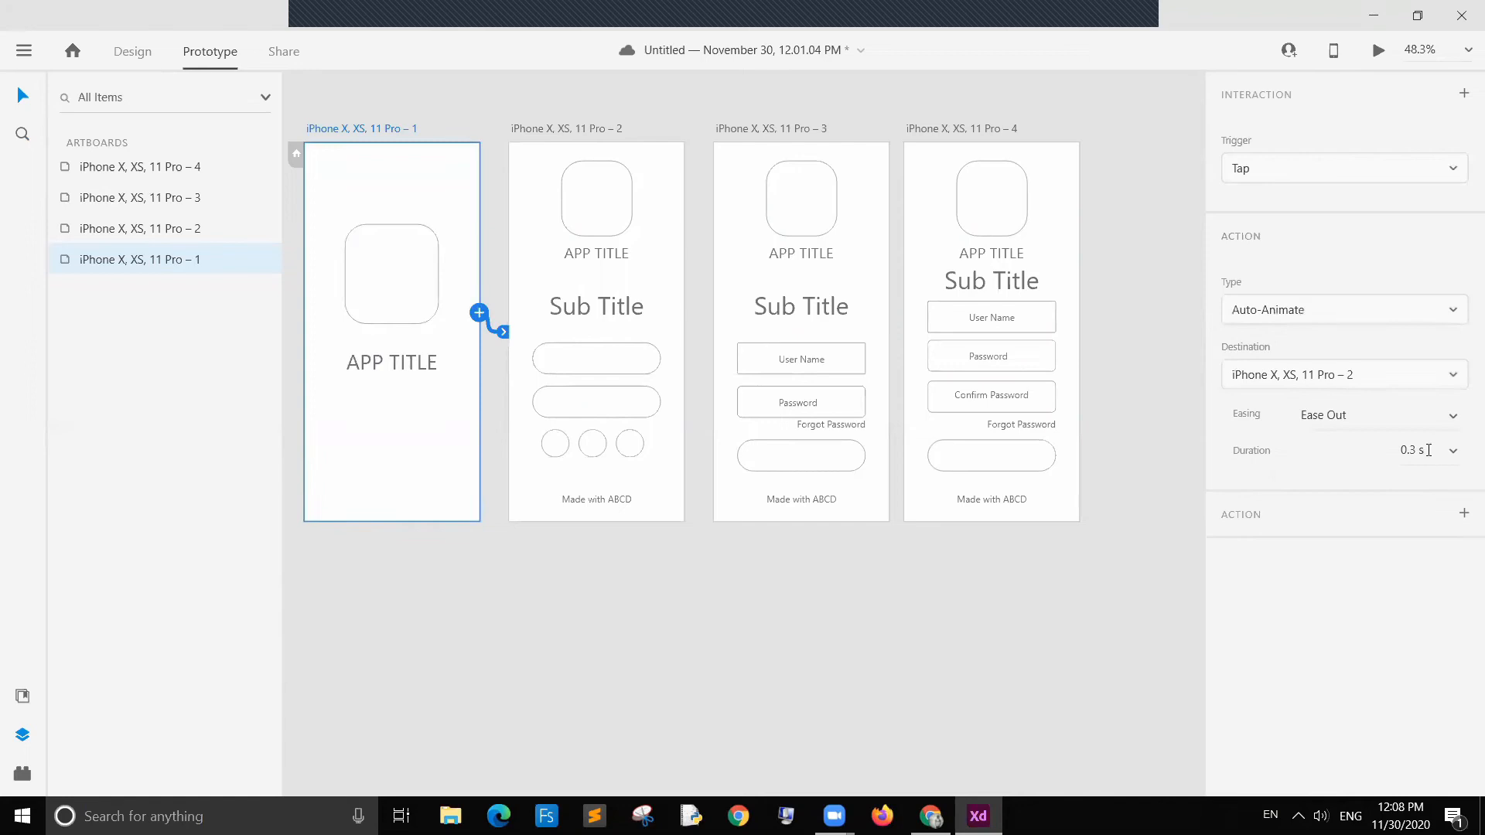
Step: Set the transition's duration to 0.2 s and its easing to Ease In
click(1418, 451)
key(BackSpace)
text(2)
click(1453, 420)
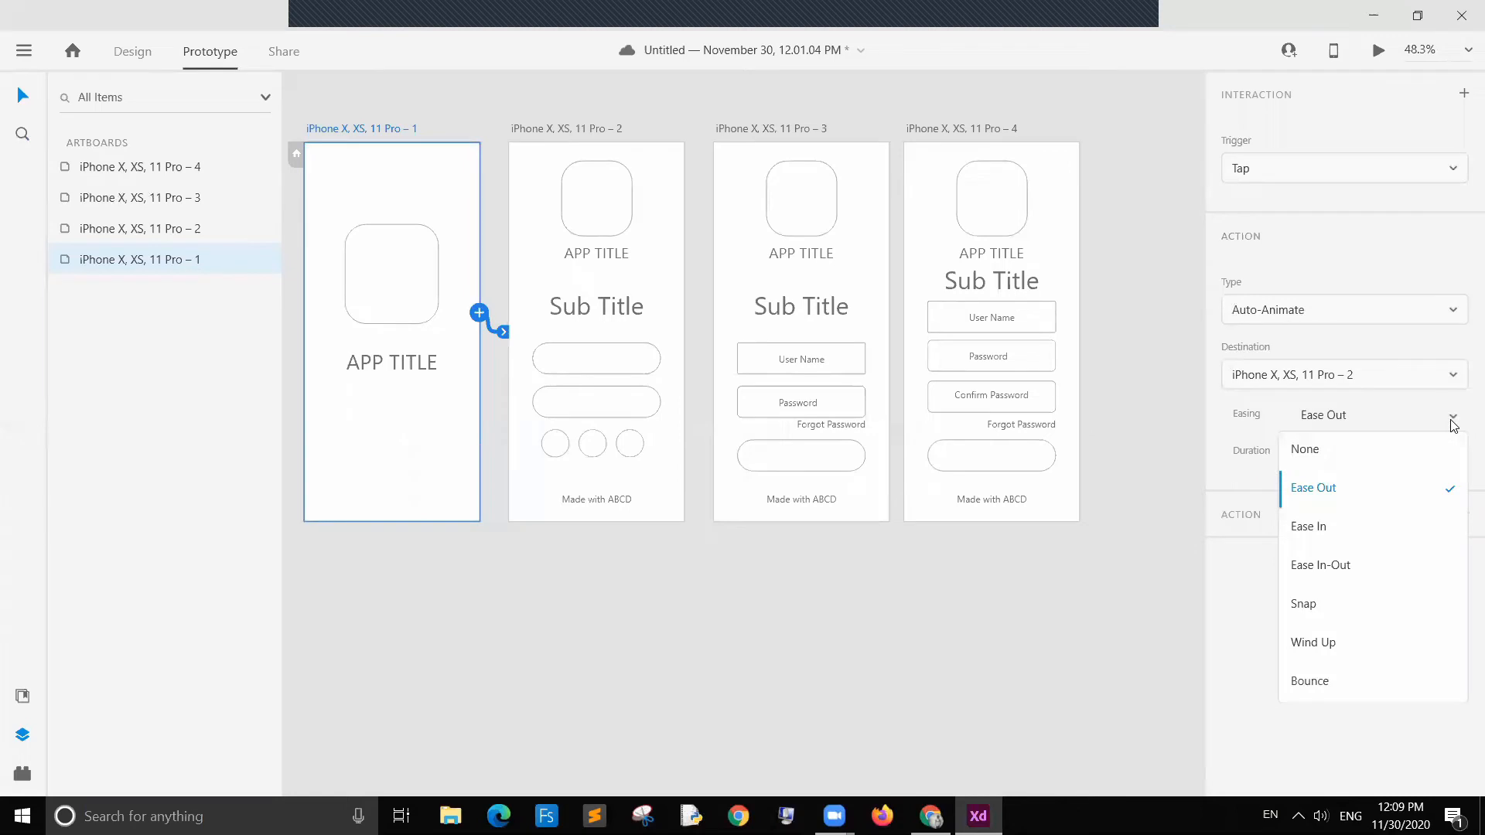
click(1389, 527)
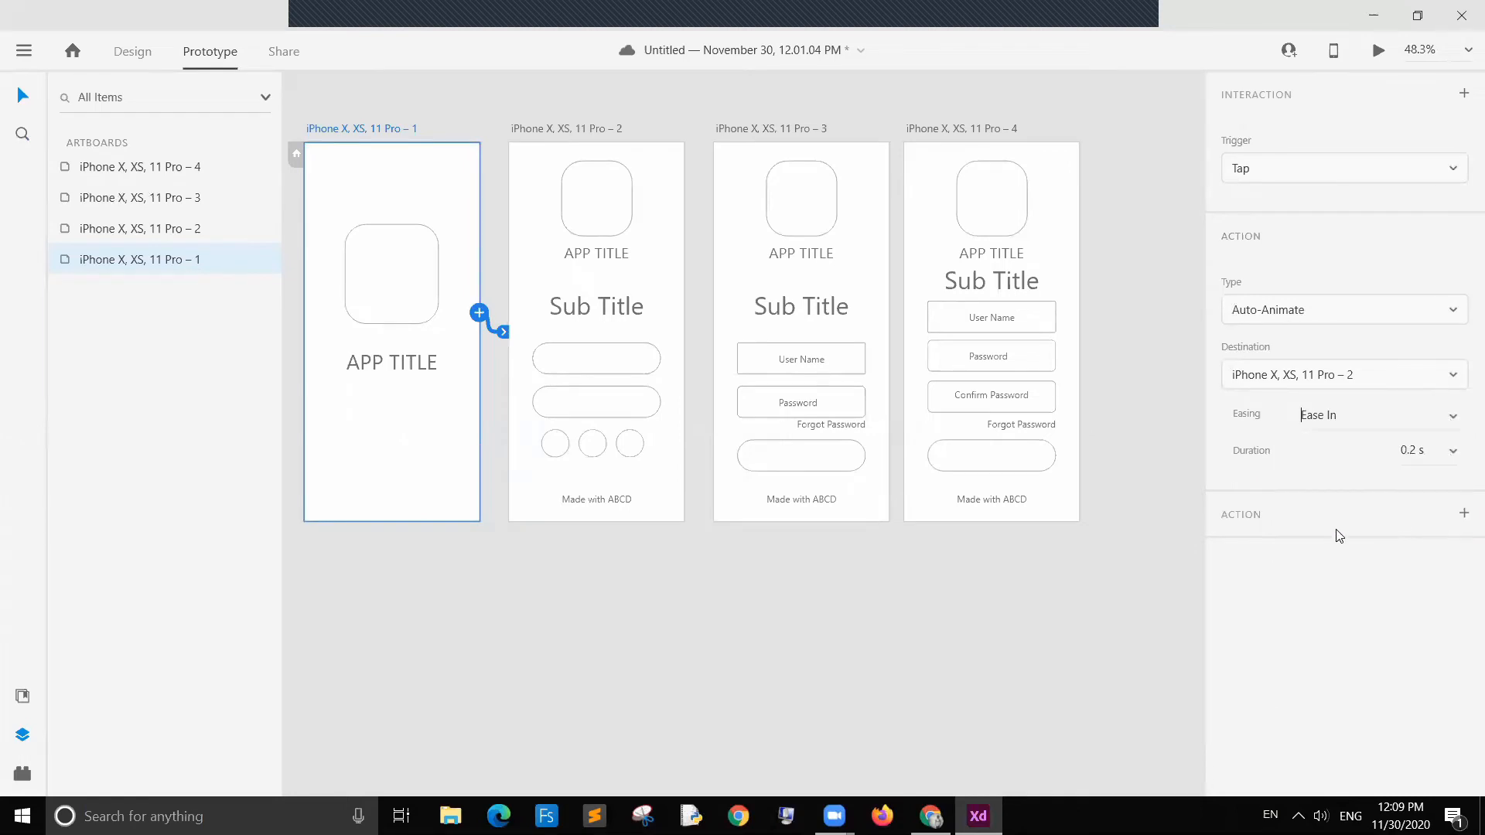
click(1129, 356)
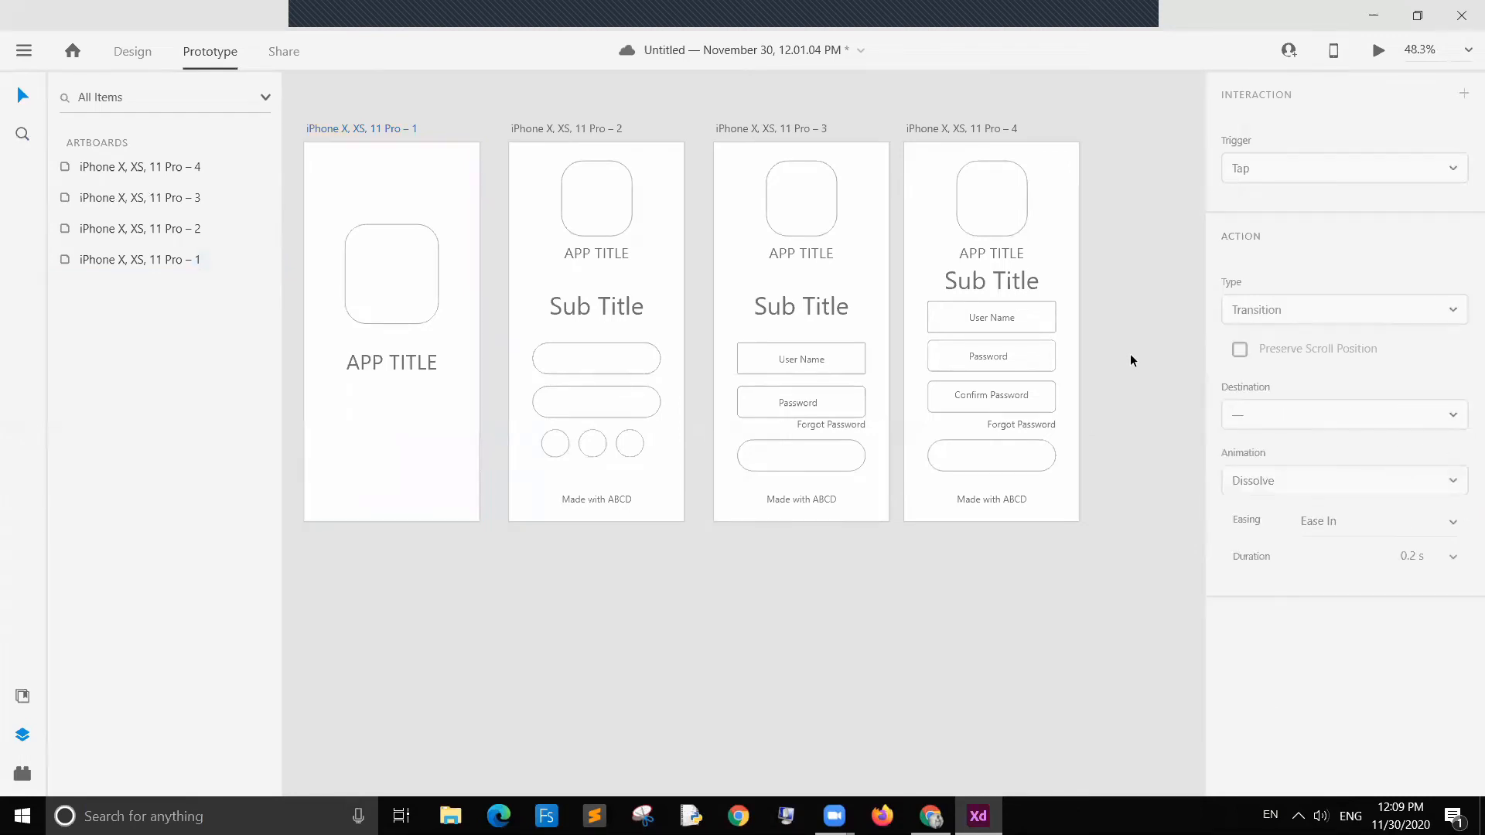
Step: Review the trigger options of the first artboard's interaction
click(450, 329)
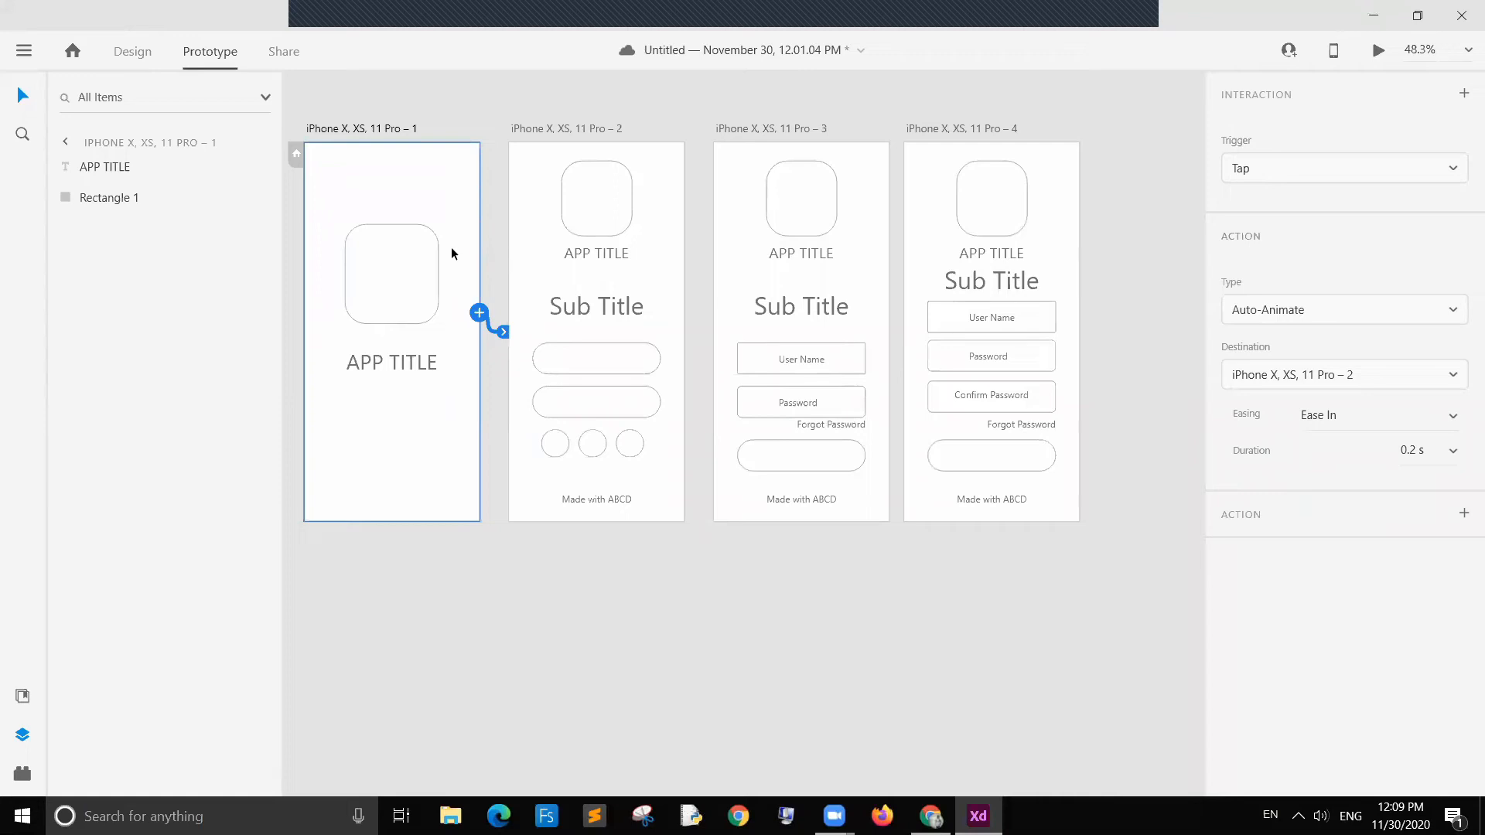
click(1266, 172)
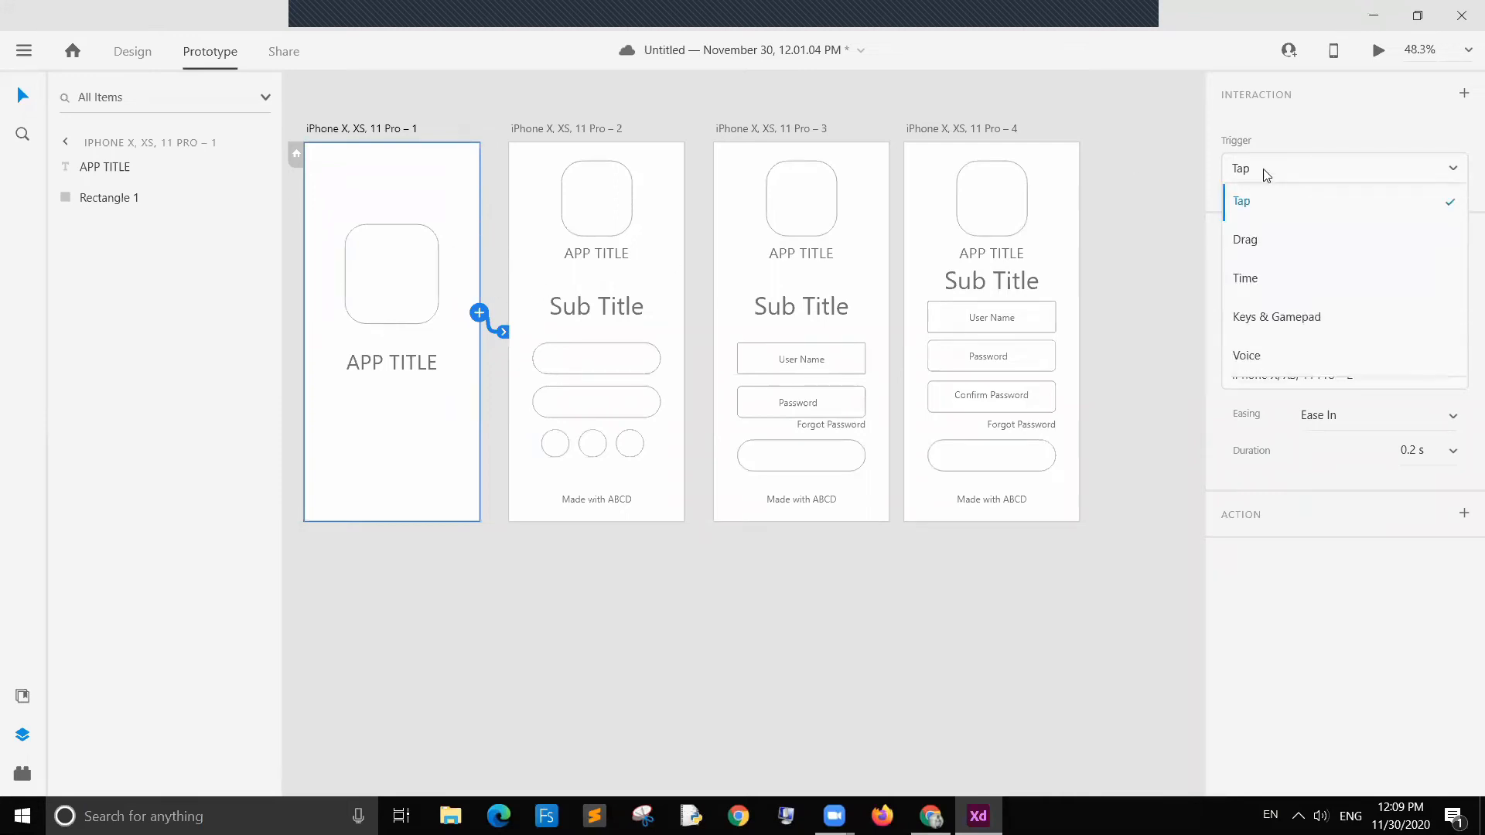
click(1265, 173)
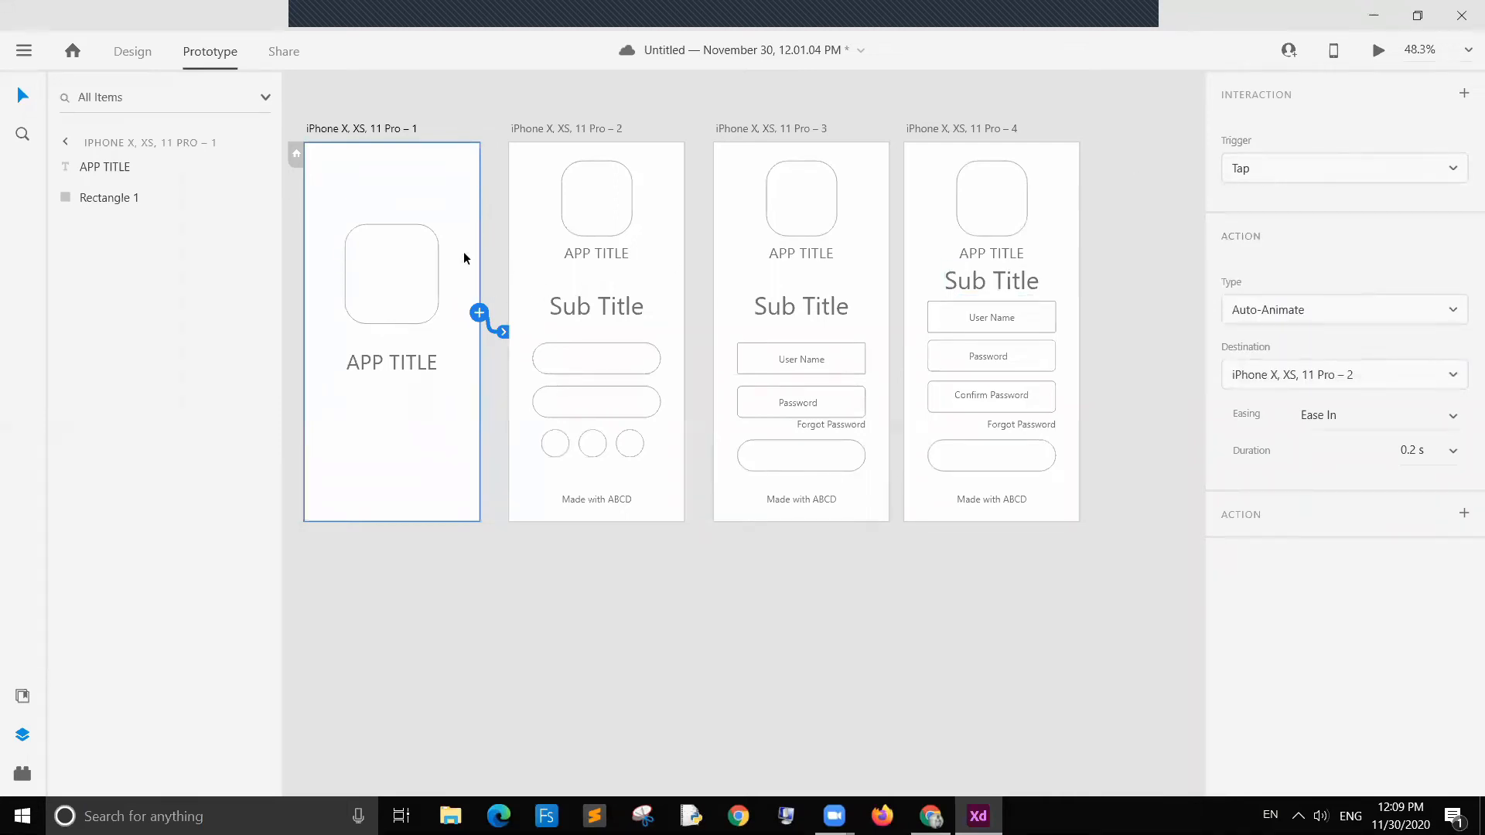
Step: Wire the first field on the second artboard to the third artboard with Auto-Animate
click(663, 280)
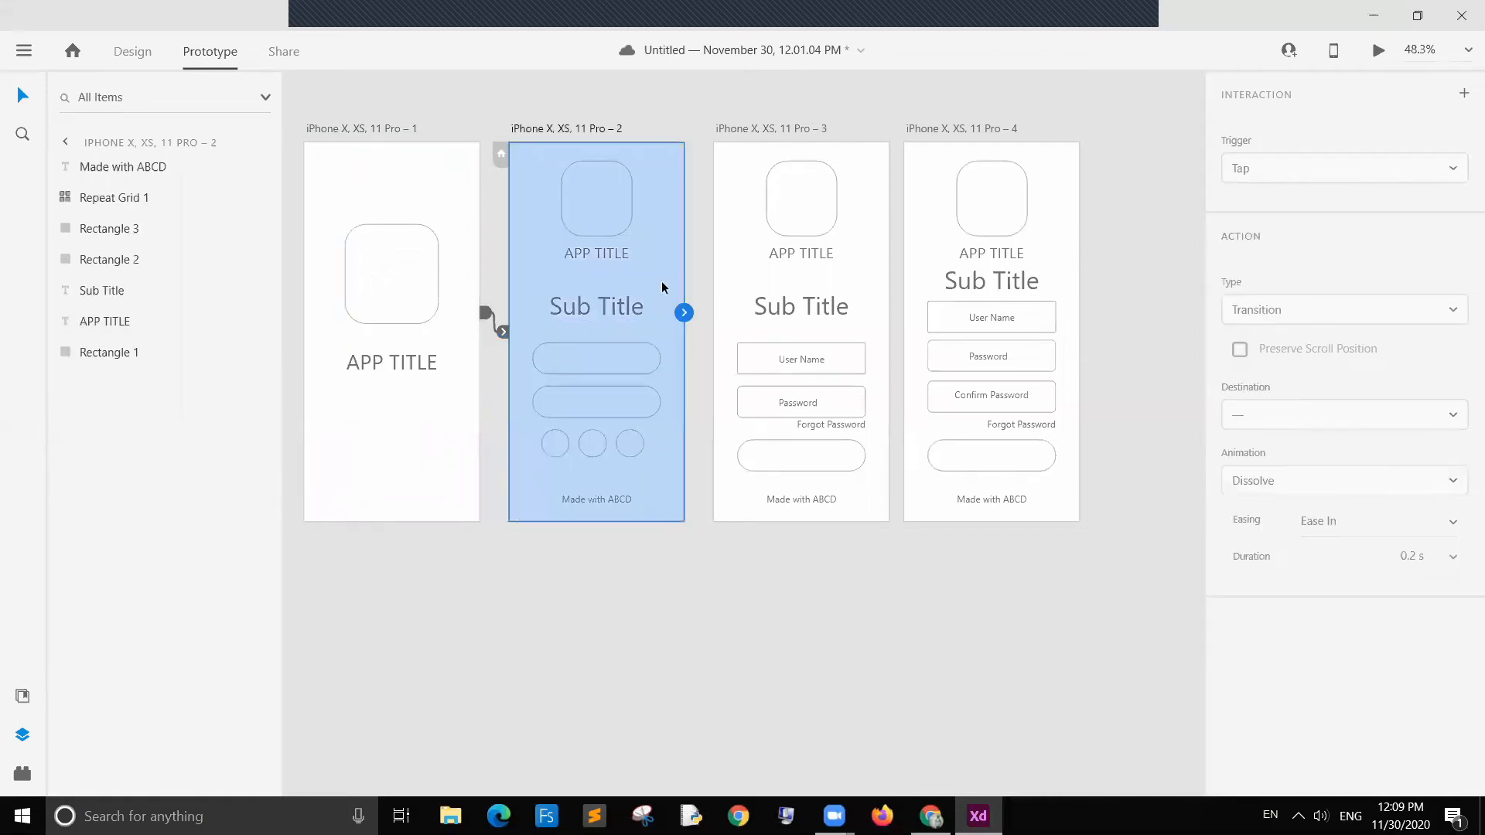
click(621, 365)
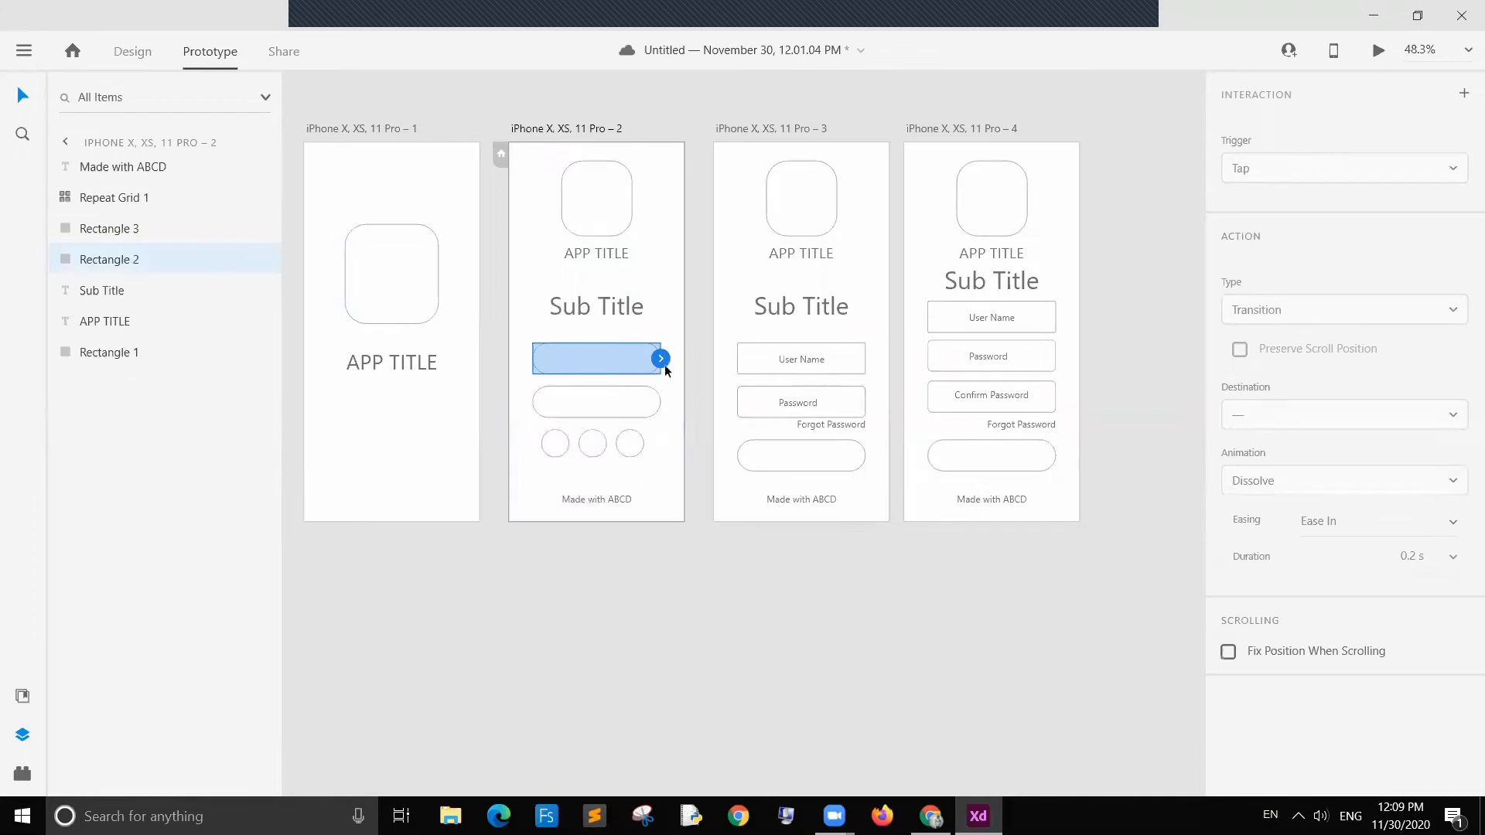
drag(661, 358, 712, 345)
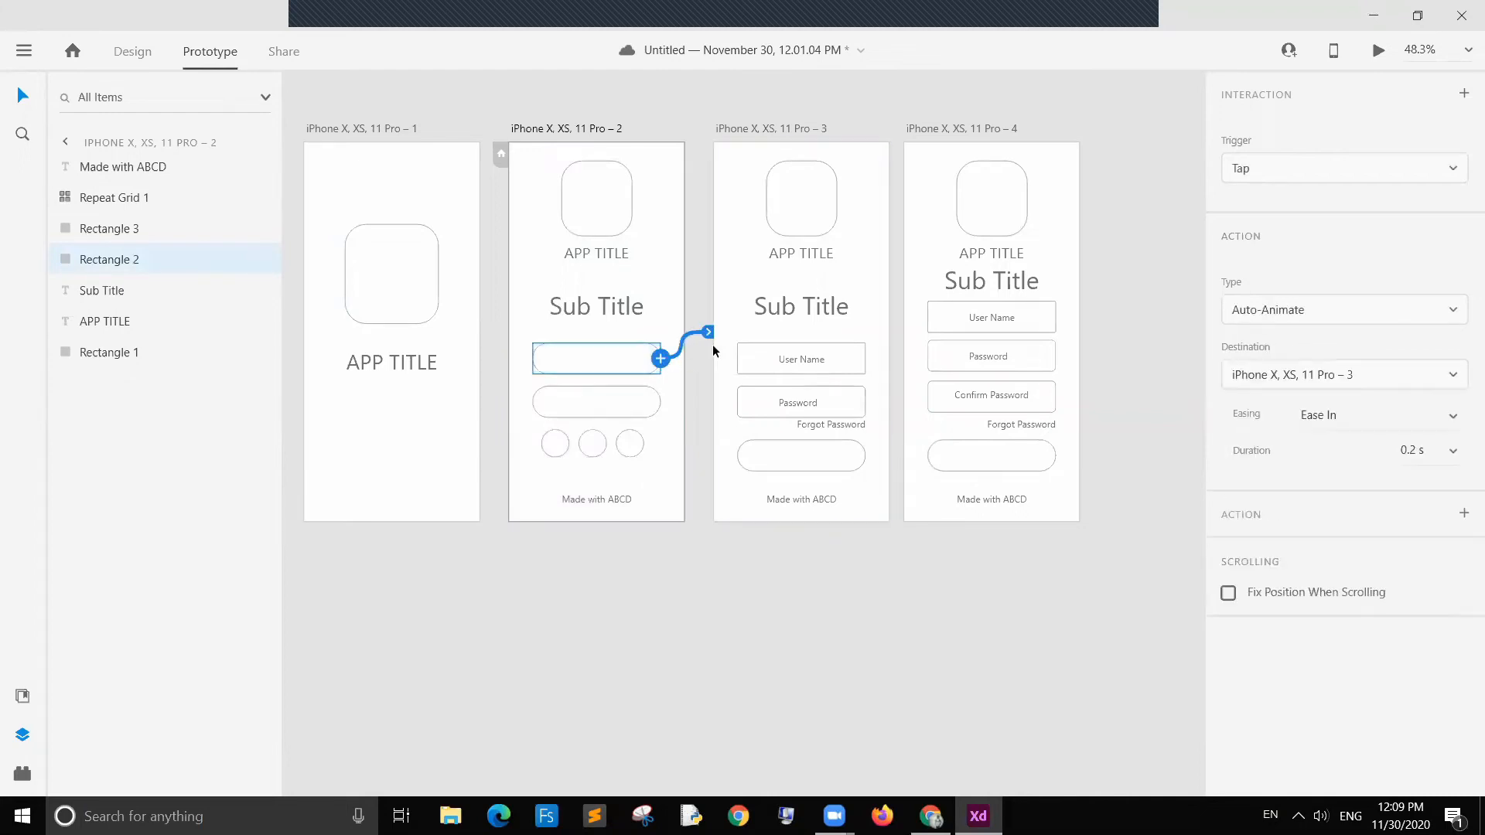
Step: Change the first field's action type to Transition with a Slide Left animation
click(1383, 315)
click(1354, 342)
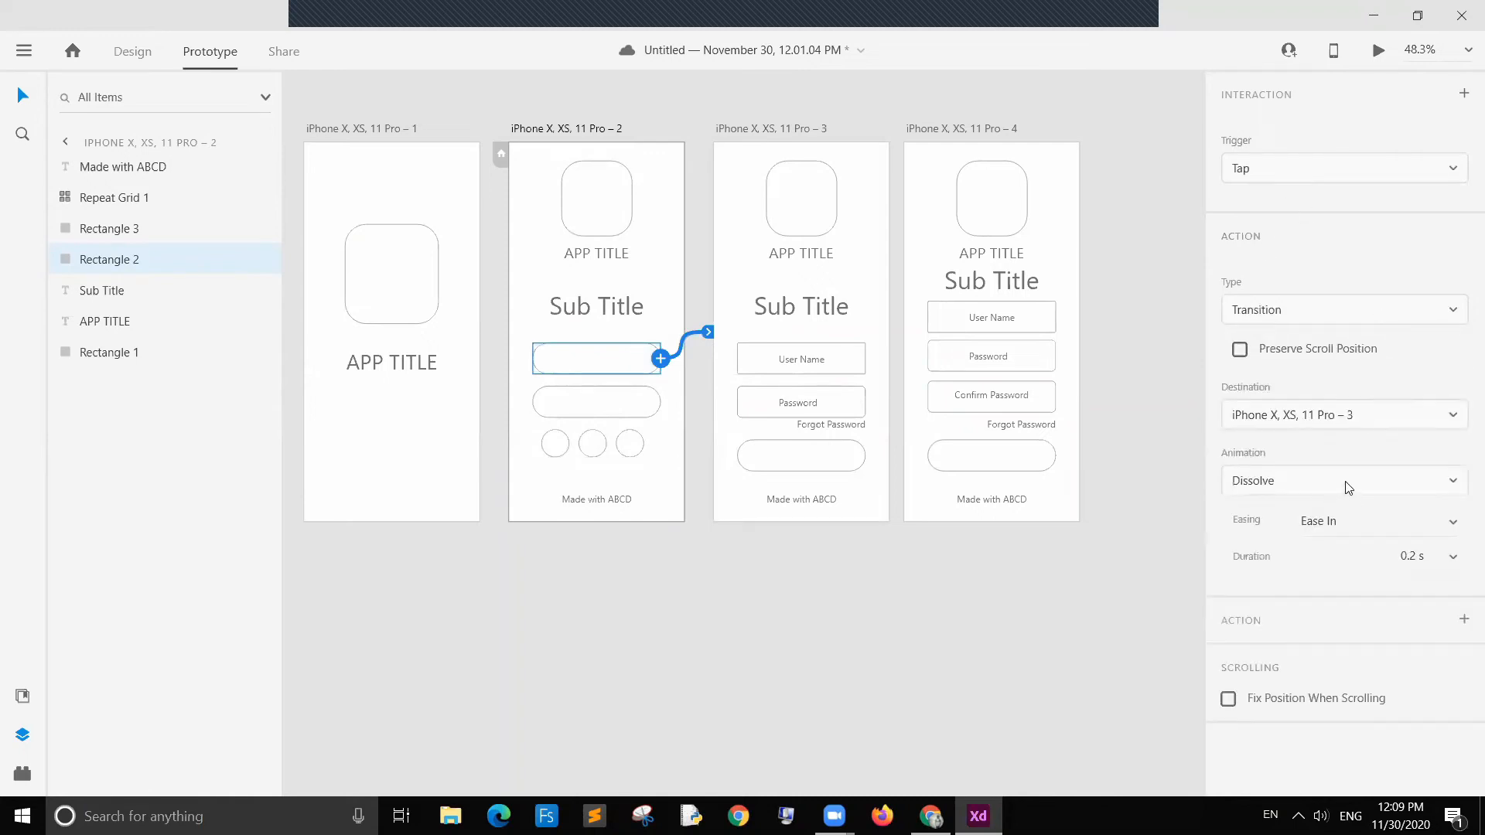
click(1348, 486)
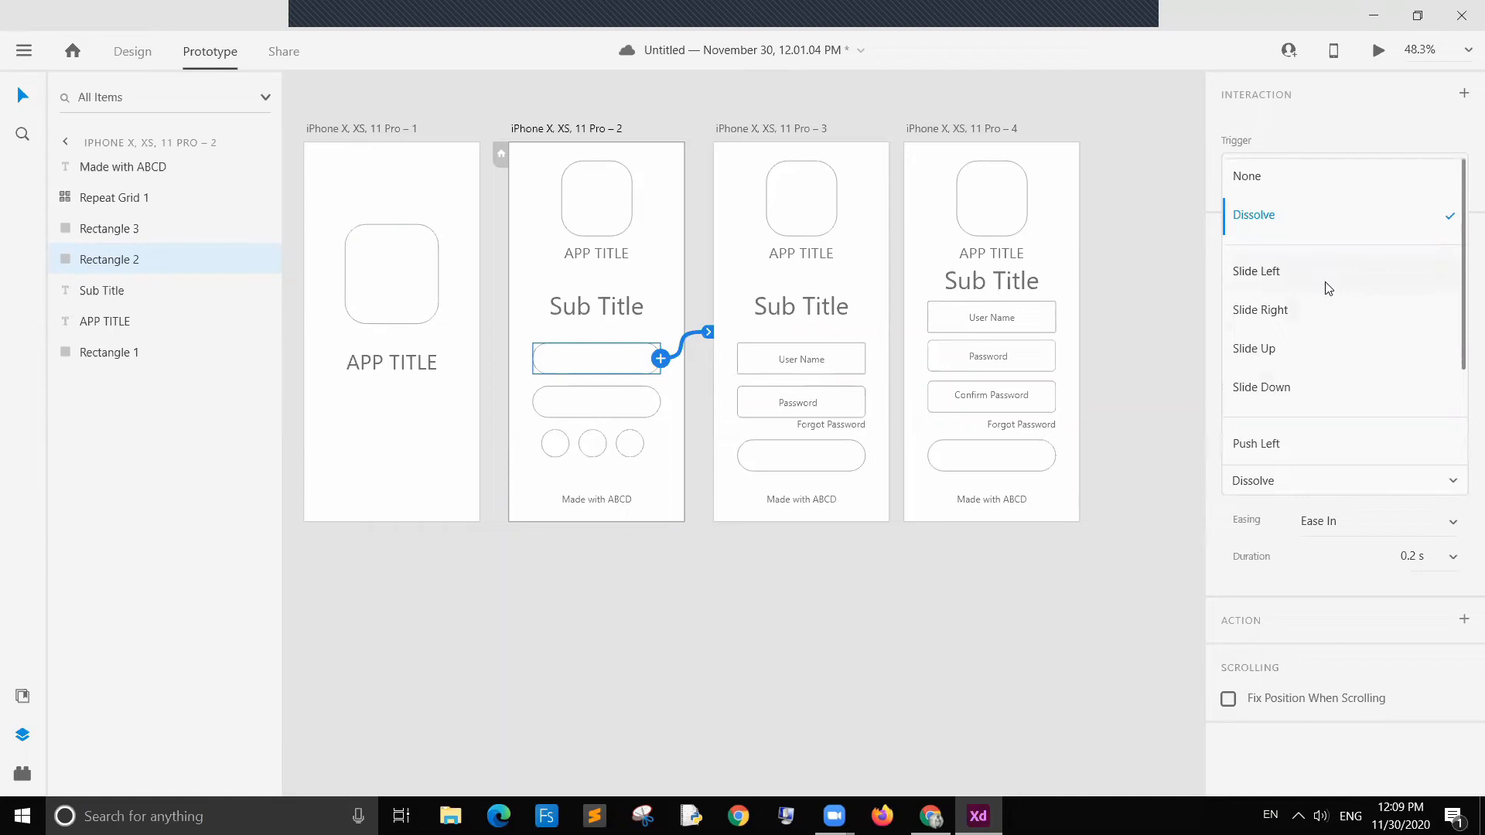
click(1327, 286)
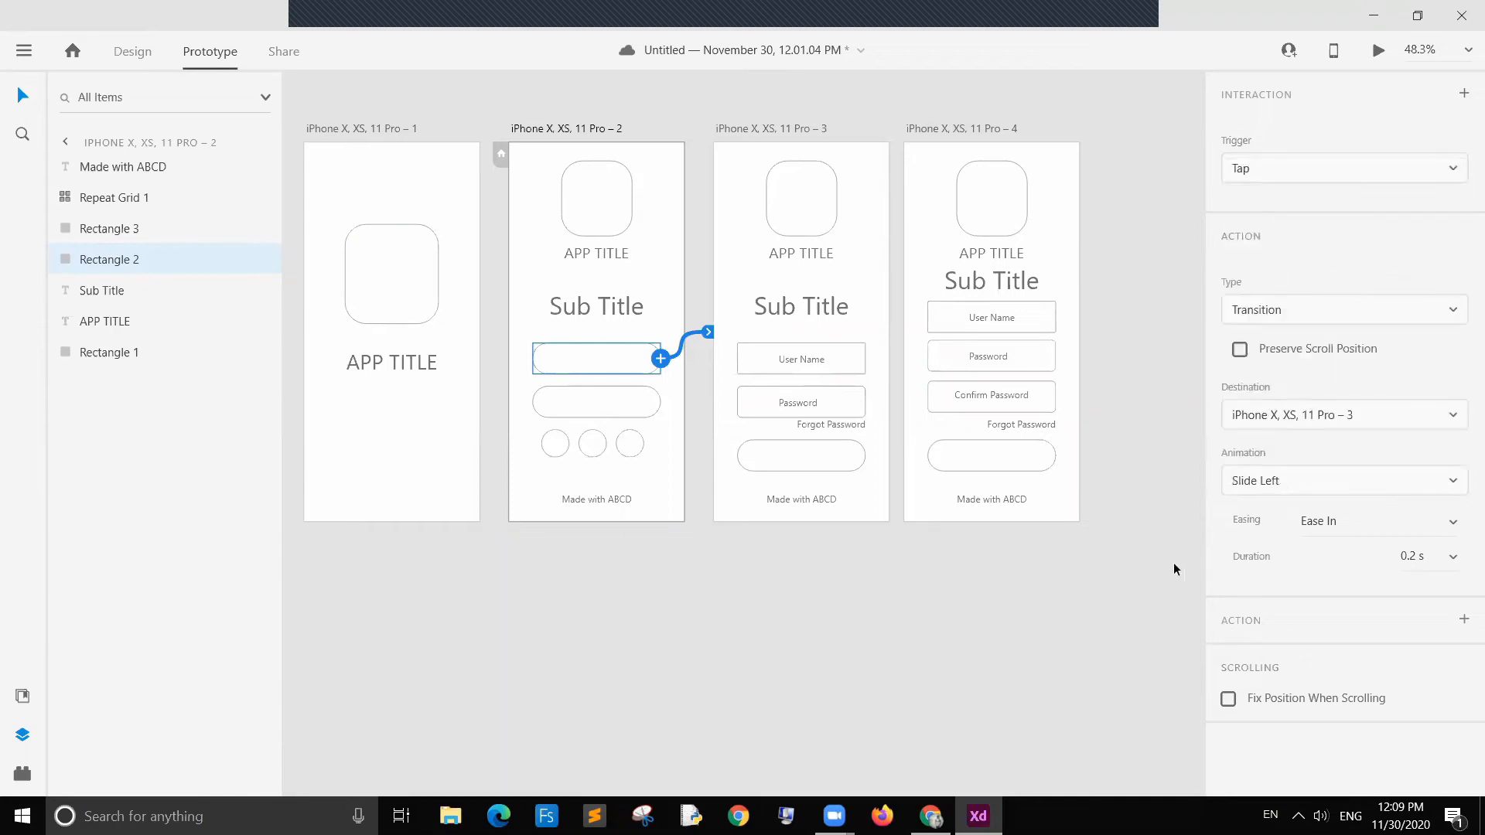
Step: Set the transition's duration to 0.4 s
click(1413, 555)
click(1418, 554)
key(BackSpace)
text(4)
click(1085, 600)
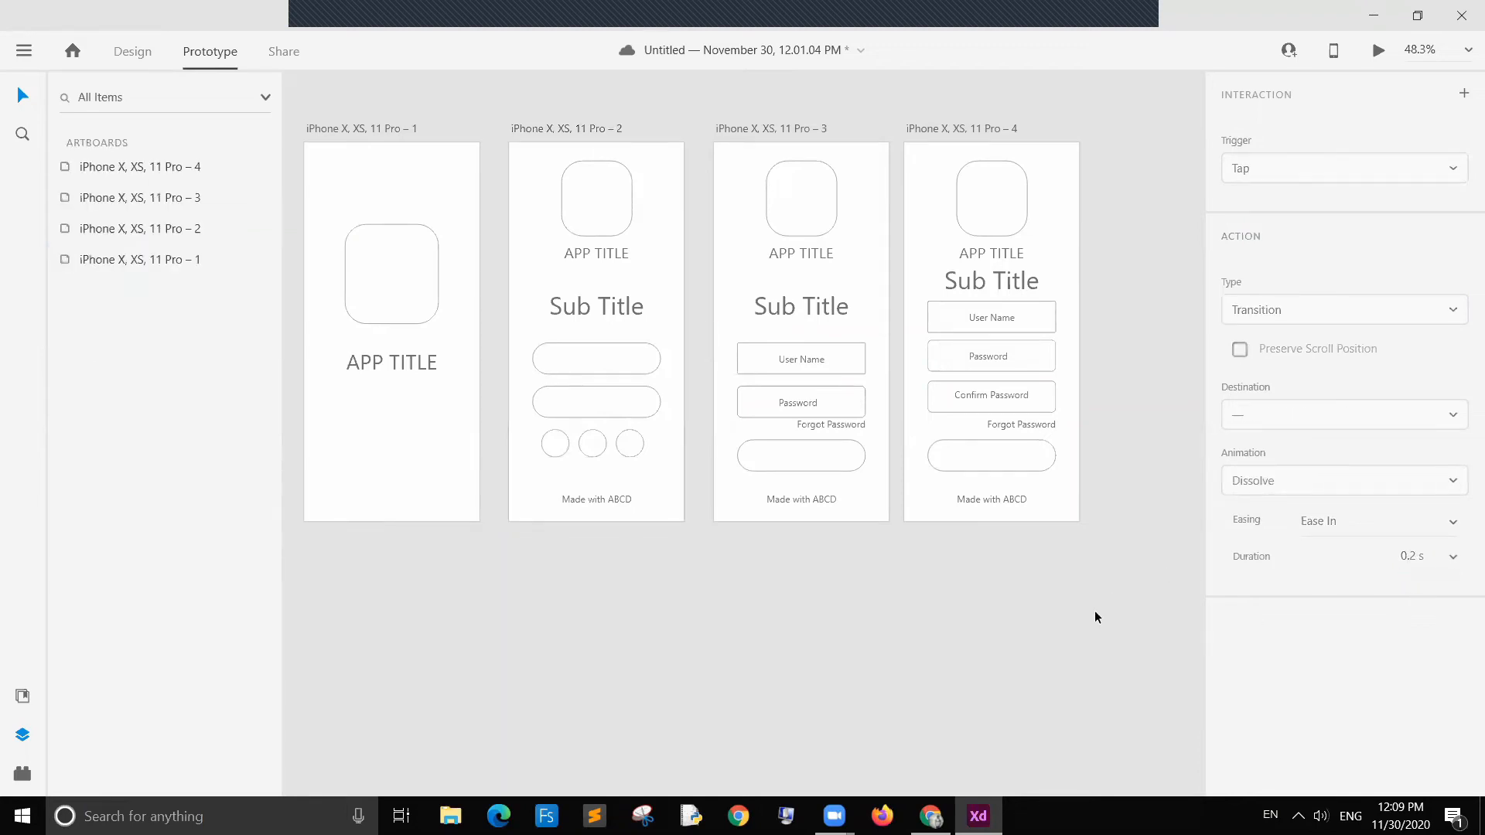
Step: Wire the second field on the second artboard to the fourth artboard with a Transition action
click(671, 323)
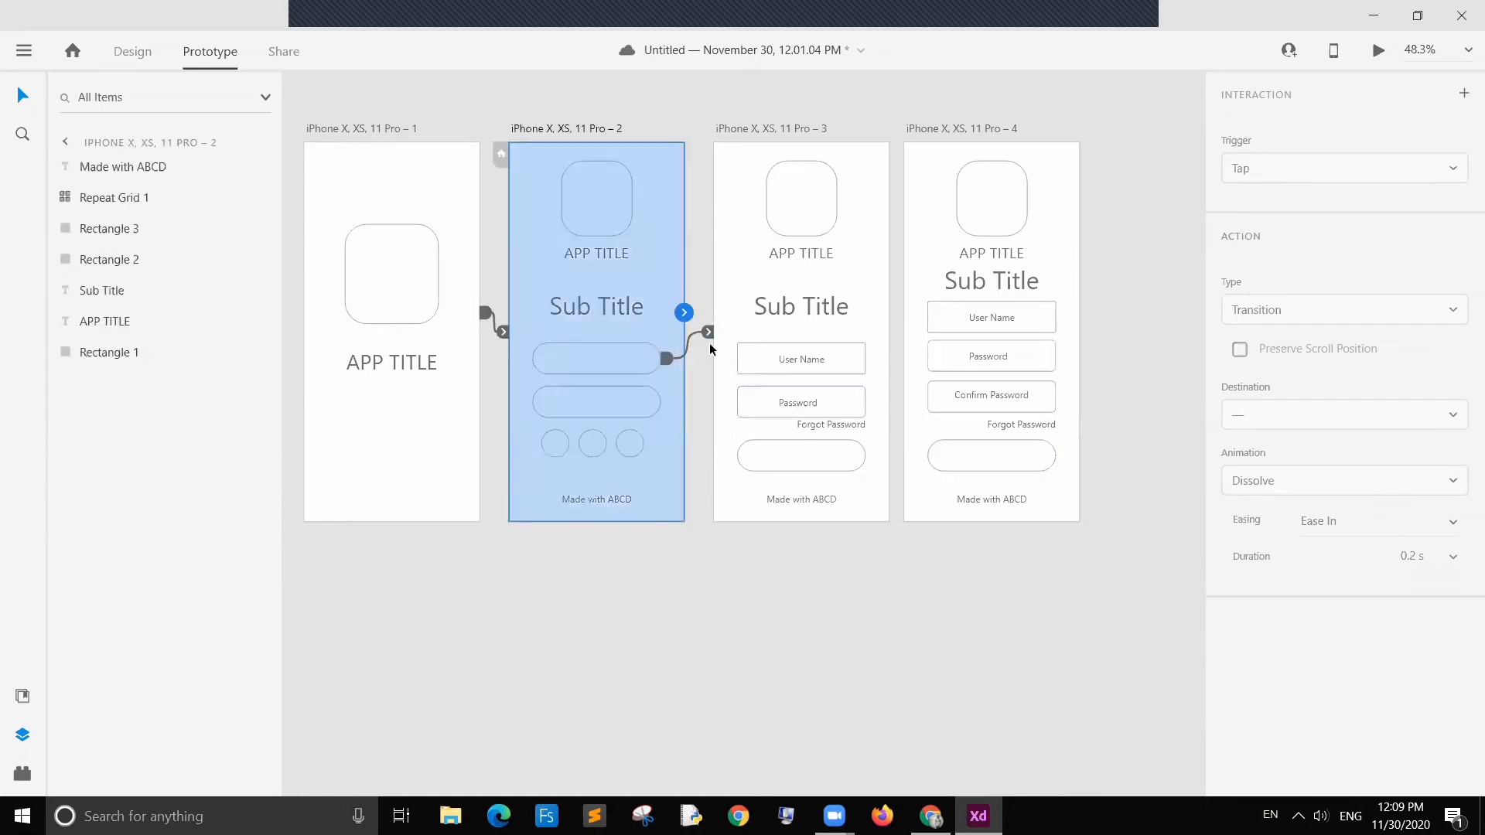
click(636, 364)
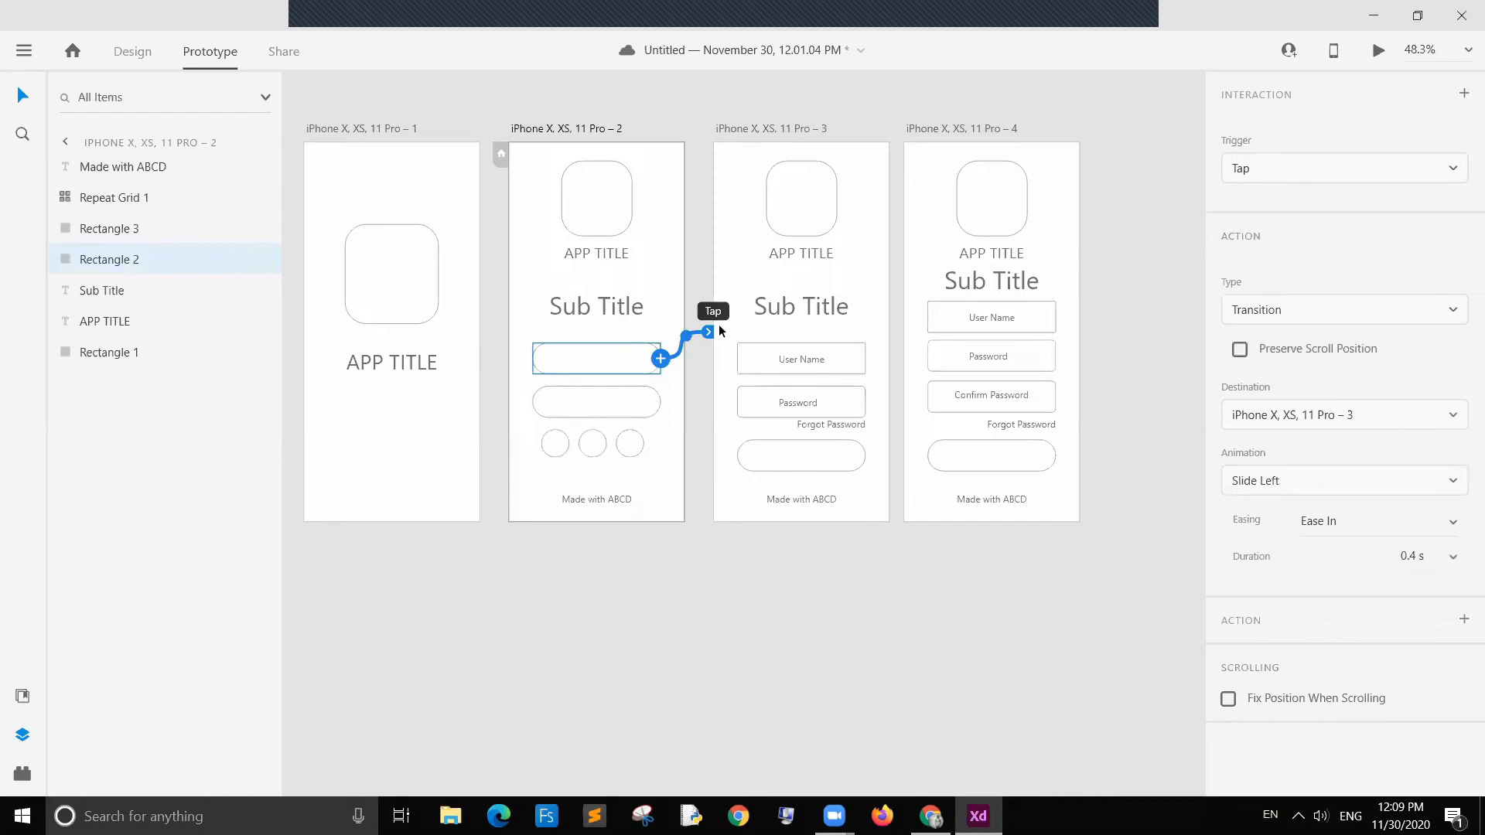
click(633, 395)
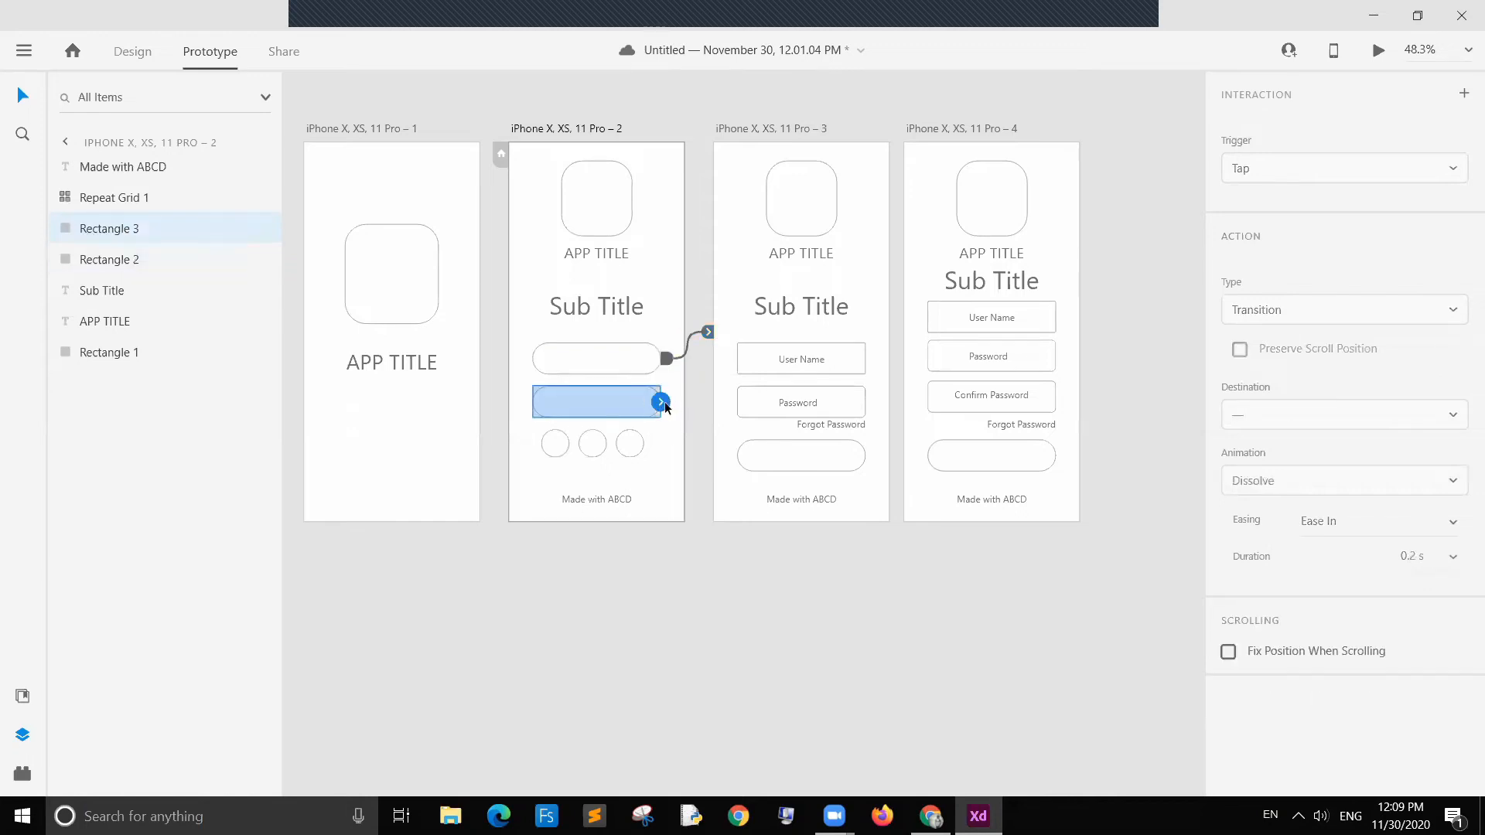
drag(664, 403, 906, 365)
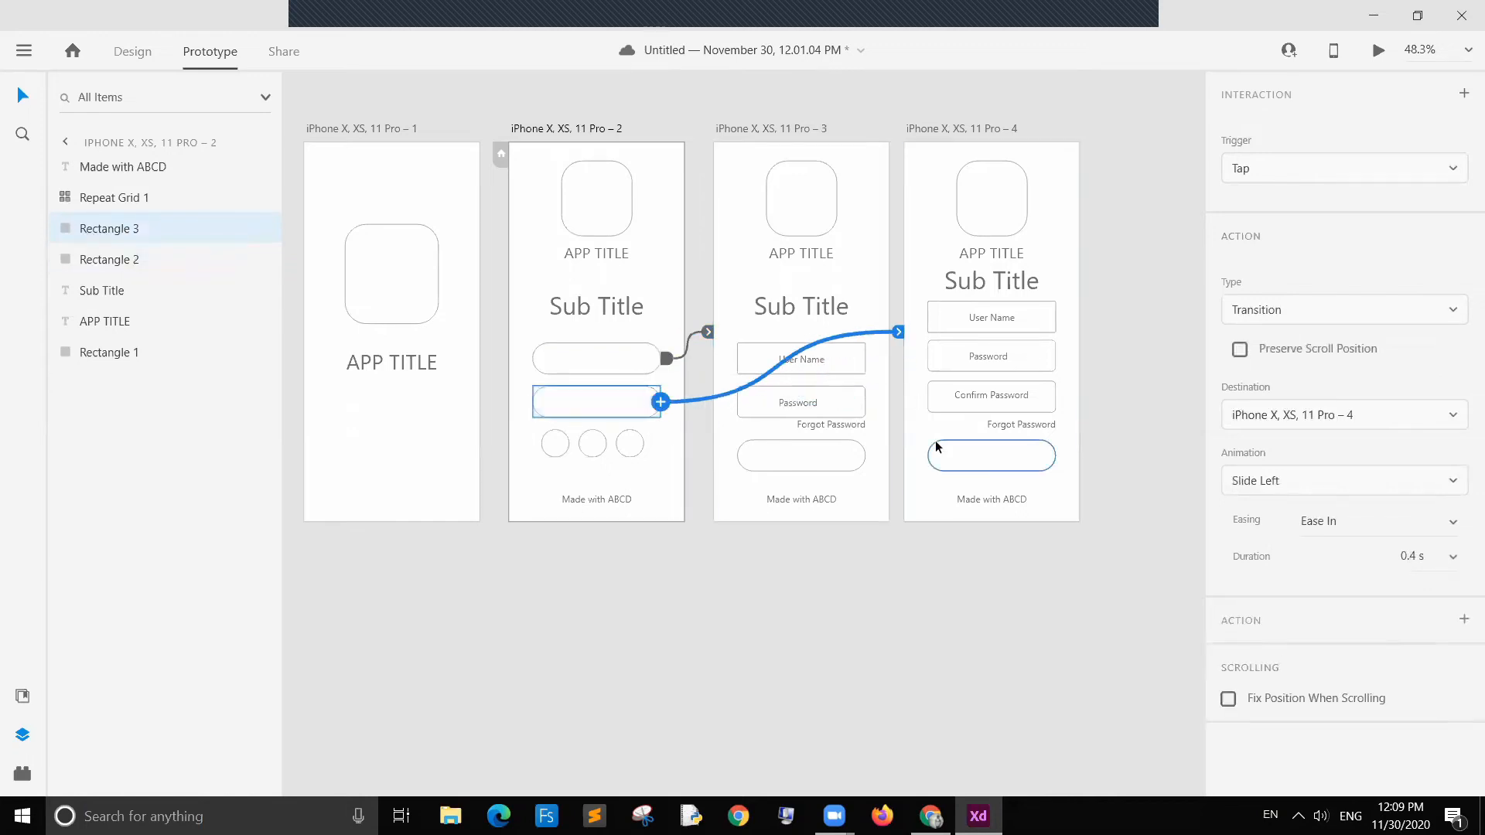
click(1358, 319)
click(1341, 351)
click(995, 619)
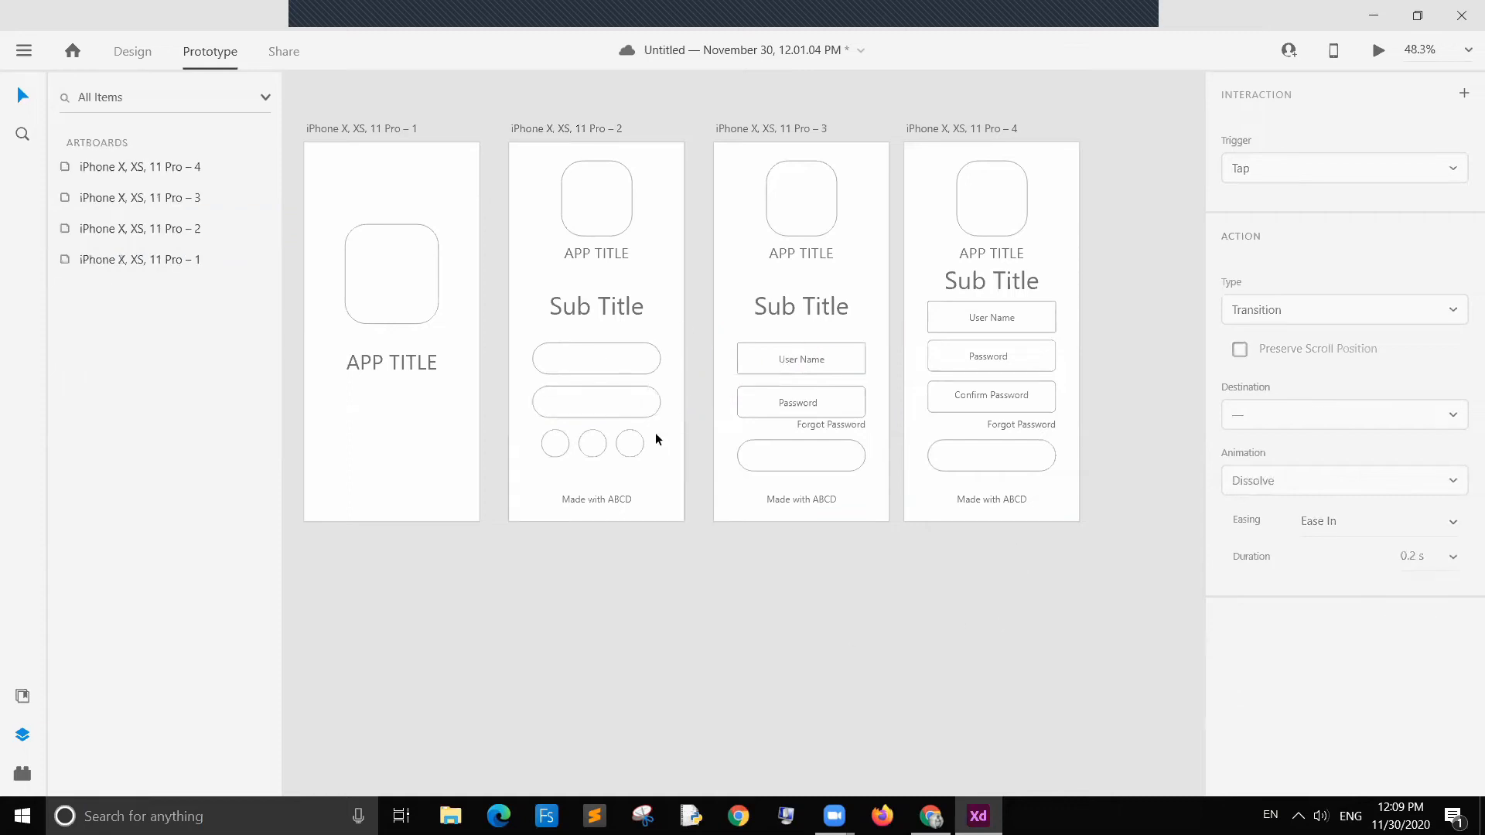
click(596, 211)
click(781, 207)
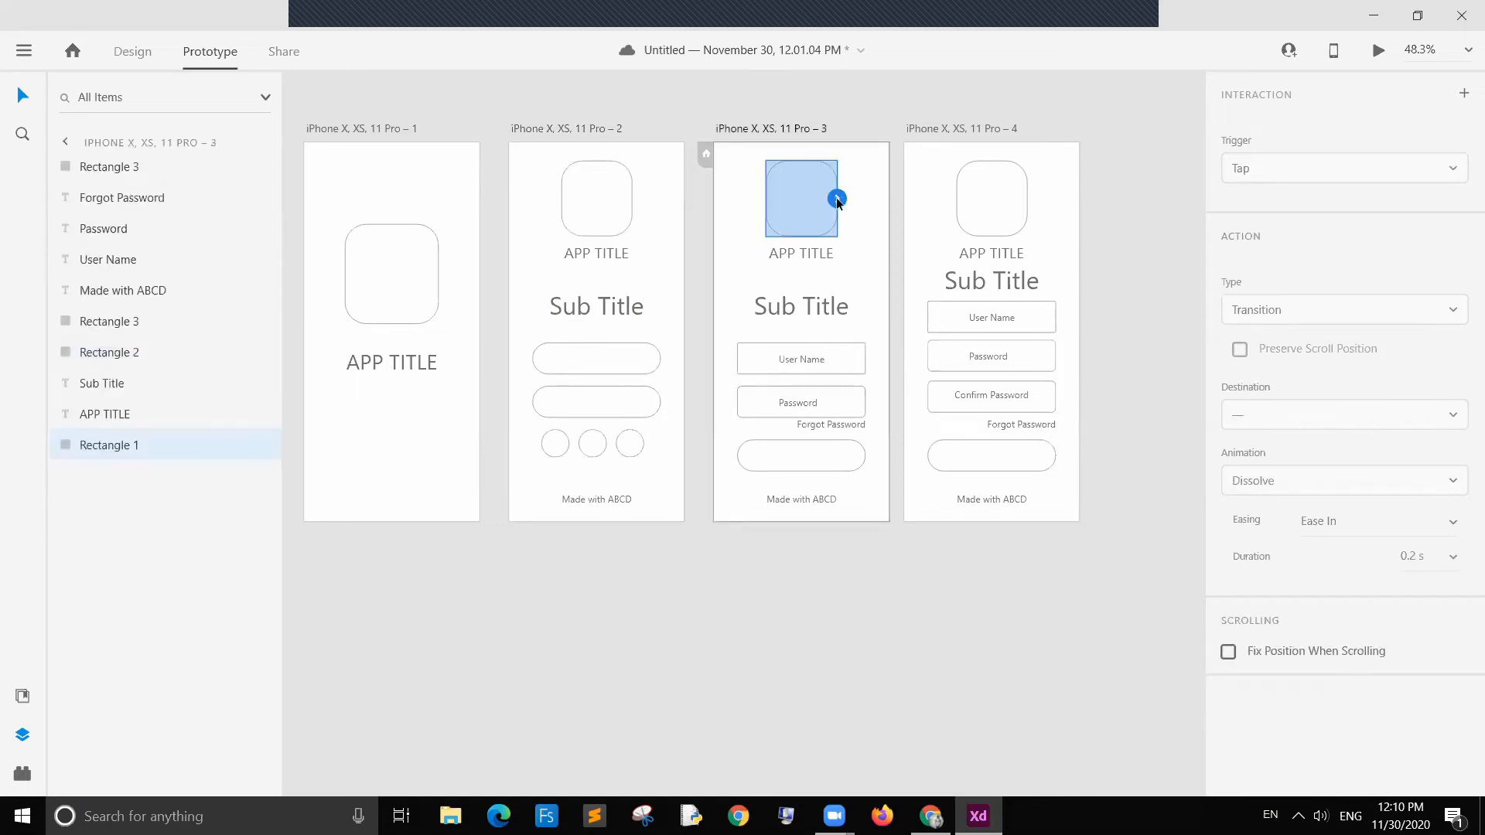
click(1070, 96)
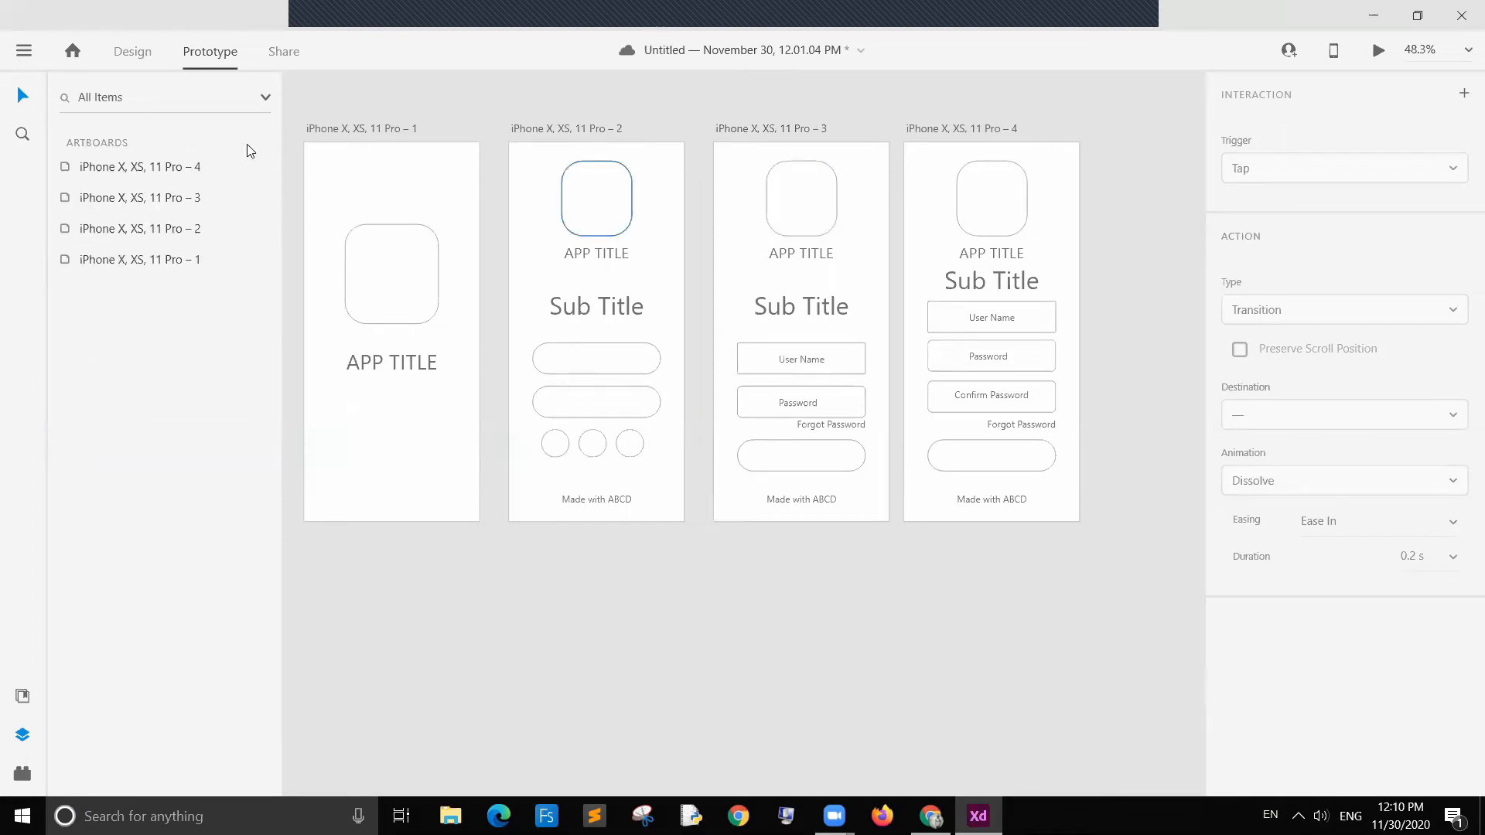
Step: In Design mode, draw a triangle about 44 × 35 in the third artboard's top-left corner and rotate it about -89° to point left
click(143, 60)
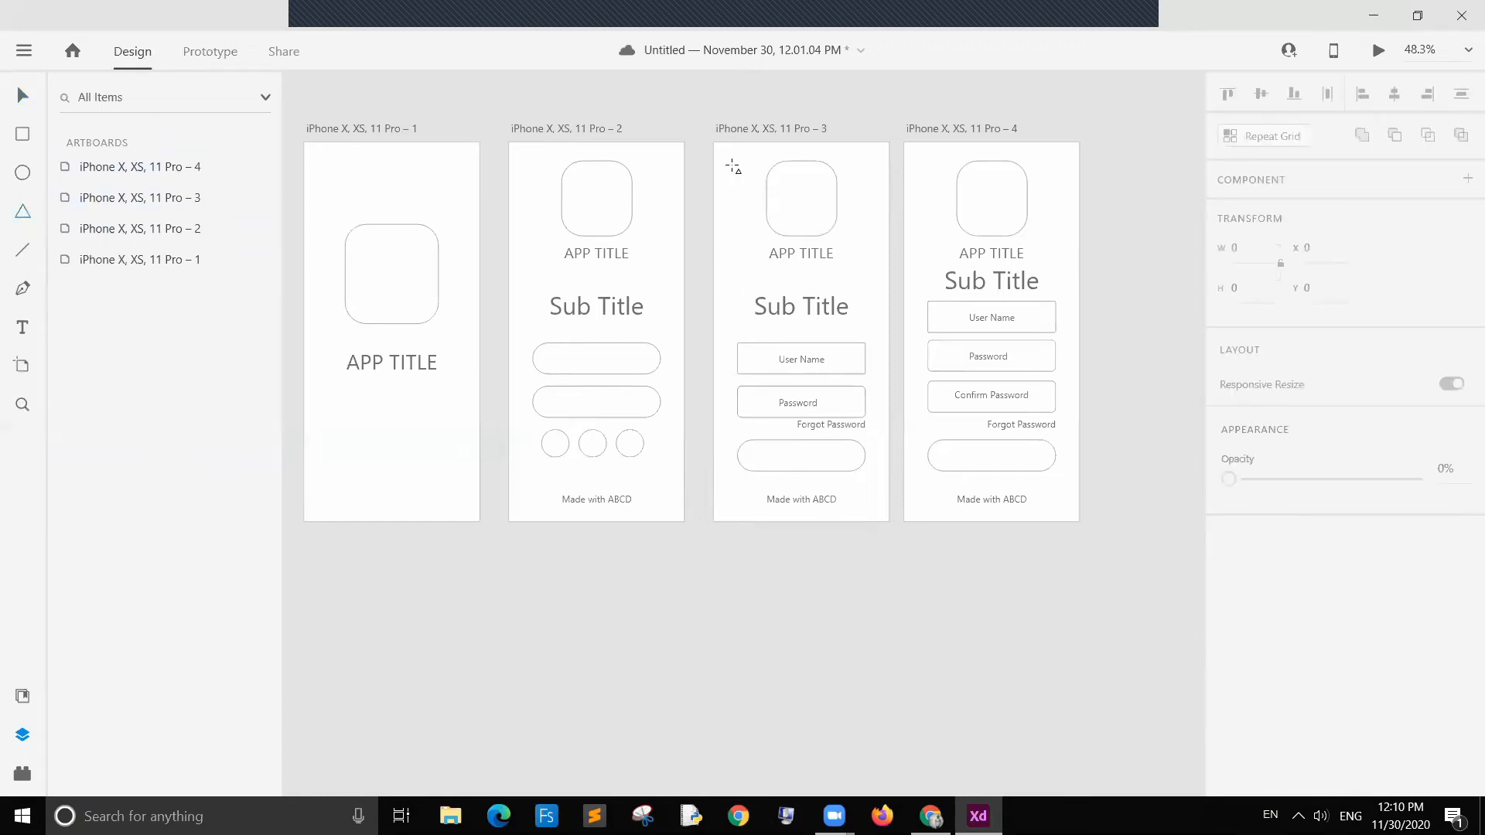
drag(729, 155, 741, 169)
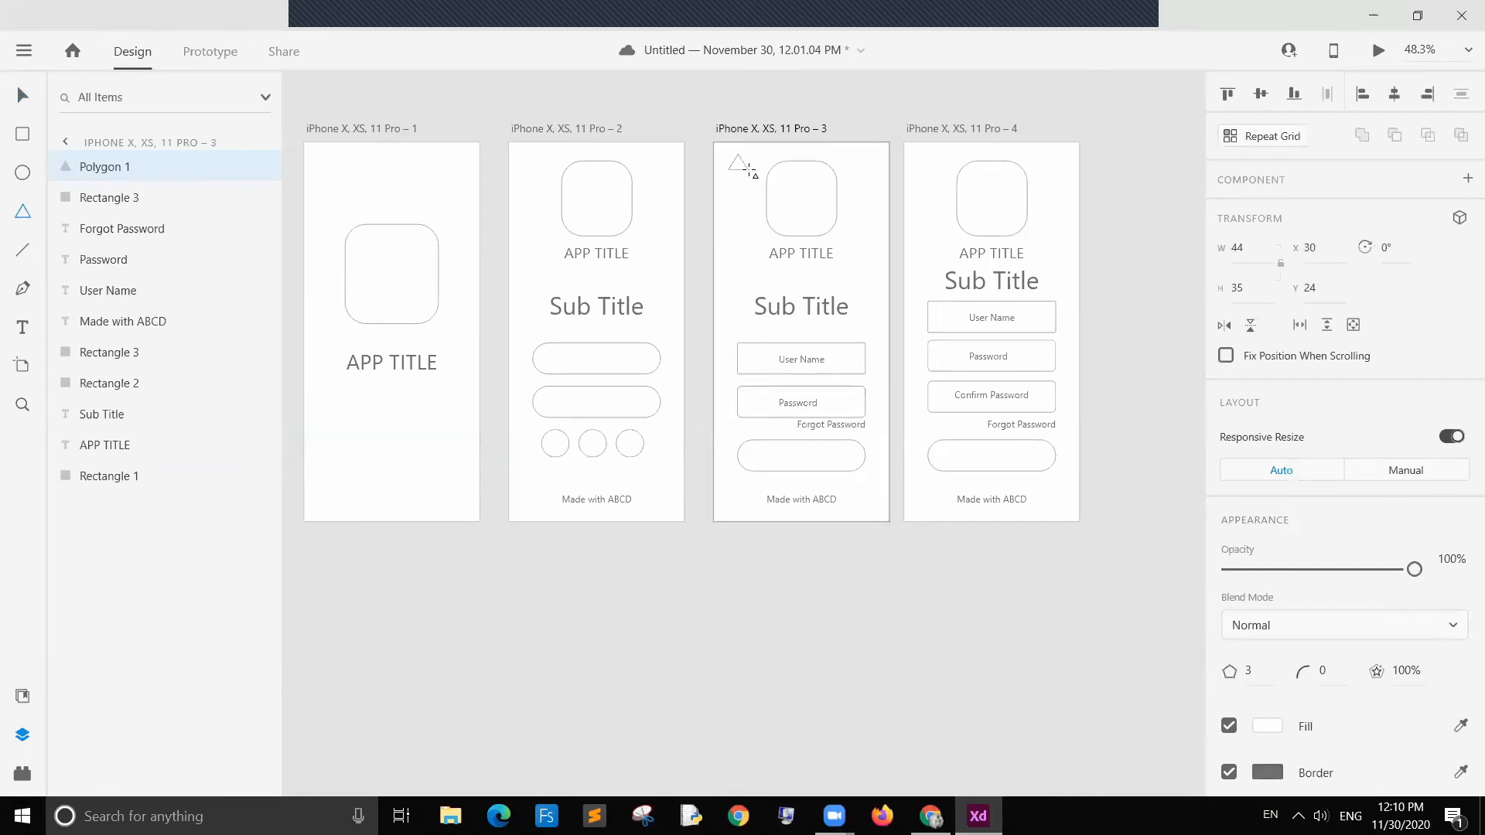
drag(751, 176, 761, 149)
click(23, 94)
click(540, 100)
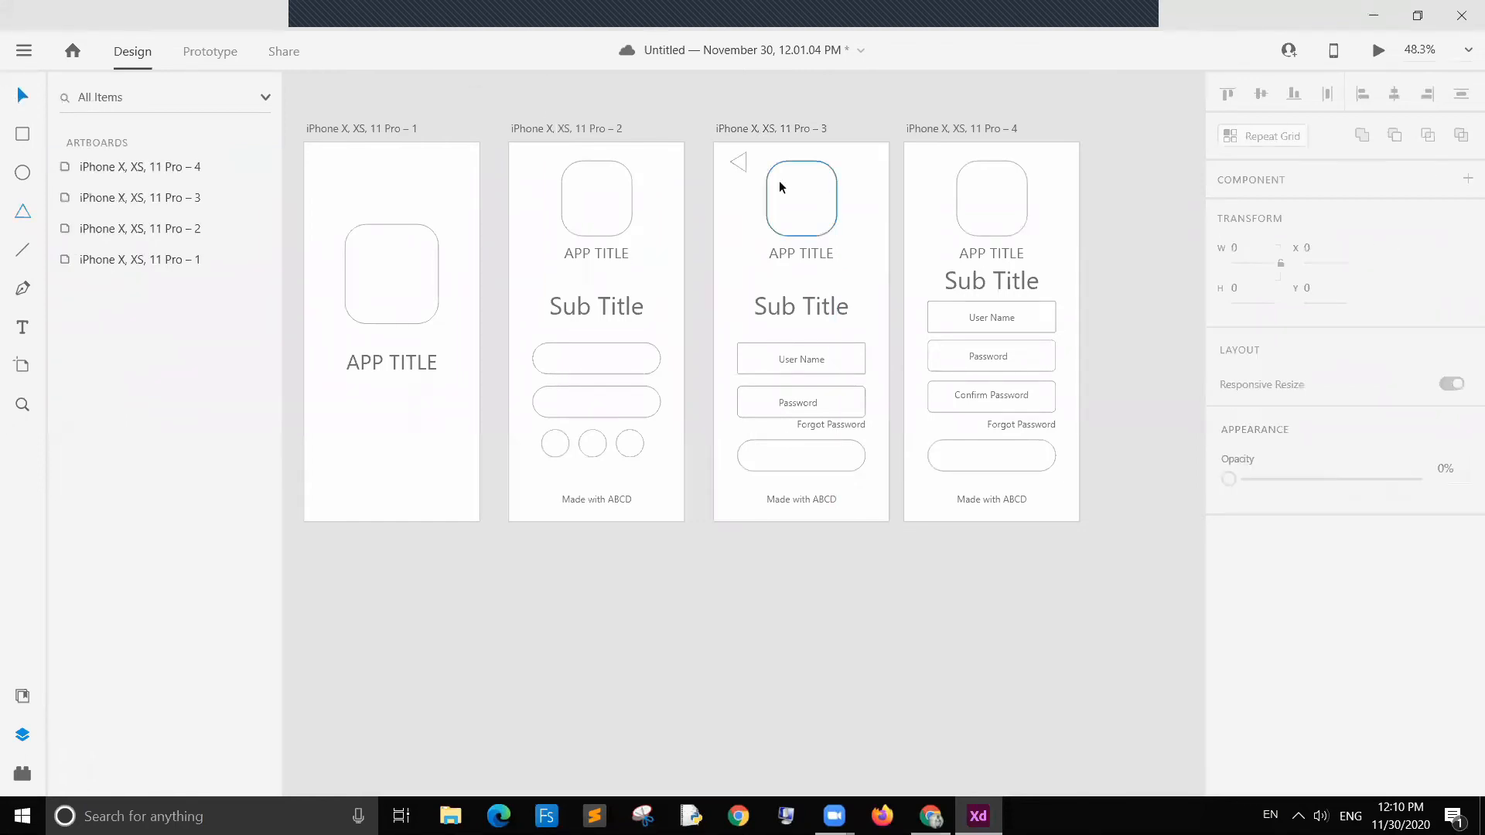
click(739, 160)
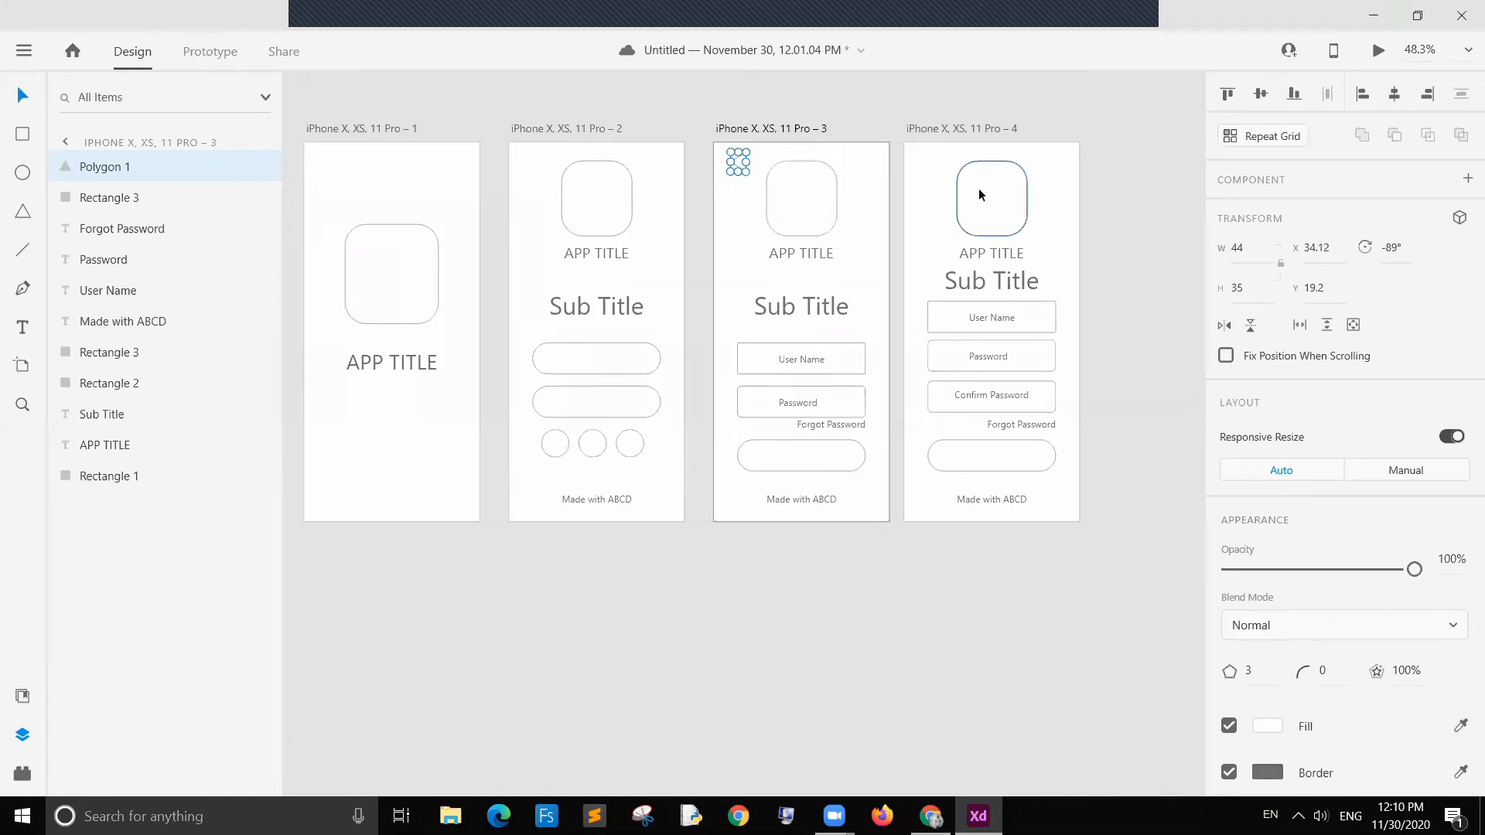
Step: Delete the left-pointing triangle from the third artboard's top-left corner
click(1096, 217)
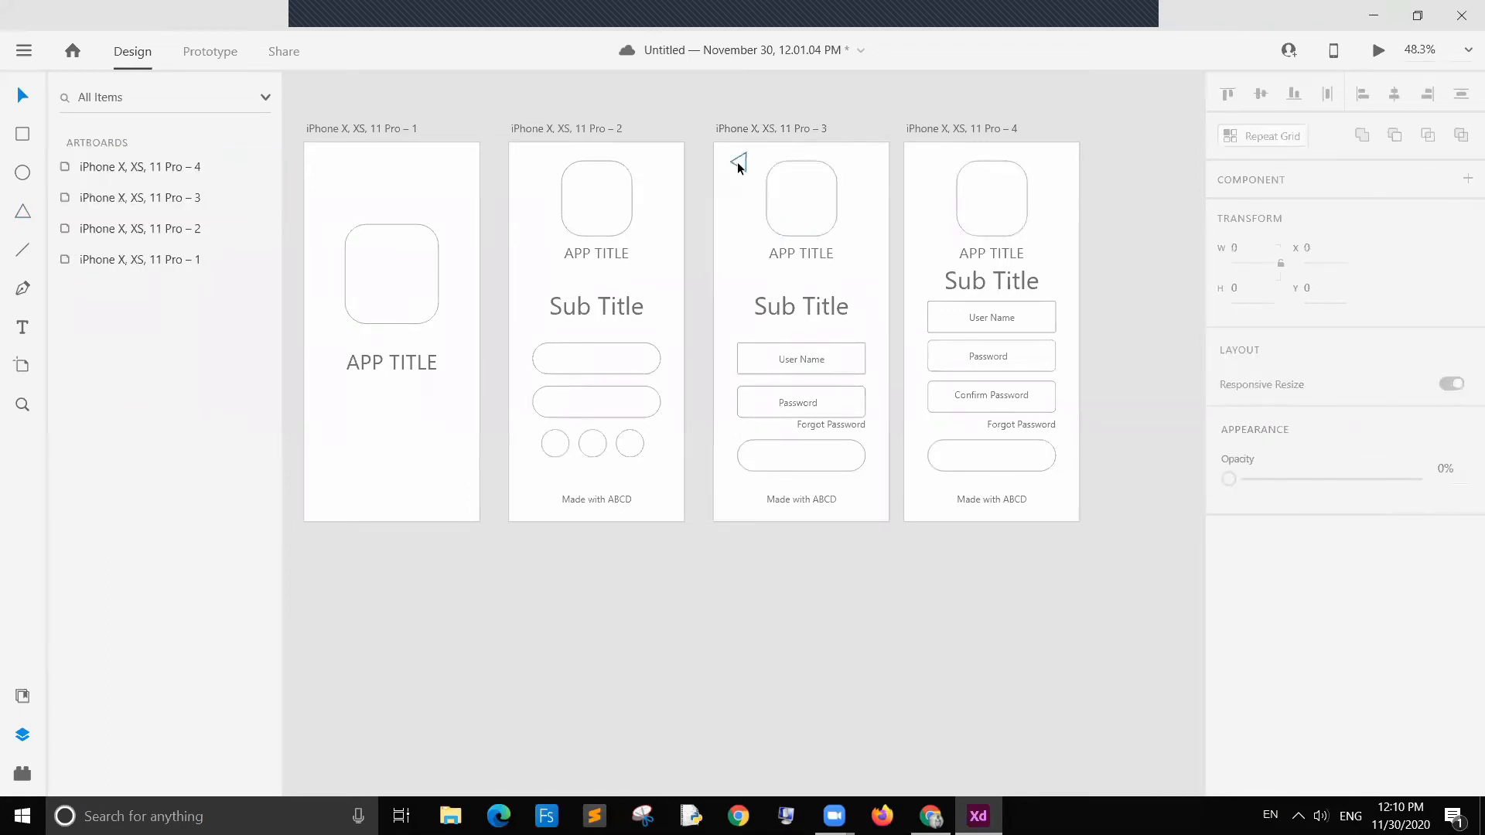
click(742, 165)
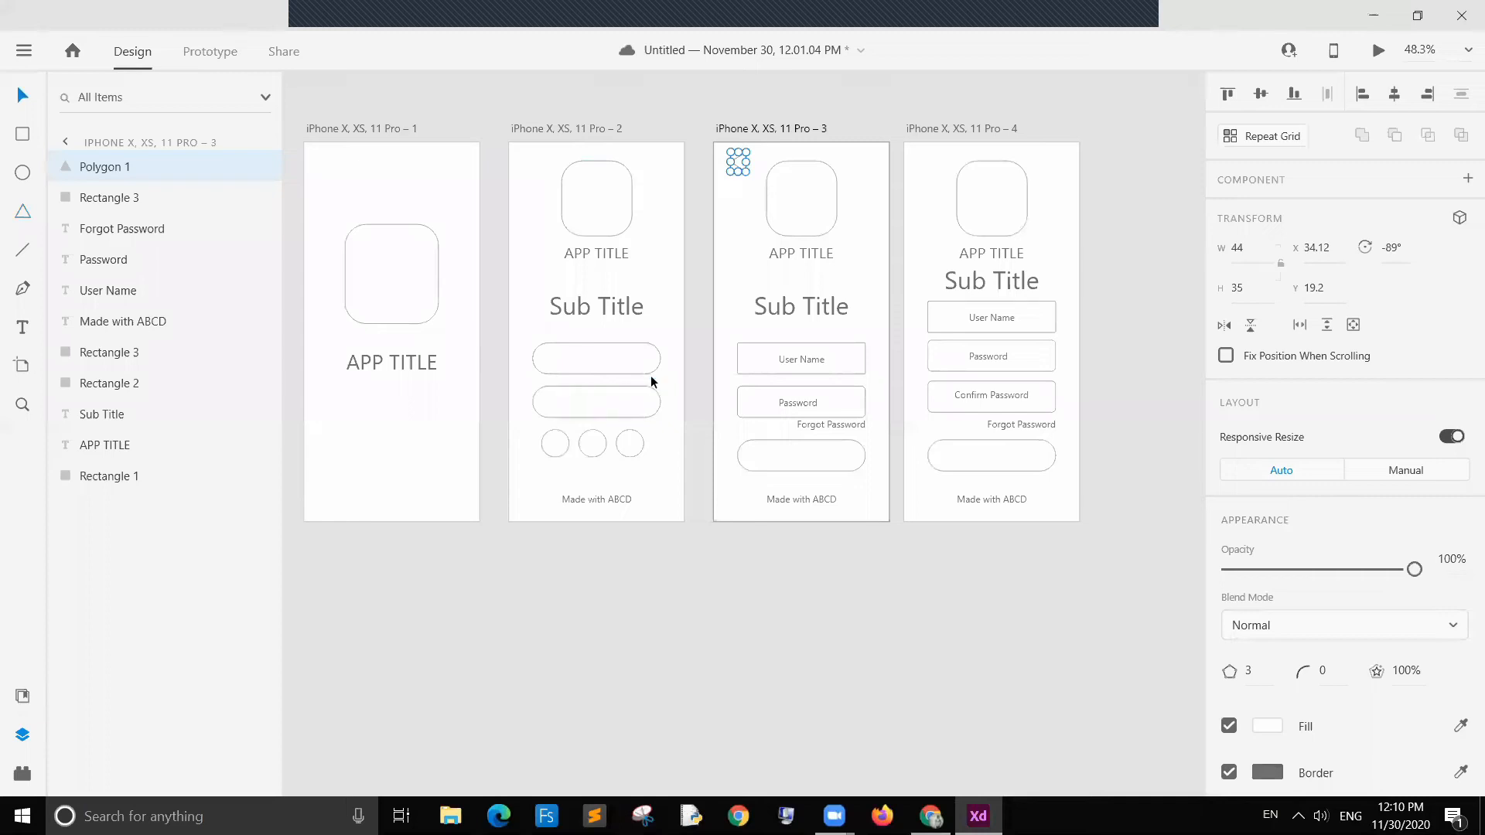
click(866, 110)
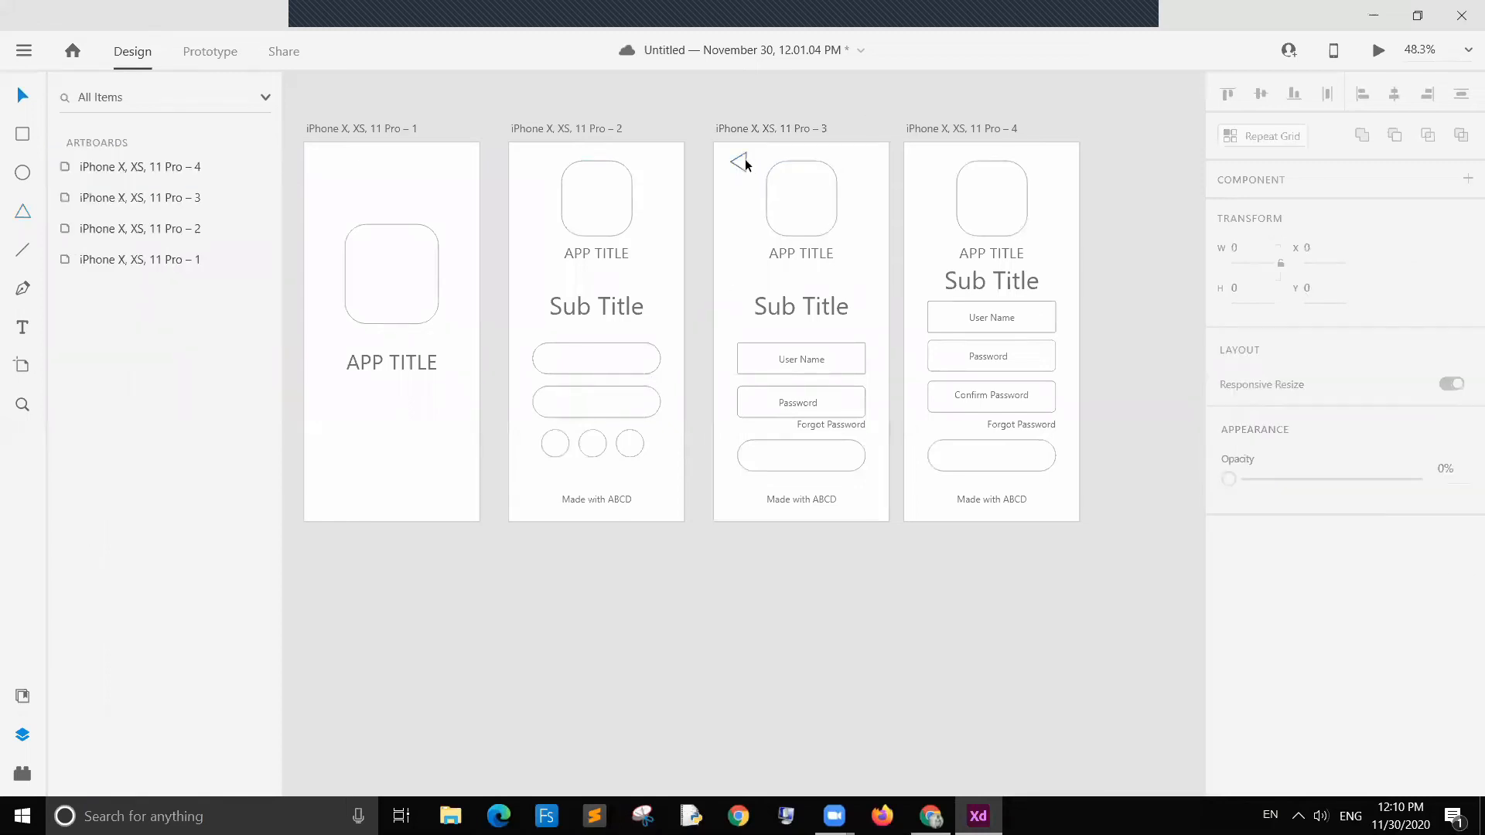
click(742, 160)
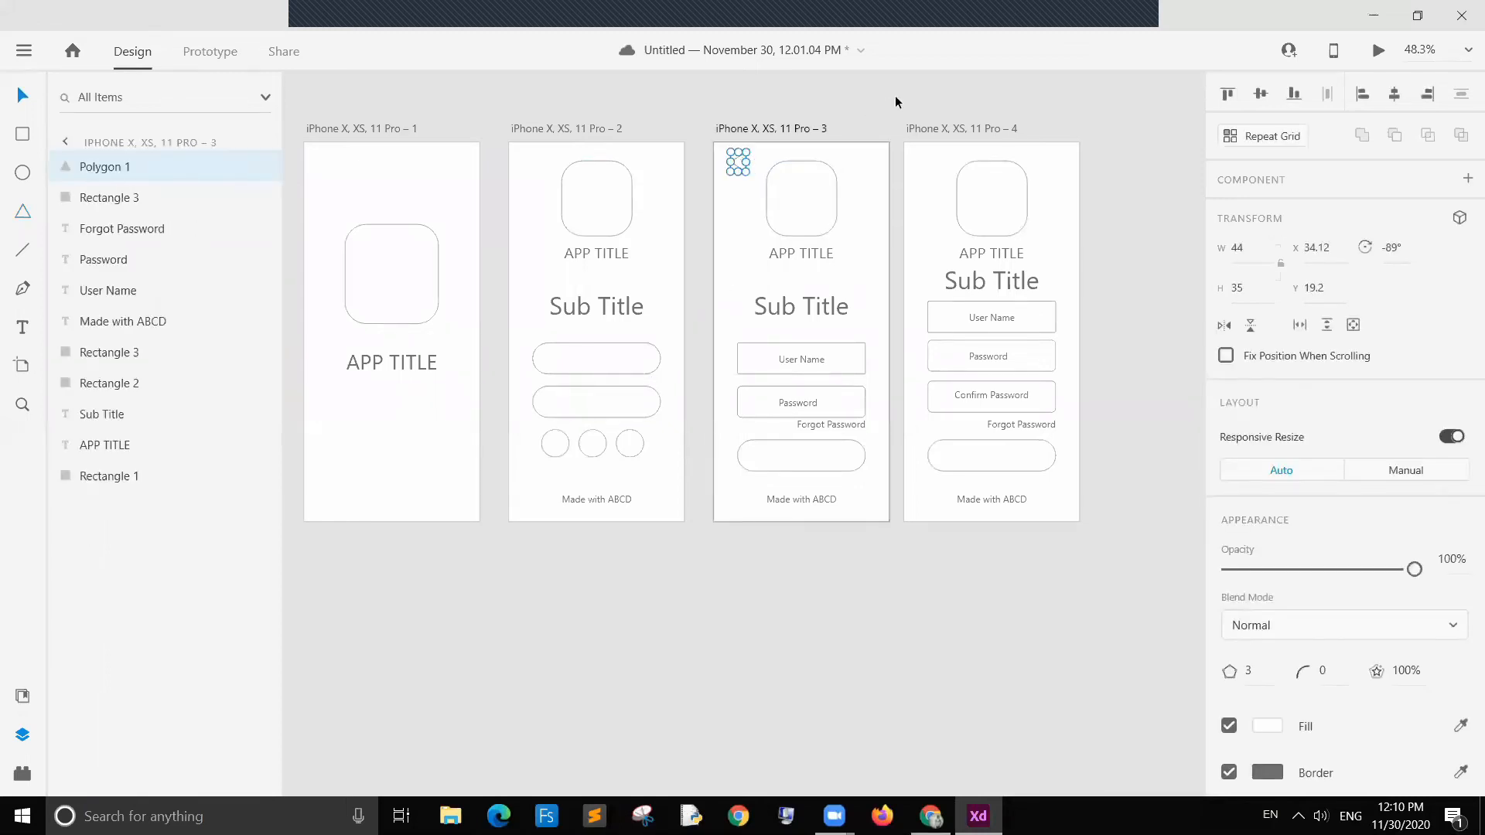
key(Delete)
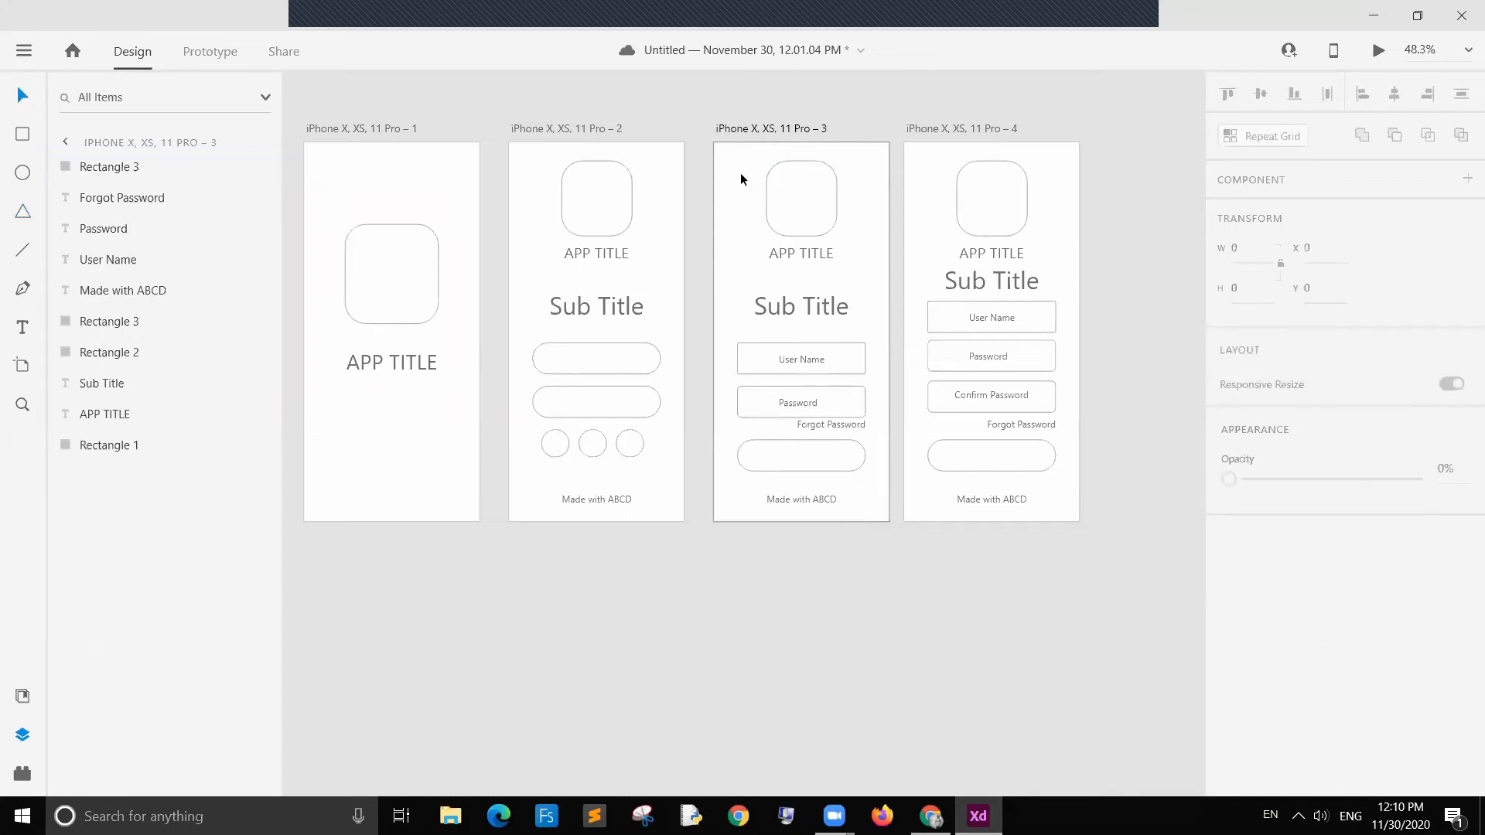
Step: In Prototype mode, link the third and fourth artboards back to the second artboard with transitions
click(209, 51)
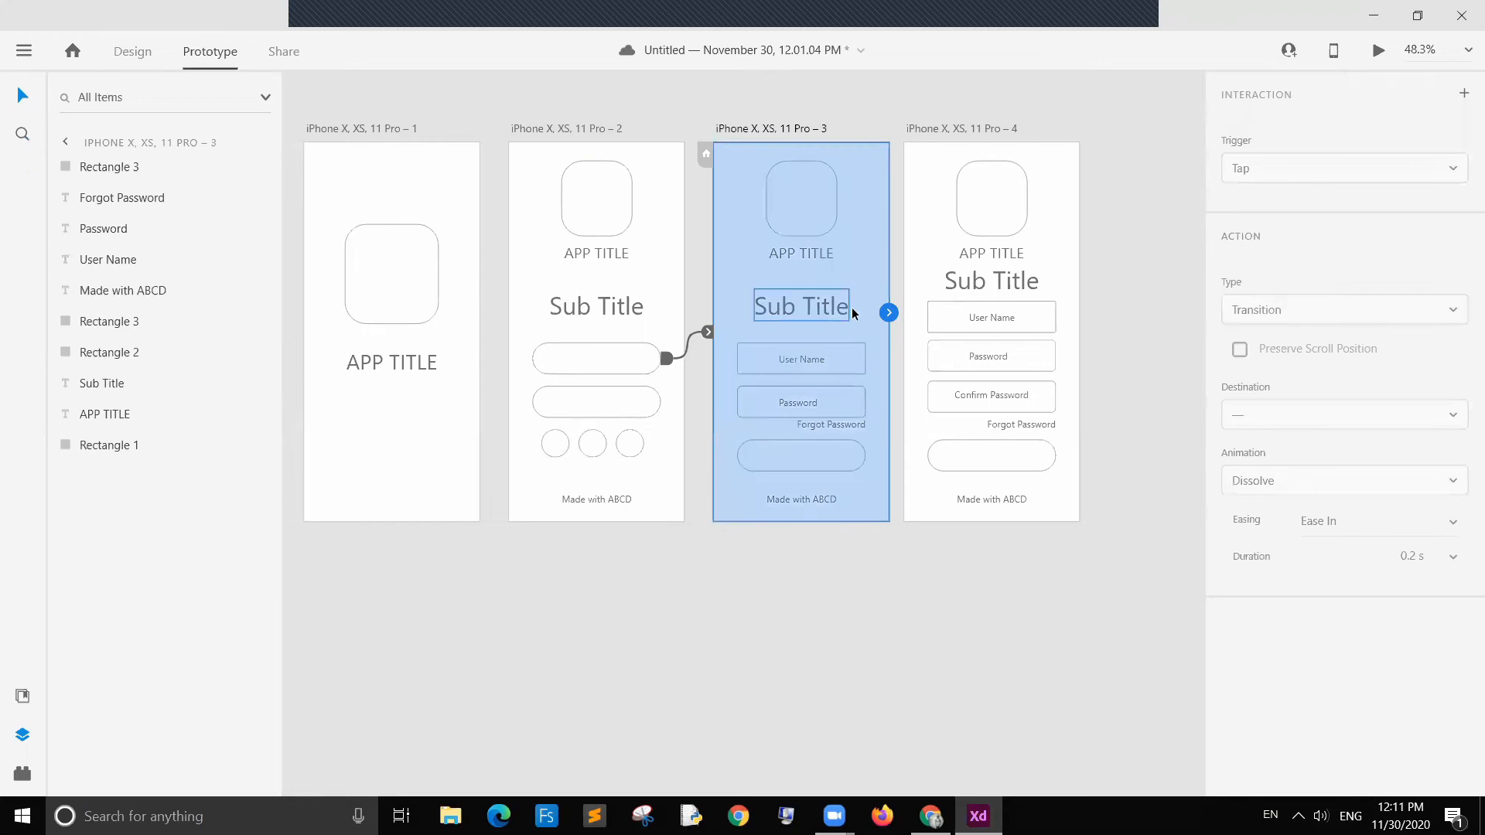
drag(888, 318, 685, 280)
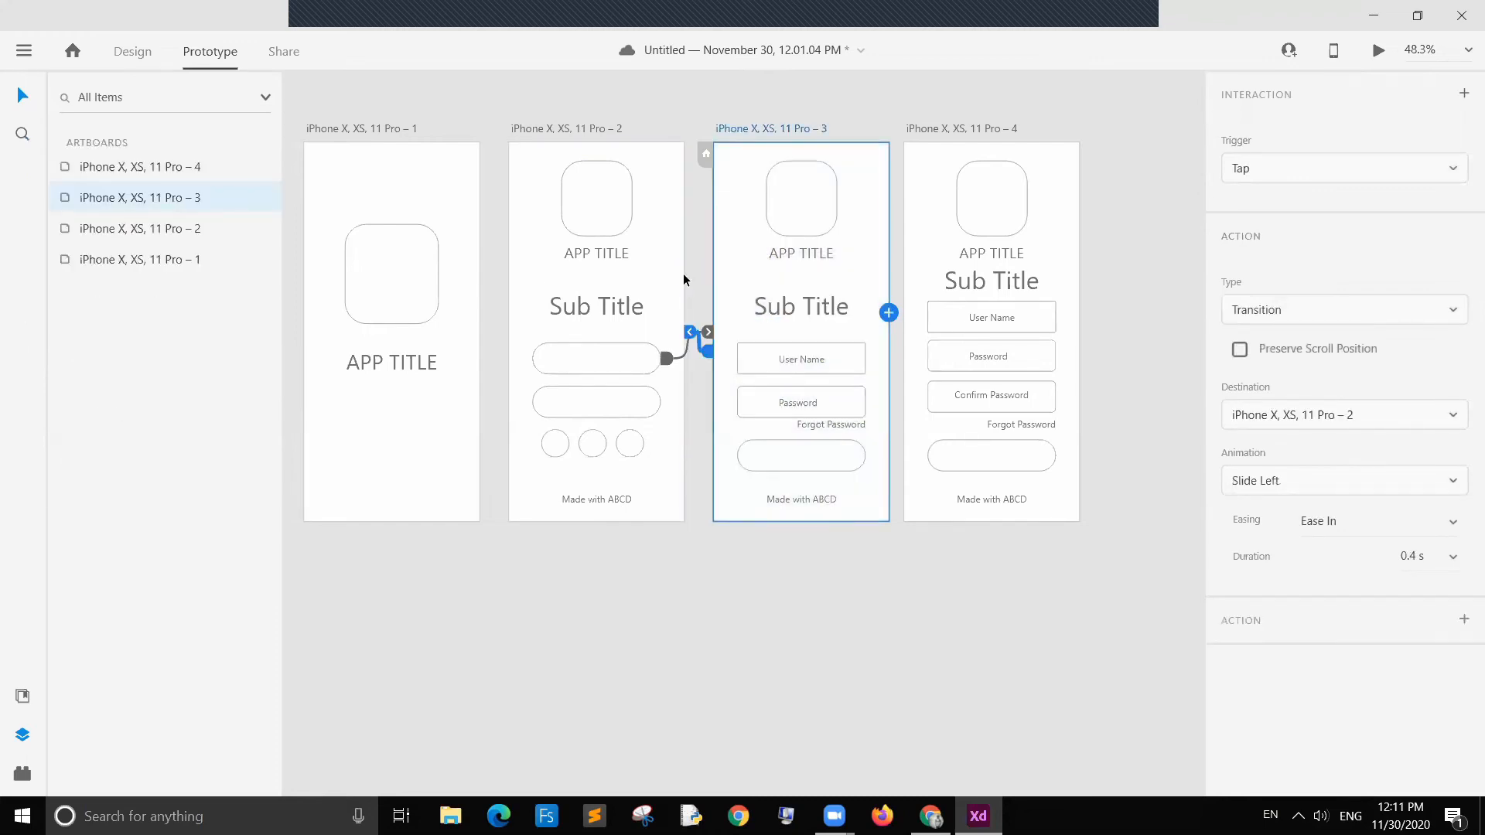
click(1065, 239)
drag(1078, 313, 683, 267)
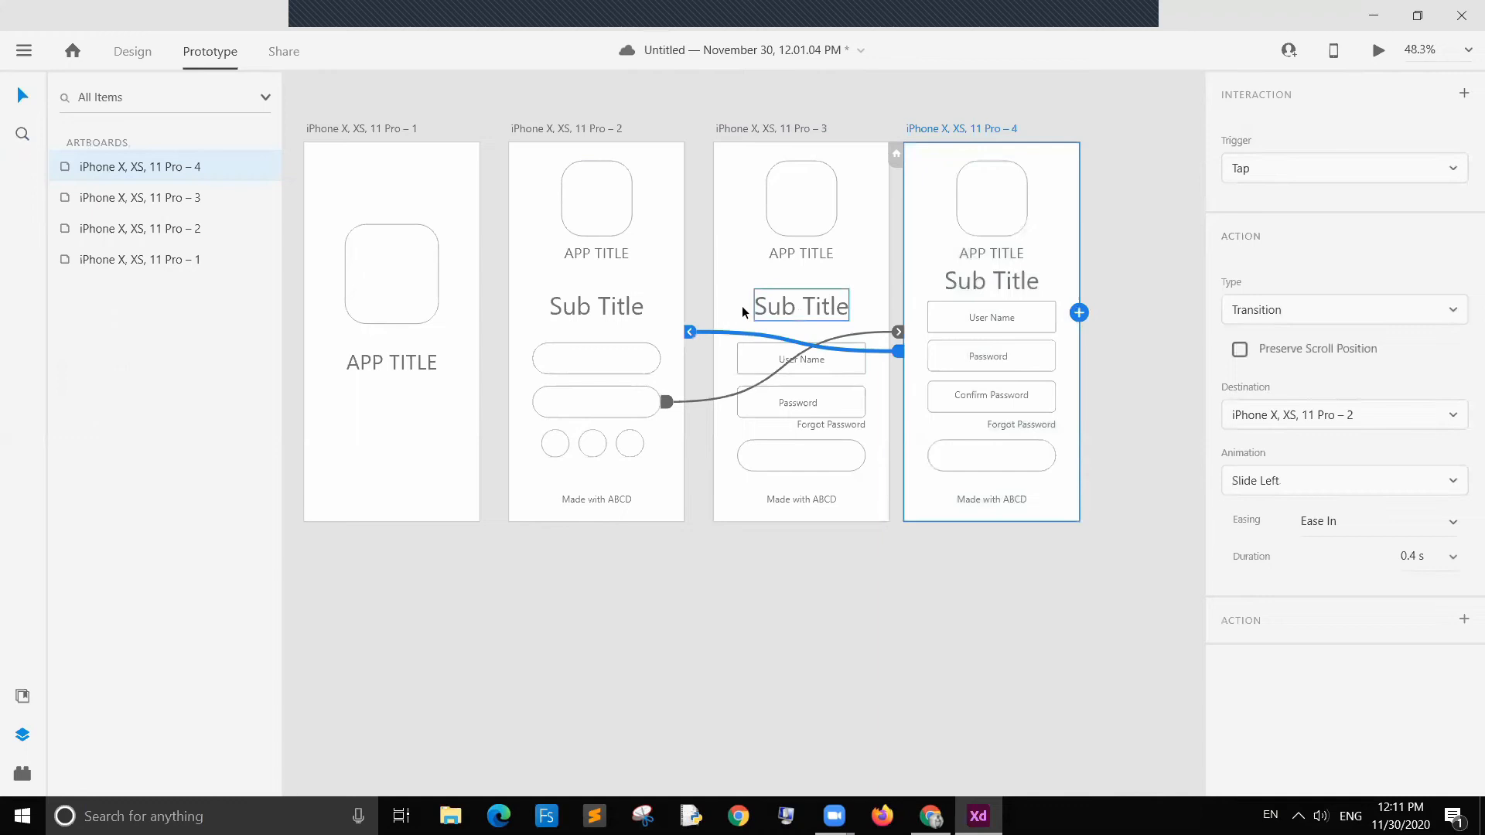
click(869, 265)
click(1126, 265)
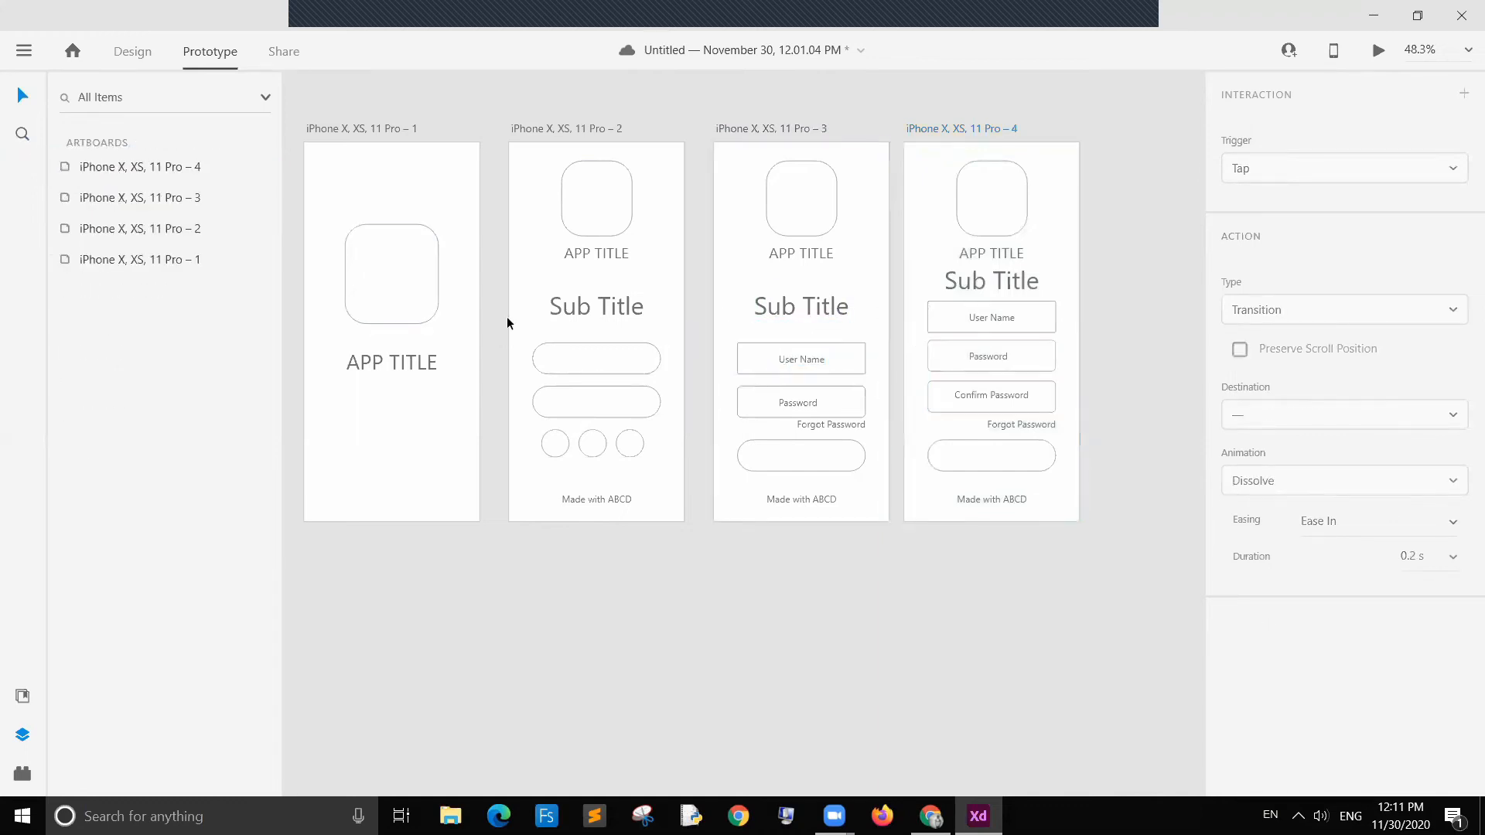
Step: Preview the prototype and test navigating between the title, login and sign-up screens and back
click(1380, 52)
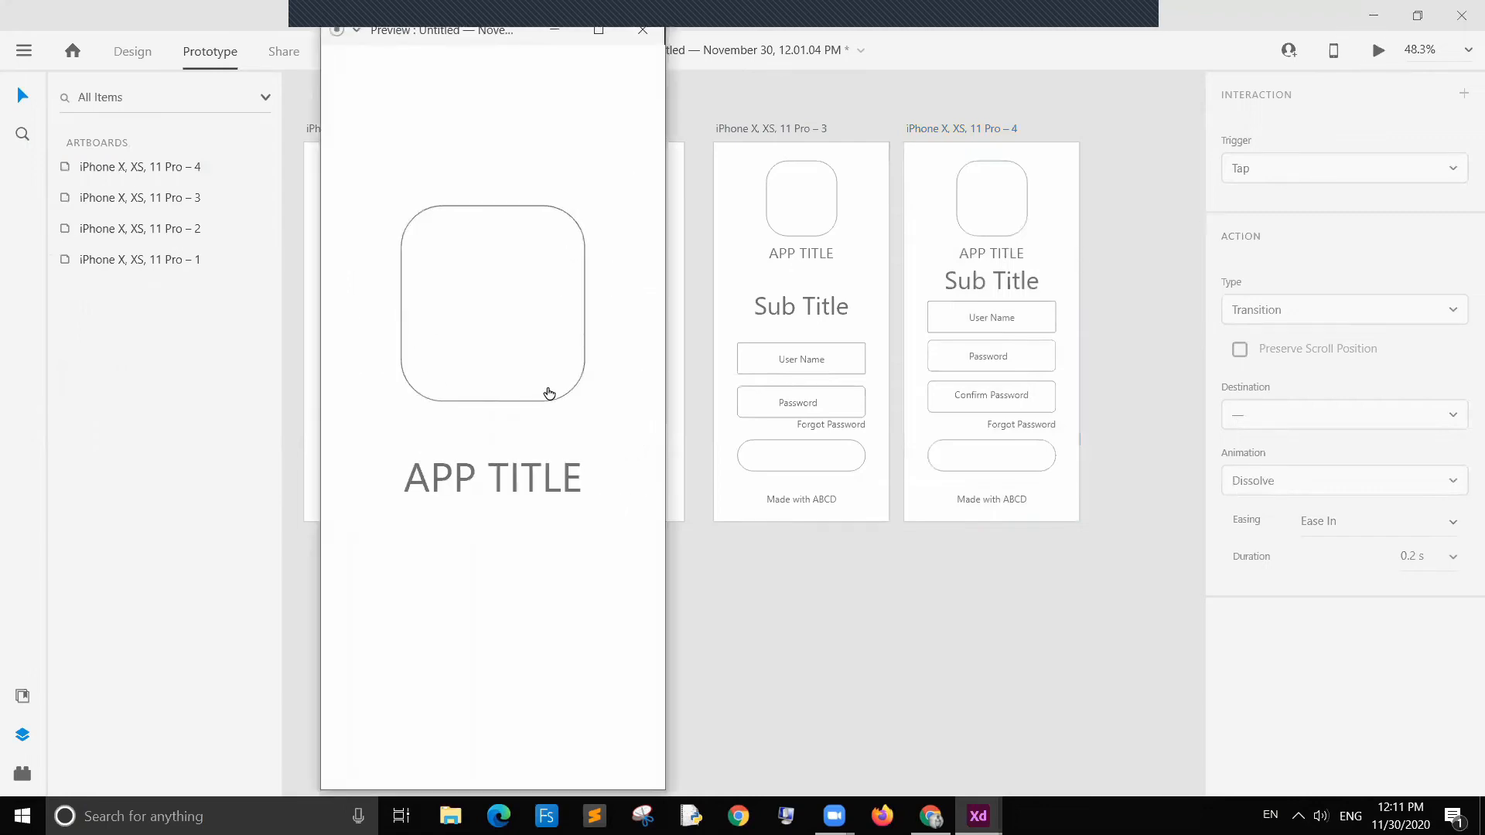
click(566, 439)
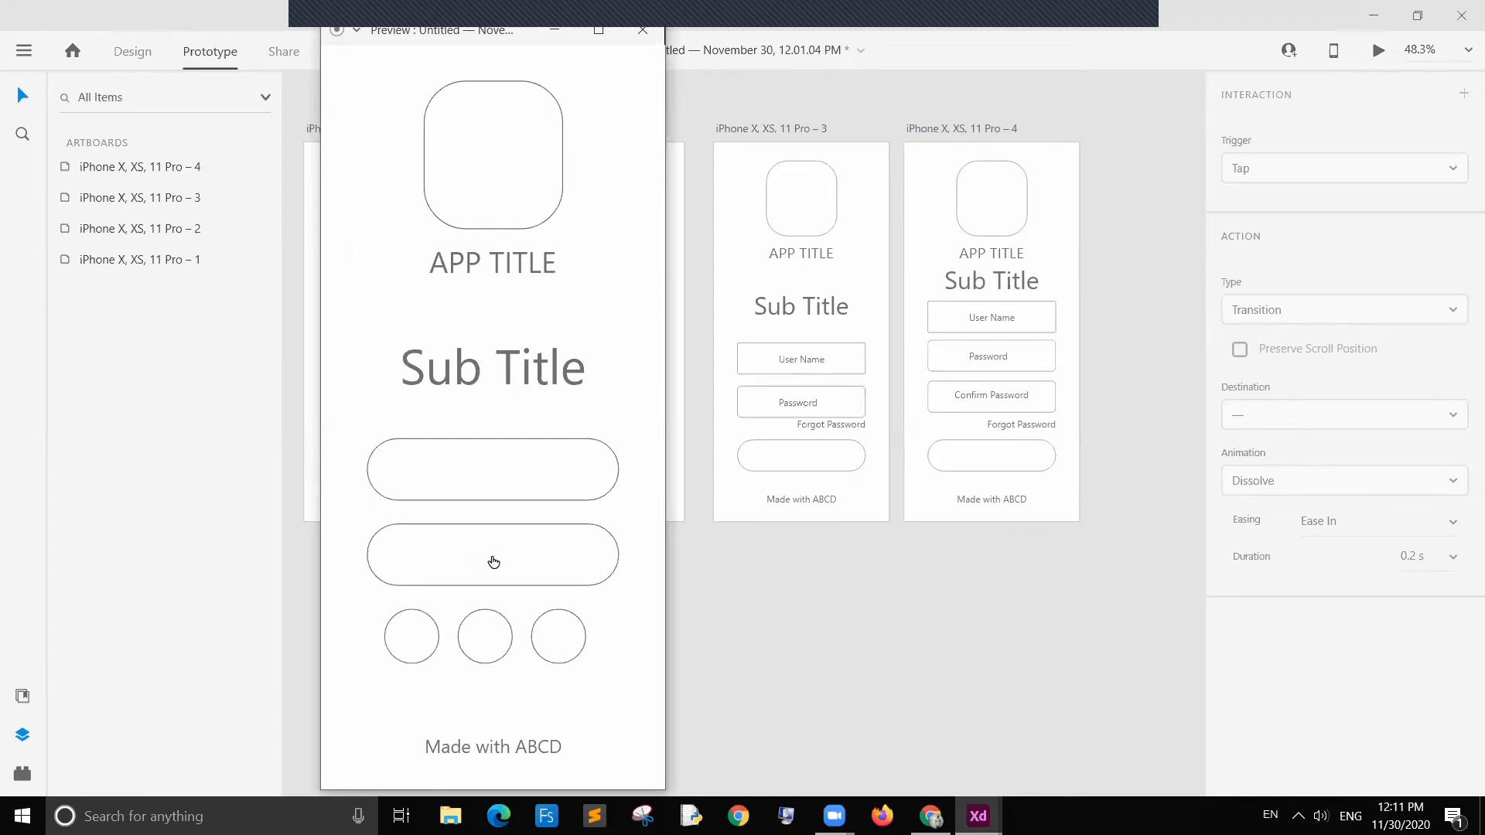
click(546, 472)
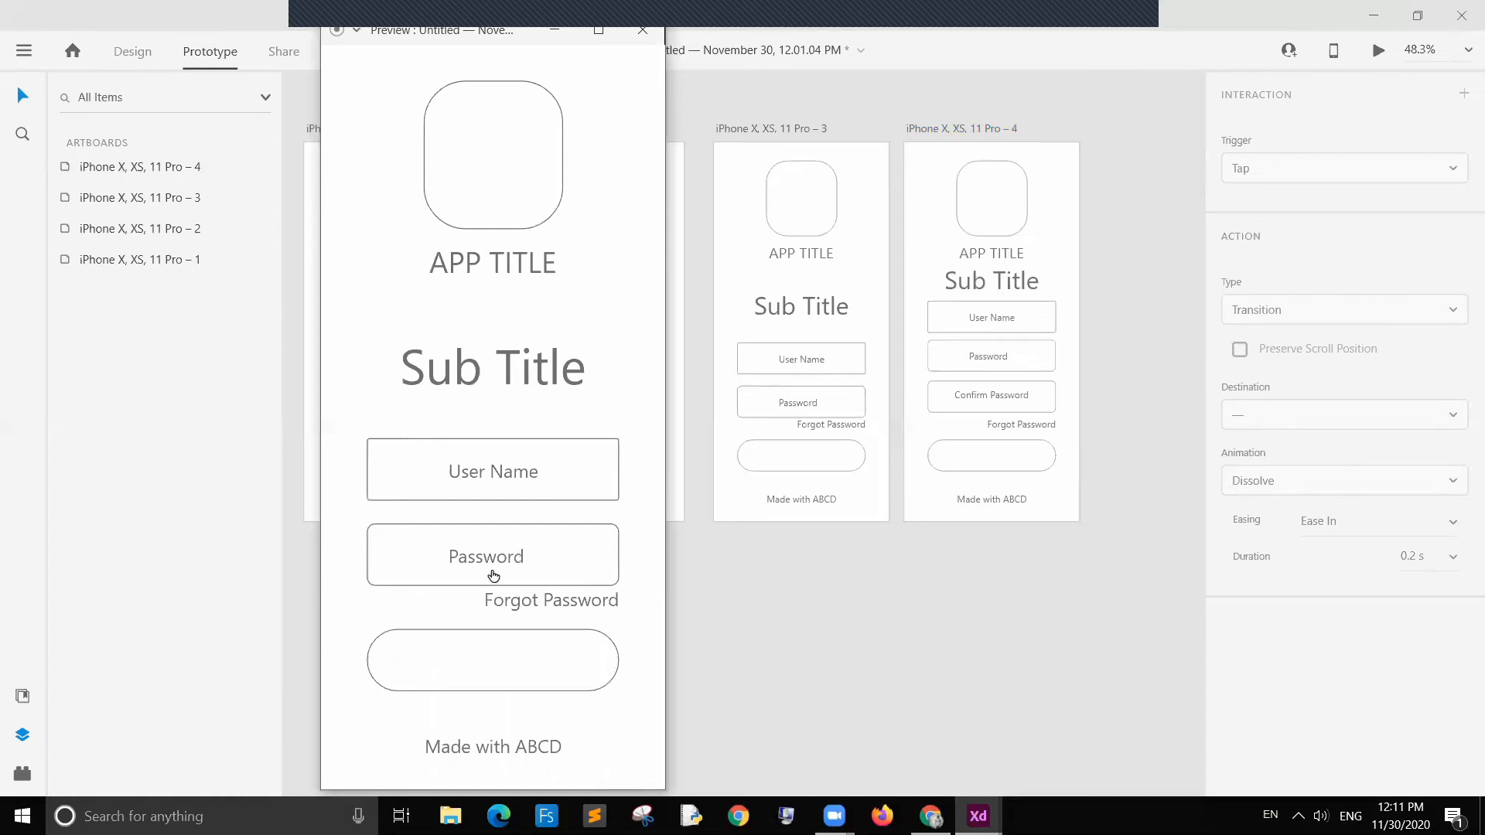
key(Left)
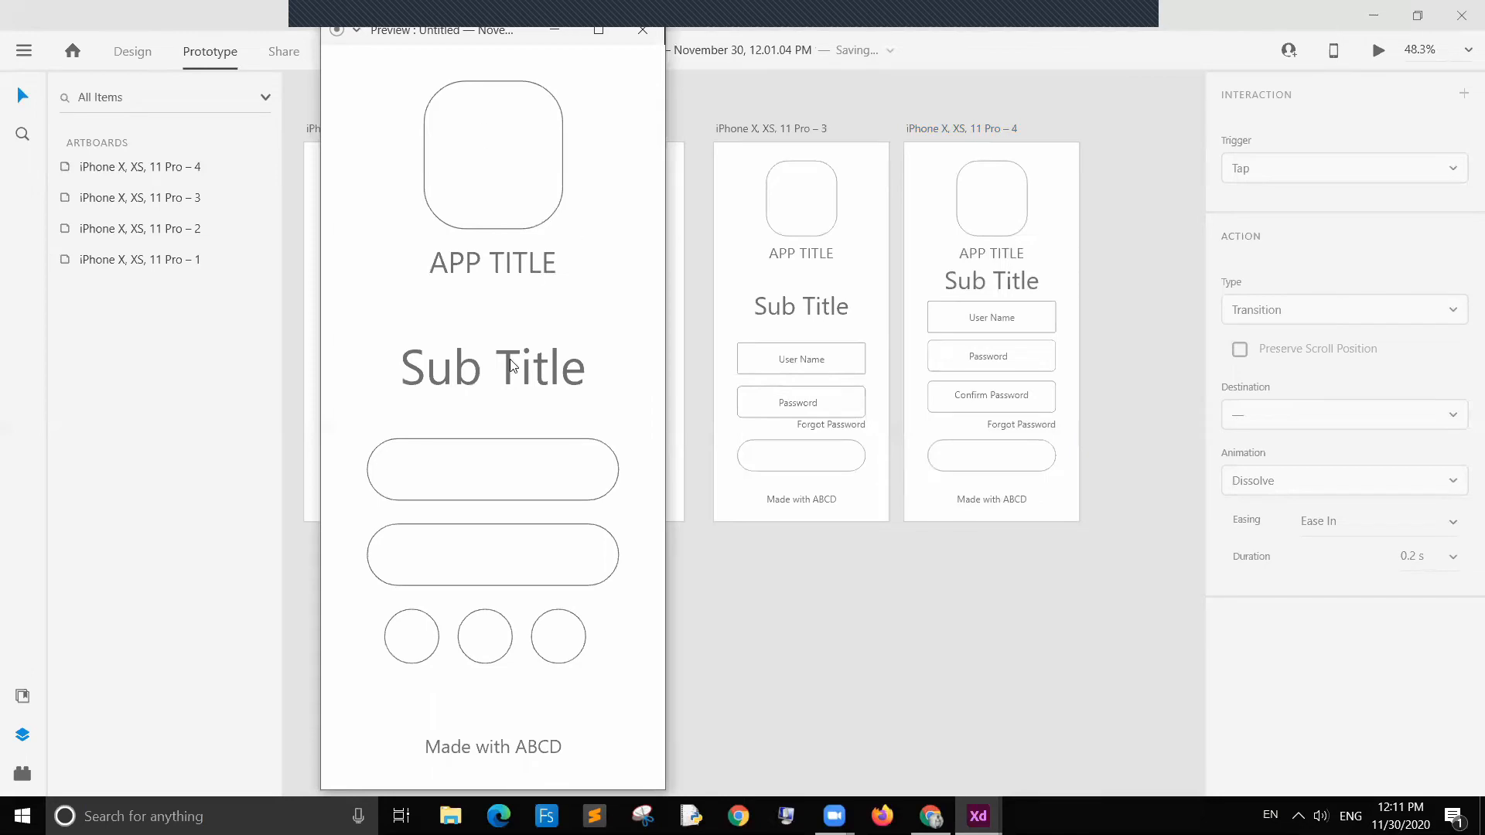
click(497, 554)
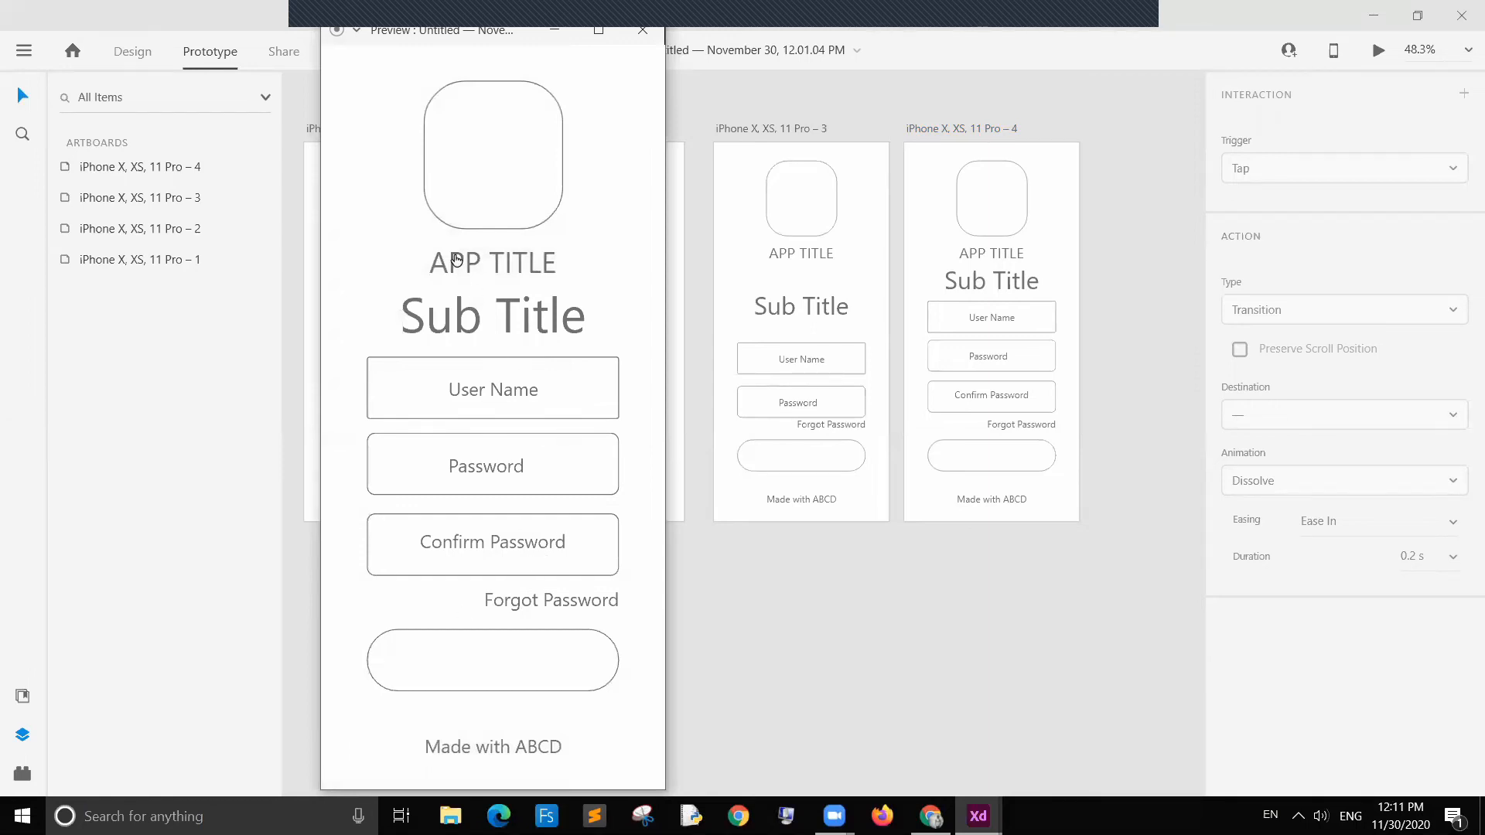
click(385, 258)
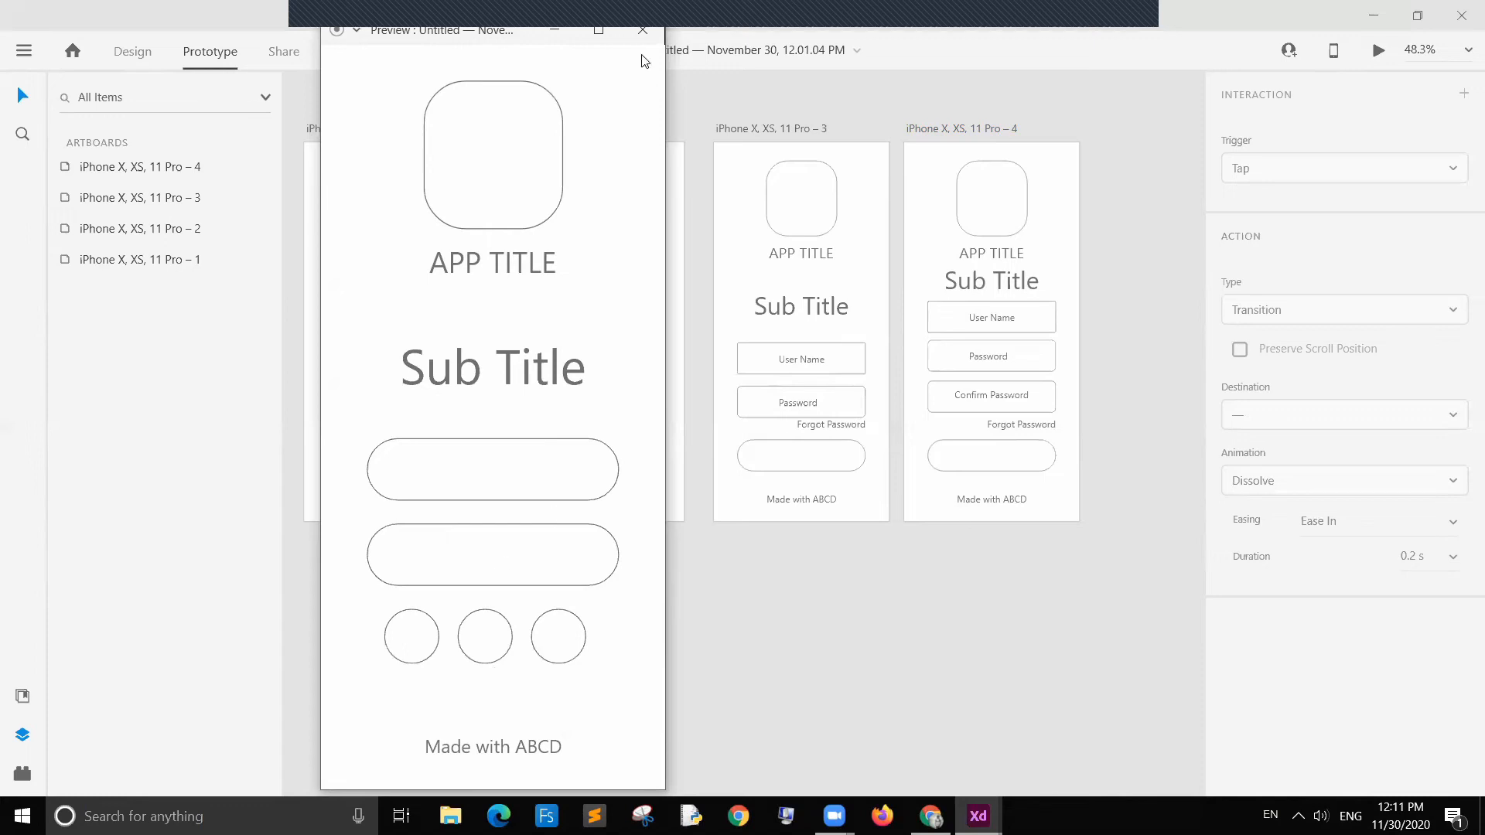
click(643, 30)
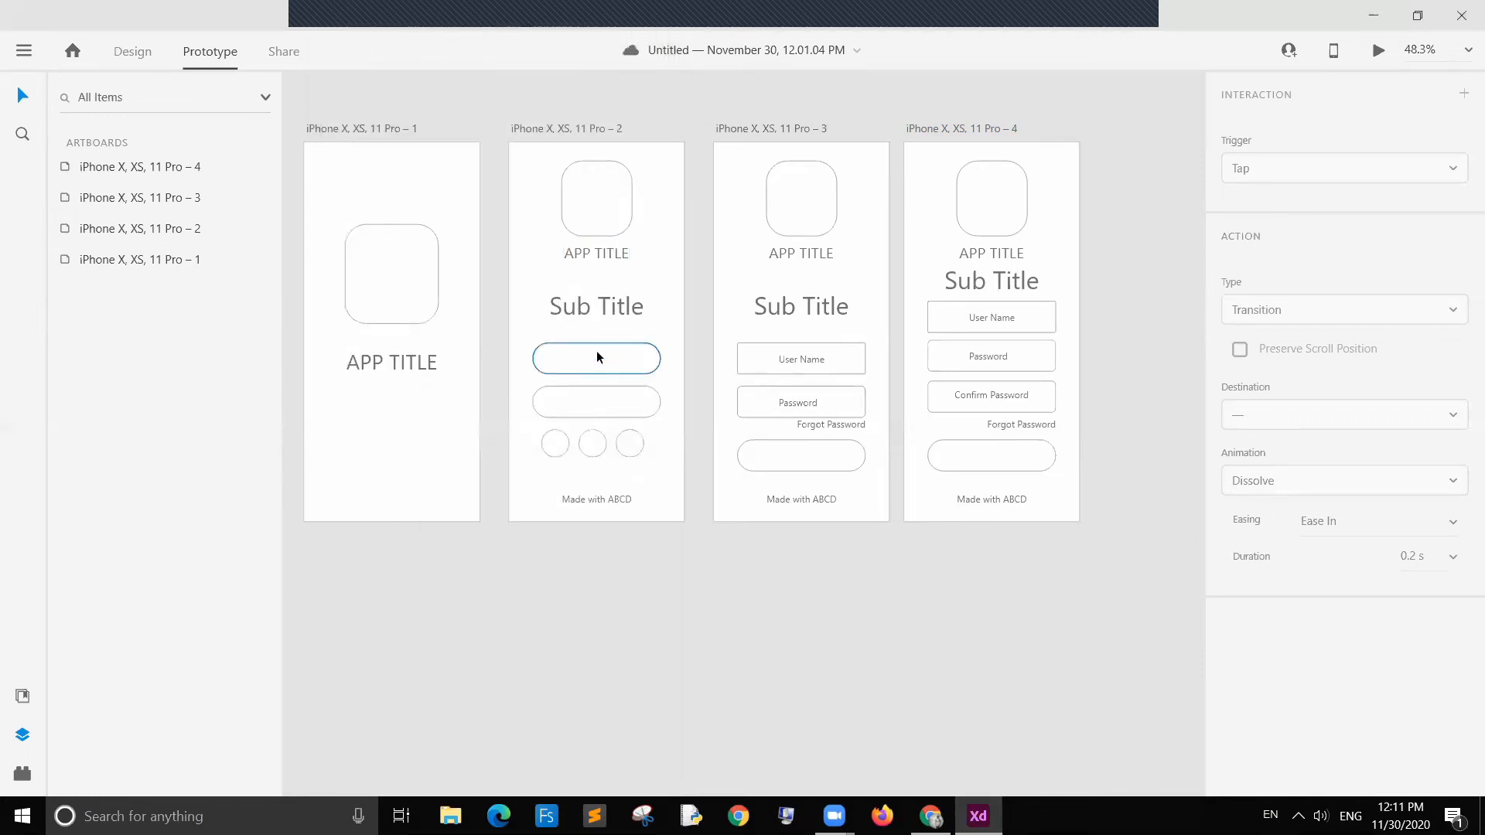
Step: Copy the APP TITLE text into the second artboard's first field and change it to LOGIN
click(578, 304)
click(597, 253)
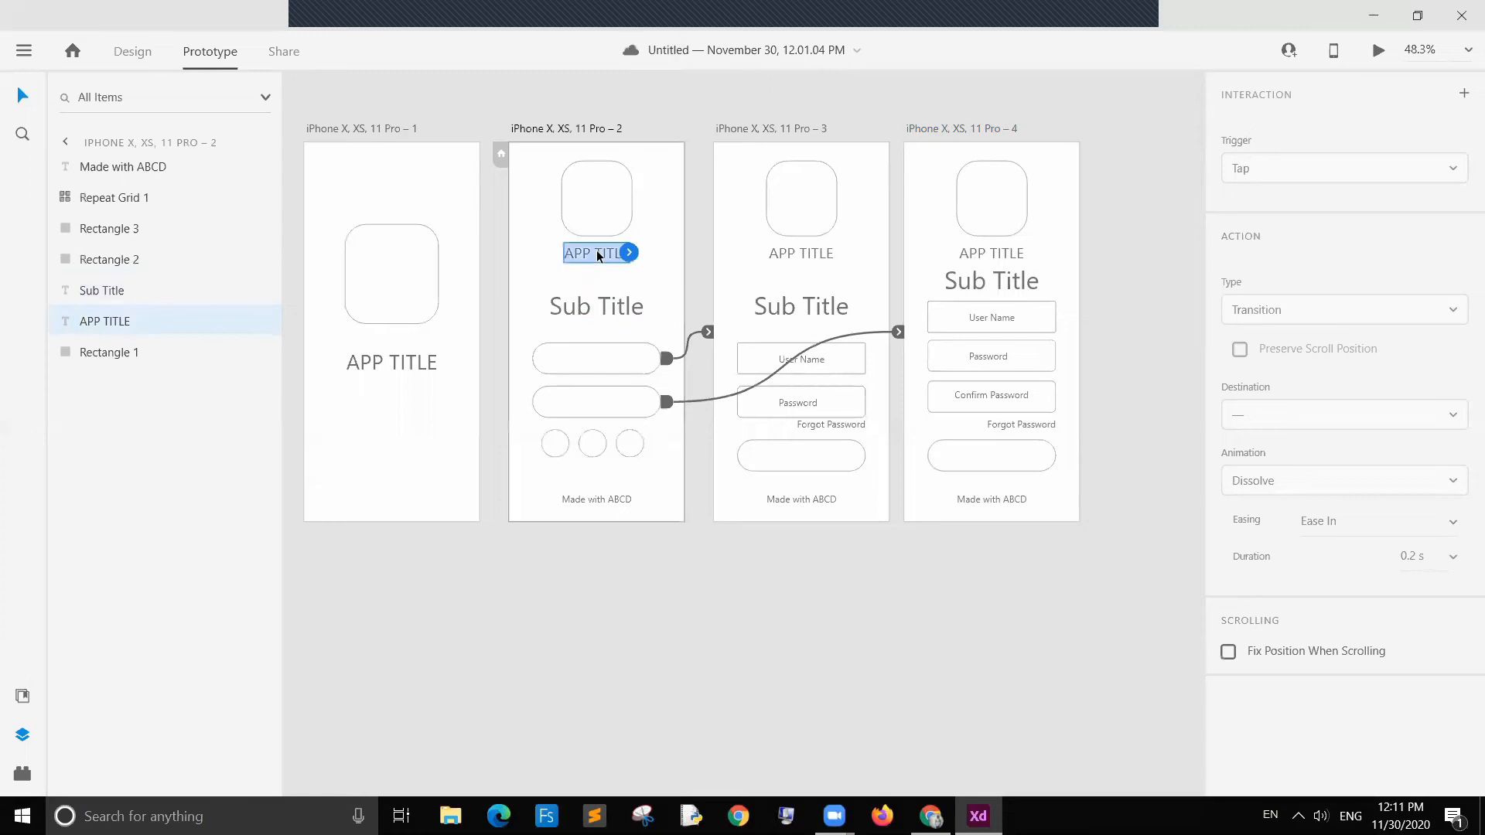
click(591, 368)
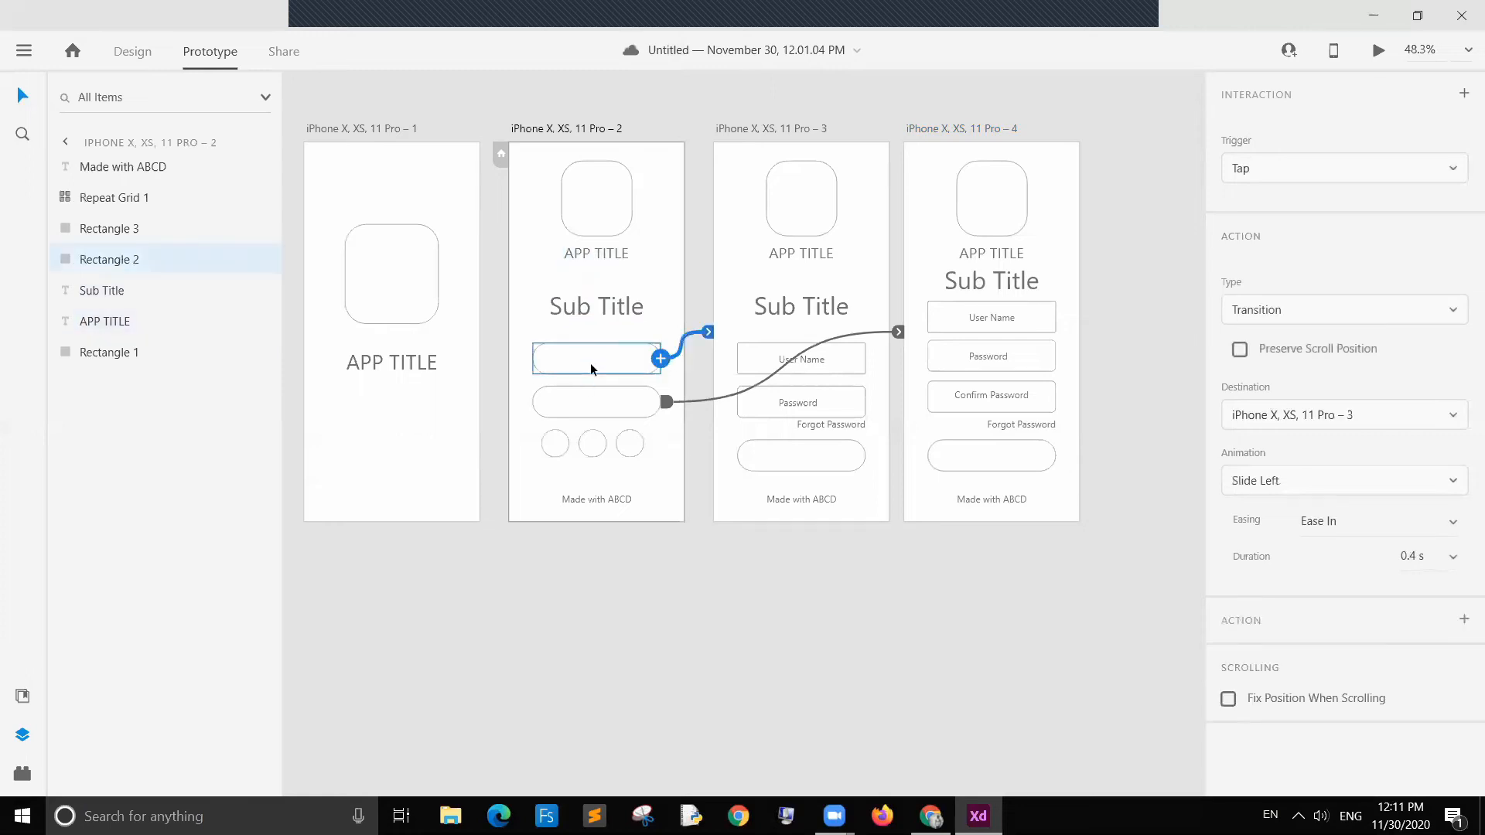
key(ctrl+v)
drag(593, 256, 591, 359)
double_click(592, 359)
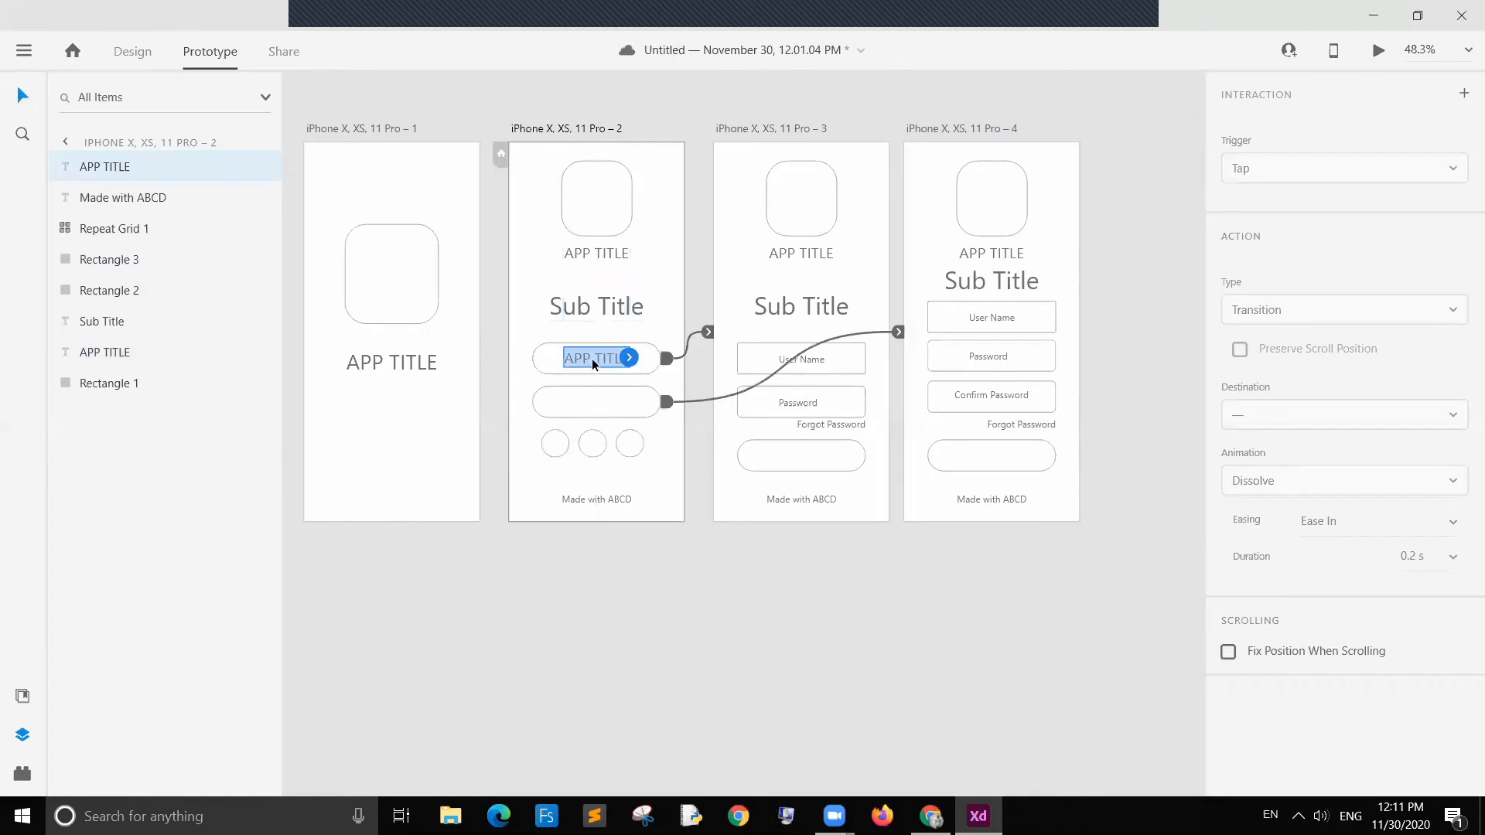
text(LOGIN)
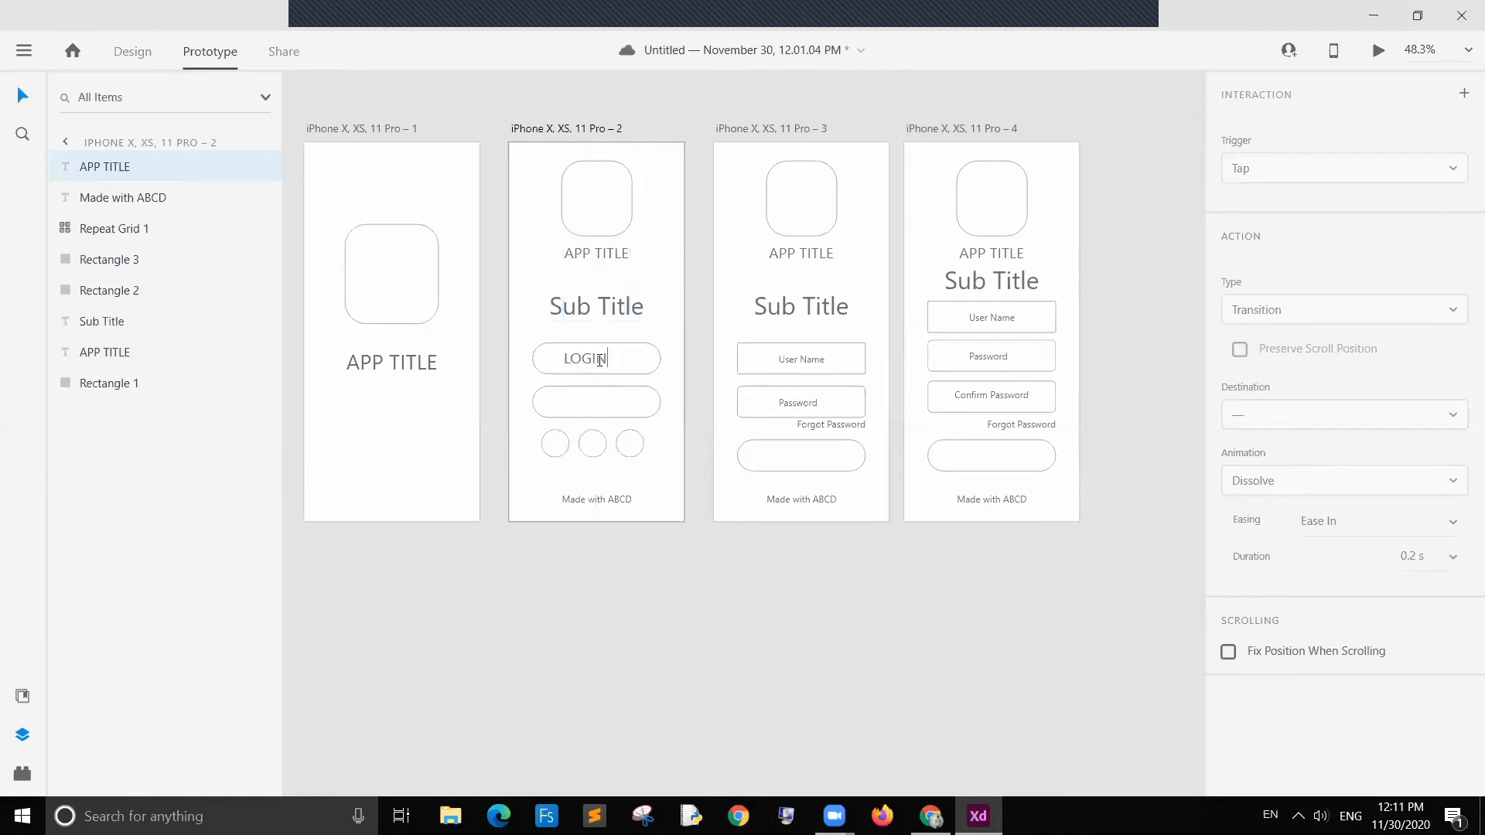
click(504, 305)
Step: Duplicate the LOGIN label into the second field and change its text to SIGNUP
click(611, 365)
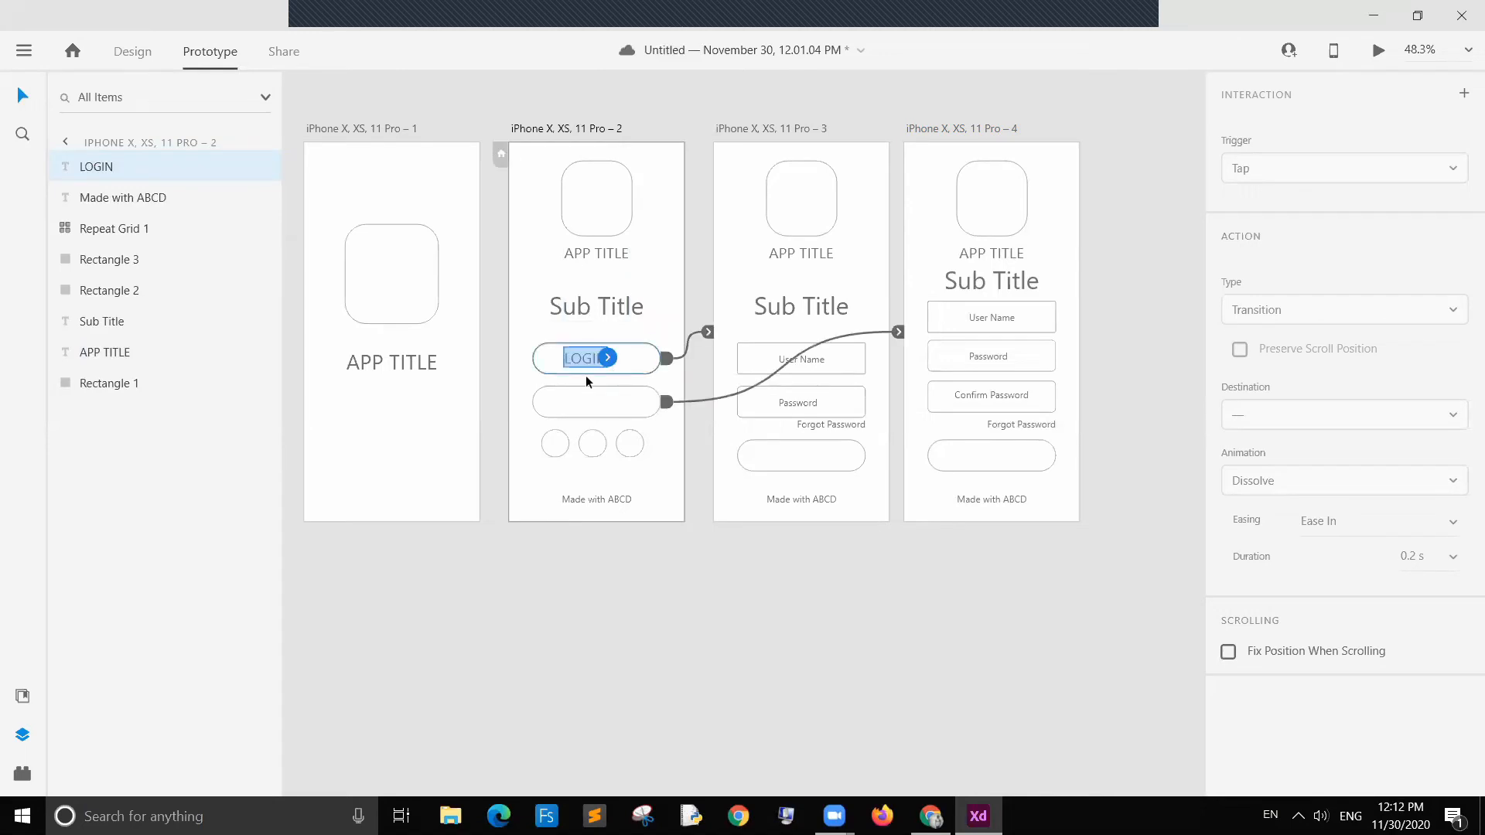
key(ctrl+d)
mouse_move(587, 379)
mouse_down()
mouse_move(586, 408)
mouse_move(597, 362)
mouse_up()
click(592, 406)
double_click(593, 406)
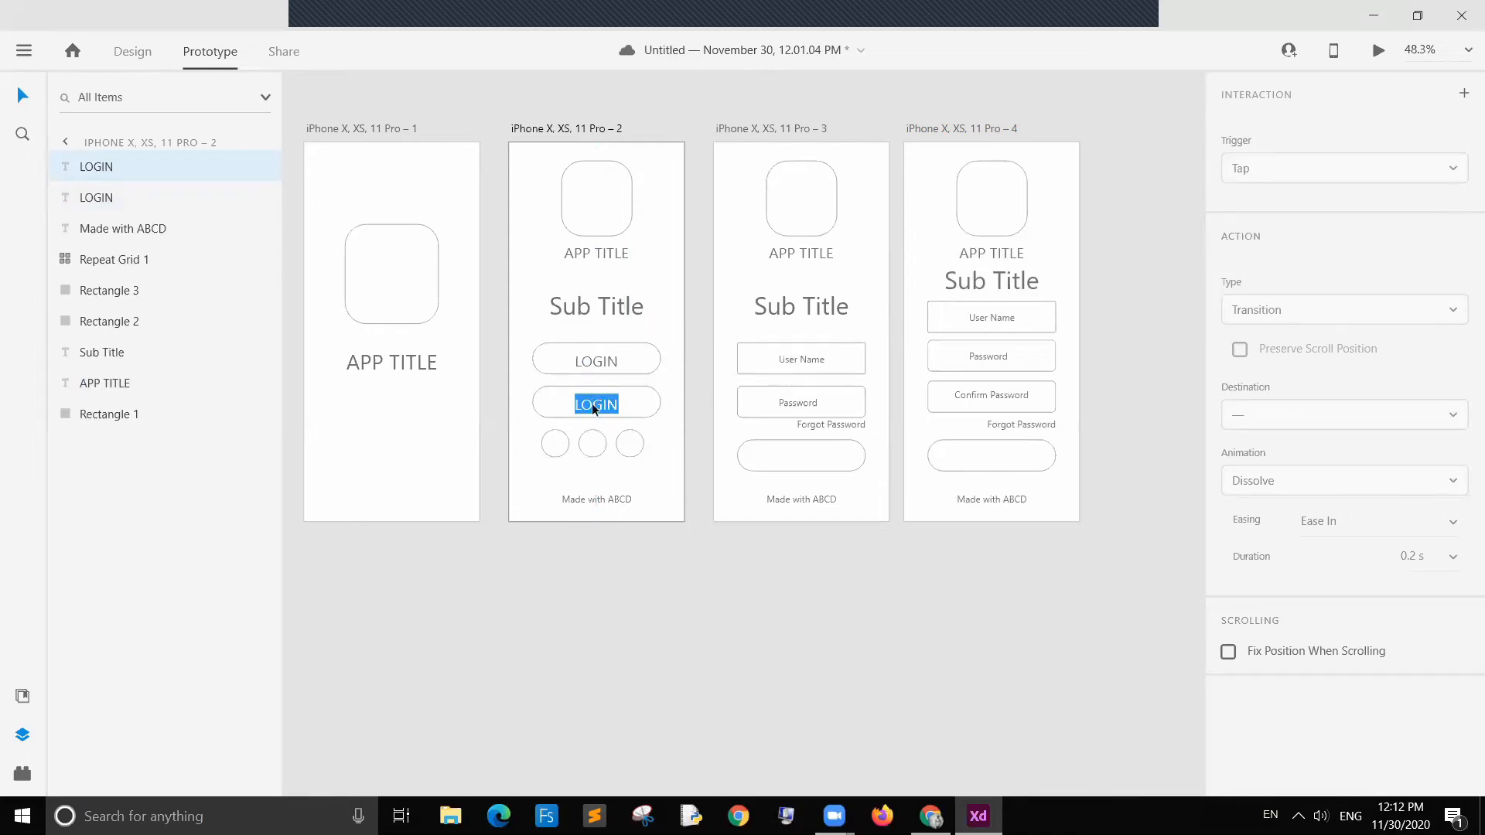
text(SIGNUP)
key(Escape)
Step: Nudge the SIGNUP and LOGIN labels vertically to center them within their fields
drag(600, 401, 600, 416)
click(670, 557)
click(587, 404)
double_click(587, 404)
click(662, 558)
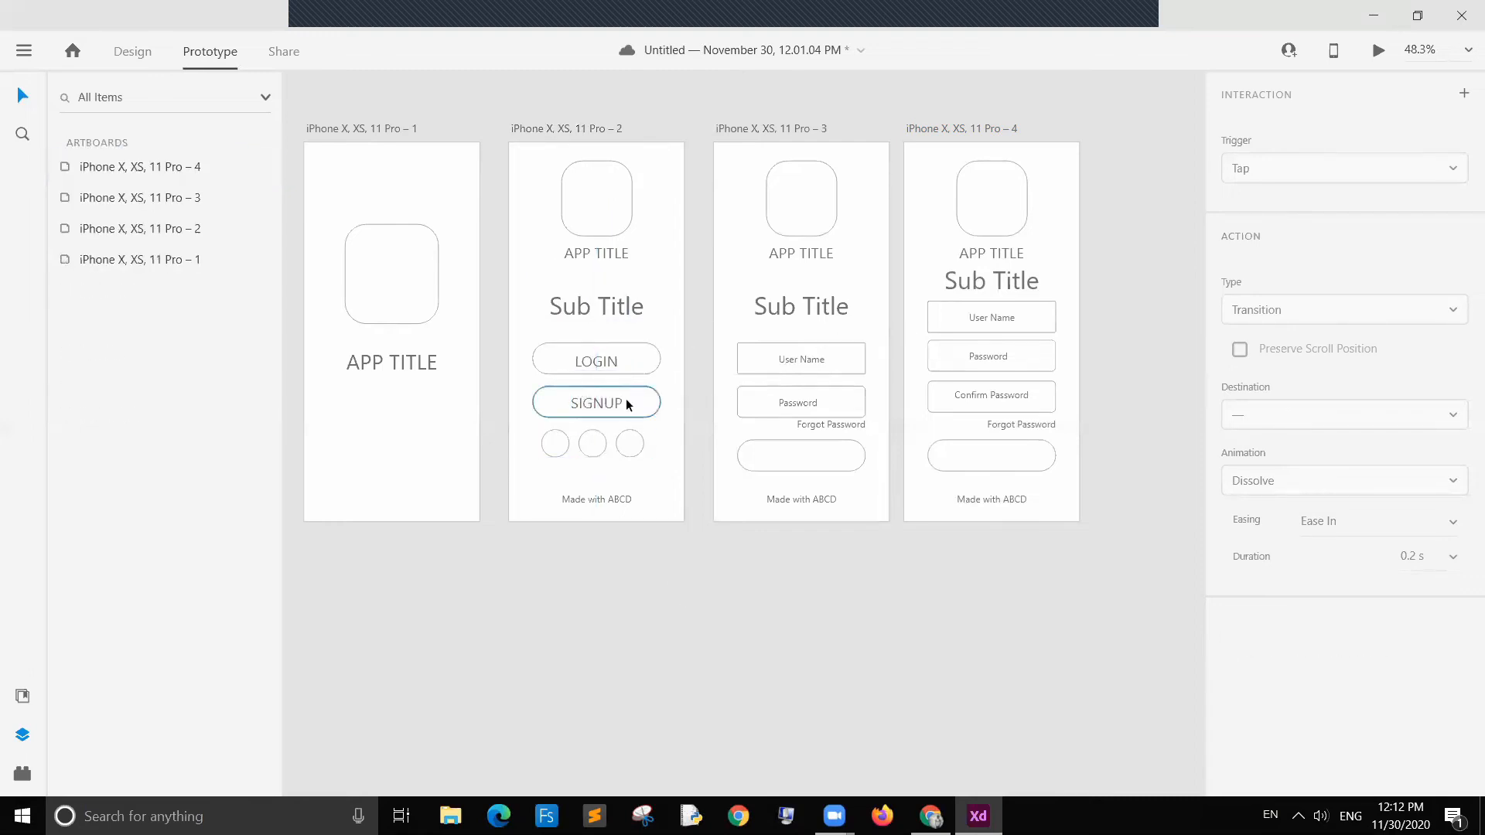
drag(586, 366, 586, 363)
double_click(586, 360)
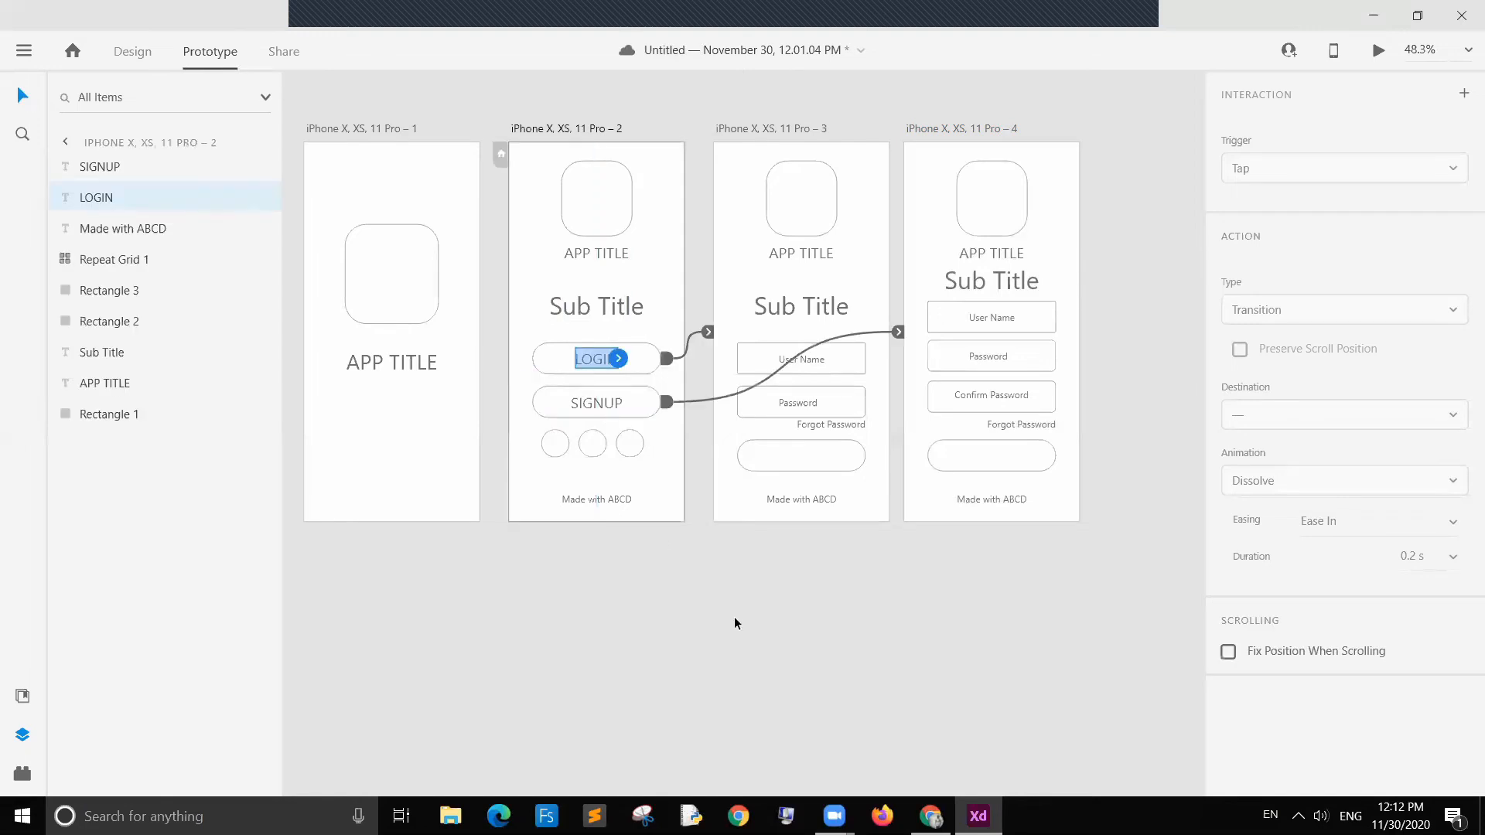
click(753, 622)
Step: Make the SIGNUP label and its field into a single component
double_click(560, 403)
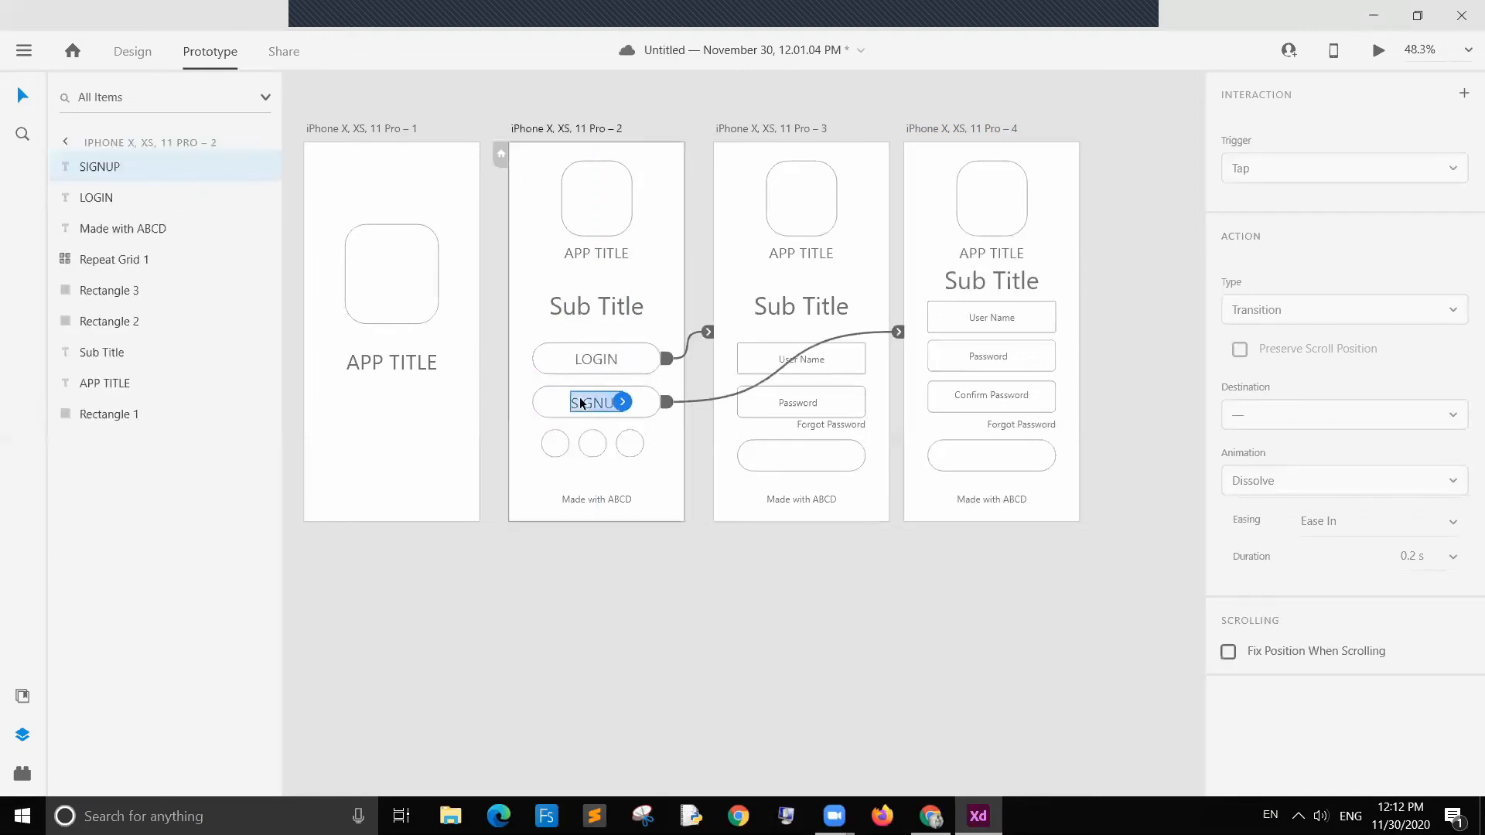
click(559, 402)
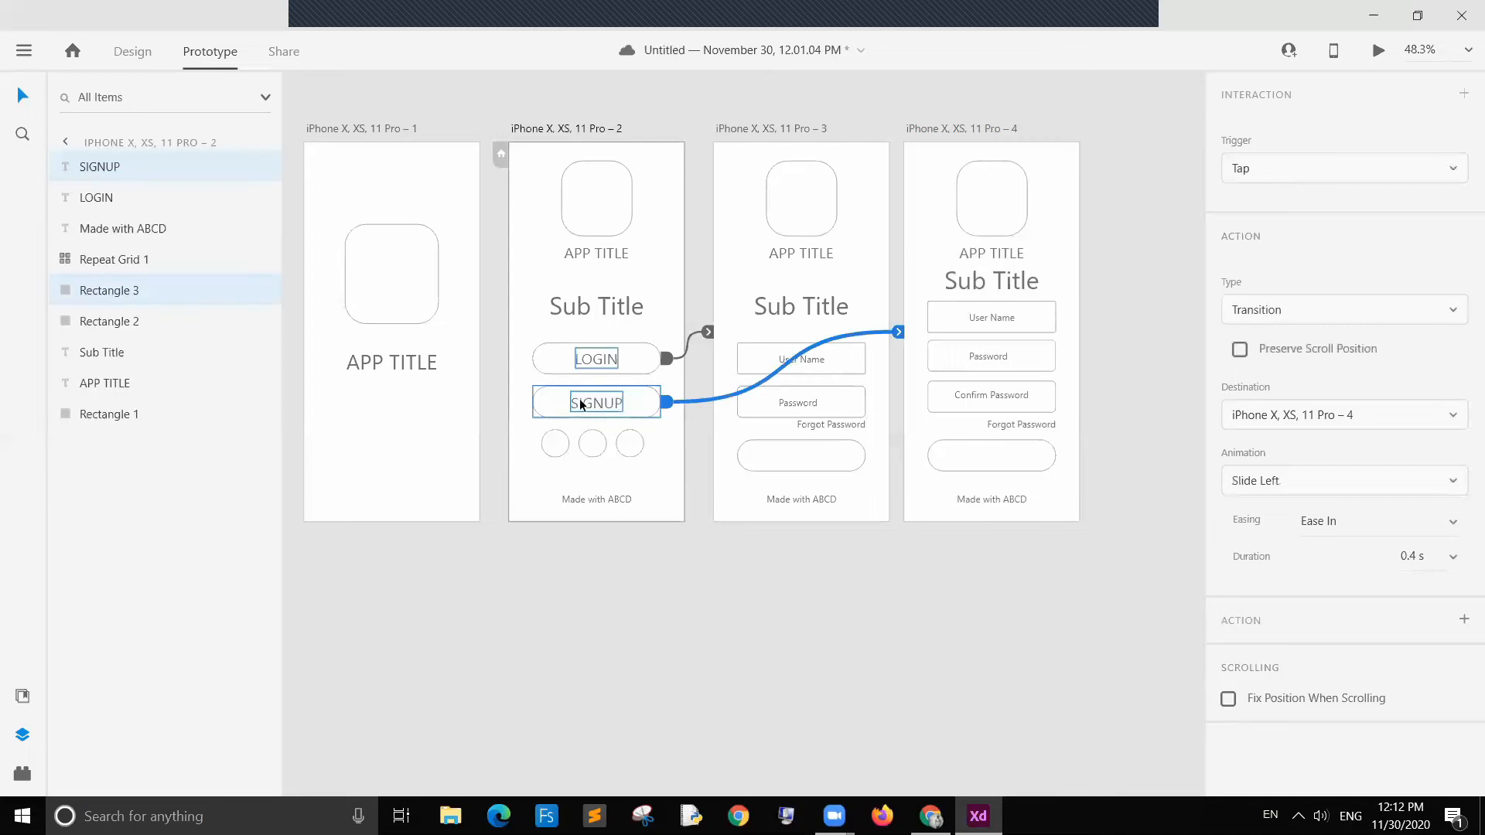
right_click(553, 404)
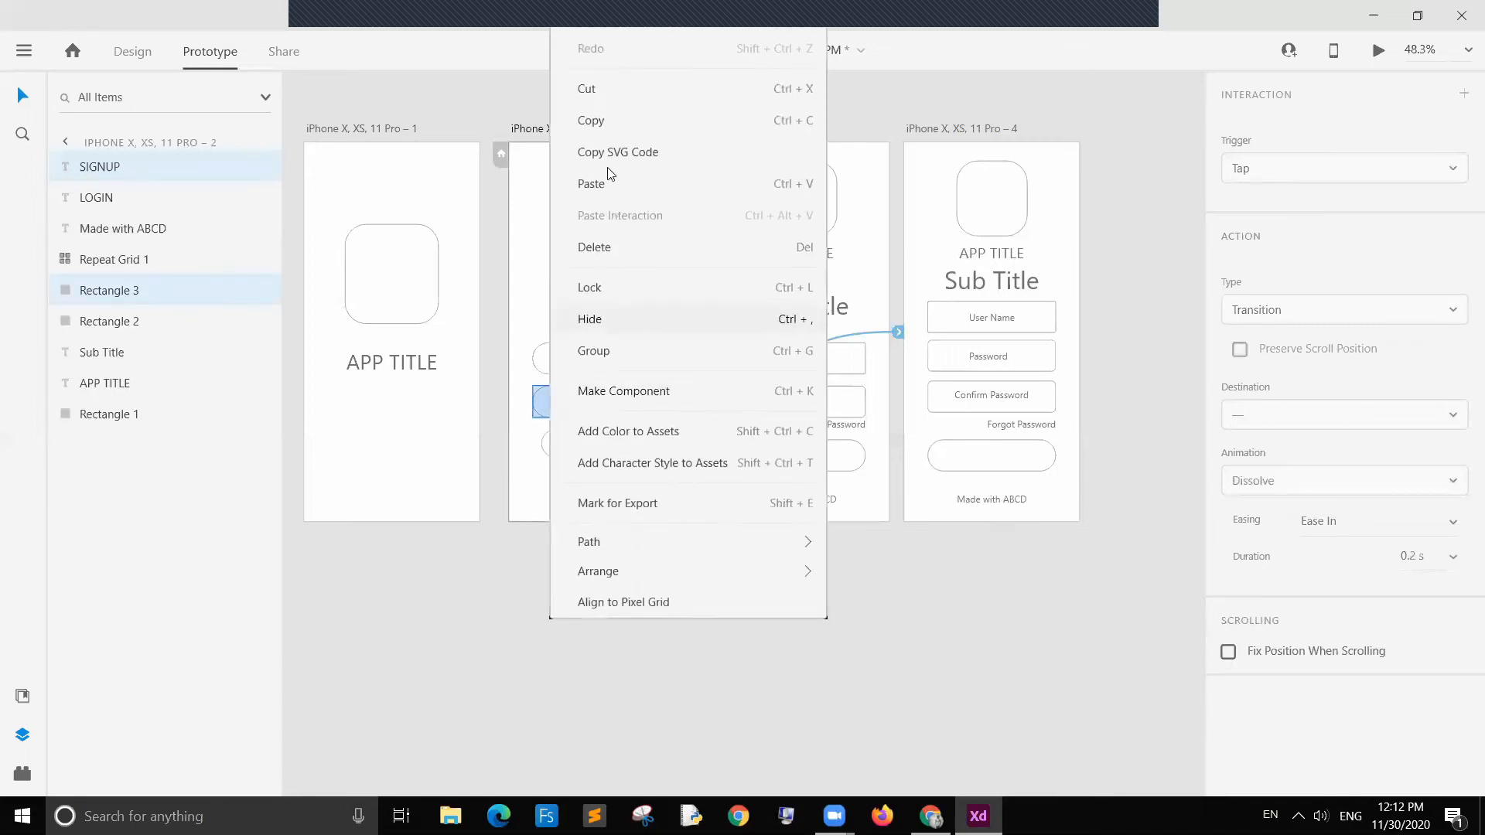
click(623, 391)
click(741, 577)
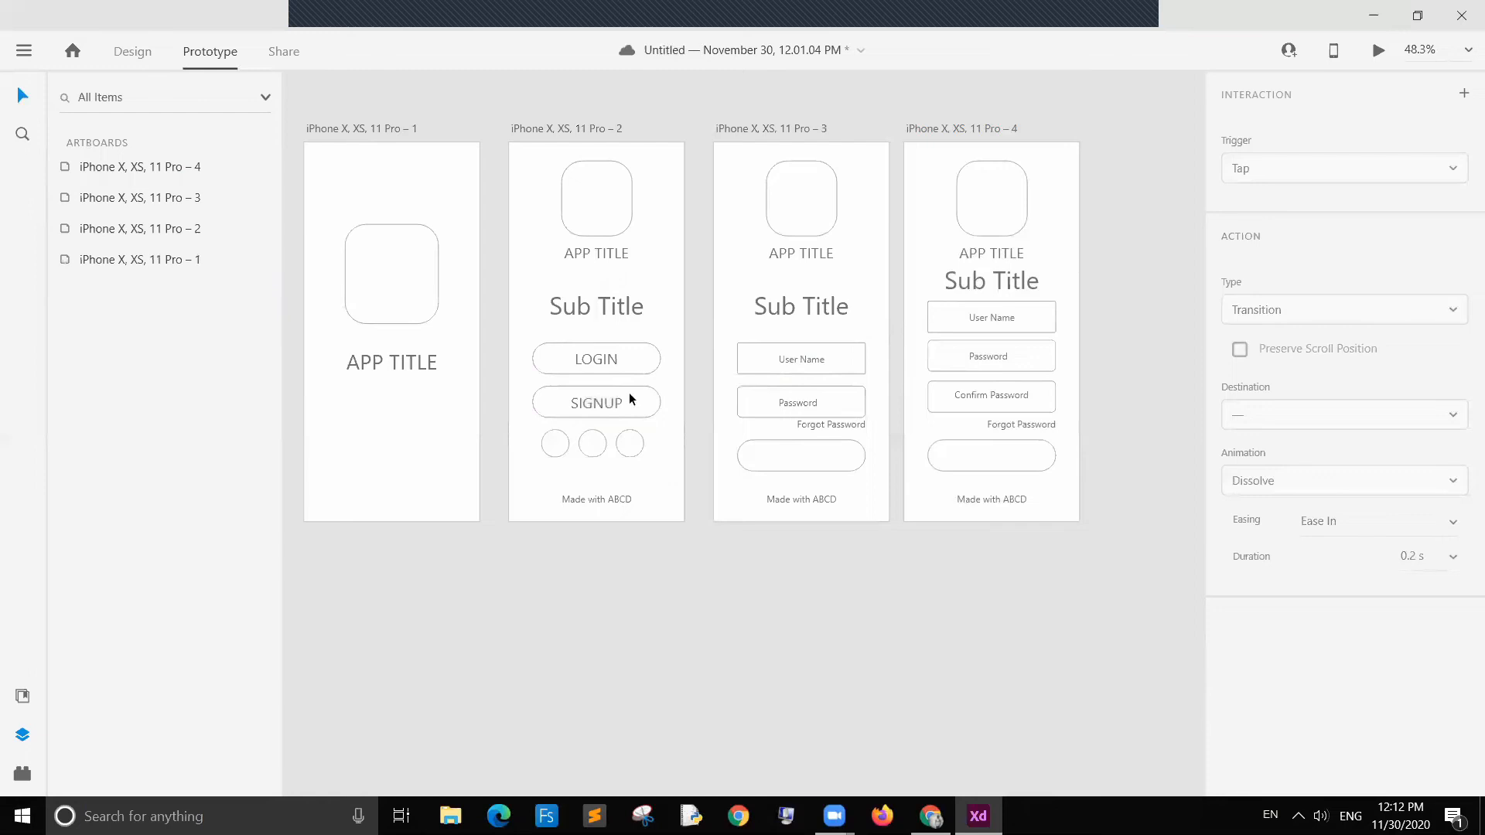
click(615, 402)
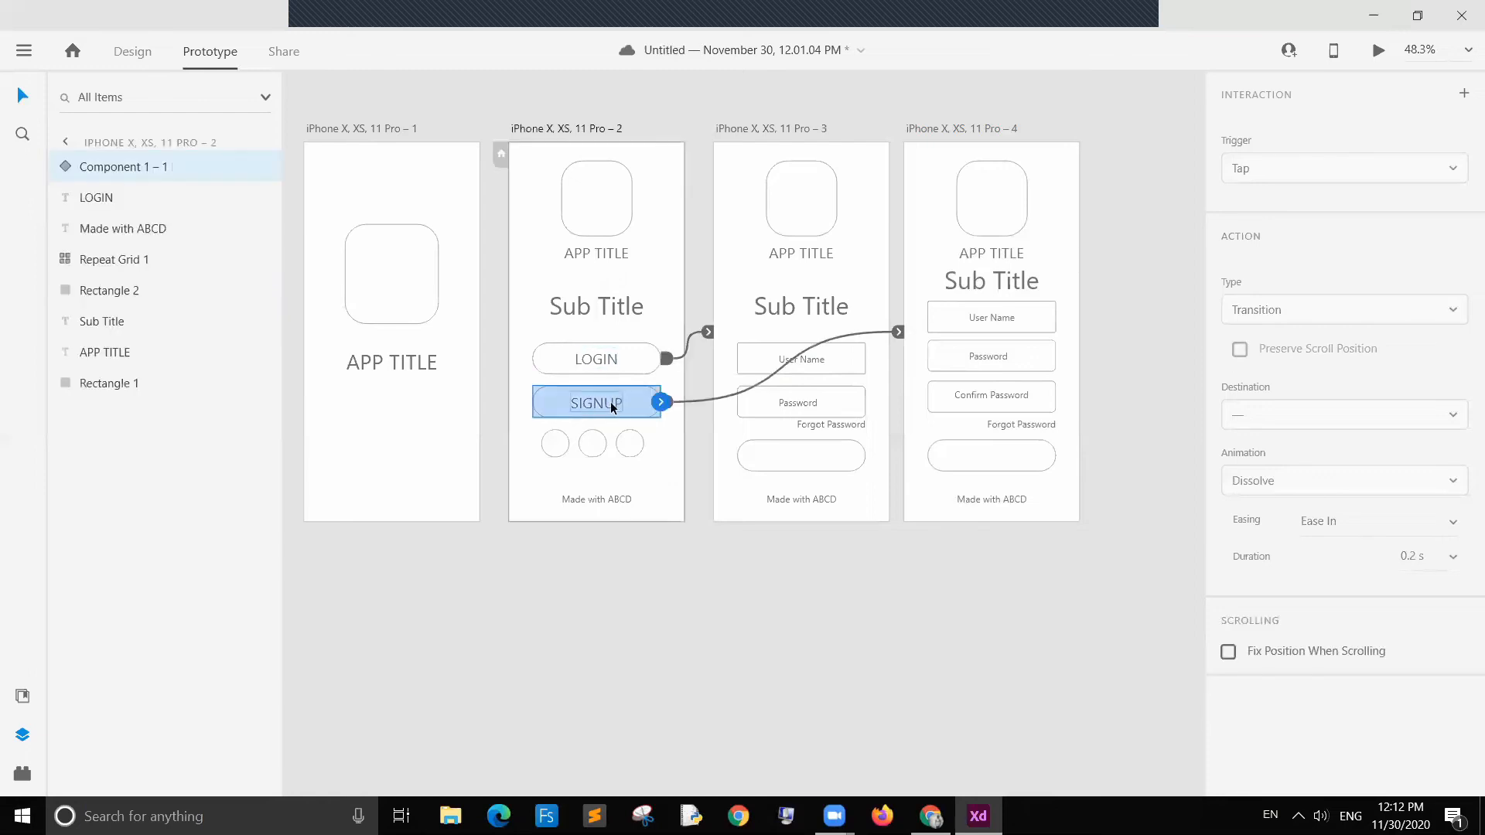
click(726, 628)
Step: Make the LOGIN label and its field into a single component
click(584, 363)
click(556, 358)
right_click(557, 356)
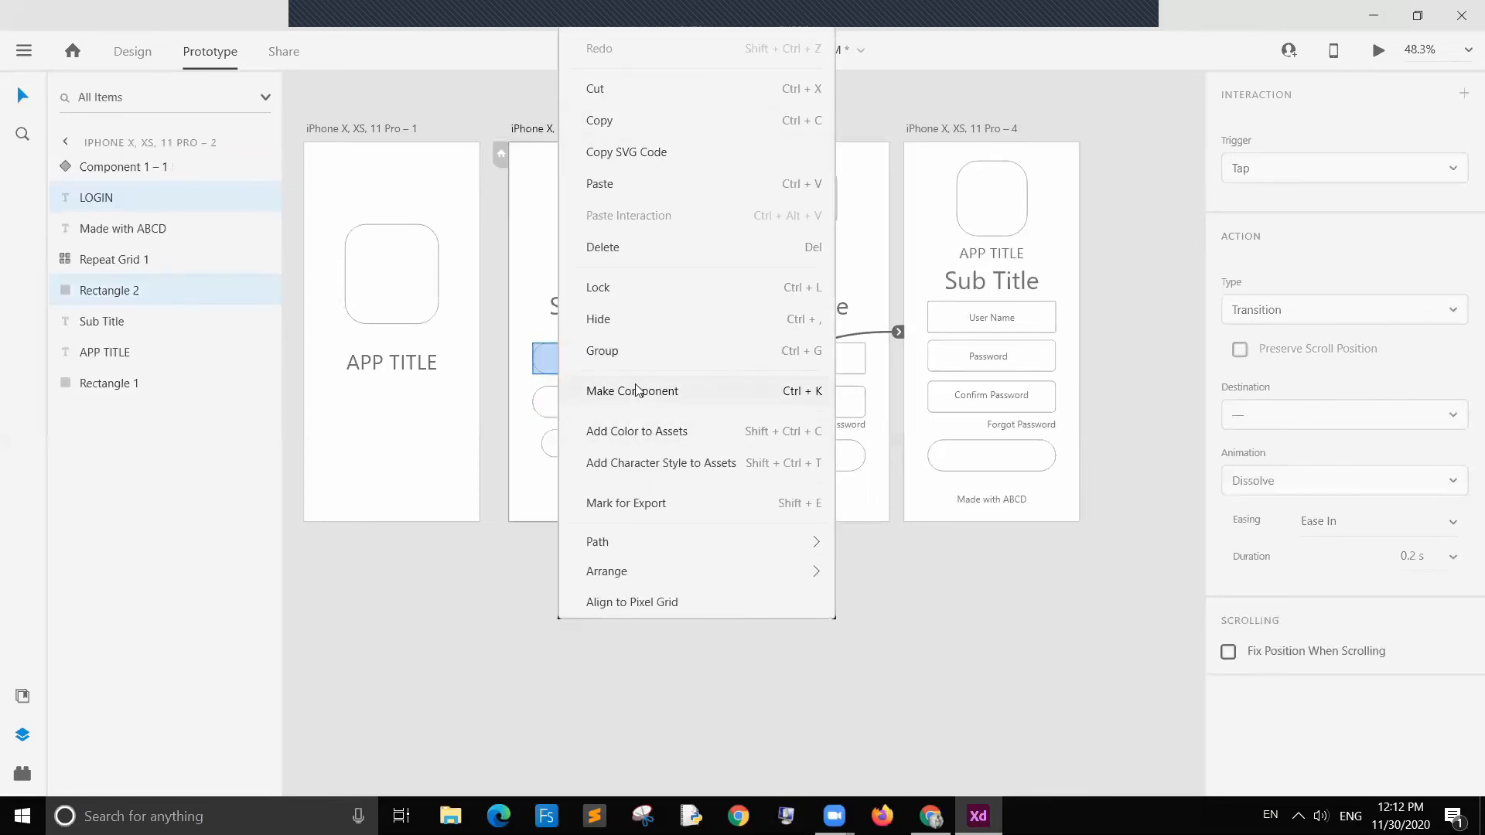
click(636, 390)
click(707, 611)
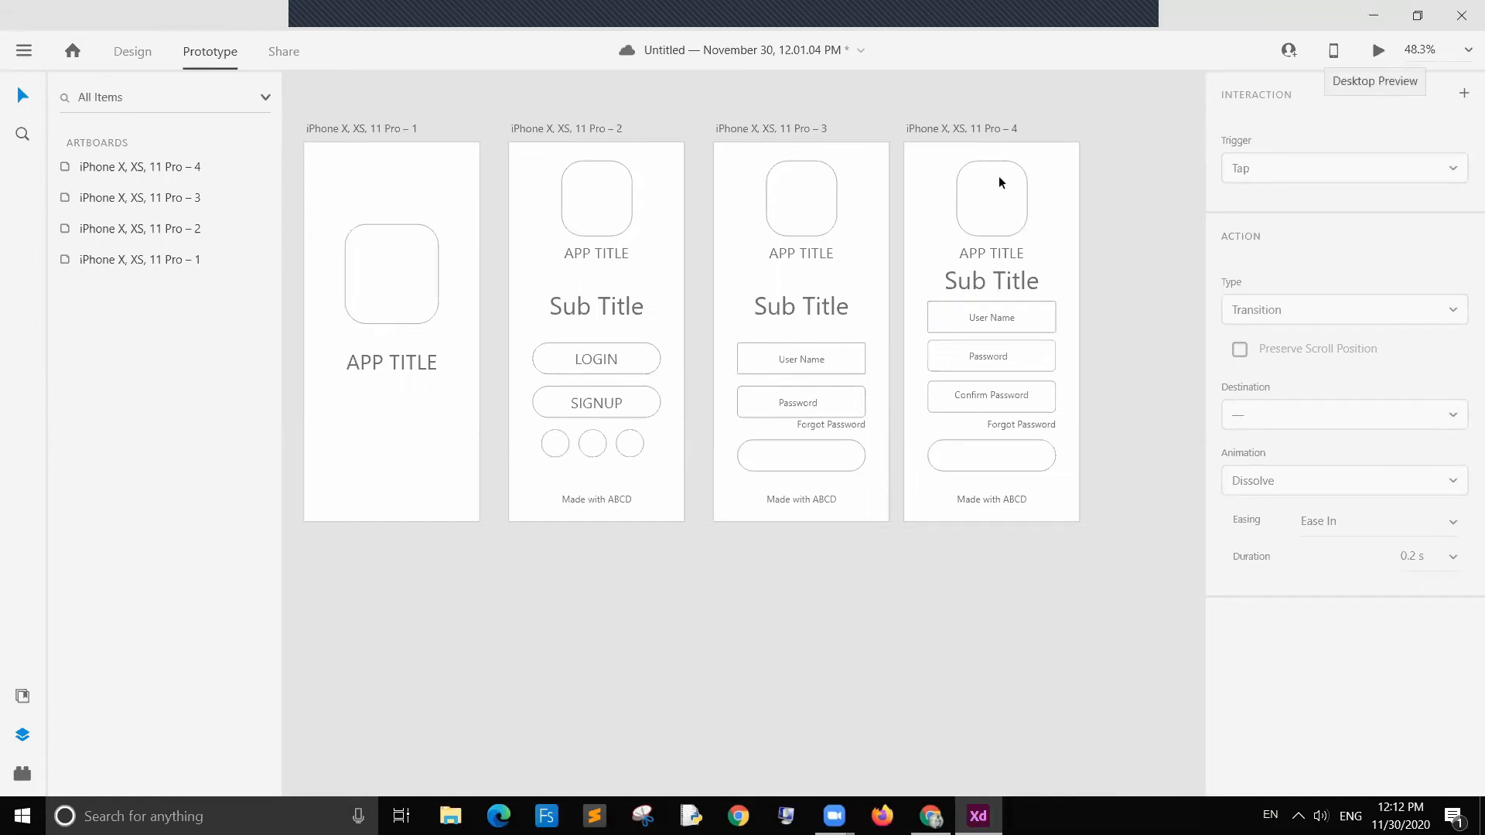
Step: Preview the prototype and test the LOGIN button and back navigation
click(666, 216)
click(1135, 285)
key(ctrl+Return)
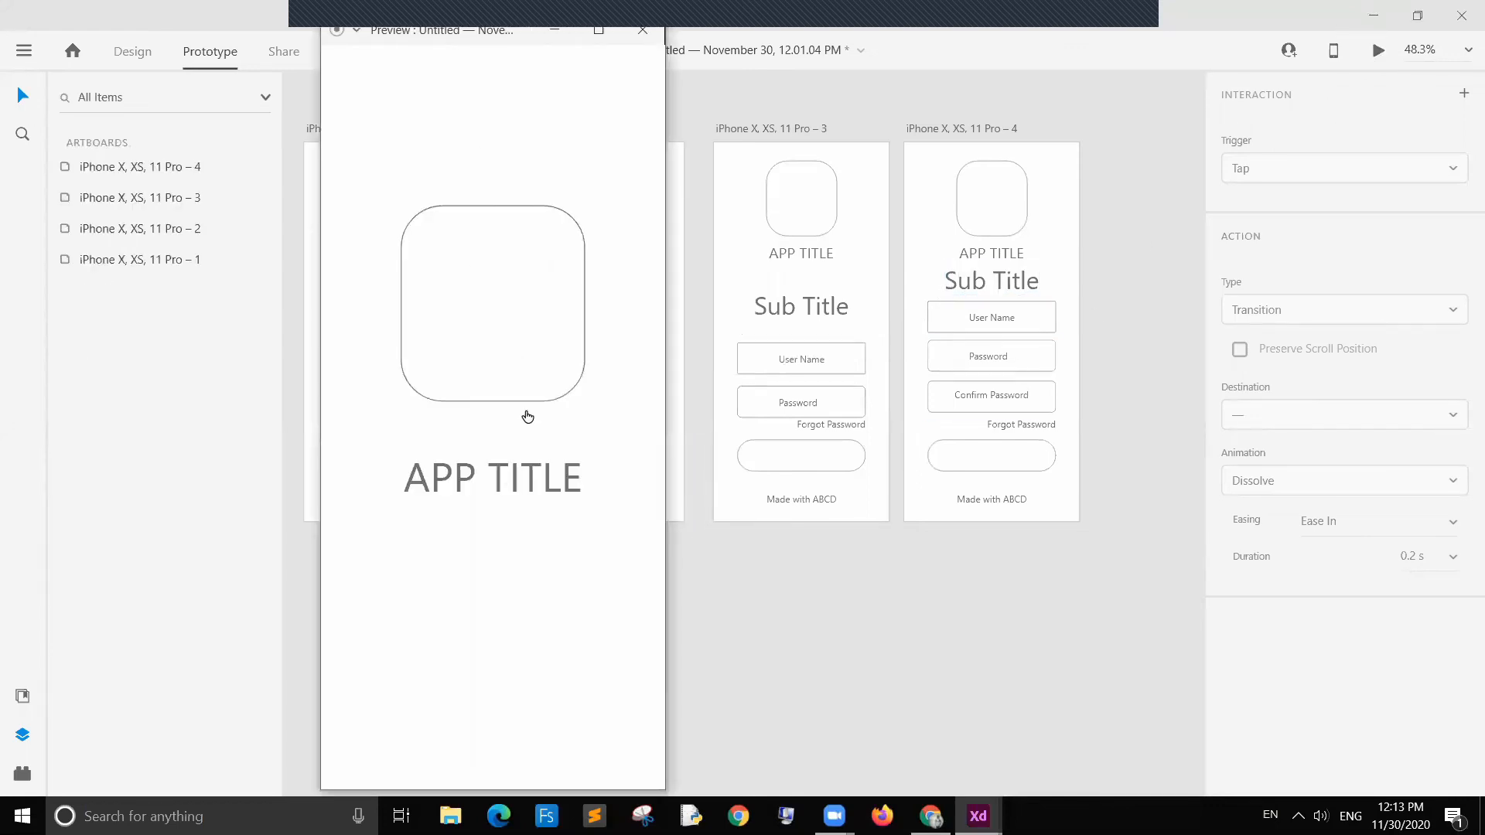
click(606, 486)
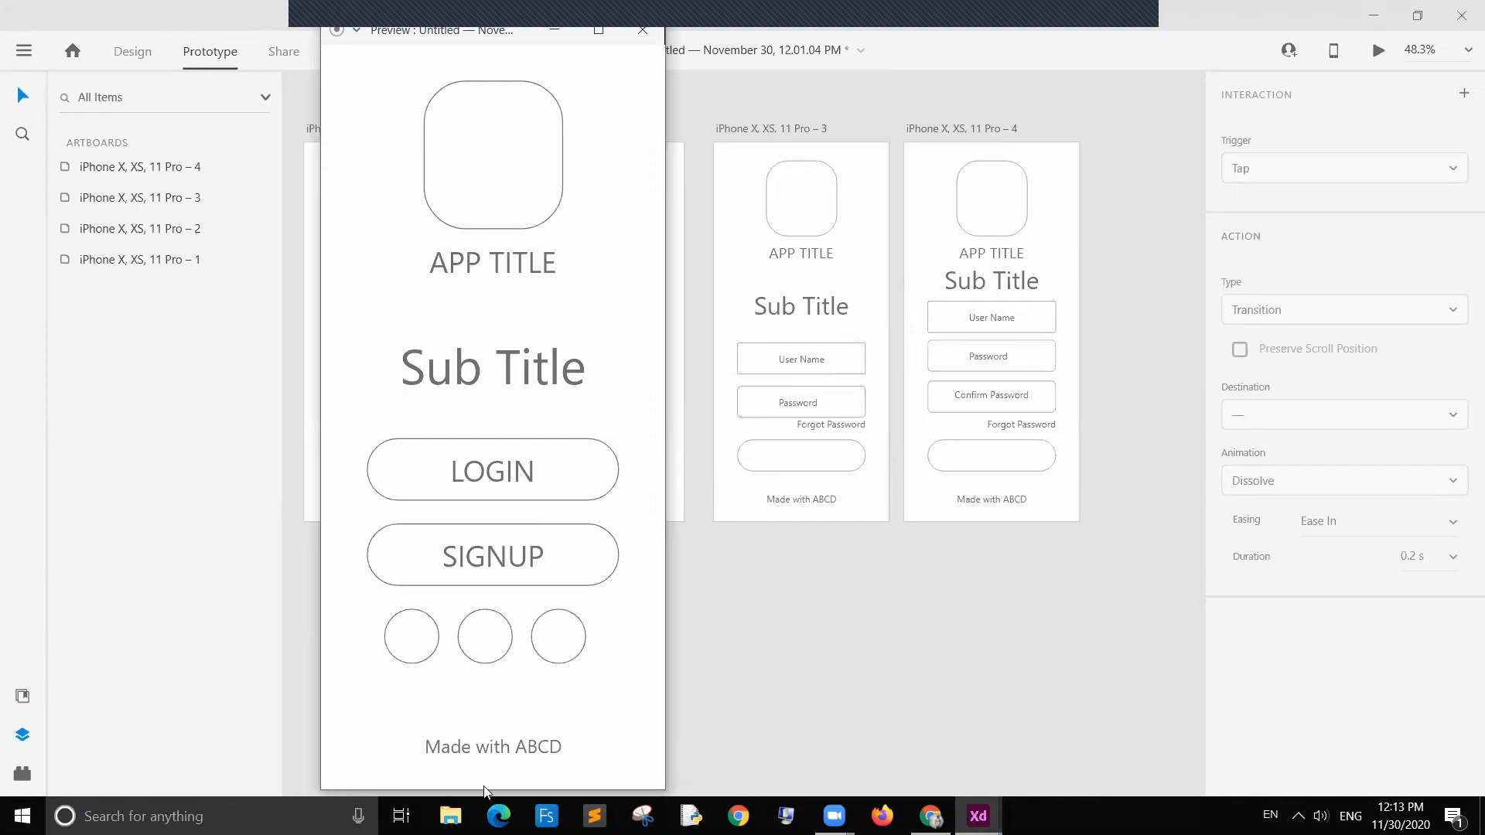
click(539, 473)
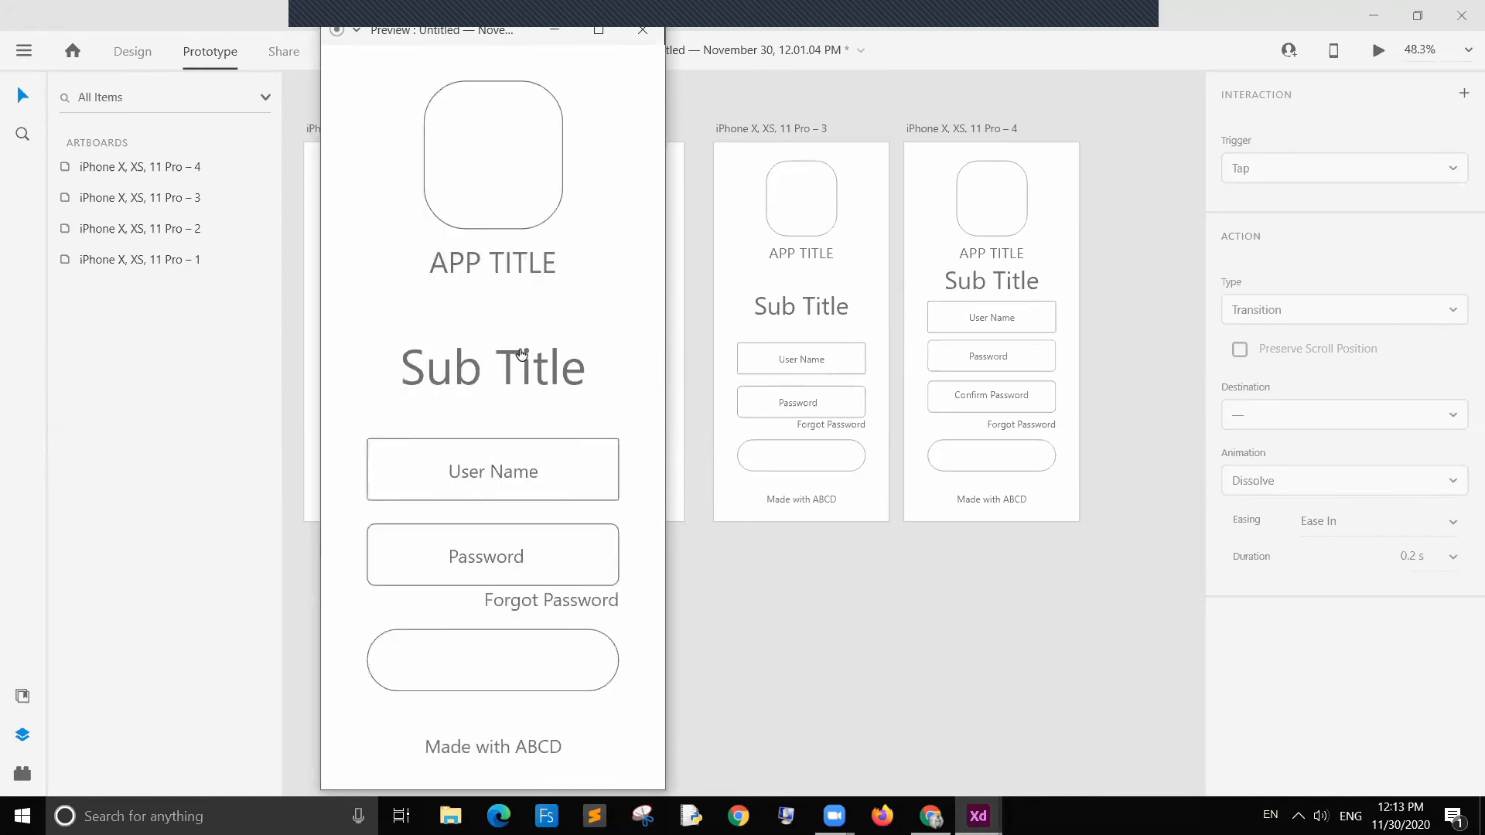
click(619, 200)
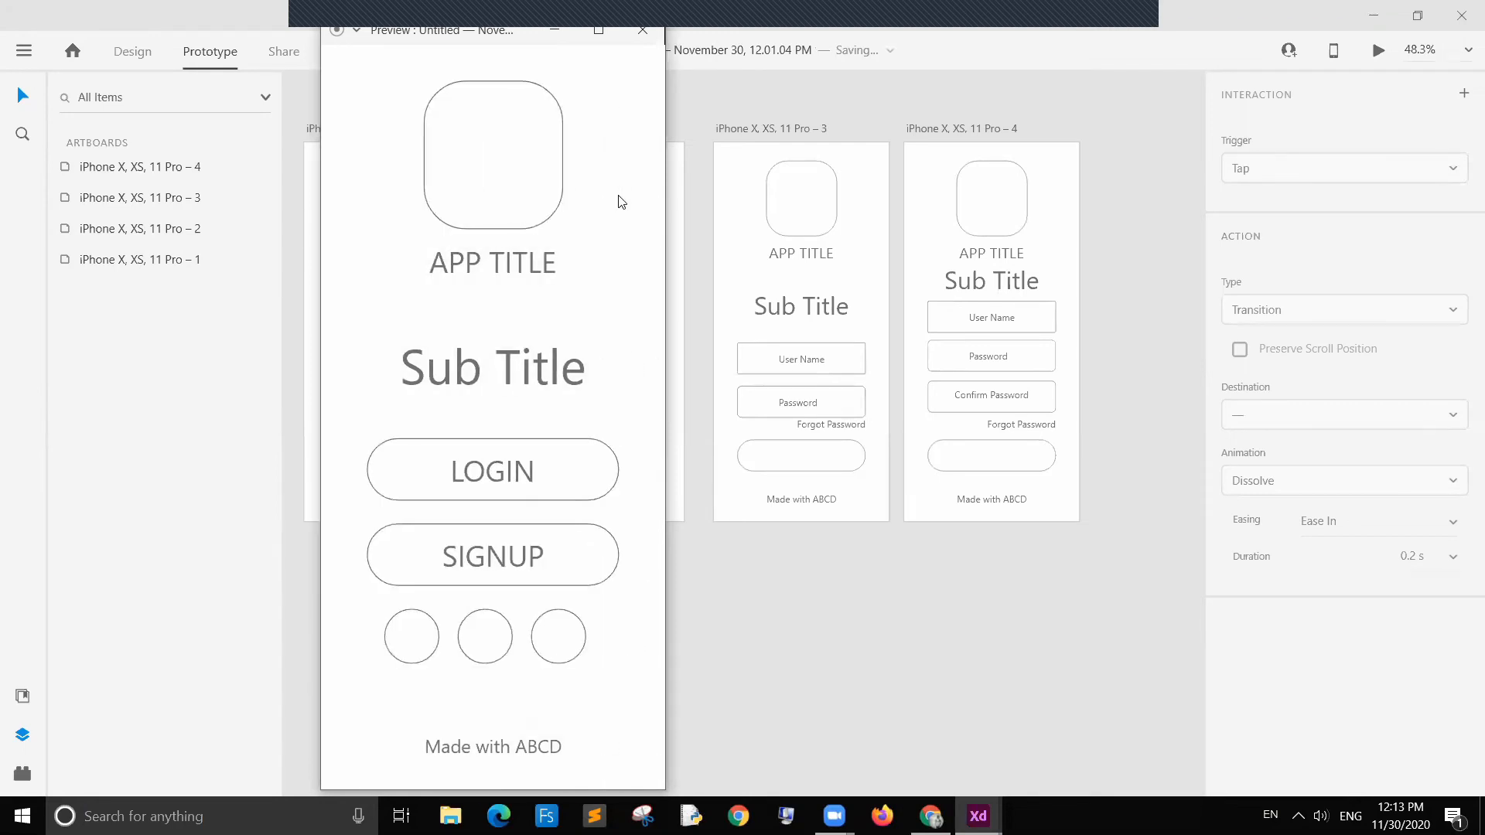
Step: Test the SIGNUP button and back navigation in the preview, then close the preview window
click(499, 559)
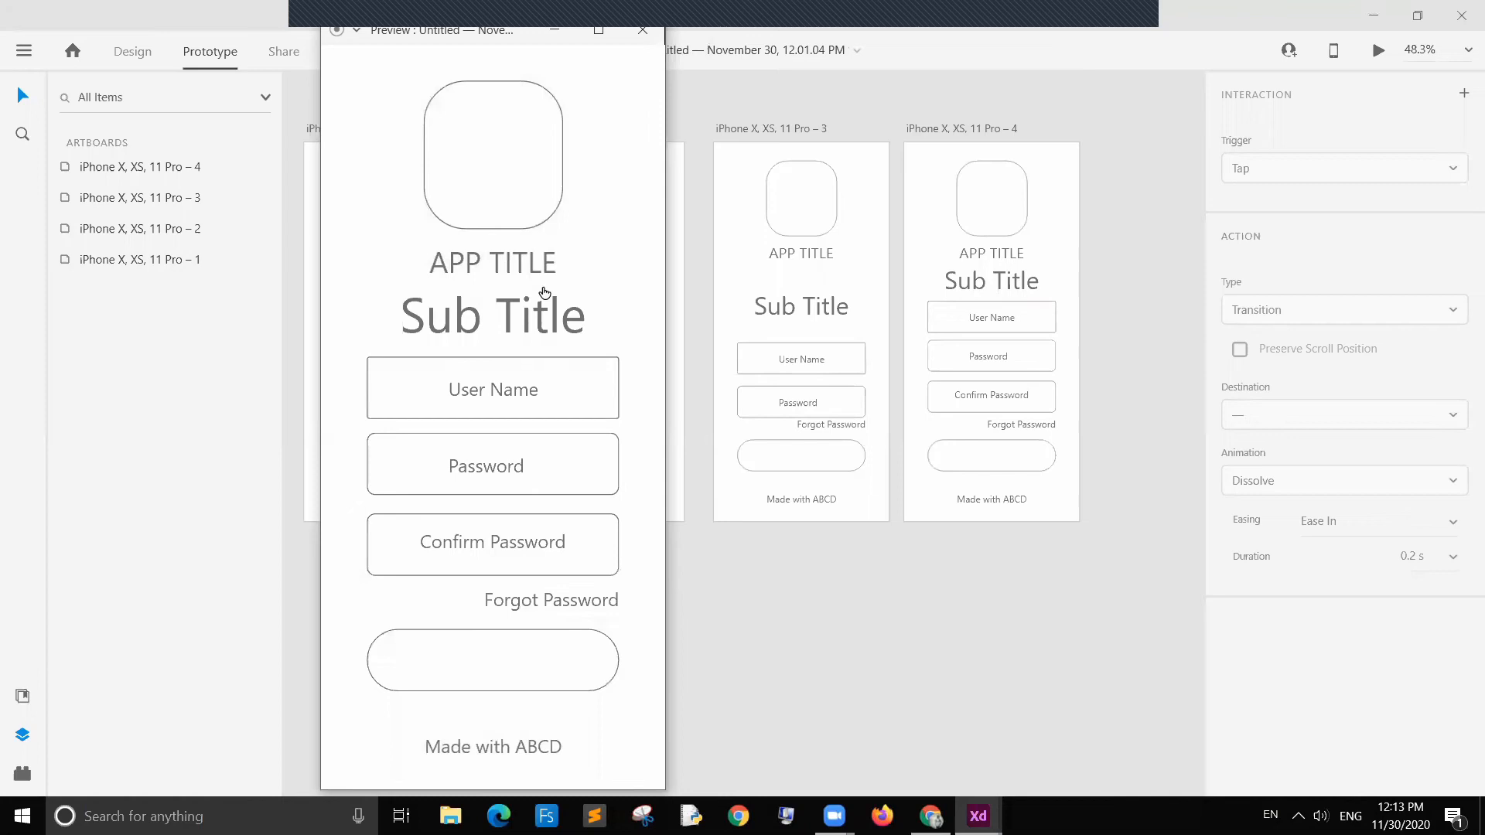
click(610, 103)
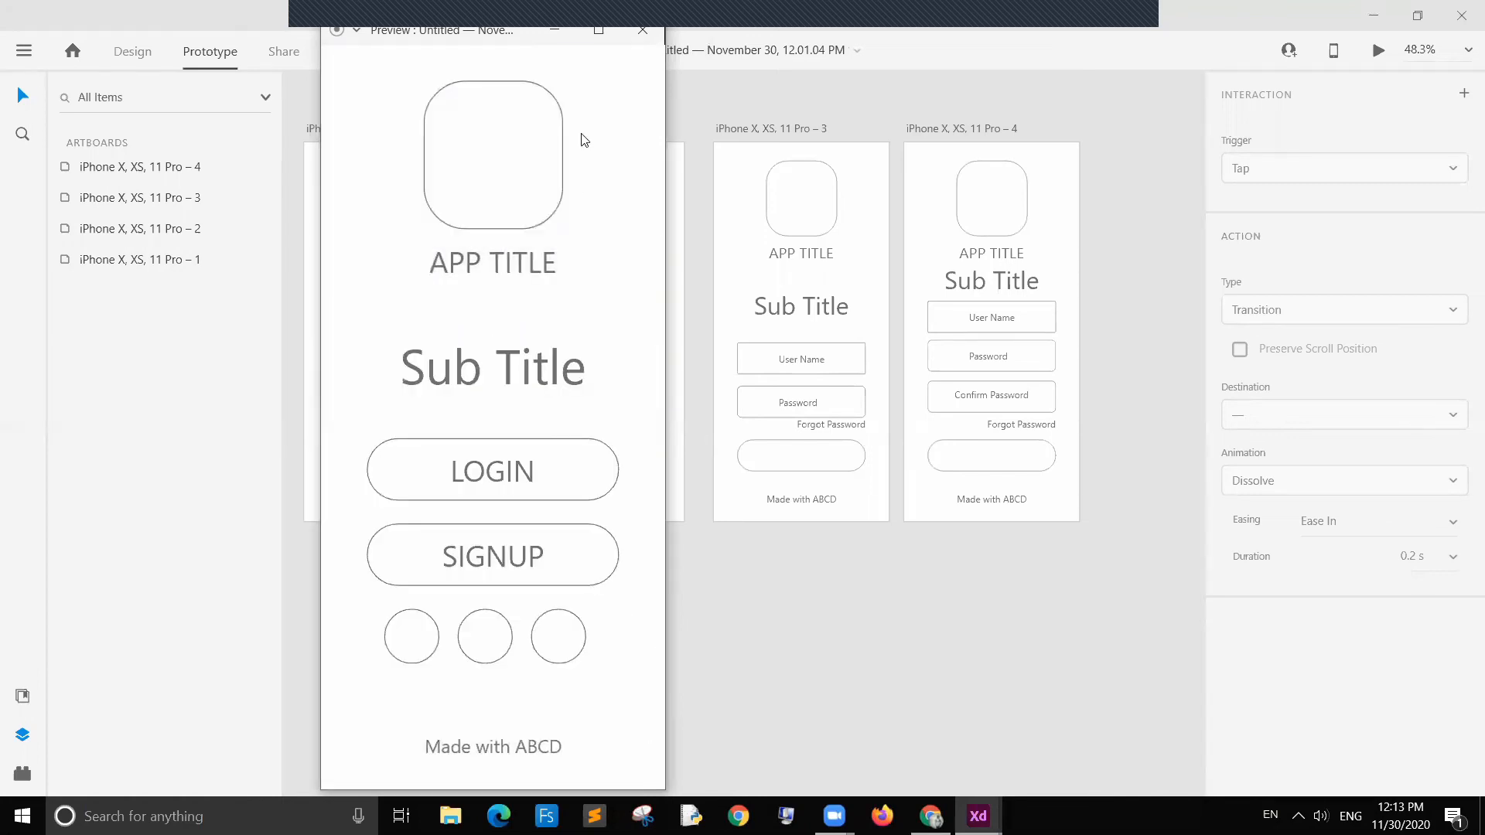
click(641, 35)
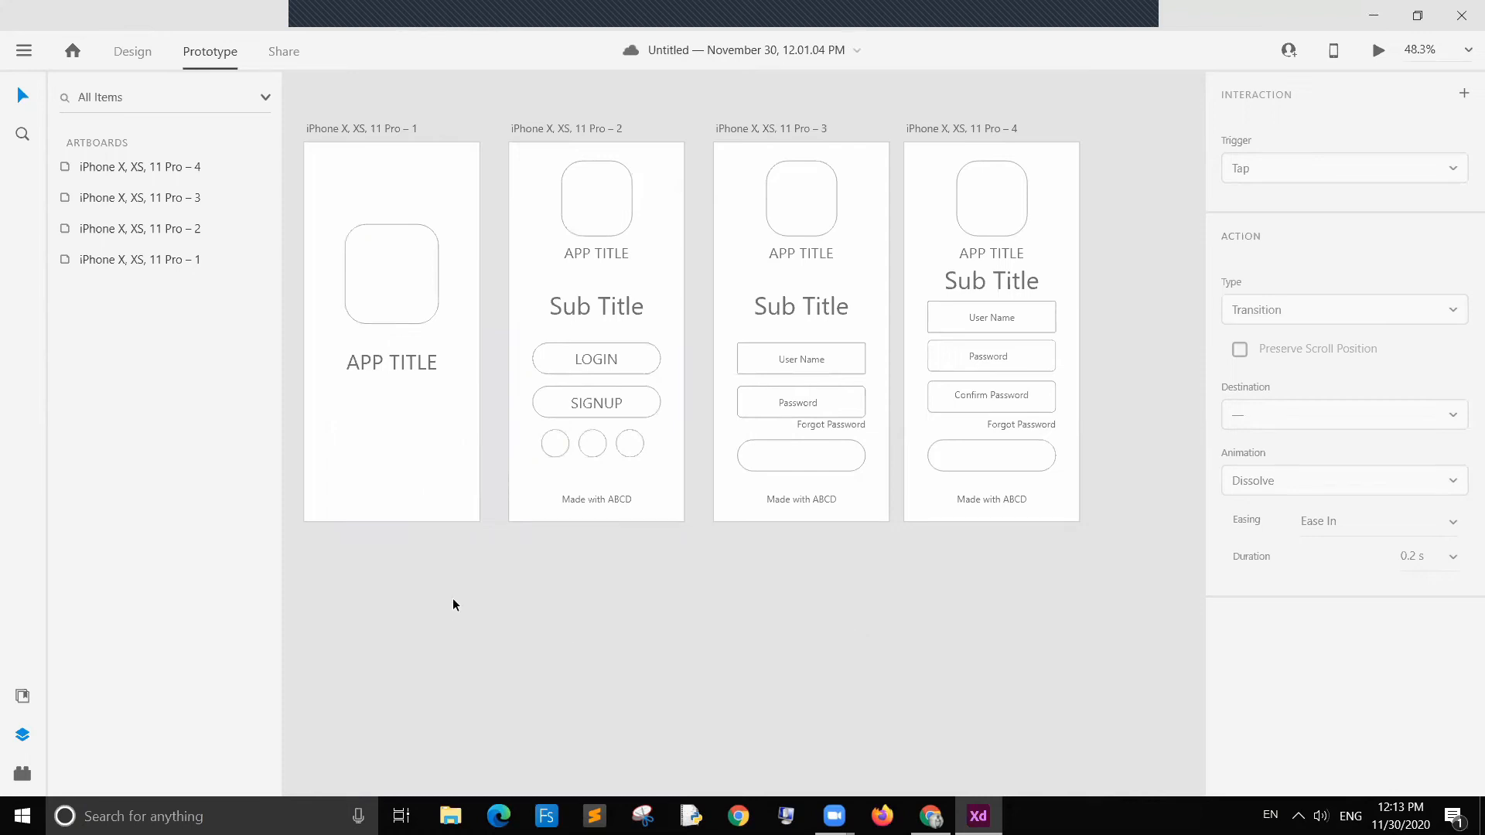
Step: Duplicate the splash-screen artboard into a new fifth artboard below the first row
drag(383, 89, 1050, 531)
click(728, 649)
click(392, 492)
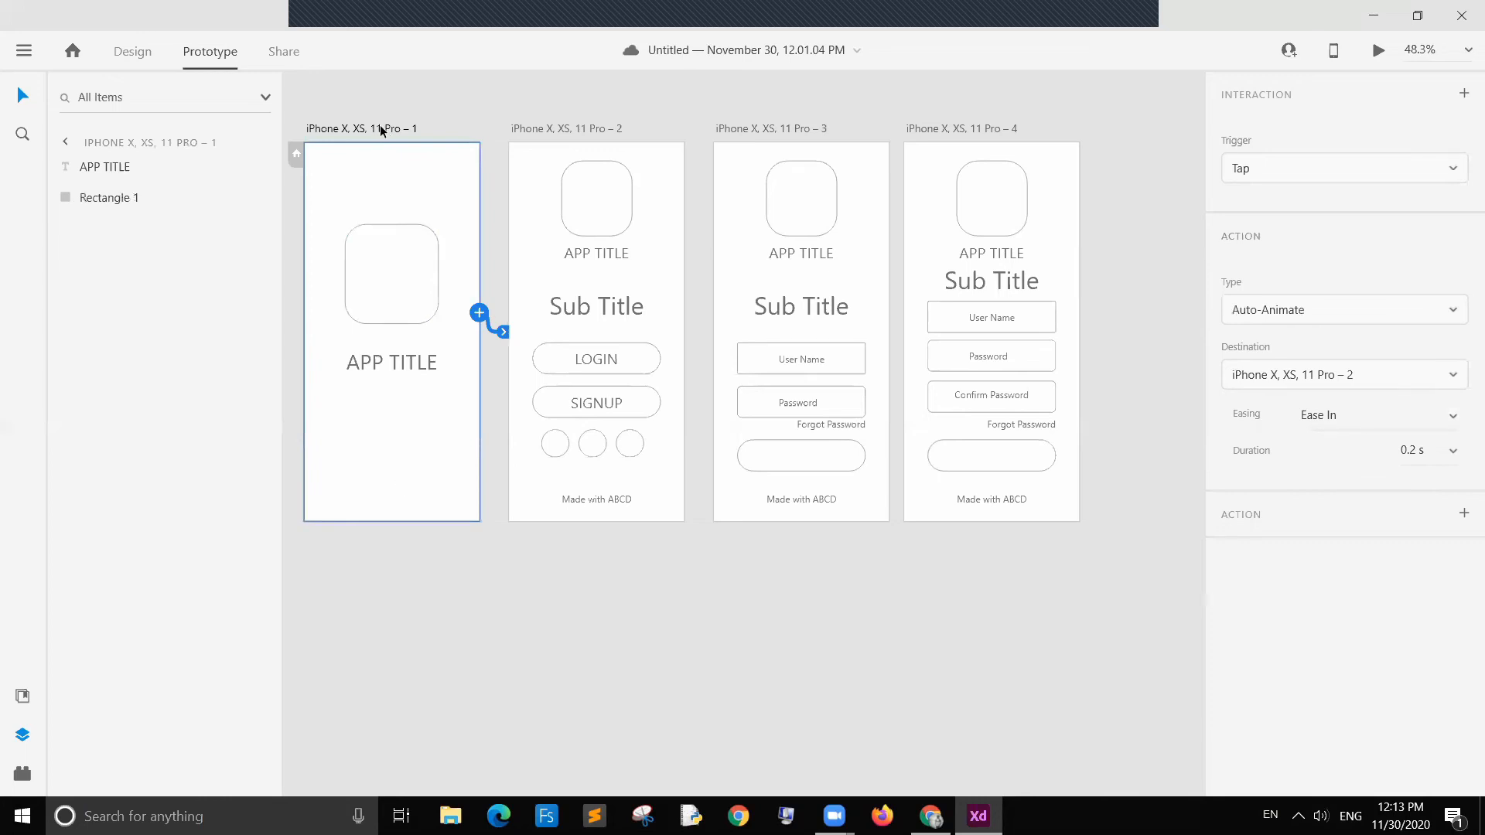
drag(381, 130, 381, 567)
scroll(563, 600, down, 2)
click(573, 629)
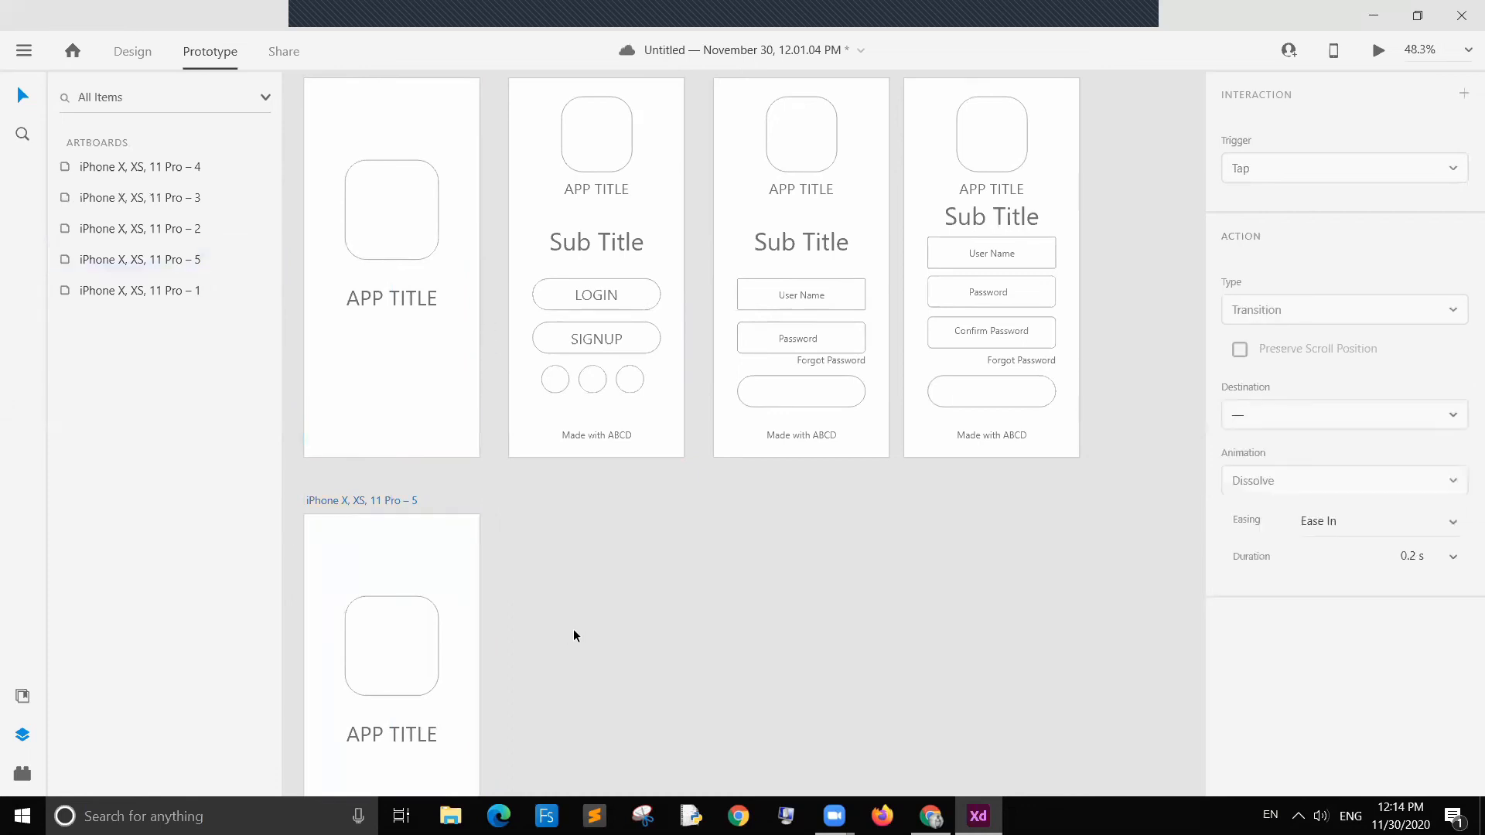
Step: Delete the prototype link copied onto the new artboard so it no longer transitions to the title screen
click(438, 676)
click(488, 684)
key(Delete)
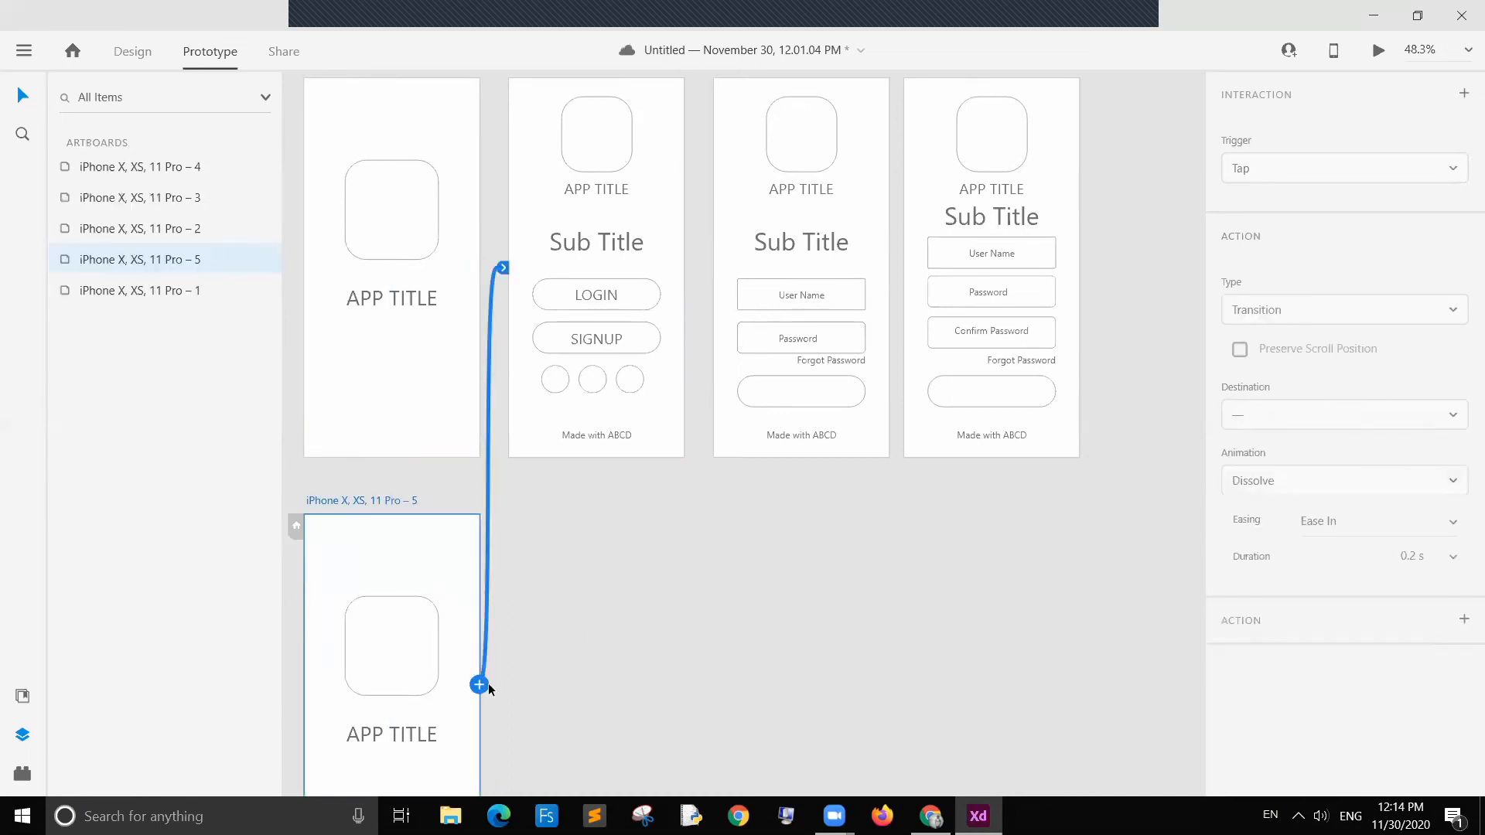
click(554, 648)
click(424, 424)
click(614, 596)
scroll(573, 580, down, 4)
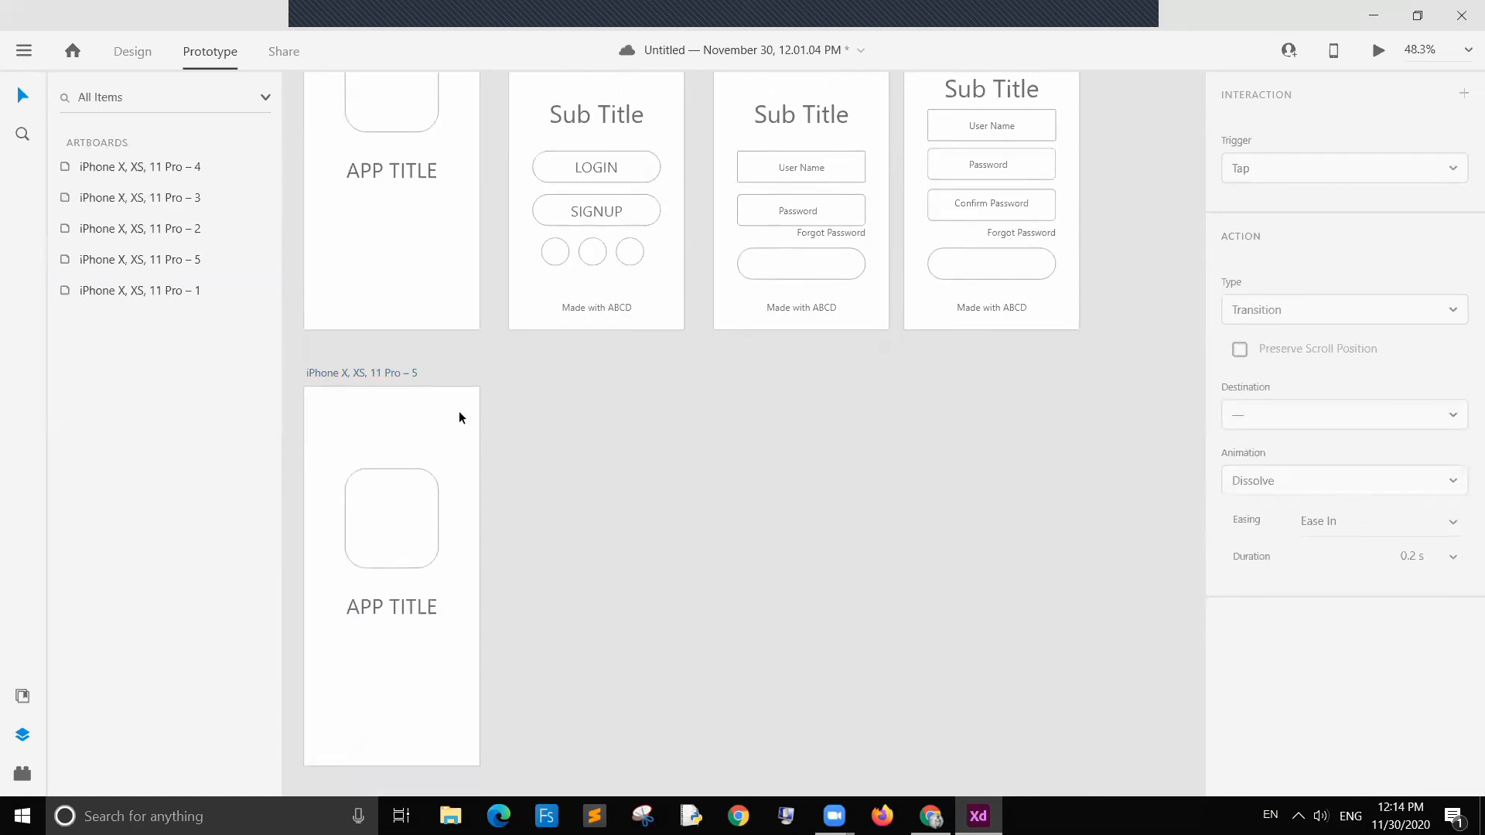
Step: Delete the APP TITLE text and logo rectangle from the new artboard, and nudge the artboard closer to the row above
click(434, 424)
click(600, 541)
click(415, 606)
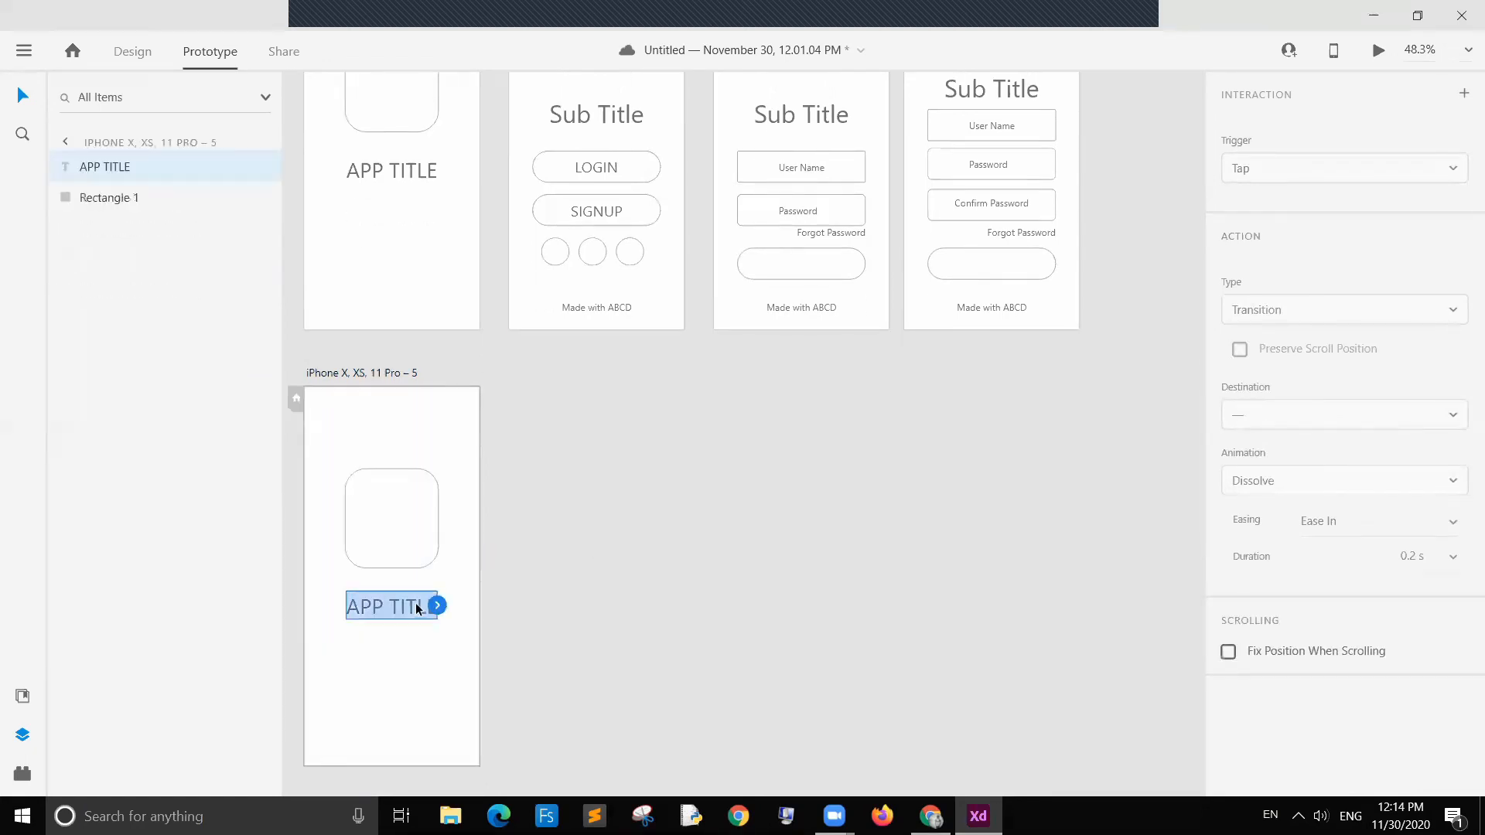
key(Delete)
click(355, 518)
key(Delete)
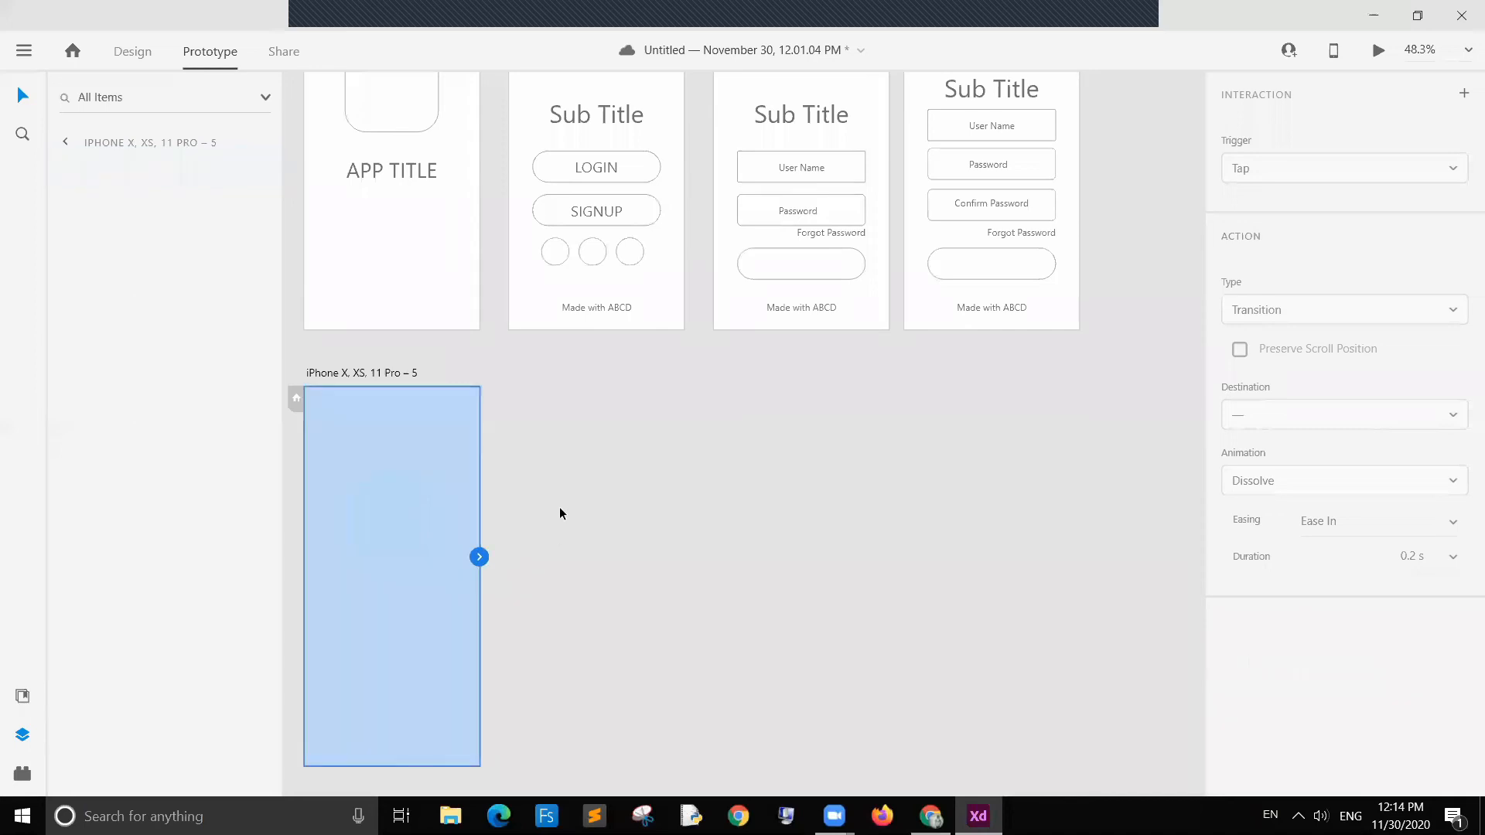
click(596, 539)
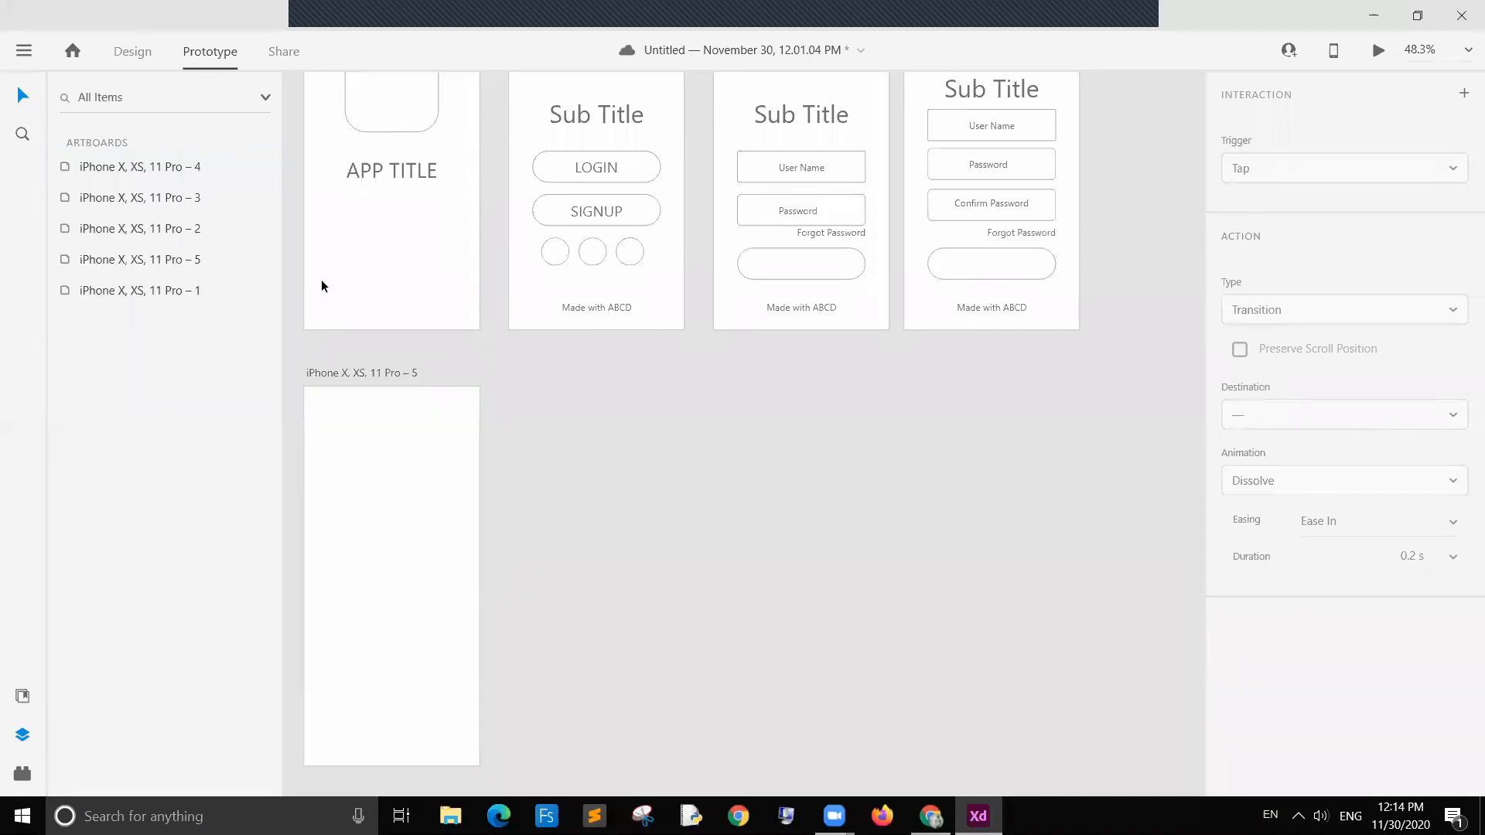
mouse_move(391, 496)
mouse_down()
mouse_move(391, 454)
mouse_move(393, 470)
mouse_up()
click(633, 512)
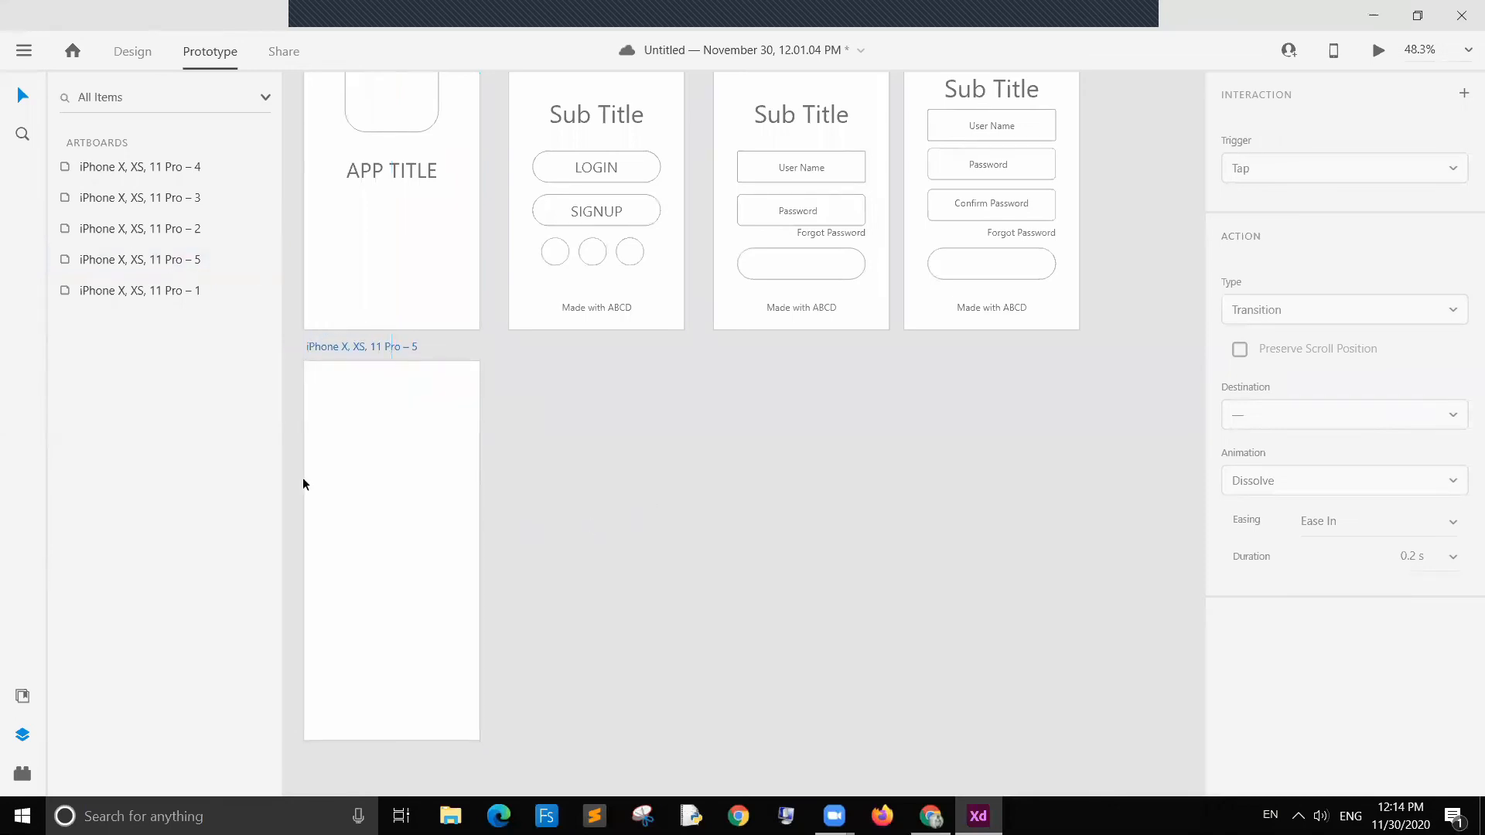
Step: Add the text "Welcome Mr.ABC" near the top-left of the new artboard
click(133, 51)
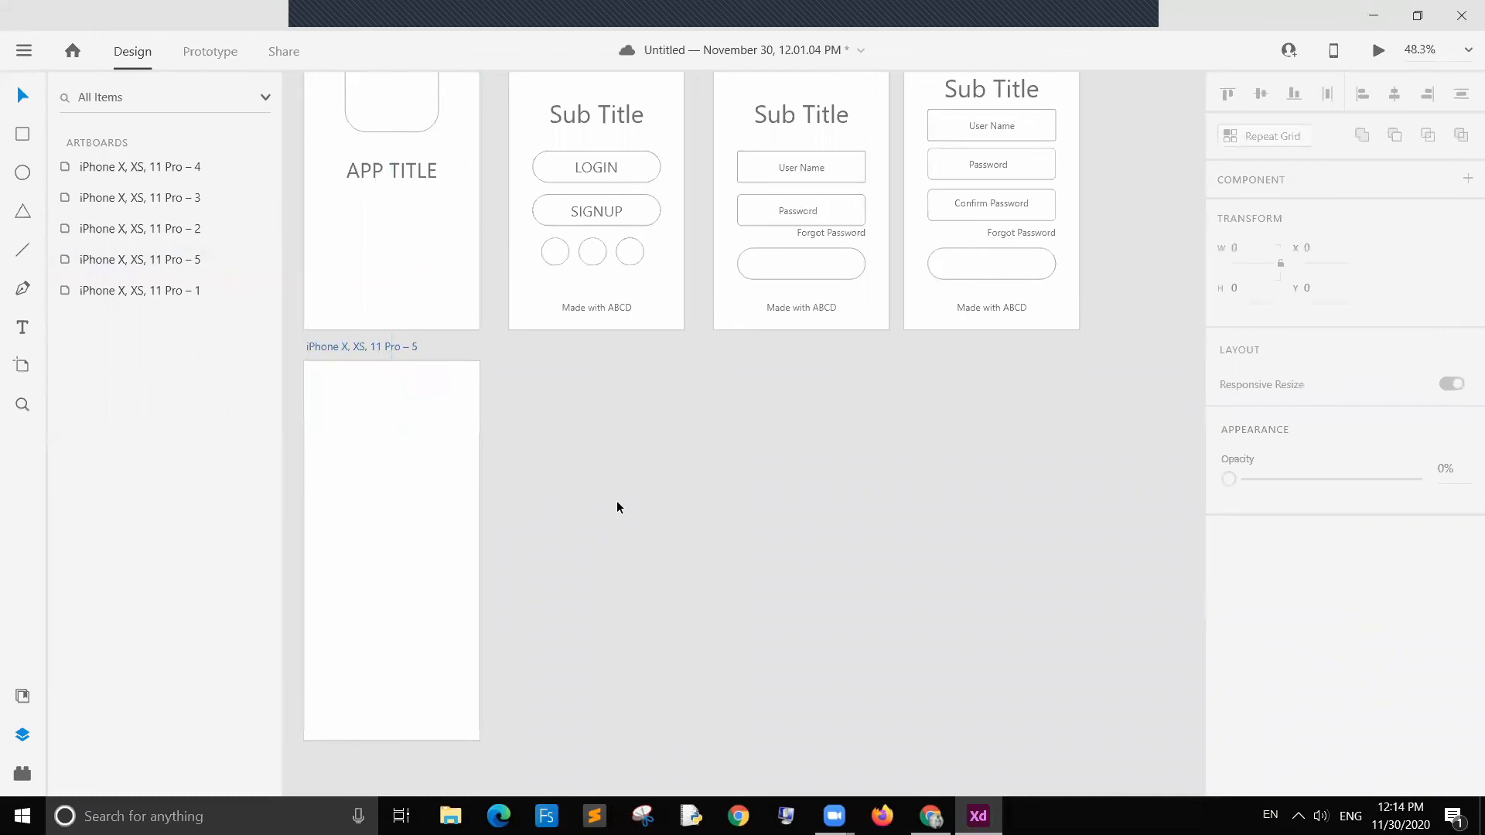
click(14, 333)
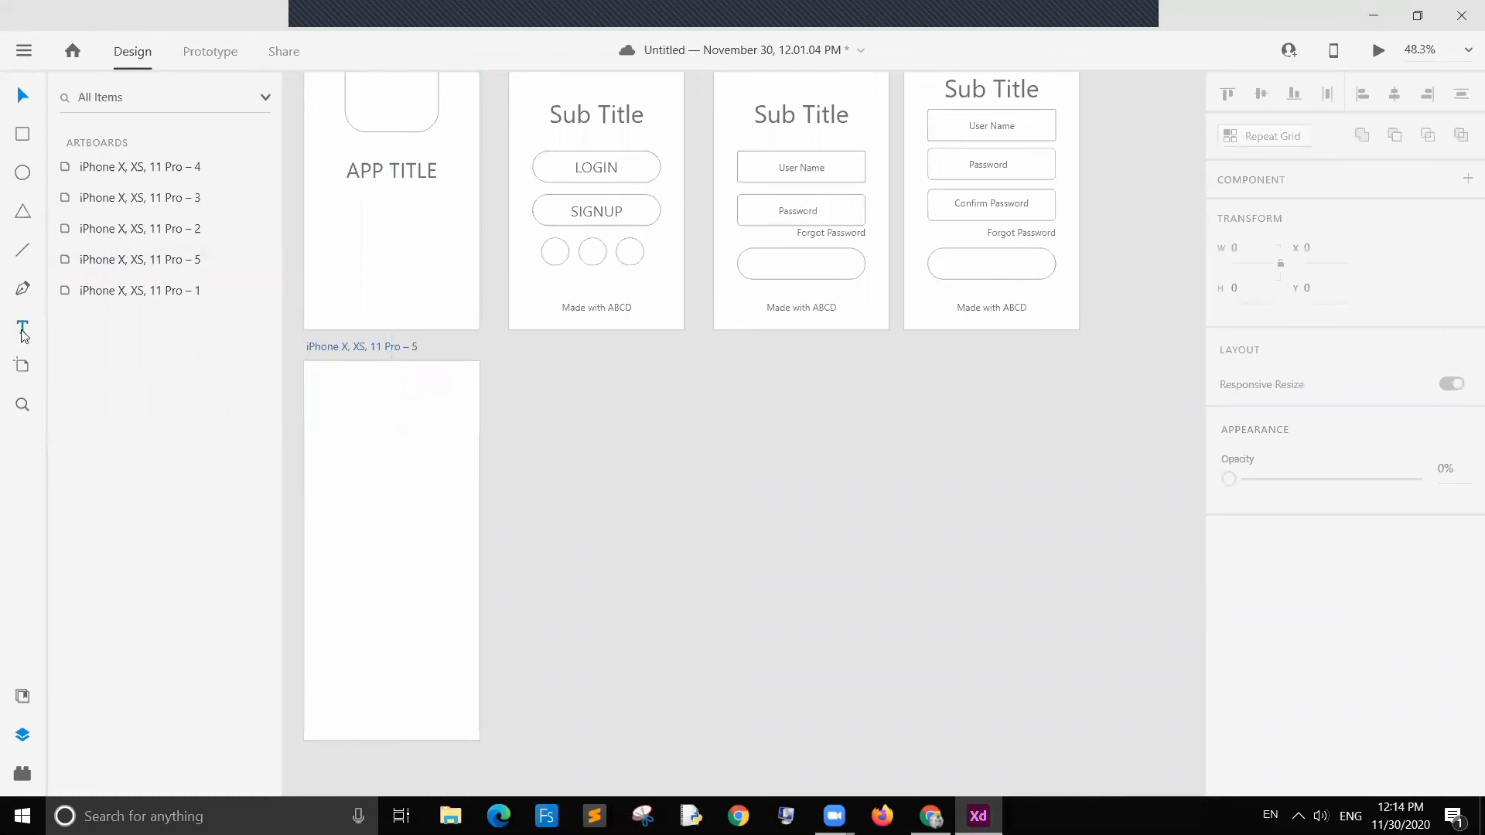
click(337, 410)
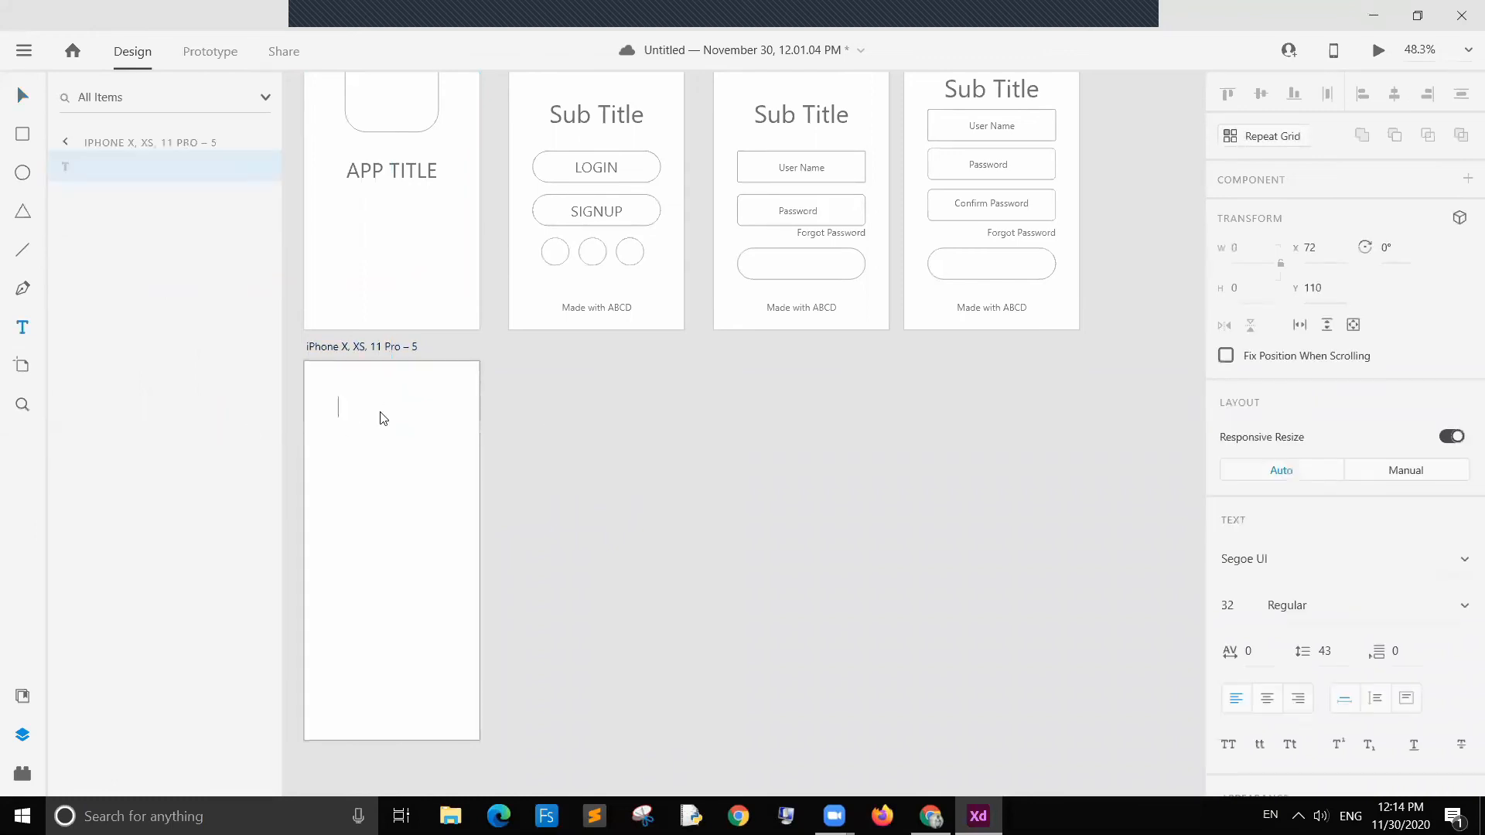
text(Welcome Mr.ABC)
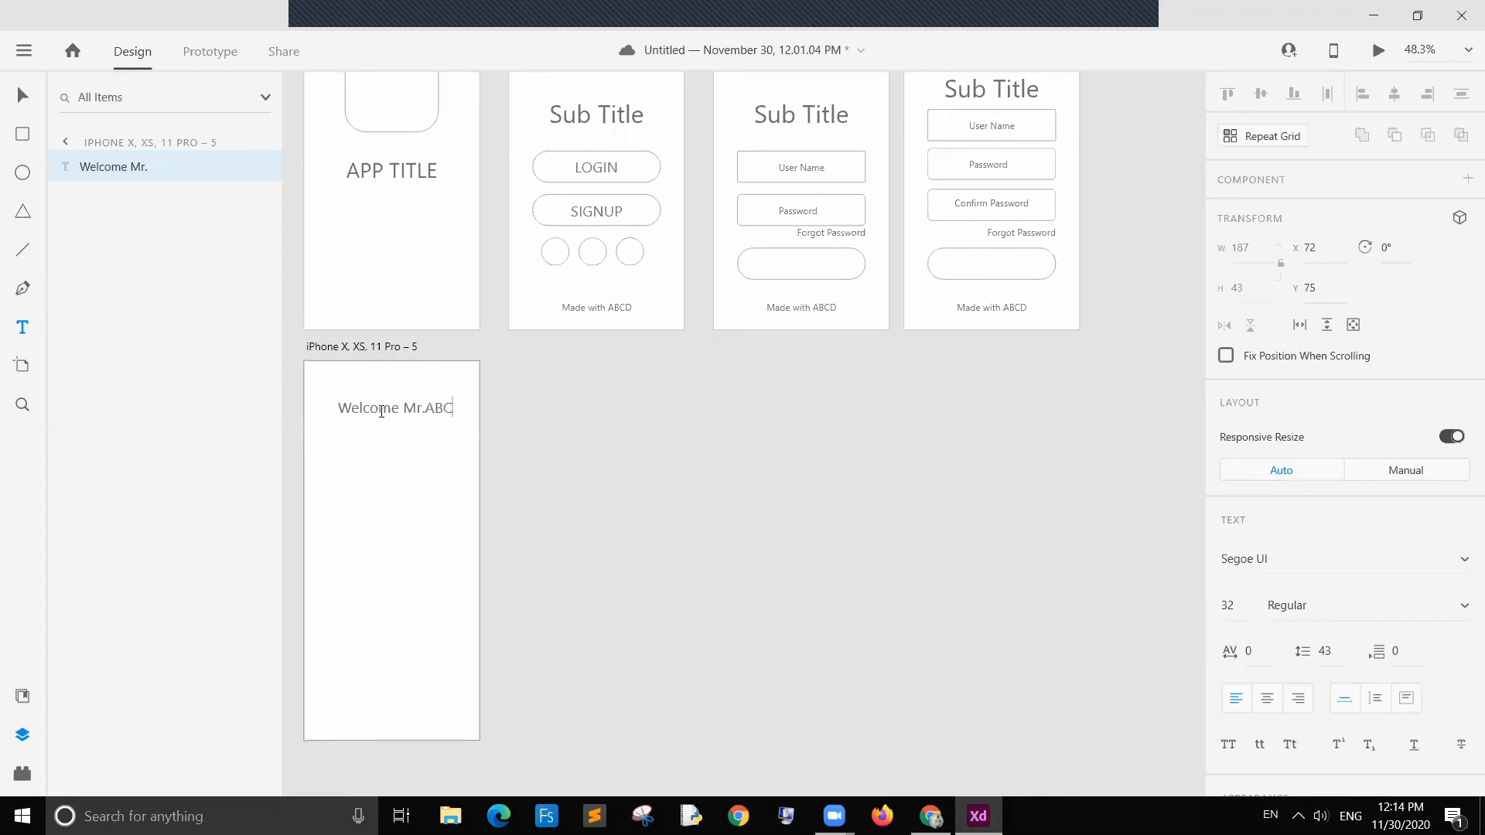
Step: Break the welcome text so Mr.ABC sits on a second line, and make Mr.ABC bold
click(399, 407)
key(Return)
key(BackSpace)
drag(338, 426, 401, 427)
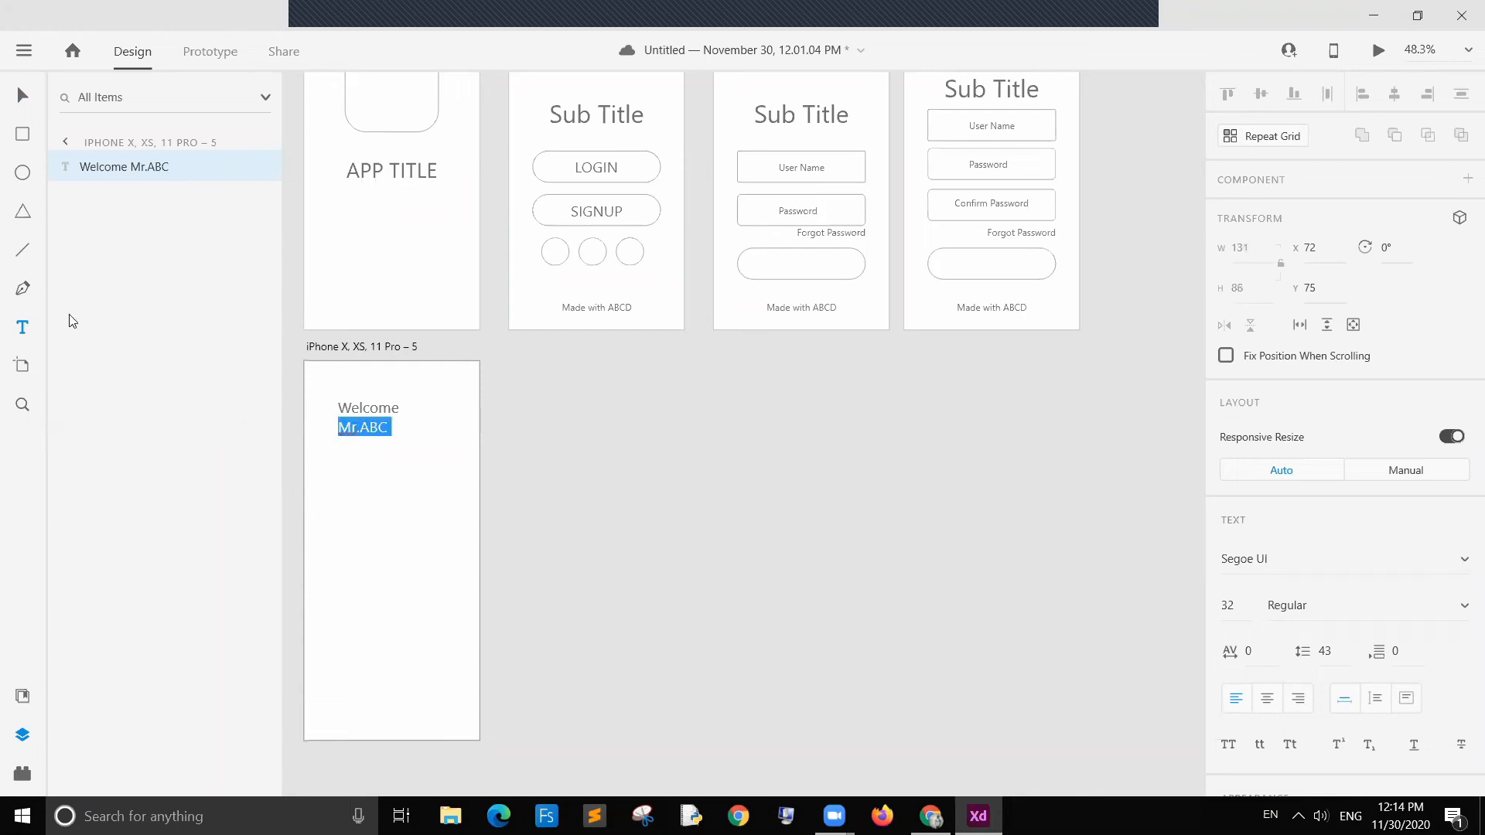
key(ctrl+b)
click(398, 427)
Step: Move the welcome text up into the artboard's top-left corner
click(21, 99)
click(613, 462)
drag(367, 415, 364, 407)
double_click(365, 408)
double_click(368, 409)
key(Escape)
click(566, 465)
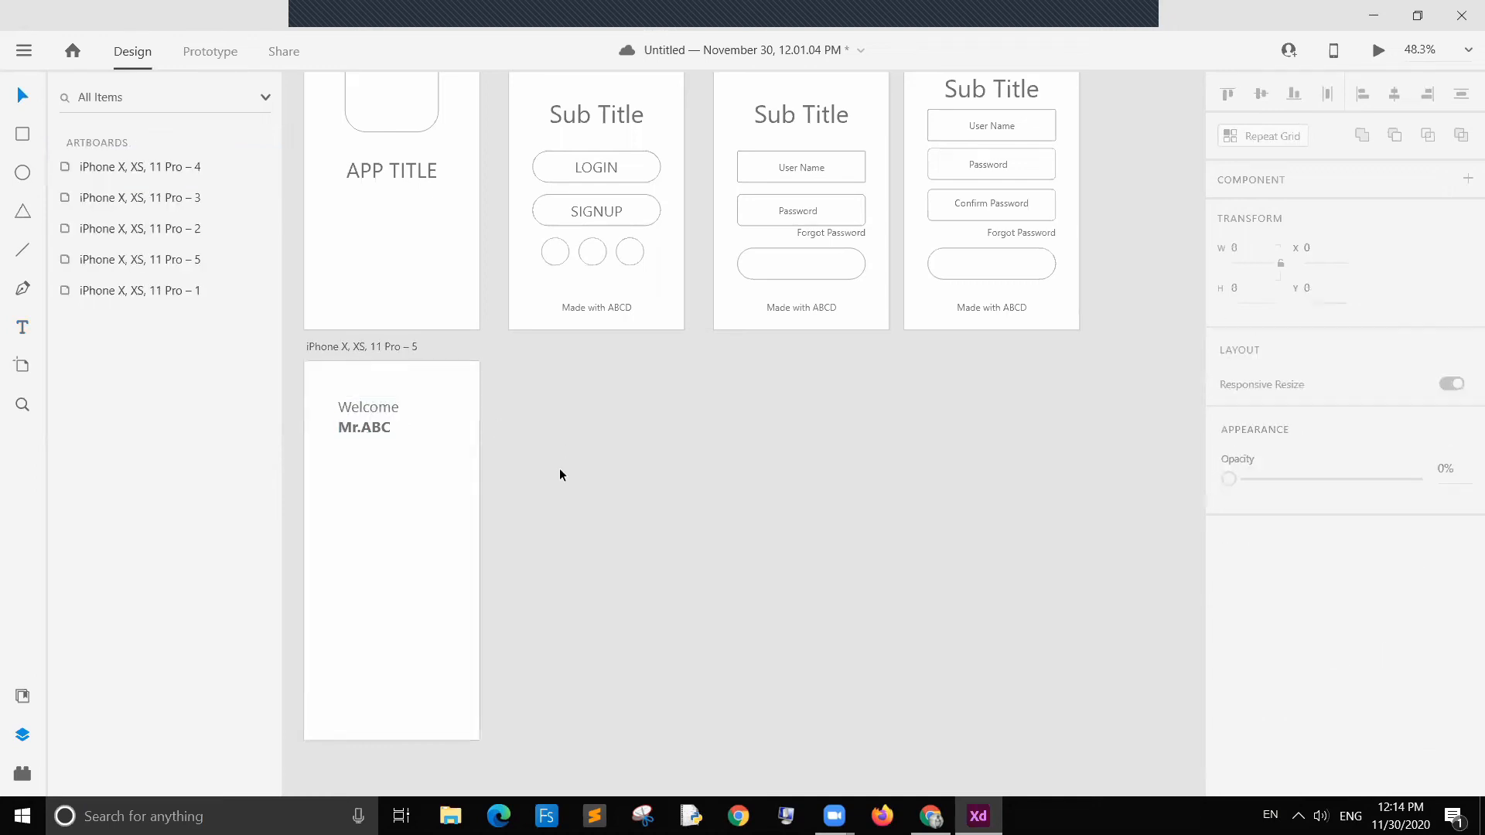
drag(352, 422, 347, 409)
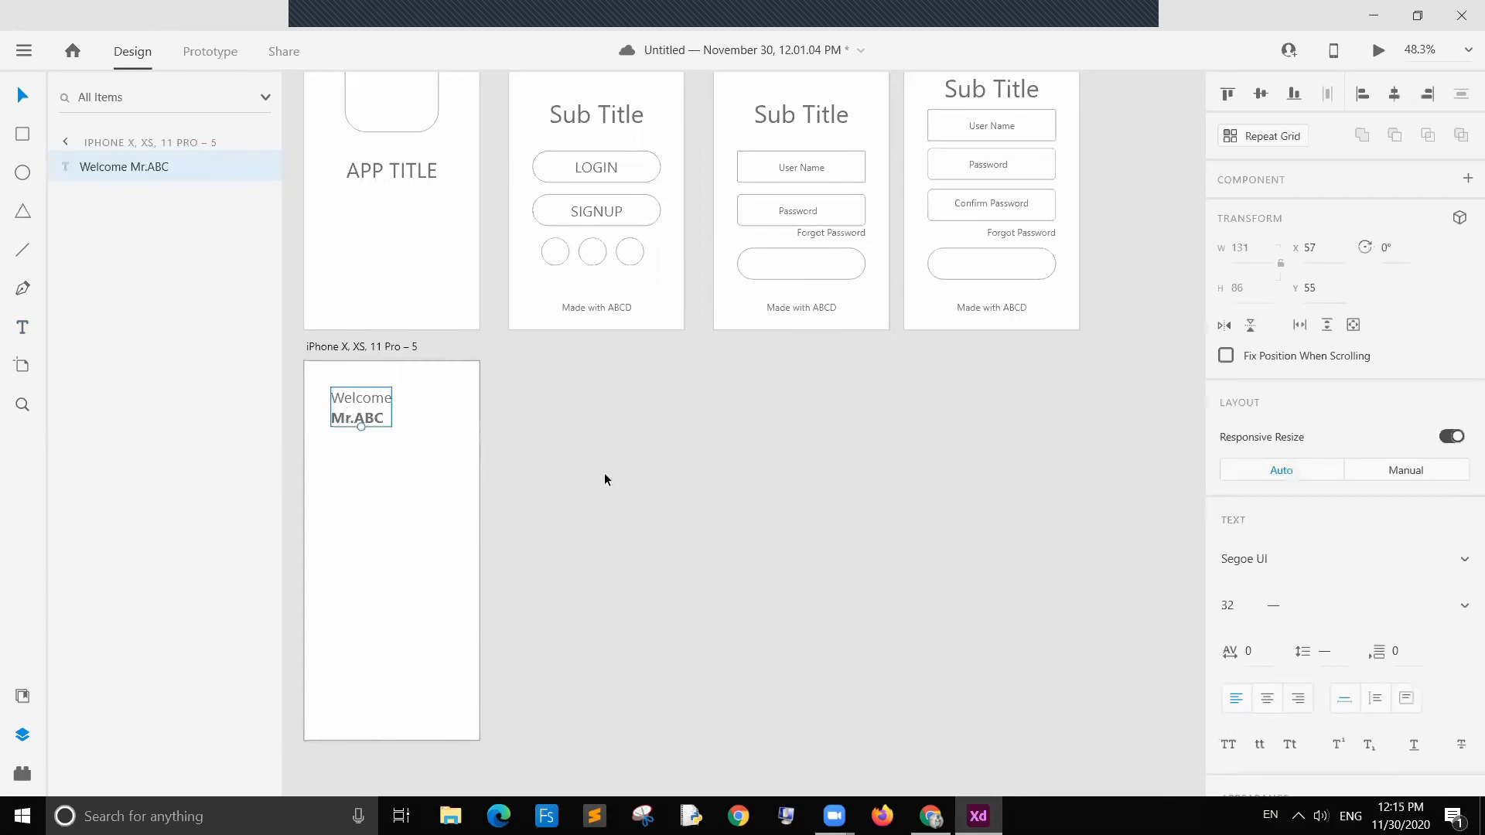
click(604, 475)
scroll(433, 596, down, 2)
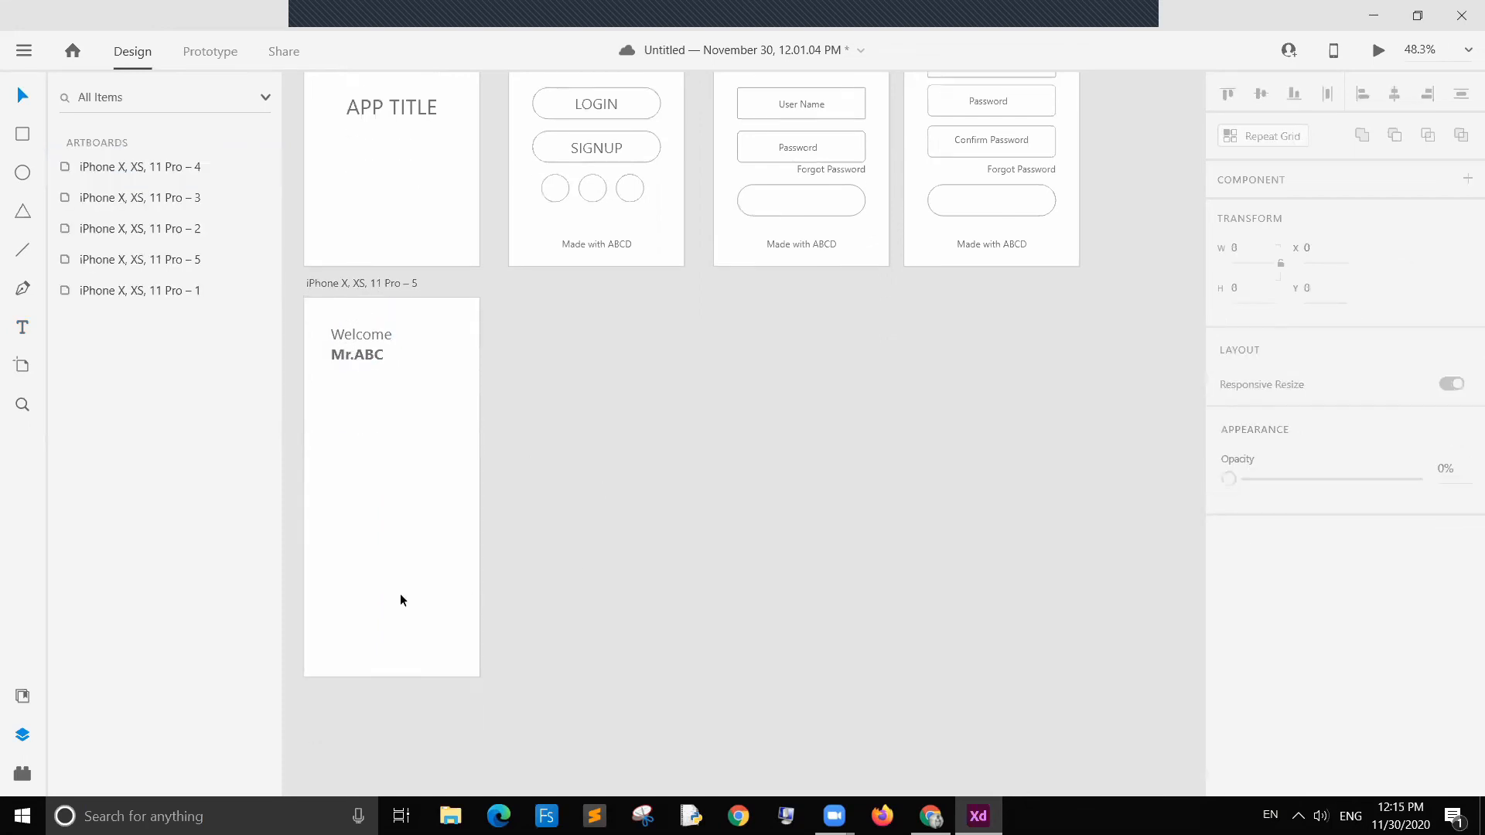
Step: Draw a full-width bar rectangle, 375 by 93, along the bottom edge of the new artboard
click(23, 137)
drag(299, 634, 493, 678)
drag(300, 655, 308, 655)
drag(491, 654, 482, 654)
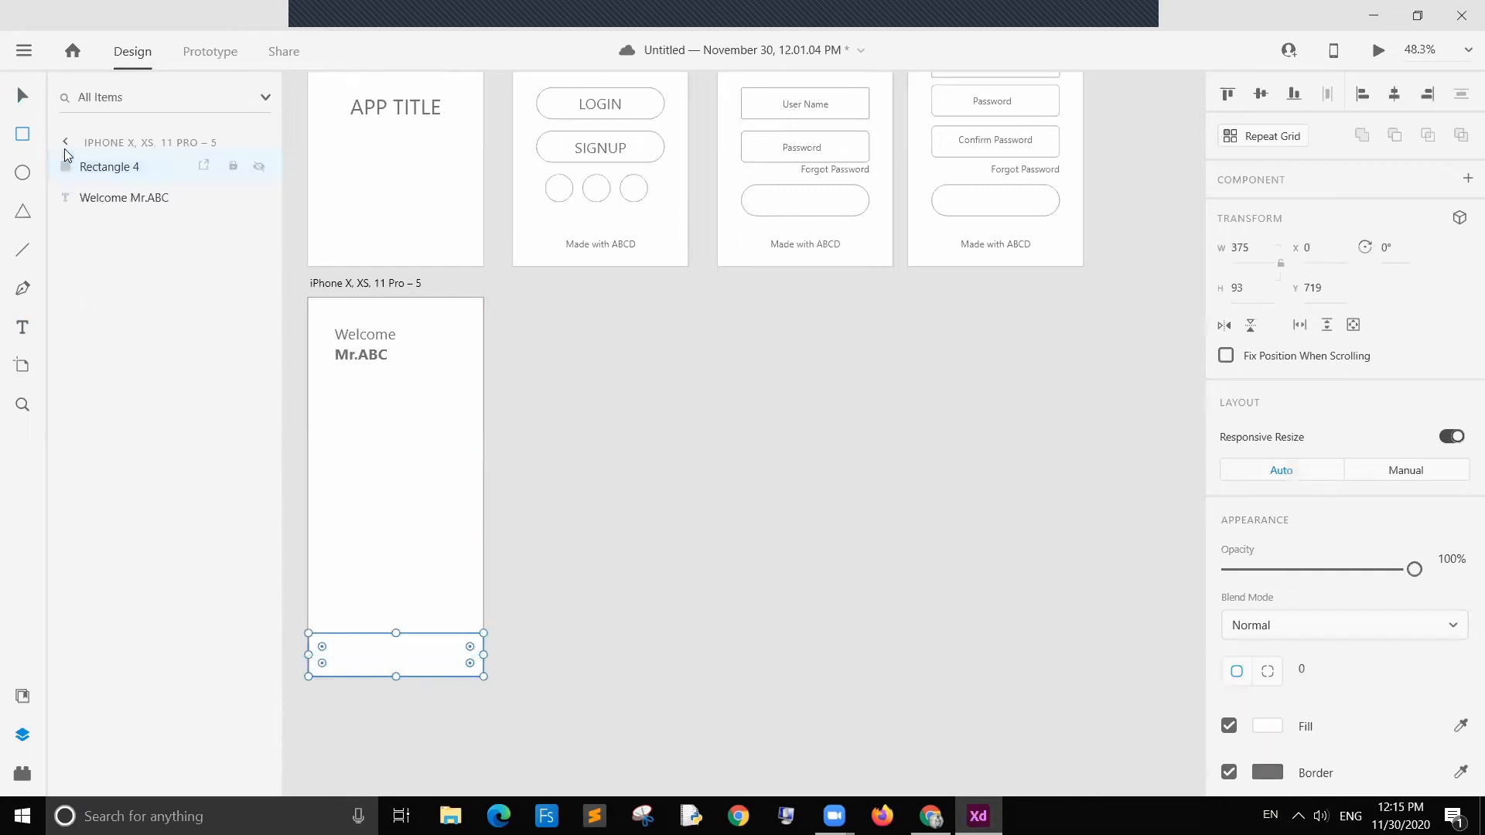
click(23, 96)
click(416, 633)
click(406, 635)
click(398, 670)
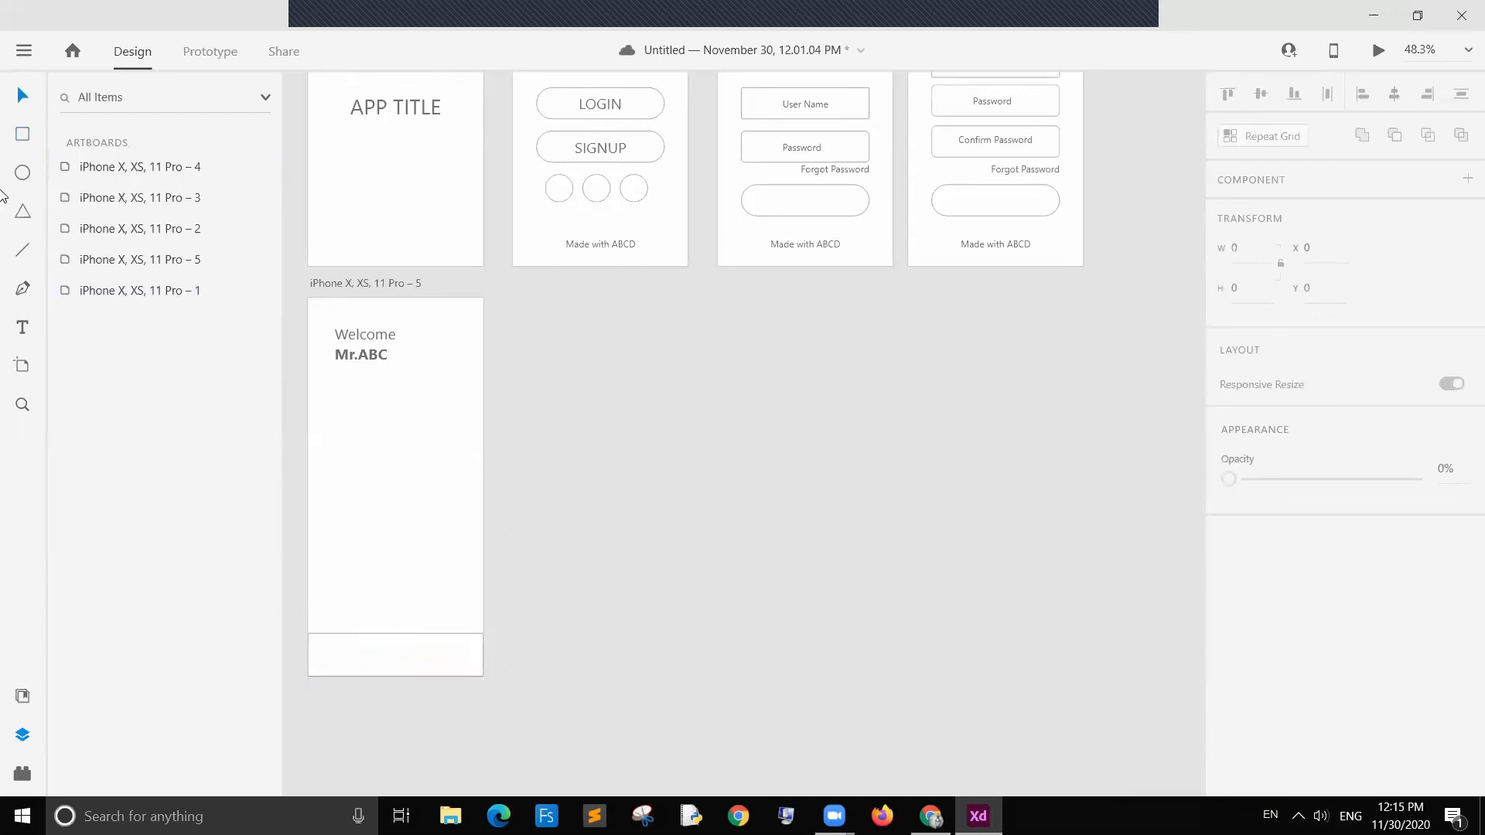
Step: Draw two small squares at the left and right ends of the bottom bar
click(22, 138)
drag(325, 650, 351, 668)
drag(446, 645, 474, 669)
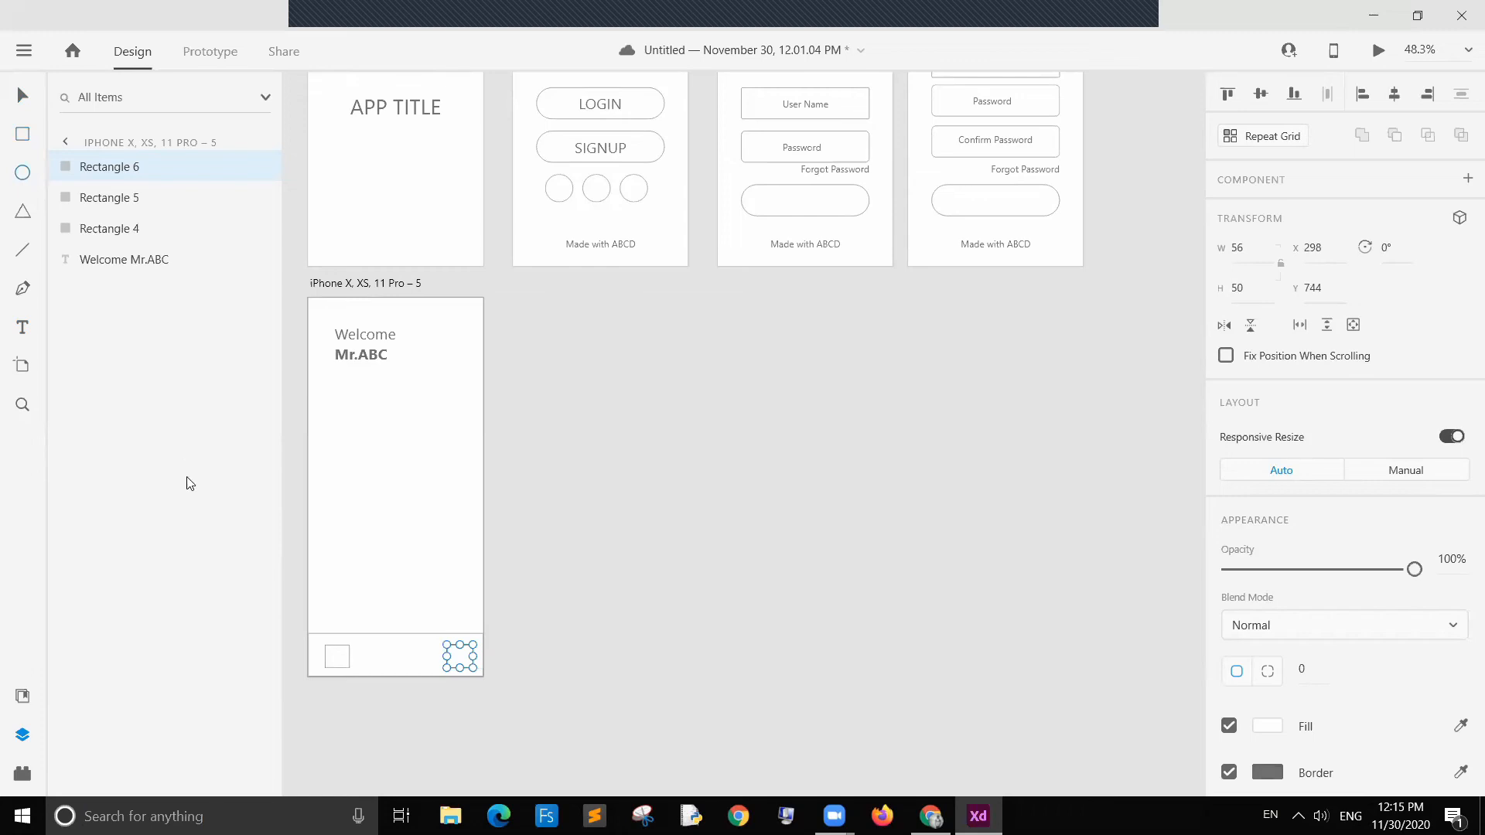
Step: Draw a circle in the middle of the bottom bar and set its size to 100 by 100
drag(366, 616, 422, 668)
key(v)
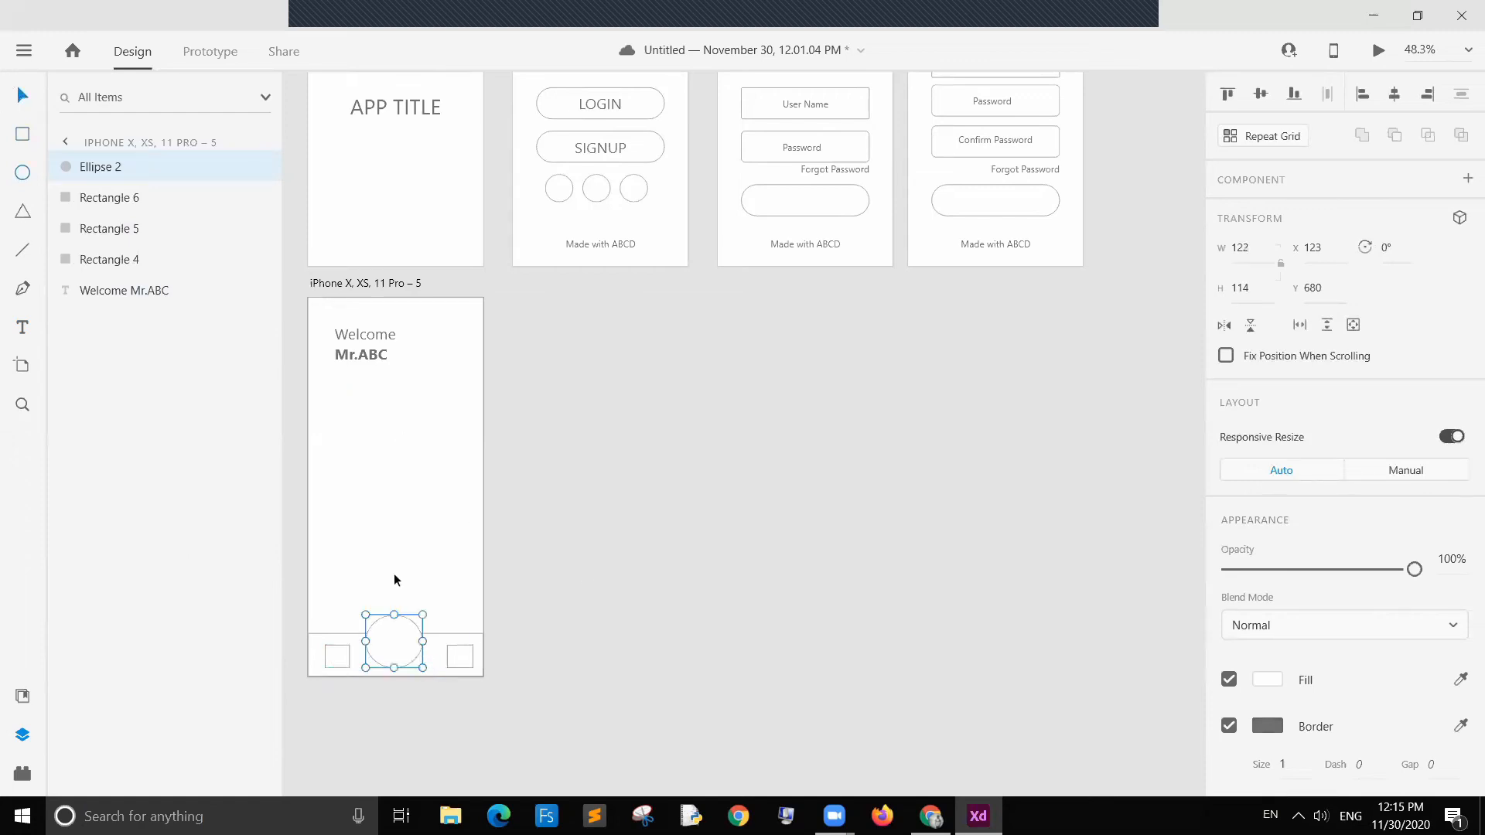
click(1240, 247)
text(100)
click(1234, 288)
text(100)
key(Return)
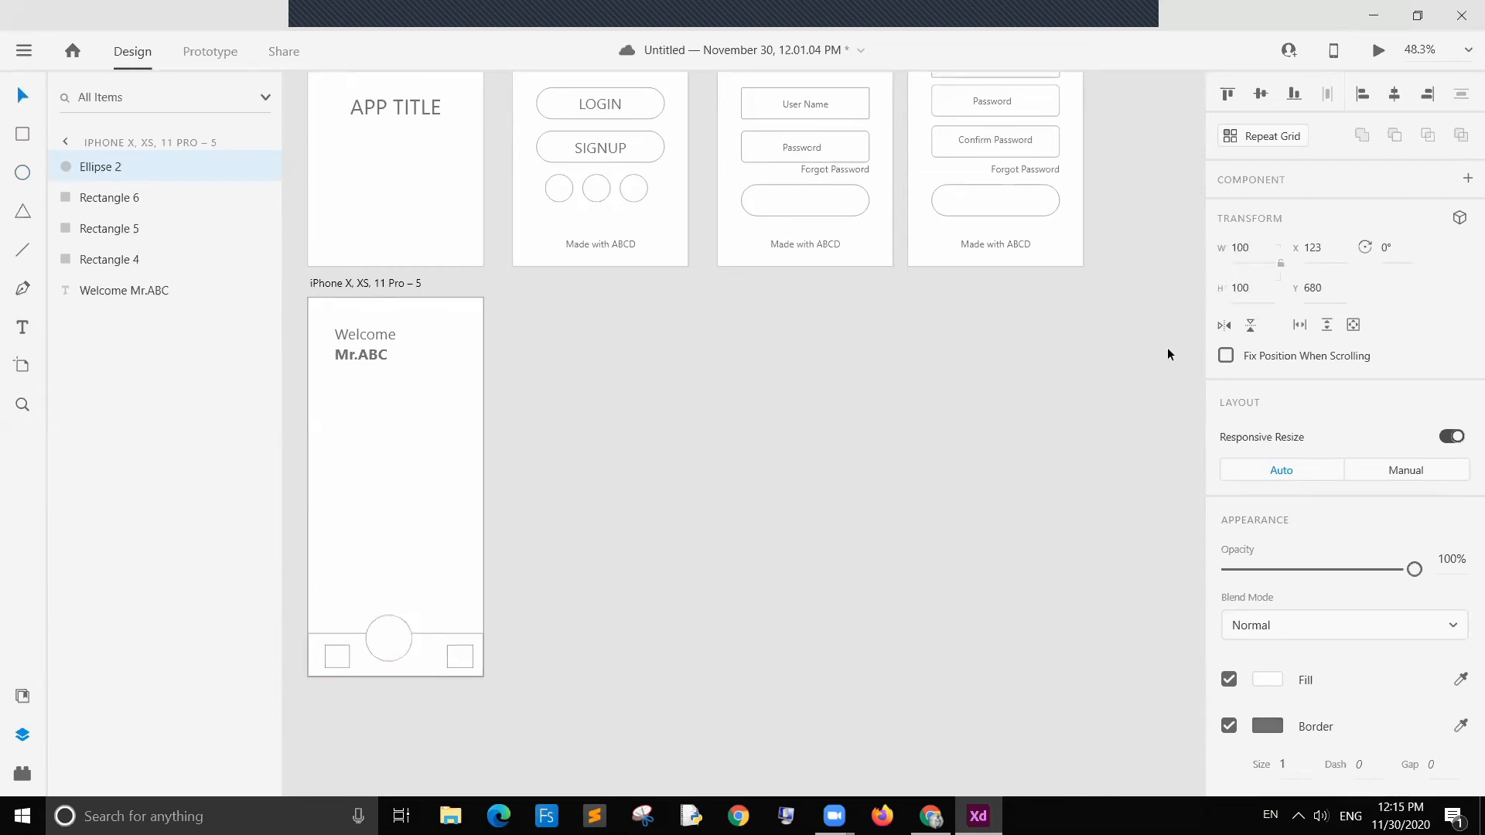
Step: Move the circle so it is horizontally centered on the bottom bar, overlapping its top edge
click(540, 512)
drag(400, 642, 402, 638)
click(581, 620)
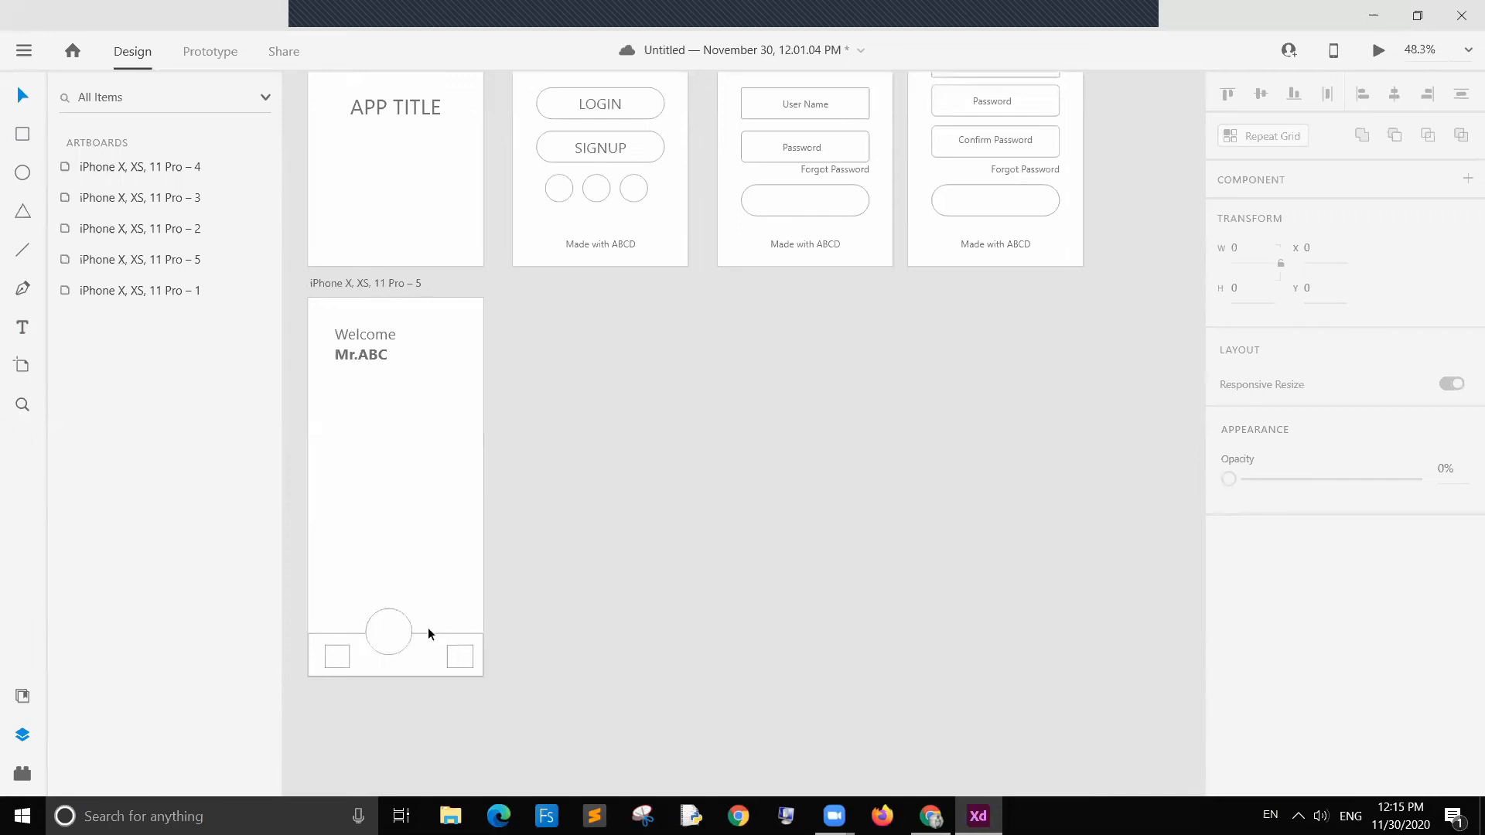
click(390, 630)
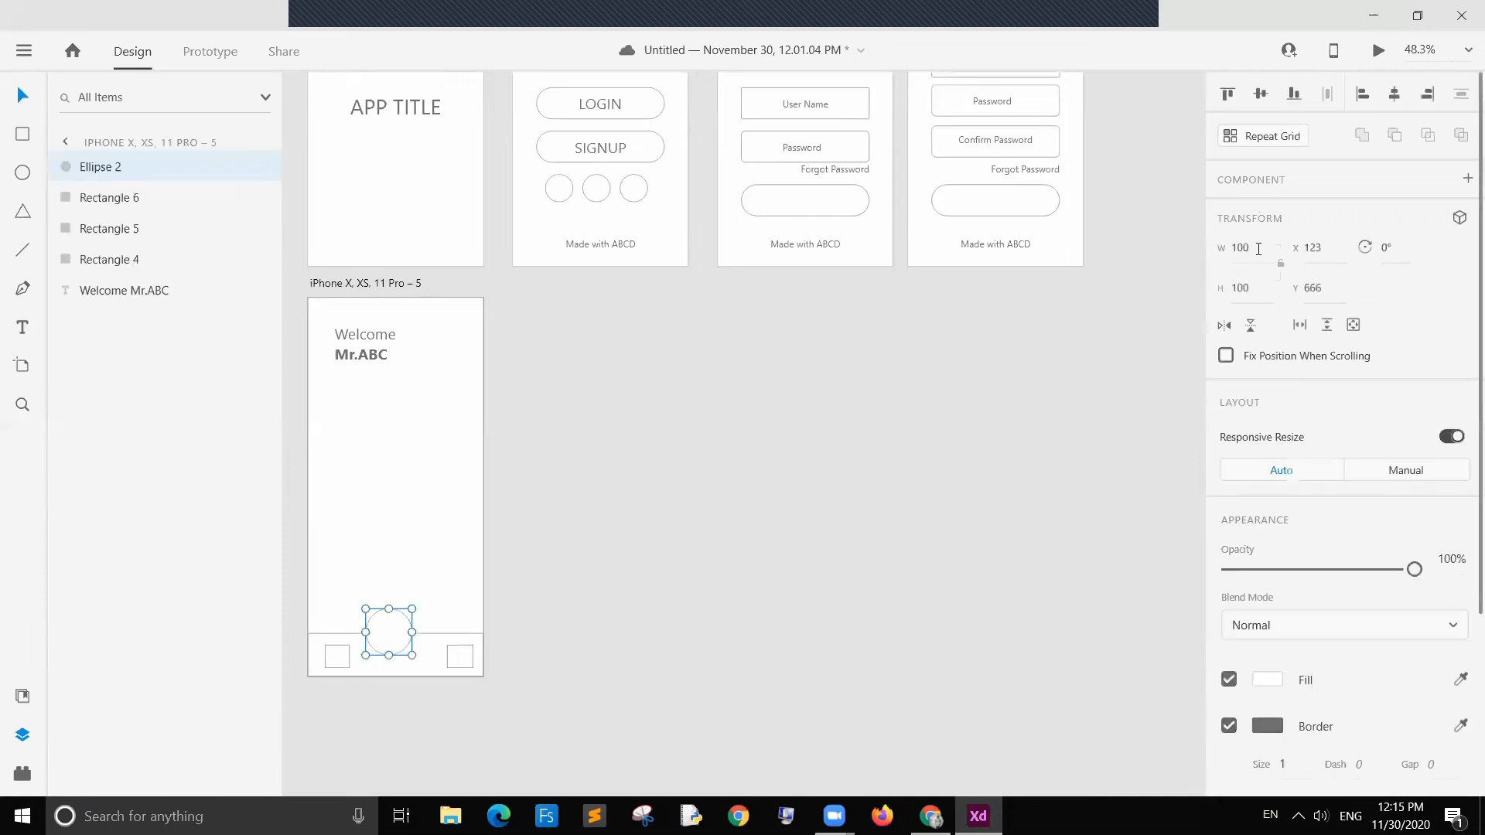
click(568, 575)
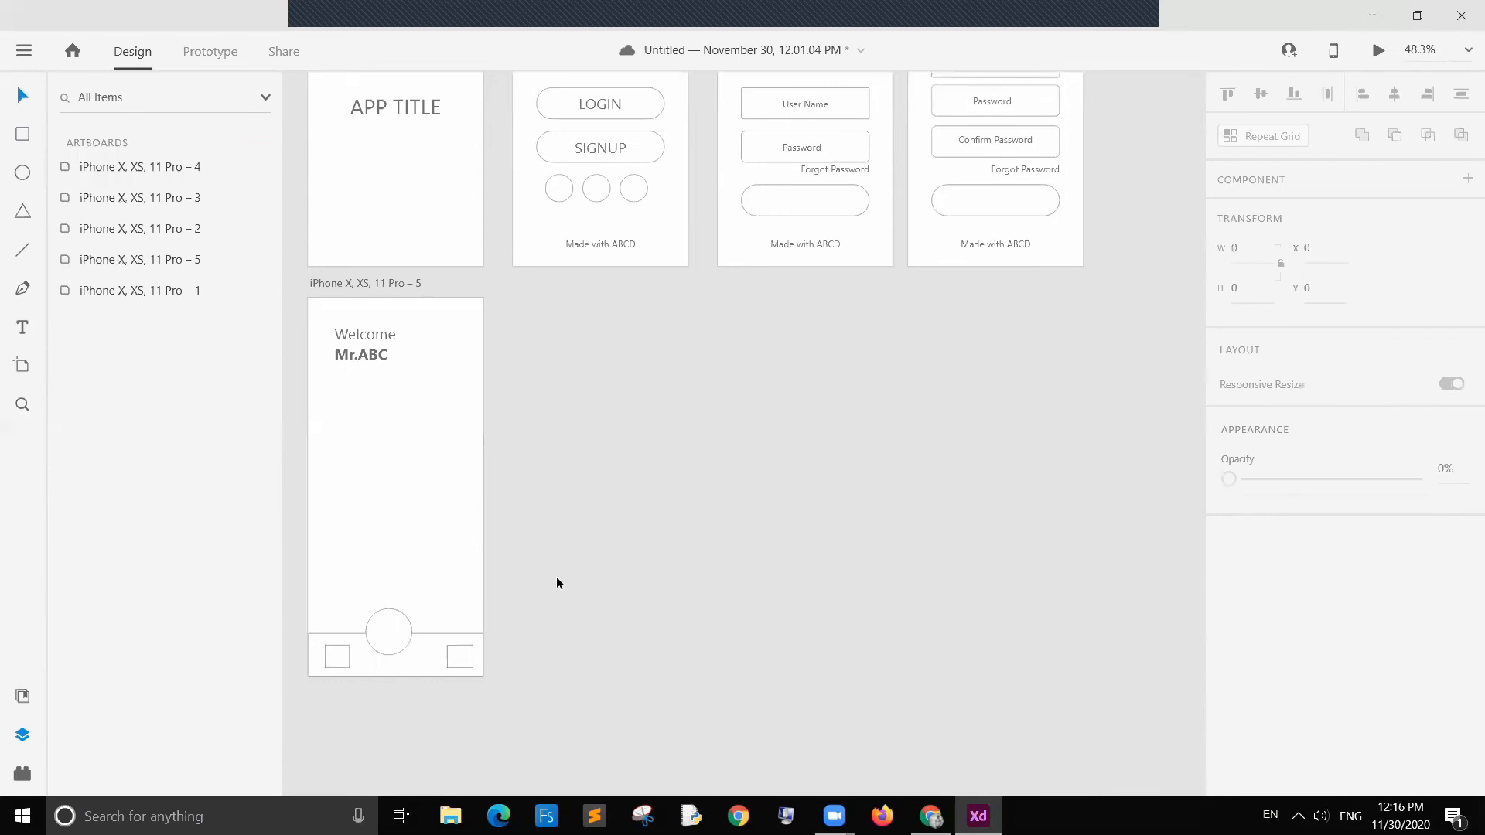
drag(393, 644, 399, 644)
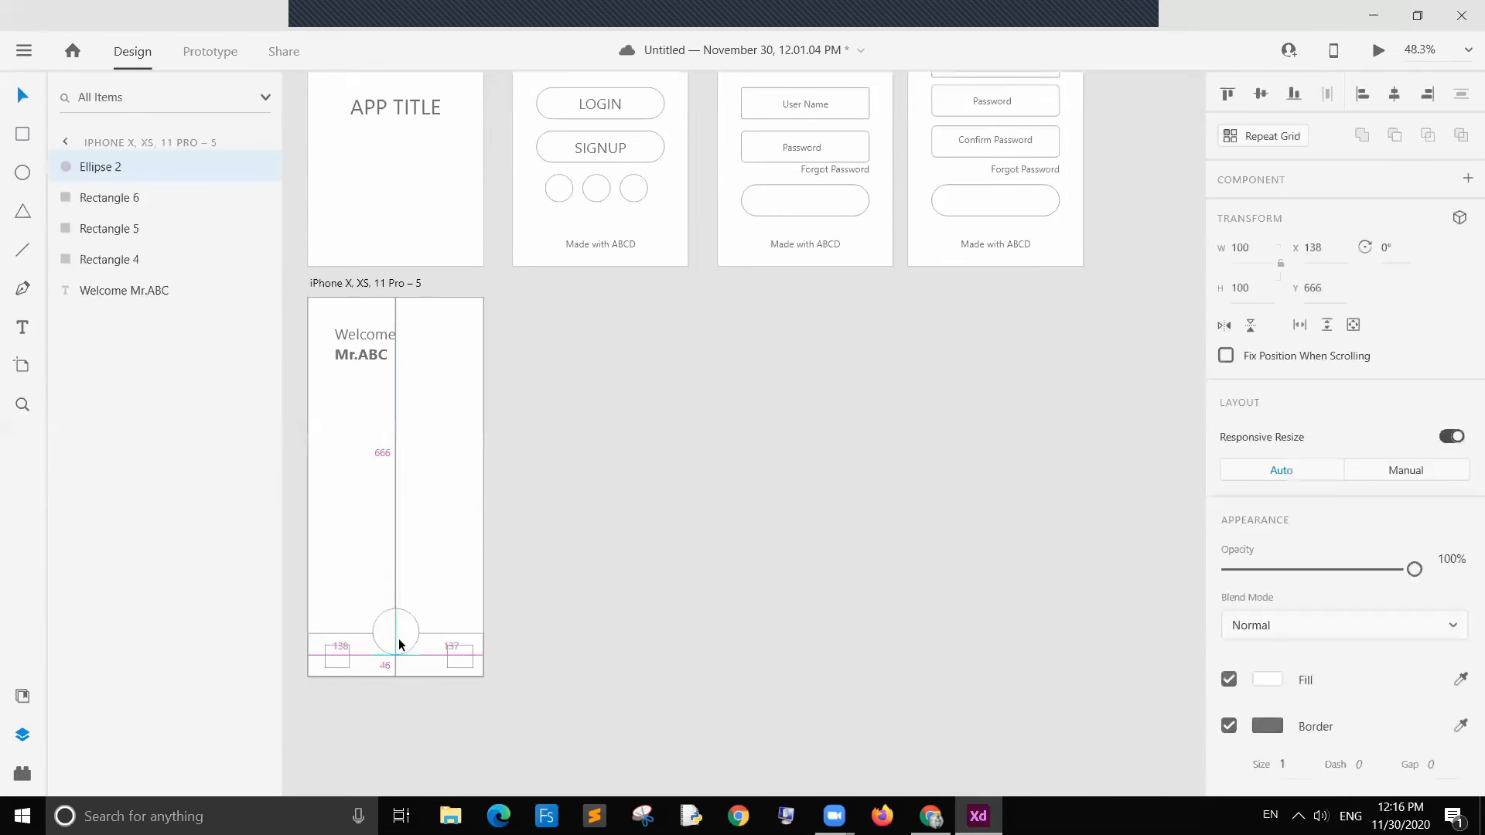
click(679, 614)
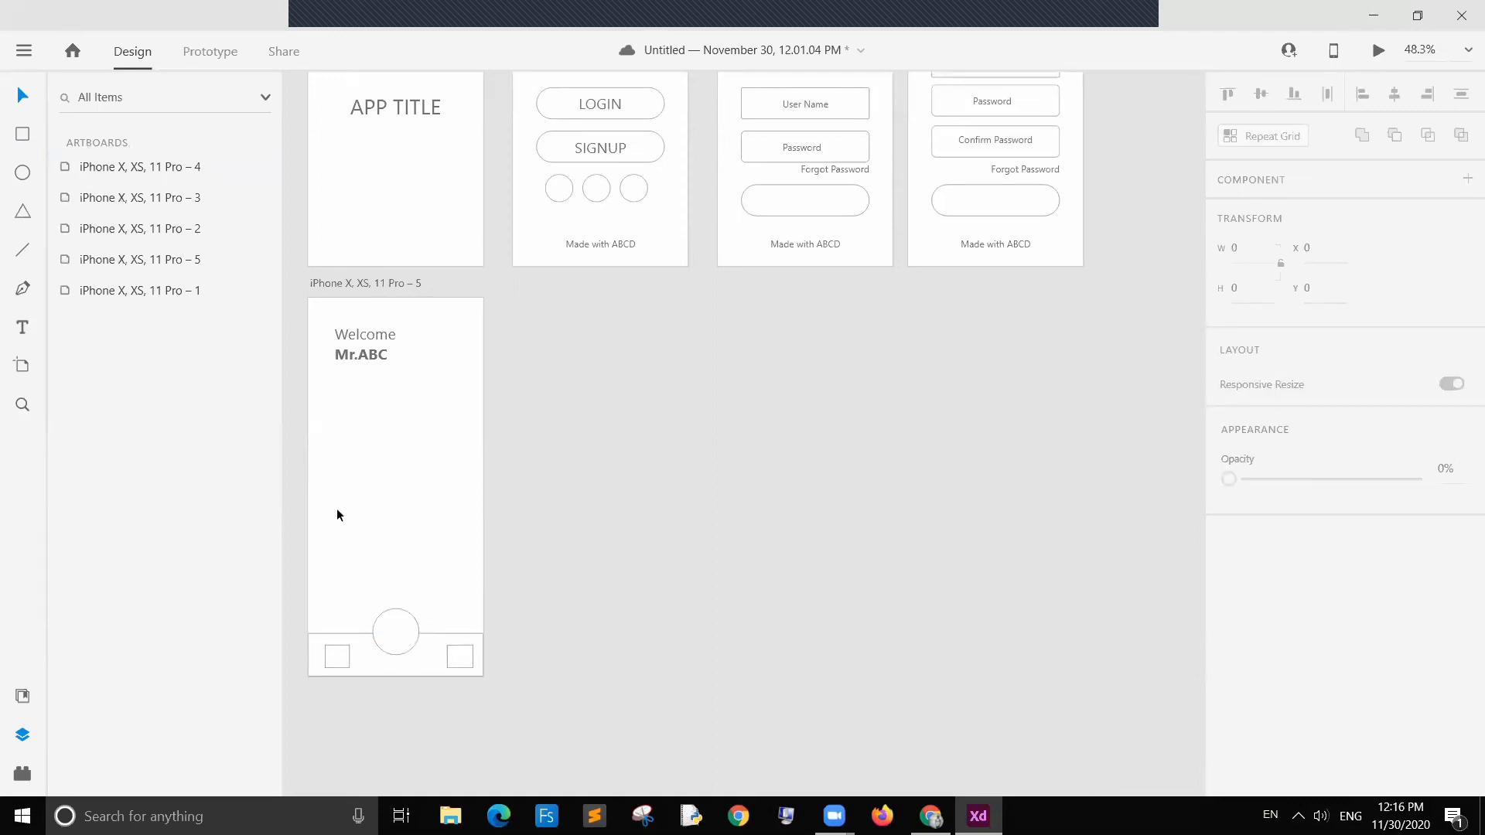
Step: Draw an image placeholder rectangle about 269 by 204 below the welcome text
click(25, 135)
drag(335, 371, 461, 466)
click(22, 95)
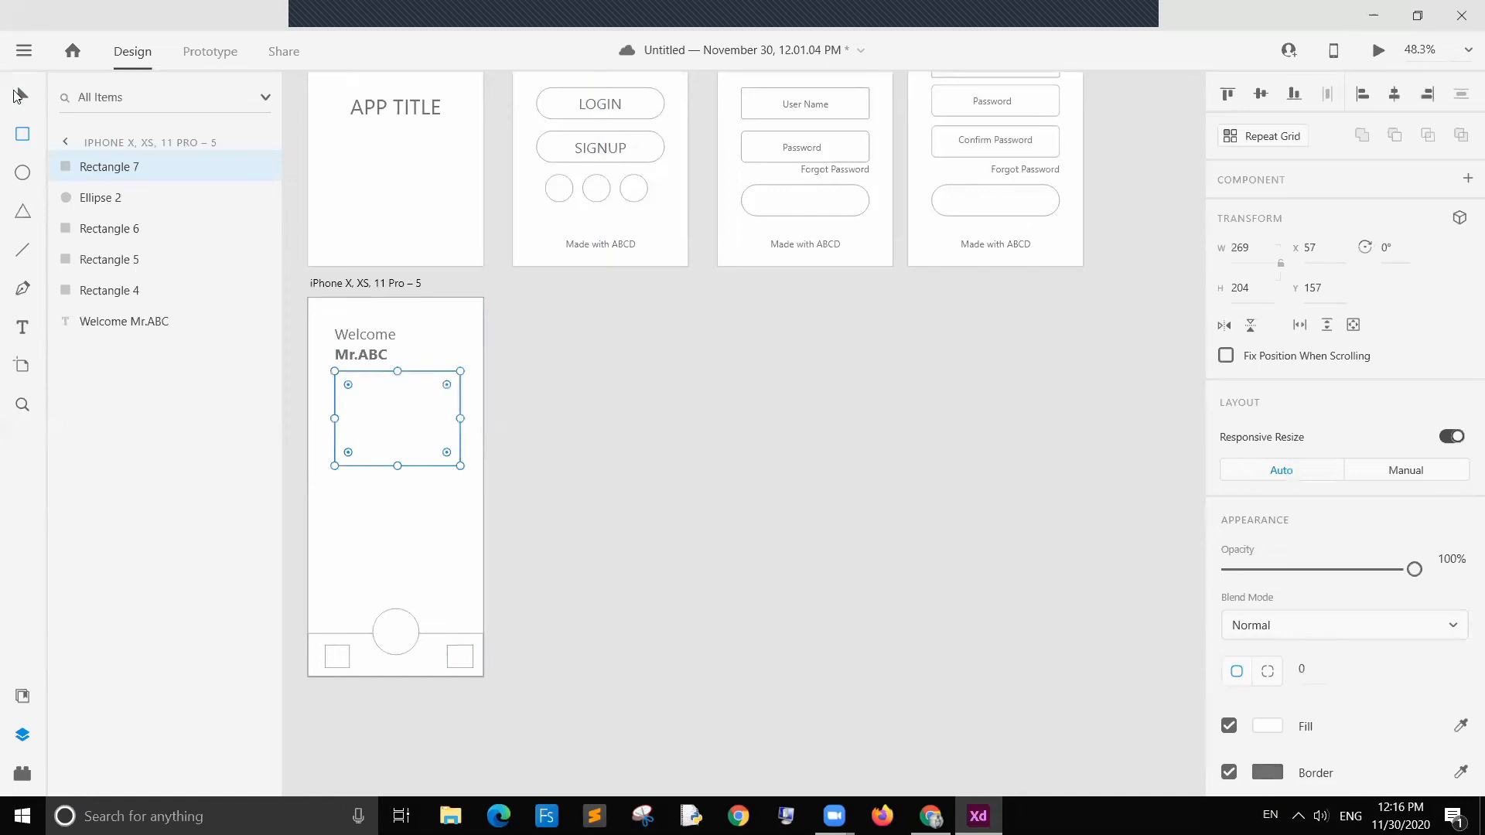
click(597, 407)
click(424, 422)
Step: Draw two diagonal lines crossing the placeholder rectangle corner to corner
click(22, 249)
drag(335, 466, 460, 371)
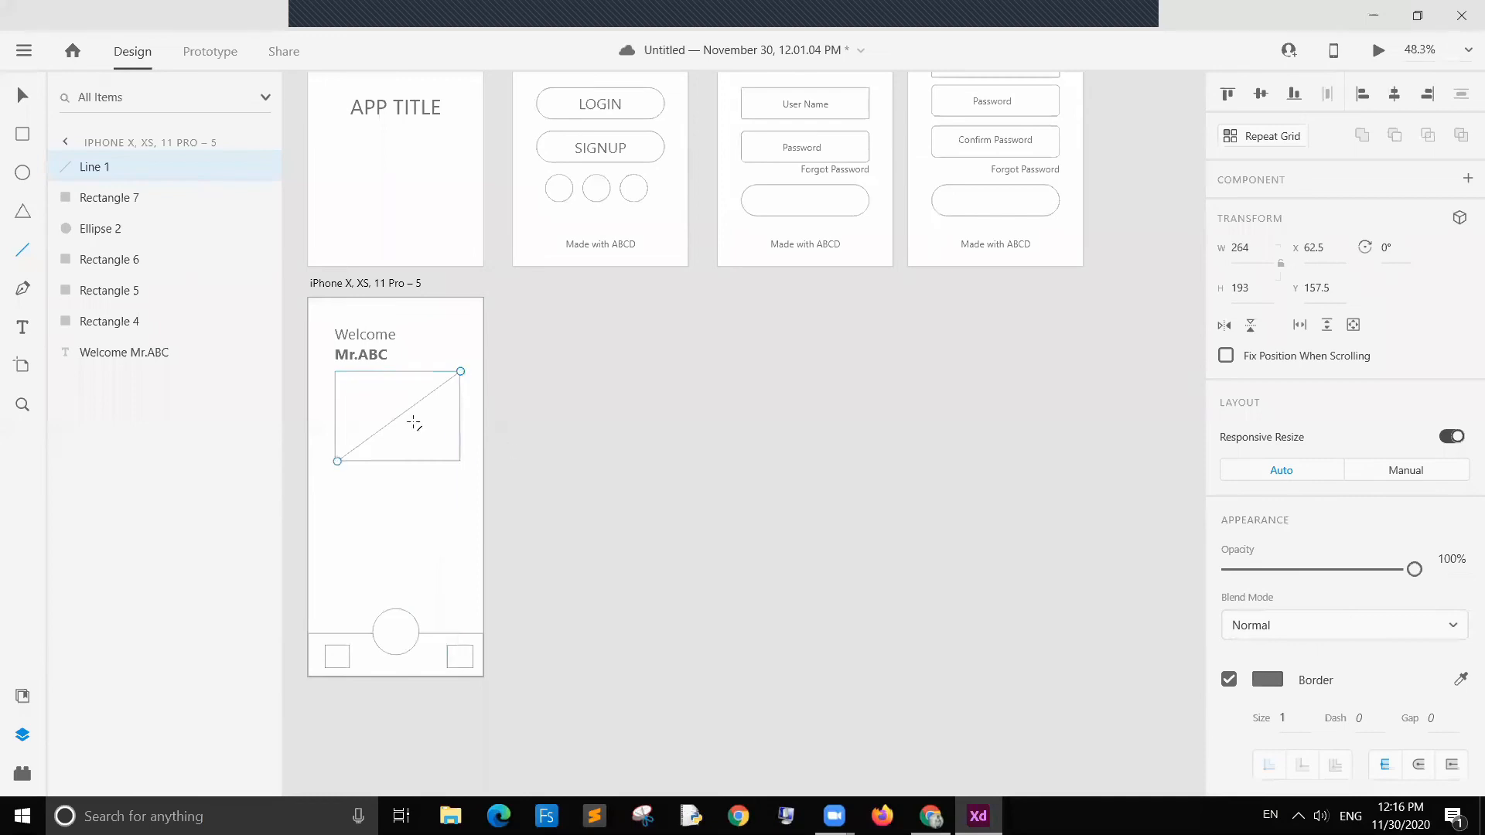
click(22, 249)
drag(334, 372, 457, 457)
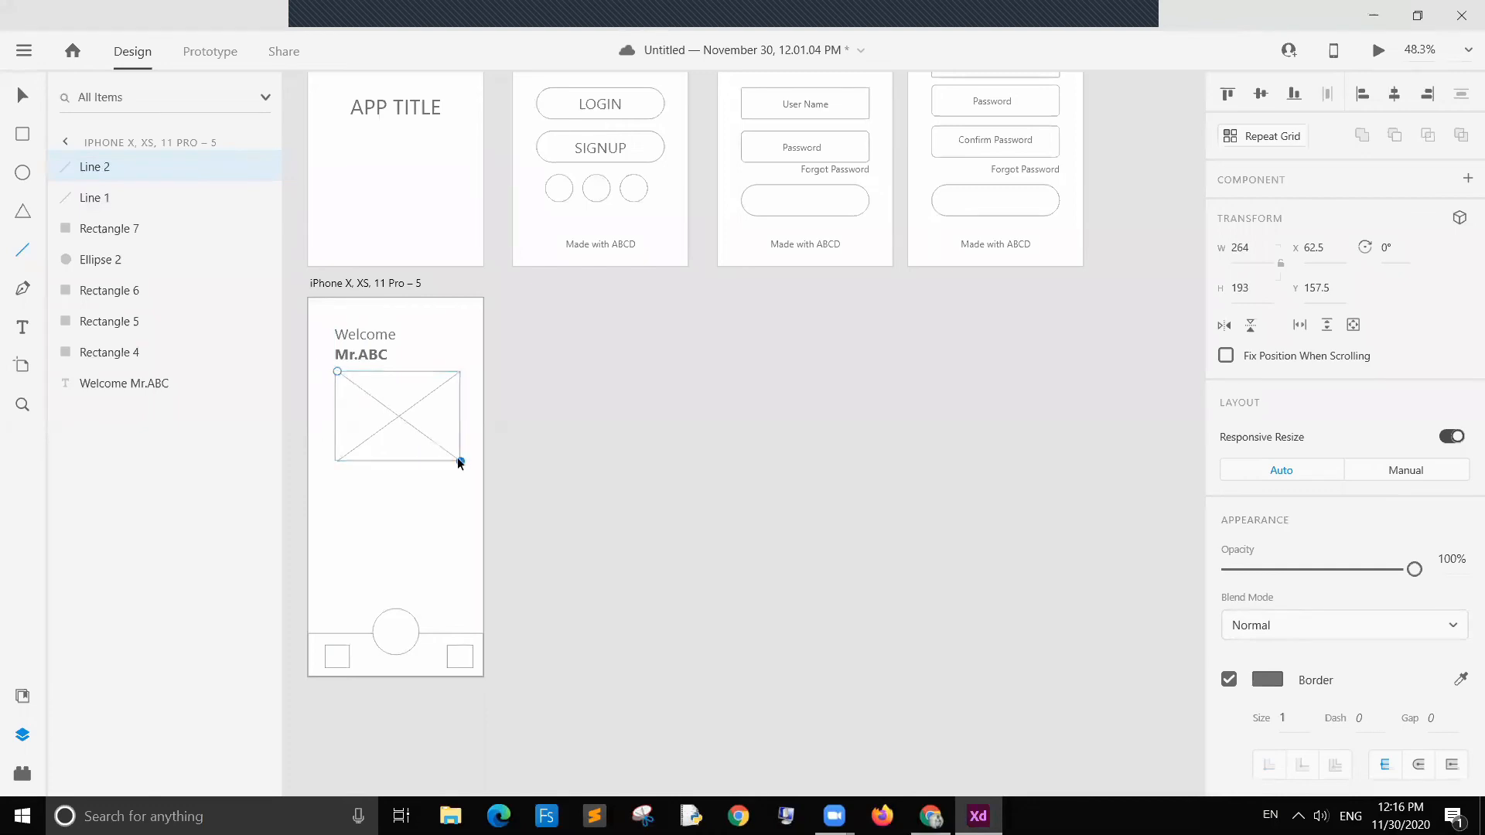
drag(336, 372, 332, 369)
click(21, 97)
click(586, 409)
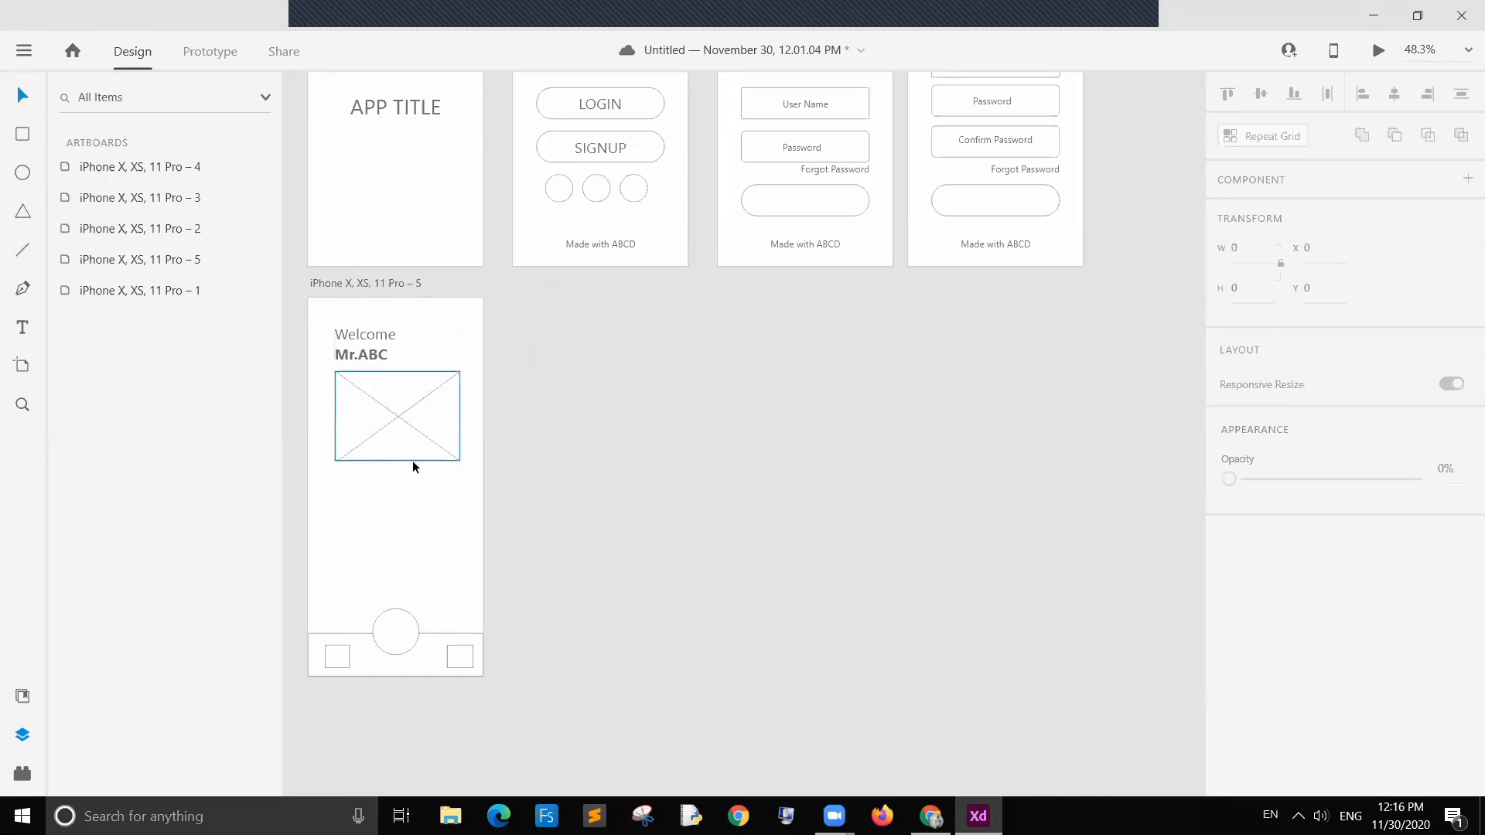
click(402, 416)
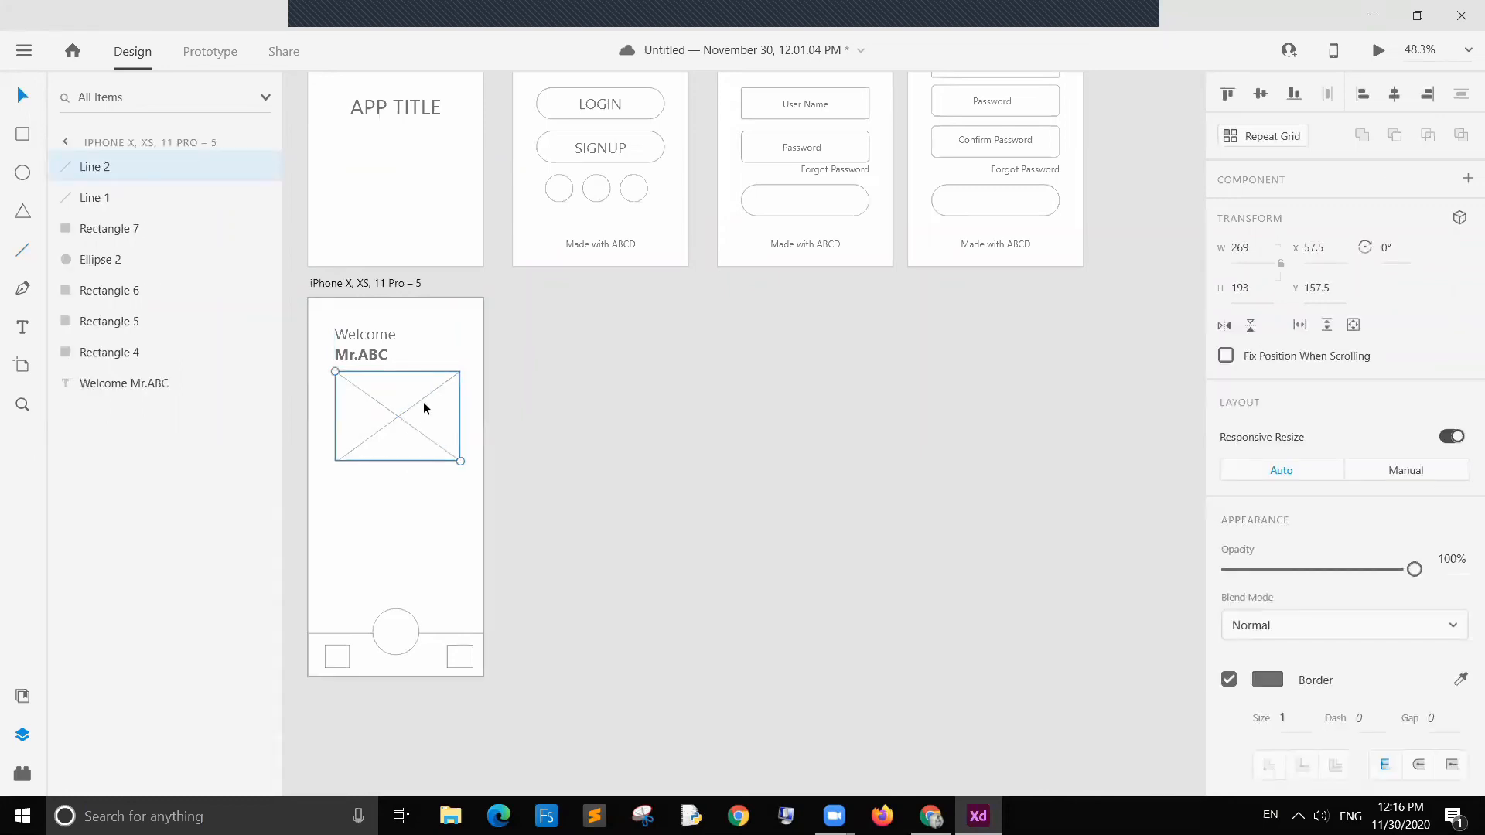
click(404, 411)
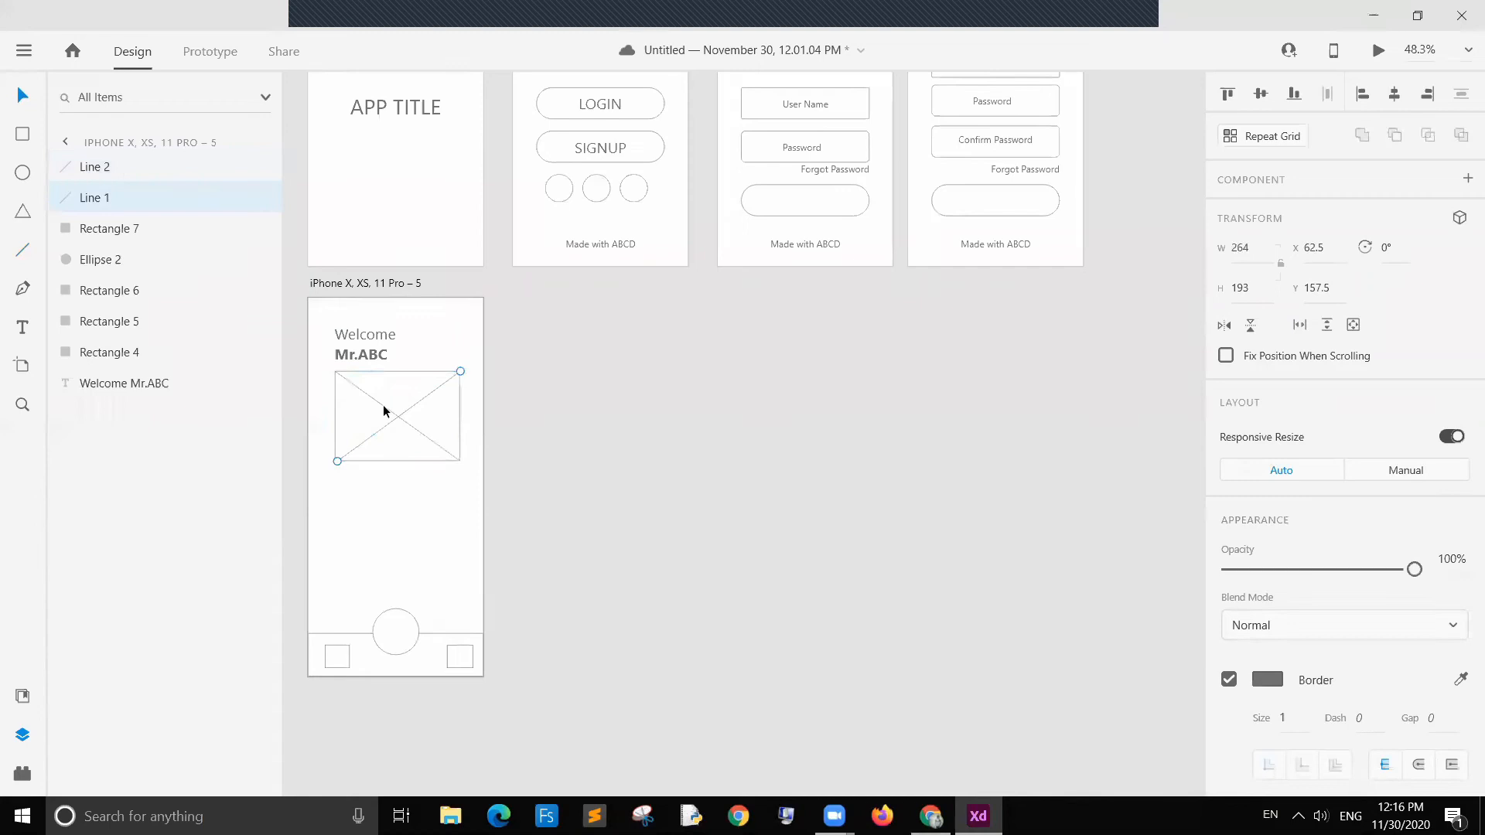
shift+click(383, 407)
click(361, 497)
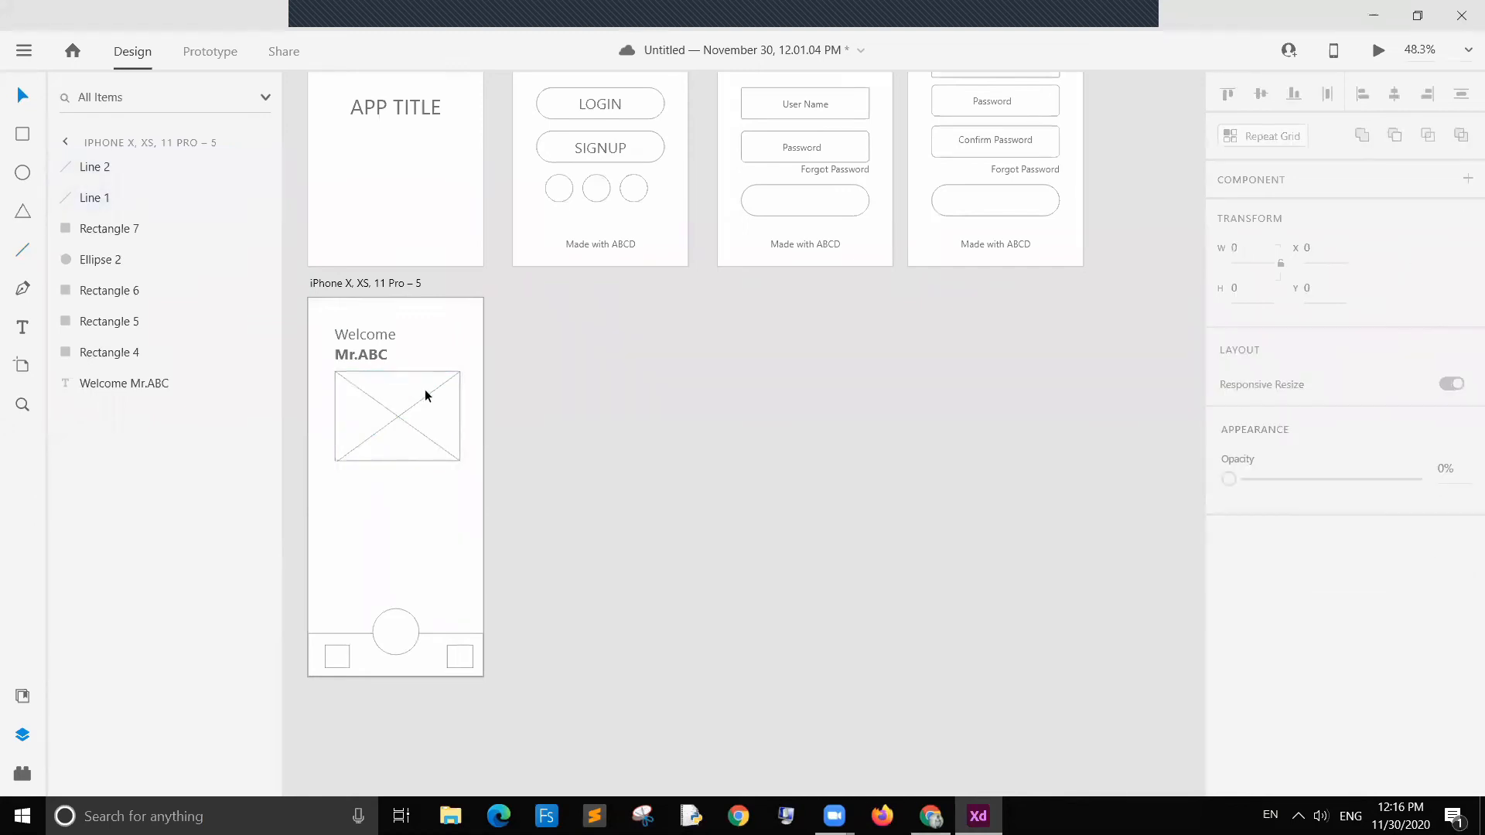
Step: Turn the image placeholder rectangle and its two diagonal lines into a component
drag(361, 498, 425, 389)
right_click(397, 420)
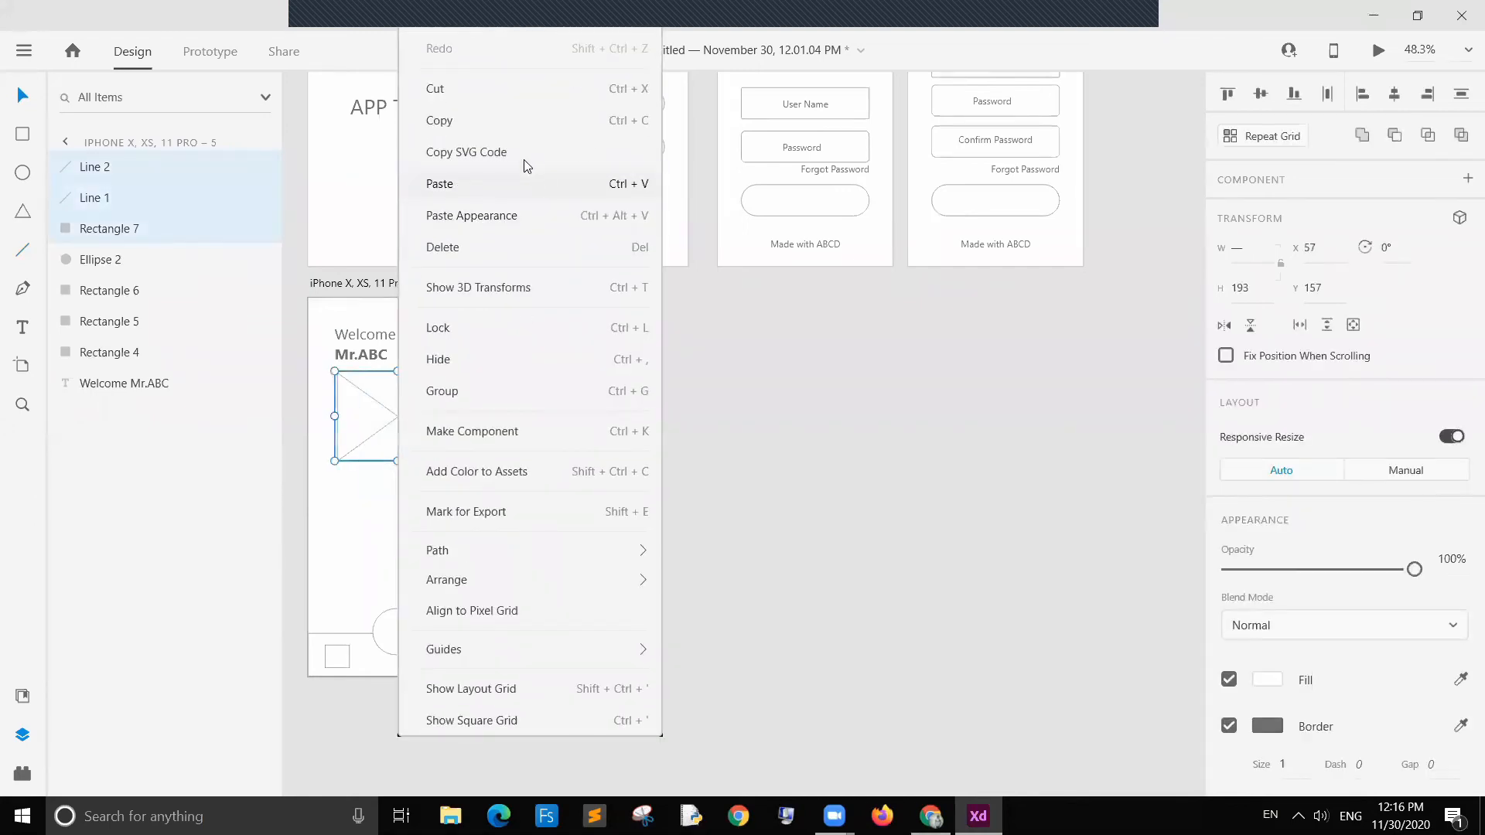
click(495, 435)
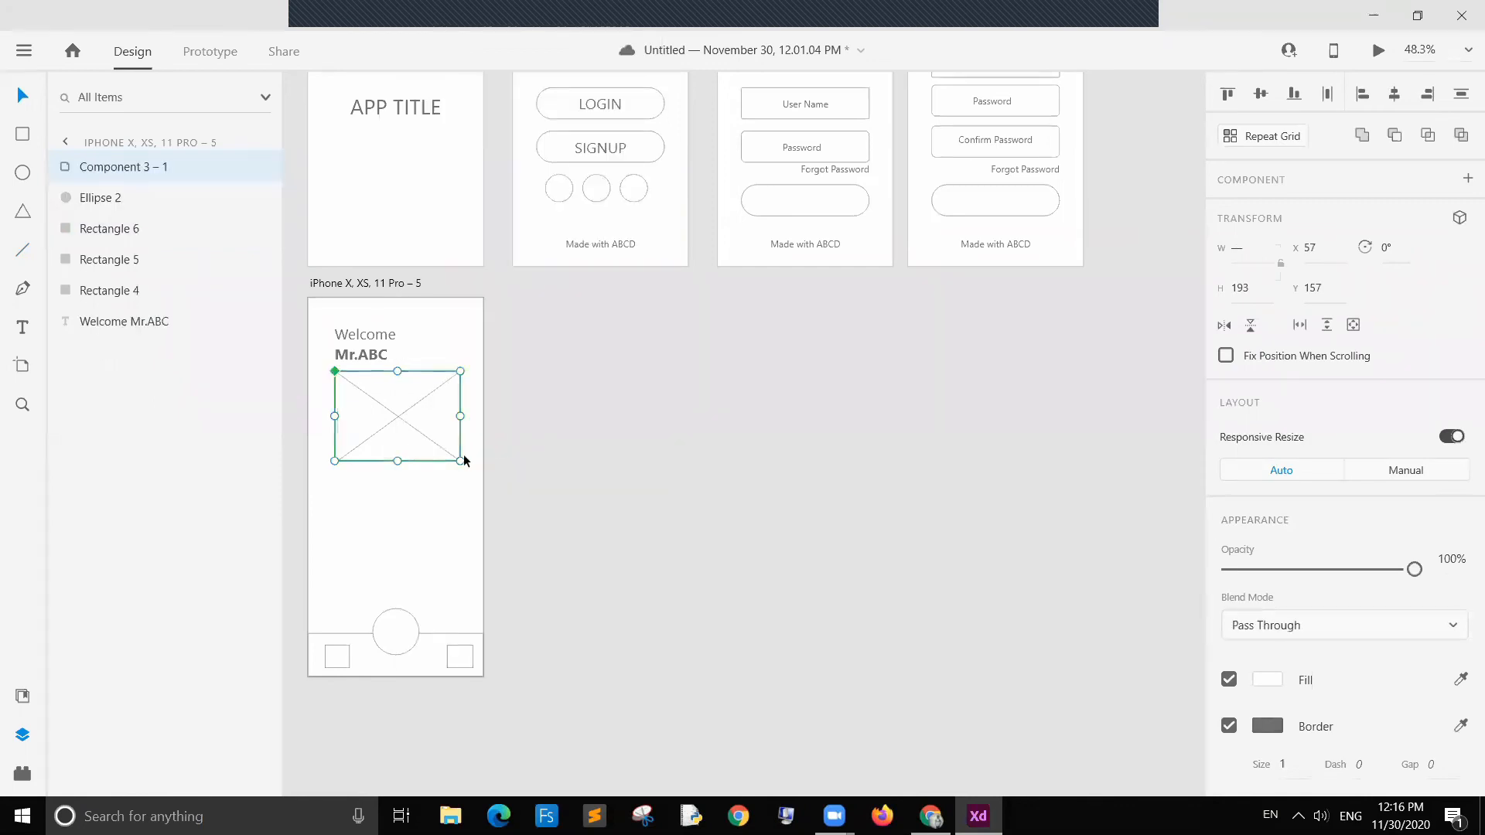
click(580, 473)
click(407, 434)
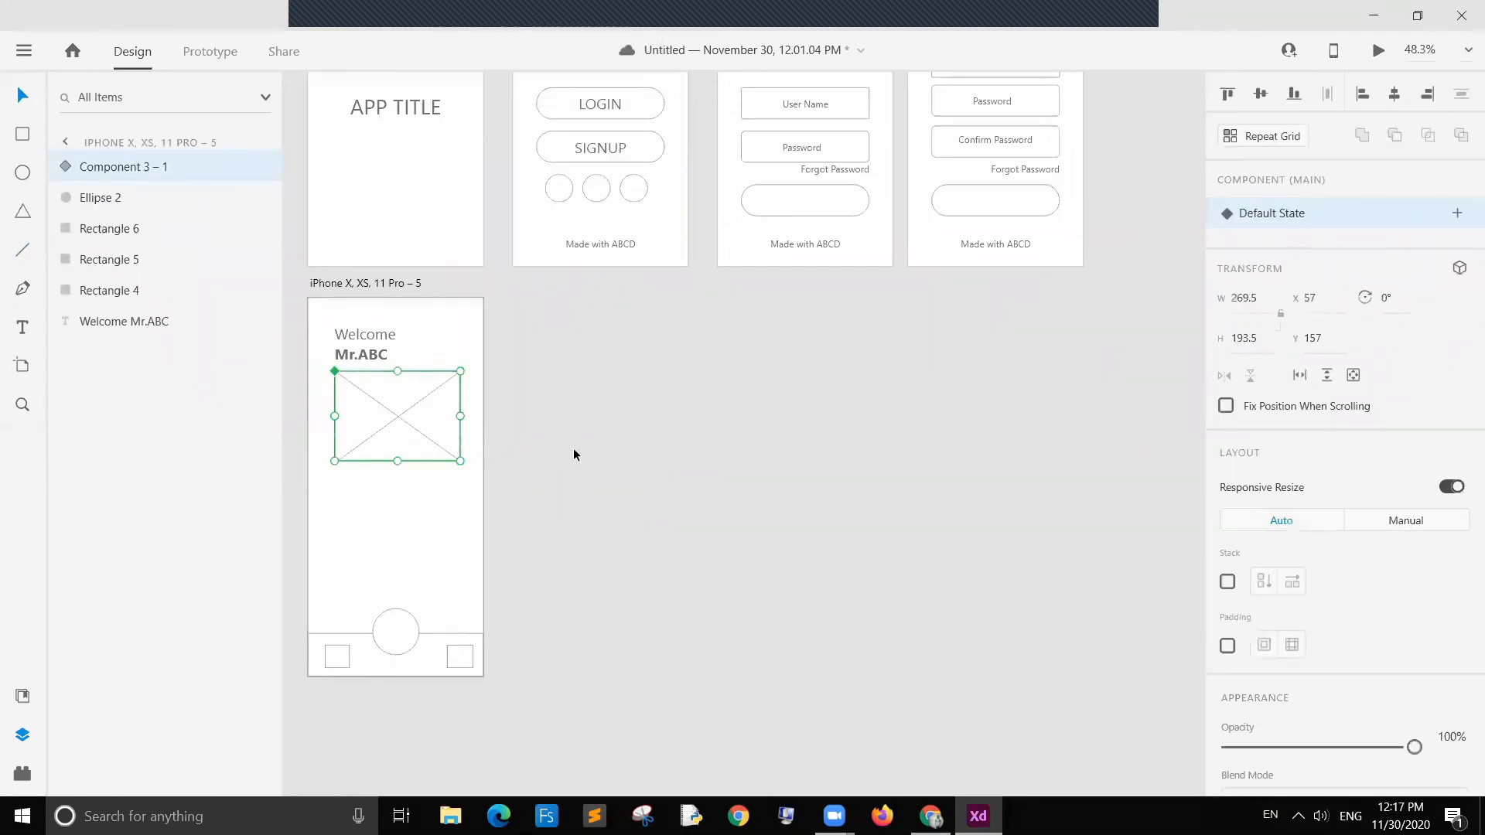
click(574, 450)
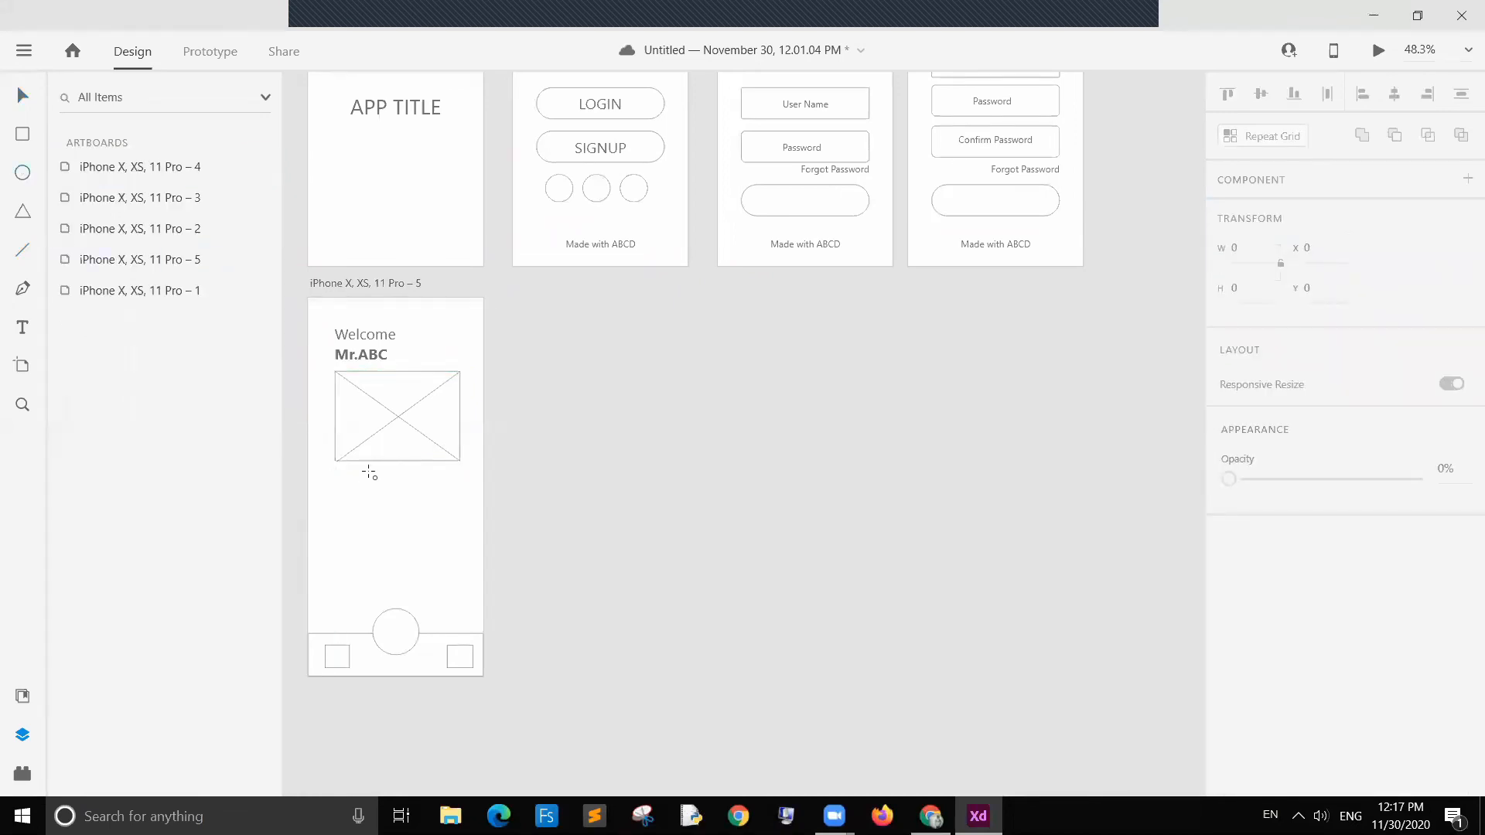
Step: Draw a small circle about 15 by 16 below the placeholder and duplicate it into a row of three slider dots
drag(365, 472, 373, 480)
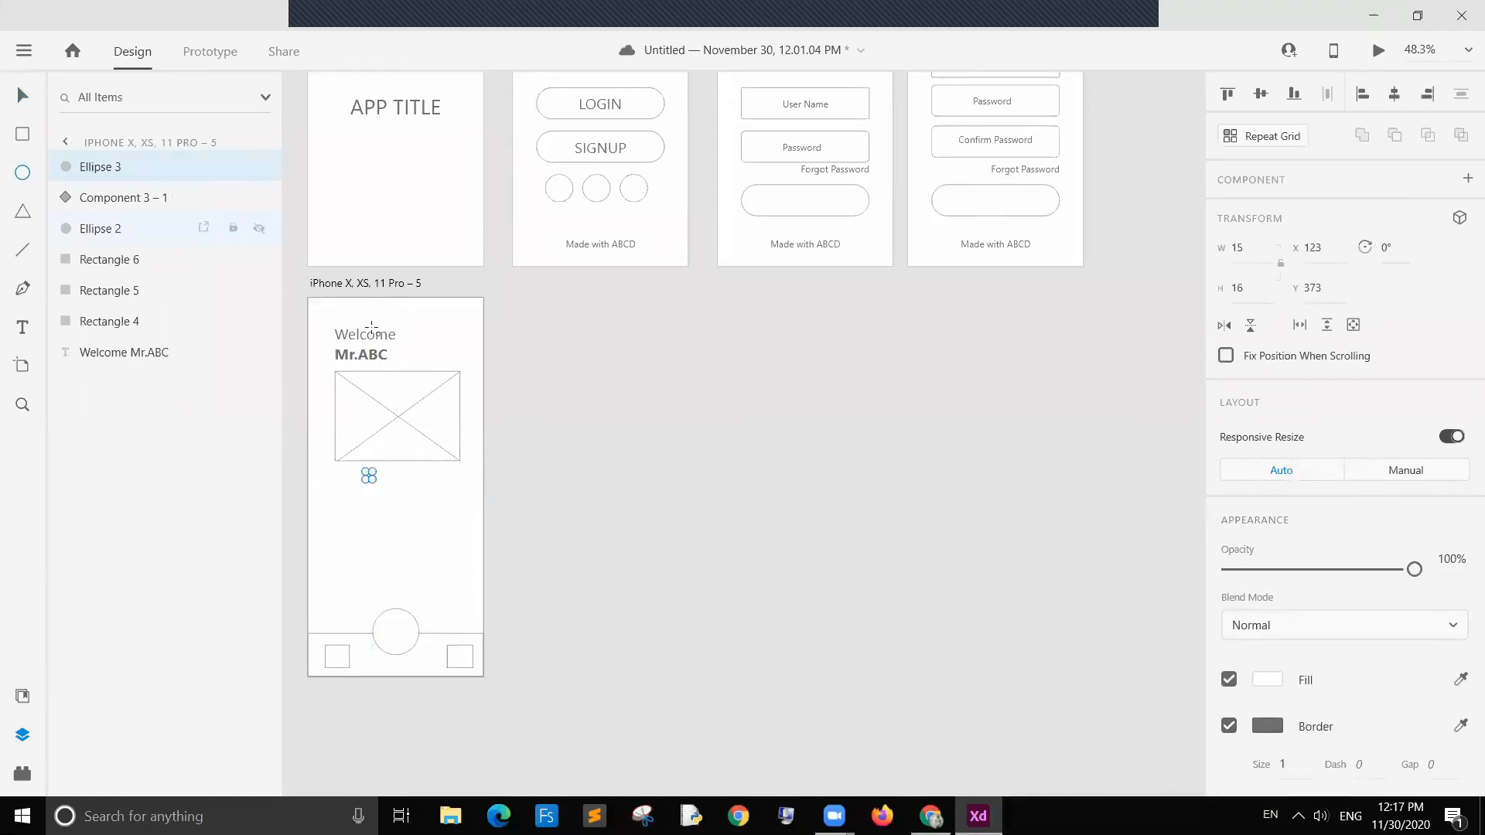
key(ctrl+equal)
key(v)
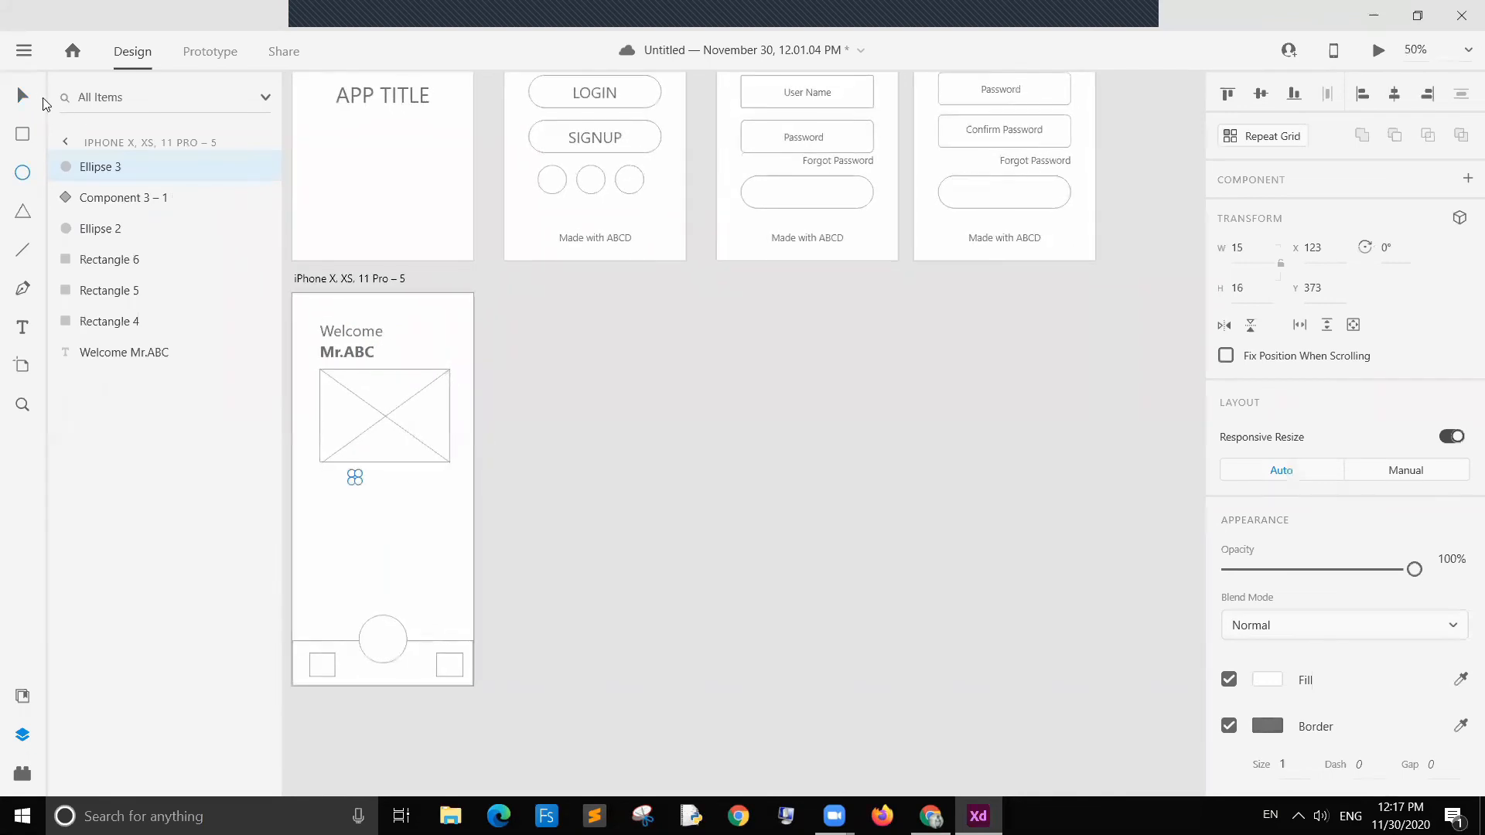
click(393, 491)
drag(355, 479, 365, 475)
key(ctrl+d)
click(592, 480)
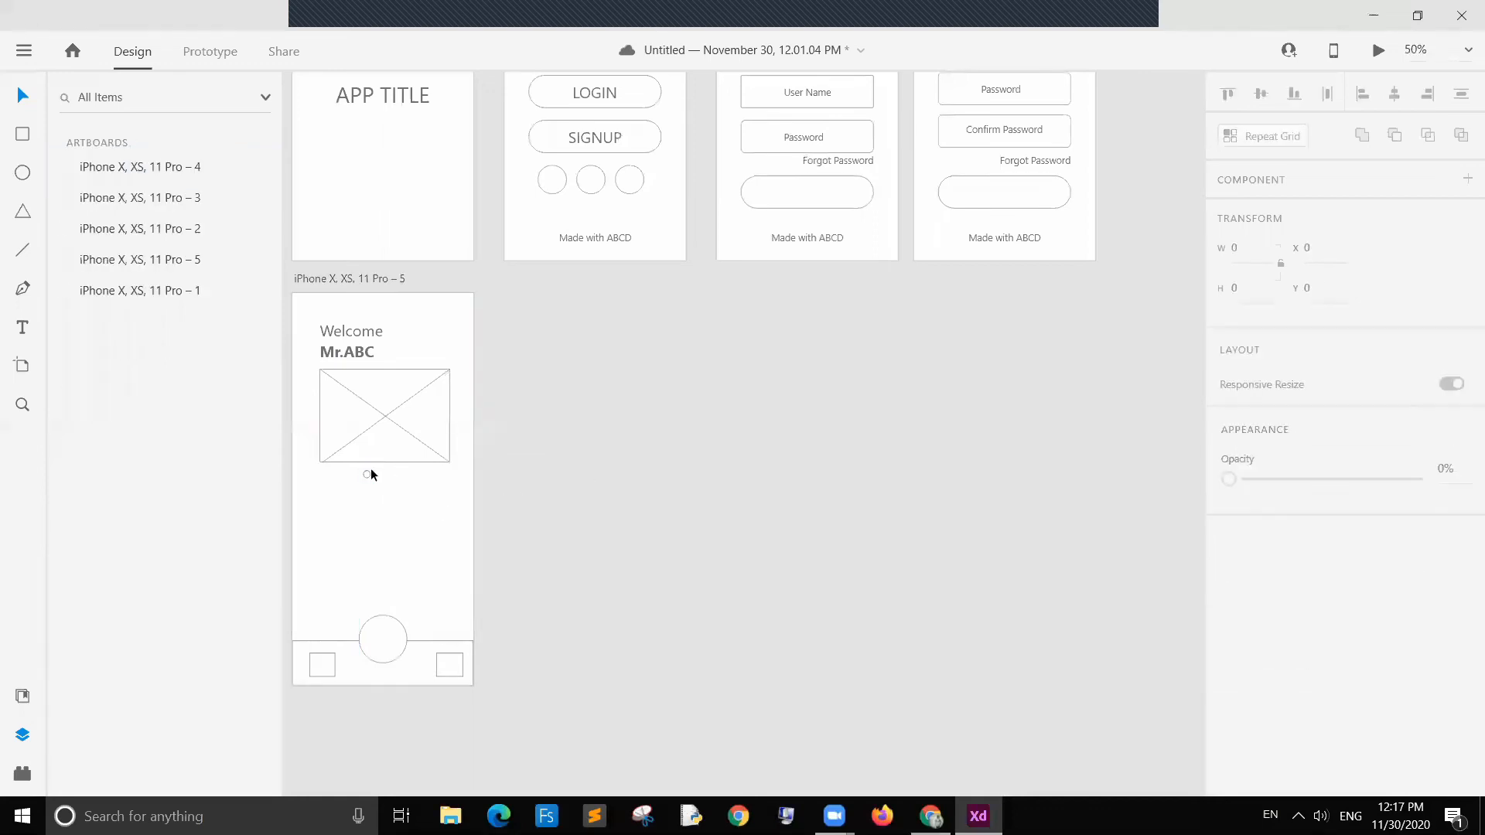
drag(365, 474, 383, 480)
click(395, 504)
key(ctrl+v)
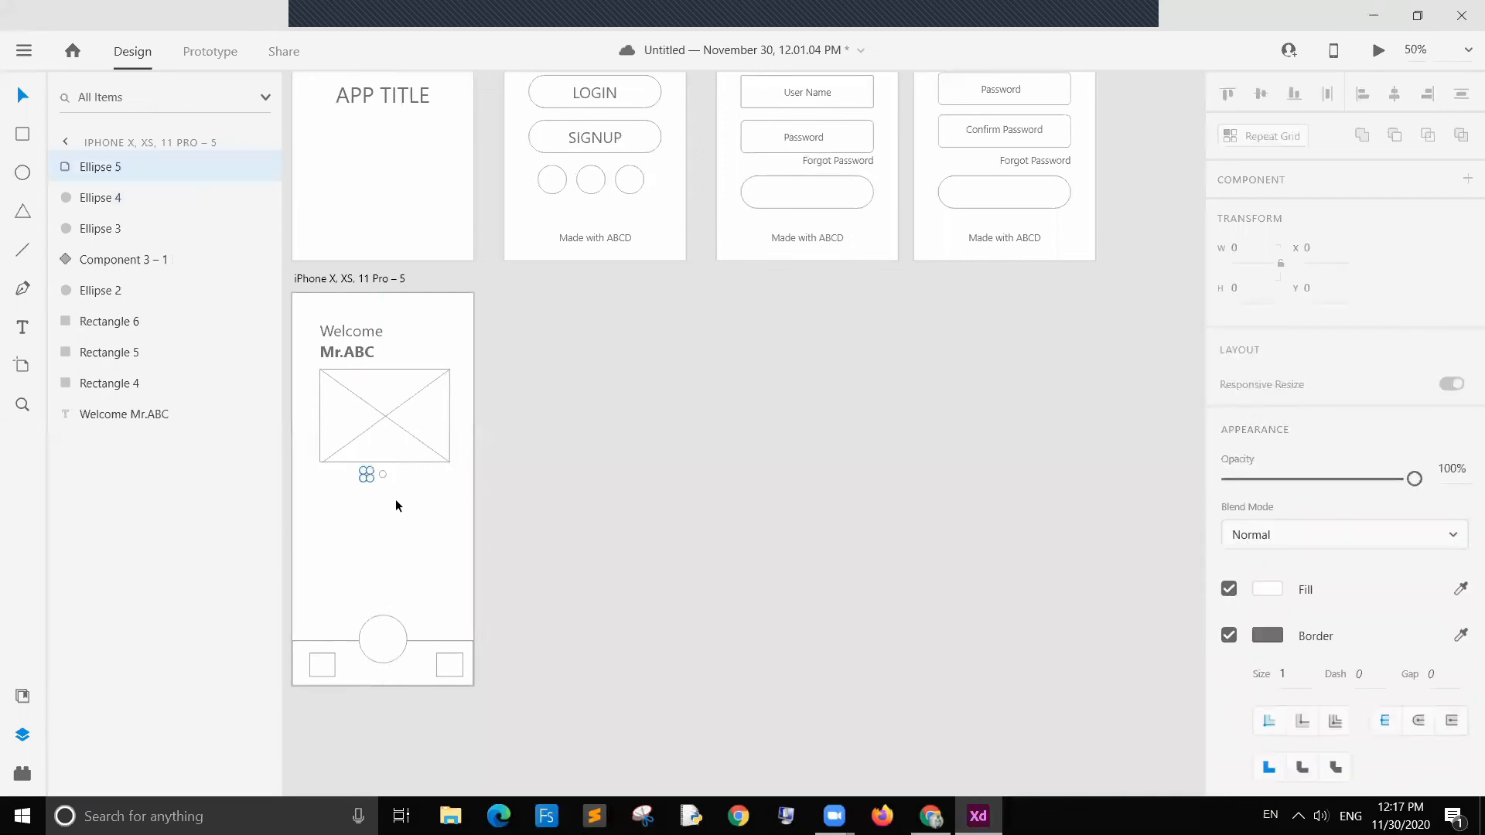
mouse_move(367, 474)
mouse_down()
mouse_move(405, 470)
mouse_move(365, 496)
mouse_up()
click(408, 501)
click(368, 476)
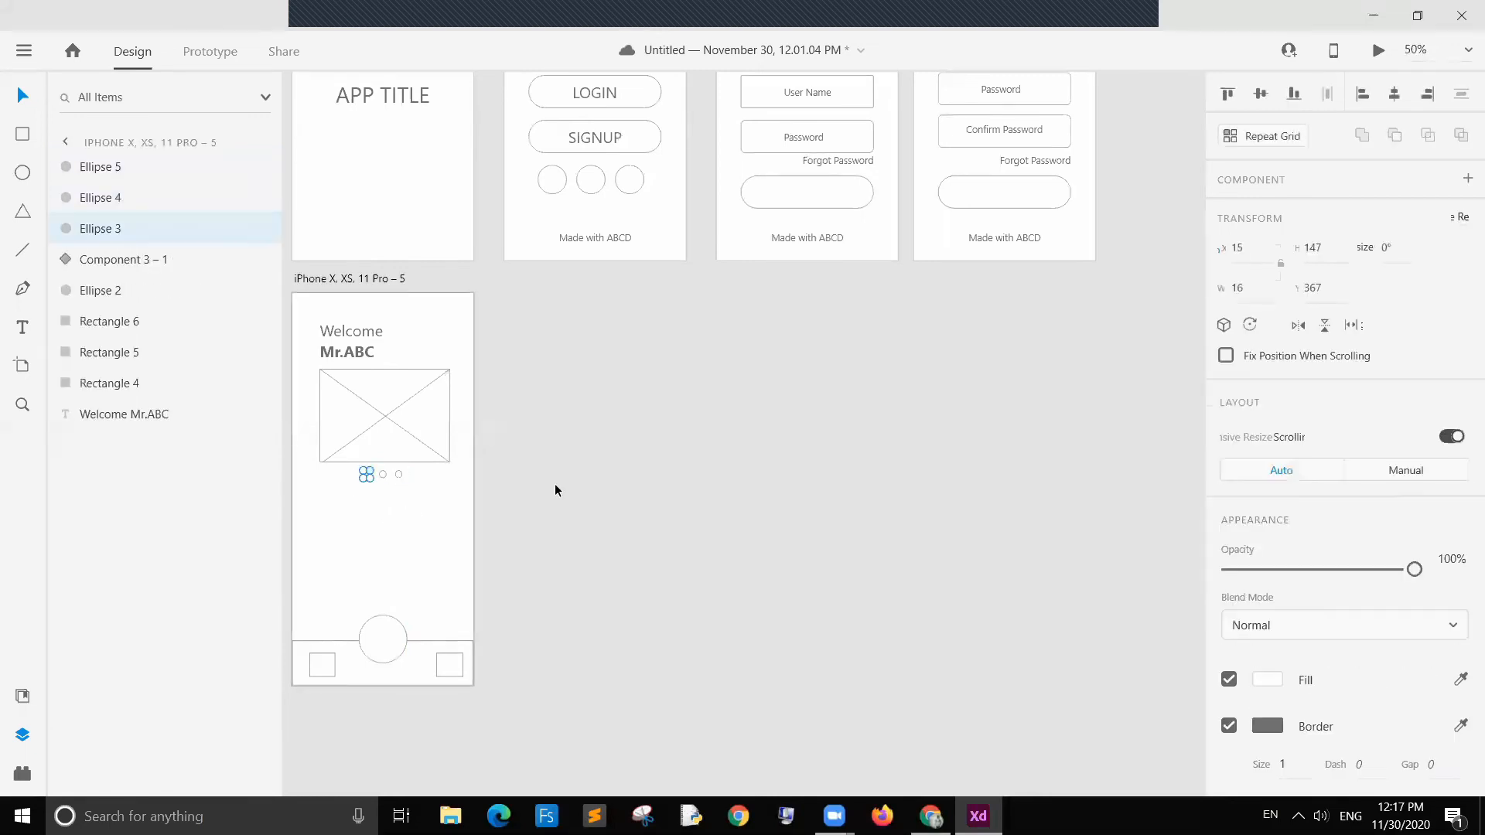
Step: Fill the first slider dot with grey #848484
click(1266, 679)
drag(986, 589, 973, 599)
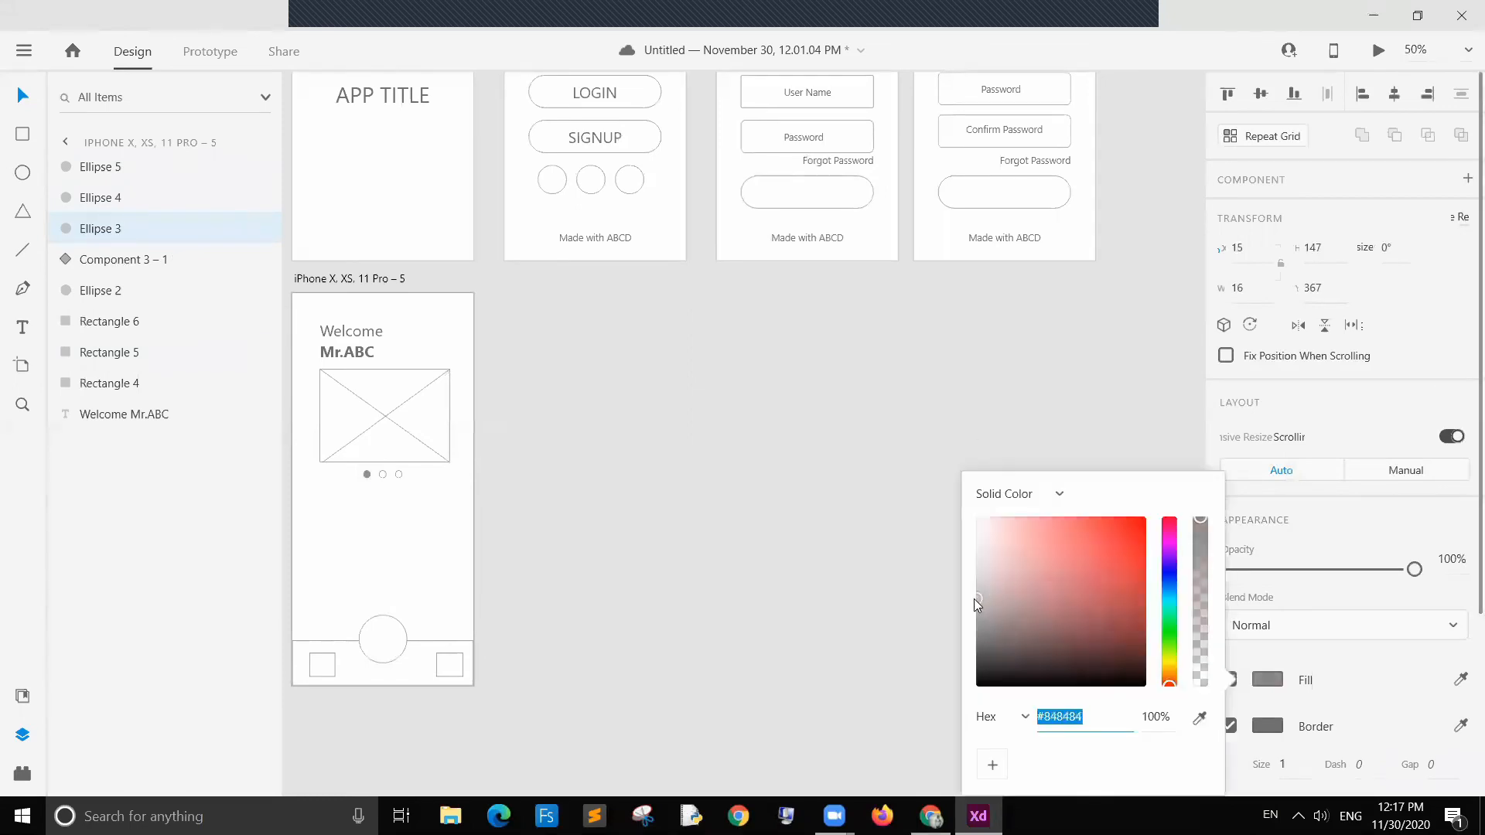
click(667, 533)
click(666, 531)
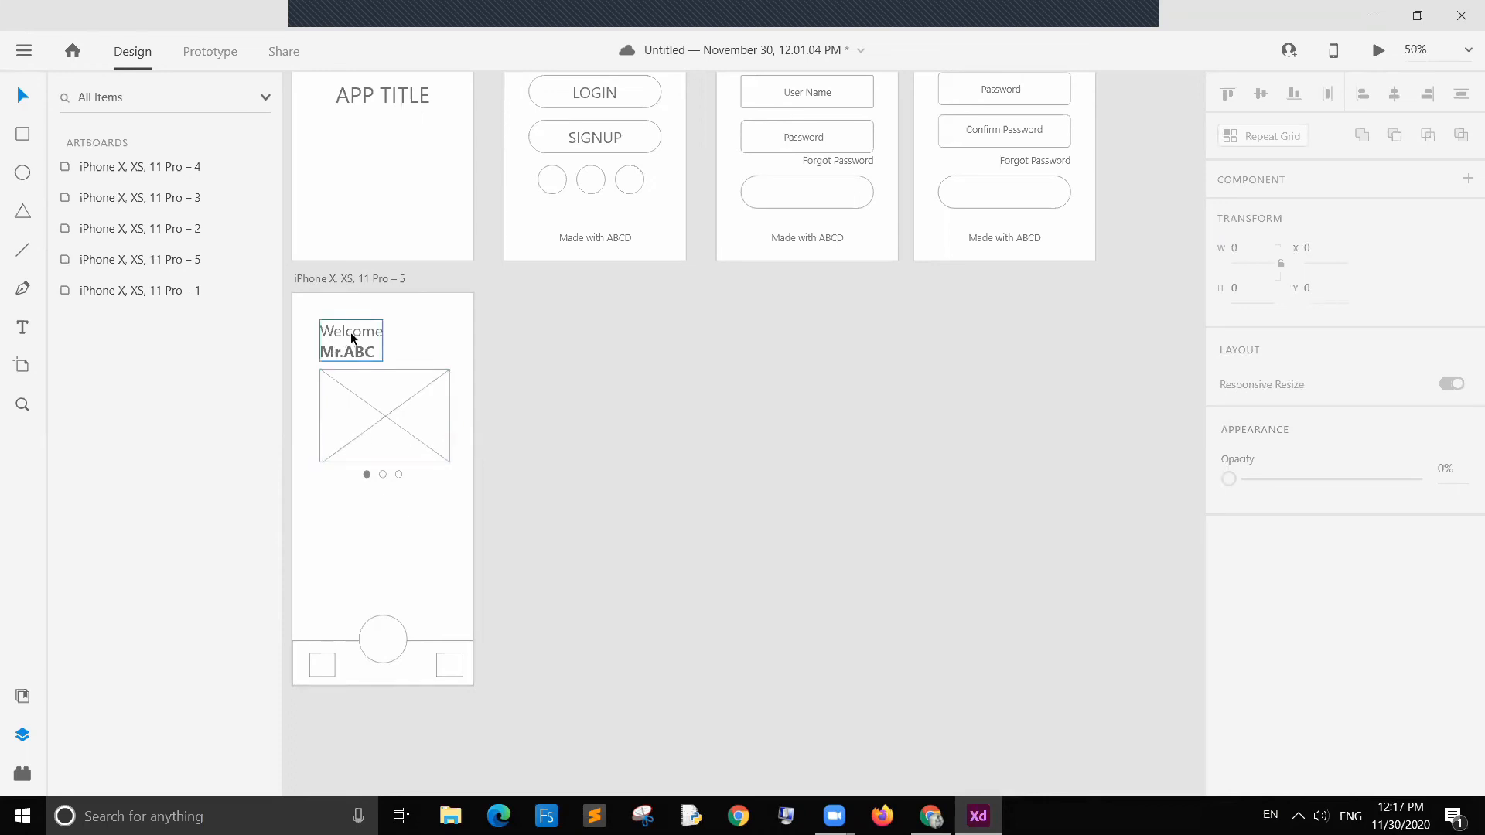
Step: Add a "Heading" text label below the slider dots
click(22, 327)
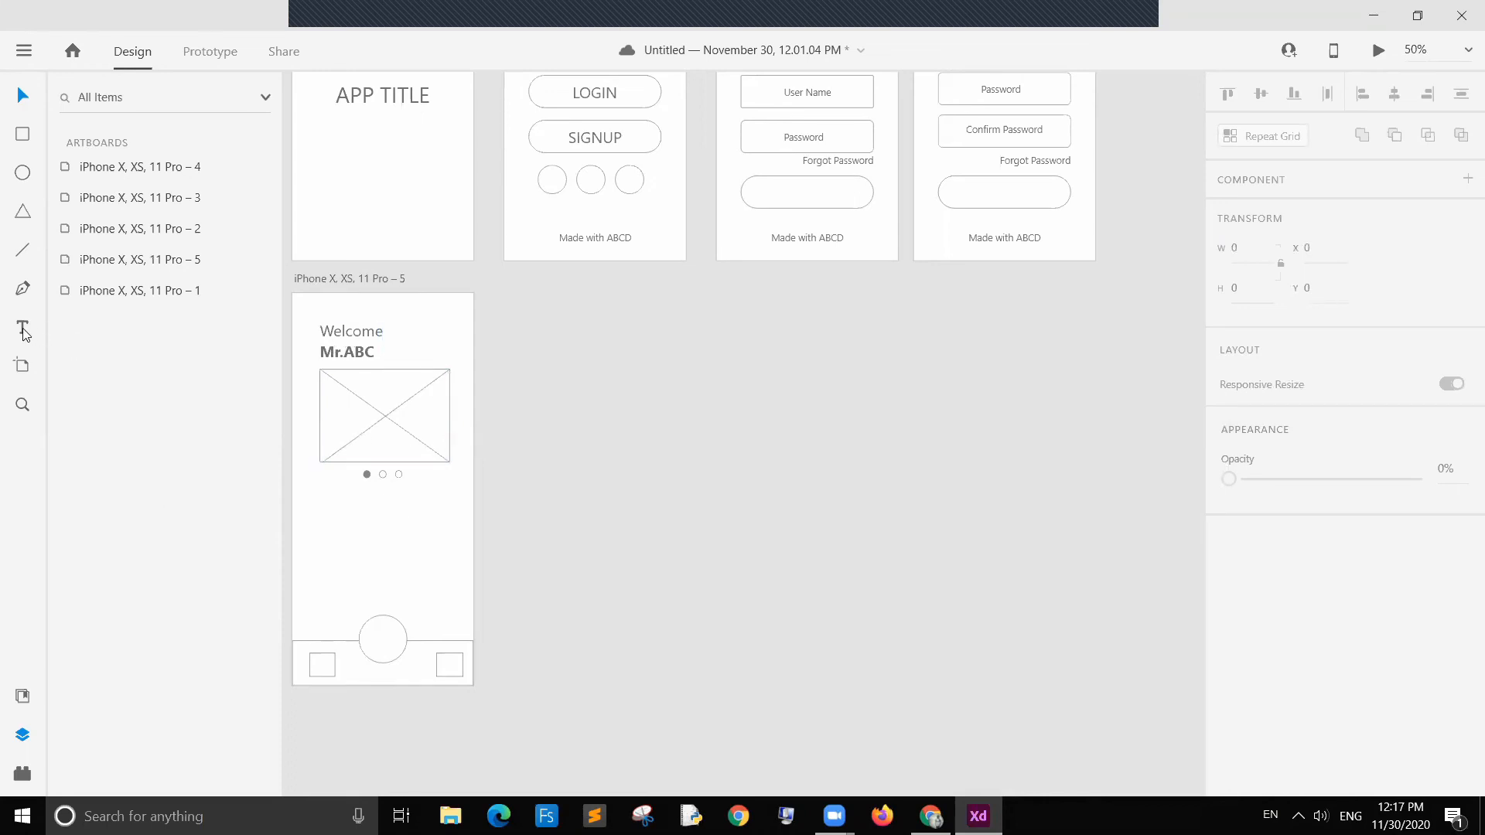
click(325, 511)
text(H)
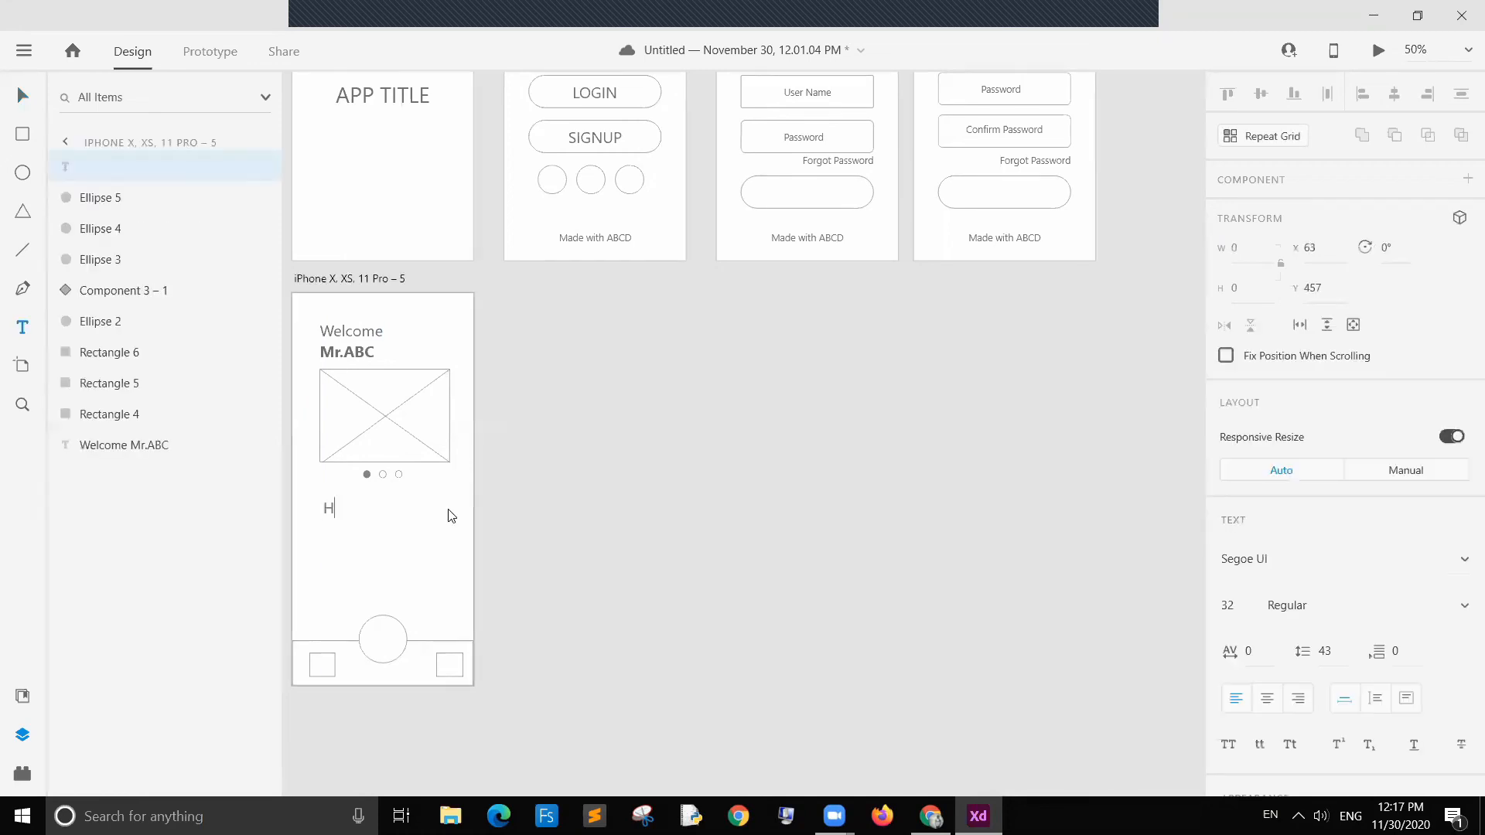
text(eading)
click(23, 95)
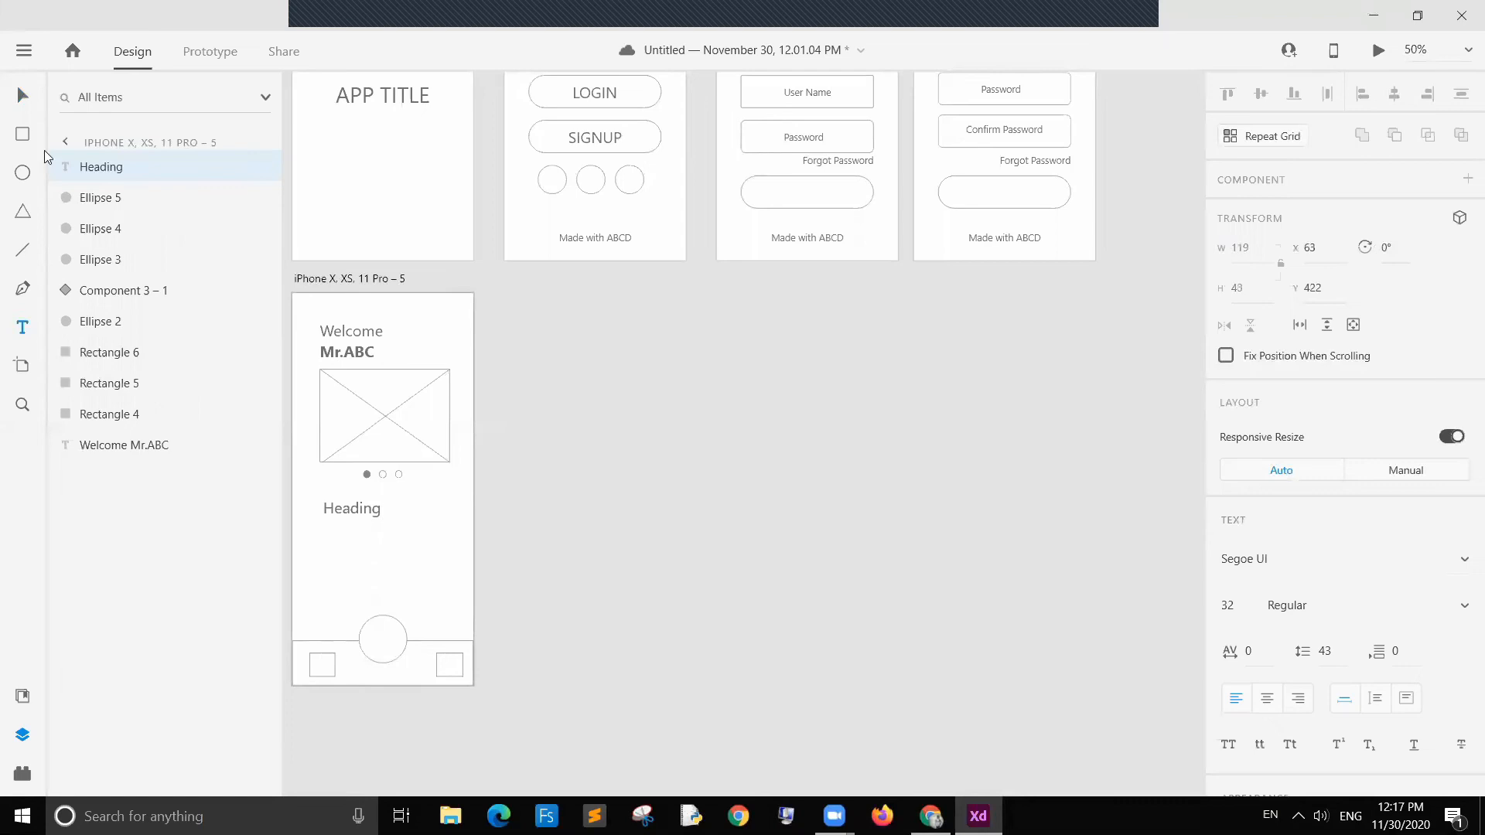
click(642, 489)
drag(369, 508, 368, 500)
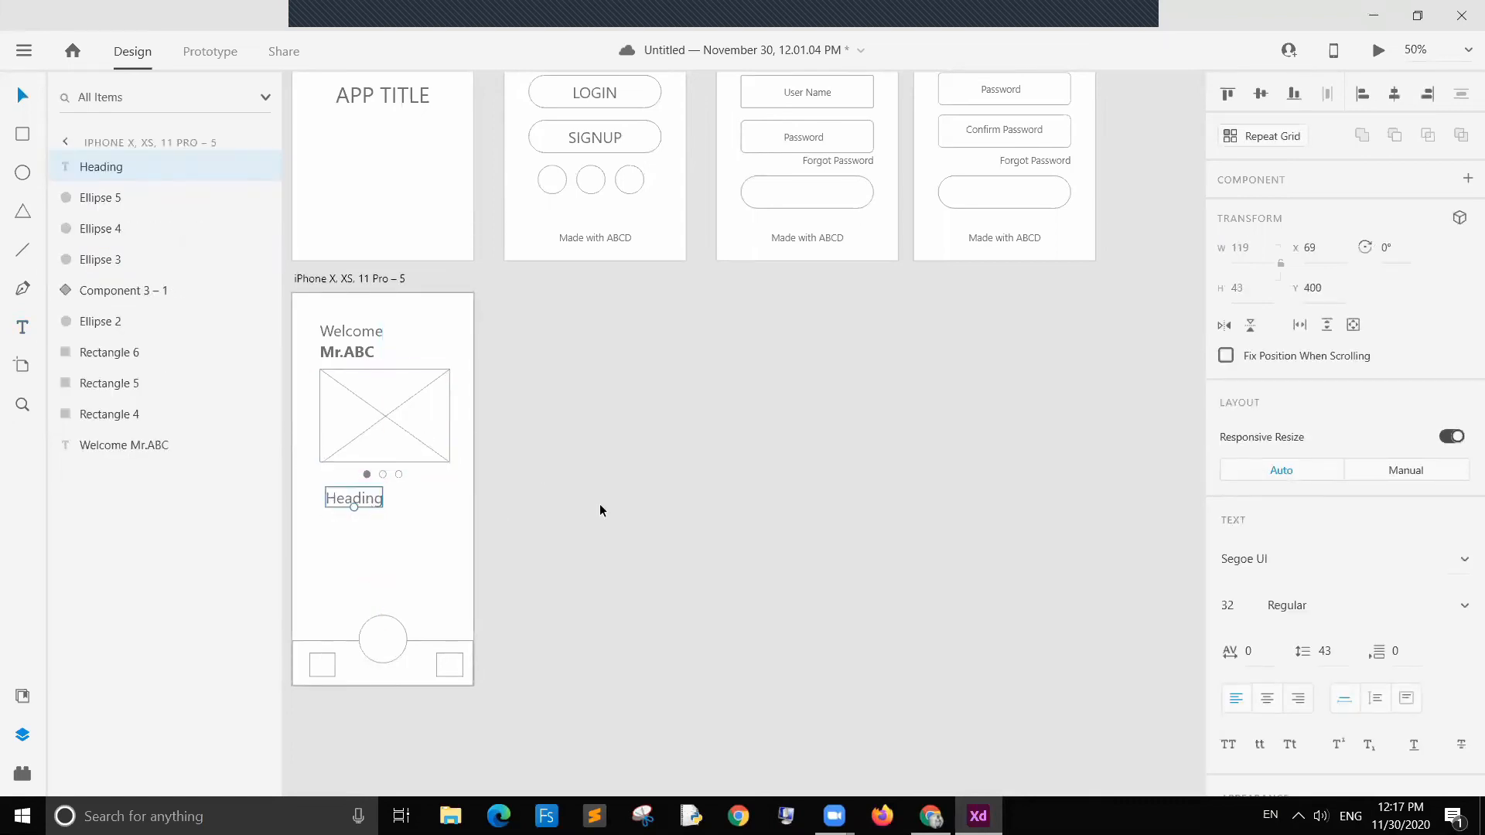
click(526, 480)
Step: Paste copies of the image placeholder component below the heading and arrange two side by side in a row
click(372, 411)
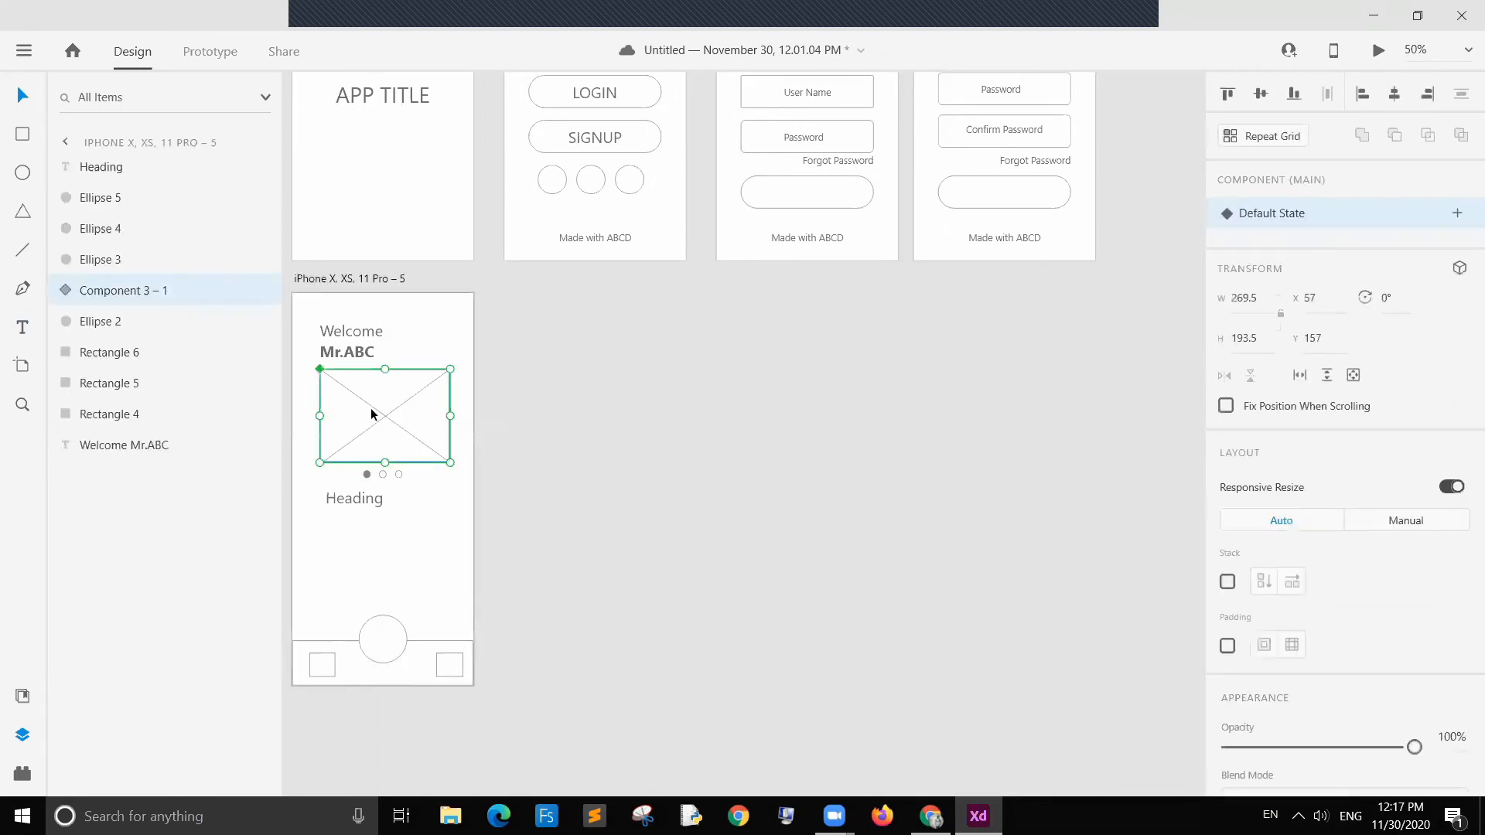
click(364, 550)
key(ctrl+v)
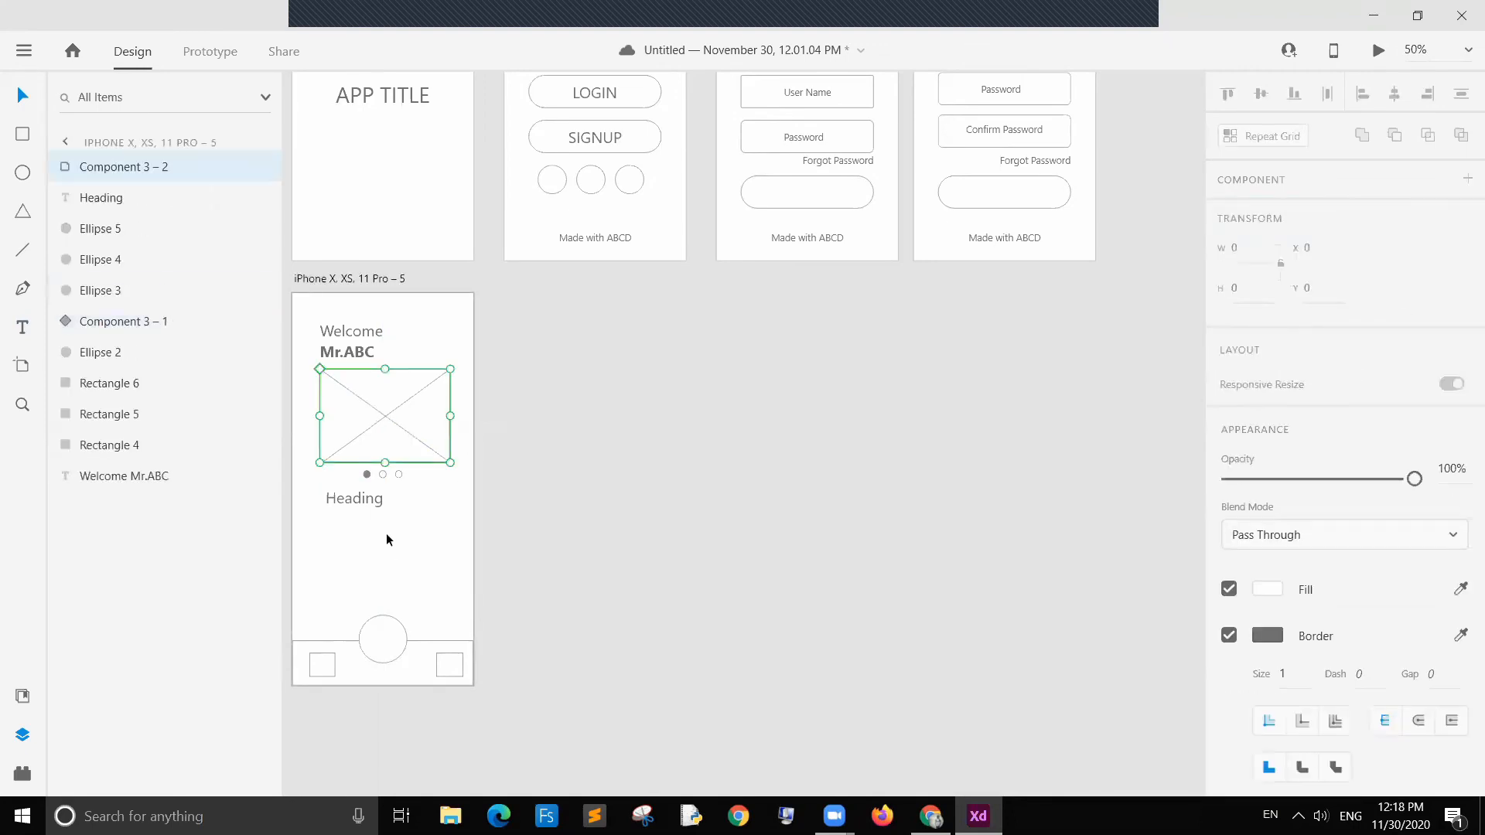
drag(391, 413, 384, 555)
click(467, 559)
click(426, 574)
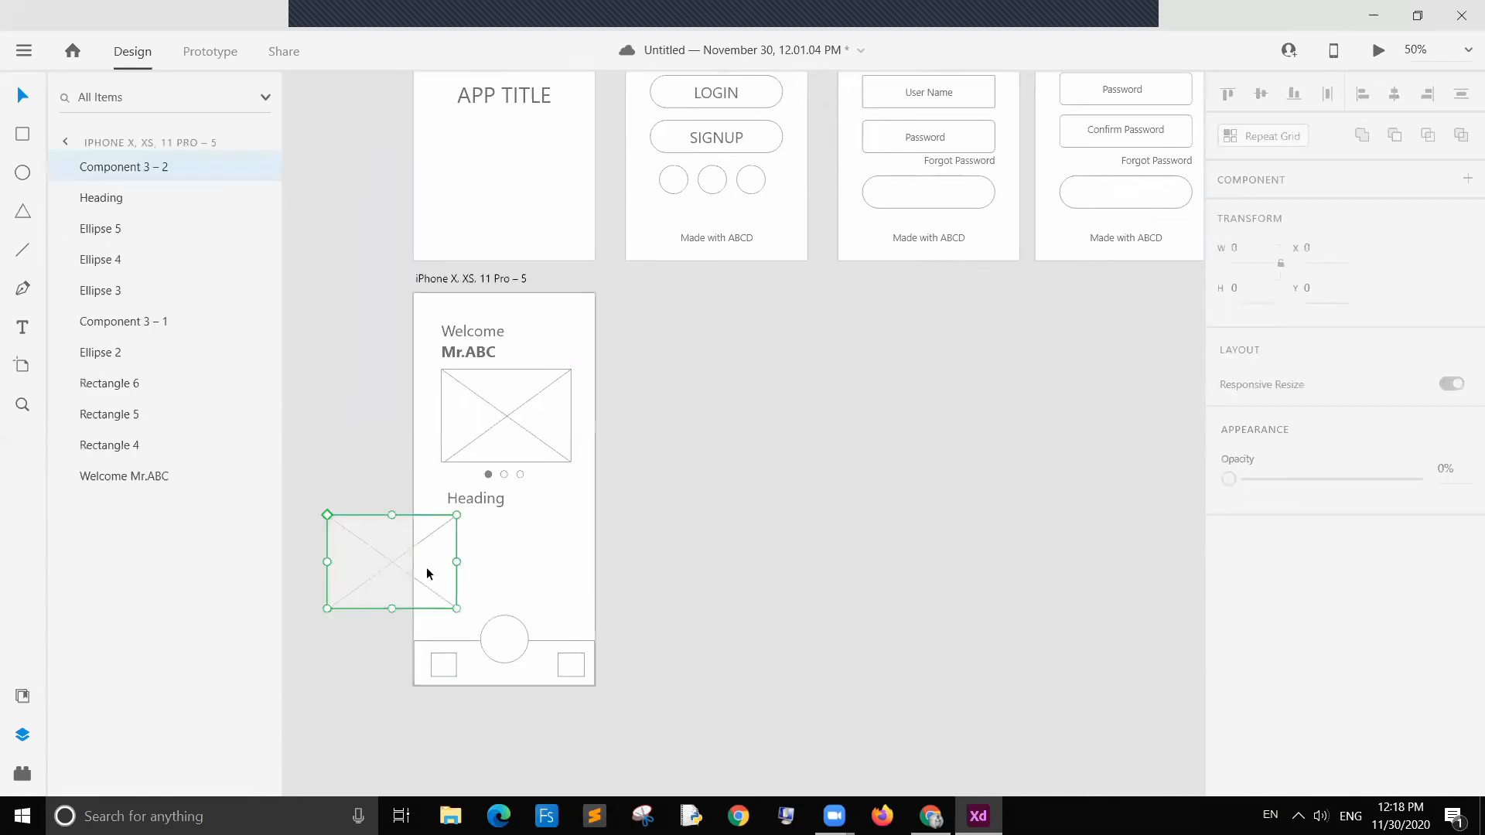
key(ctrl+d)
drag(429, 572, 625, 577)
click(785, 558)
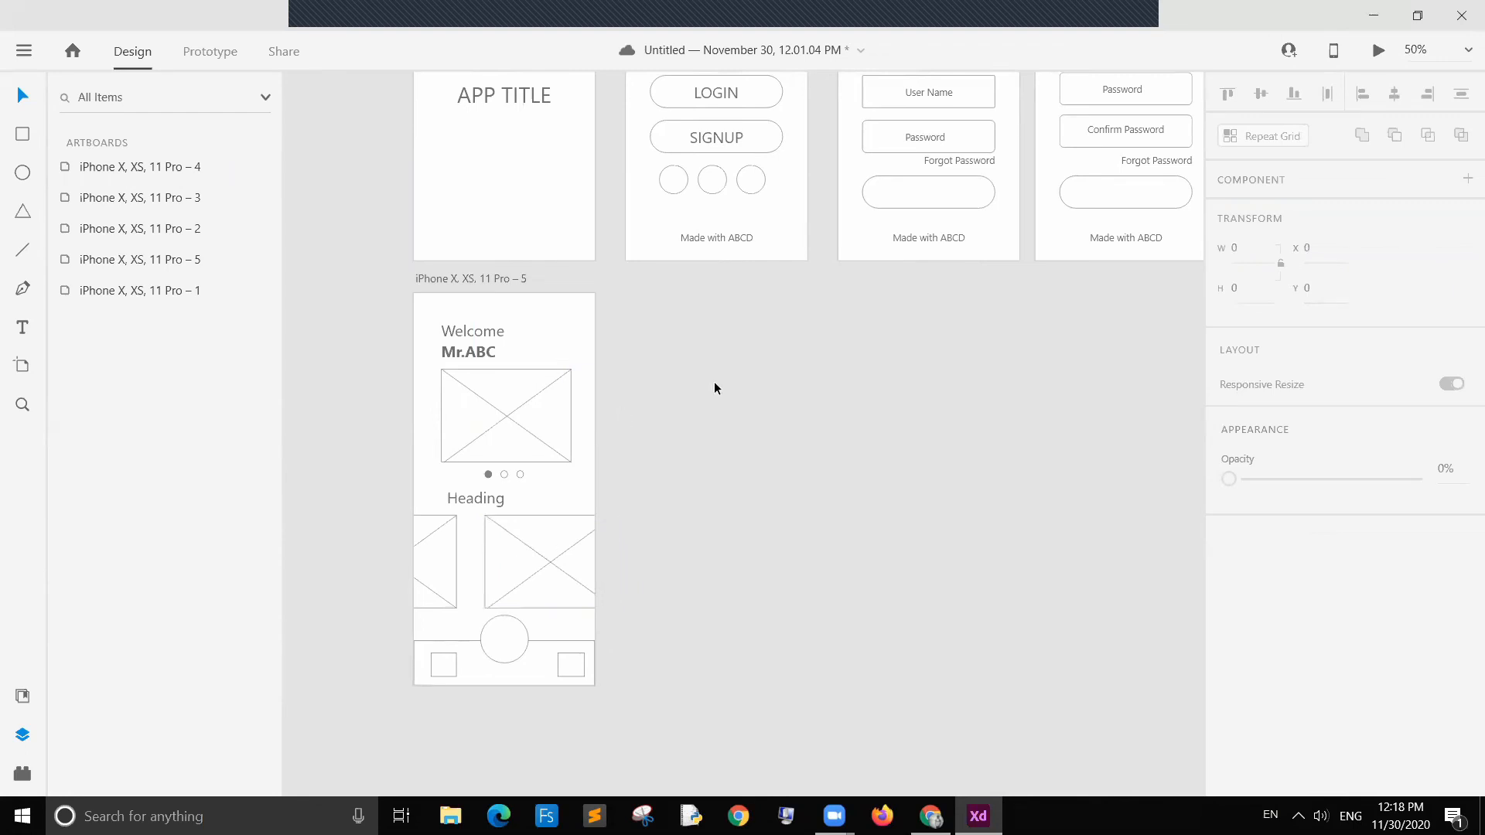
Step: Save the document and duplicate the home screen artboard beside the original
key(ctrl+s)
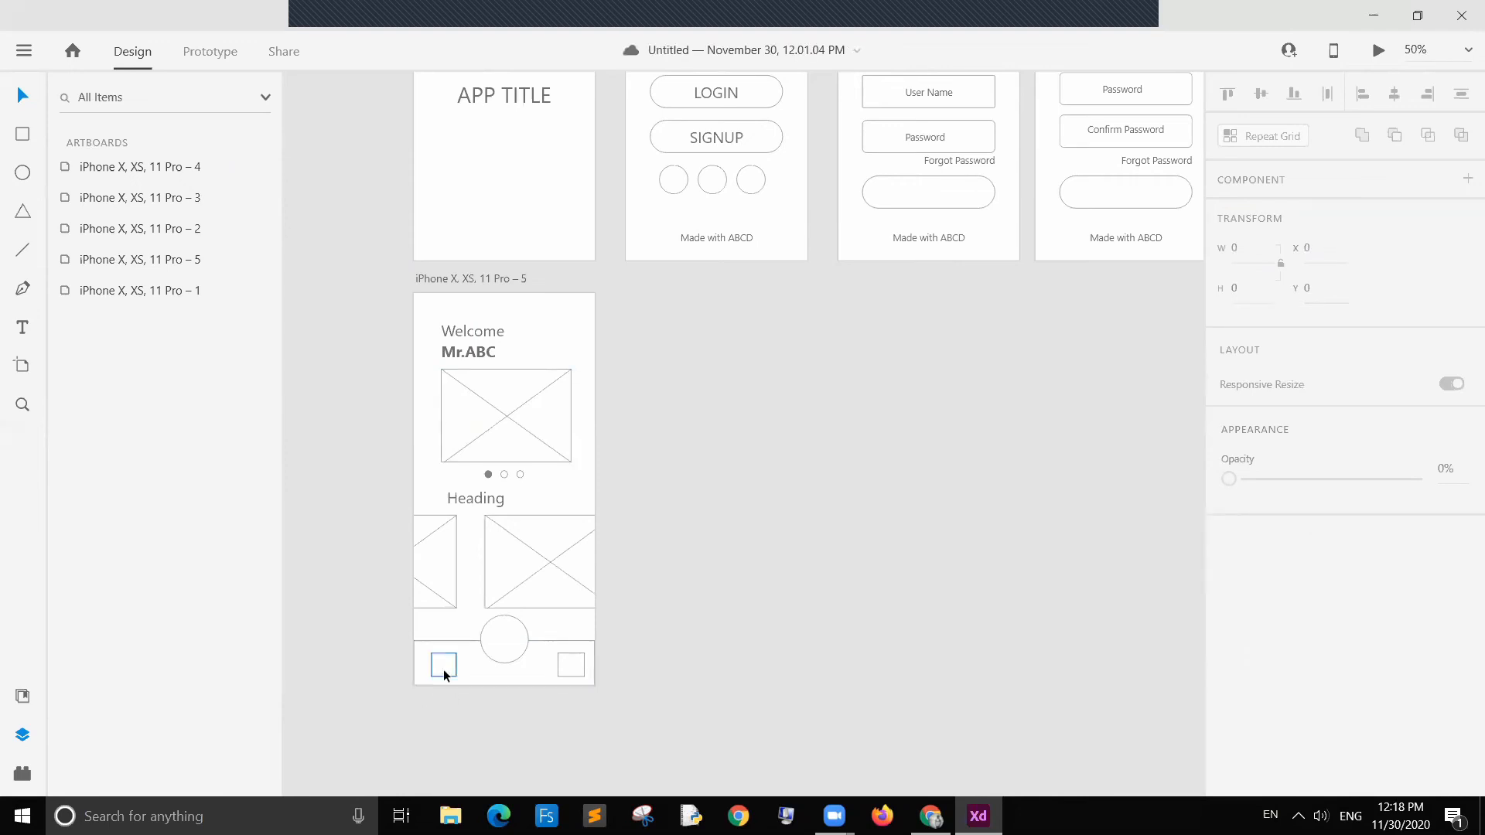
click(489, 280)
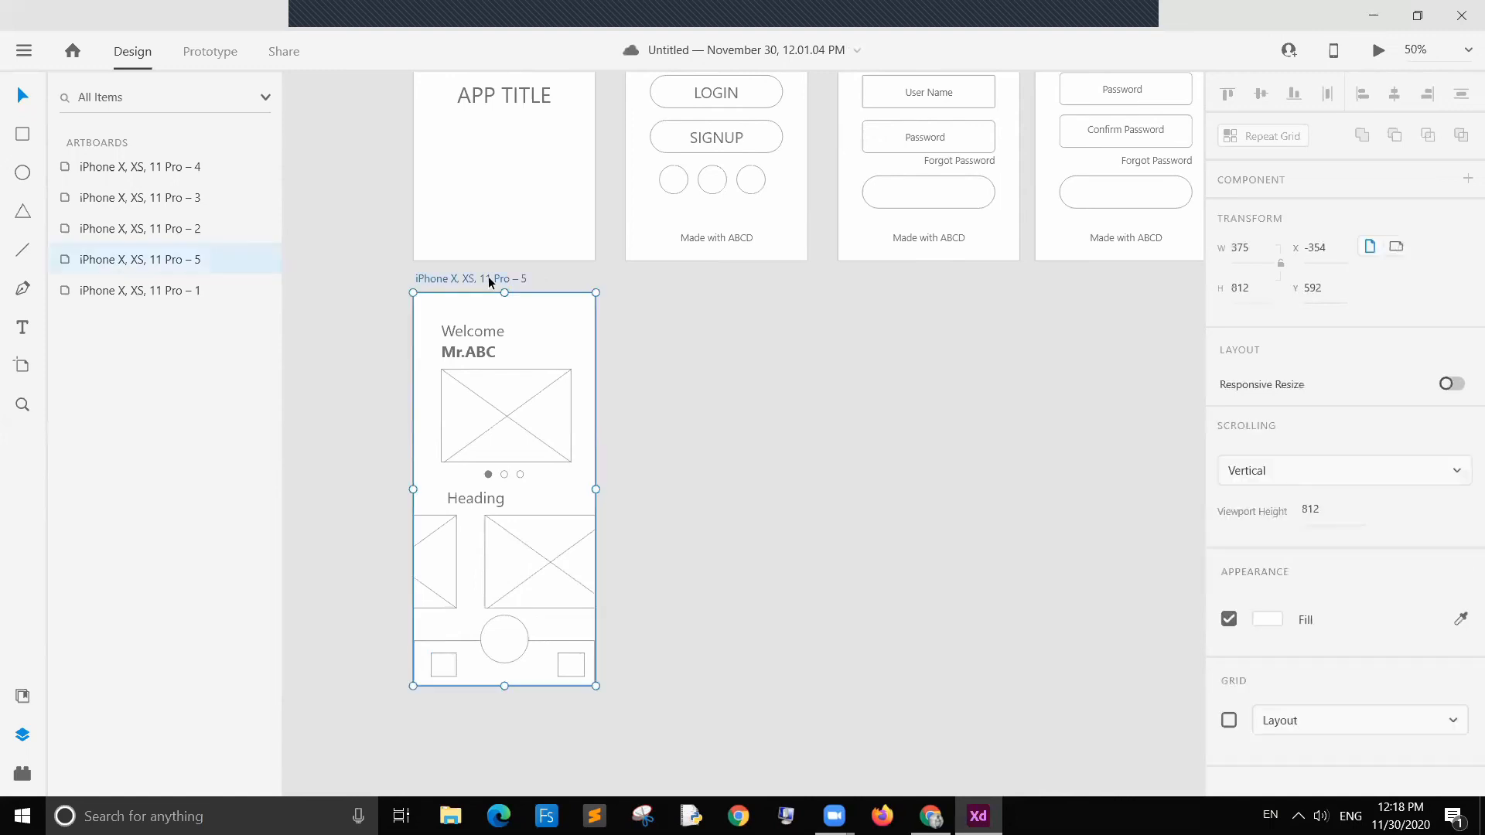
drag(488, 280, 694, 276)
click(1066, 456)
scroll(1036, 525, up, 4)
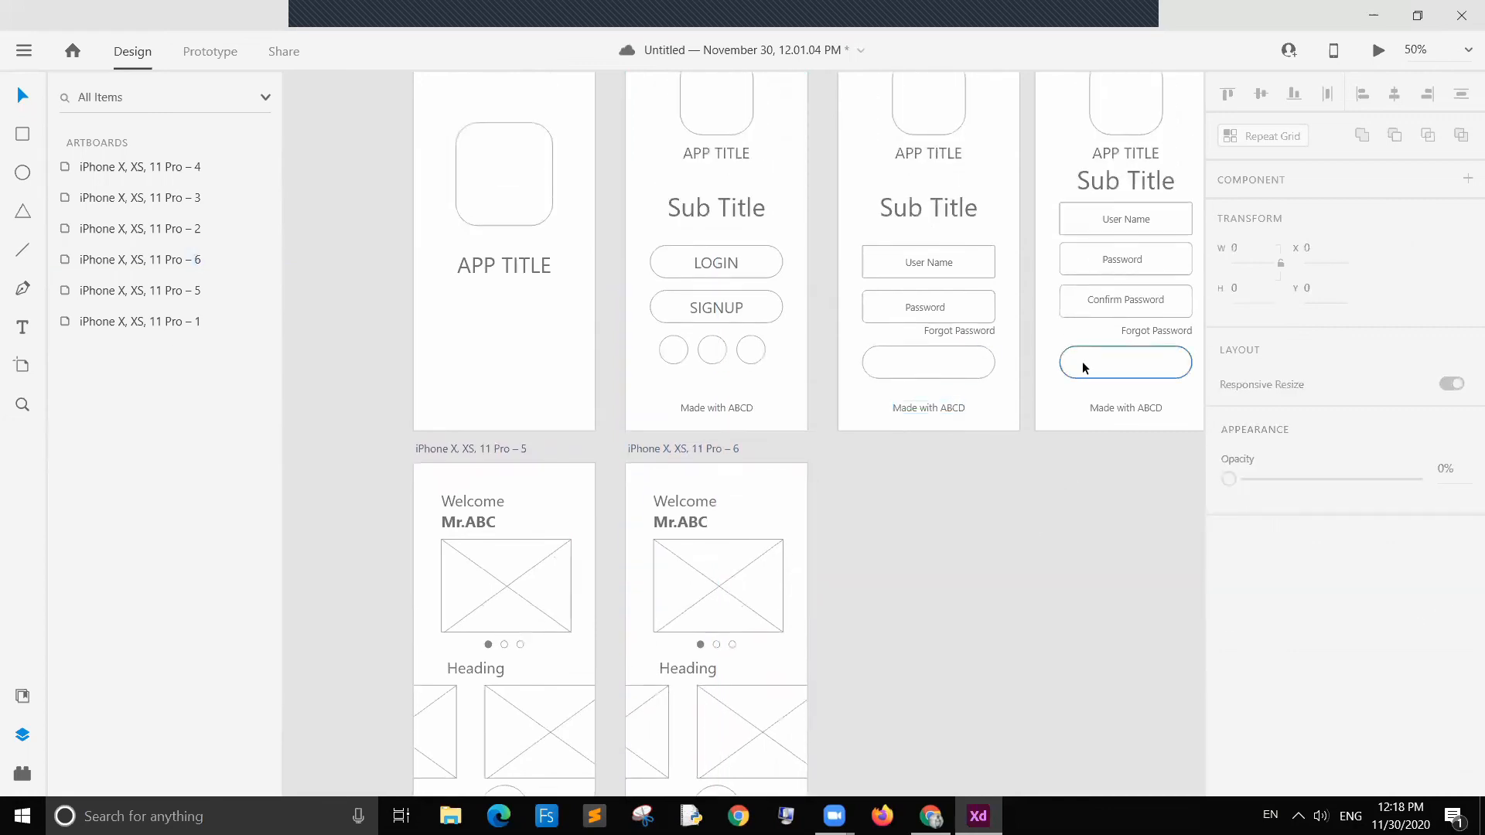
scroll(591, 471, down, 1)
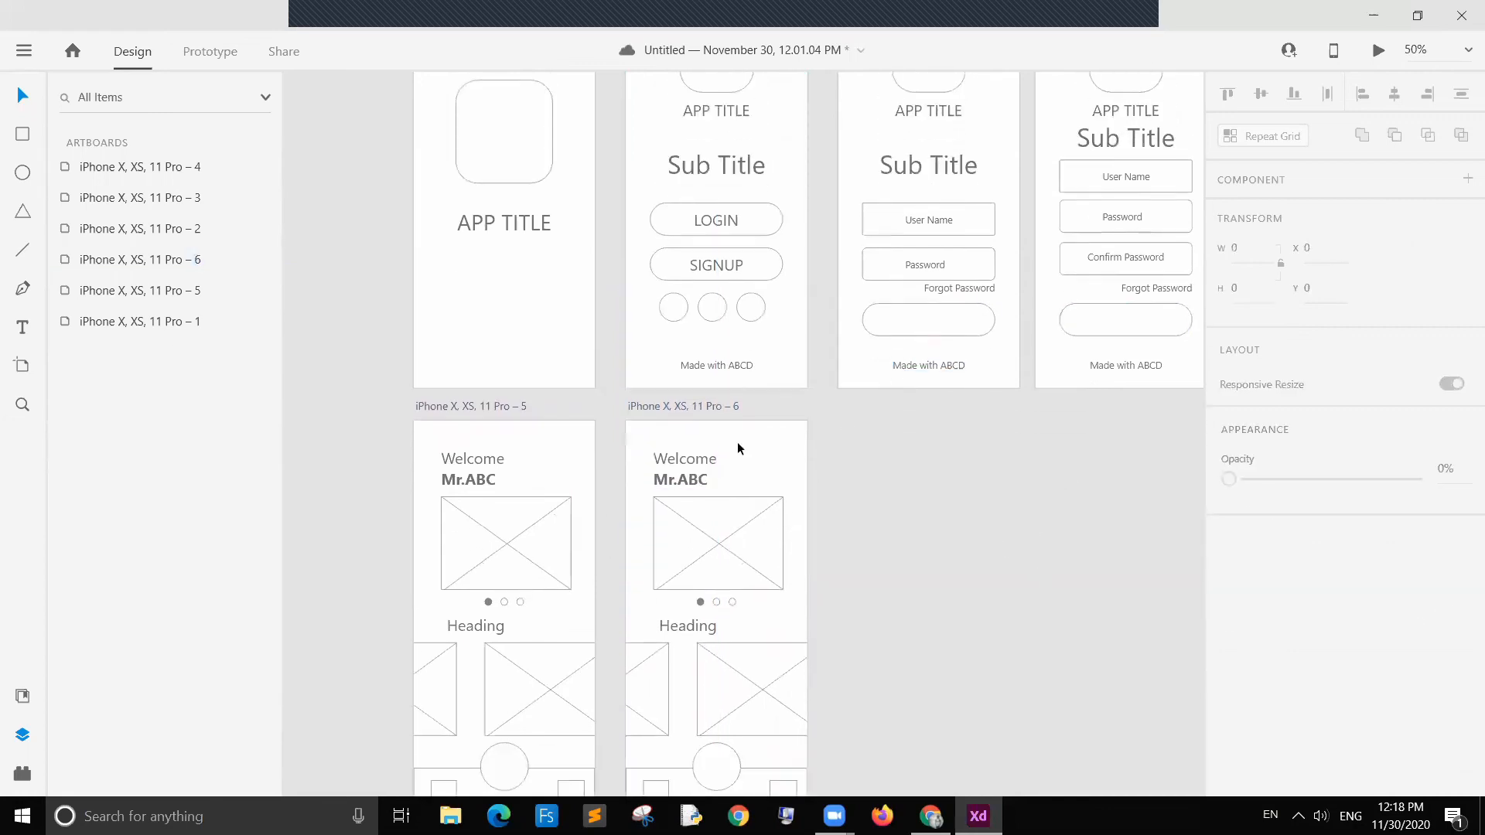
Step: In prototype mode, link the login screen's button to the home screen with a Slide Left transition
click(209, 52)
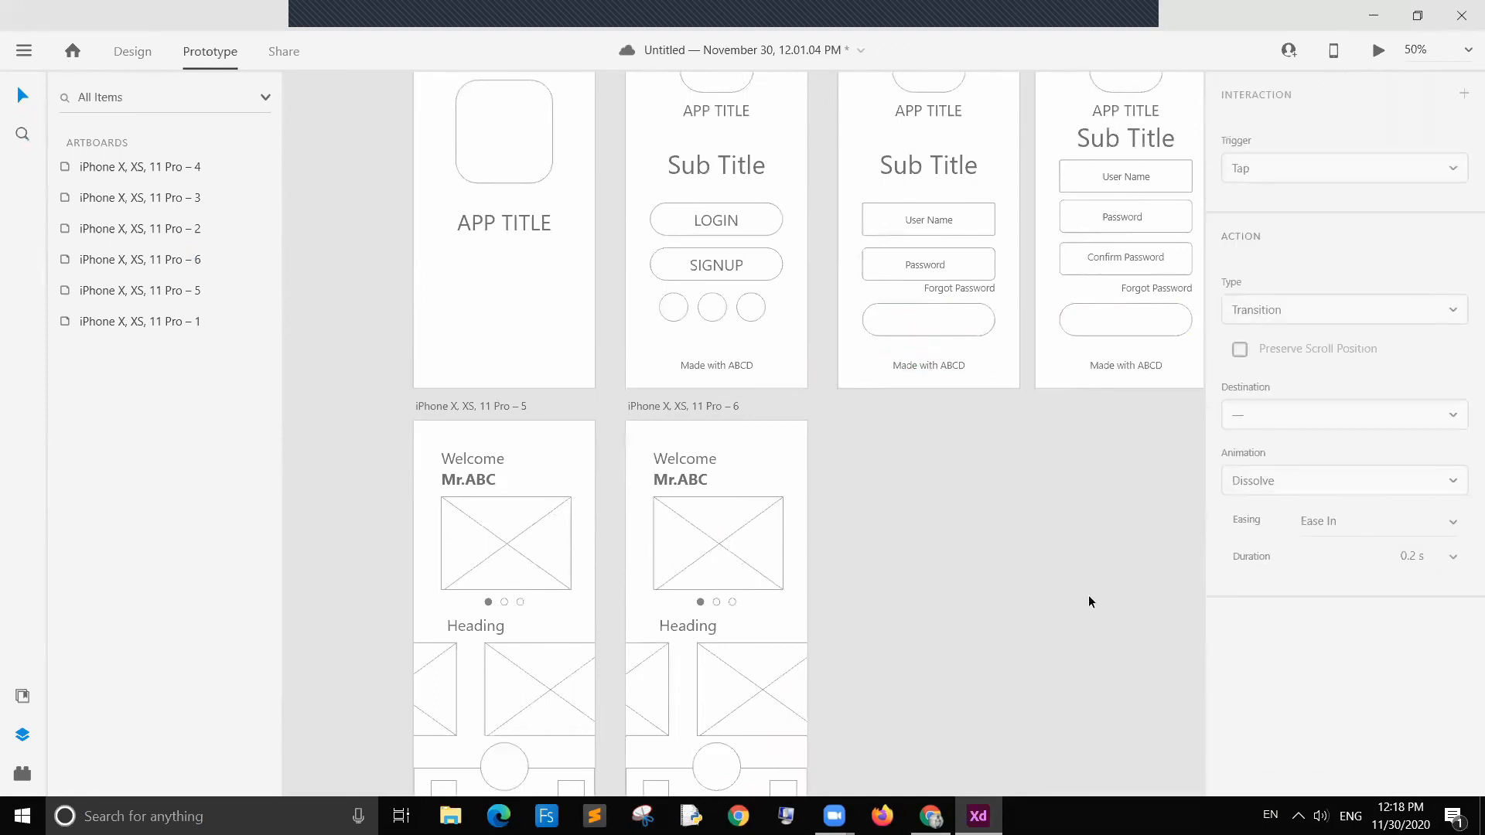
click(1139, 321)
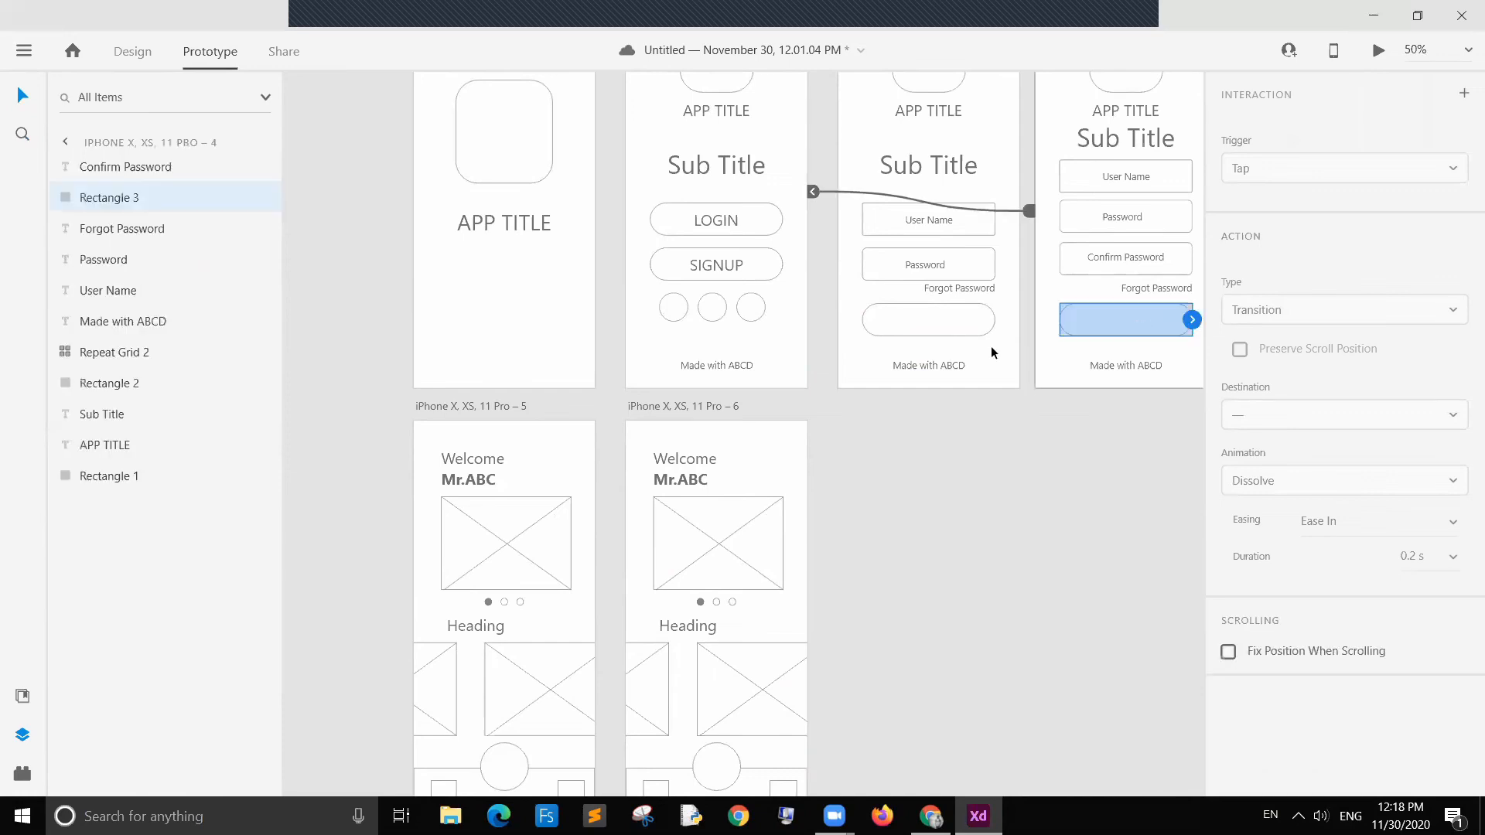
click(944, 327)
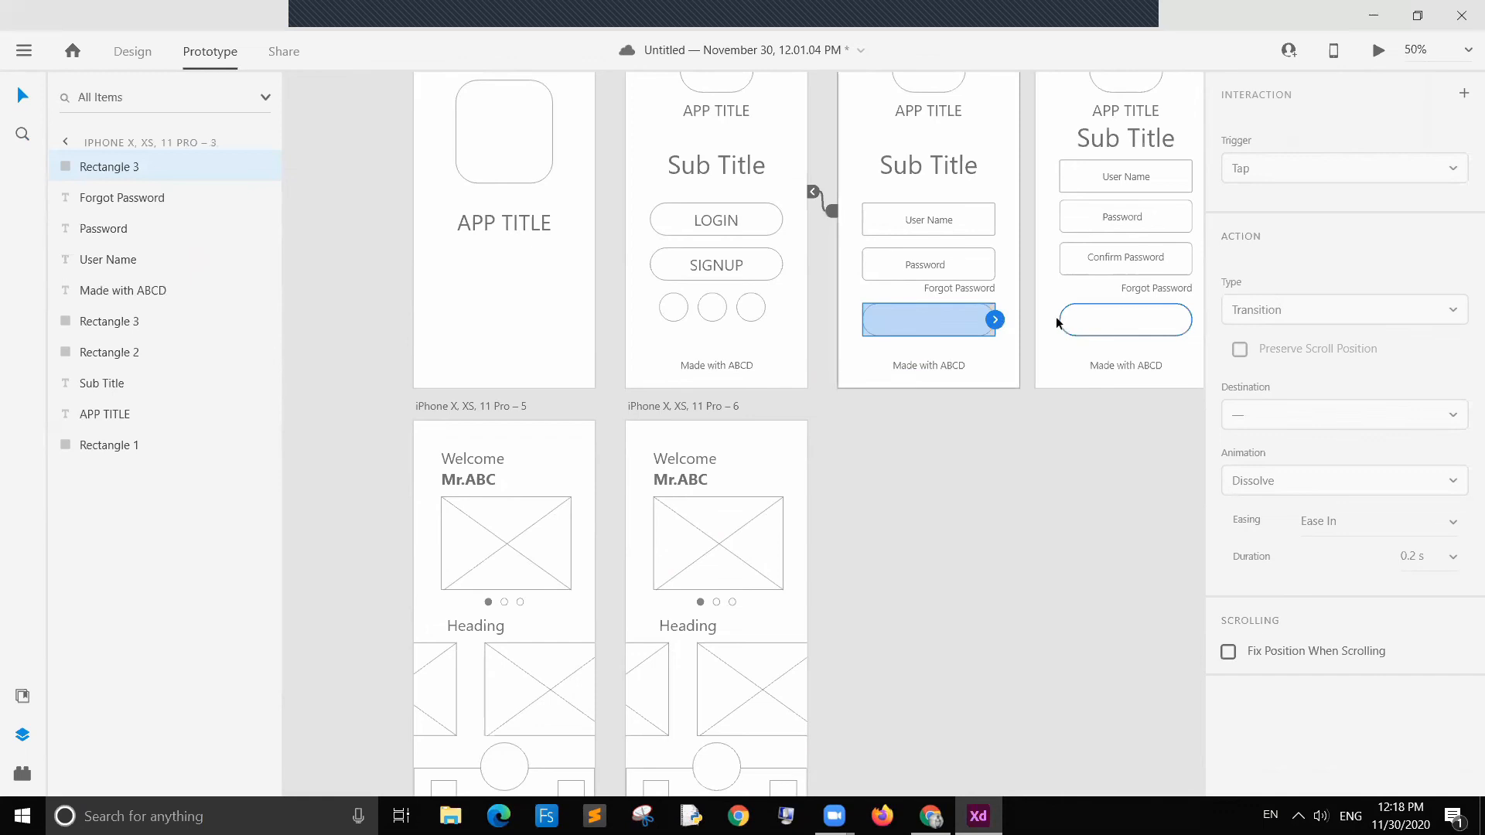
drag(990, 320, 597, 496)
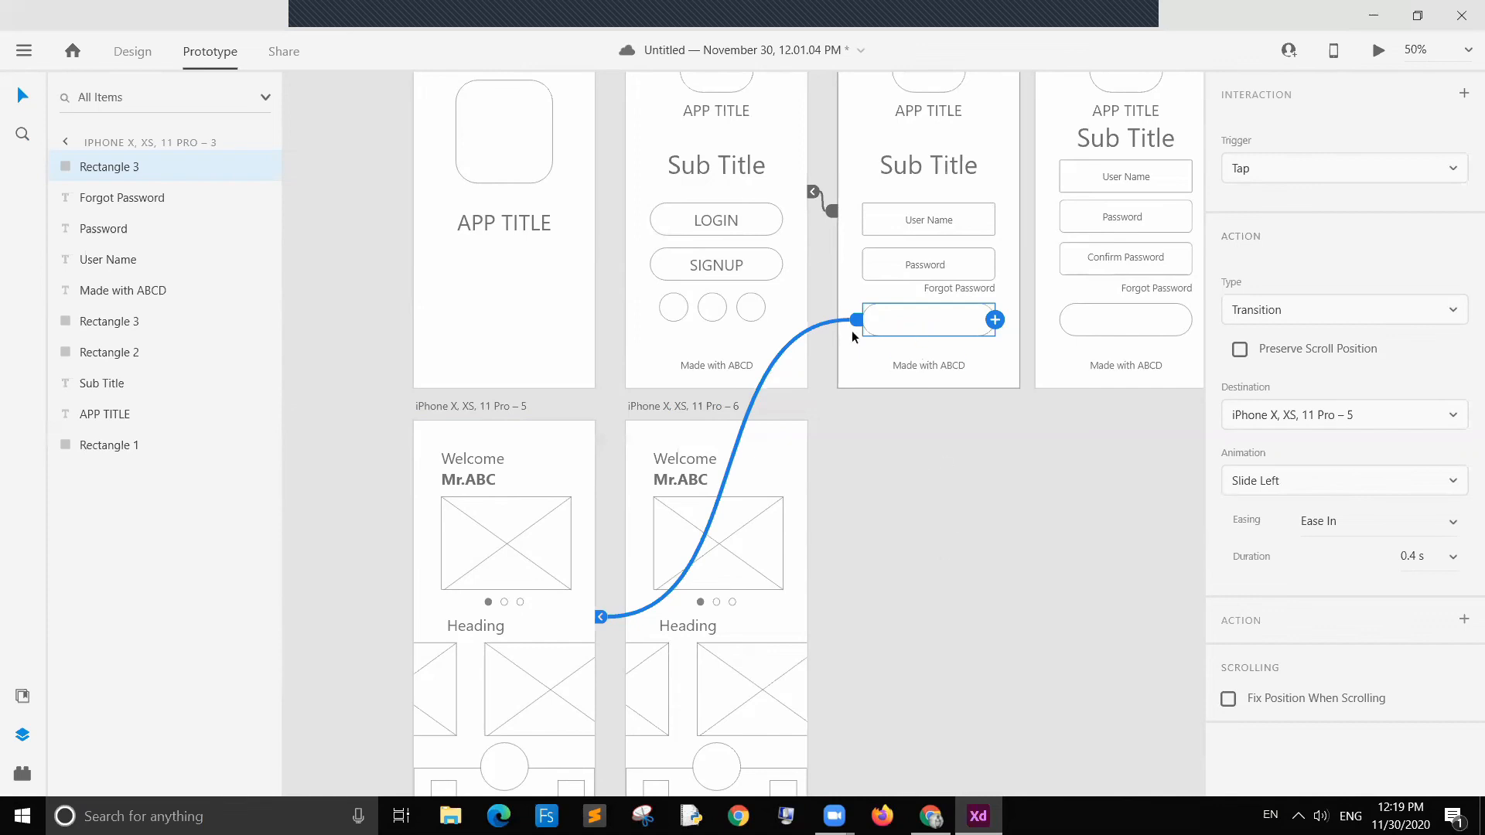
click(1005, 509)
Step: Link the sign-up screen's button to the login screen with a Slide Left transition
click(1092, 325)
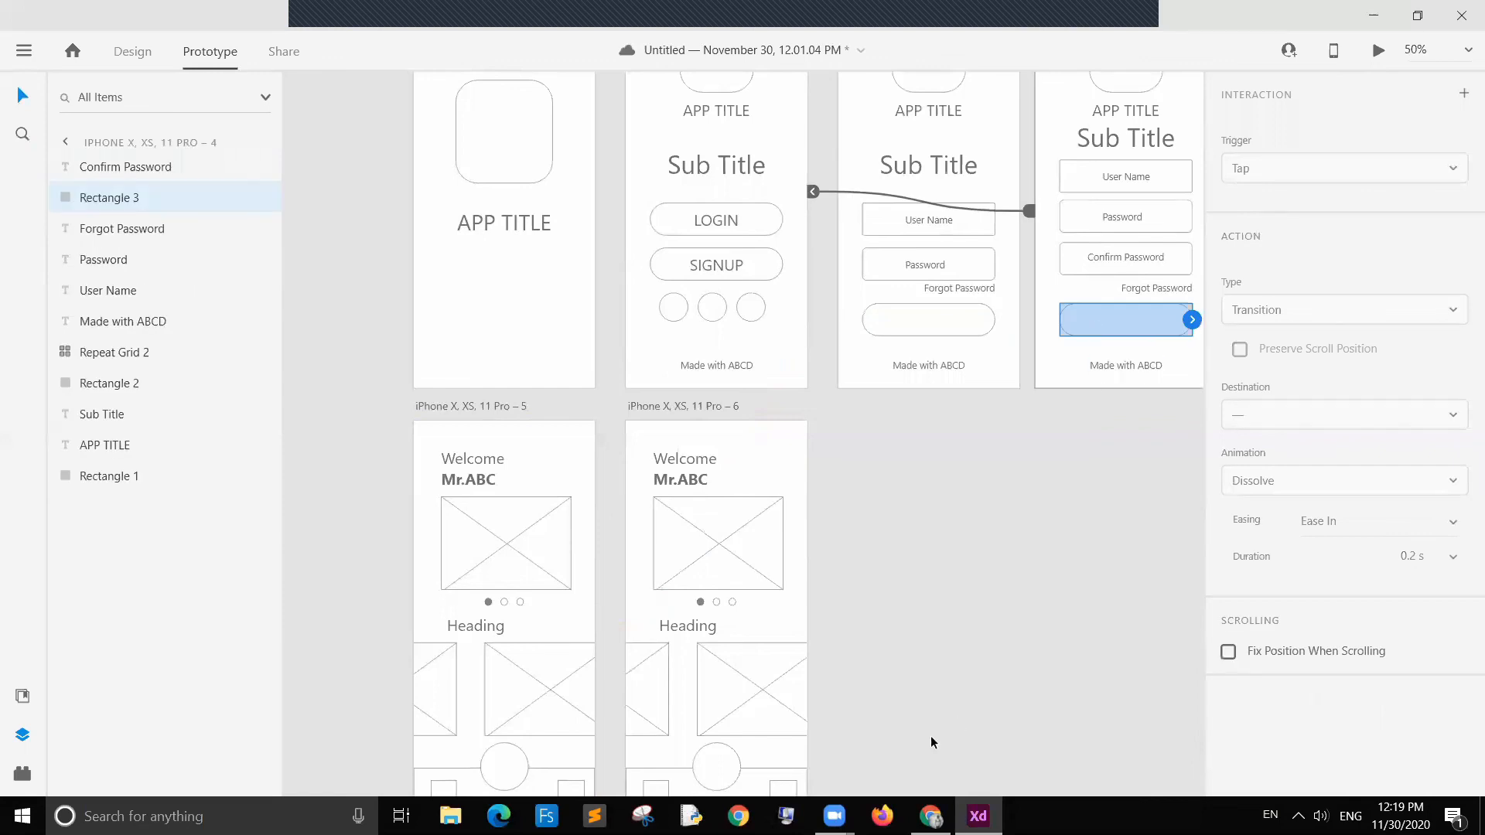
scroll(925, 670, right, 5)
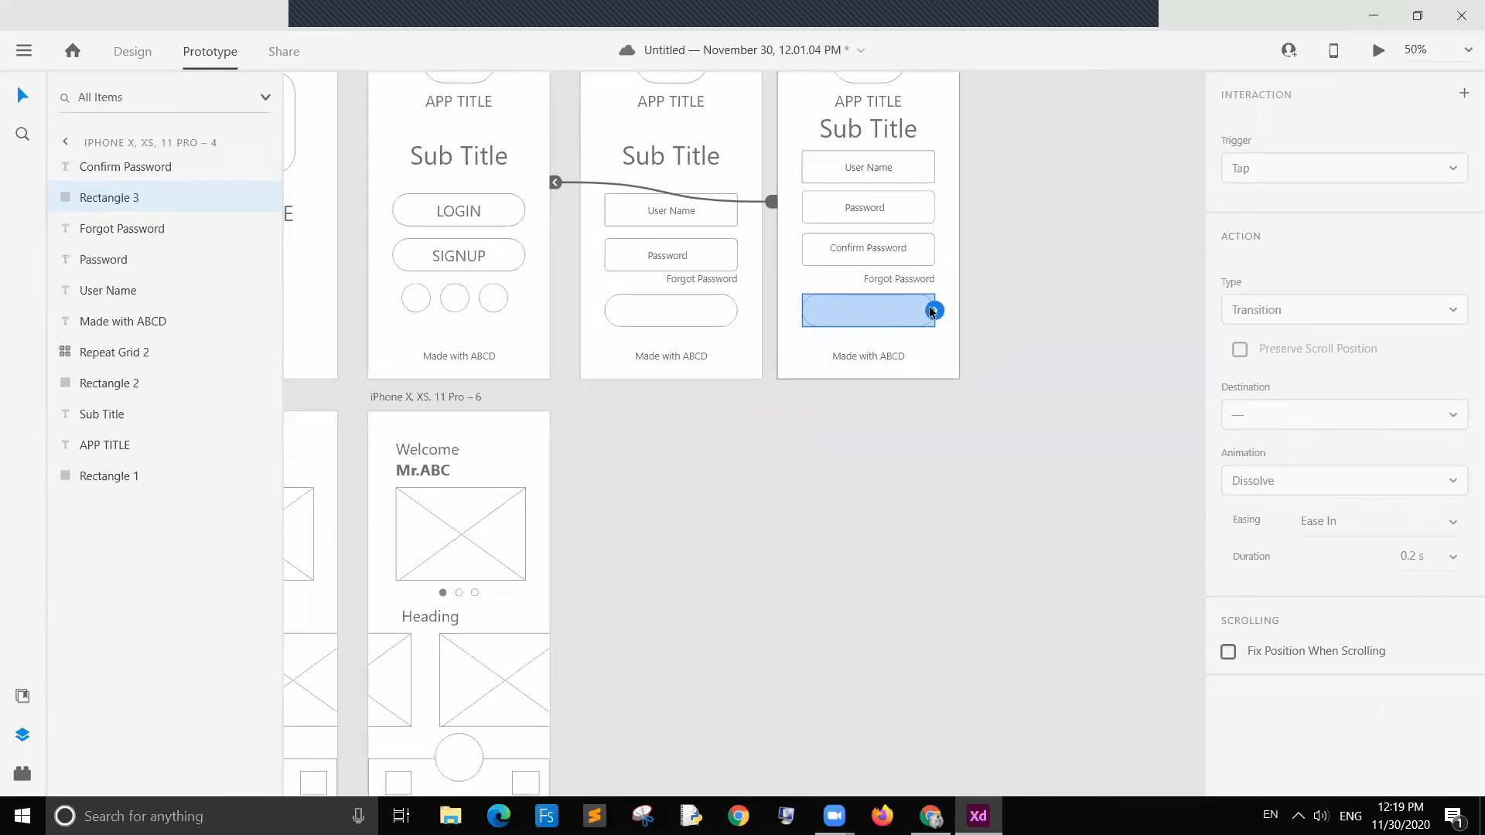
drag(935, 310, 765, 284)
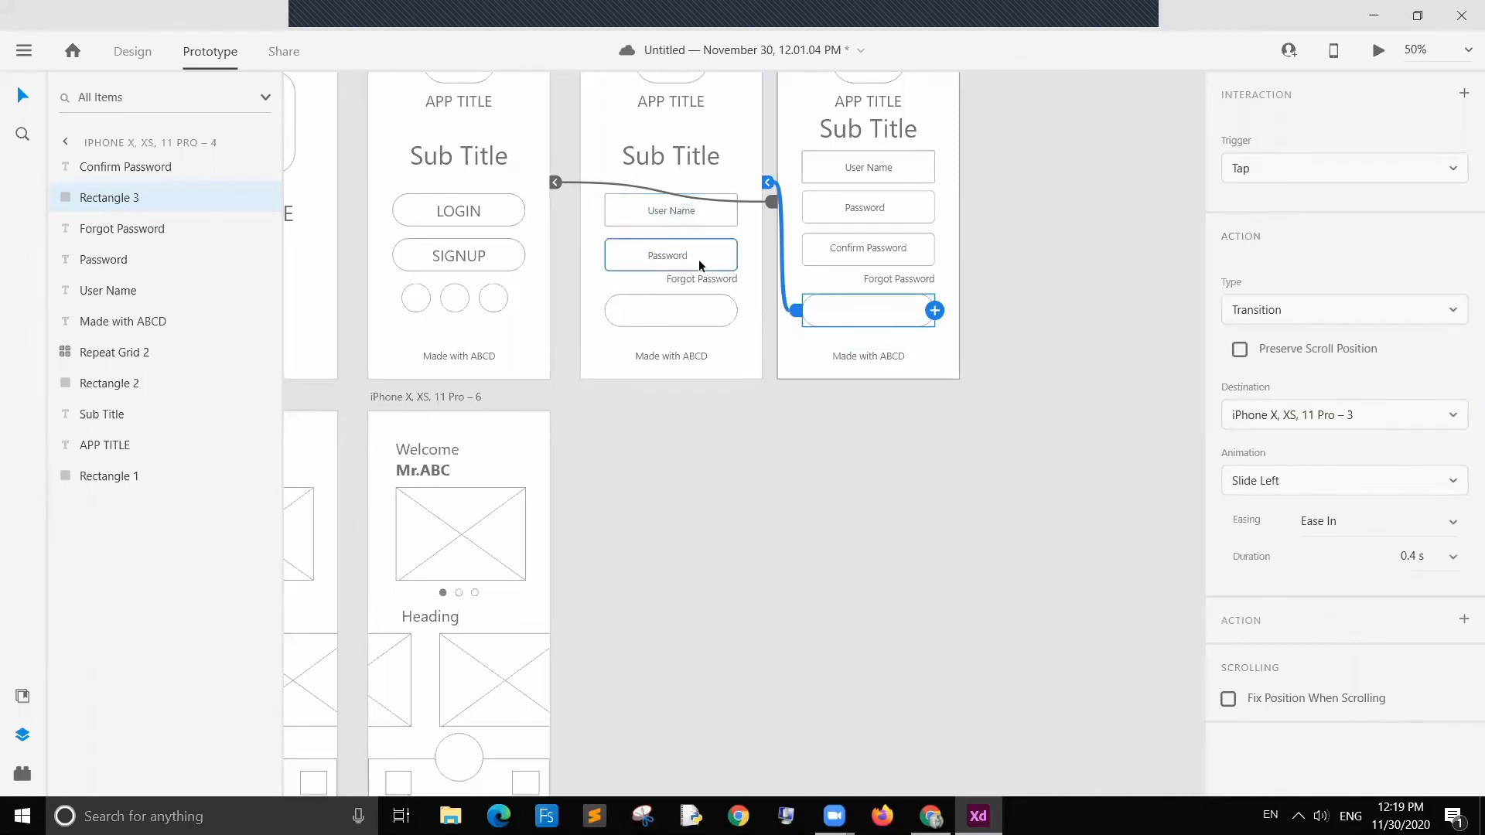
click(668, 319)
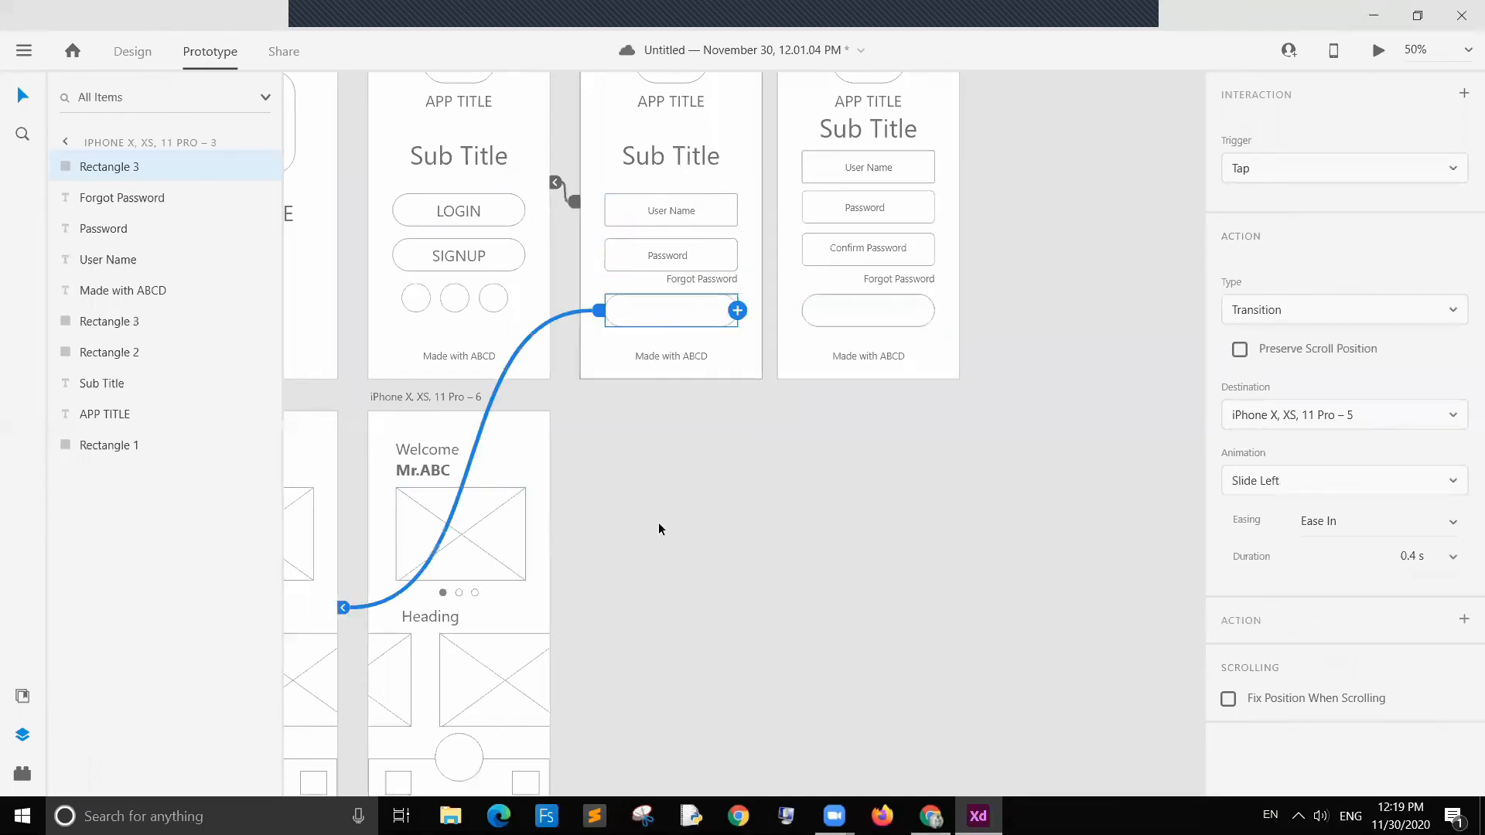
Step: Examine the elements on the two home screen artboards for further interactions
scroll(657, 522, down, 3)
scroll(657, 522, left, 4)
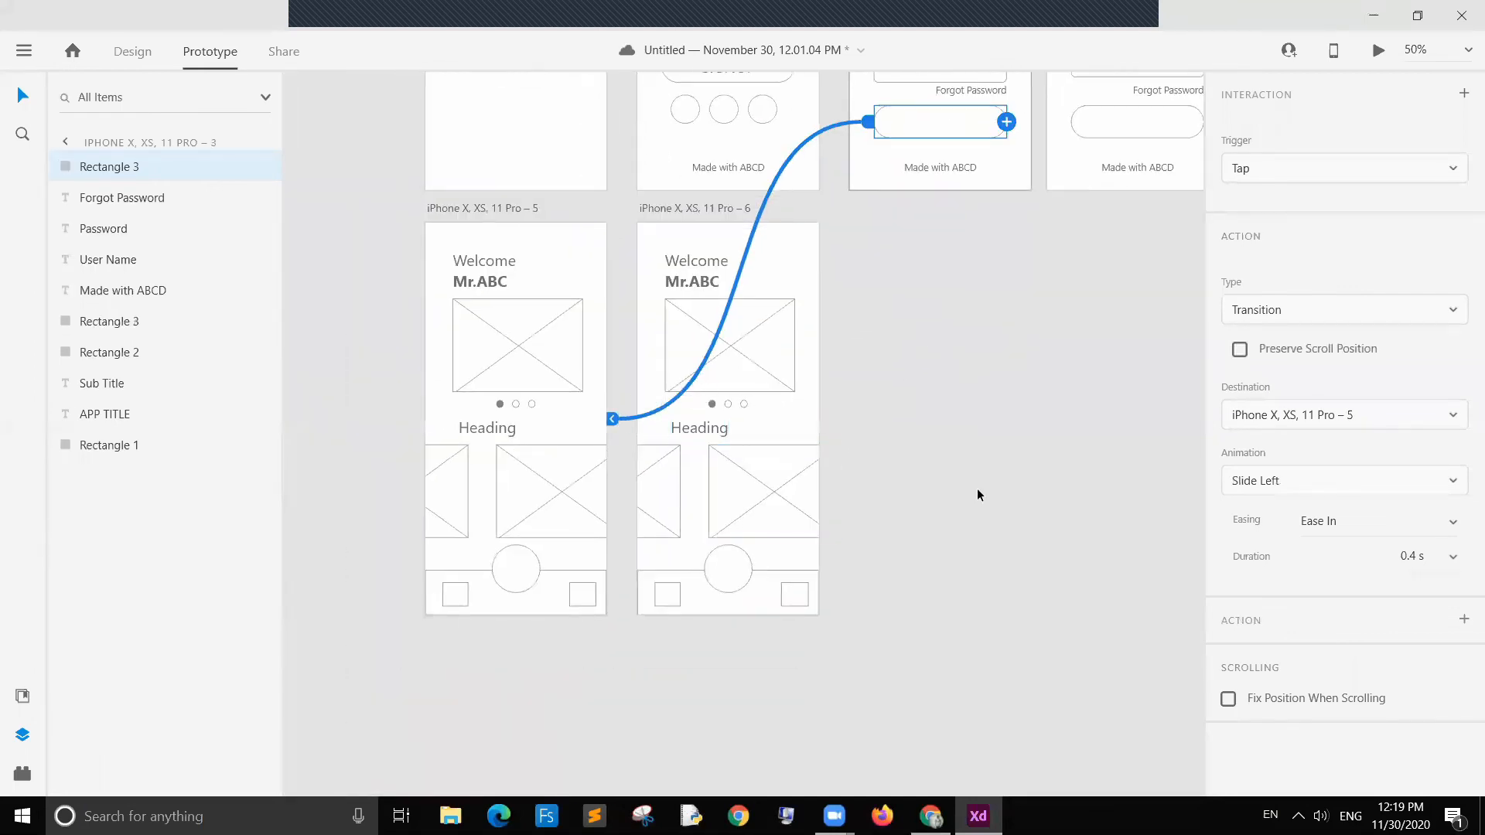
click(451, 593)
click(879, 463)
click(699, 283)
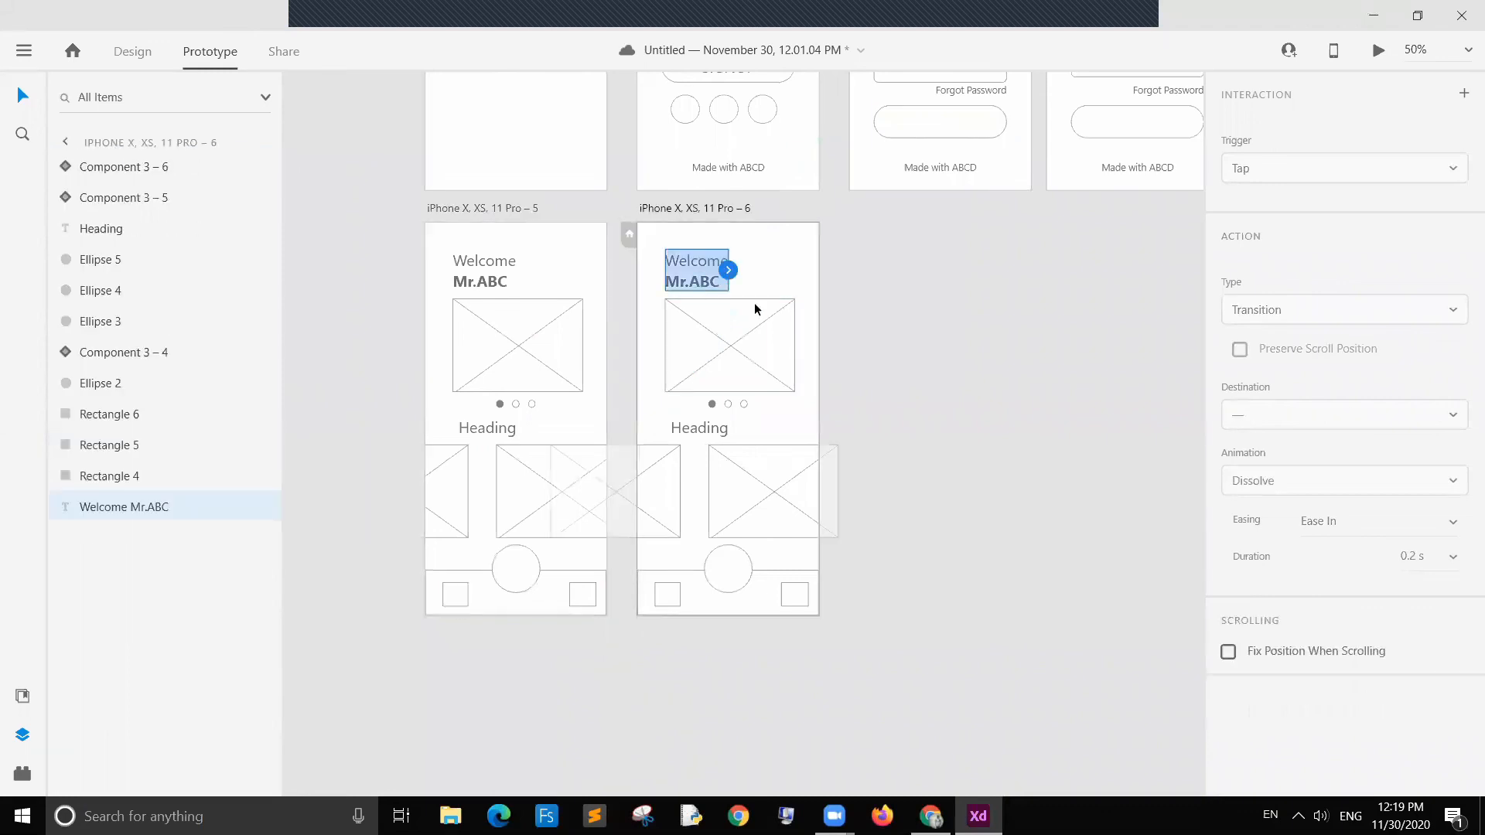
click(581, 266)
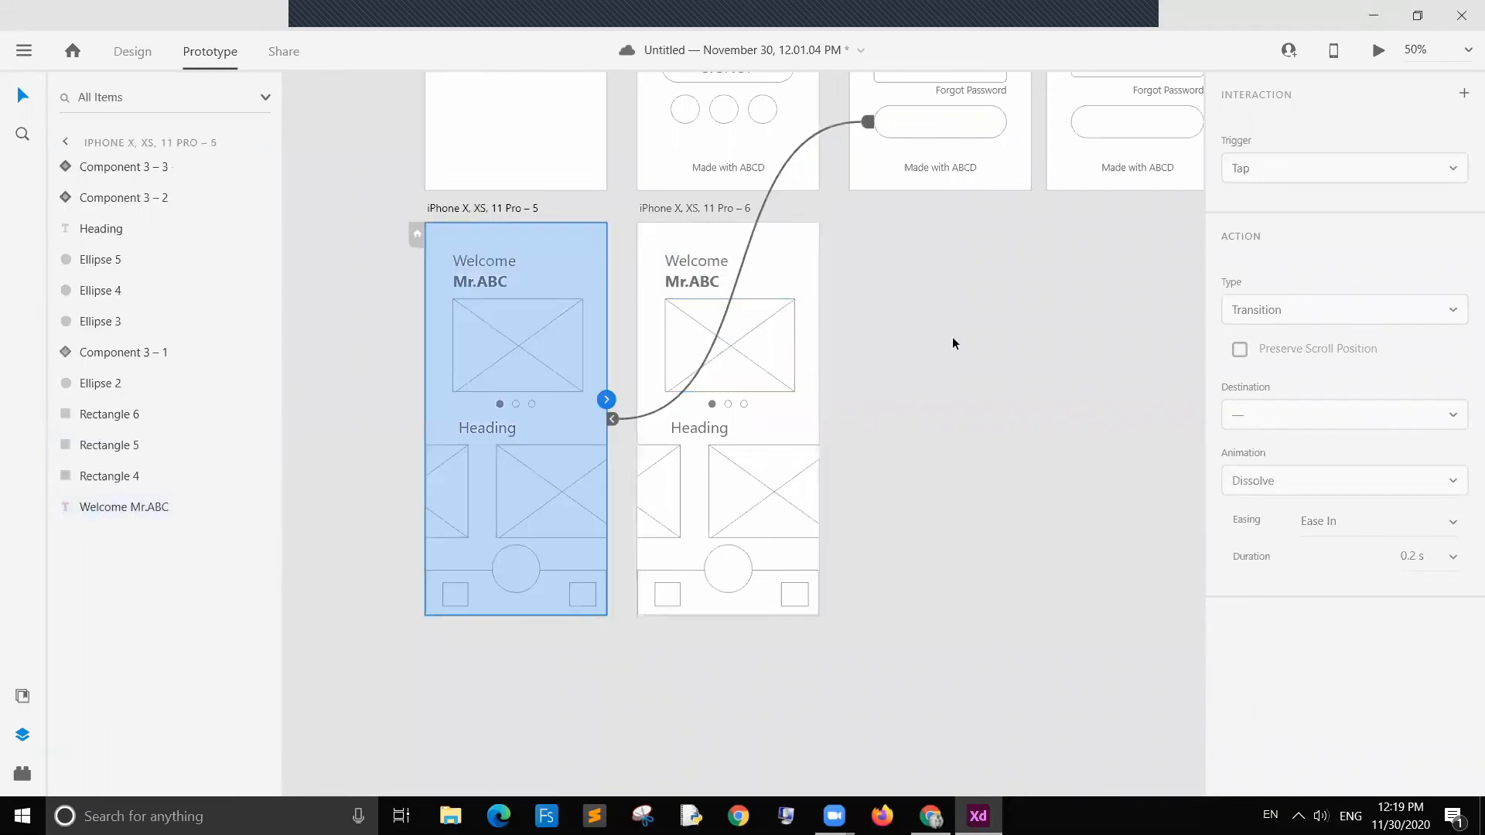
click(972, 373)
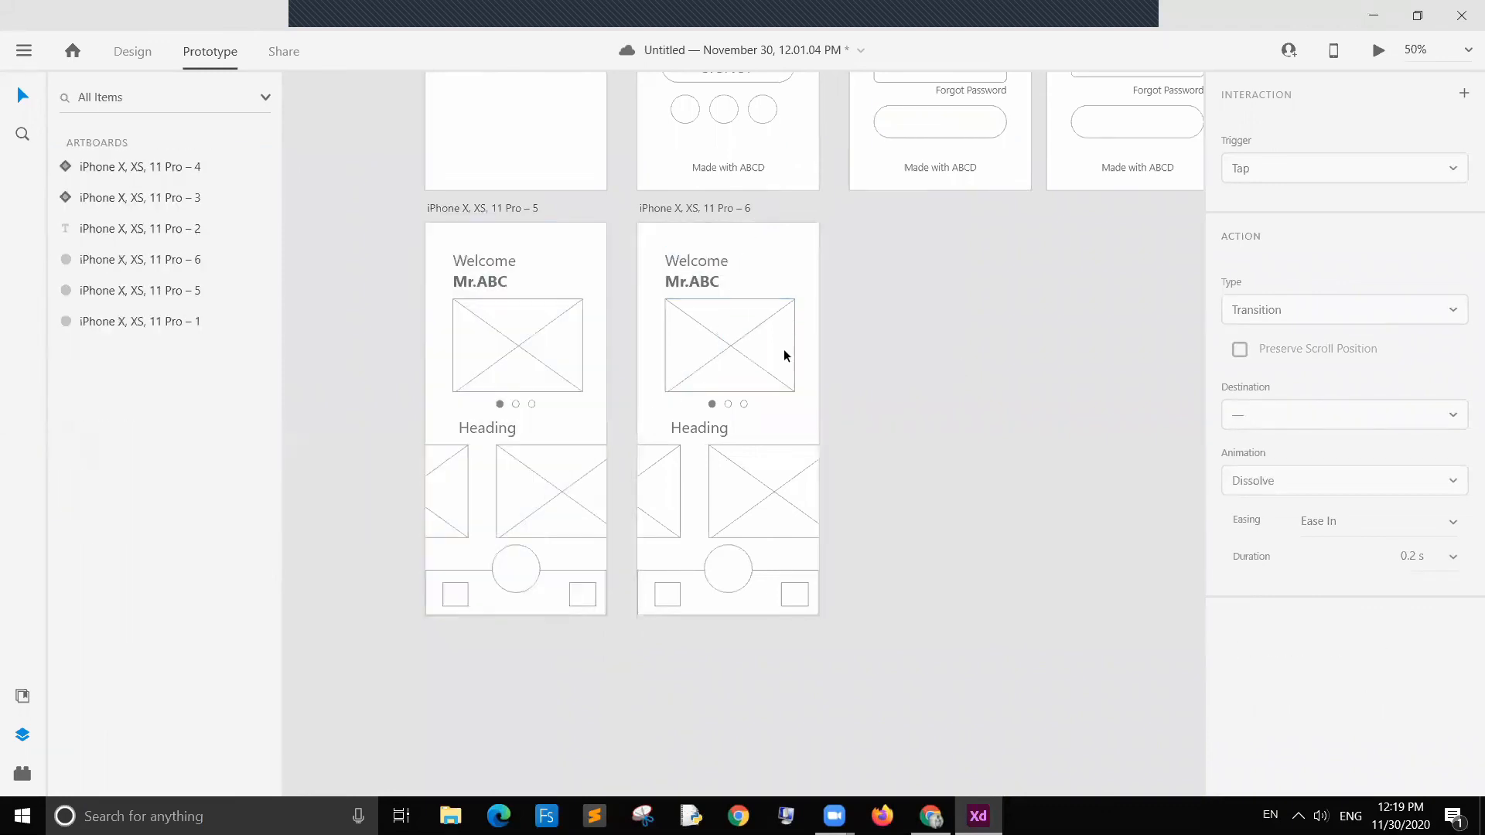
Step: Rename the duplicated home screen's Welcome heading text to Dashboard
click(699, 261)
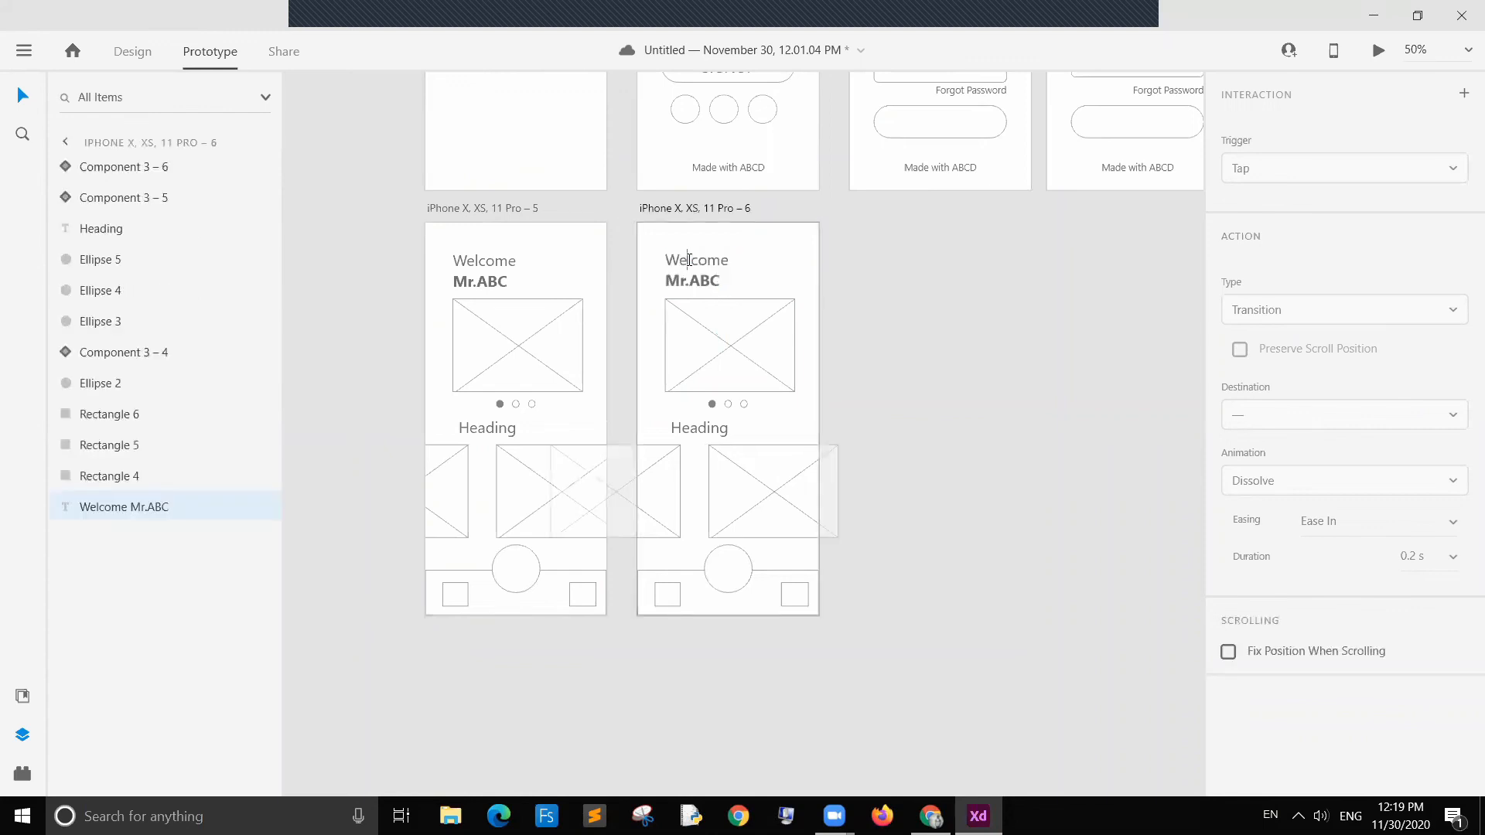
drag(669, 262, 749, 262)
text(Dashboard)
click(883, 359)
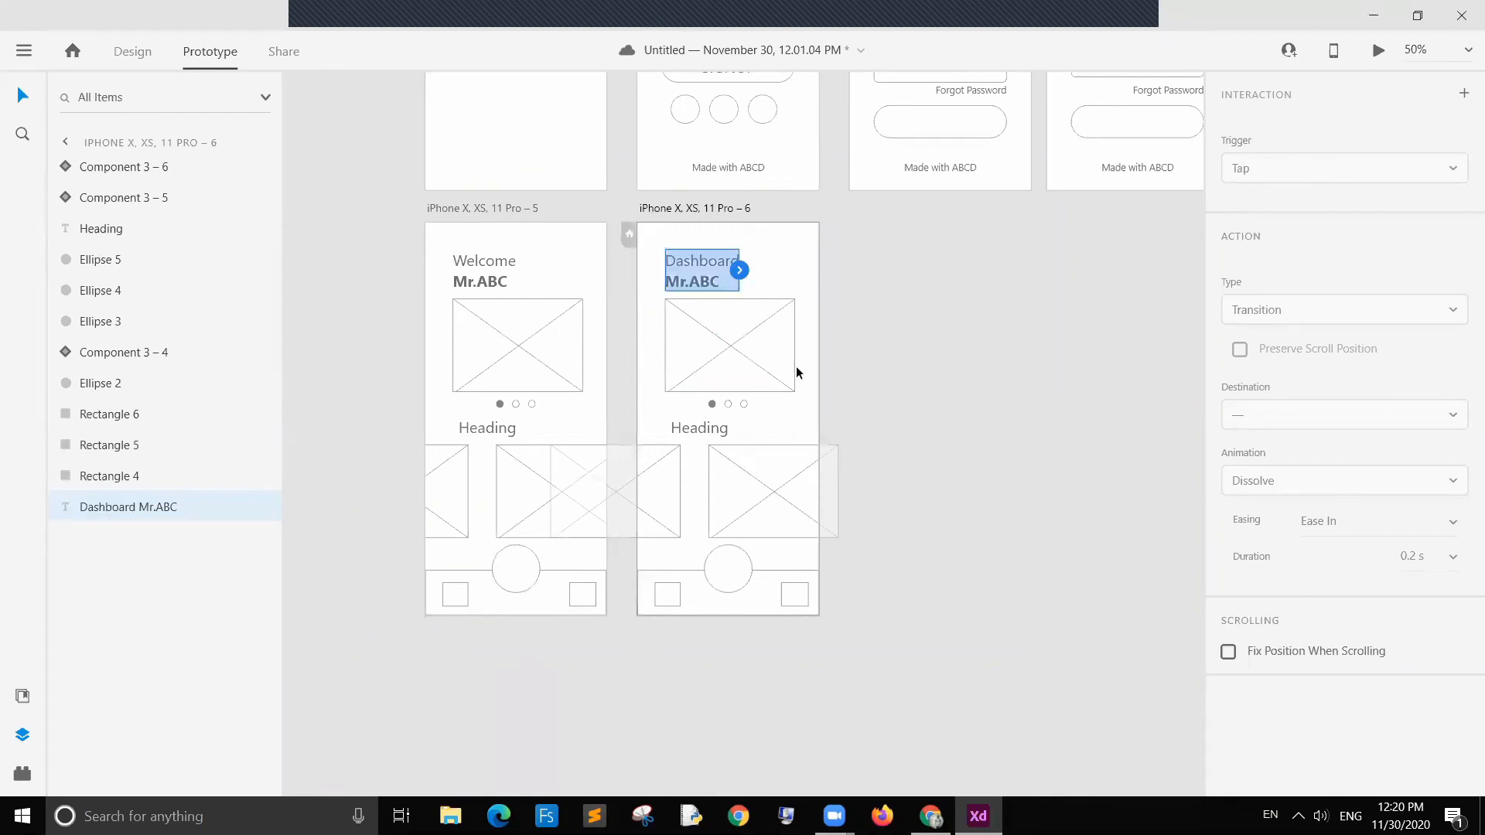
Step: Try deleting the Mr.ABC line from the heading, switch to Design mode, and undo the deletion
click(967, 295)
click(702, 281)
double_click(702, 280)
click(712, 281)
drag(719, 283, 602, 293)
key(BackSpace)
click(894, 394)
click(897, 385)
click(735, 282)
click(864, 333)
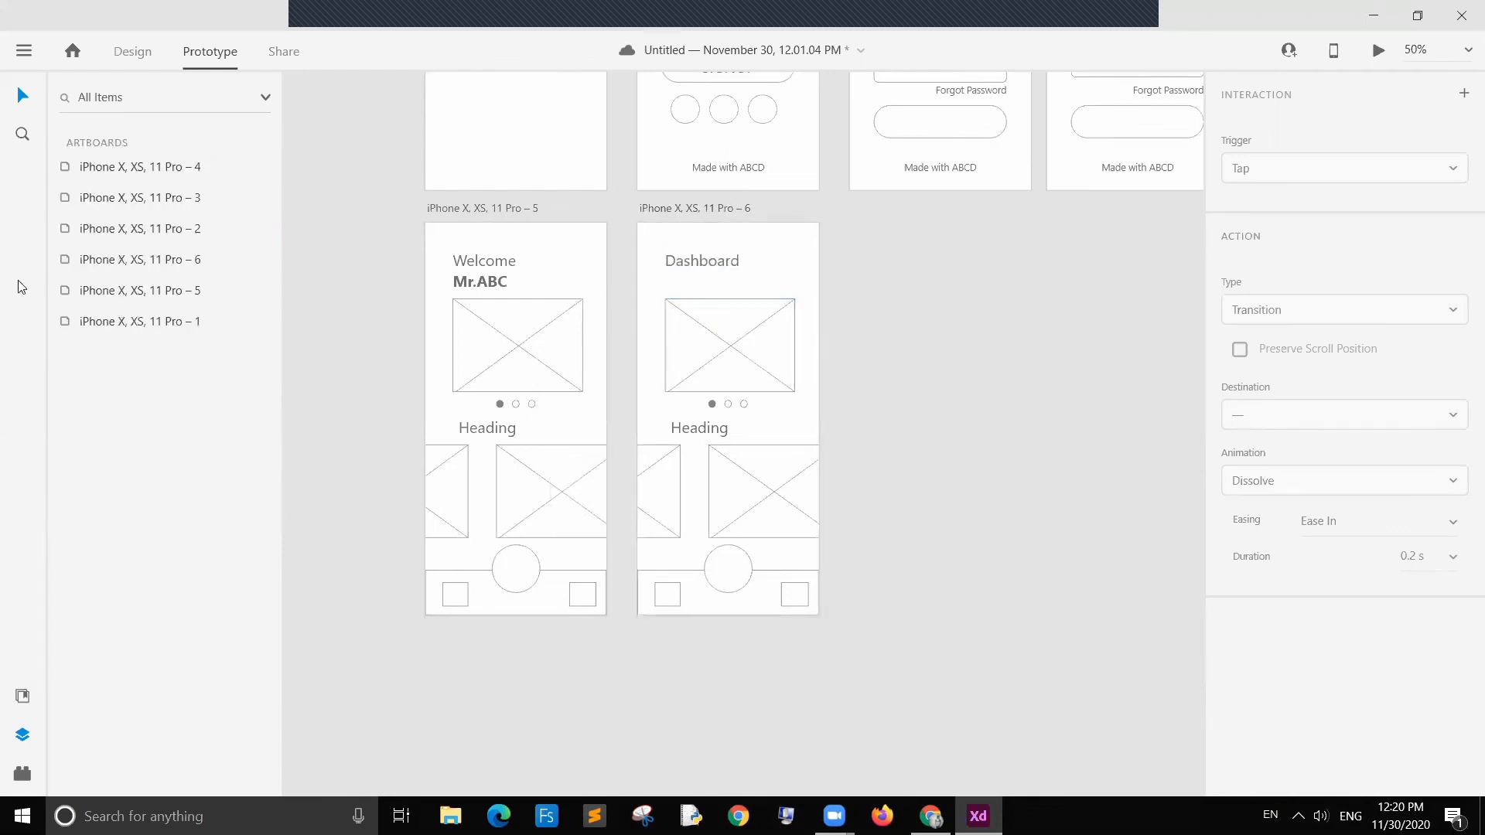
click(145, 52)
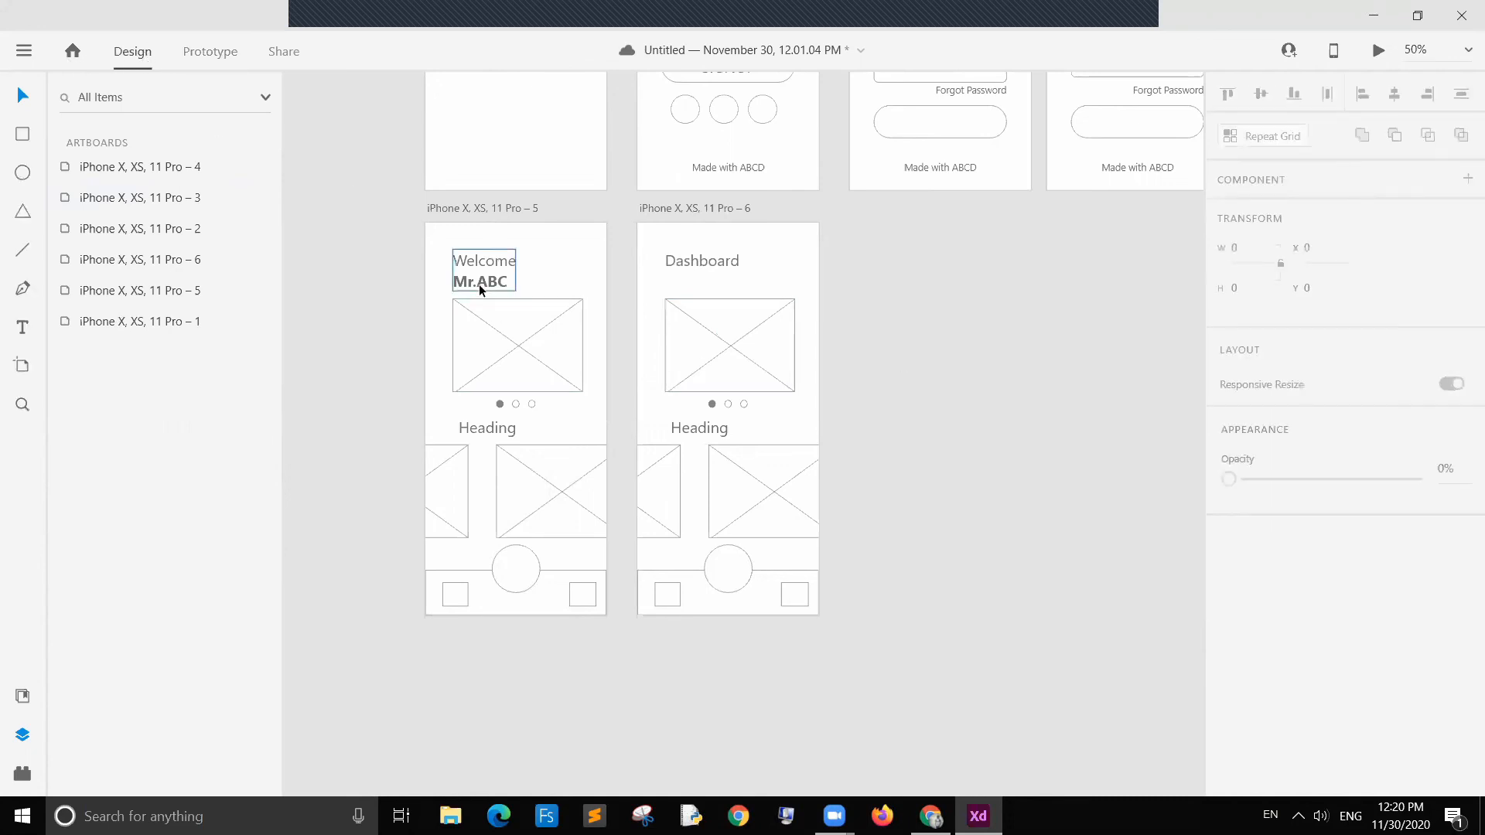
key(ctrl+z)
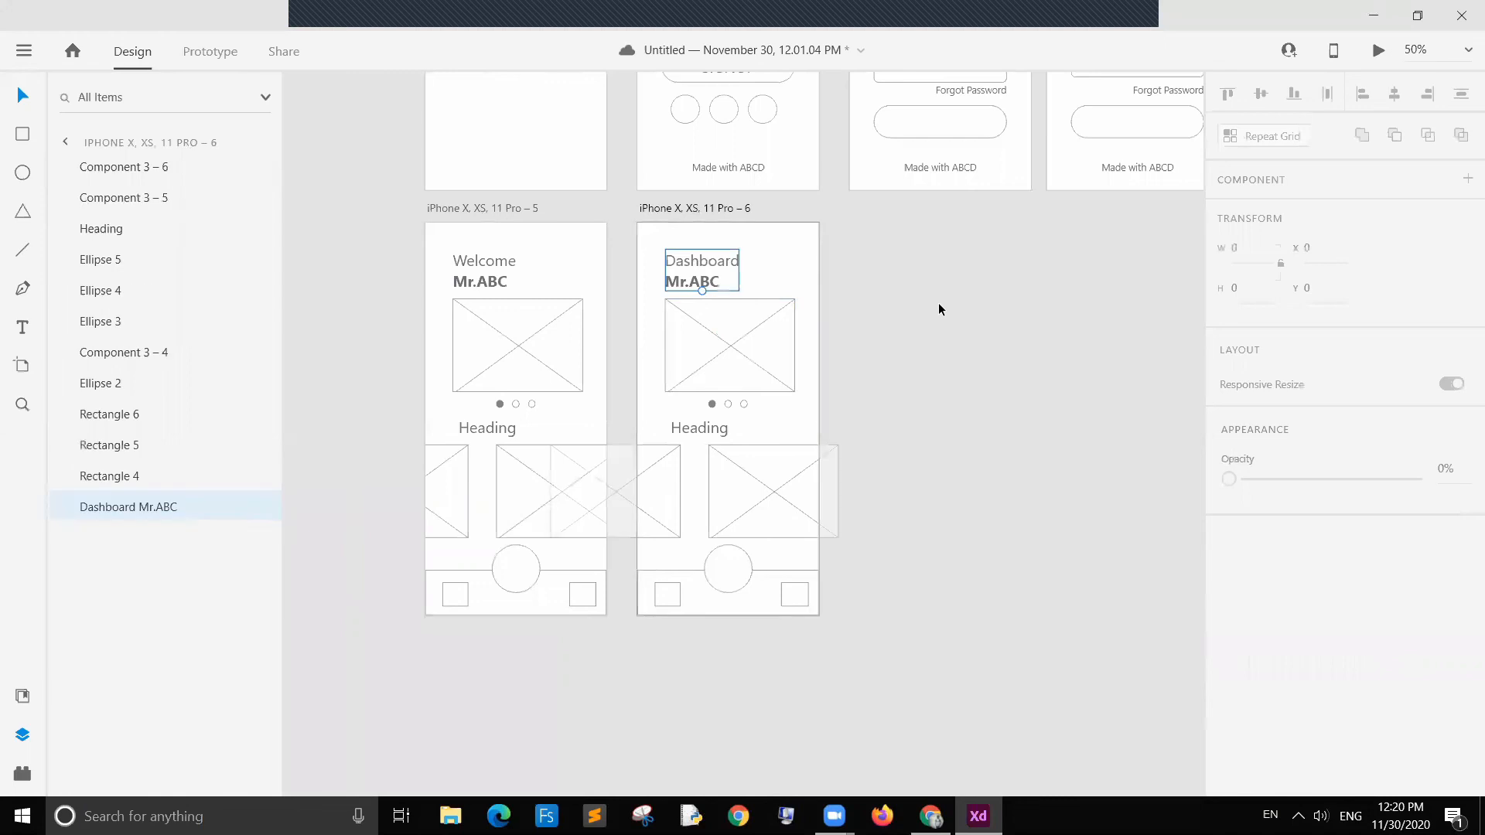
Step: Delete the Mr.ABC line from the Dashboard heading text
click(911, 314)
click(689, 284)
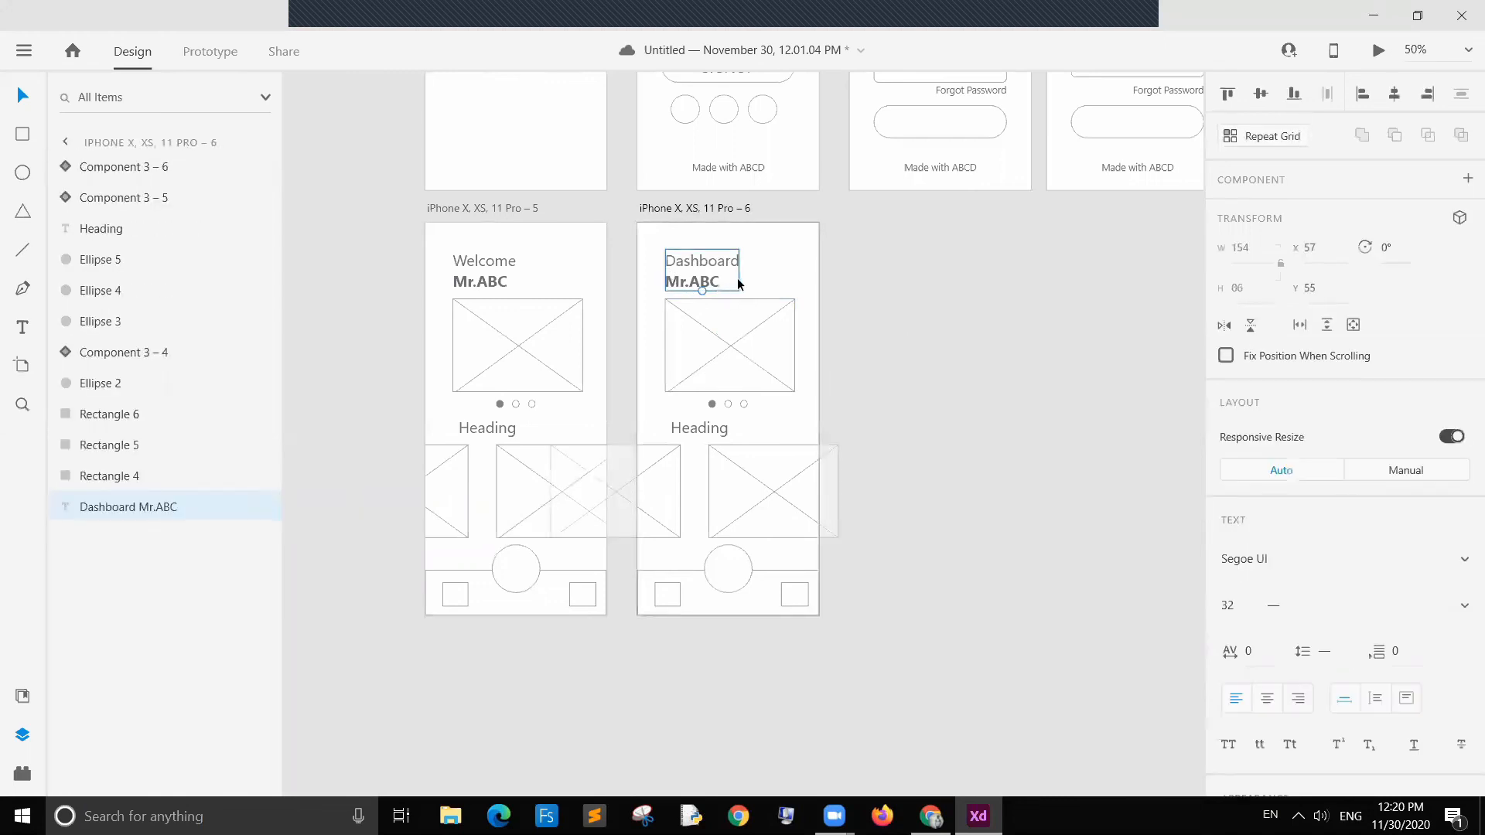
click(824, 291)
click(703, 282)
double_click(729, 282)
drag(729, 282, 577, 277)
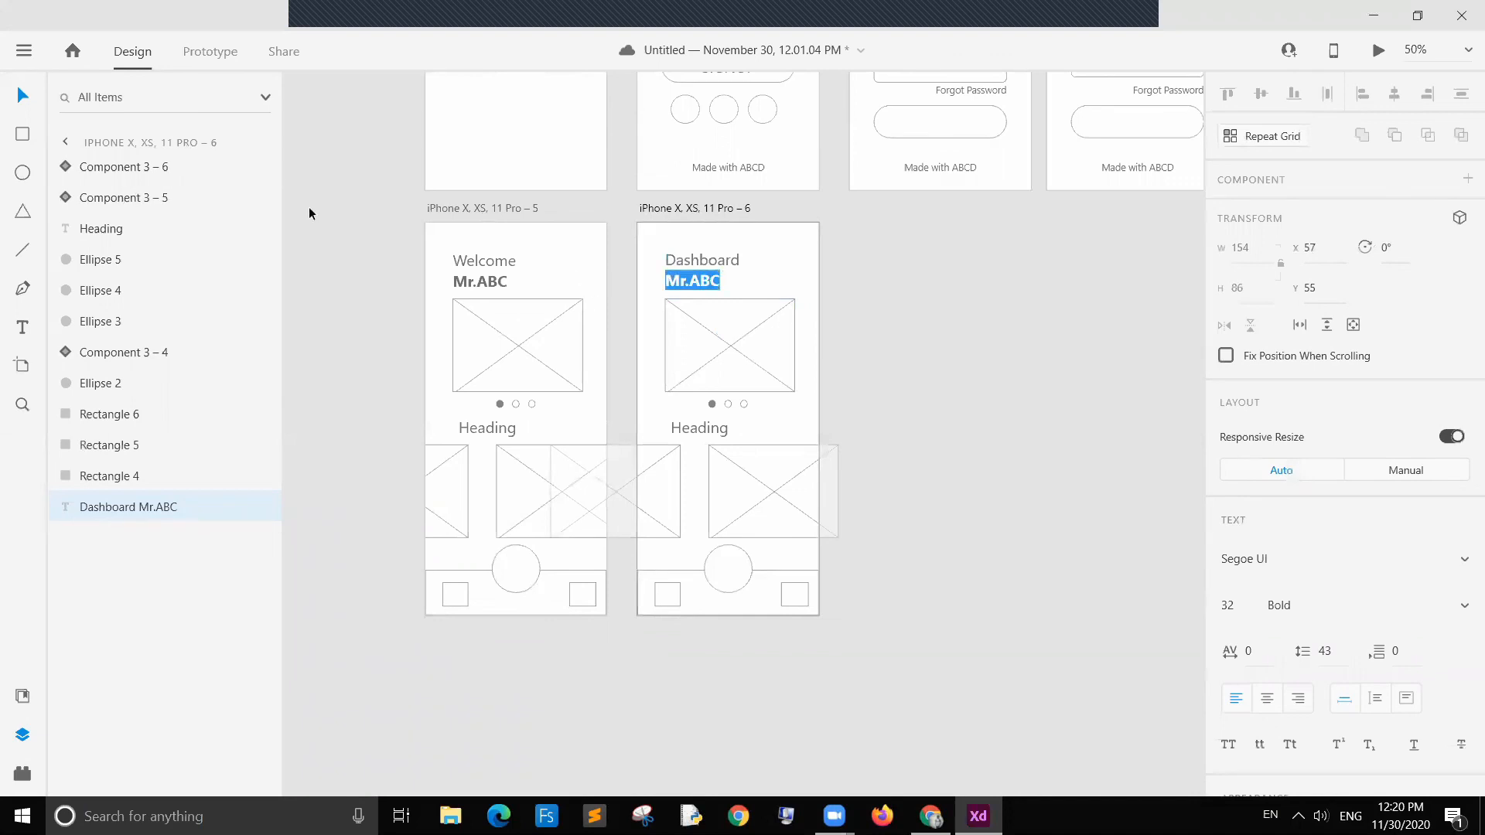
key(BackSpace)
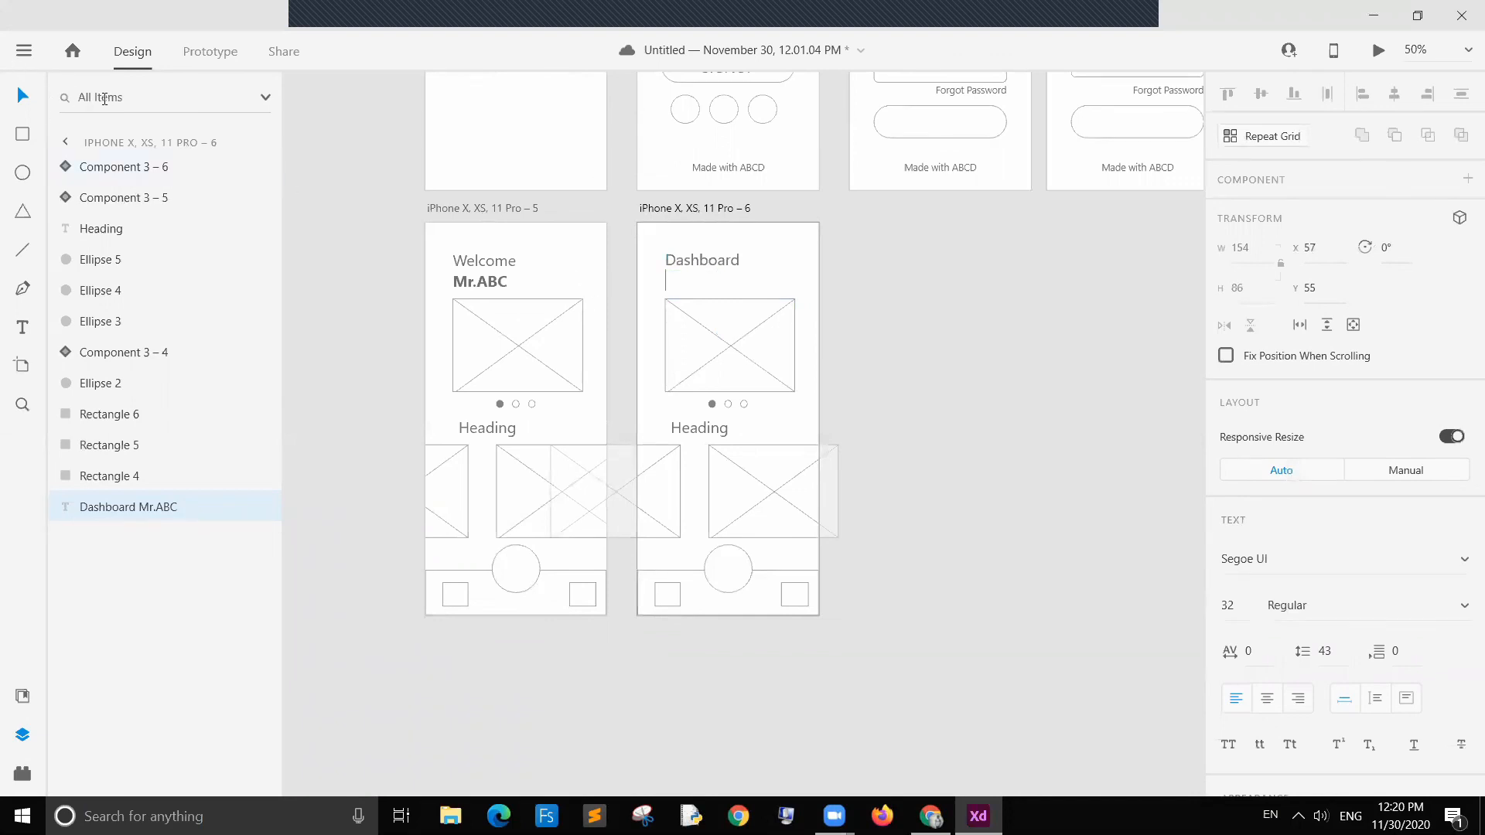
key(Escape)
Step: Move the Dashboard heading up toward the top of the artboard
click(860, 285)
click(711, 258)
click(864, 291)
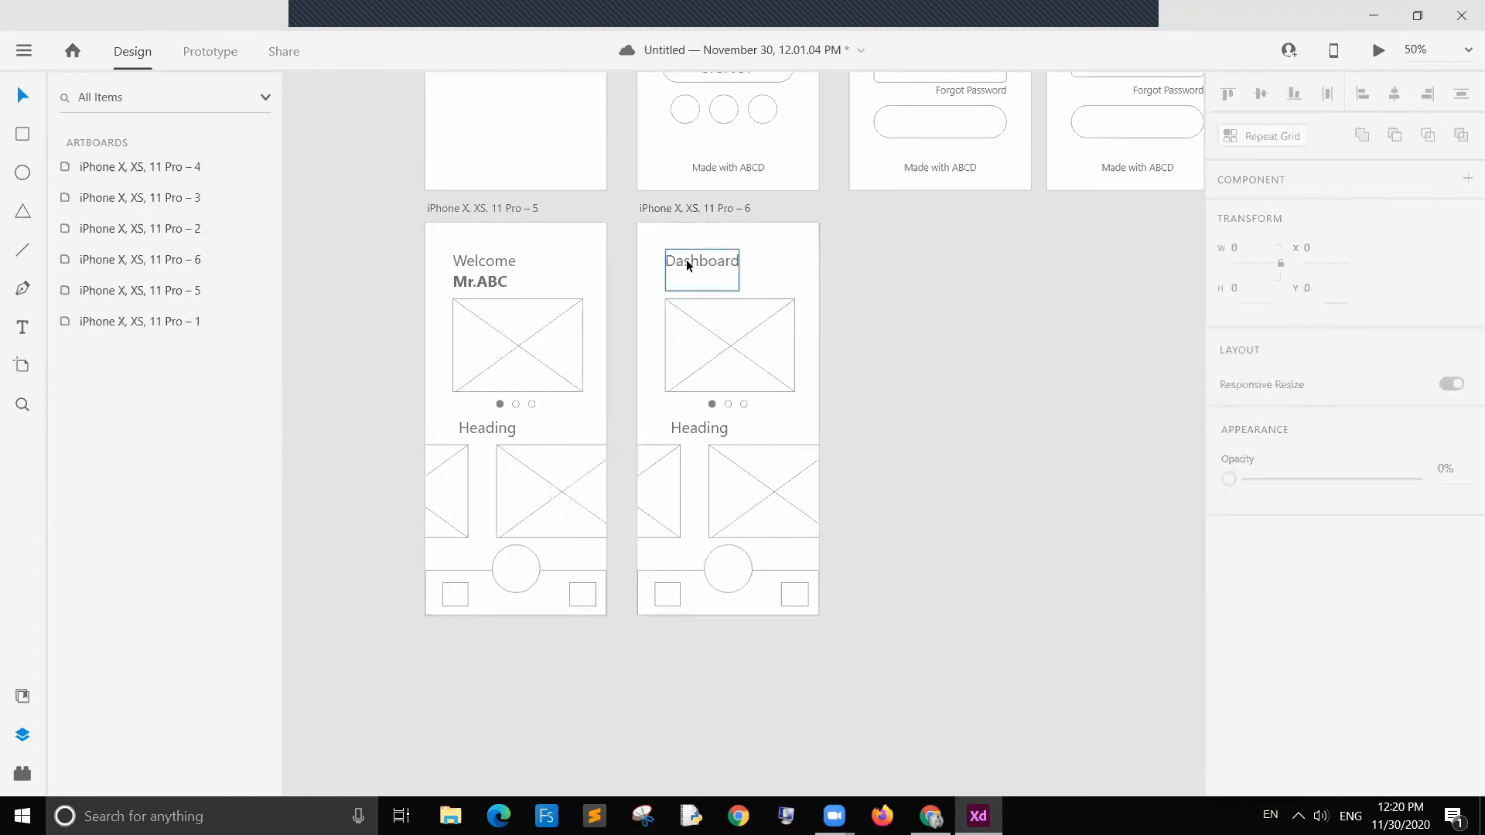
drag(687, 263, 689, 249)
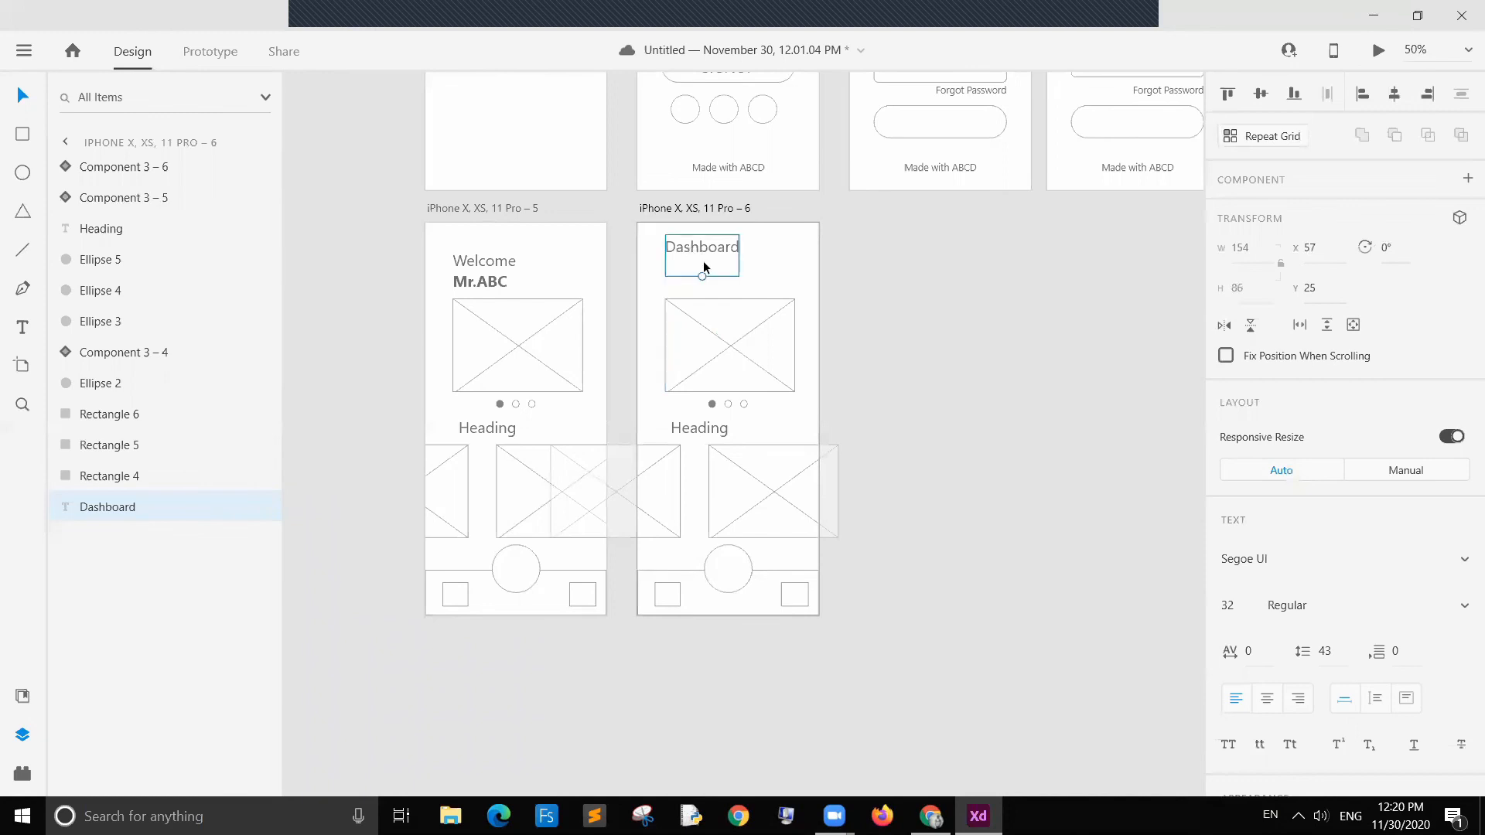
click(891, 299)
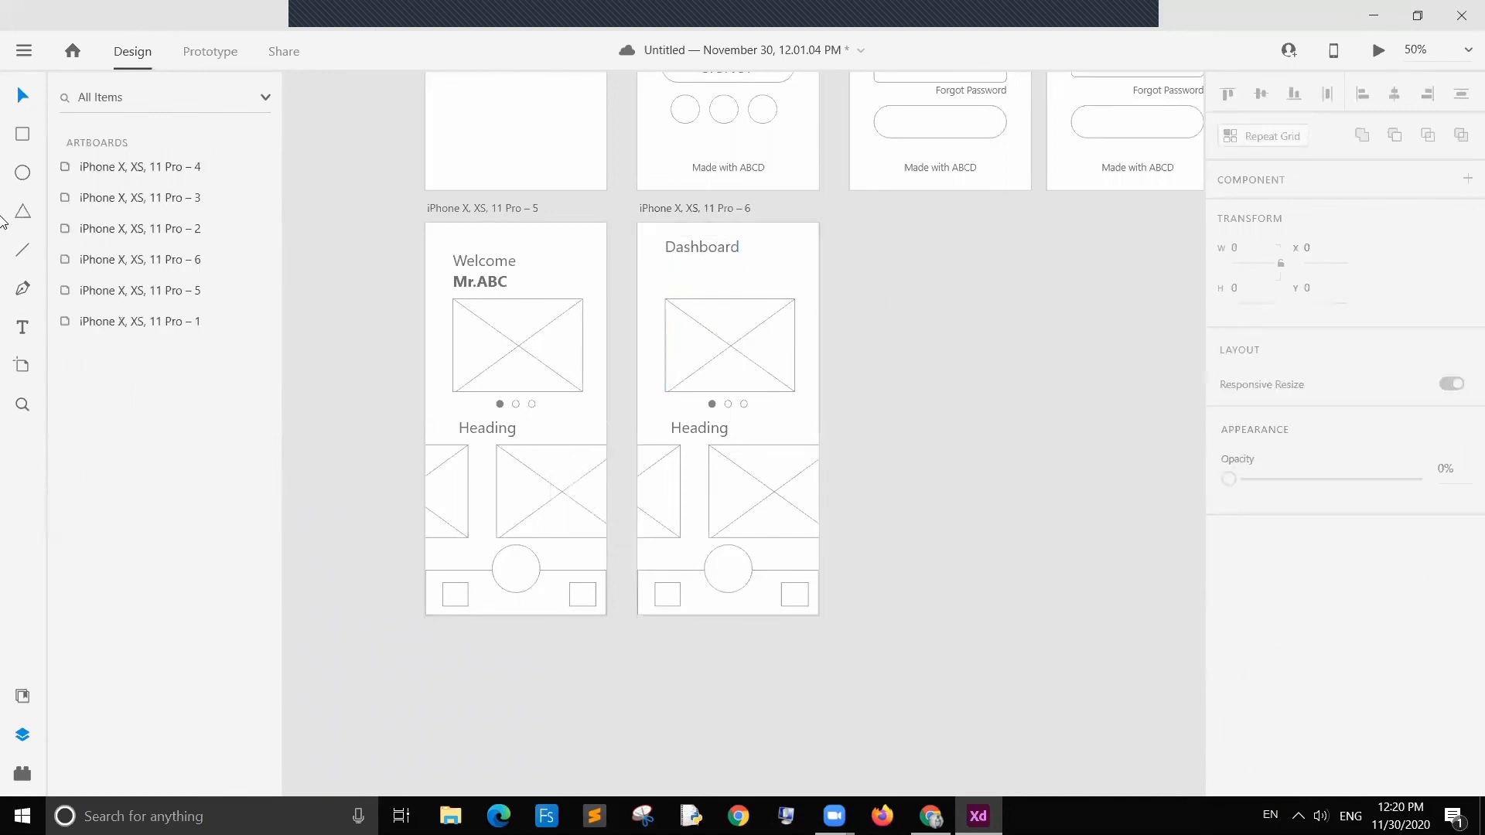
Step: Add a text label reading Type 1 below the Dashboard heading
click(23, 331)
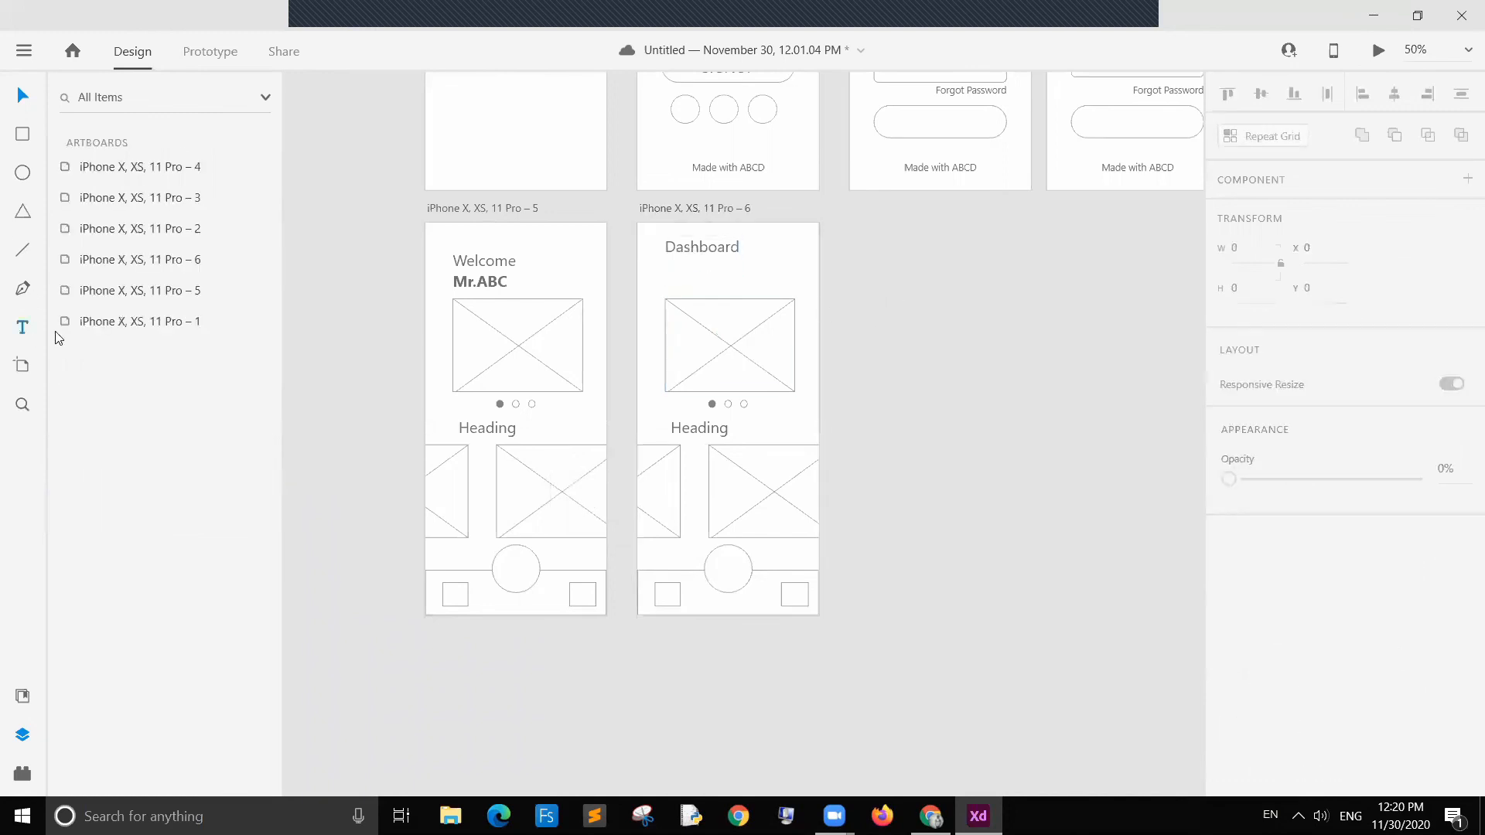
click(666, 282)
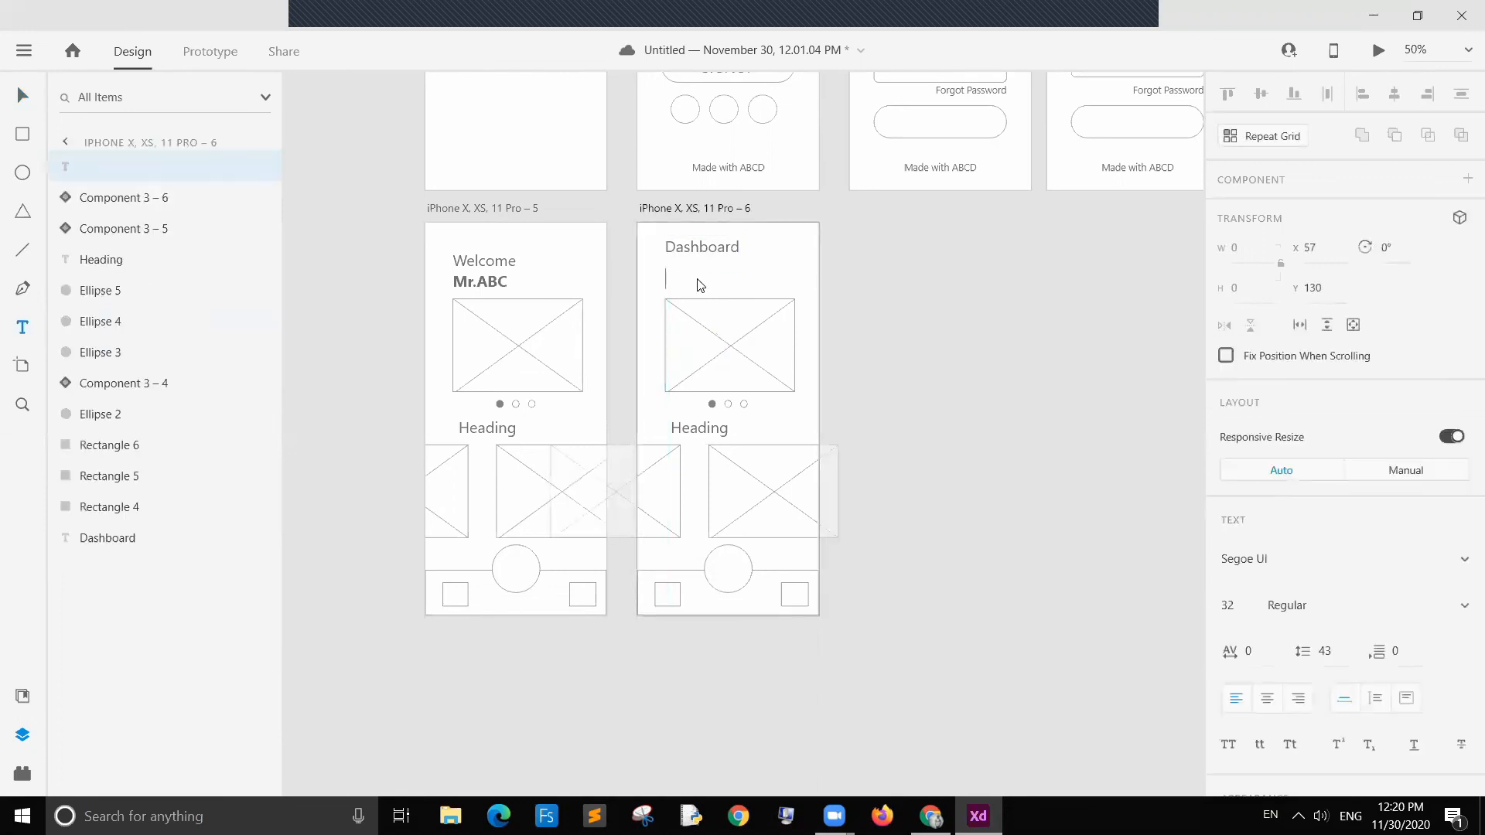
text(Type 1 Type 2 T)
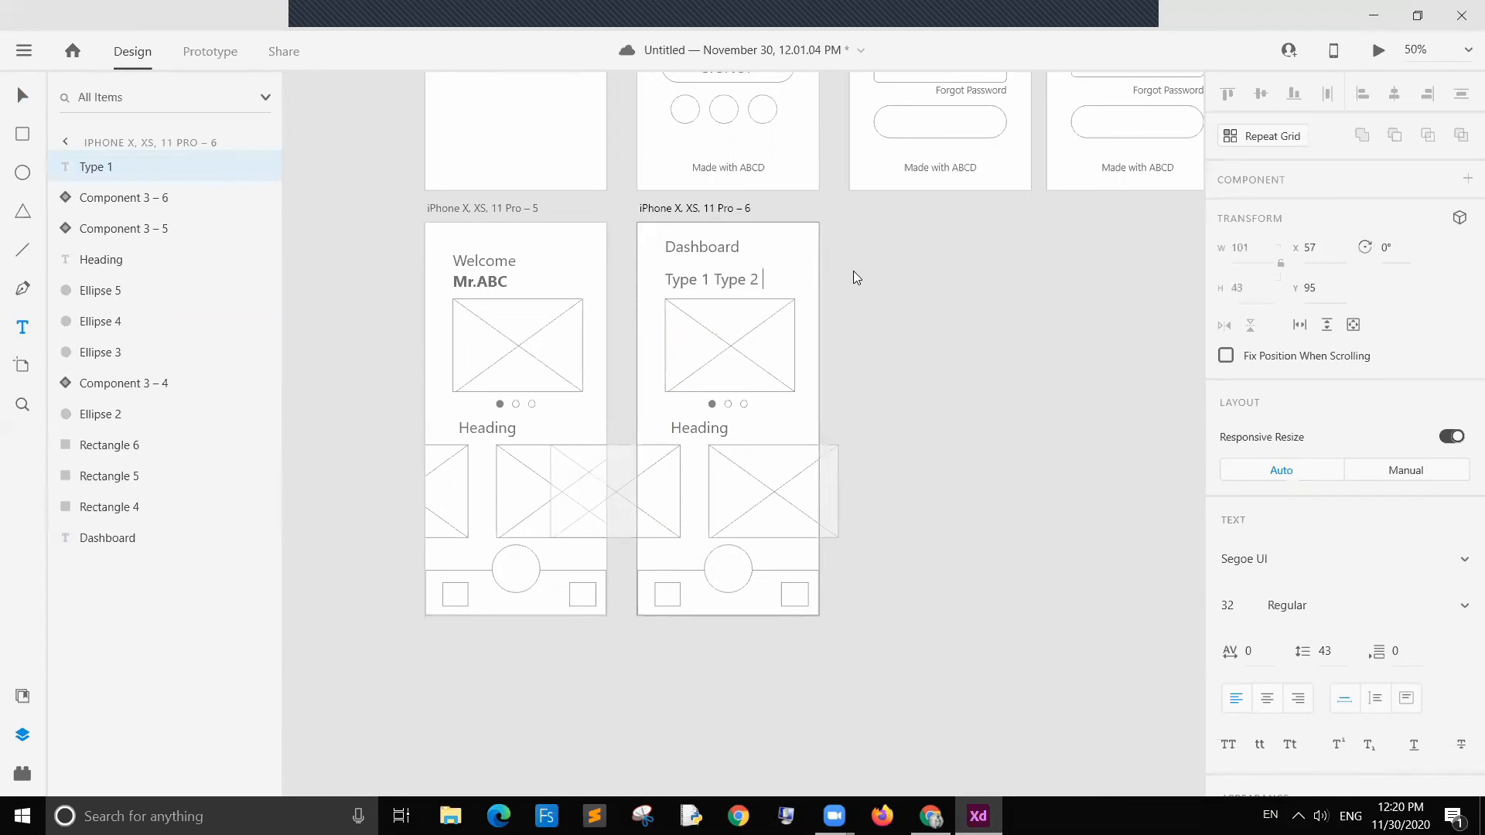
key(BackSpace)
key(BackSpace)
key(BackSpace)
key(BackSpace)
key(BackSpace)
key(BackSpace)
key(BackSpace)
key(BackSpace)
key(BackSpace)
key(Escape)
click(842, 290)
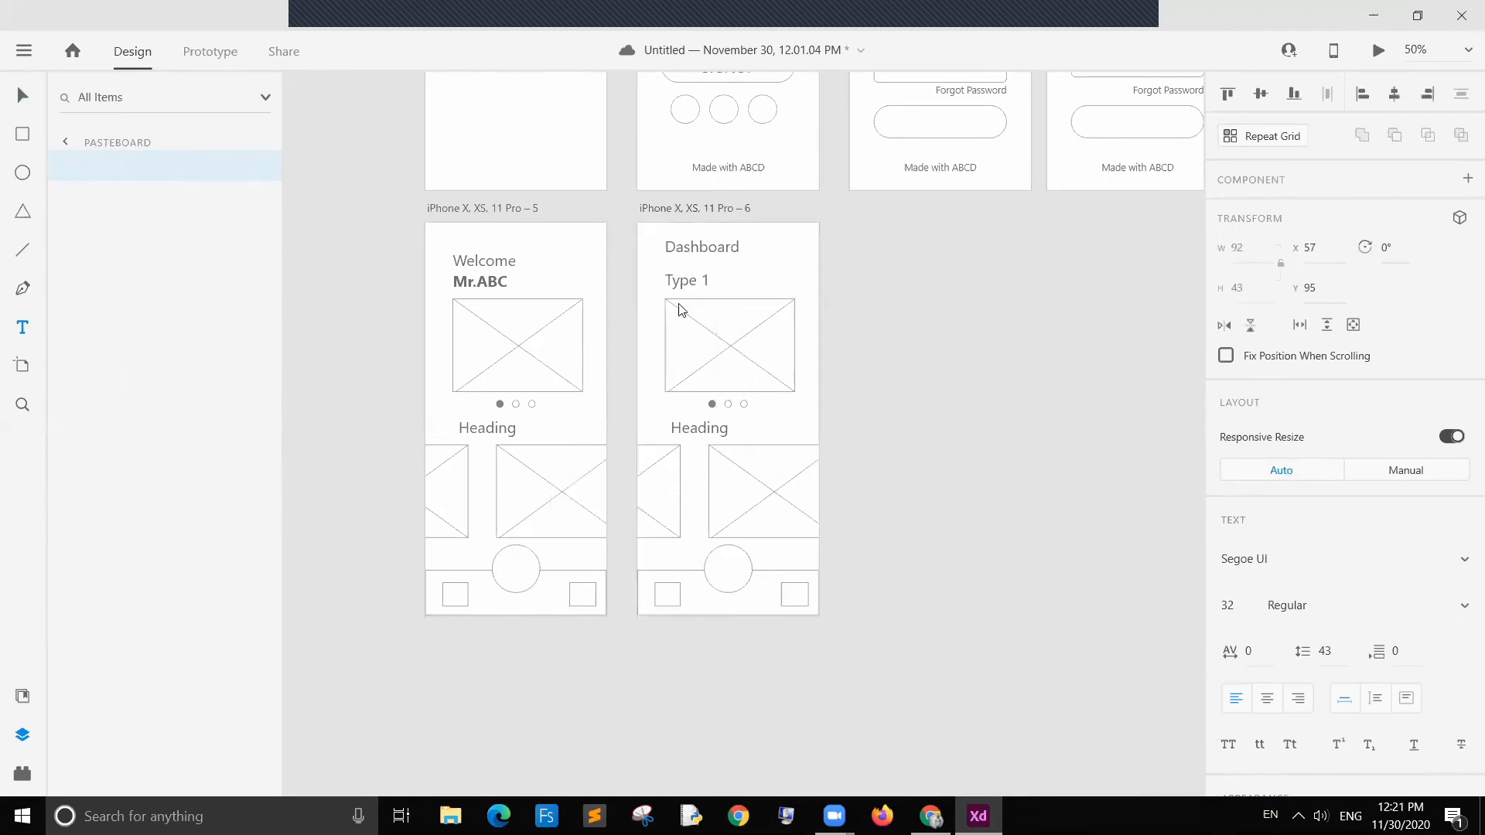
Step: Zoom in and position the Type 1 label directly beneath the Dashboard heading
click(686, 290)
drag(687, 298, 687, 283)
click(1001, 281)
key(ctrl+=)
key(ctrl+=)
scroll(892, 314, up, 3)
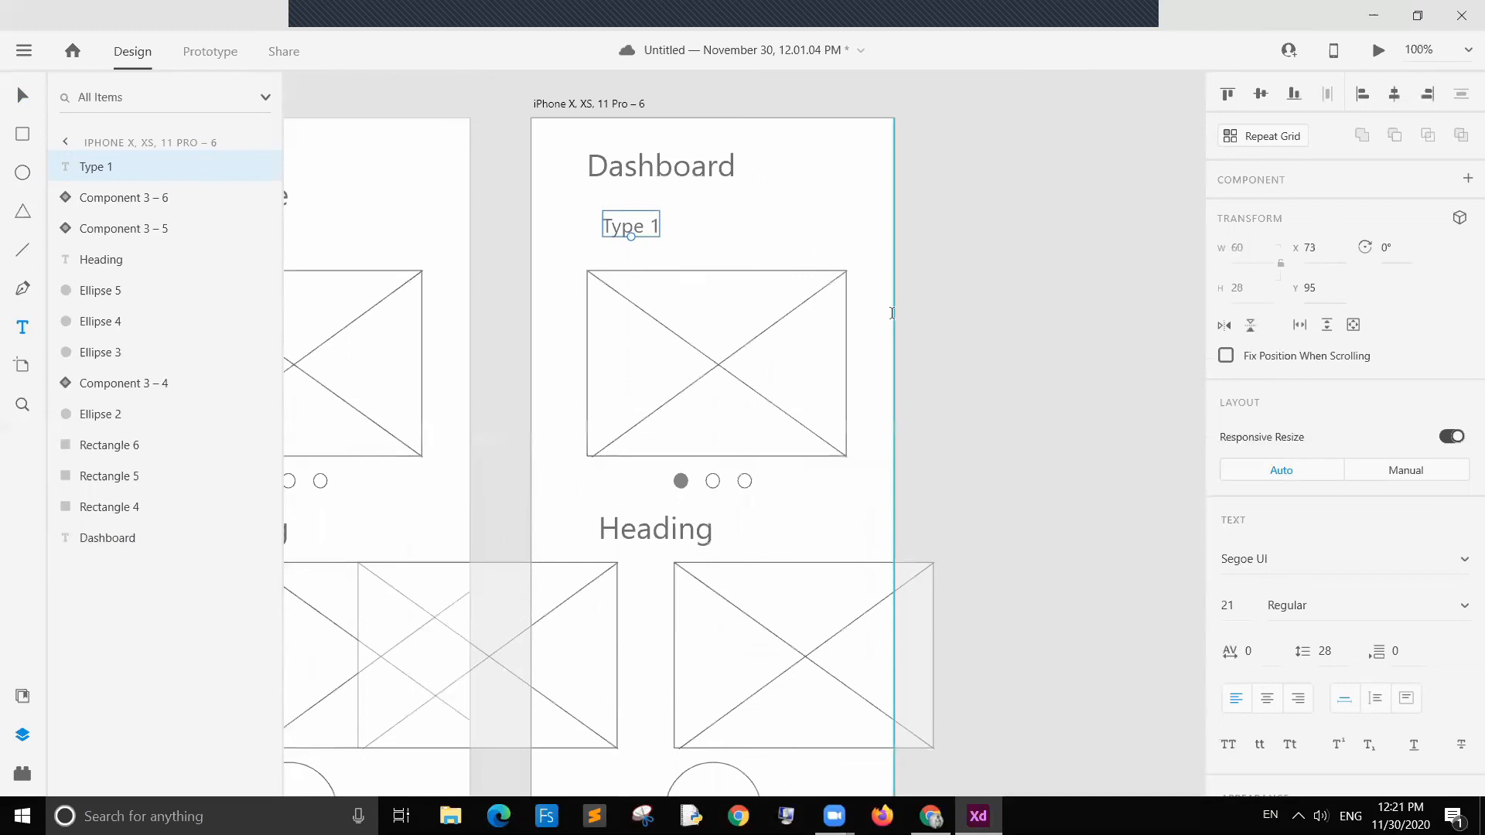
scroll(892, 313, down, 3)
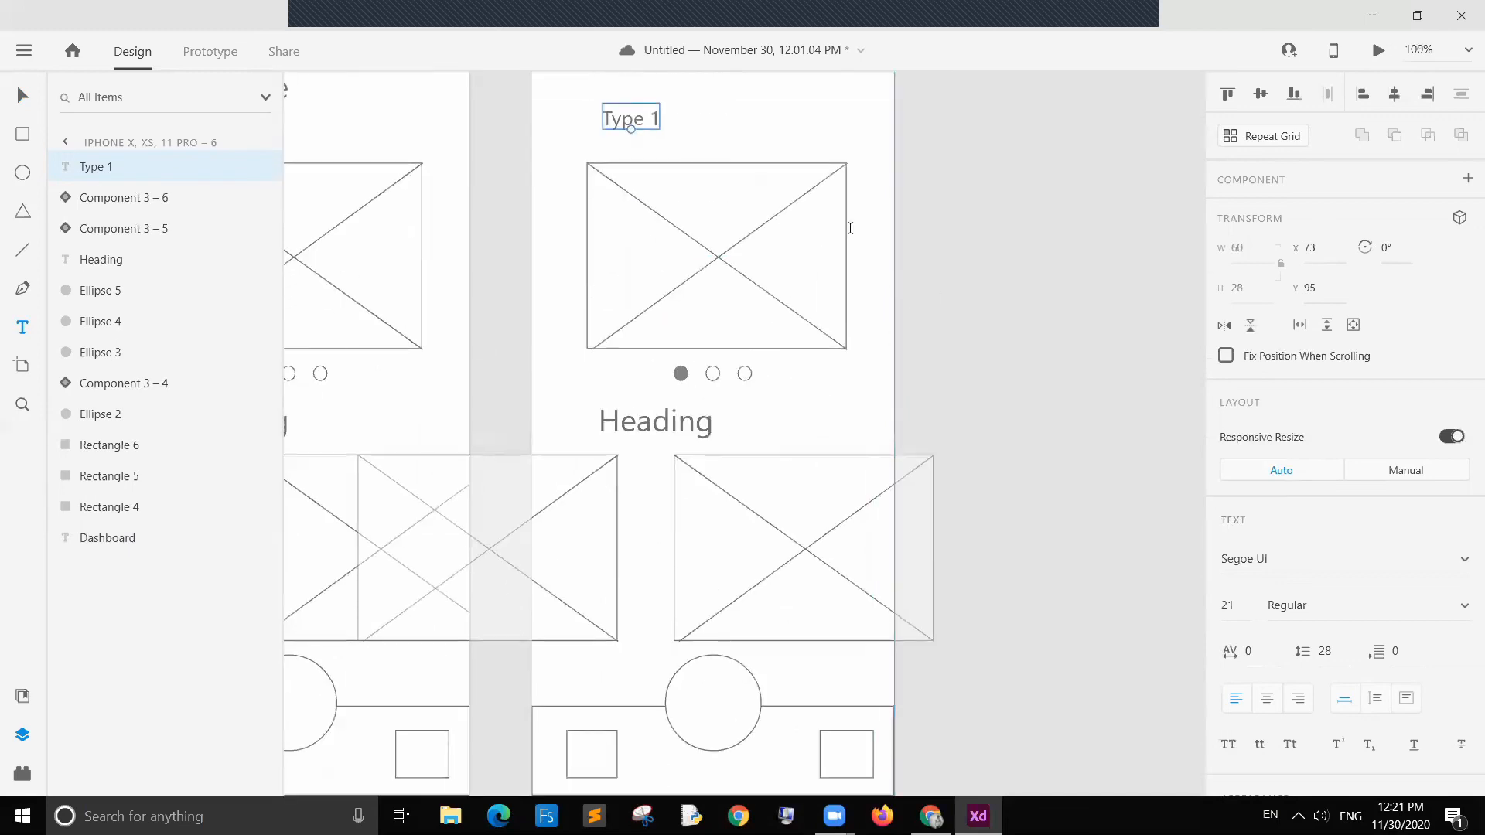
scroll(642, 130, up, 2)
click(26, 101)
drag(611, 201, 611, 183)
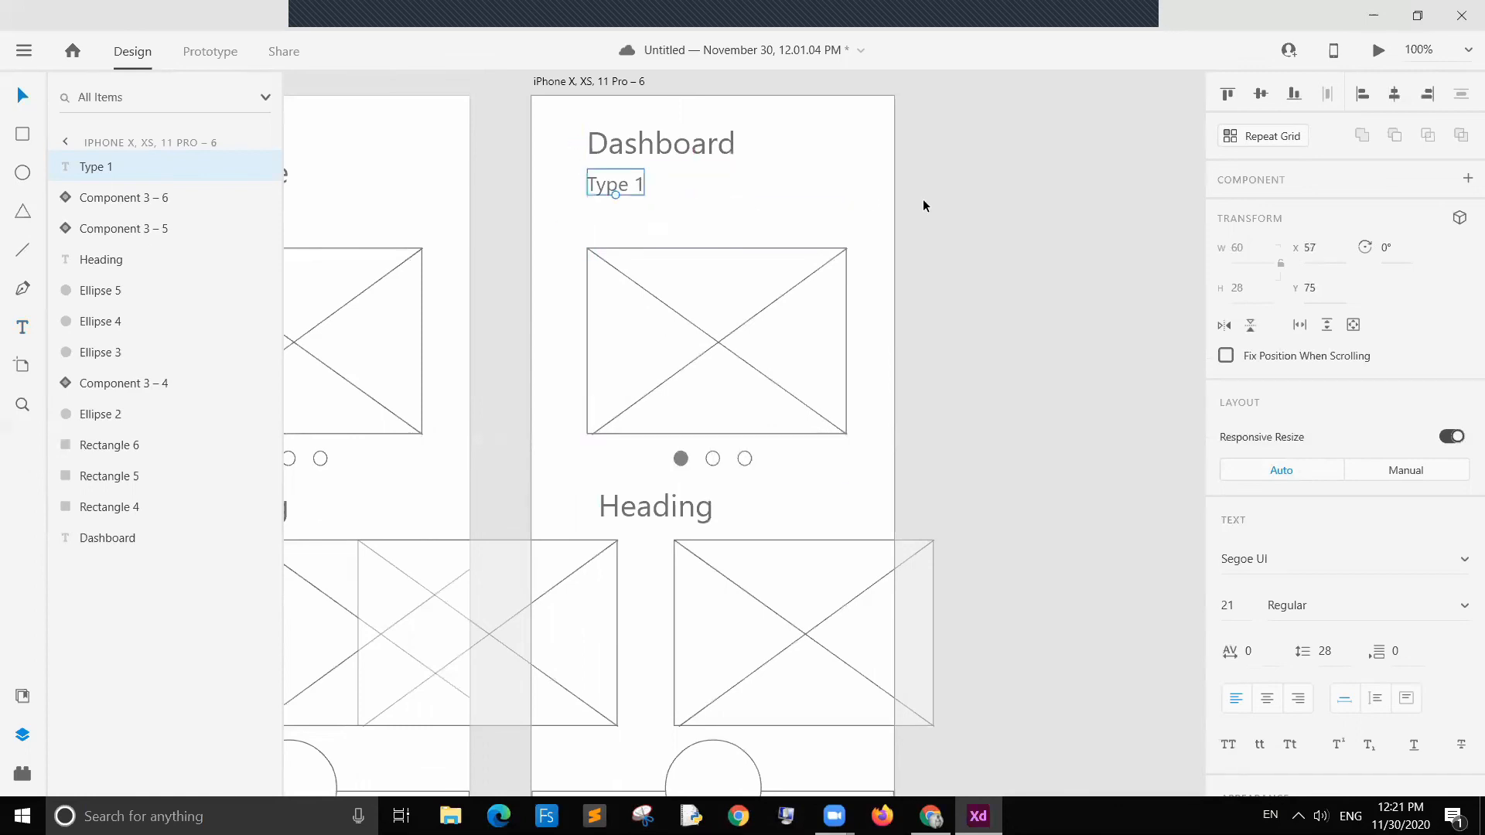
Step: Duplicate the Type 1 label three times to form a horizontal row of four labels
key(ctrl+d)
drag(627, 187, 839, 185)
key(ctrl+d)
key(ctrl+d)
click(604, 205)
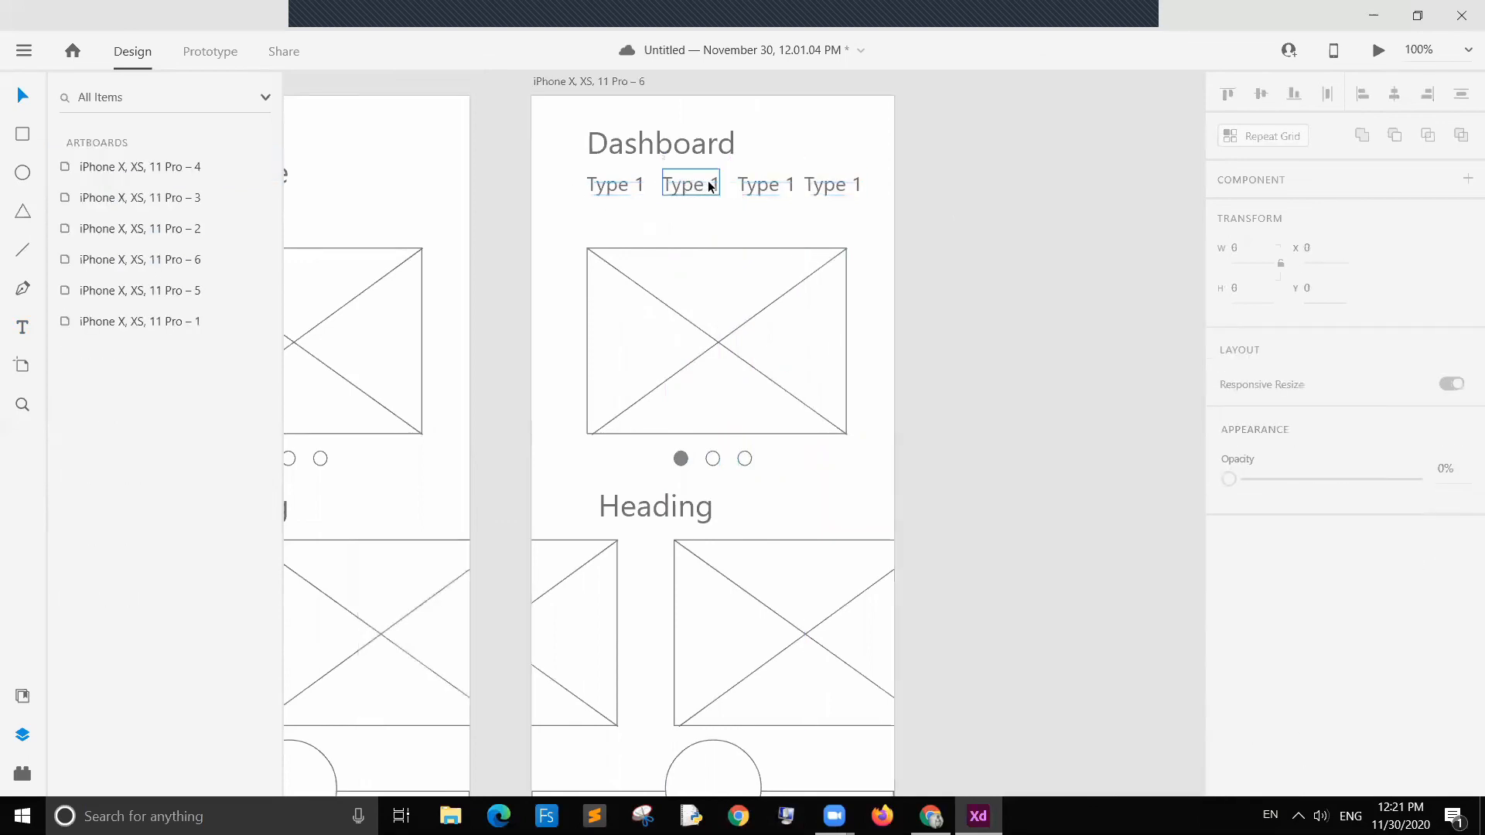
Step: Edit the duplicated labels to read Type 2, Type 3 and Type 4
double_click(710, 182)
click(715, 183)
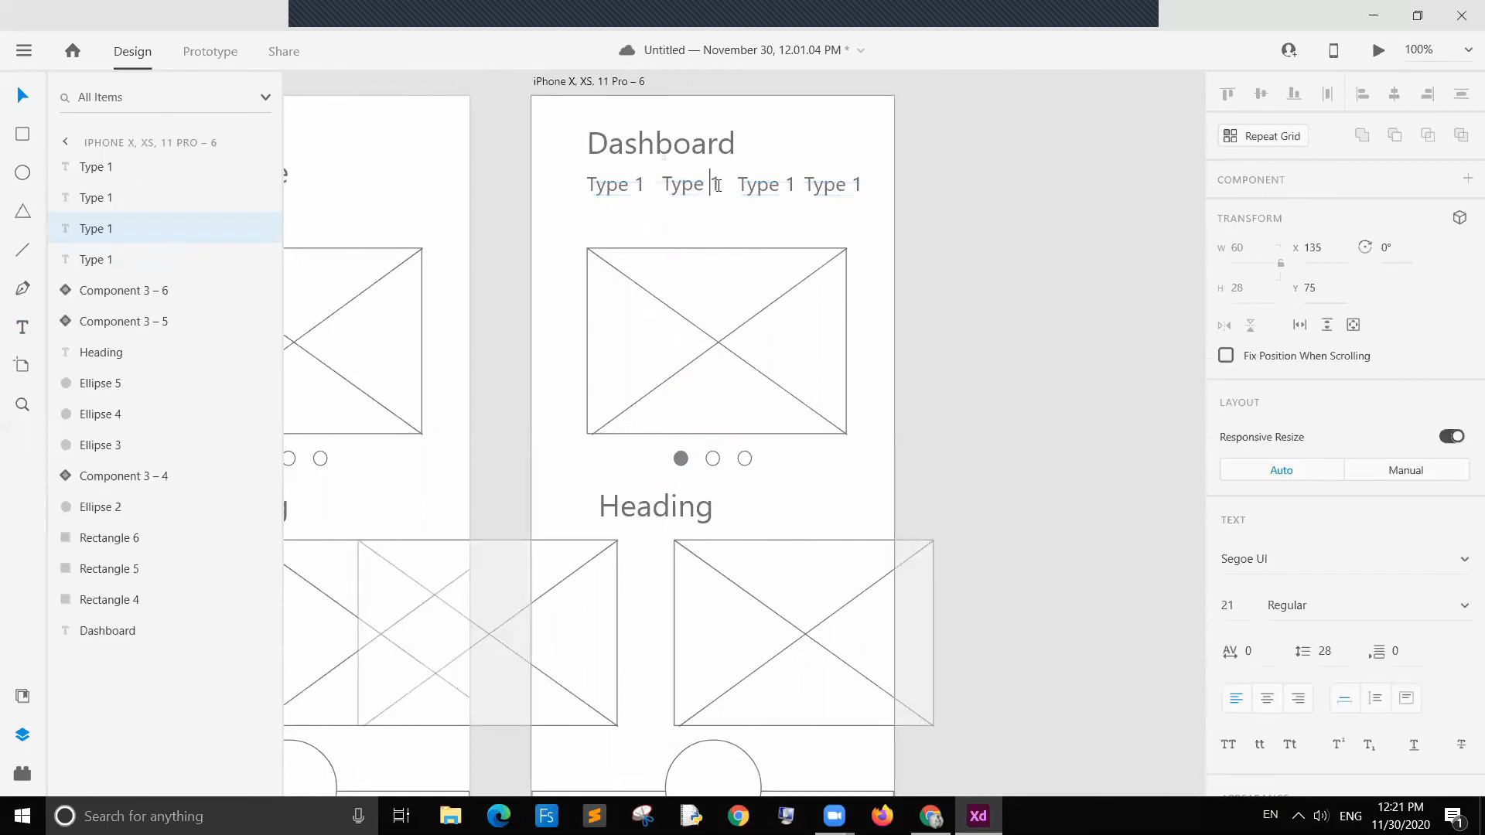
key(Delete)
text(2)
key(Escape)
click(788, 185)
double_click(788, 184)
key(Delete)
key(ctrl+z)
text(3)
click(860, 188)
double_click(859, 186)
click(857, 182)
double_click(858, 182)
key(Escape)
click(965, 312)
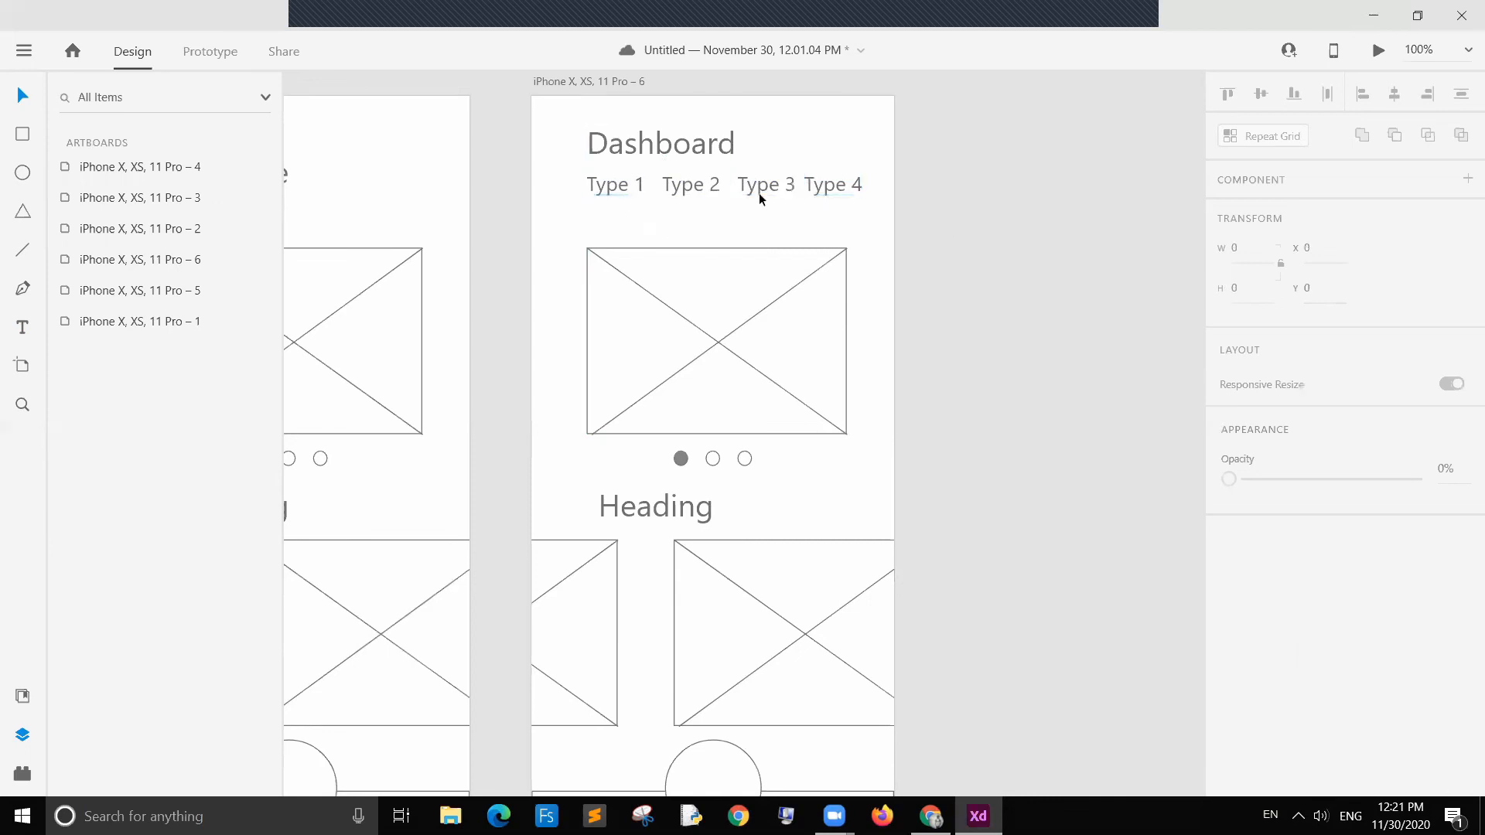
Step: Nudge the Dashboard heading slightly upward
click(690, 189)
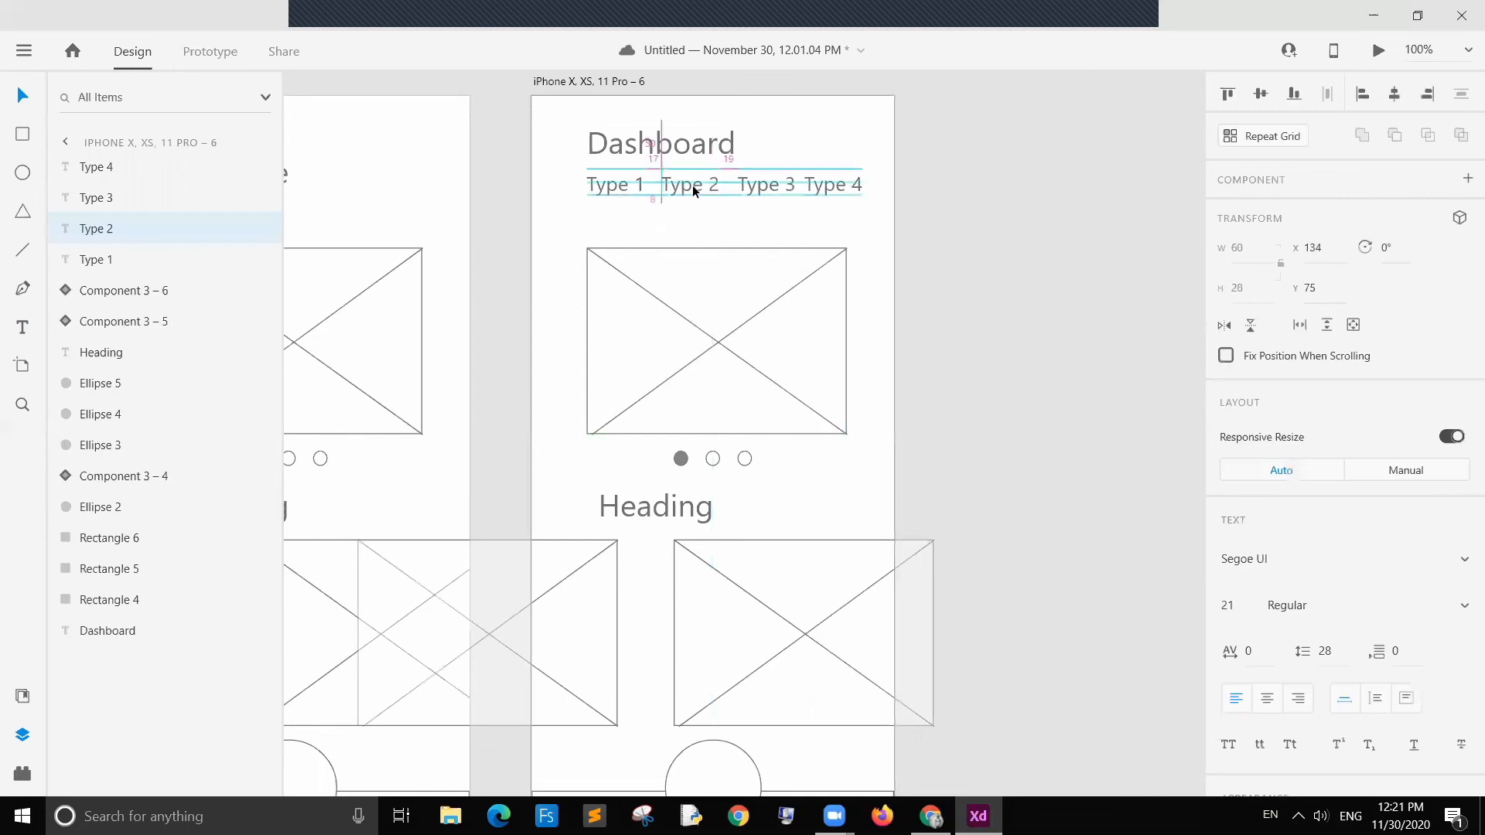
click(757, 185)
drag(634, 215, 665, 137)
double_click(724, 134)
click(740, 142)
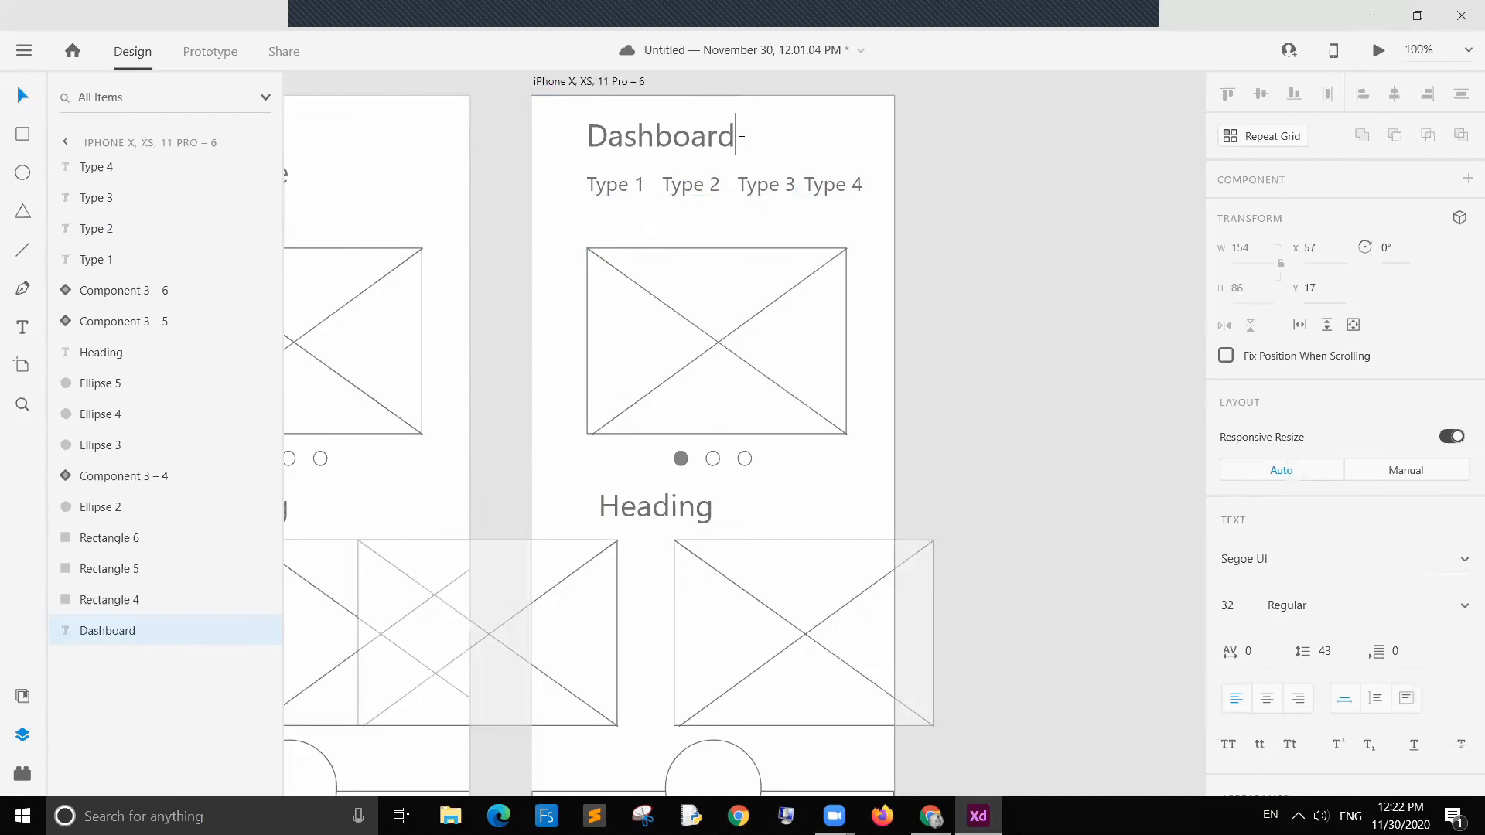
key(Escape)
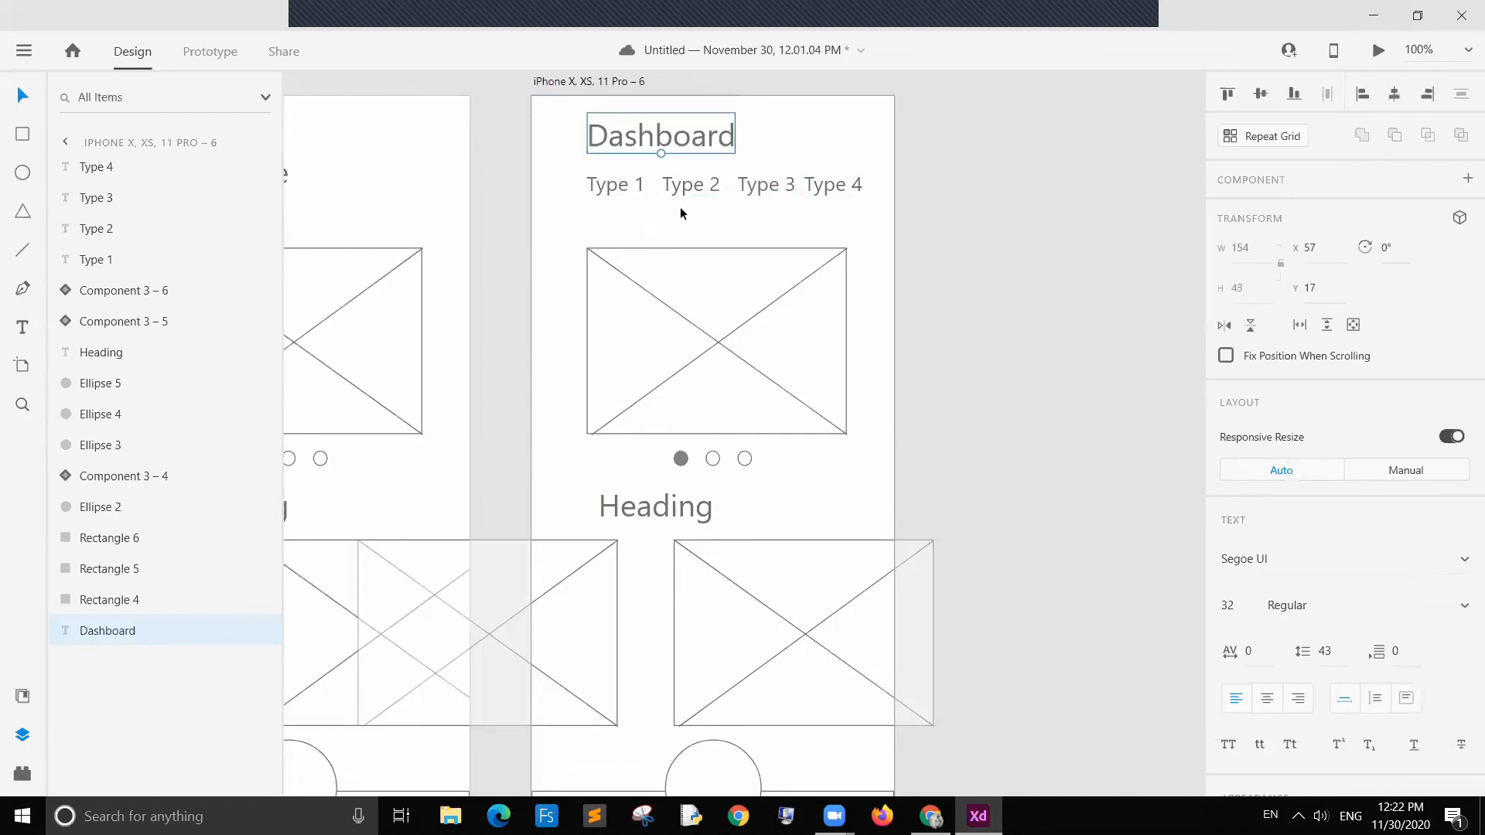
Step: Select the four Type labels and distribute them evenly horizontally
click(636, 183)
shift+click(702, 191)
shift+click(758, 189)
shift+click(817, 192)
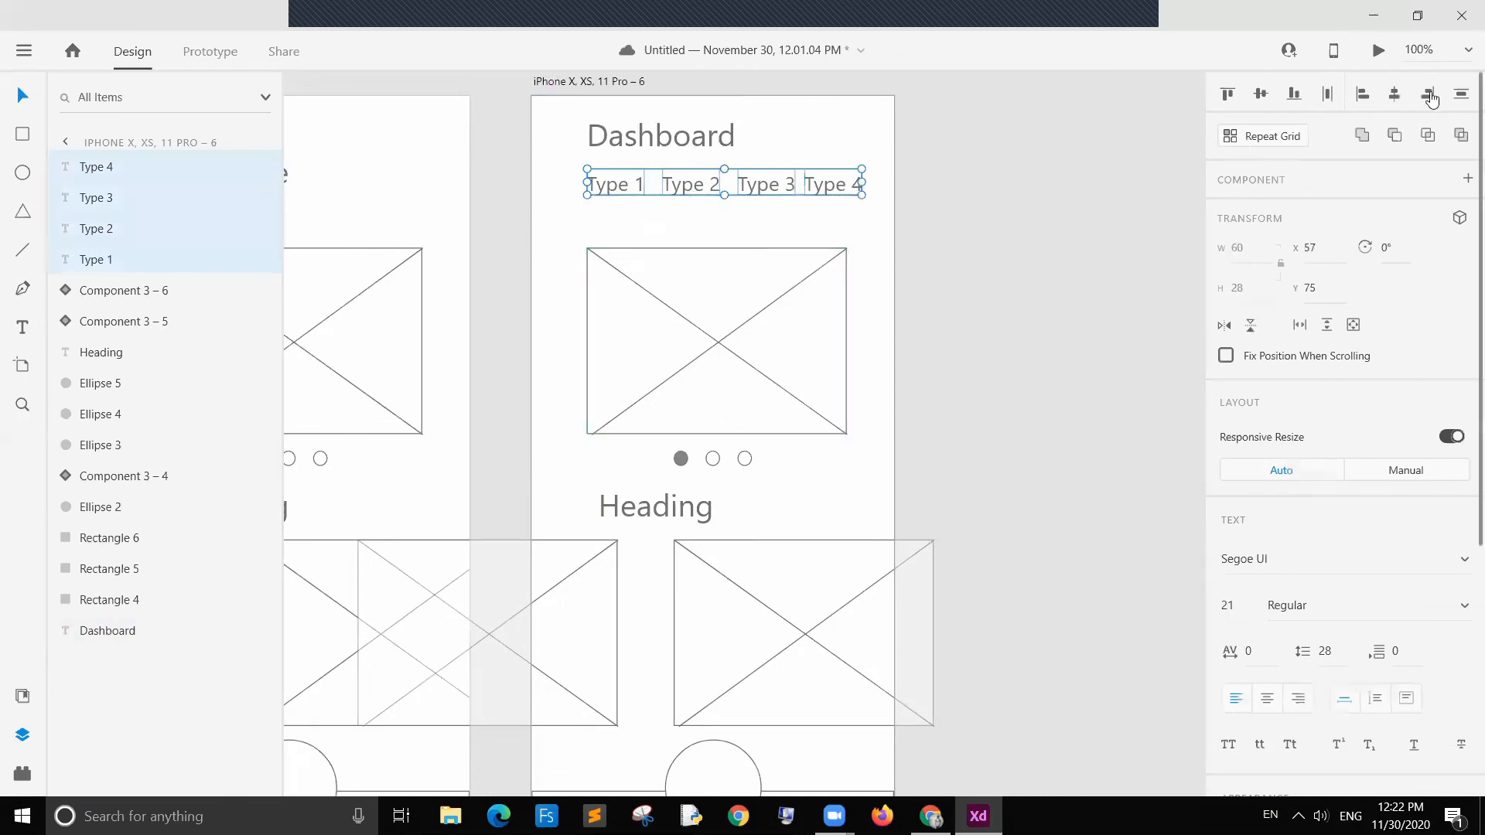
click(1327, 93)
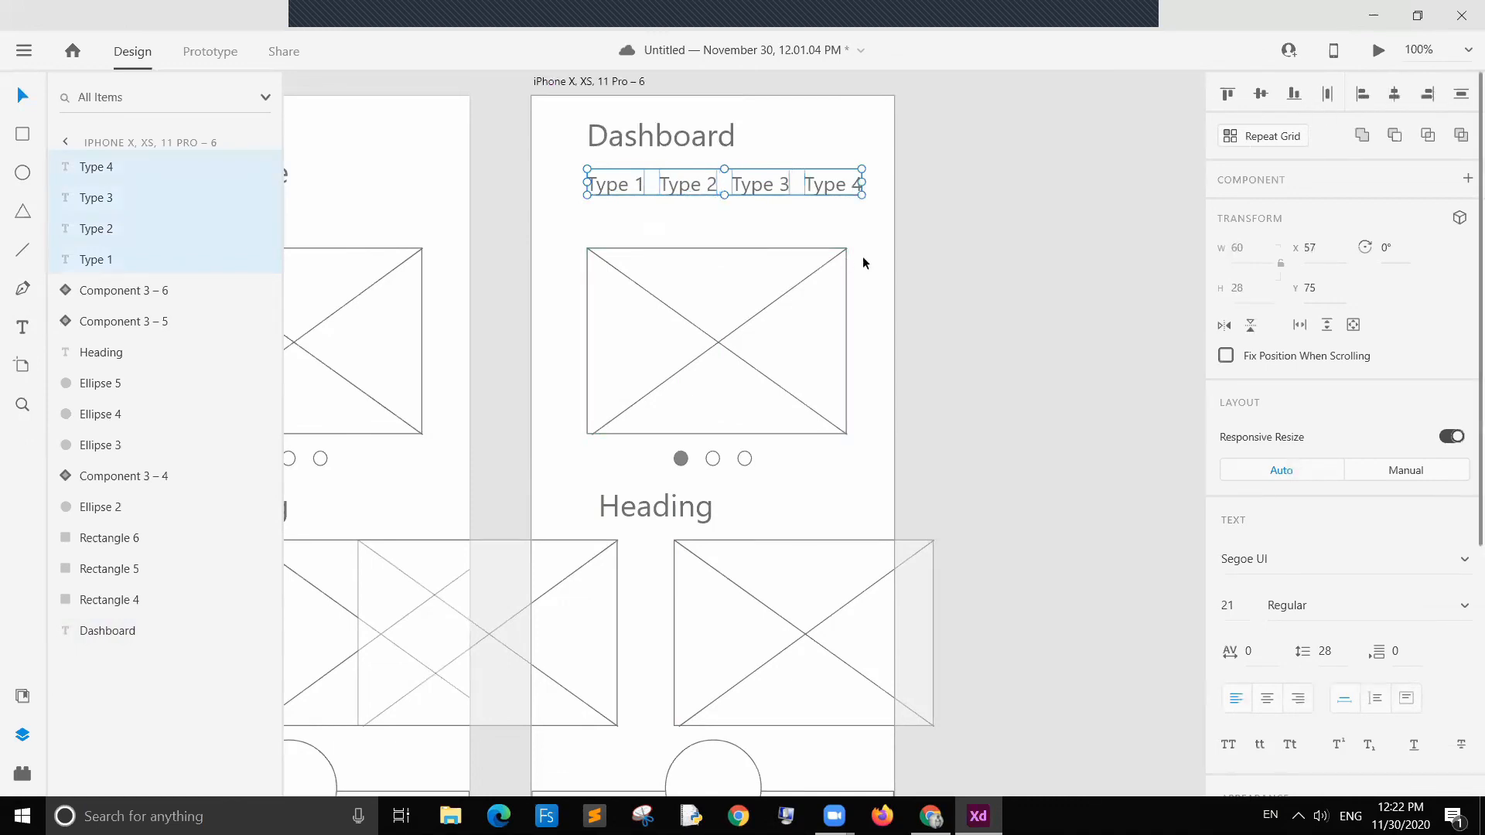
click(942, 252)
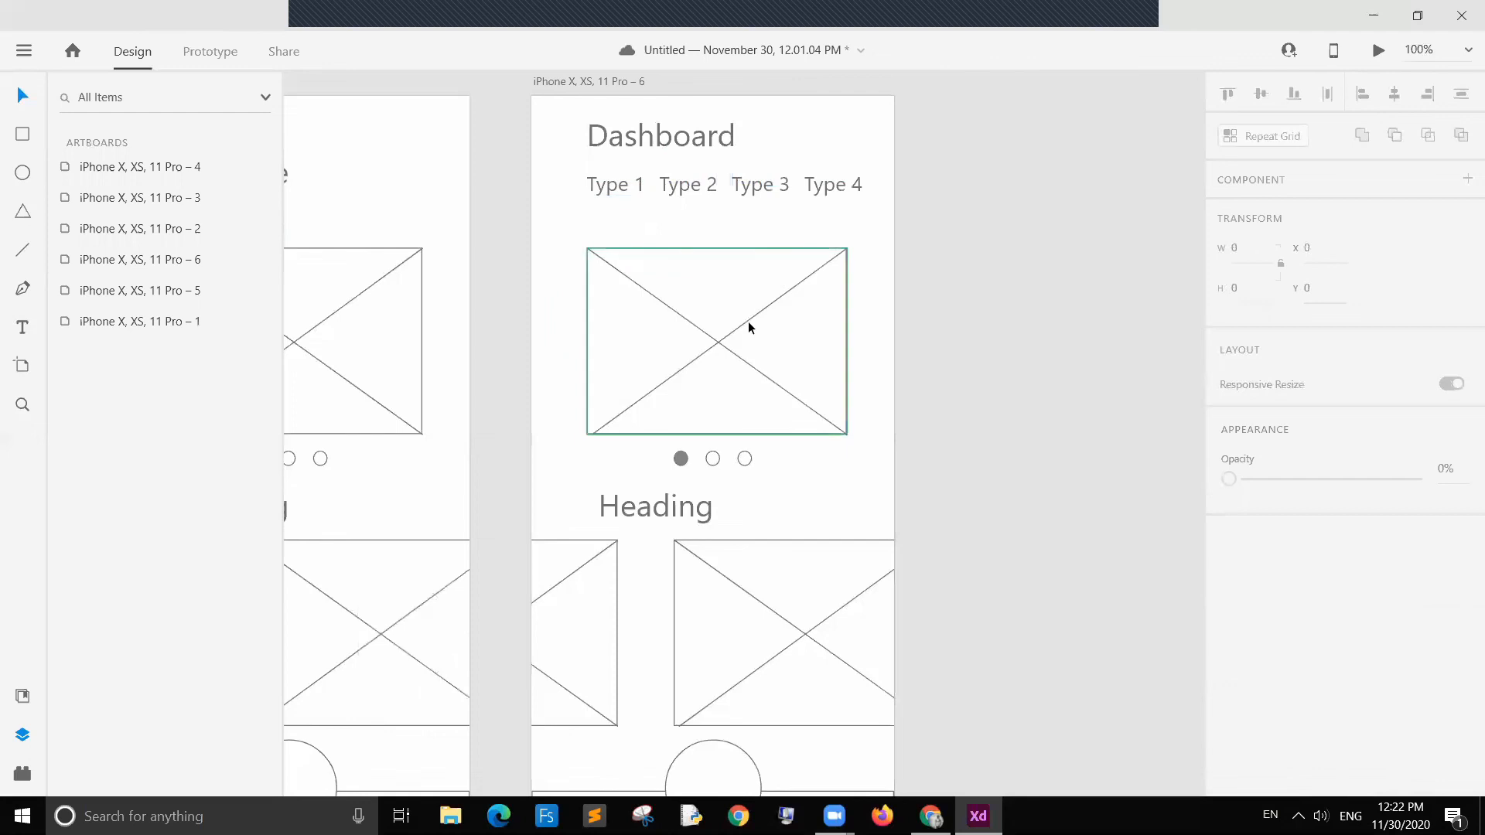
Step: Resize the large image placeholder to about 115 by 100 pixels
click(773, 356)
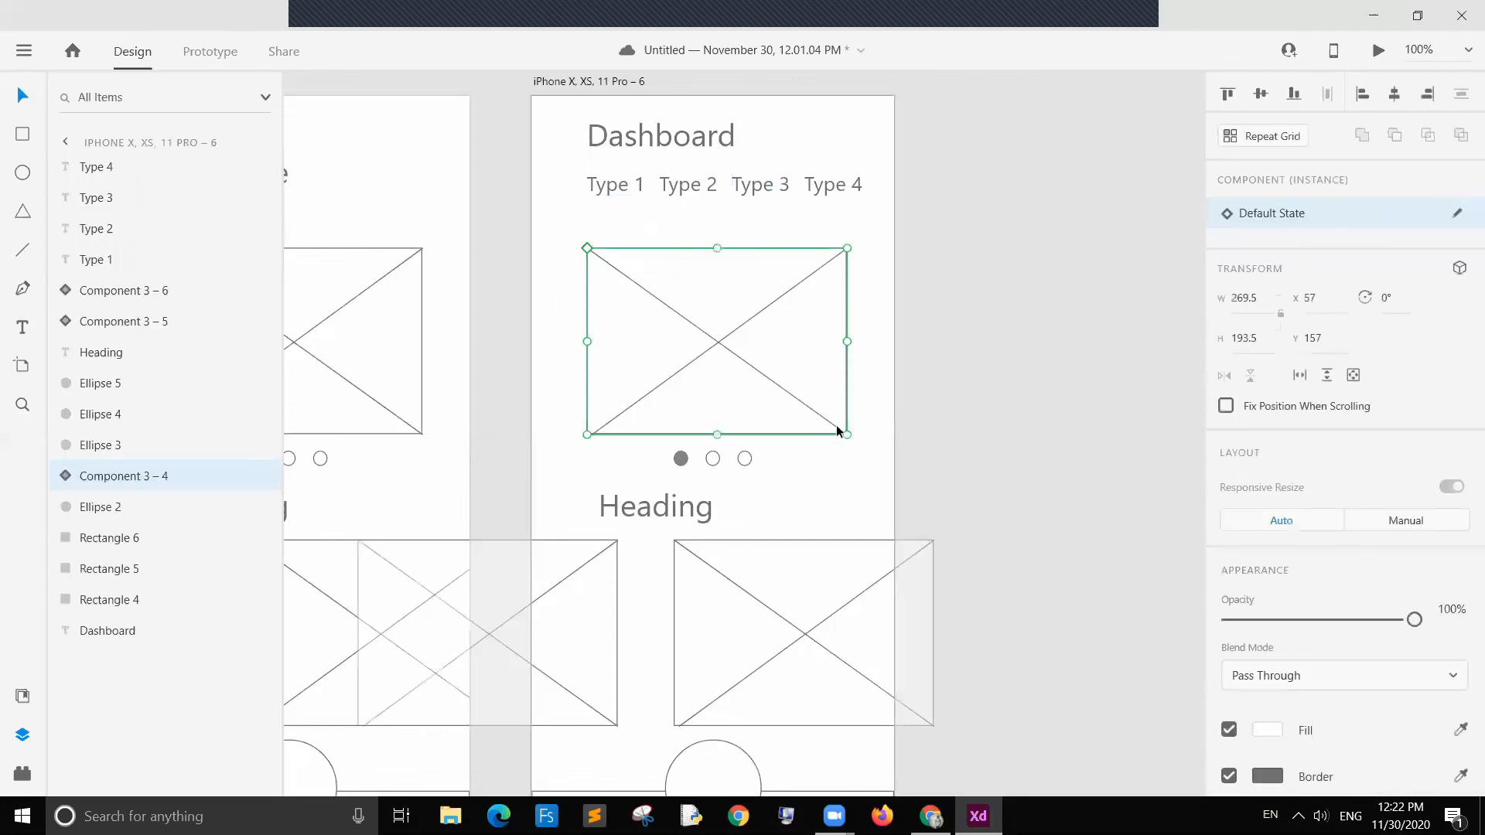
drag(843, 431, 699, 346)
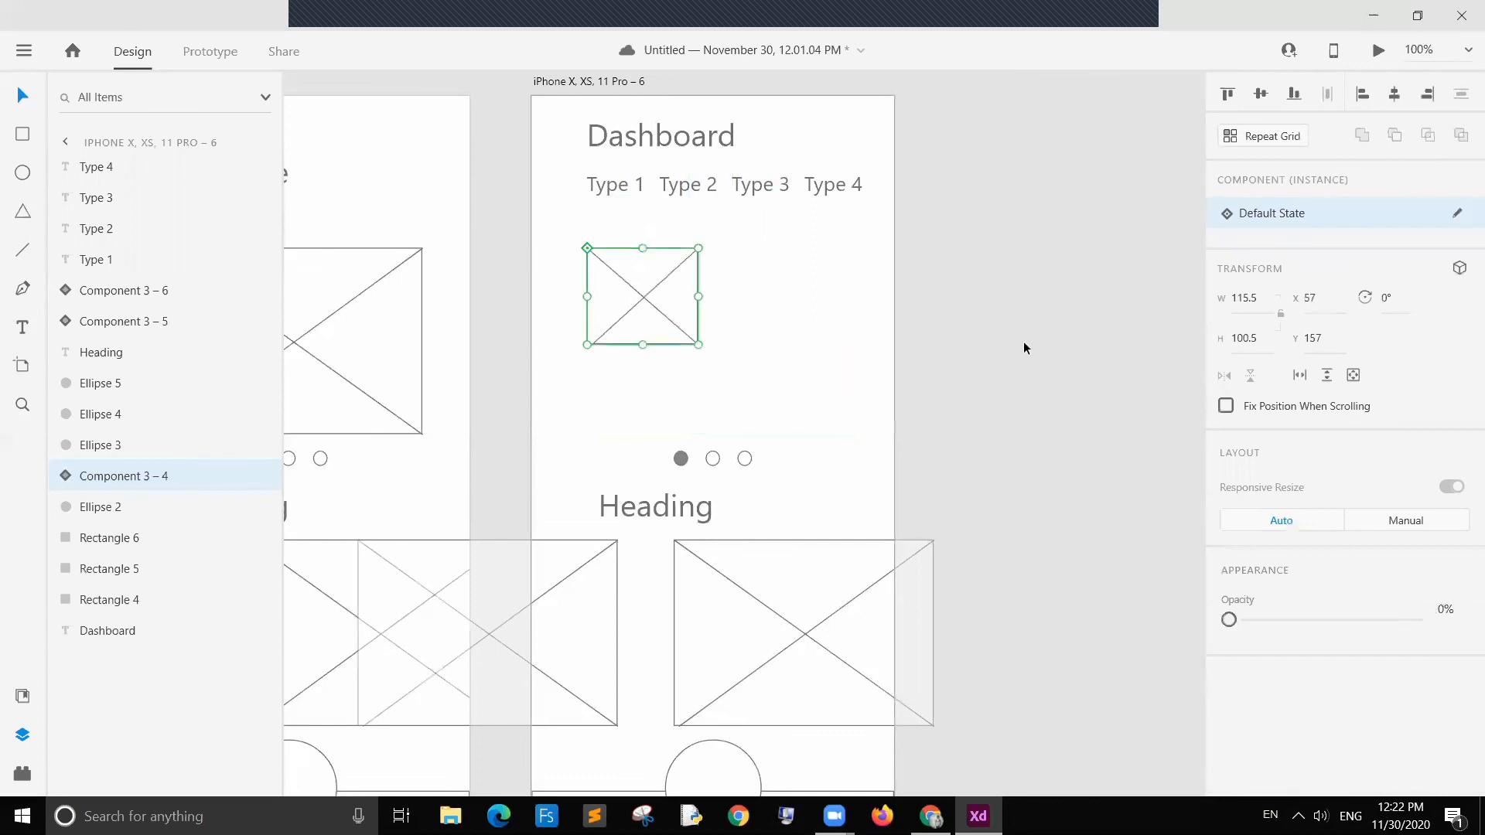
click(1023, 341)
Step: Delete the slider dots, the Heading text and the lower card placeholders from the dashboard
drag(657, 422, 735, 629)
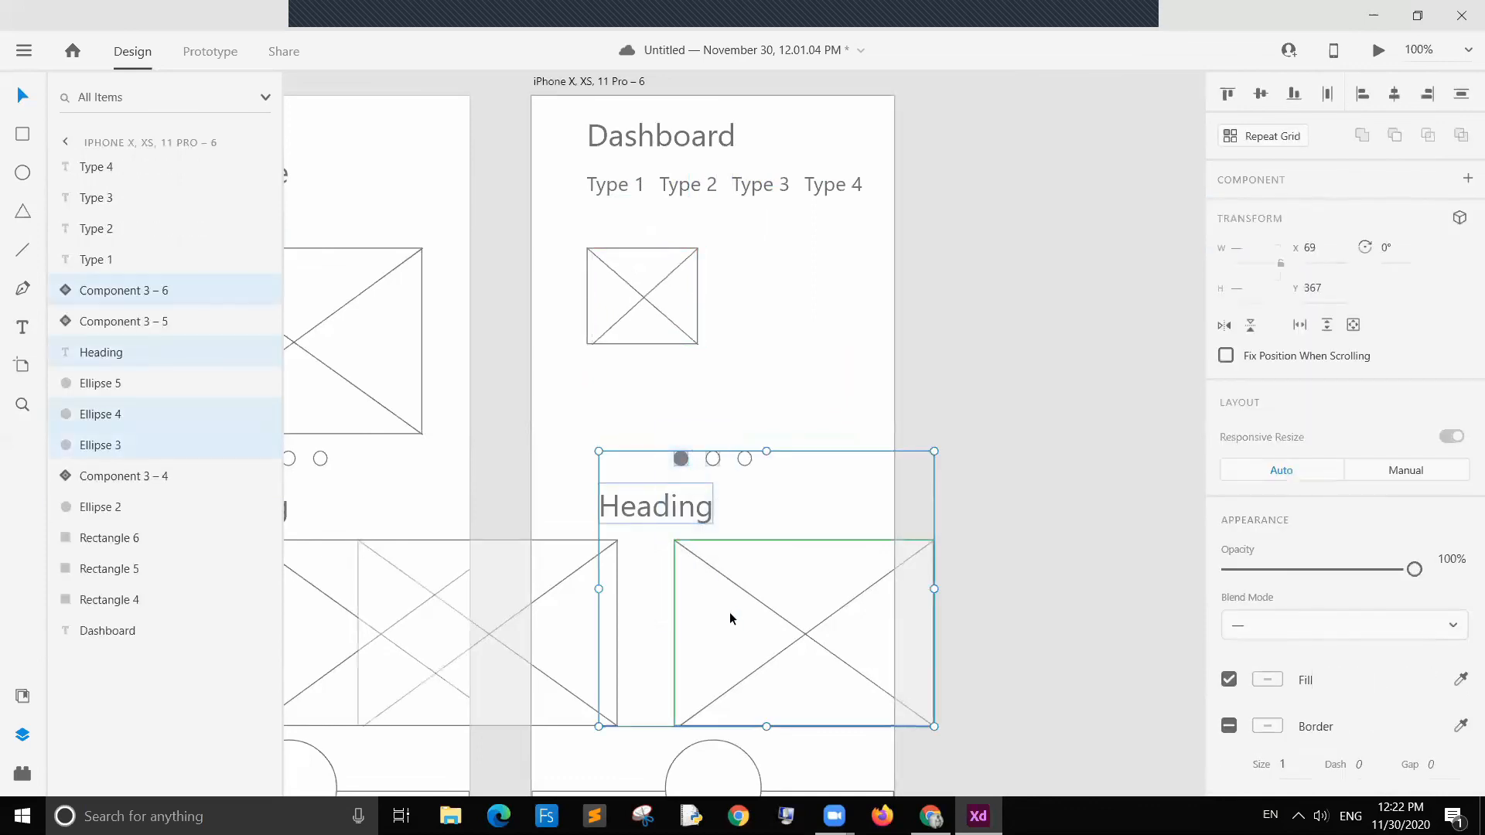
key(Delete)
click(744, 459)
key(Delete)
click(615, 637)
key(Delete)
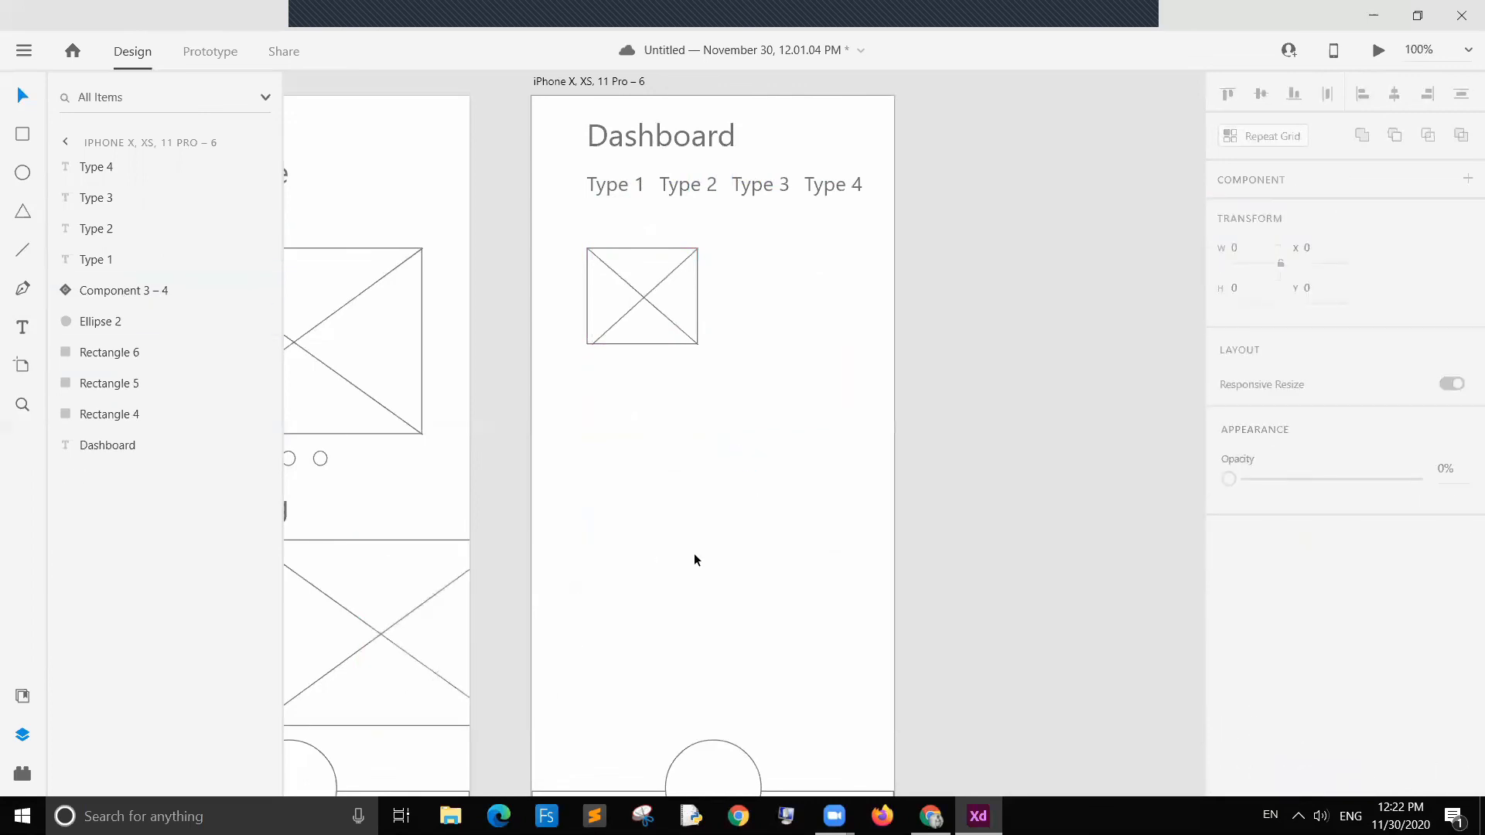
Step: Move the small image placeholder up slightly below the Type labels
scroll(694, 554, down, 3)
scroll(722, 477, up, 3)
click(652, 294)
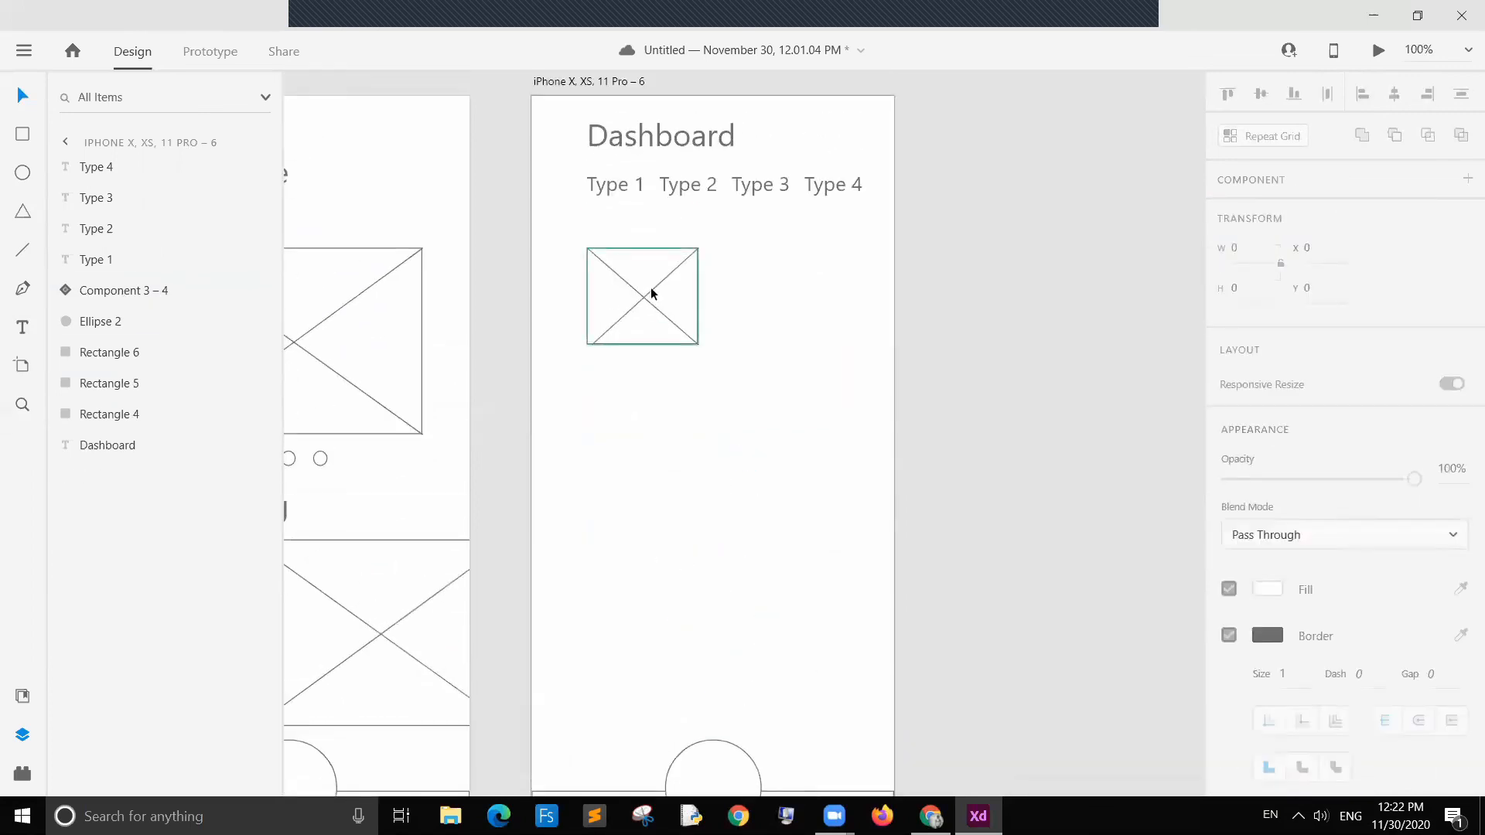
drag(652, 294, 652, 282)
click(711, 364)
click(647, 276)
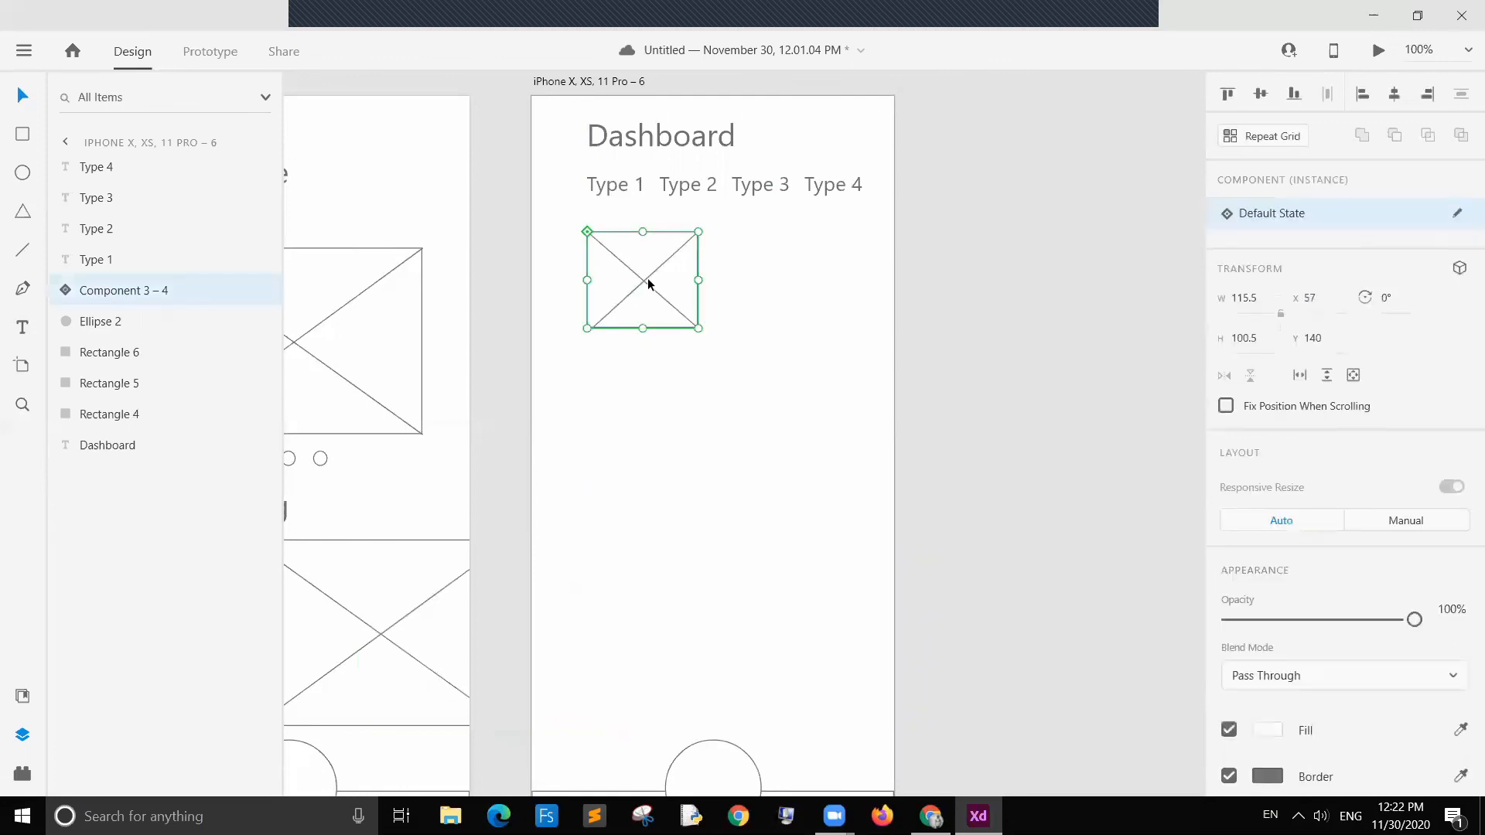
Step: Duplicate the image placeholder into a two-by-two grid of boxes
key(ctrl+d)
drag(679, 280, 839, 398)
key(ctrl+d)
key(ctrl+d)
Step: Turn the bottom pair of boxes into a repeat grid and extend it to three rows
drag(792, 497, 631, 404)
drag(767, 468, 767, 469)
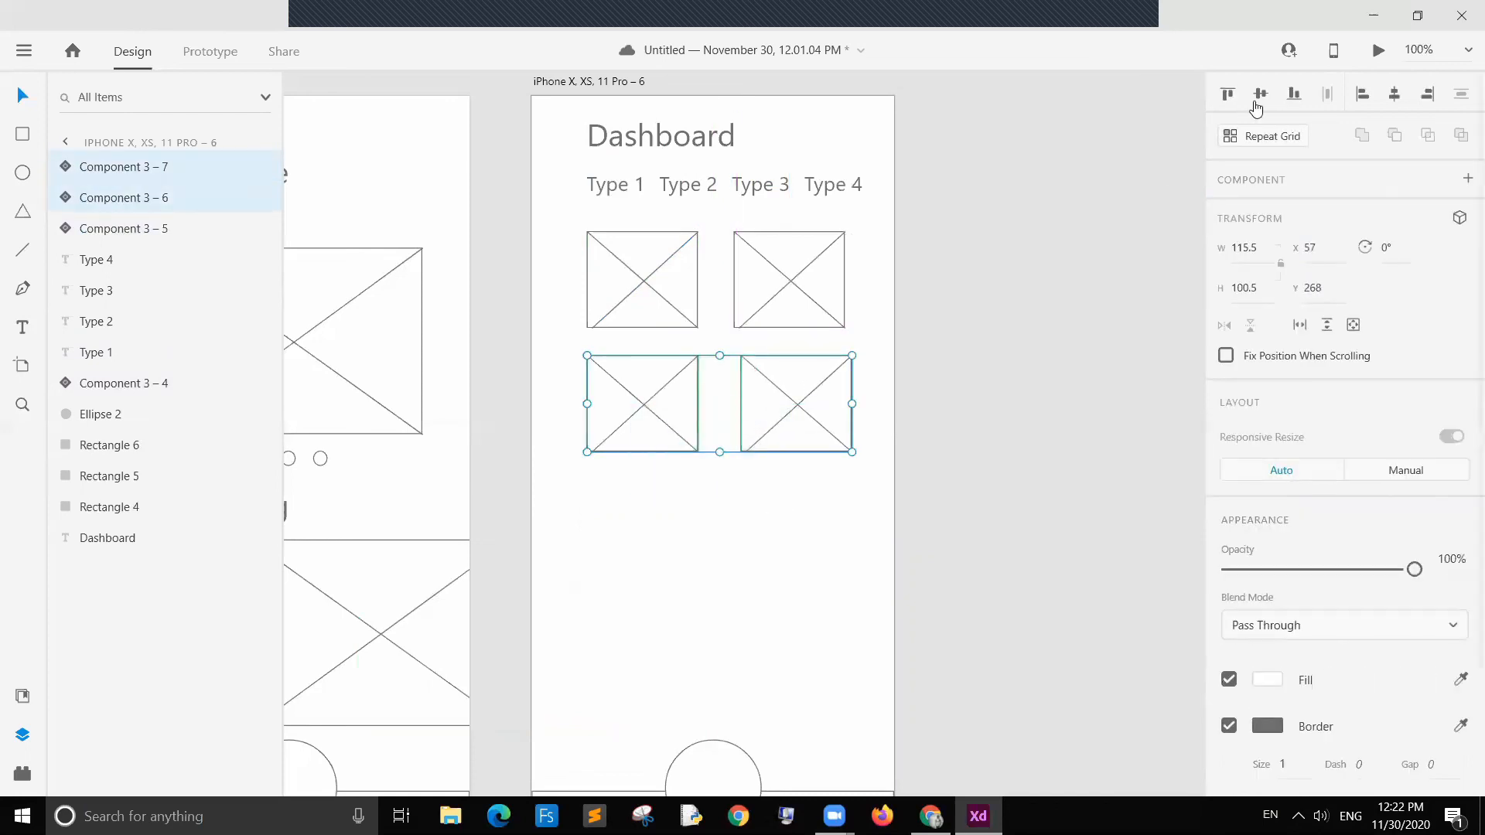
click(1262, 136)
drag(718, 534, 717, 698)
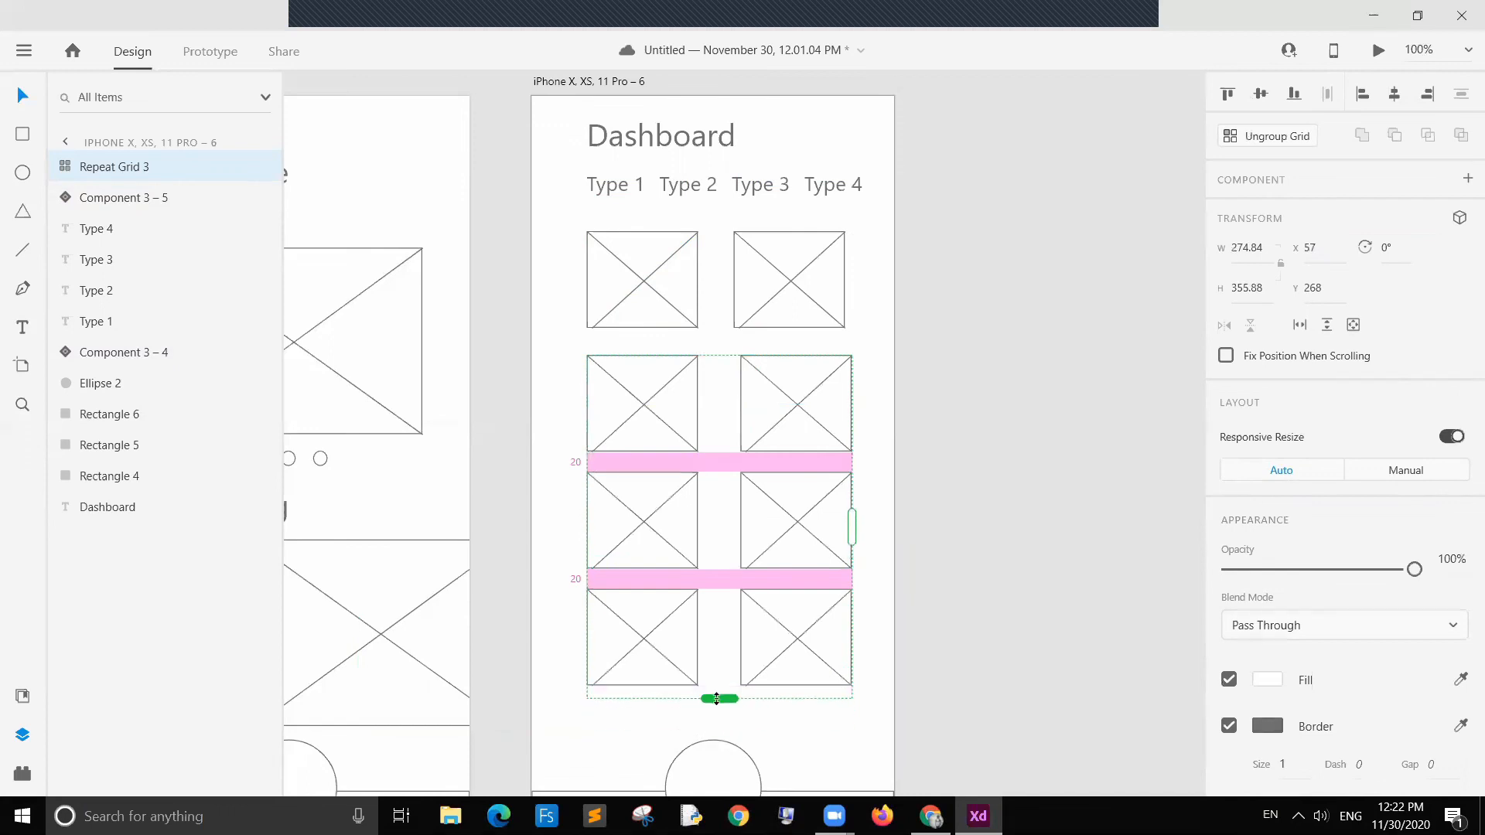
click(1046, 531)
scroll(781, 416, down, 2)
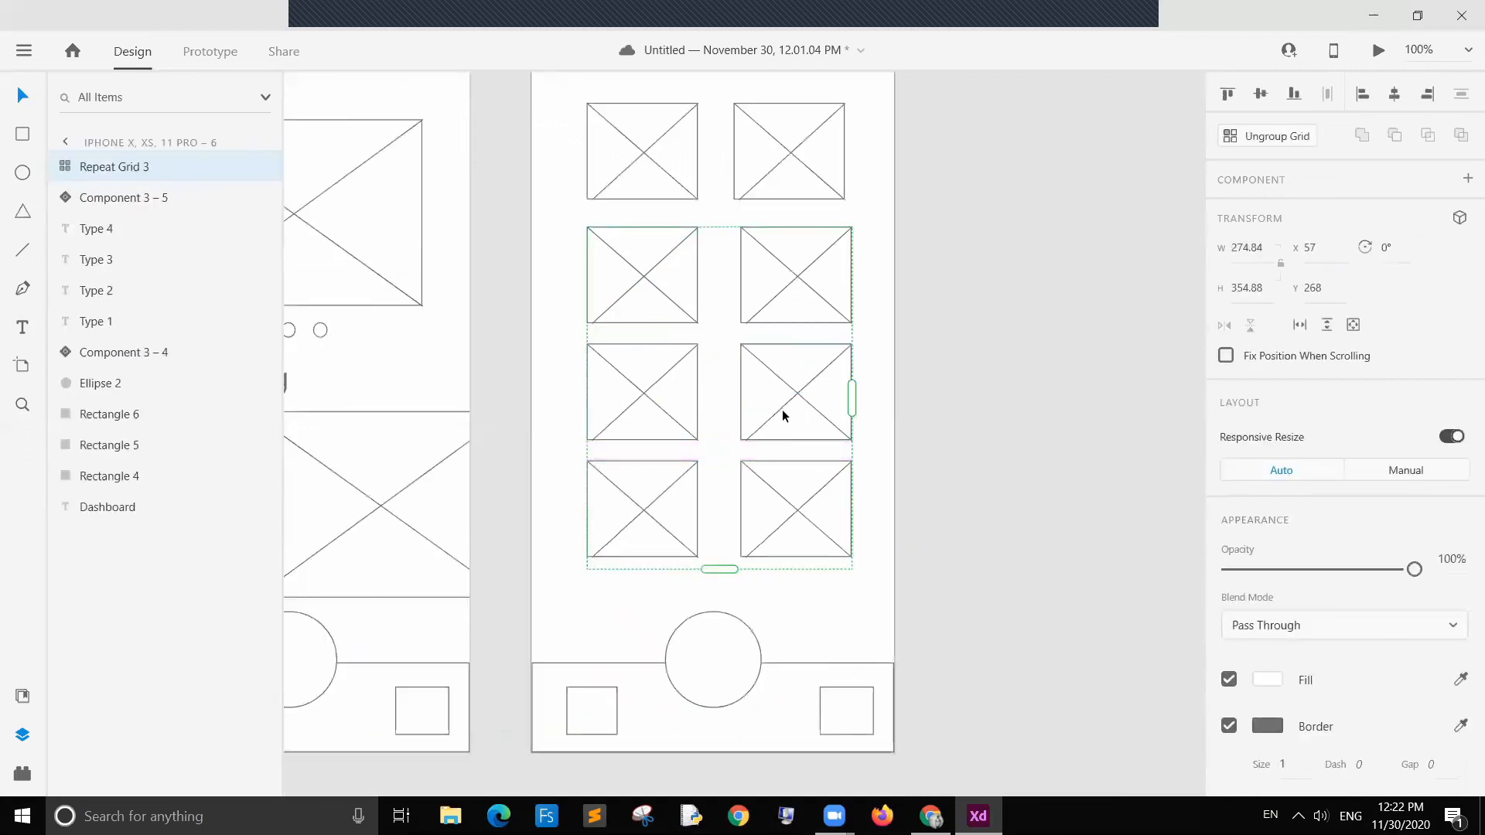
Step: Ungroup the repeat grid of image placeholders on the dashboard, then deselect it
click(1262, 138)
click(1061, 323)
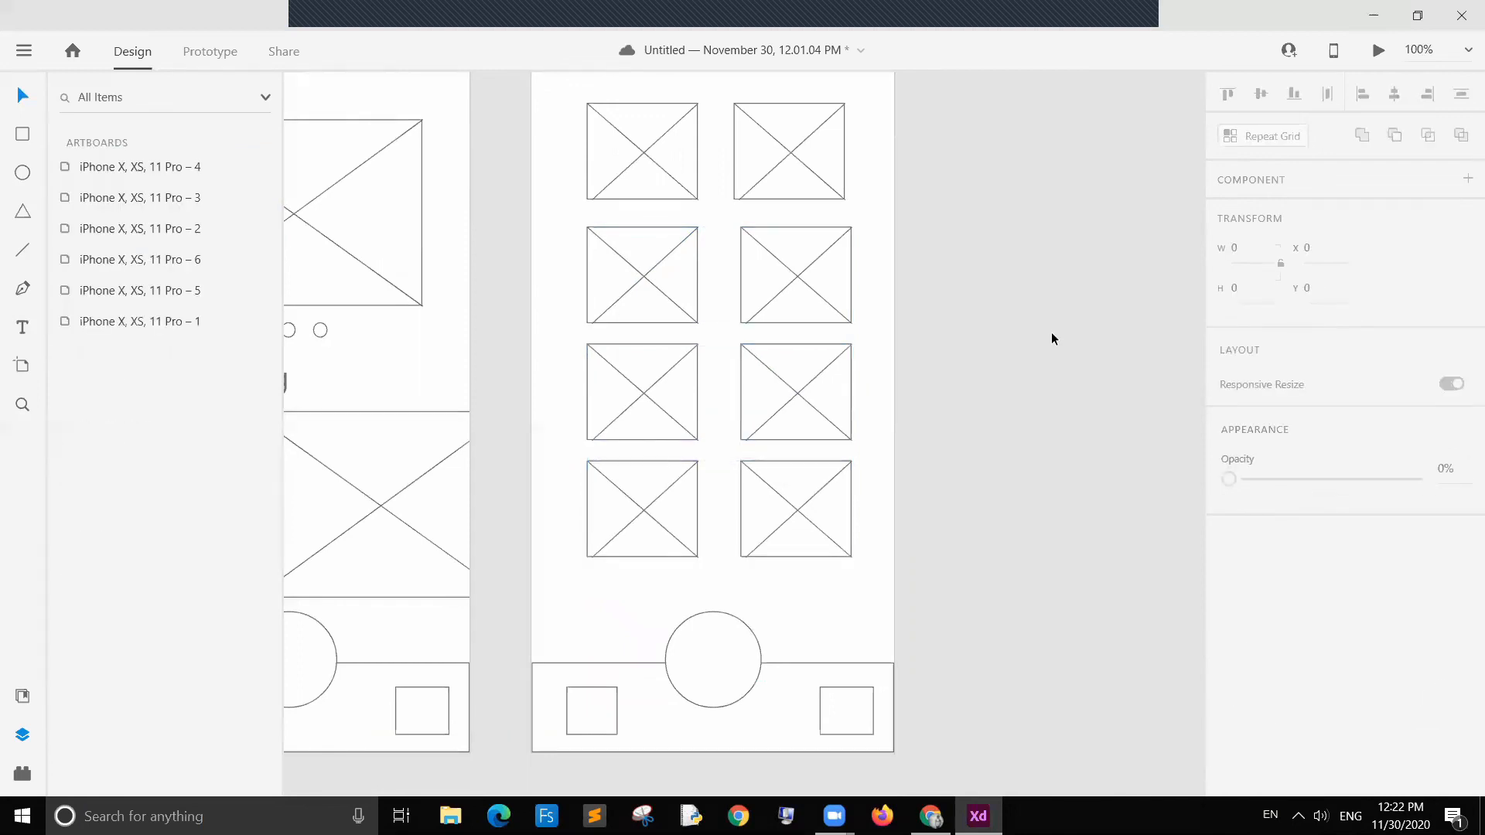
Step: Link the home screen's left bottom navigation square to the dashboard artboard with a Slide Left tap transition
scroll(1038, 336, up, 3)
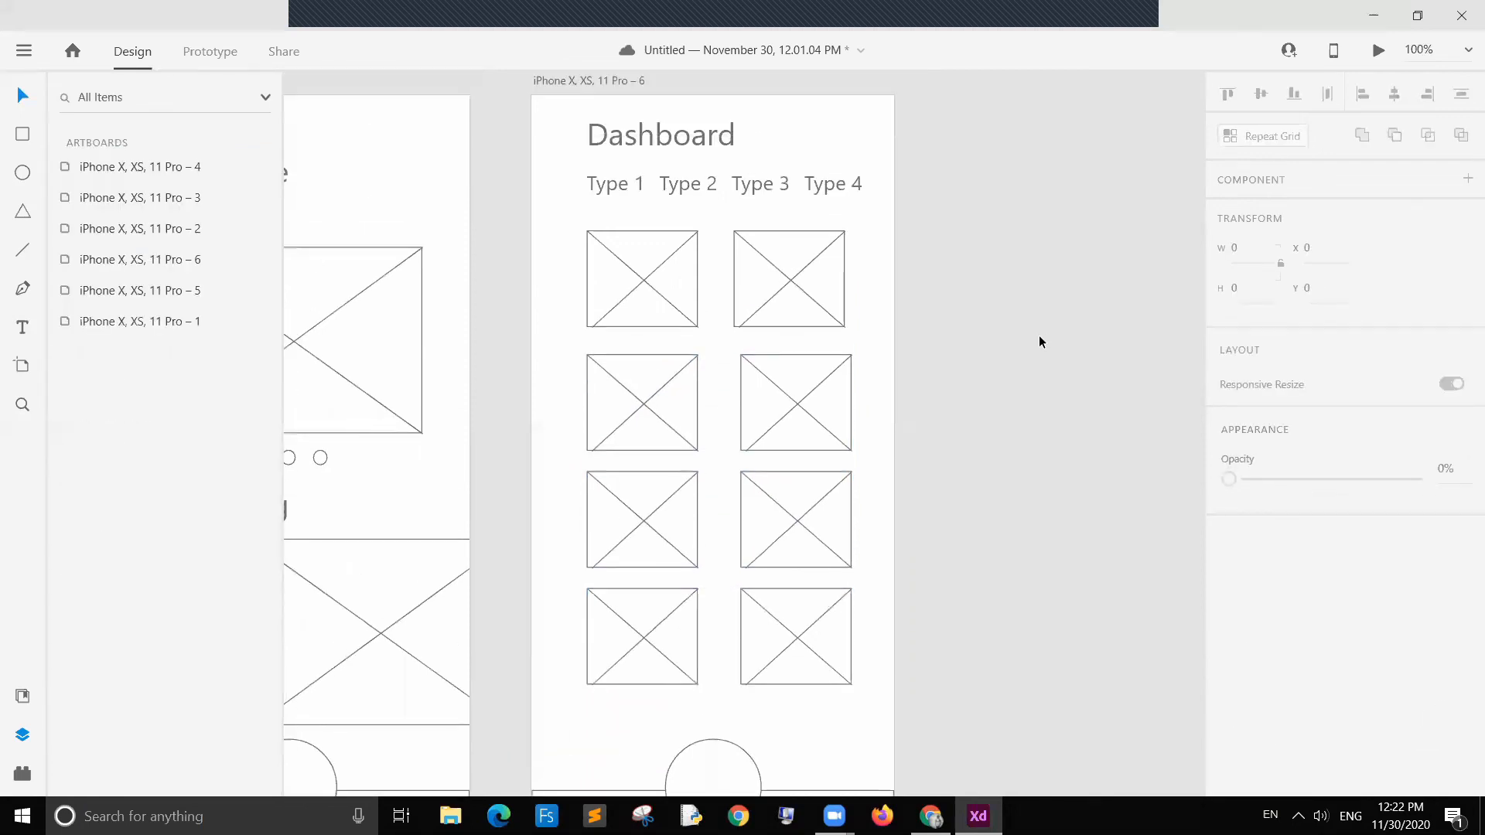
scroll(1040, 337, down, 2)
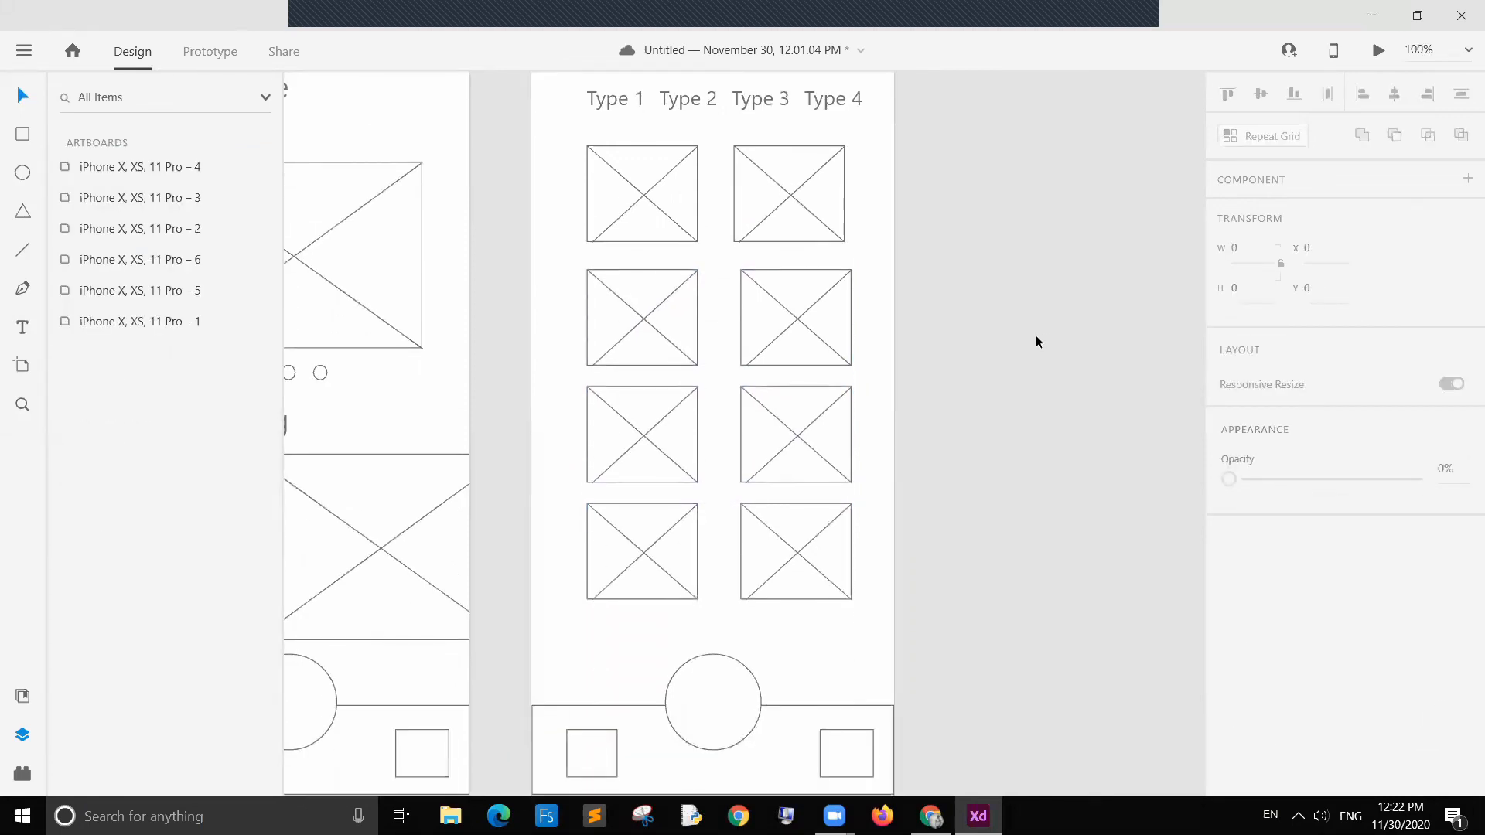
key(ctrl+minus)
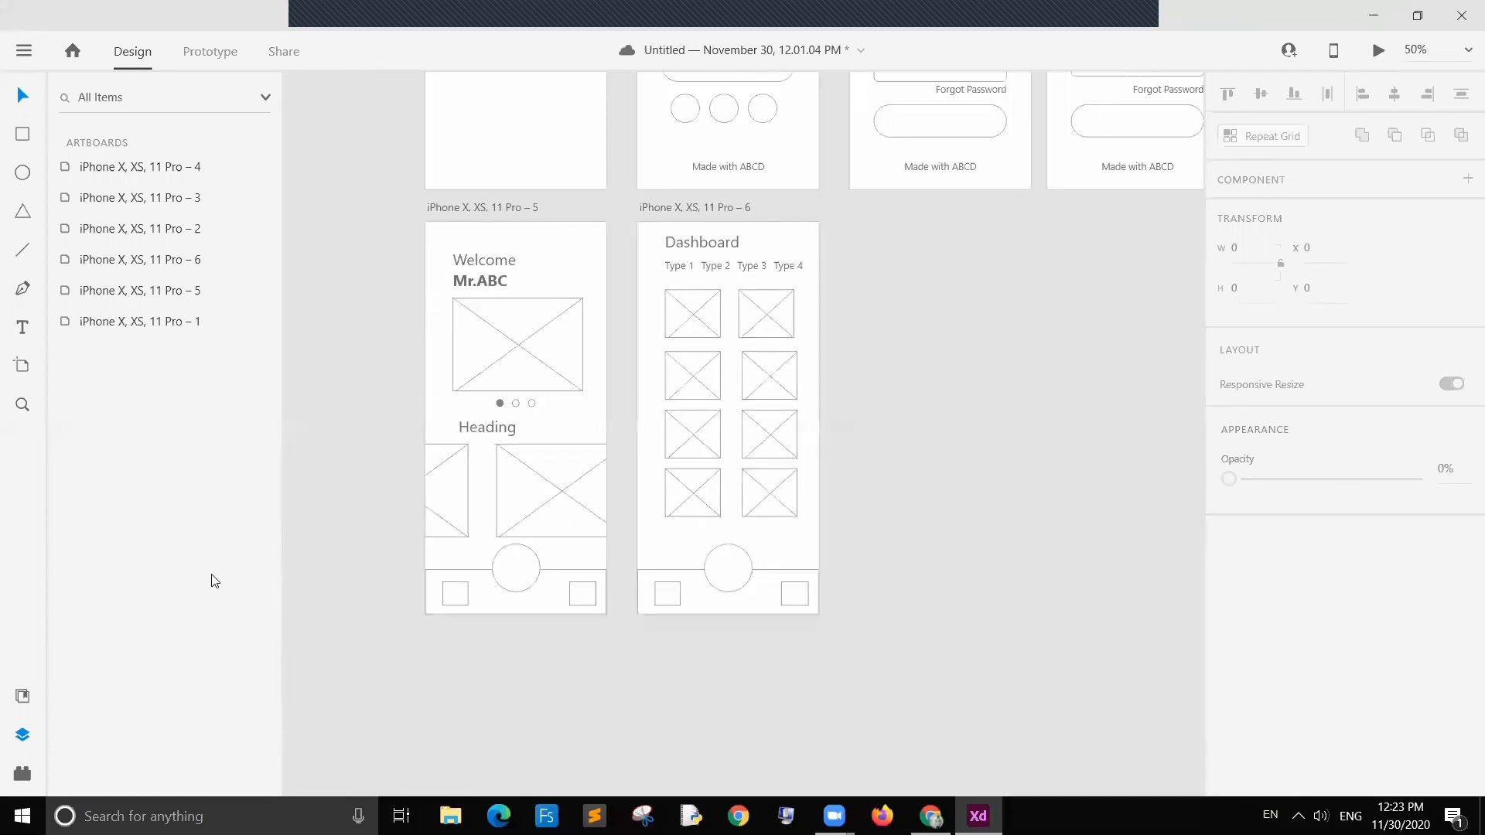
click(458, 596)
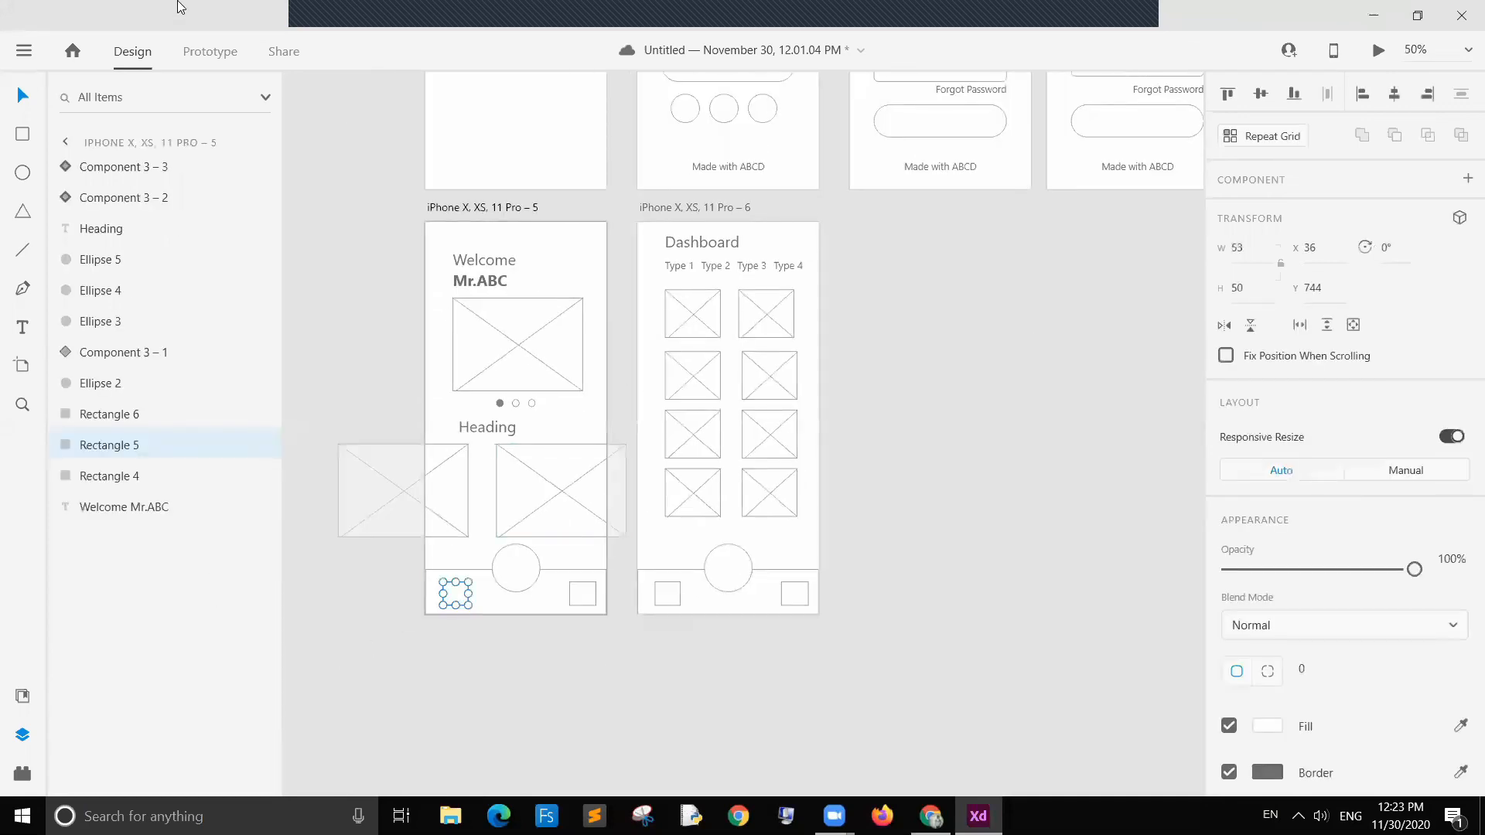
click(210, 52)
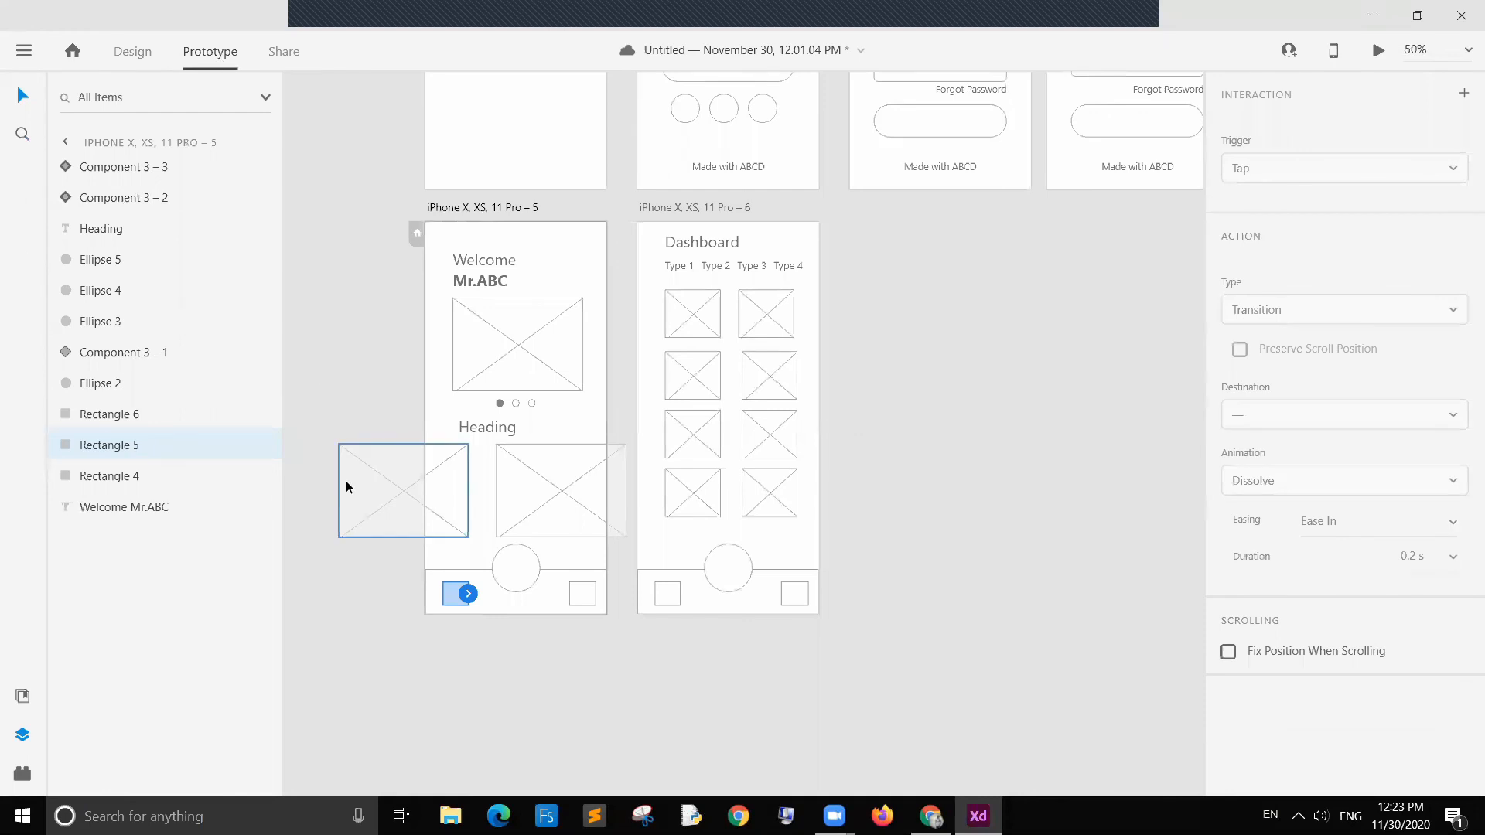
drag(469, 597, 635, 422)
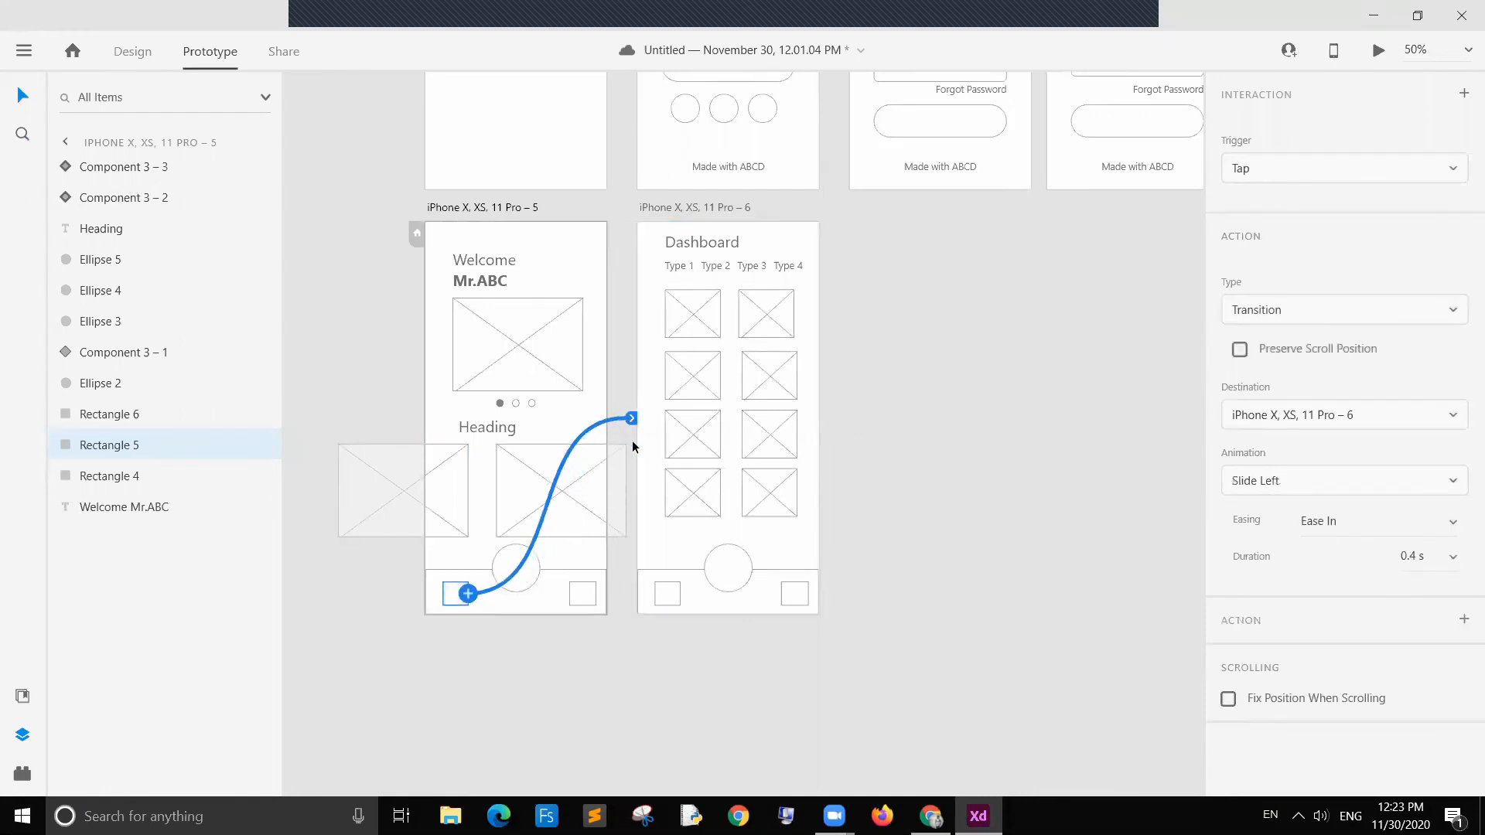
click(871, 522)
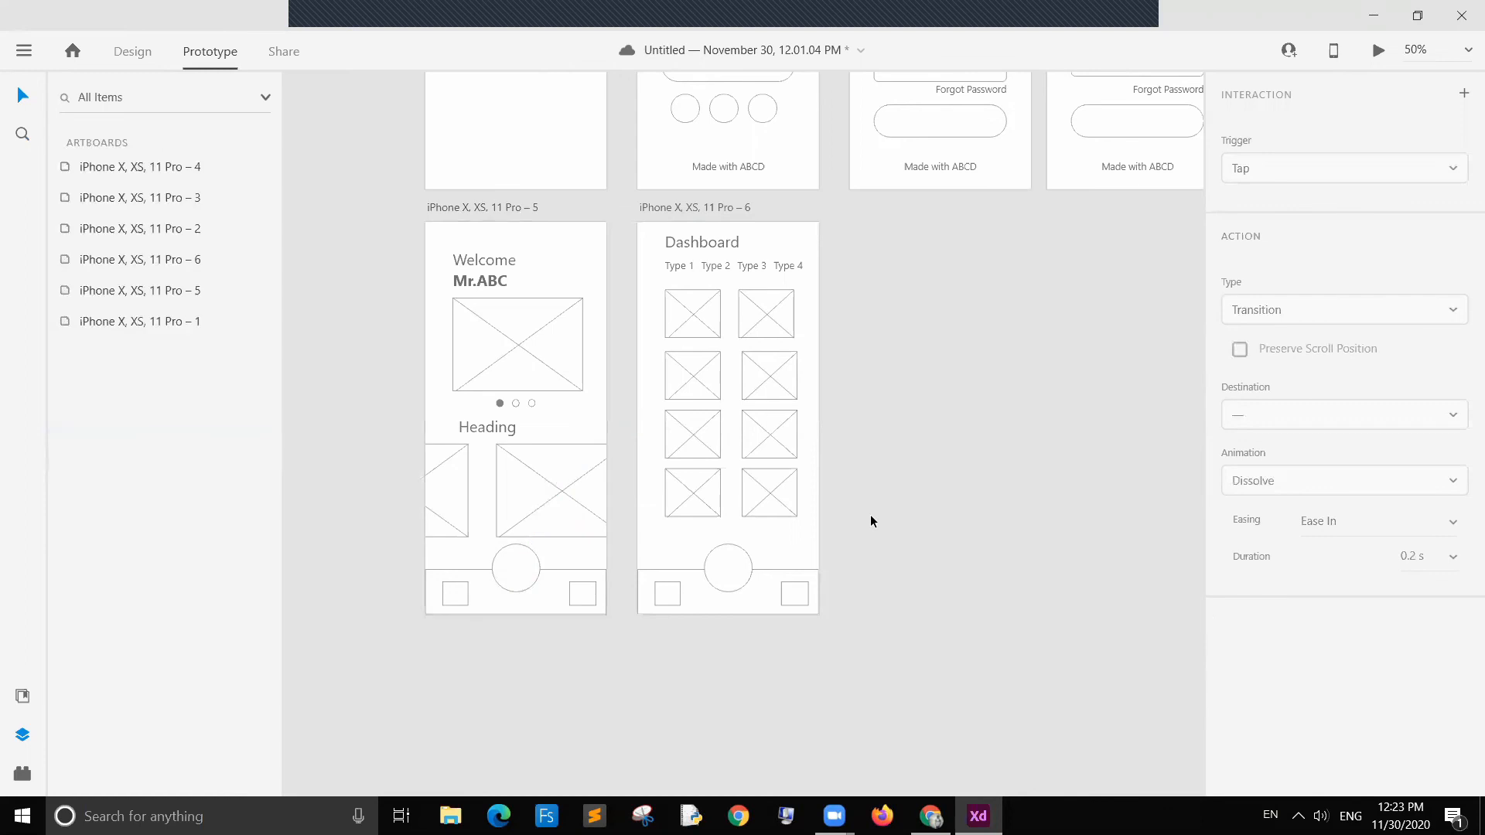
Step: Link the dashboard's centre navigation circle back to the home screen artboard
click(732, 561)
drag(752, 566, 609, 425)
click(889, 477)
Step: Preview the prototype, tapping through the splash, title, sign-up, login, home and dashboard screens, then close the preview
scroll(890, 477, up, 2)
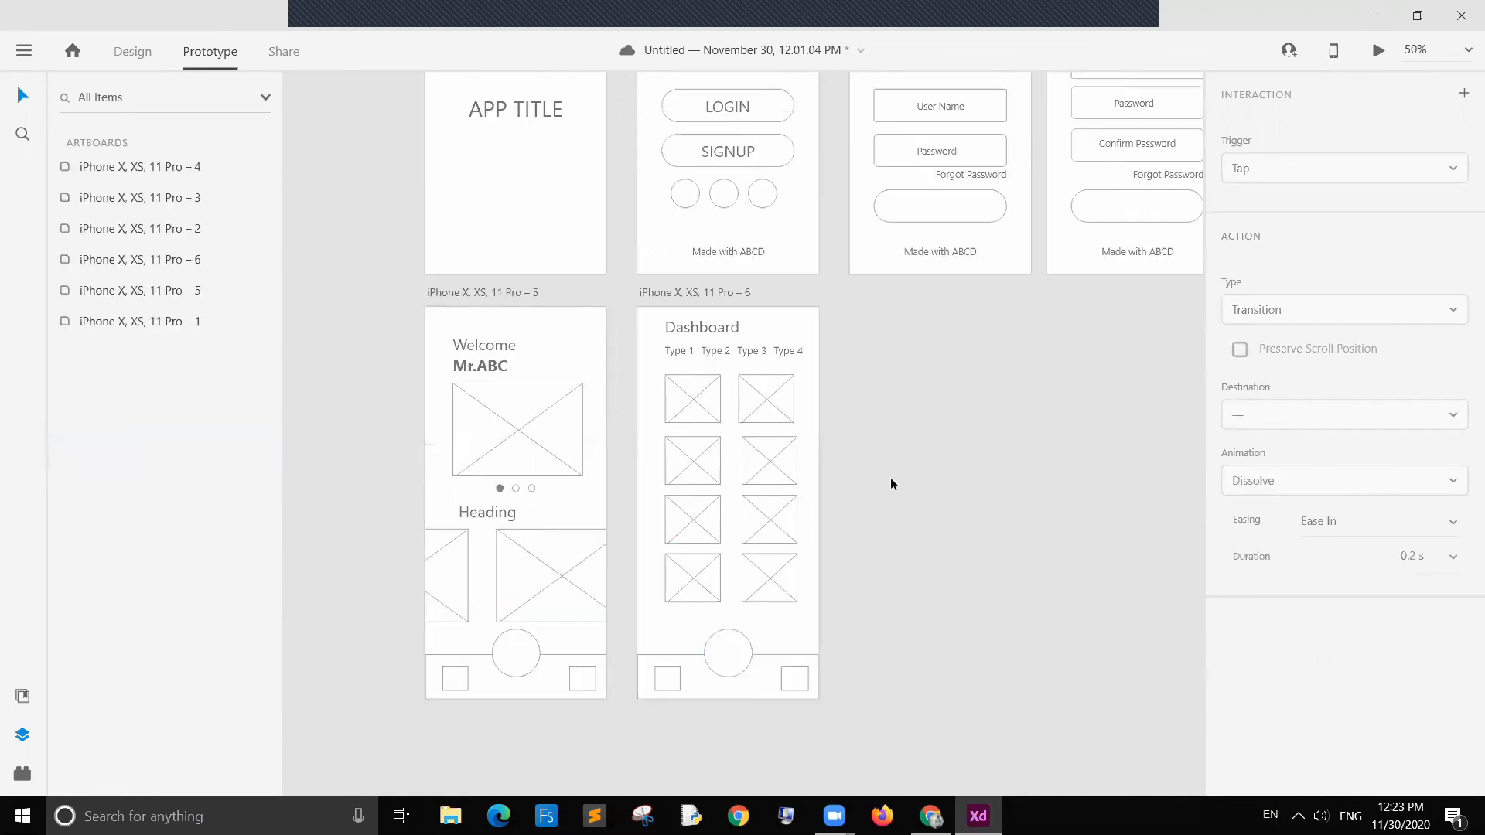
scroll(890, 484, up, 1)
scroll(956, 447, up, 2)
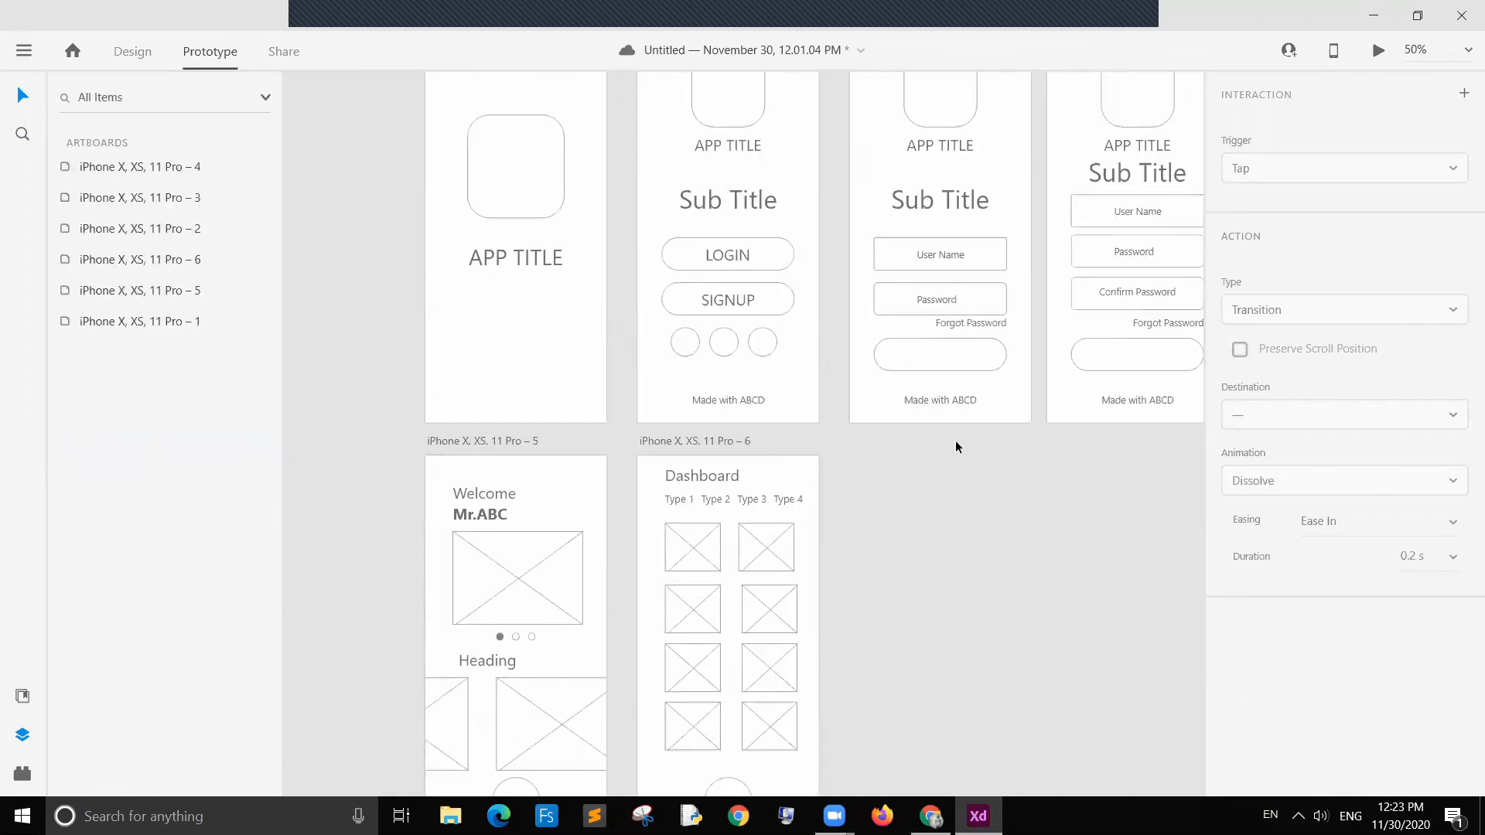
scroll(957, 447, up, 2)
click(1378, 54)
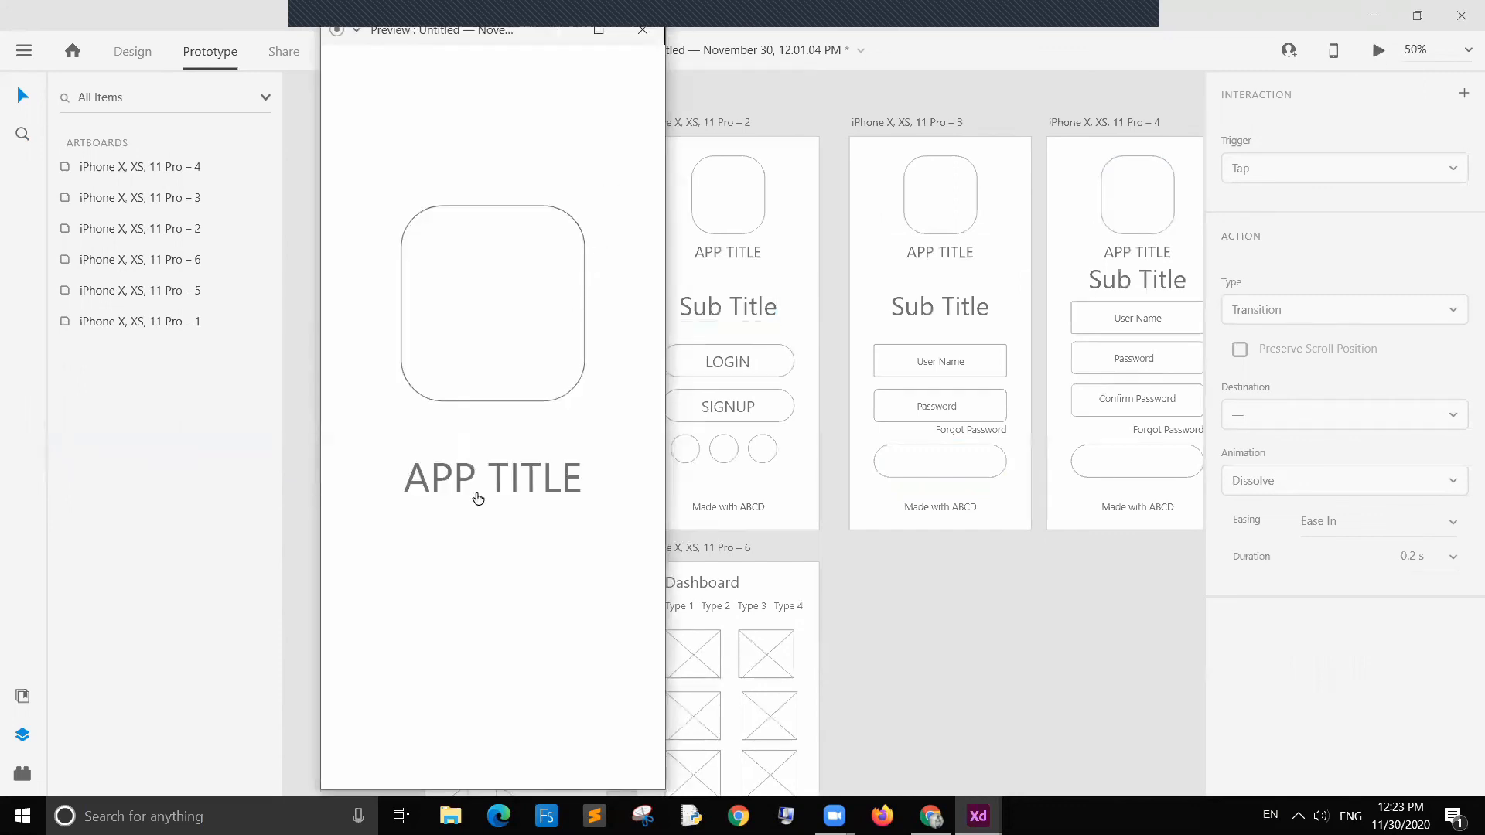
click(526, 577)
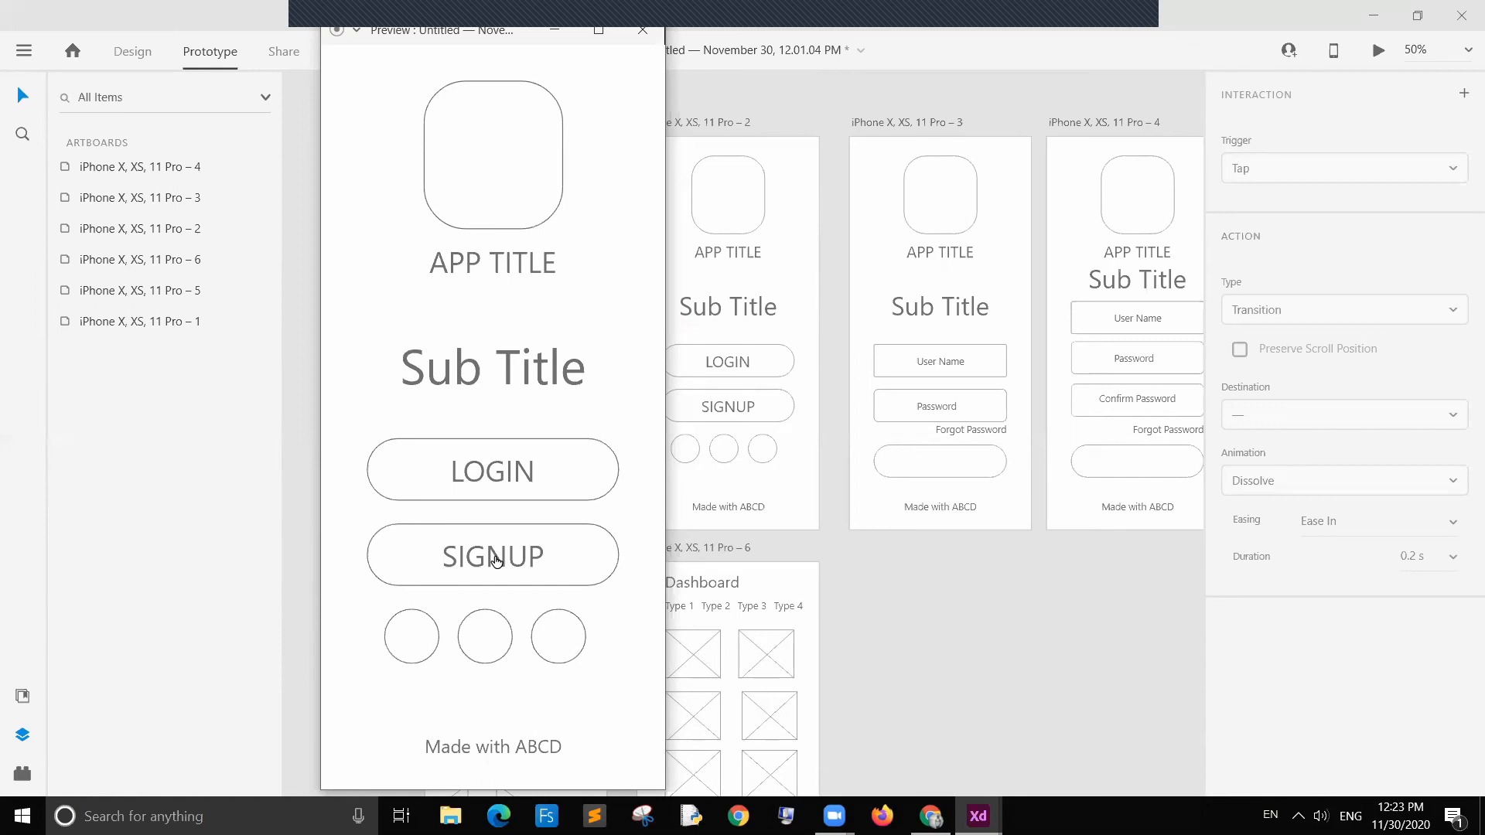
click(496, 560)
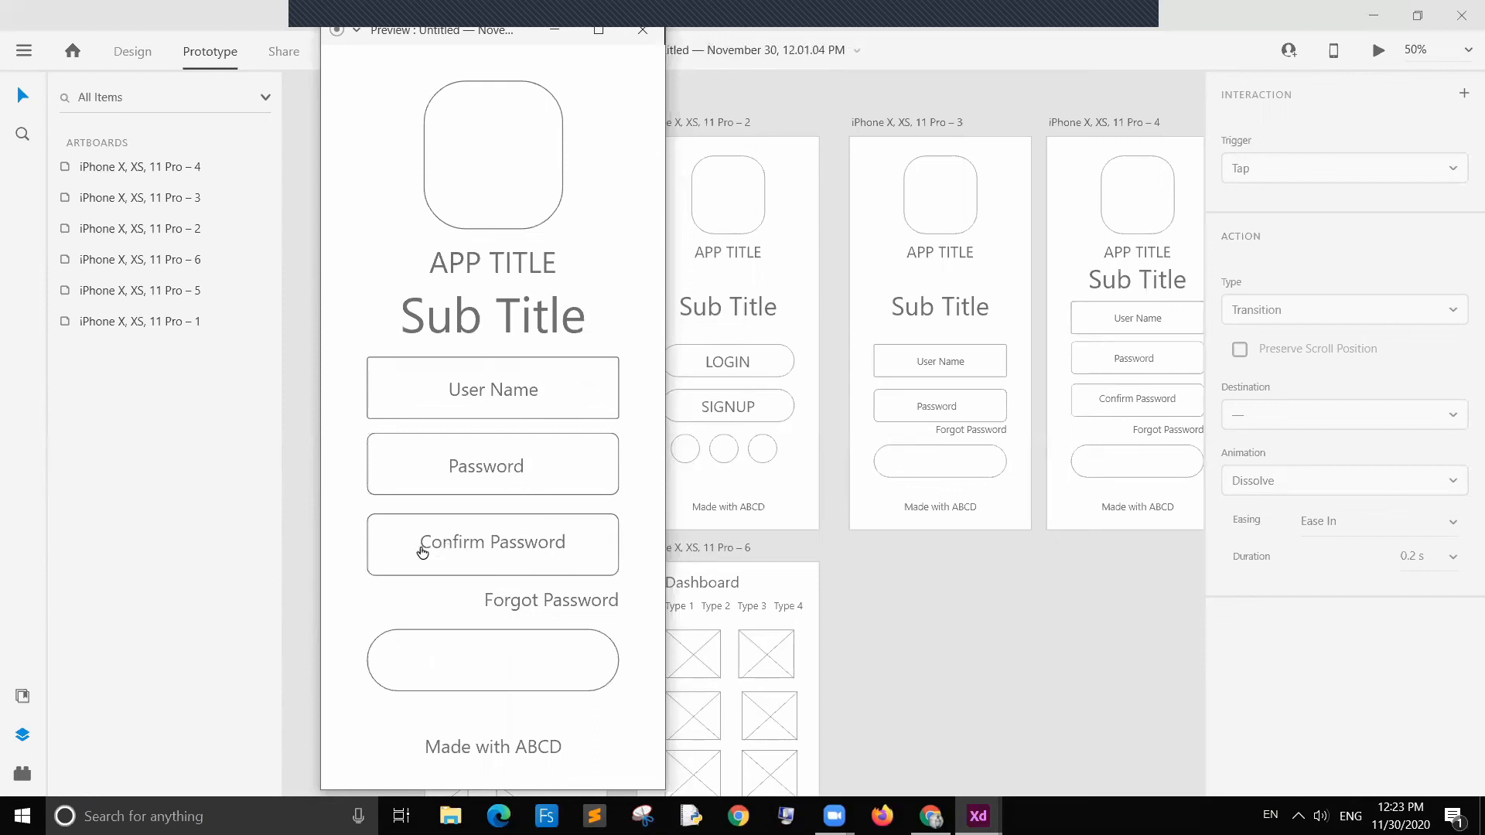
click(505, 656)
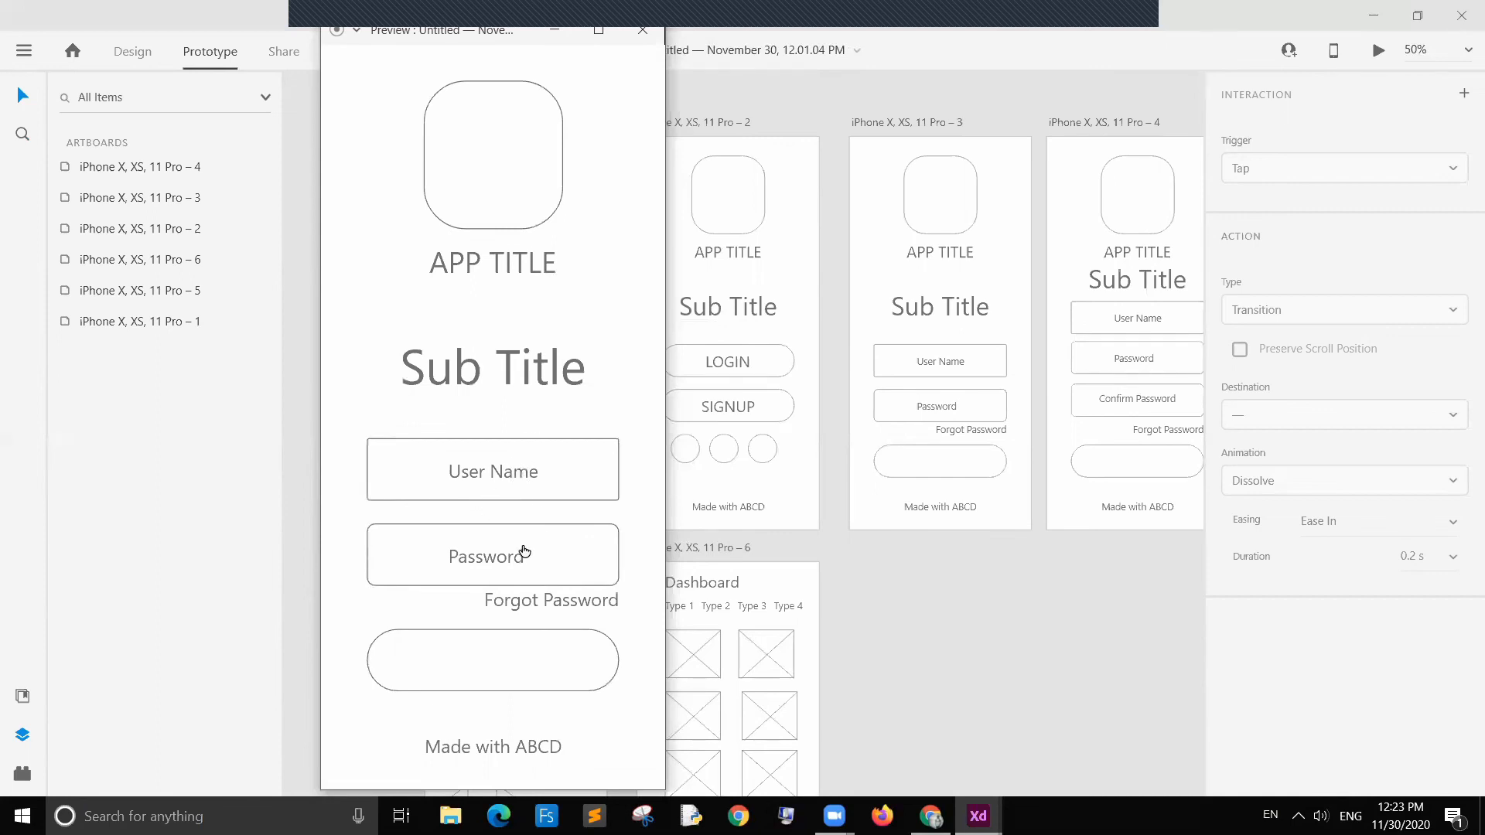
click(525, 667)
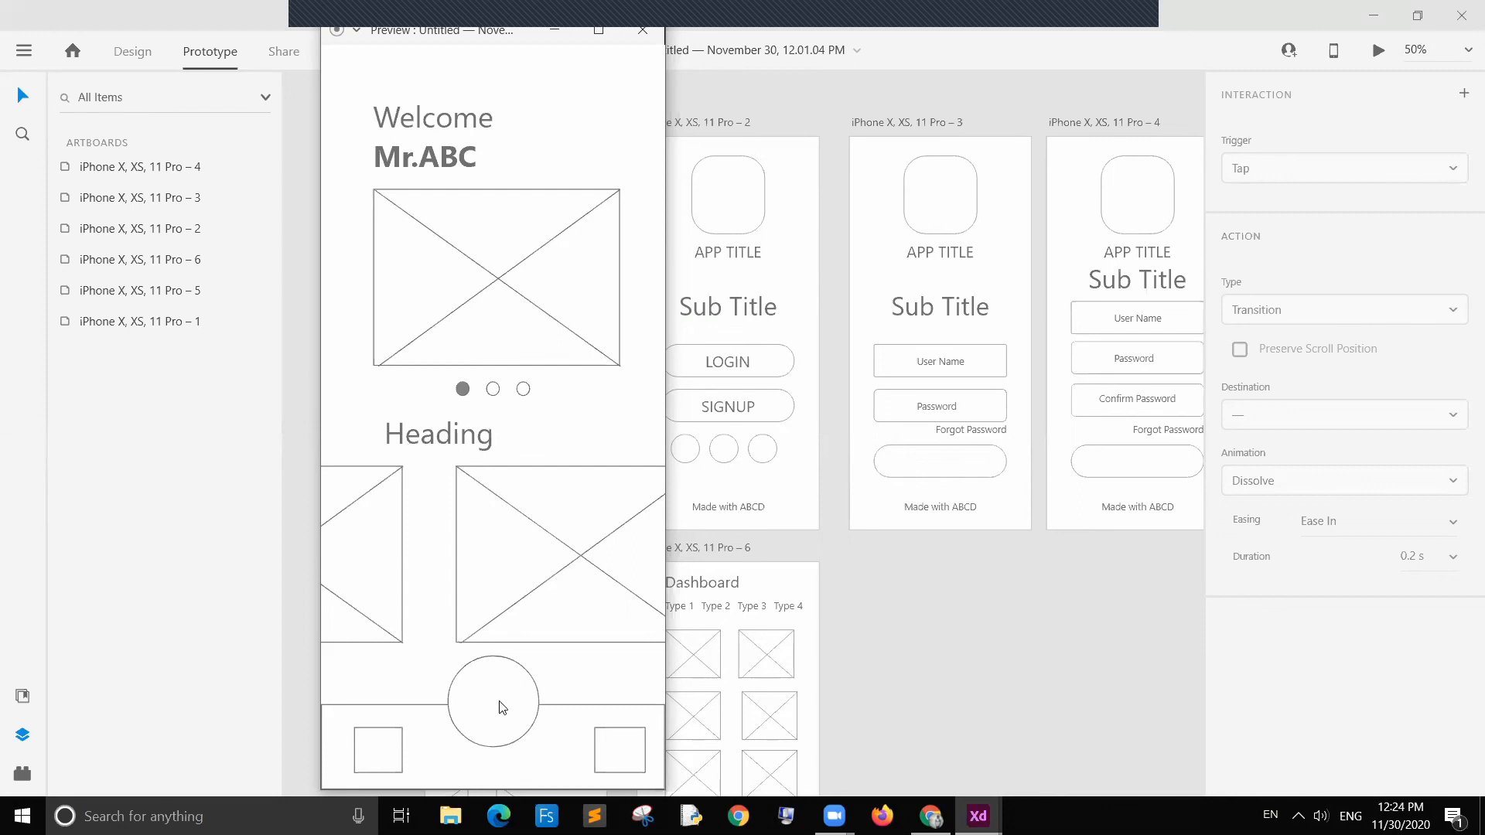
click(381, 756)
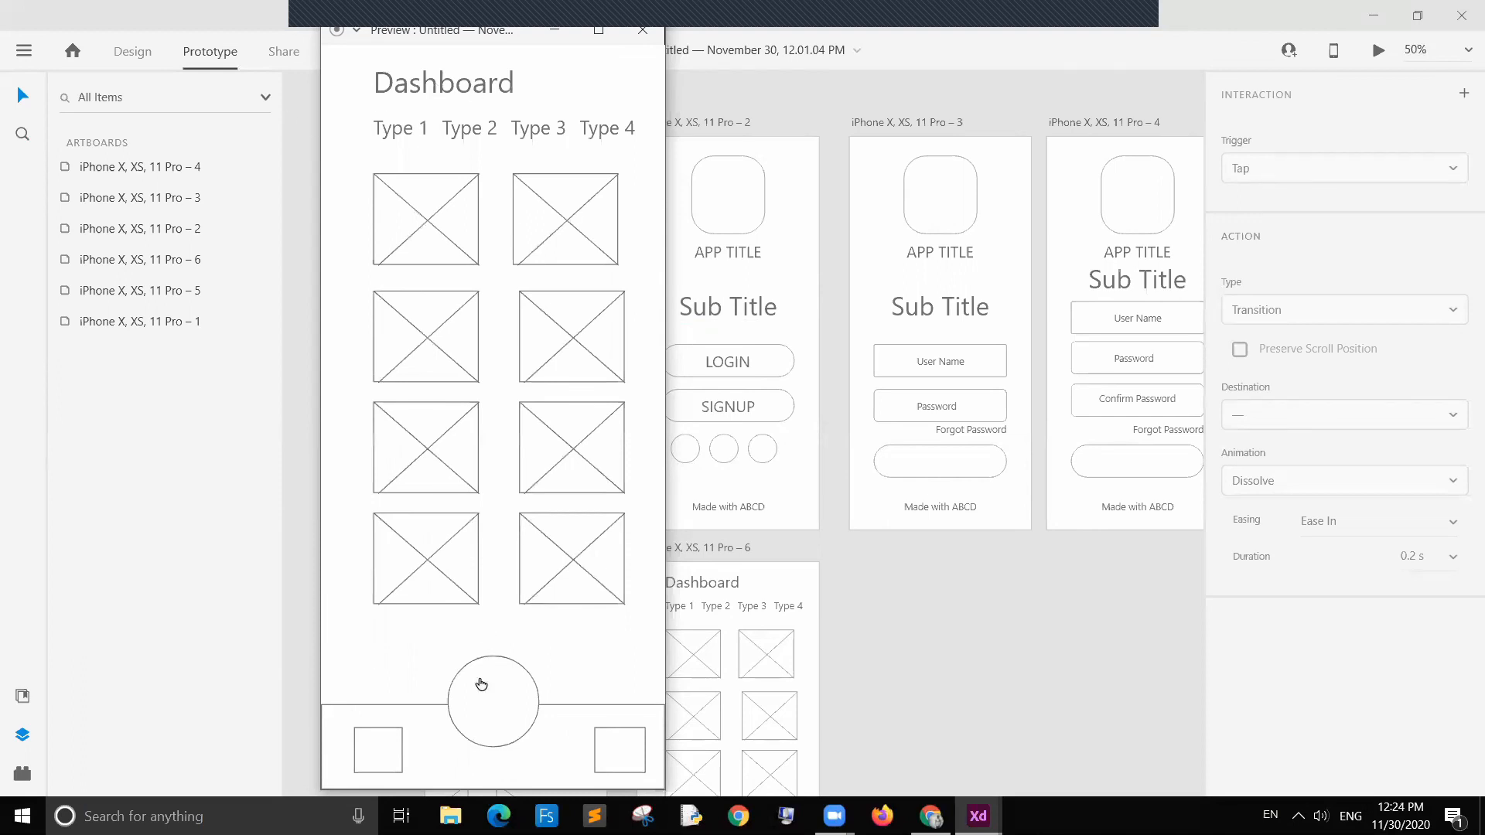
click(493, 700)
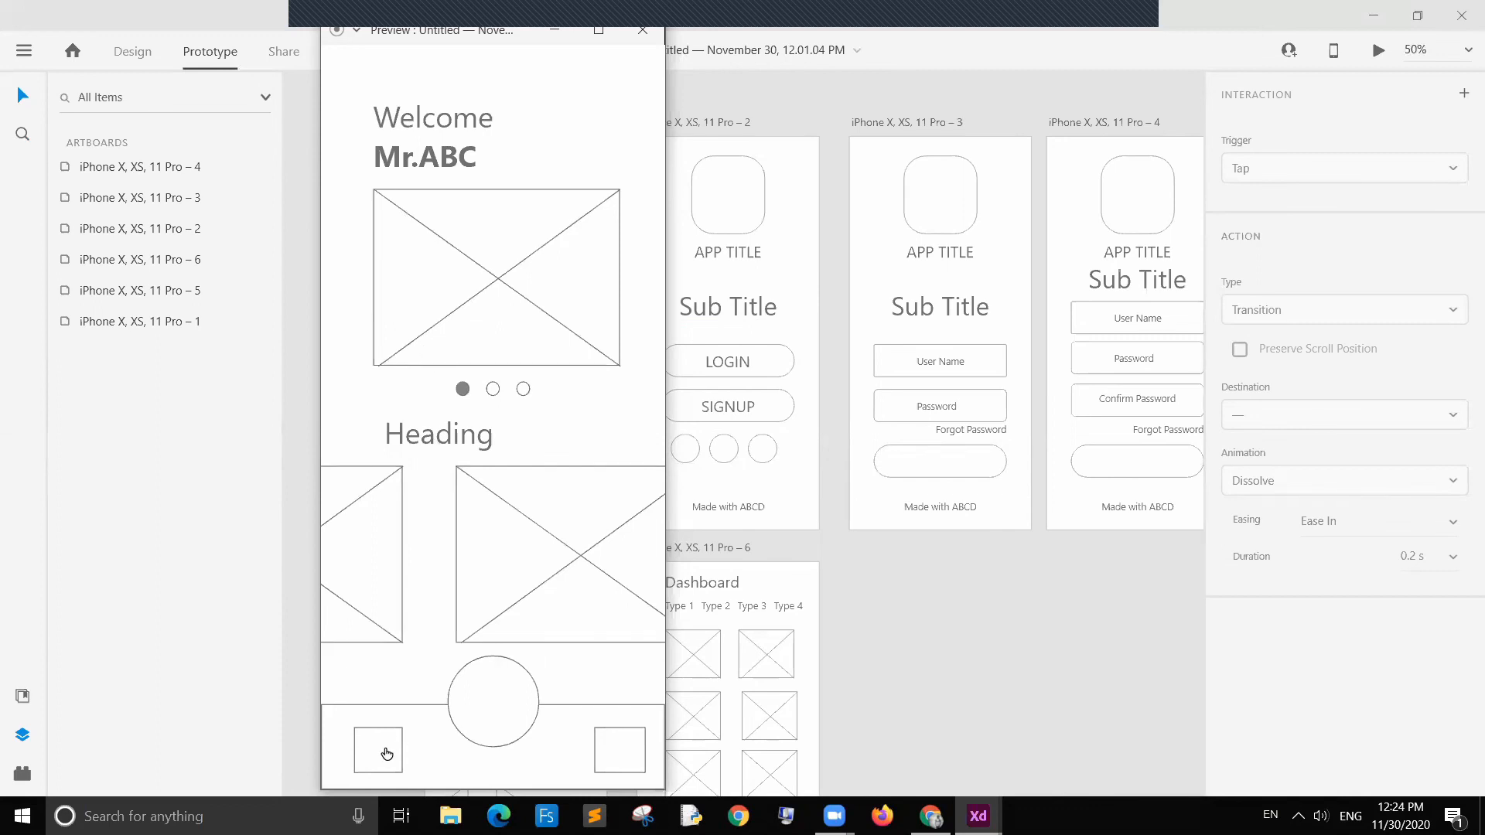
click(387, 754)
click(491, 712)
click(391, 744)
click(477, 712)
click(653, 37)
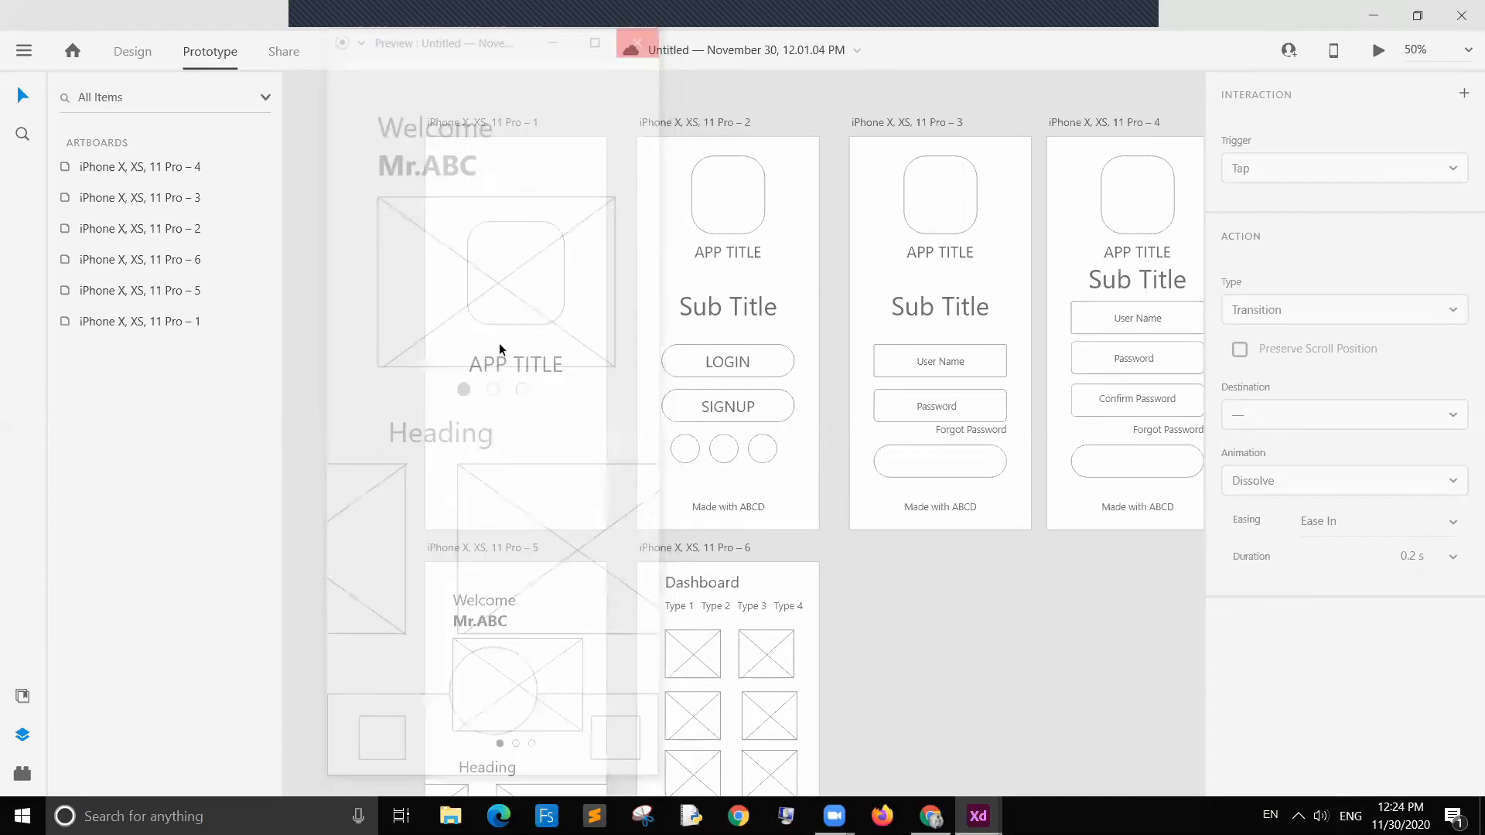
Step: Save the document to cloud documents, starting to create a new folder for it
scroll(921, 599, down, 2)
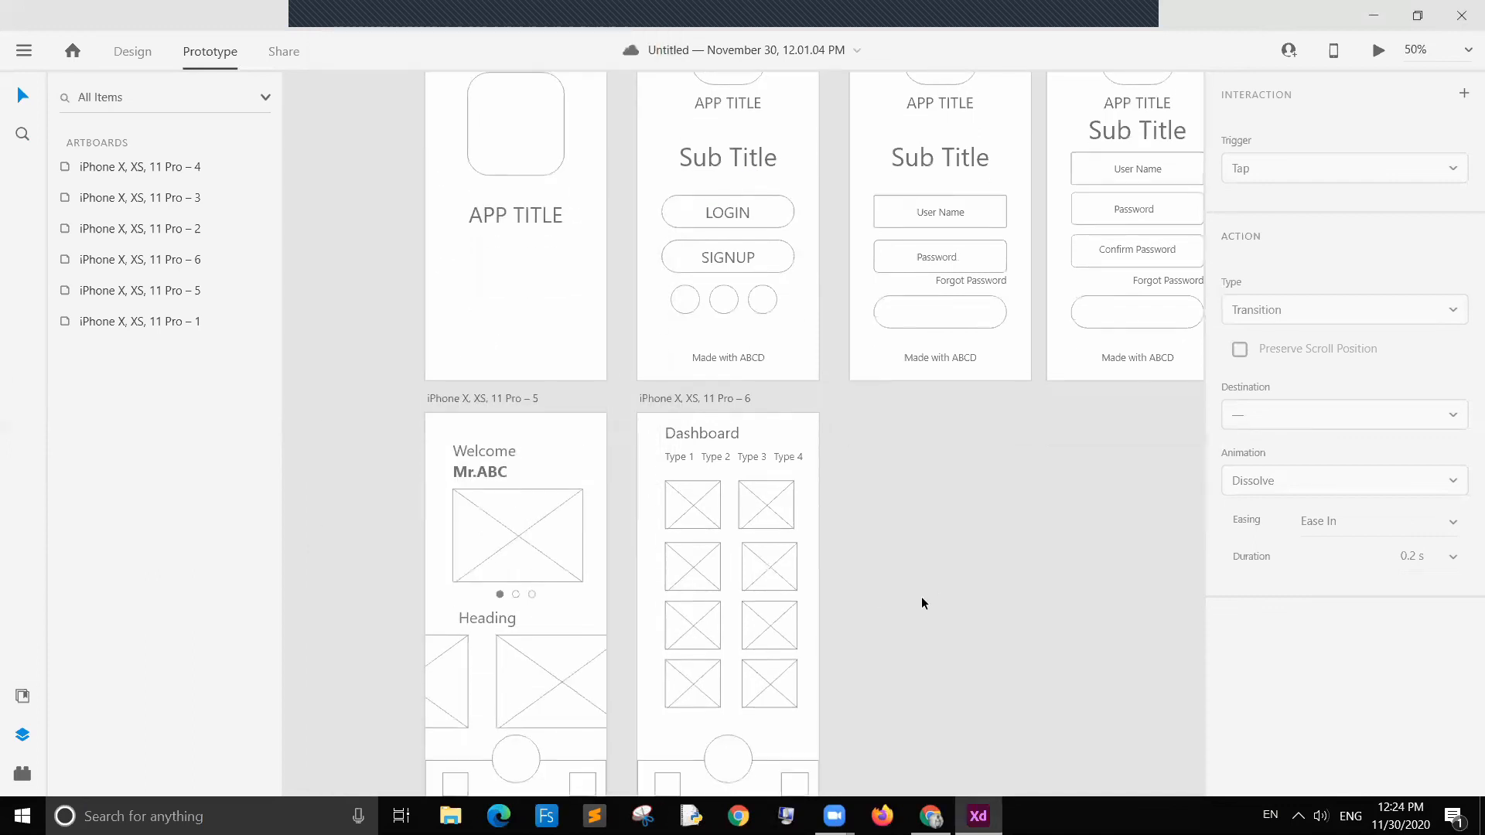
scroll(922, 599, down, 1)
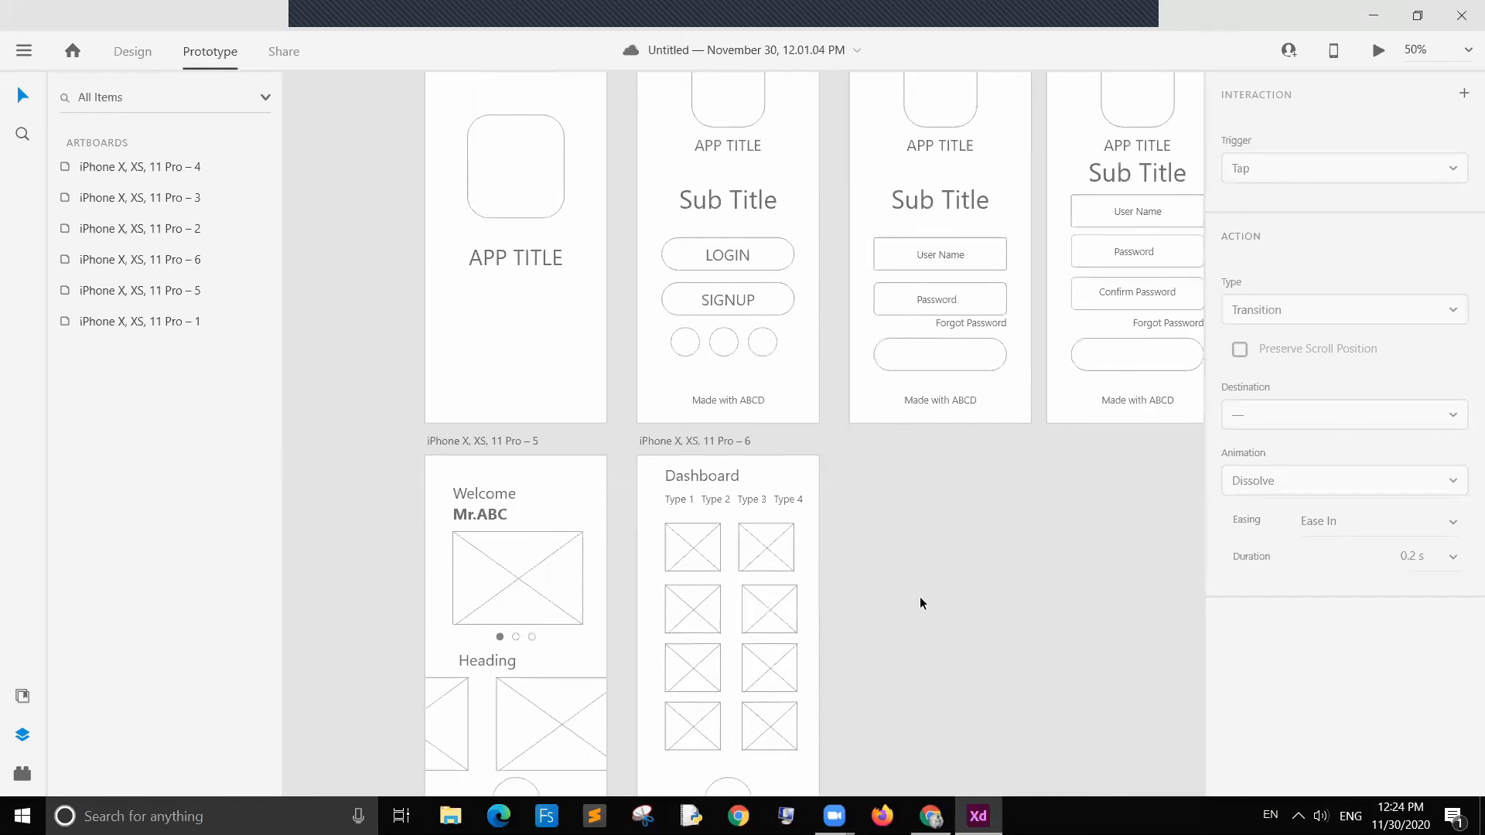
key(ctrl+s)
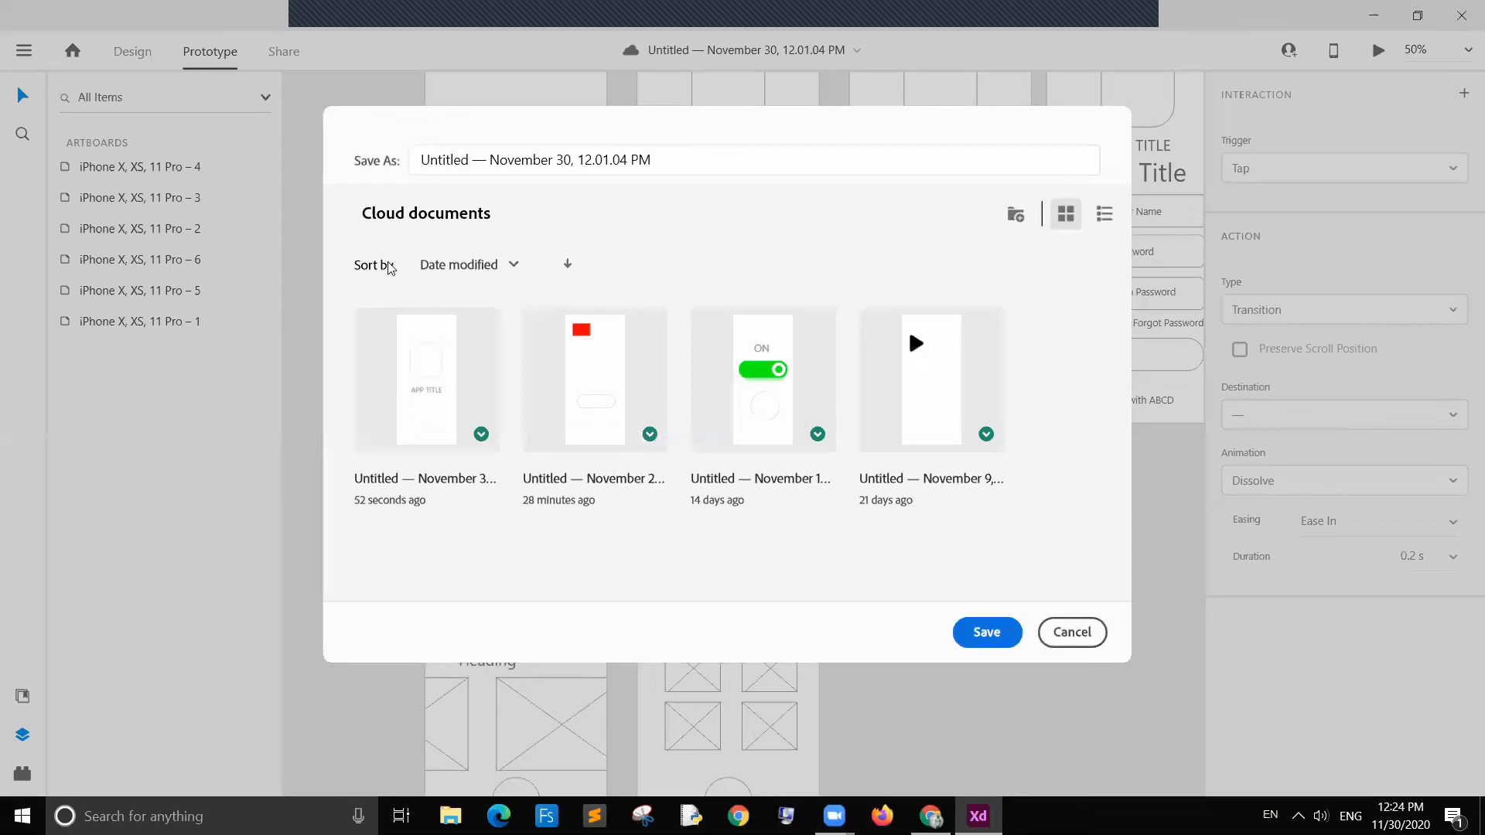
click(1018, 218)
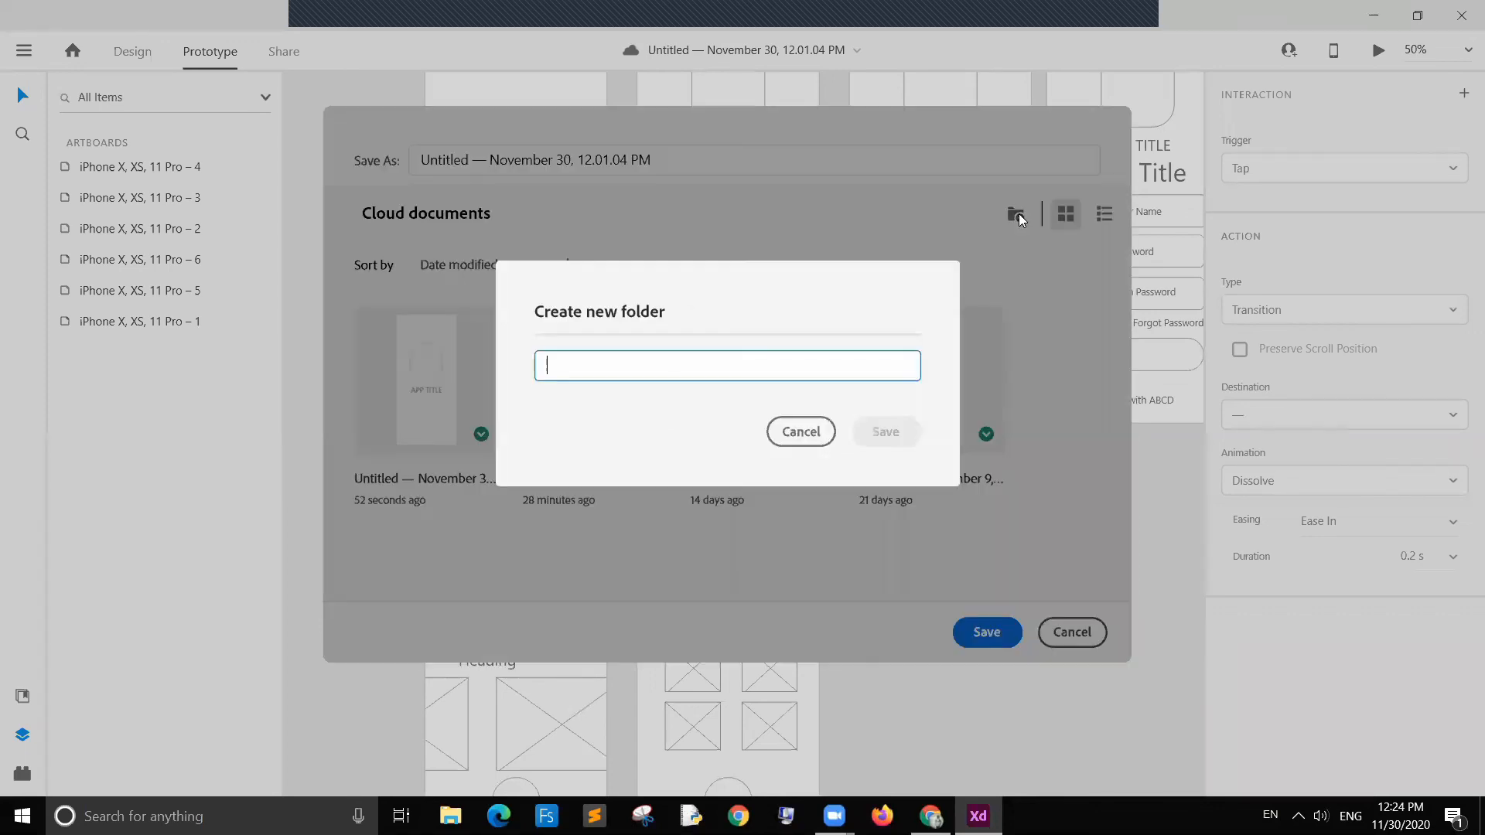